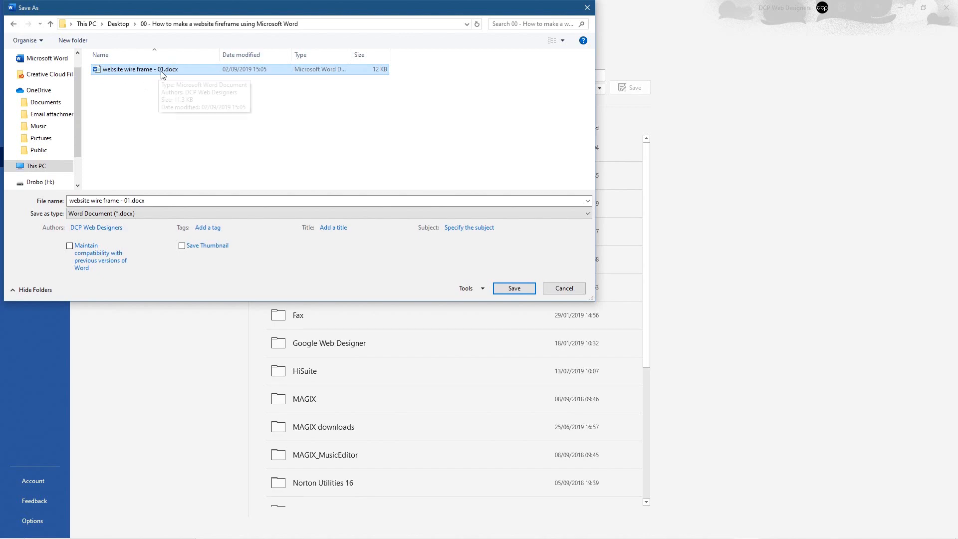
Step: Save the document as 'website wire frame - 01.docx', replacing the existing file
click(512, 289)
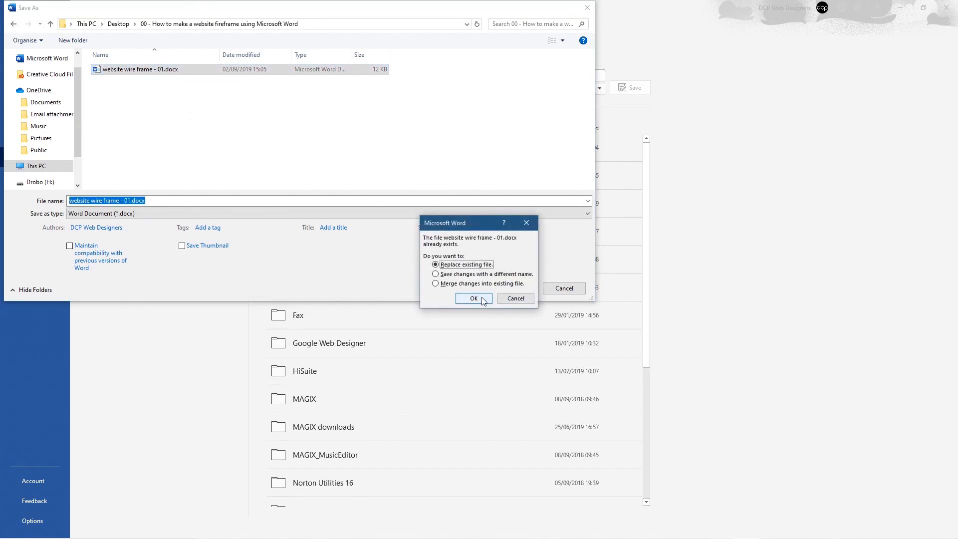
click(474, 298)
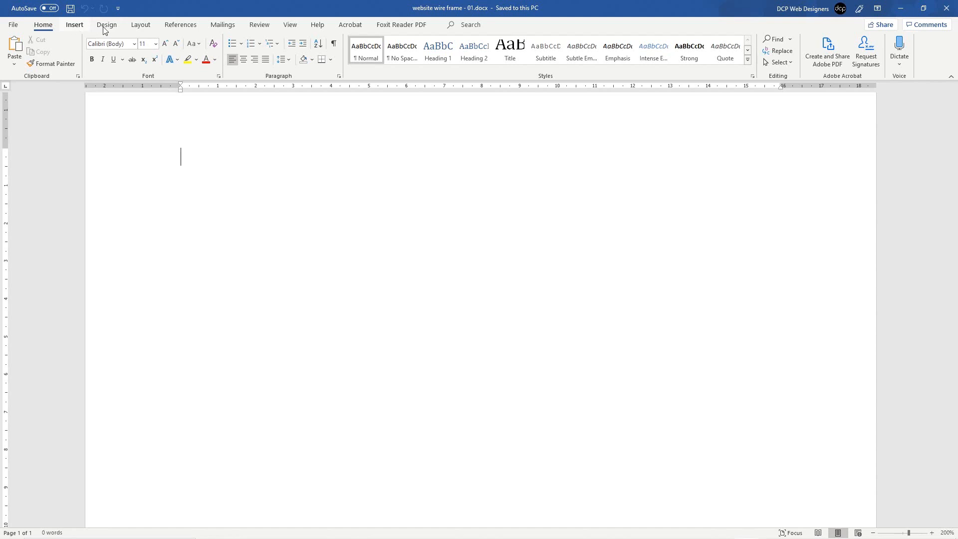
Step: Apply Narrow margins, then drag the top and bottom margins even tighter on the ruler
click(145, 27)
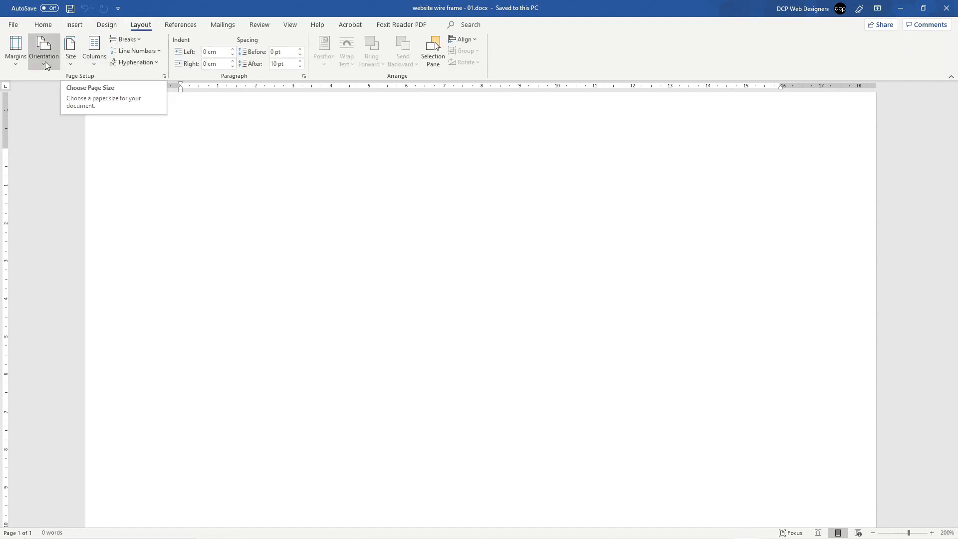
click(16, 60)
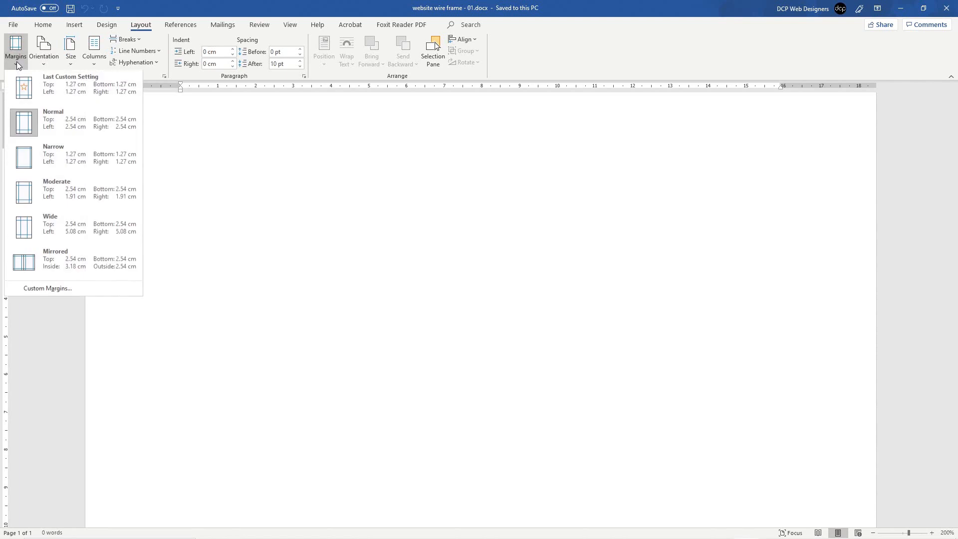
click(57, 151)
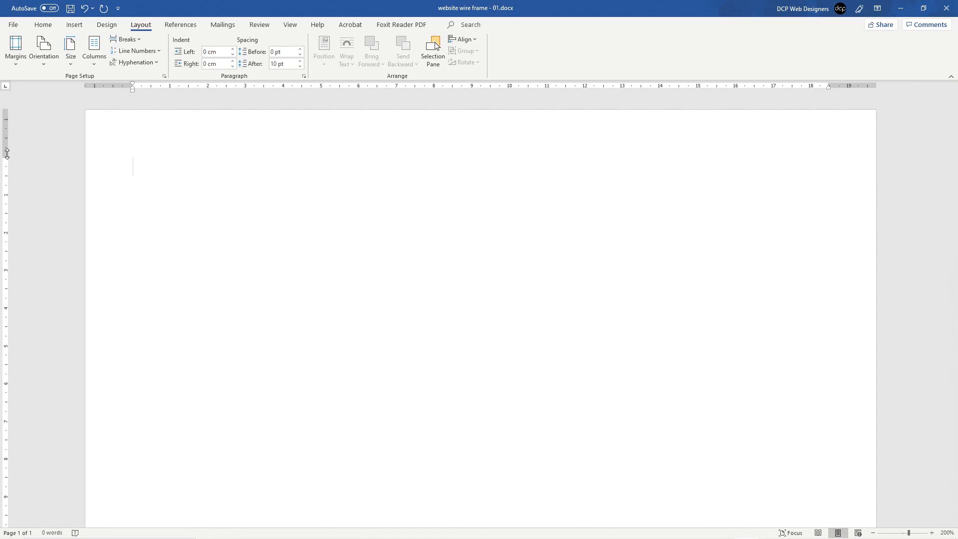
mouse_move(5, 155)
mouse_down()
mouse_move(2, 114)
mouse_move(4, 125)
mouse_up()
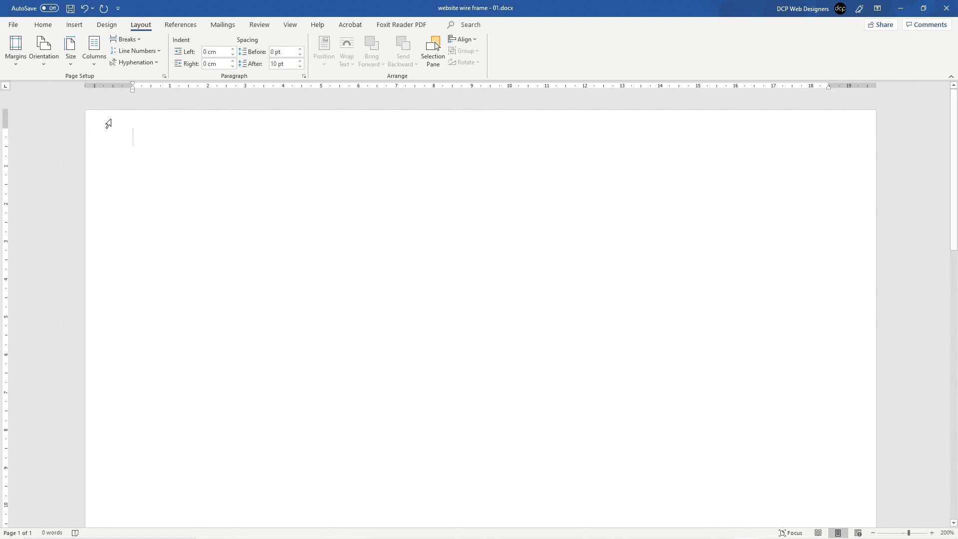
scroll(113, 211, down, 10)
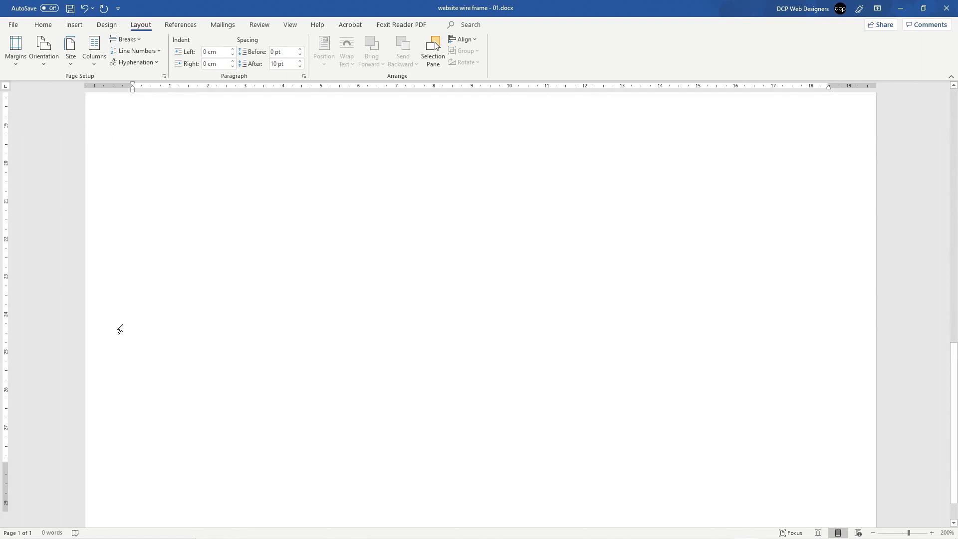
drag(6, 461, 8, 498)
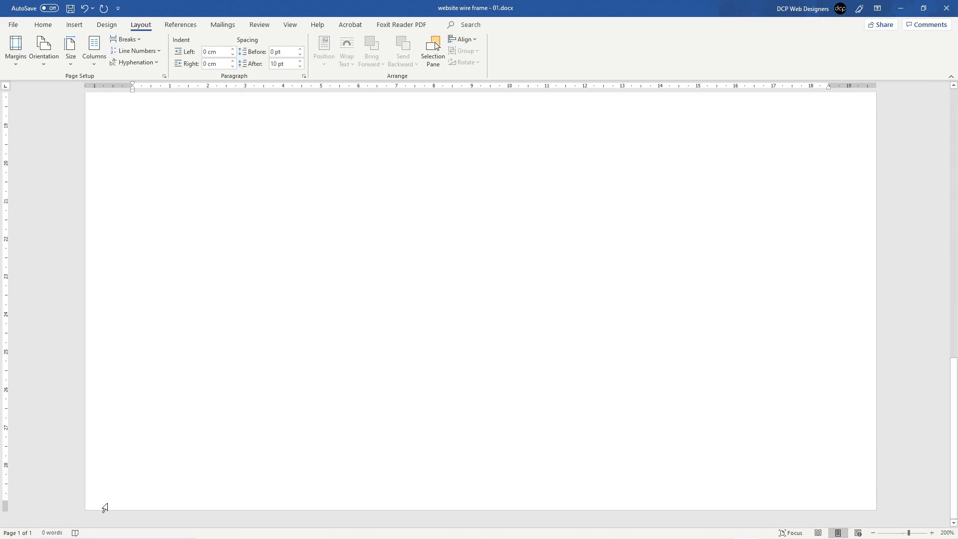
scroll(163, 314, up, 7)
scroll(163, 315, up, 3)
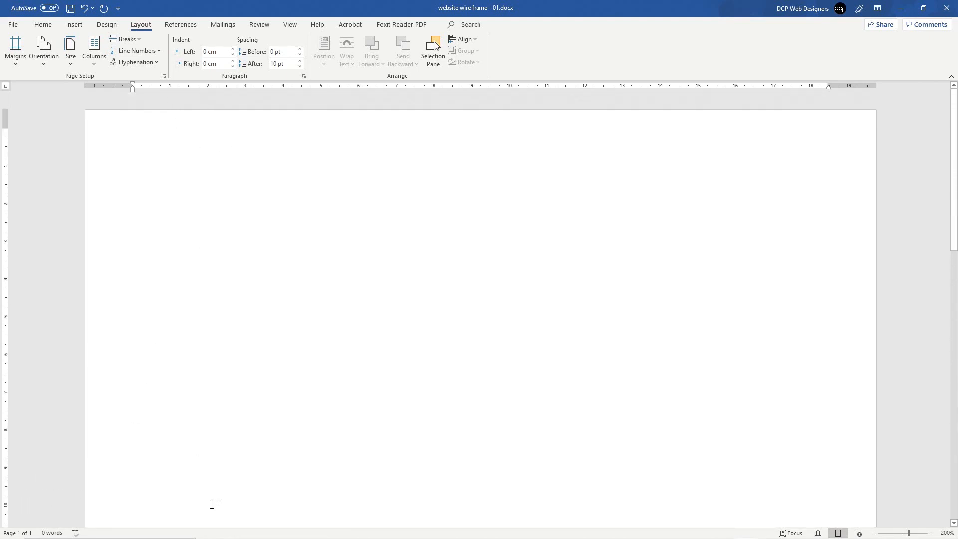
Step: Set a custom paper height of 55 cm and accept the margins warning
click(69, 47)
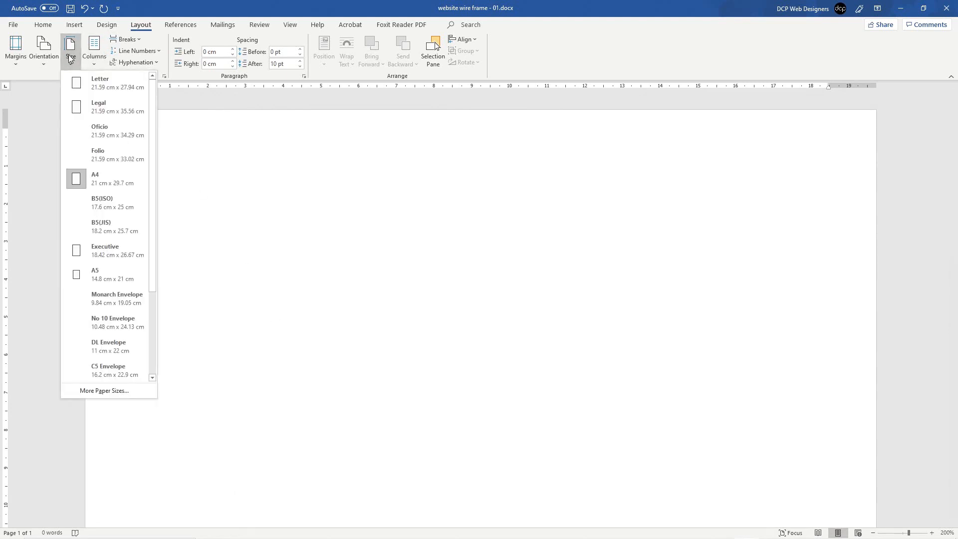
click(114, 391)
double_click(422, 199)
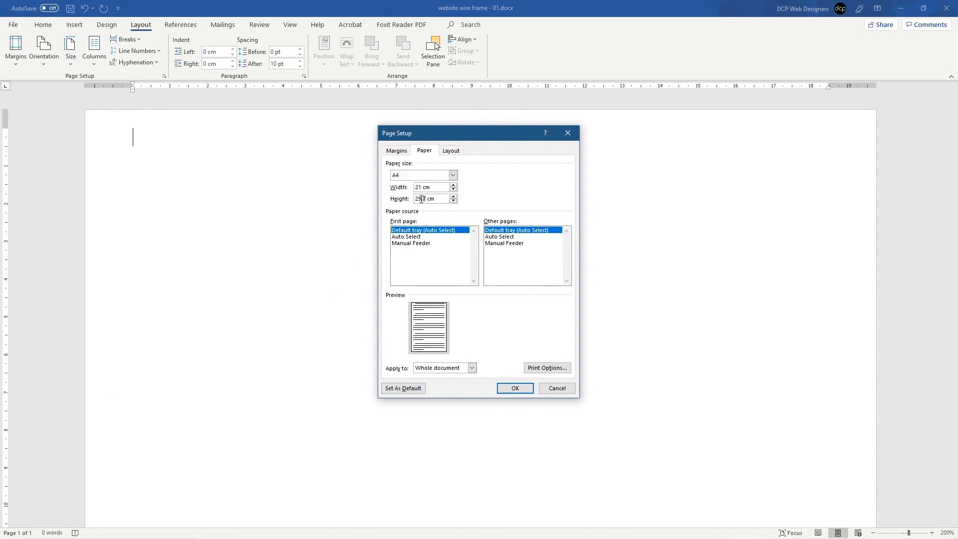
text(55)
click(515, 388)
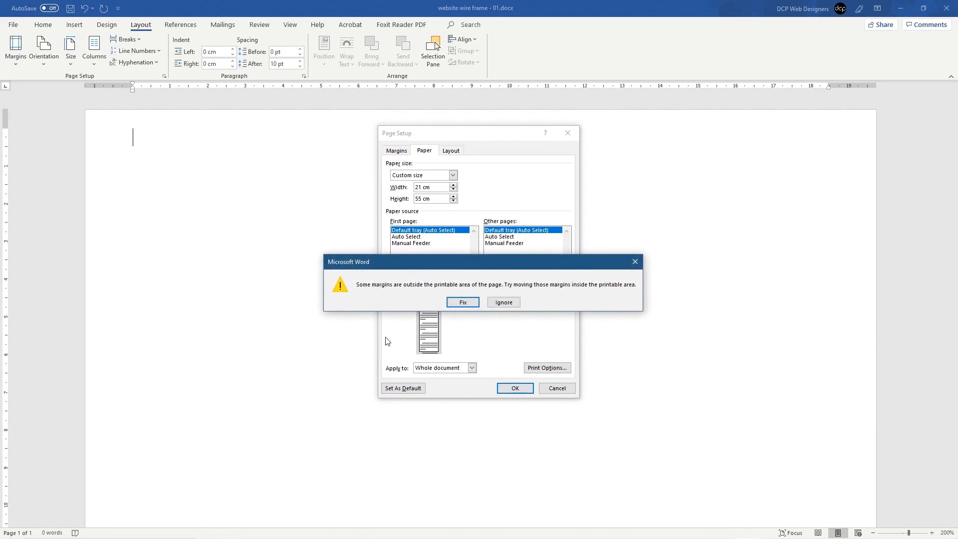
click(511, 304)
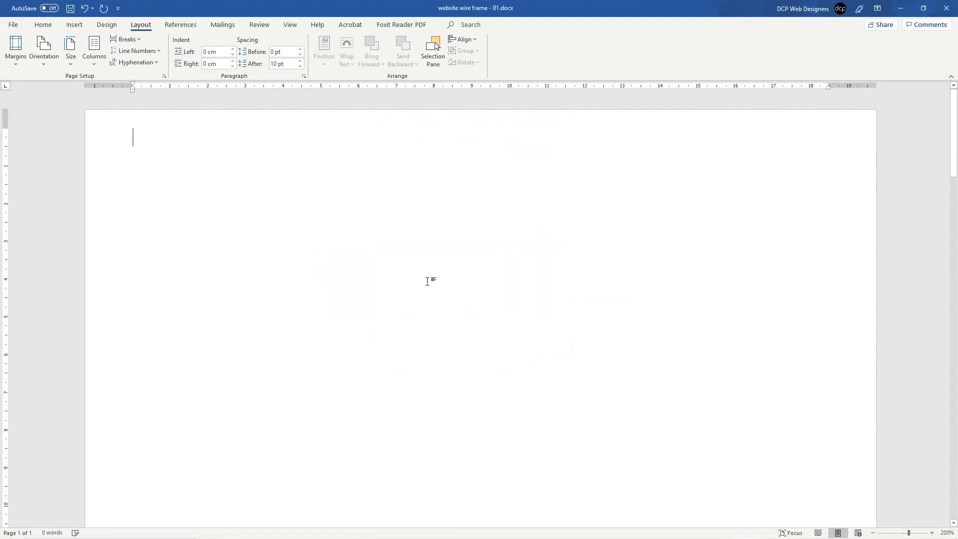
scroll(427, 281, down, 16)
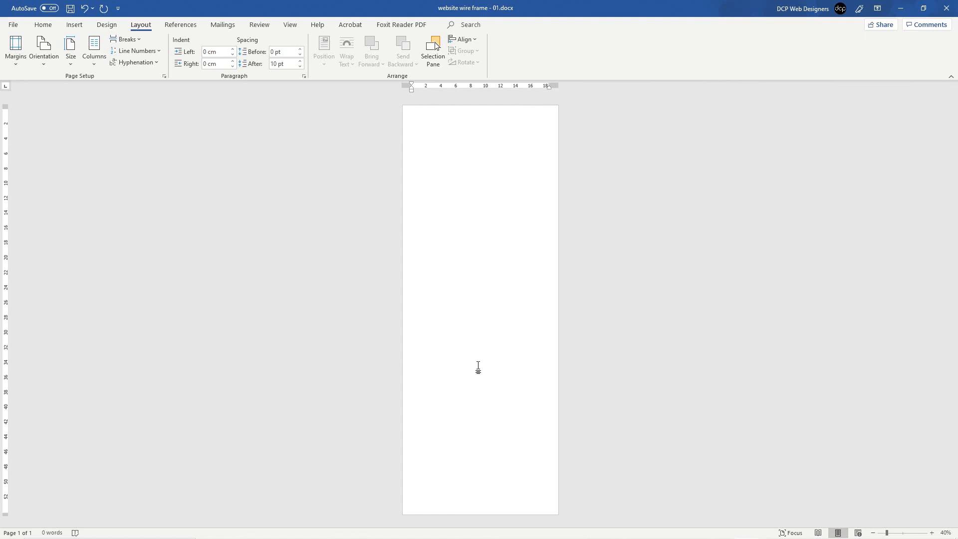
scroll(478, 368, up, 3)
scroll(478, 368, up, 13)
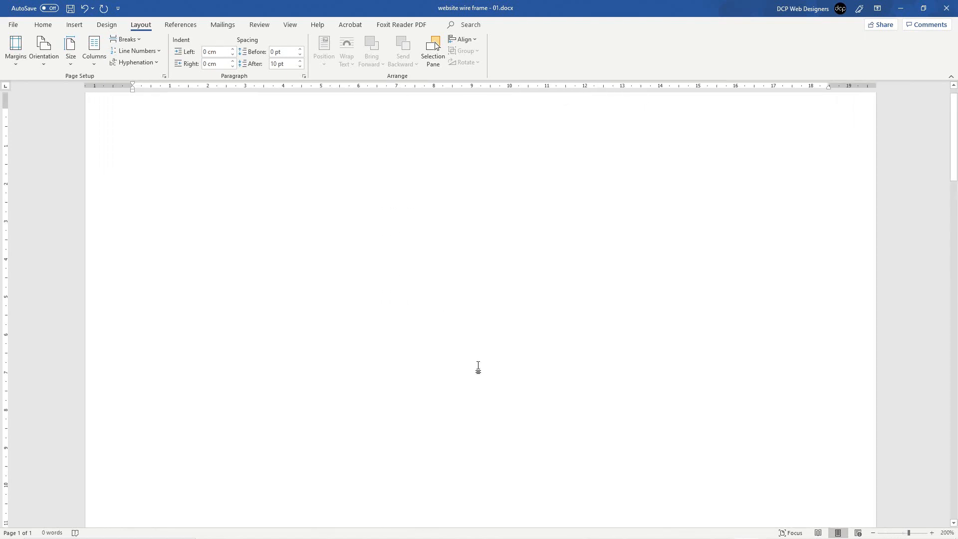
Step: Add blank lines, then insert a 1×1 table on the first line of the page
click(43, 25)
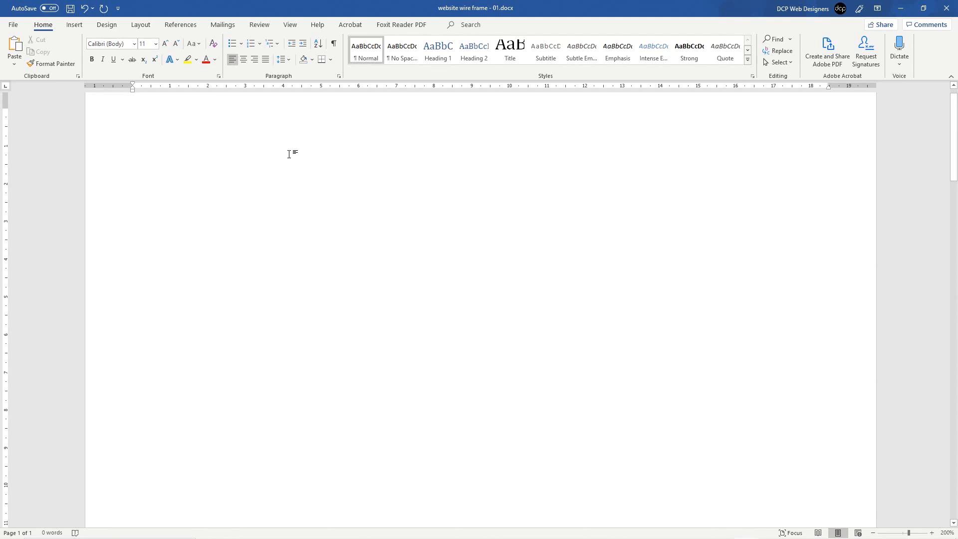
key(Return)
key(Return)
key(Return)
click(140, 123)
click(75, 26)
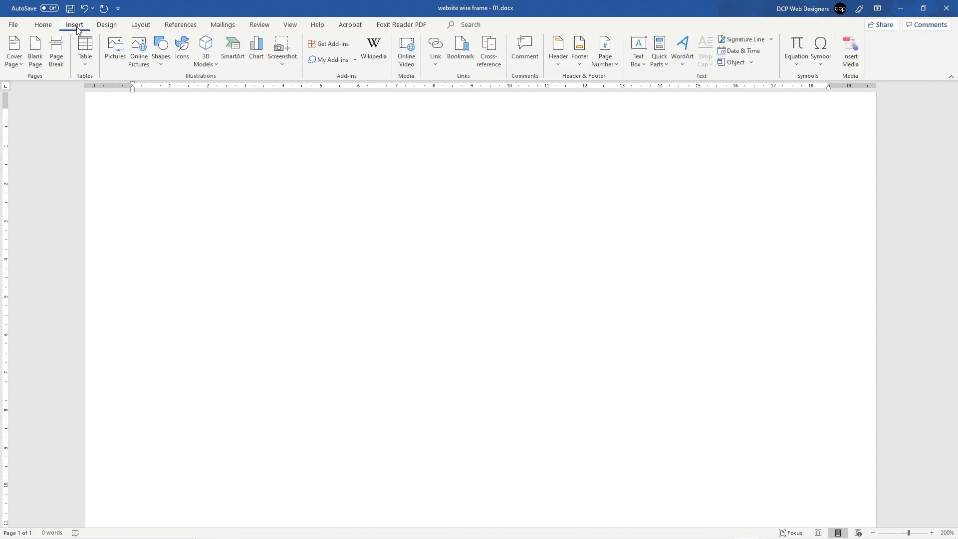
click(86, 63)
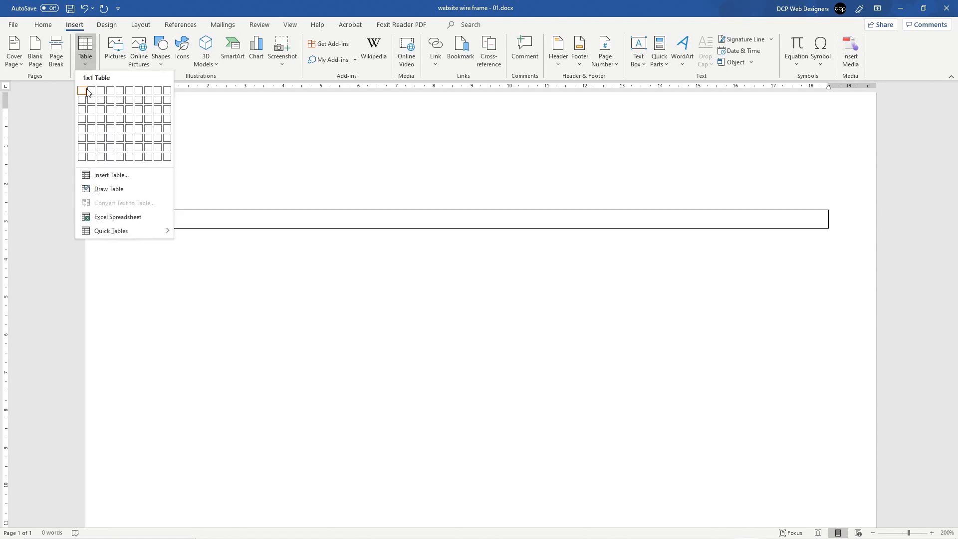
click(86, 91)
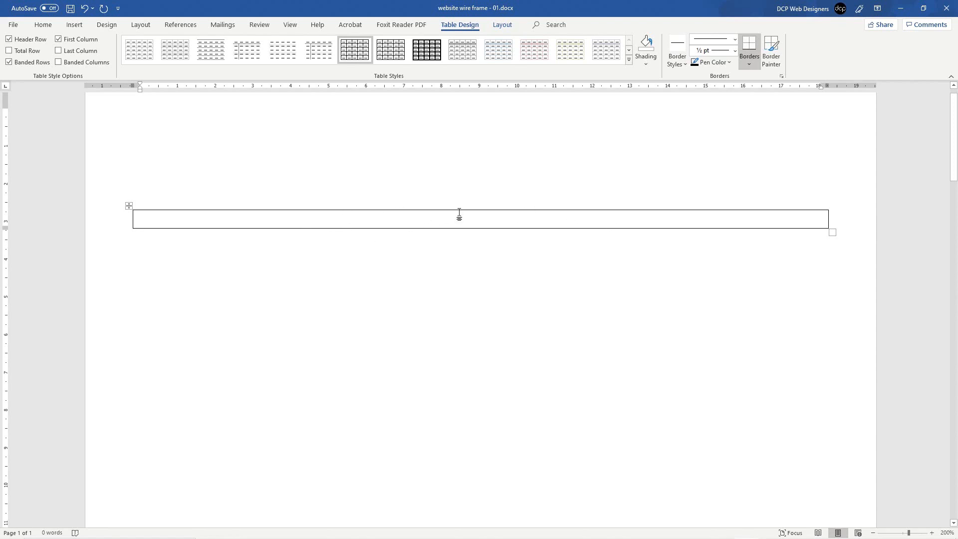
Step: Insert two columns to the left so the row has three equal cells, then go to the first cell
right_click(302, 220)
mouse_move(355, 332)
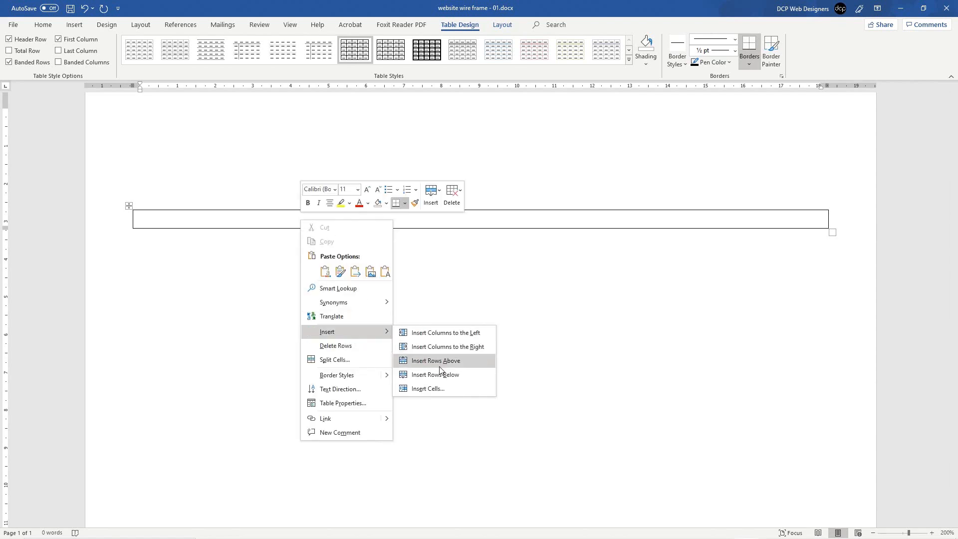
click(440, 338)
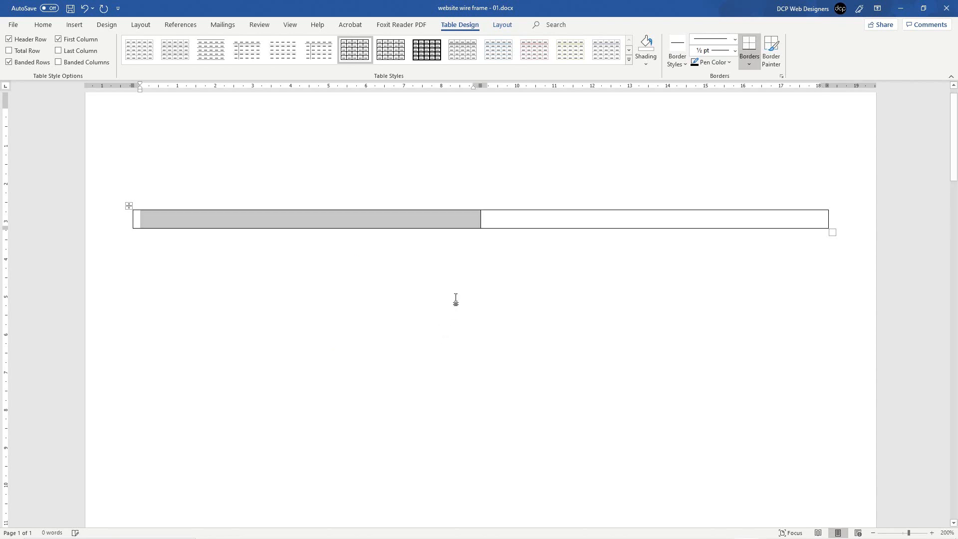
right_click(417, 218)
mouse_move(466, 328)
click(539, 330)
click(447, 224)
click(309, 207)
click(529, 218)
click(623, 219)
click(221, 219)
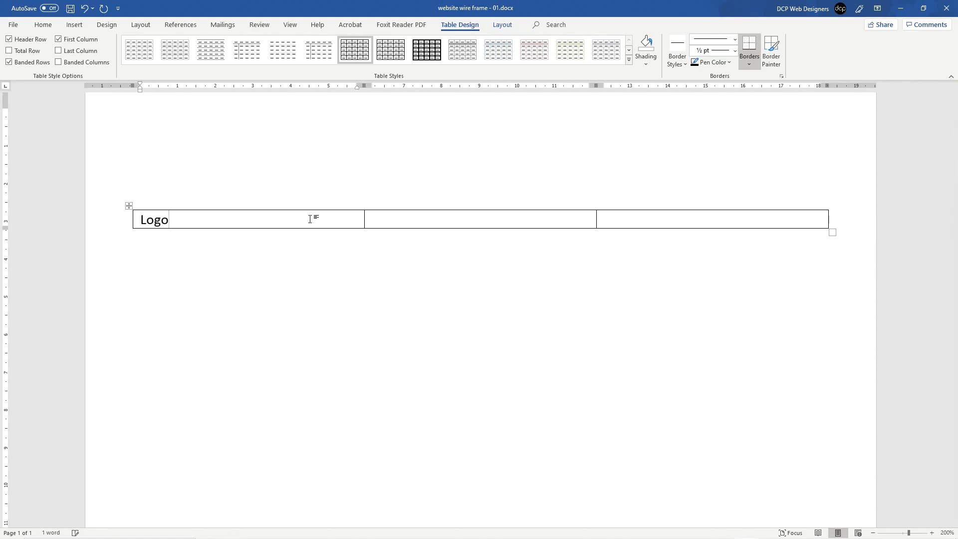
Step: Type 'Home | Services | Portfolio | Blog | Contact' in the middle cell
key(Tab)
text(Home | Servces)
key(BackSpace)
key(BackSpace)
key(BackSpace)
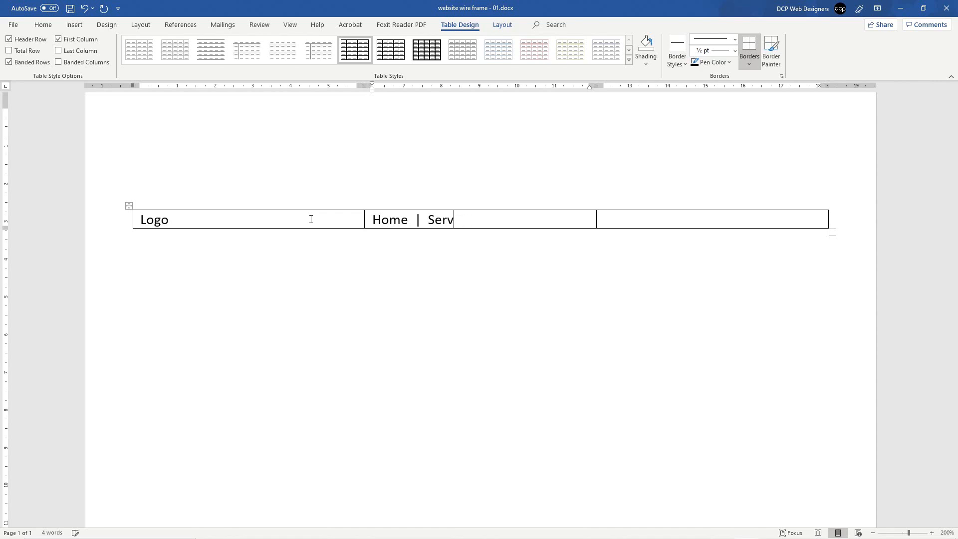
text(ices | )
text( Per)
key(BackSpace)
key(BackSpace)
text(ortfolio  |  Blog)
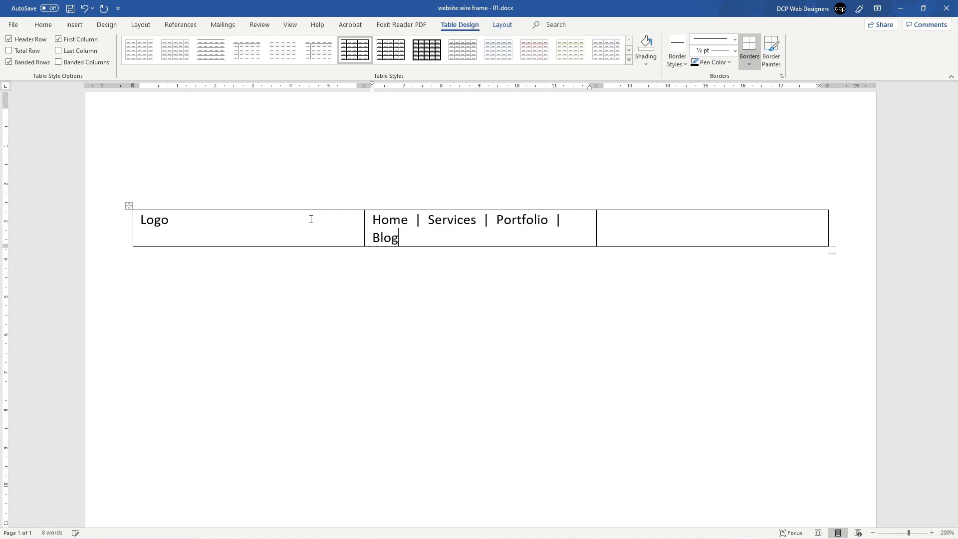
text(  | Contact)
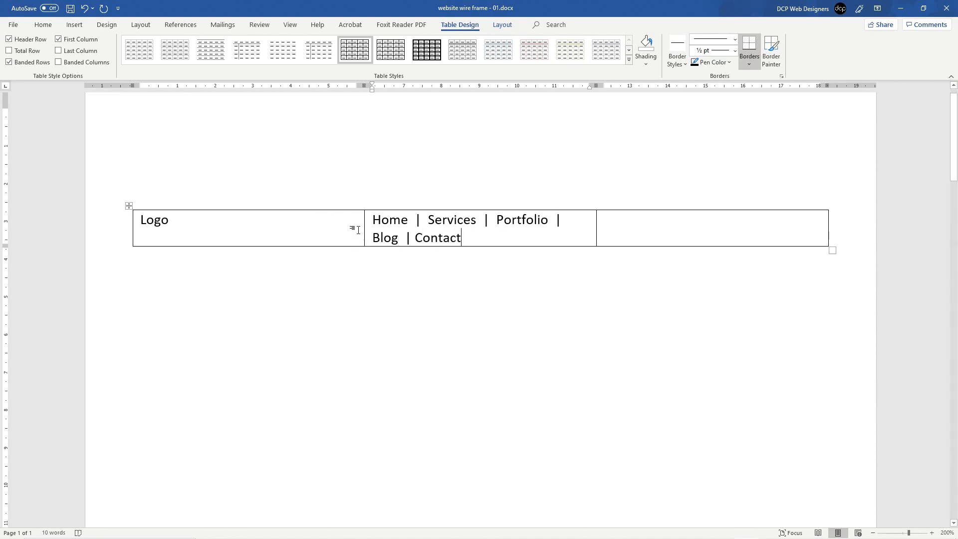
Step: Narrow the Logo column and widen the menu column by dragging the borders
drag(364, 226, 341, 226)
drag(596, 227, 643, 227)
drag(338, 217, 321, 218)
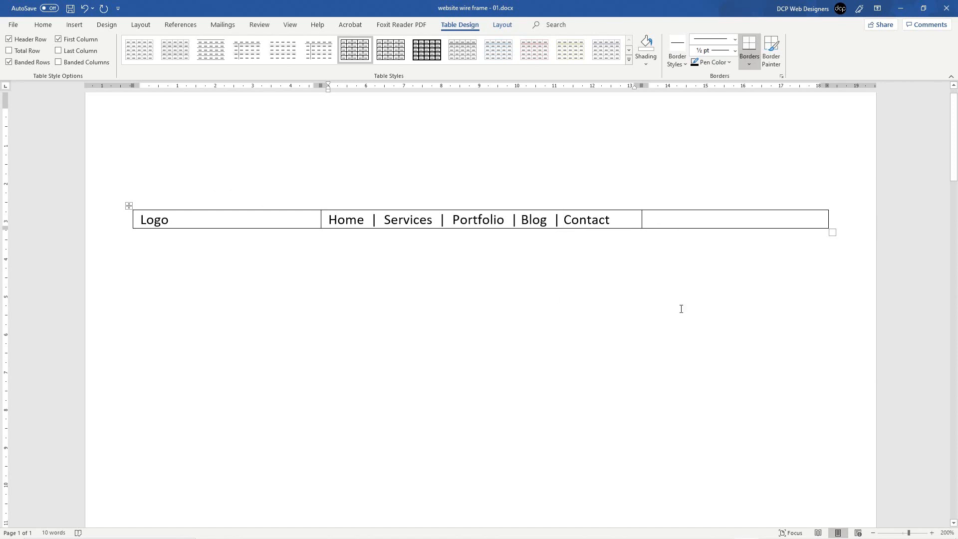
Step: Remove the extra spaces around the separators in the navigation menu
click(676, 217)
click(372, 220)
key(BackSpace)
key(Right)
key(Right)
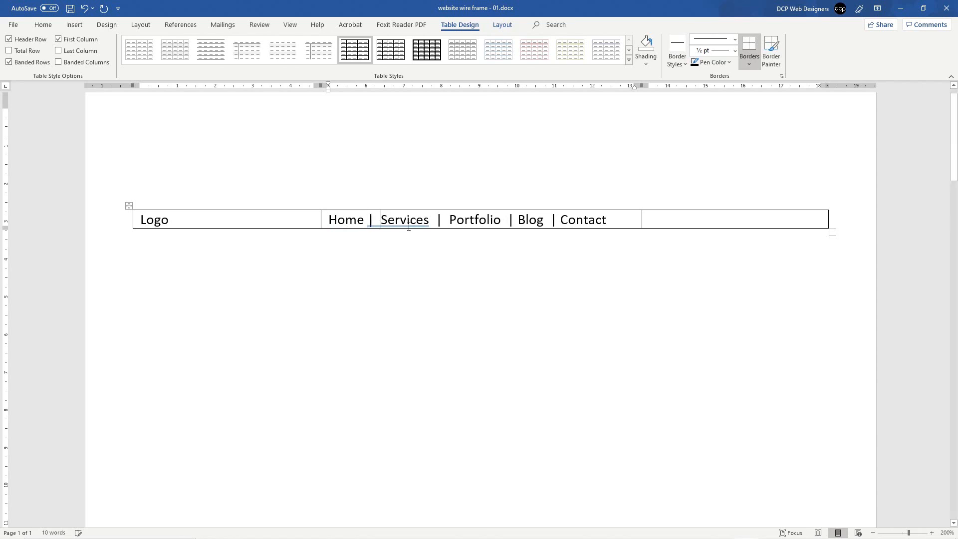
key(BackSpace)
click(433, 219)
key(BackSpace)
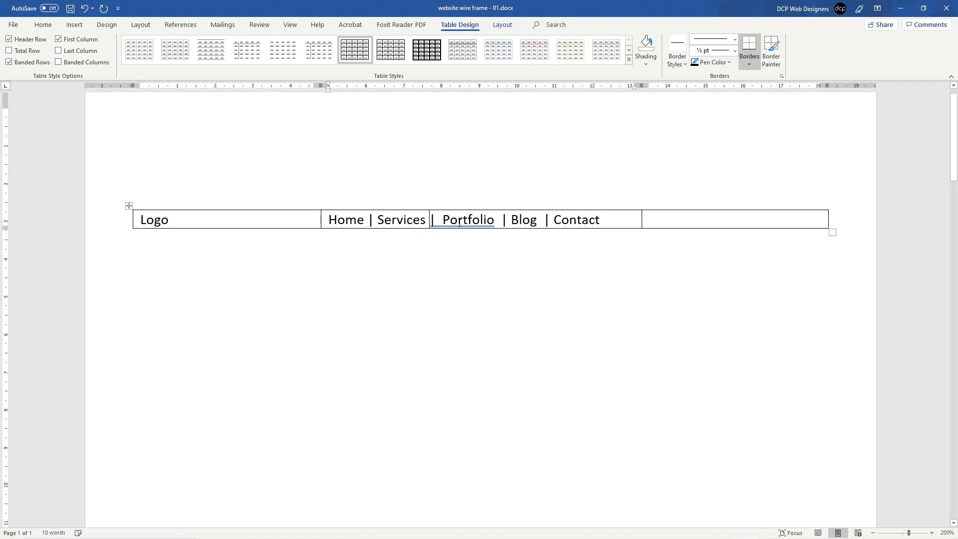
click(445, 219)
key(BackSpace)
click(500, 219)
key(BackSpace)
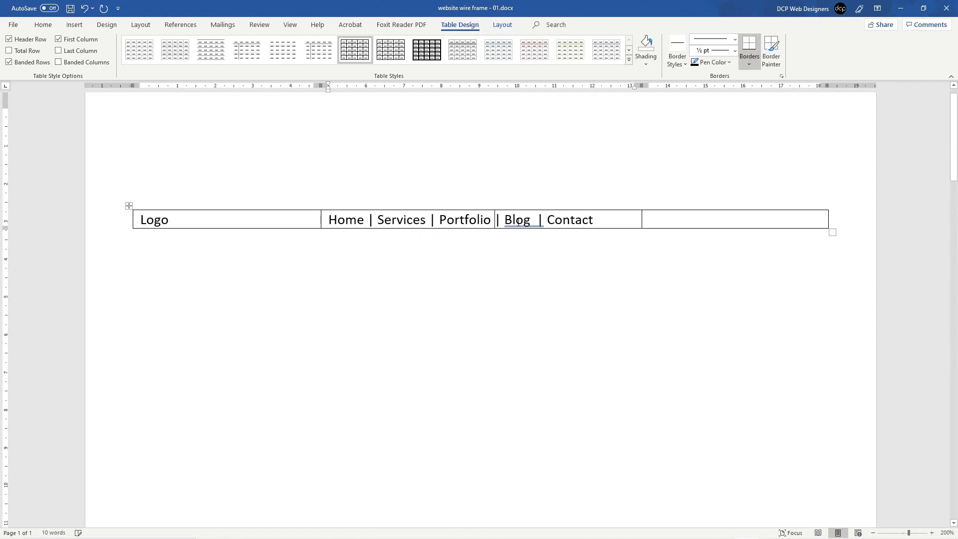
click(536, 220)
key(BackSpace)
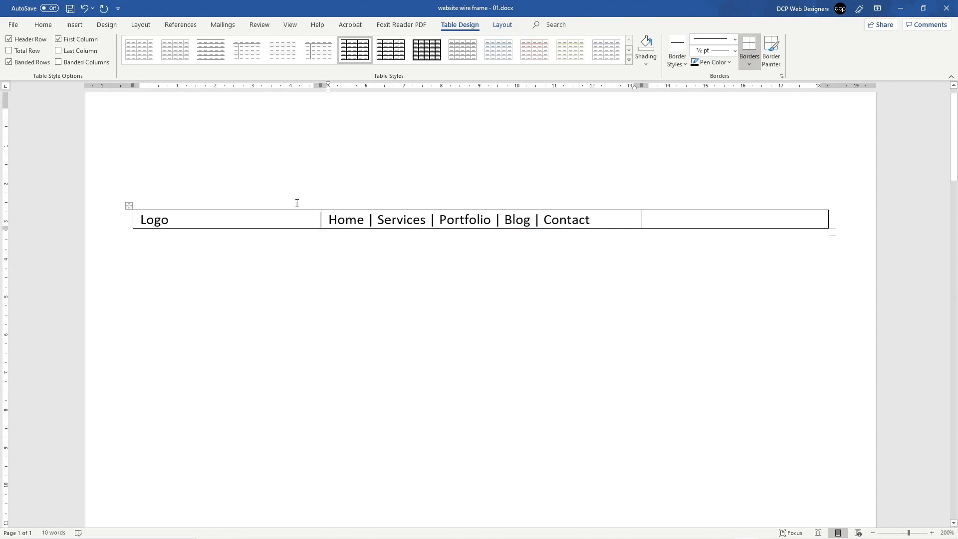
Step: Centre the navigation links in their cell and save the document
drag(342, 219, 581, 219)
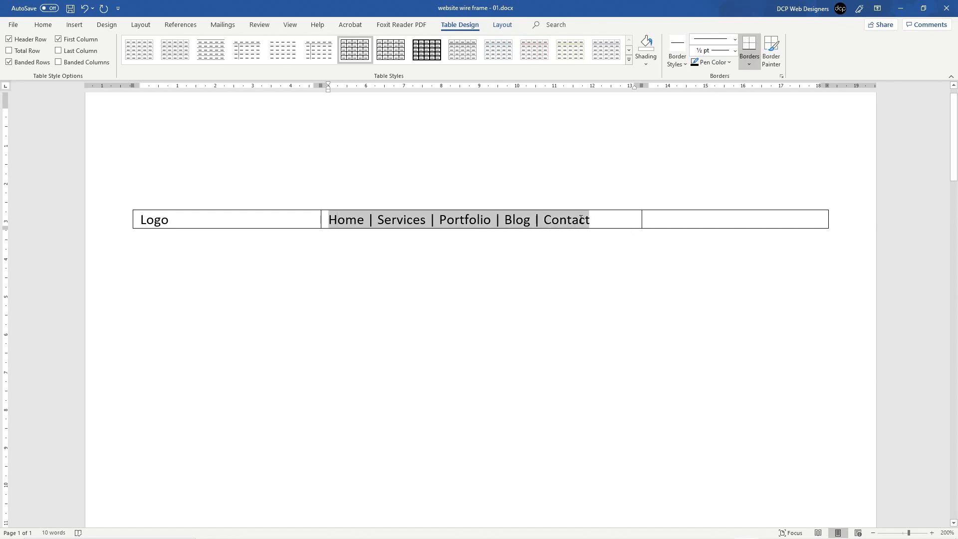
click(605, 218)
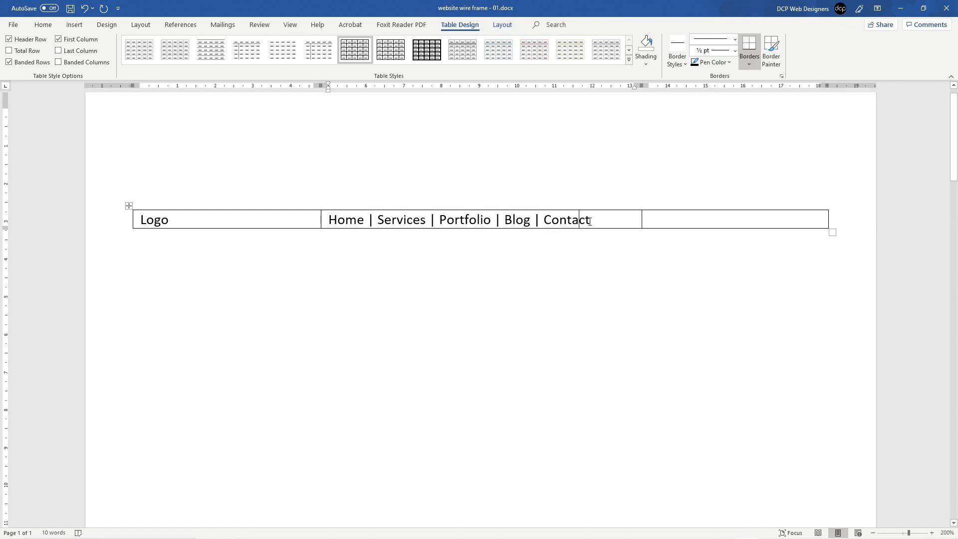
drag(603, 219, 327, 219)
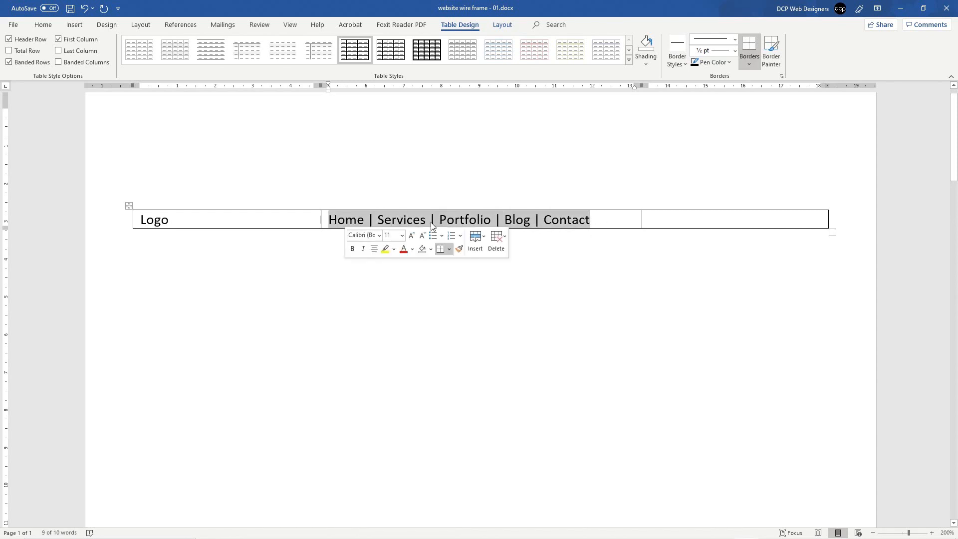
click(43, 25)
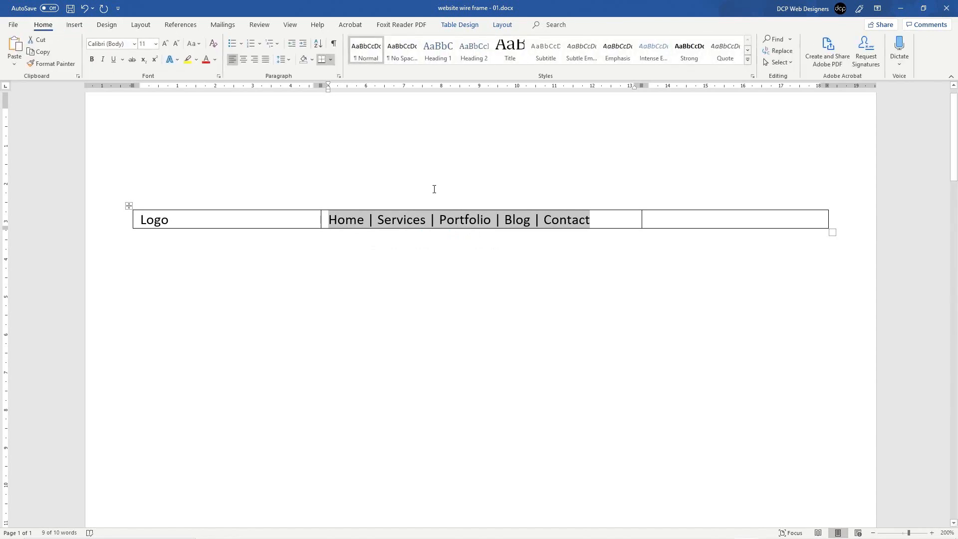
click(243, 60)
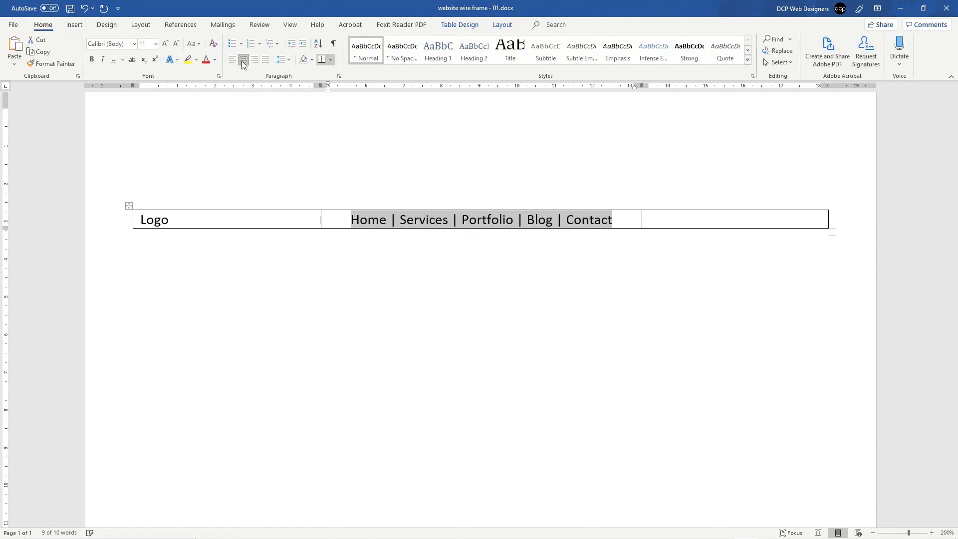
click(581, 220)
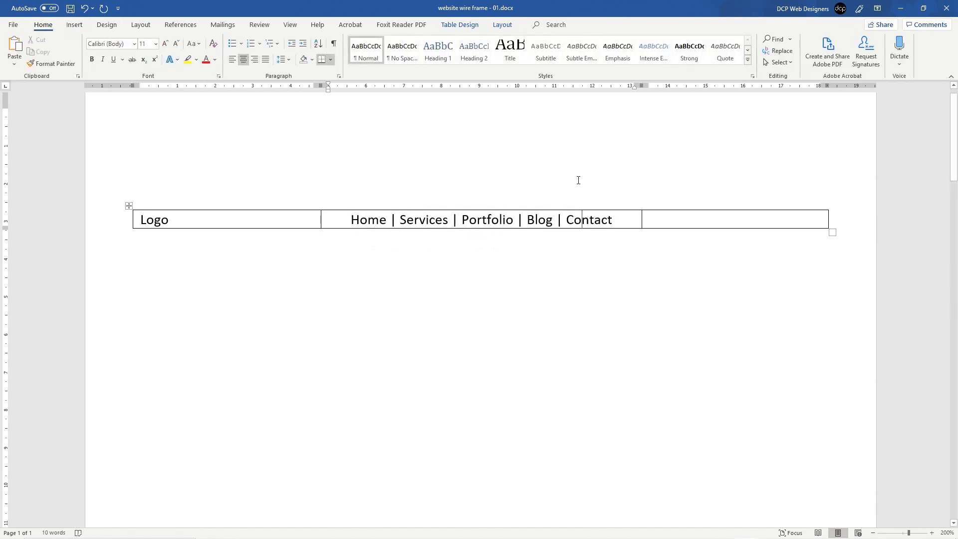
key(ctrl+s)
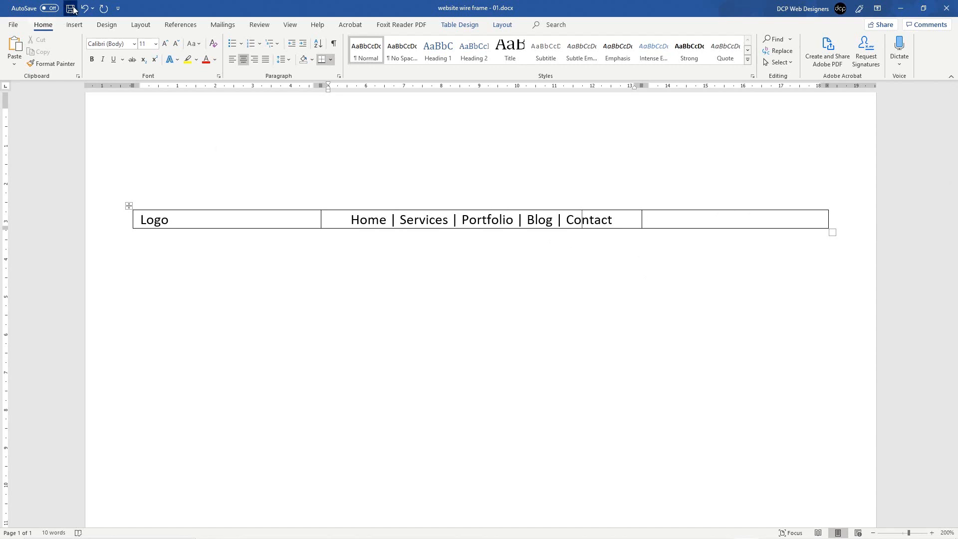
Step: Right-align the empty third header cell
click(120, 222)
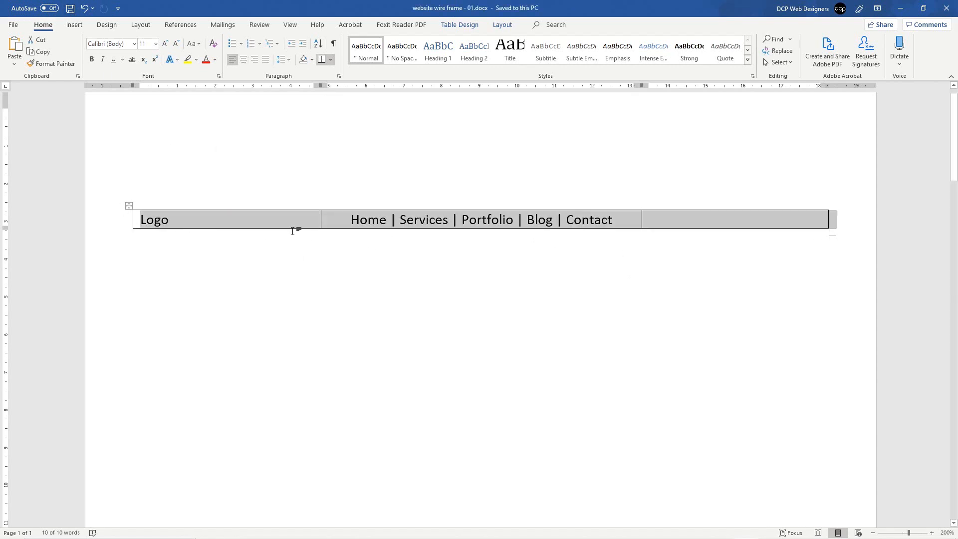
click(684, 220)
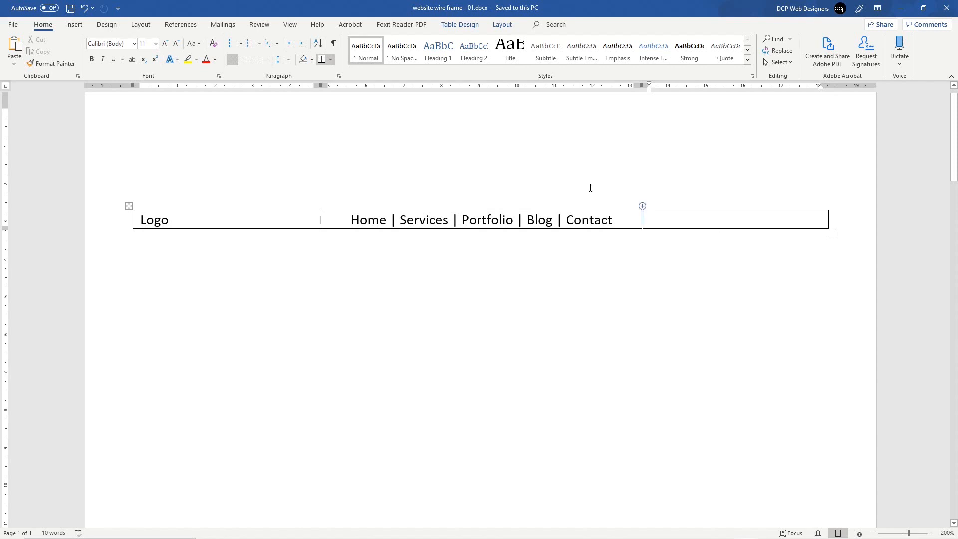
click(256, 60)
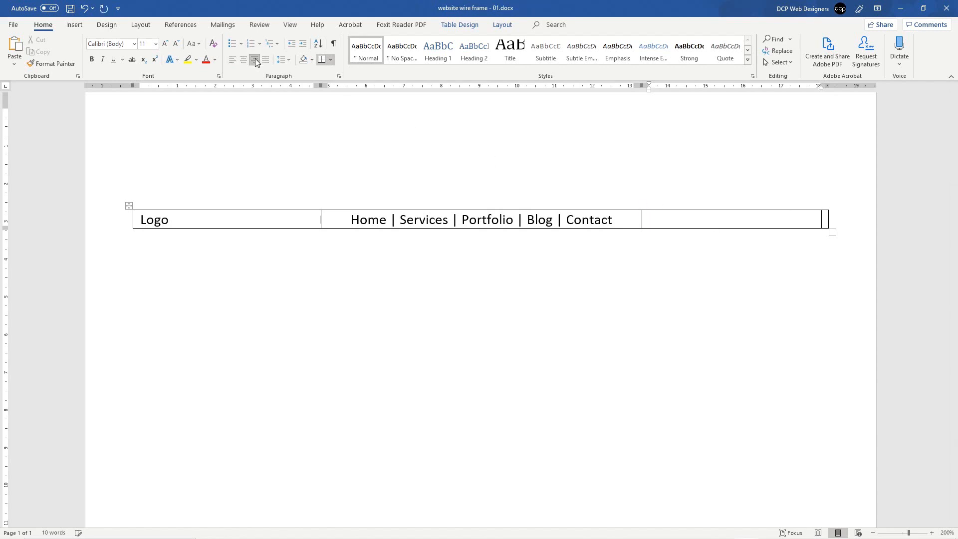
Step: Enter the landline and mobile phone numbers on separate lines in the third cell
key(Return)
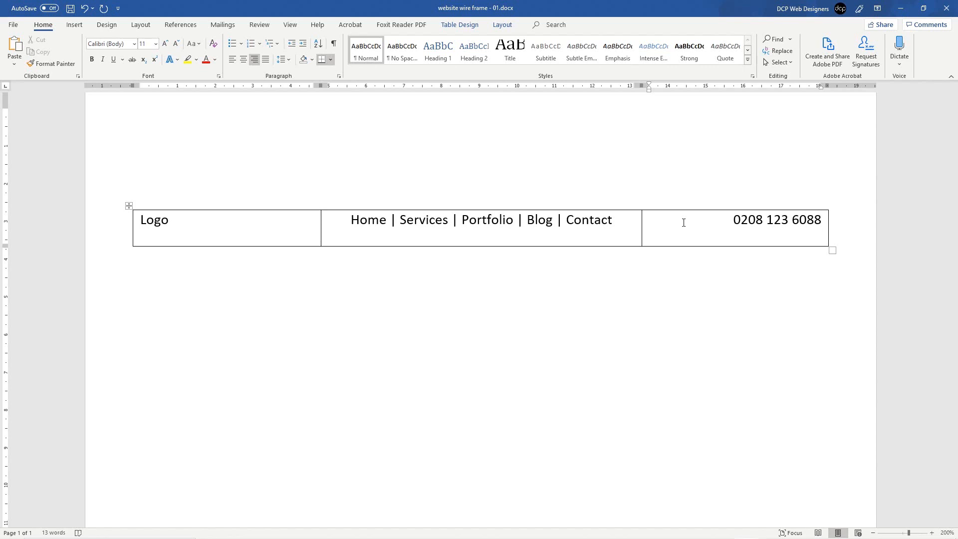
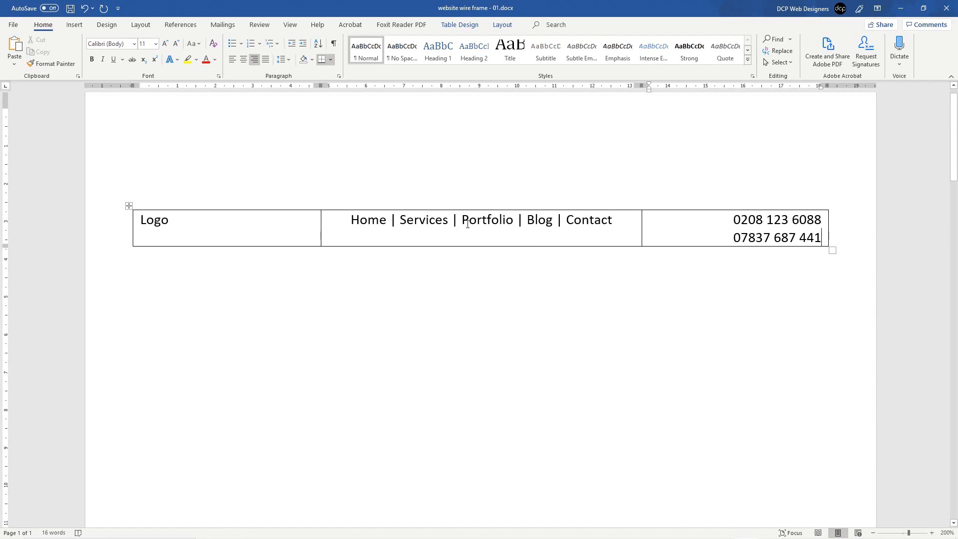
Step: Review the header row text and save the document from the Quick Access Toolbar
drag(203, 213, 140, 219)
drag(349, 220, 612, 220)
drag(728, 216, 822, 219)
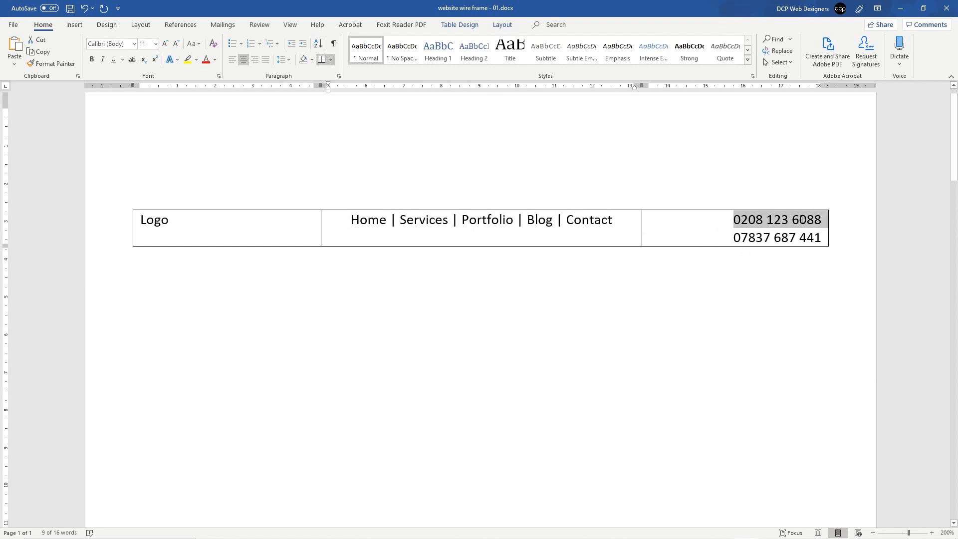
drag(731, 237, 822, 238)
click(822, 238)
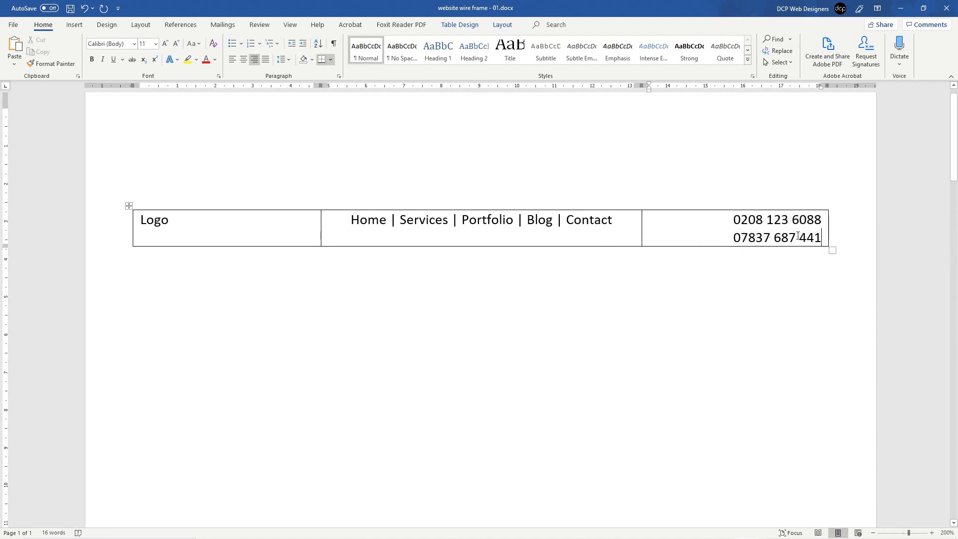
click(70, 8)
drag(730, 219, 823, 219)
drag(732, 238, 800, 227)
click(776, 219)
drag(733, 219, 791, 218)
click(774, 236)
drag(349, 220, 603, 234)
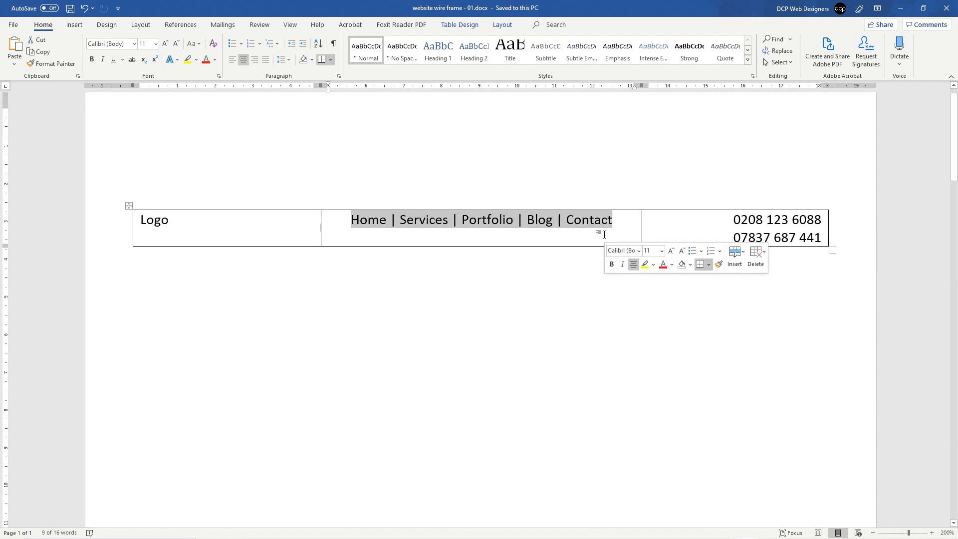
click(554, 230)
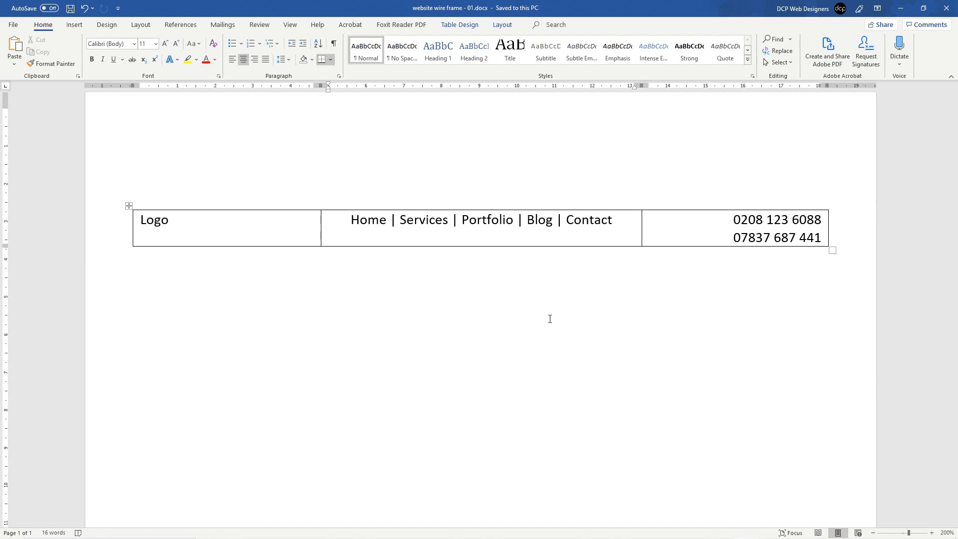
click(730, 238)
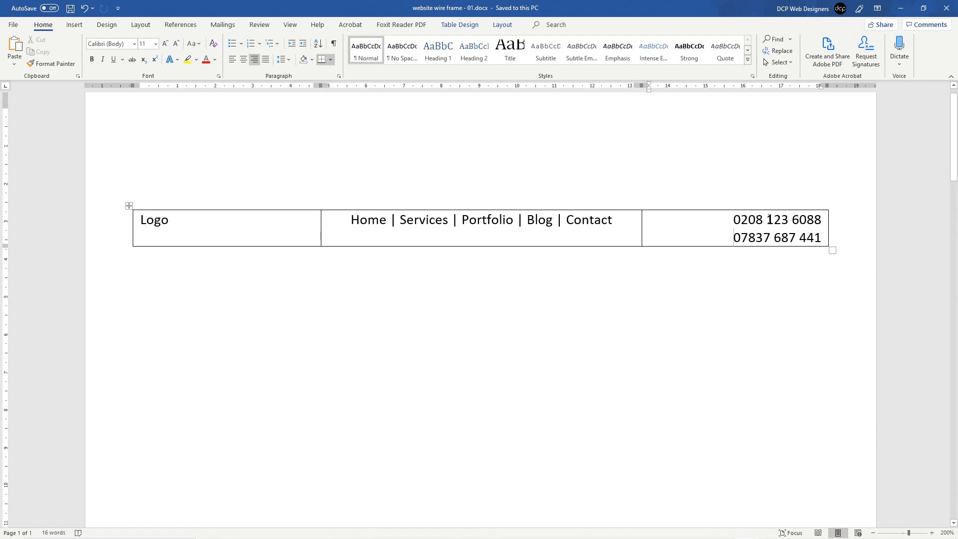
Step: Add two rows with Tab and merge the row below the header into one cell
key(Tab)
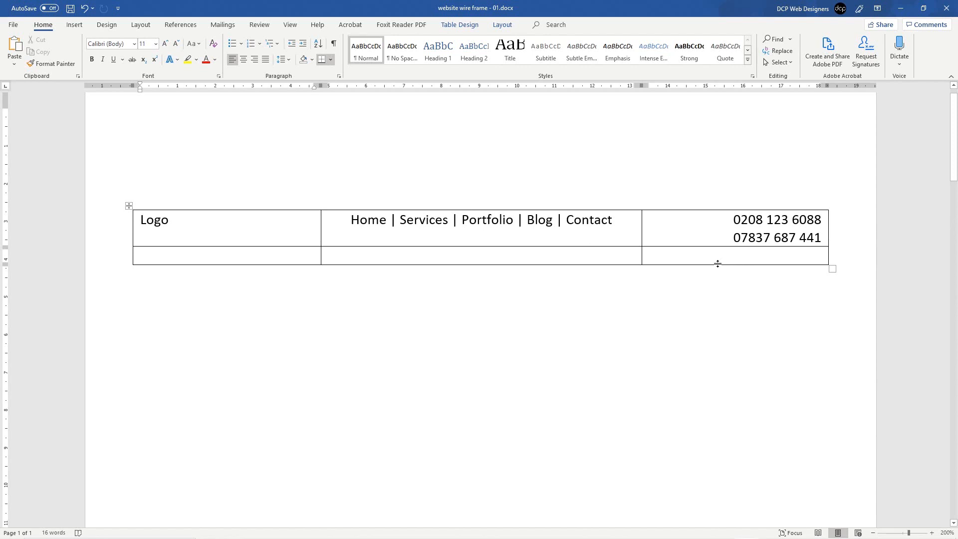
click(680, 251)
key(Tab)
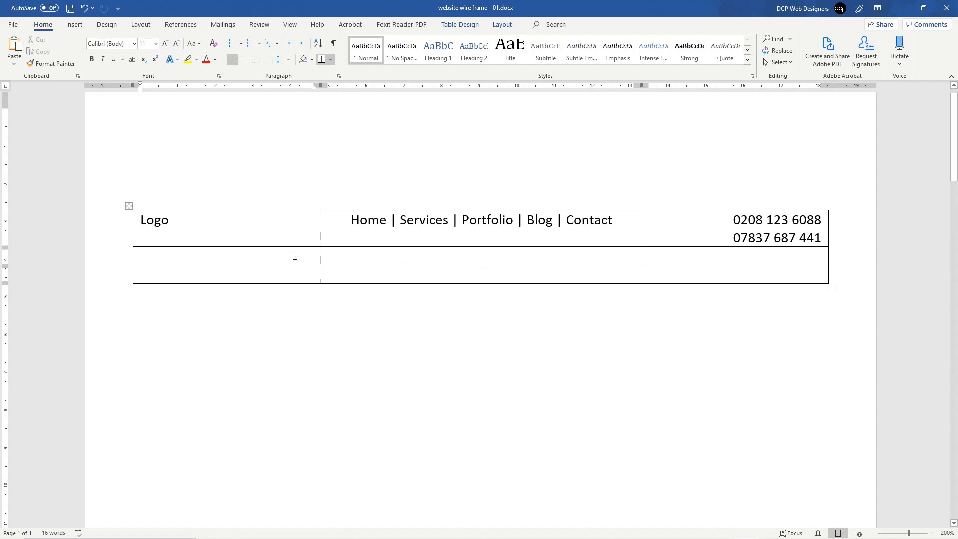
drag(294, 255, 461, 255)
drag(636, 257, 663, 256)
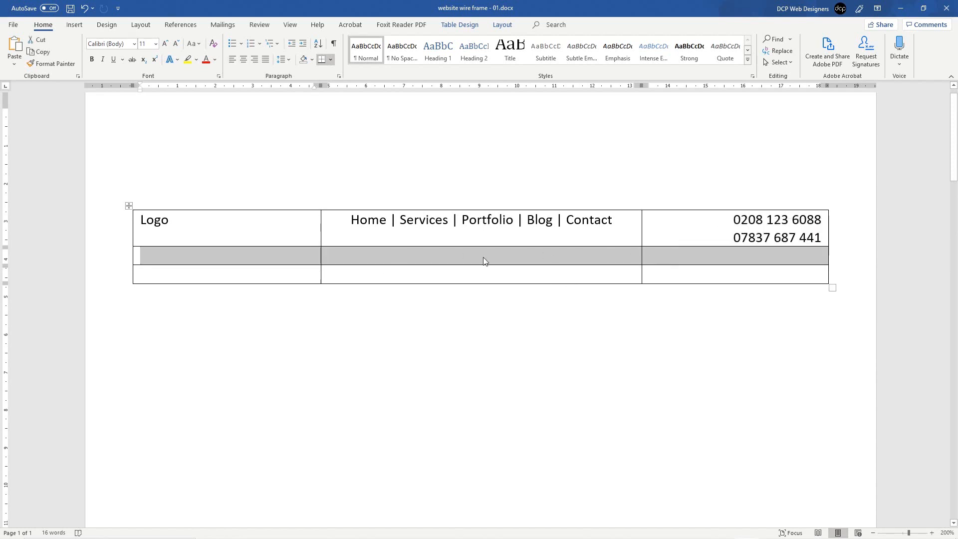
click(115, 260)
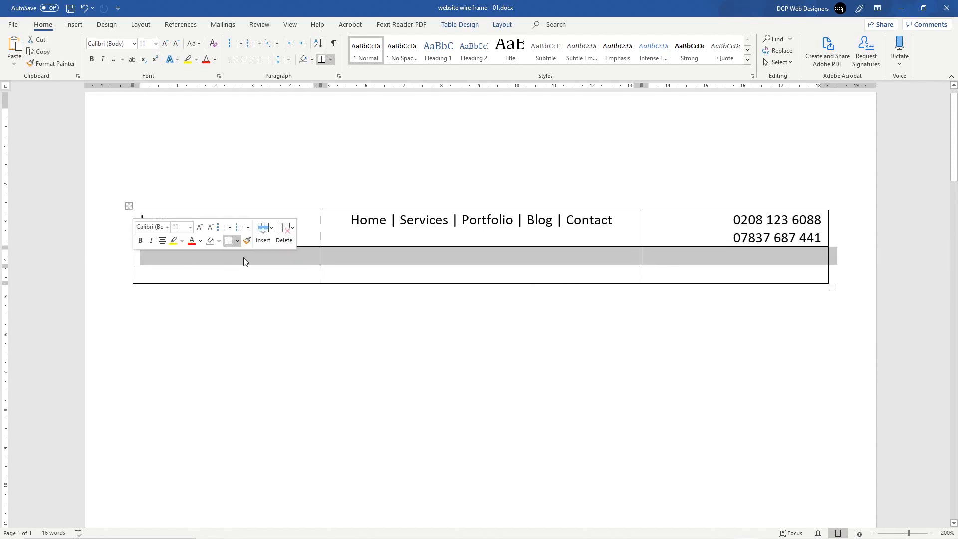
right_click(445, 253)
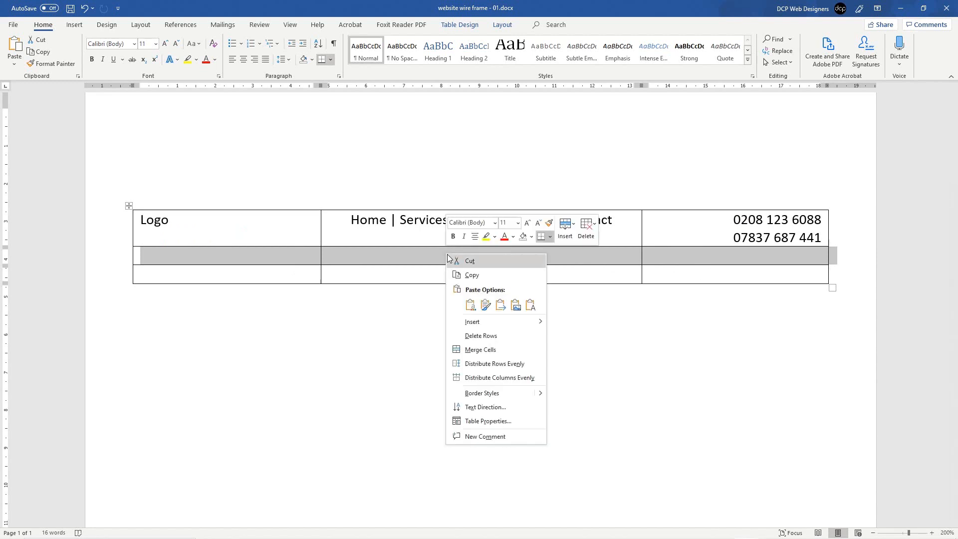
click(468, 350)
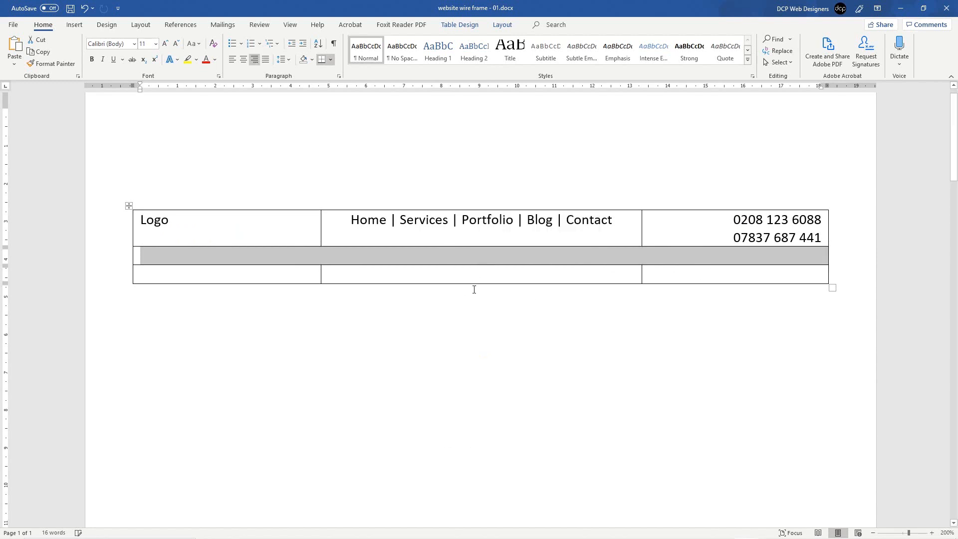
click(459, 256)
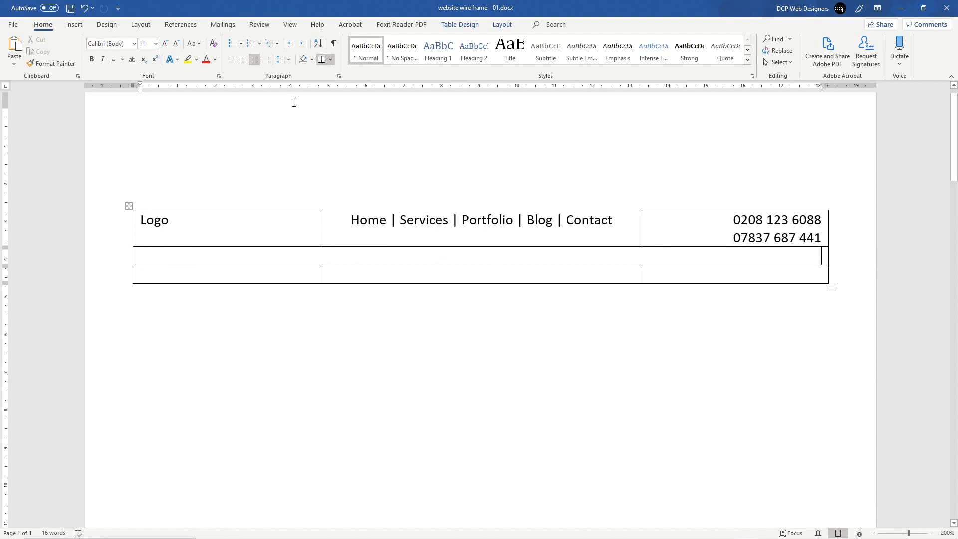
Step: Add empty lines to heighten the merged row and move the caret into its middle
key(ctrl+z)
key(Return)
key(Return)
key(Return)
key(Return)
key(Return)
key(Return)
key(Return)
key(Return)
key(Up)
key(Up)
key(Up)
key(Up)
key(Up)
key(Return)
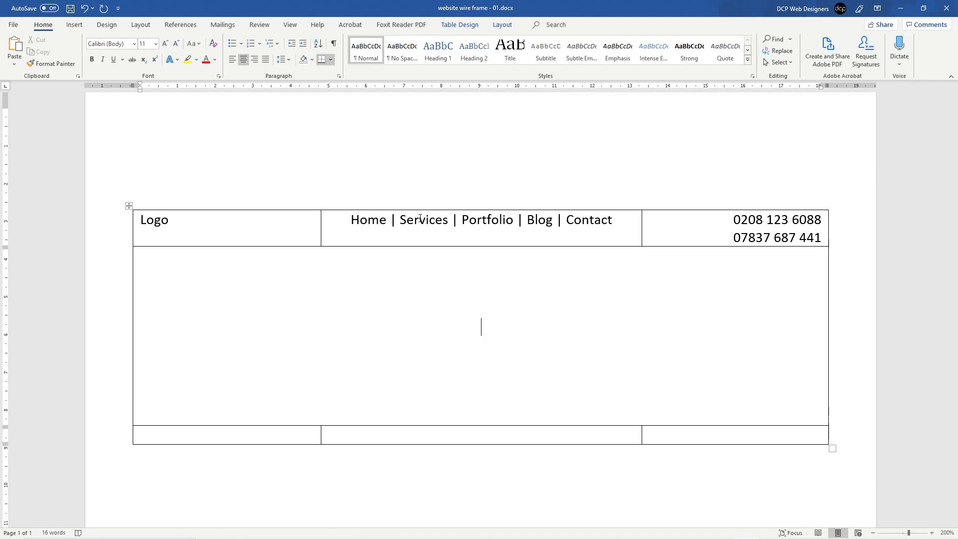
Step: Type the placeholder '<Image / Image Slider / Block Images Showcase Work>'
text(<>)
key(Left)
text(Image)
key(BackSpace)
key(Right)
key(Left)
text(/ IMag)
key(BackSpace)
key(BackSpace)
key(BackSpace)
text(mage Slider)
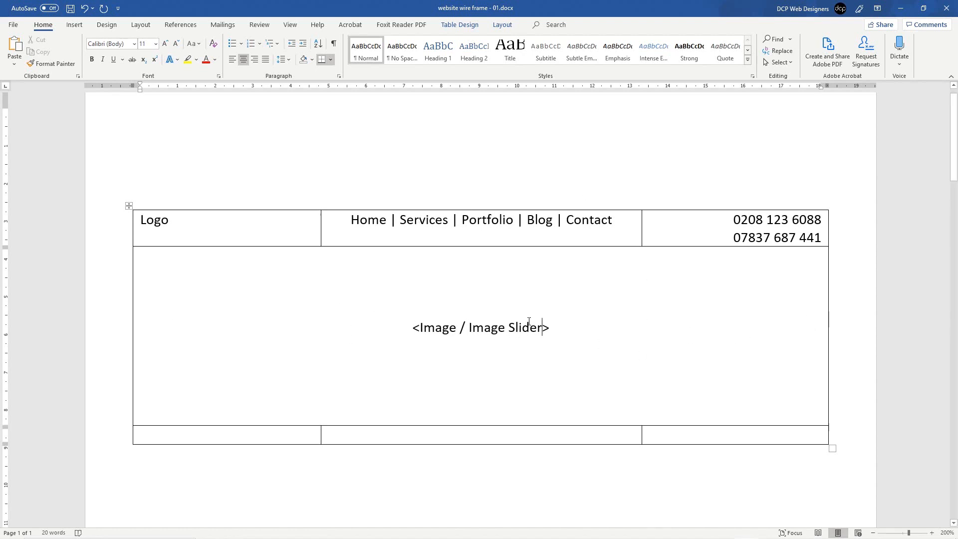
text( / )
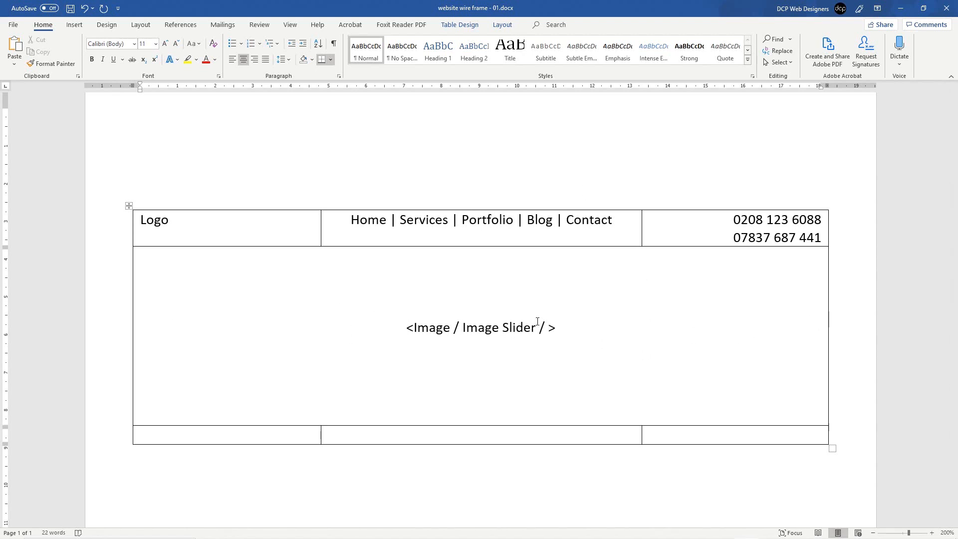
text(Block)
key(BackSpace)
key(BackSpace)
key(BackSpace)
text(lock Images)
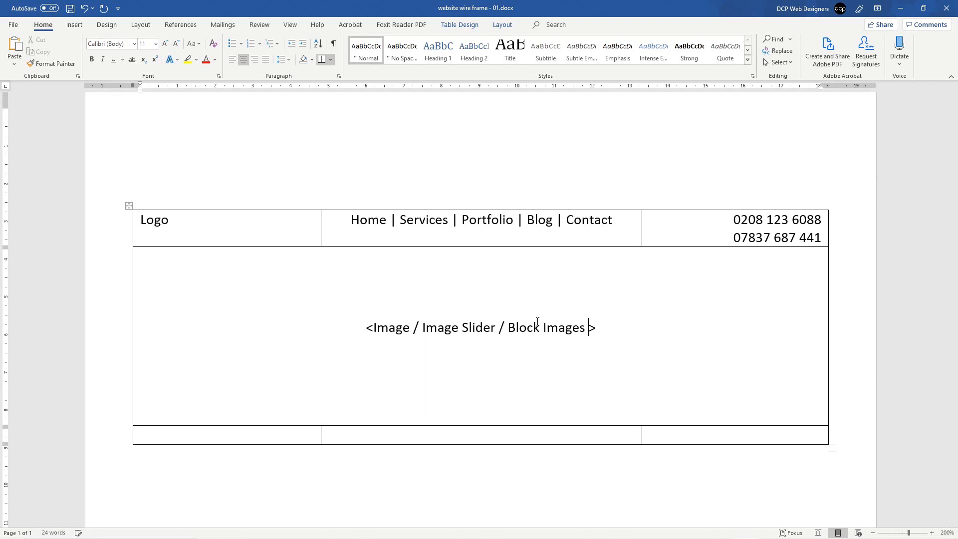
text(Showcase Work)
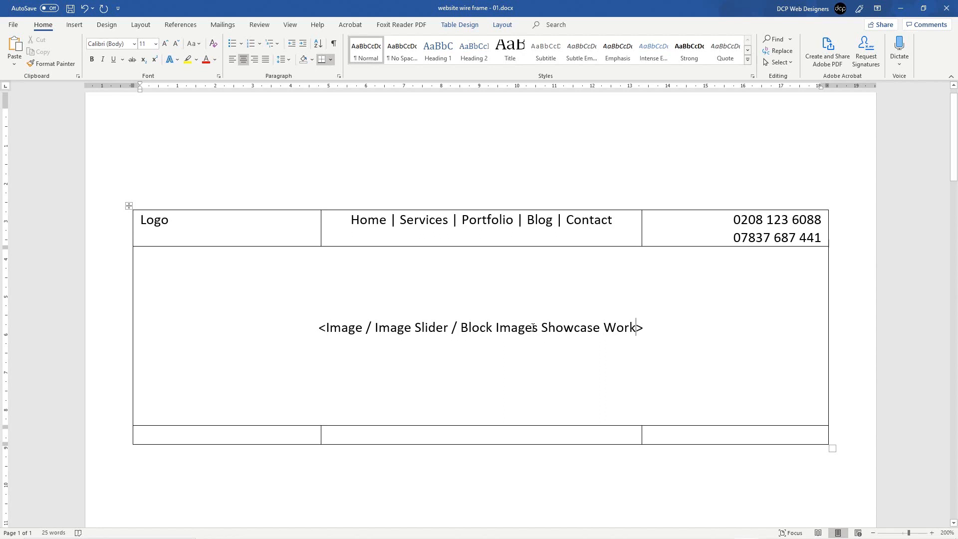
double_click(351, 327)
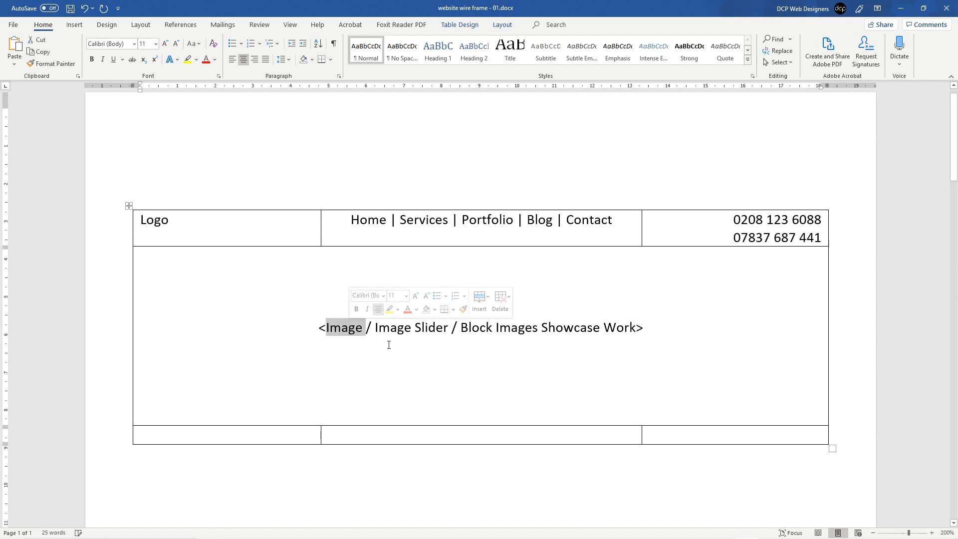
drag(375, 328, 451, 328)
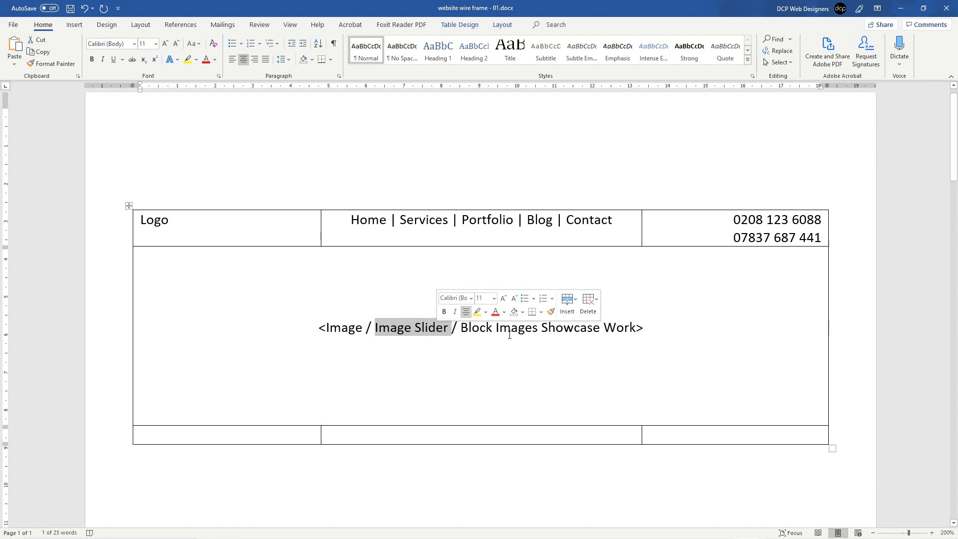
click(638, 327)
text(/ Video)
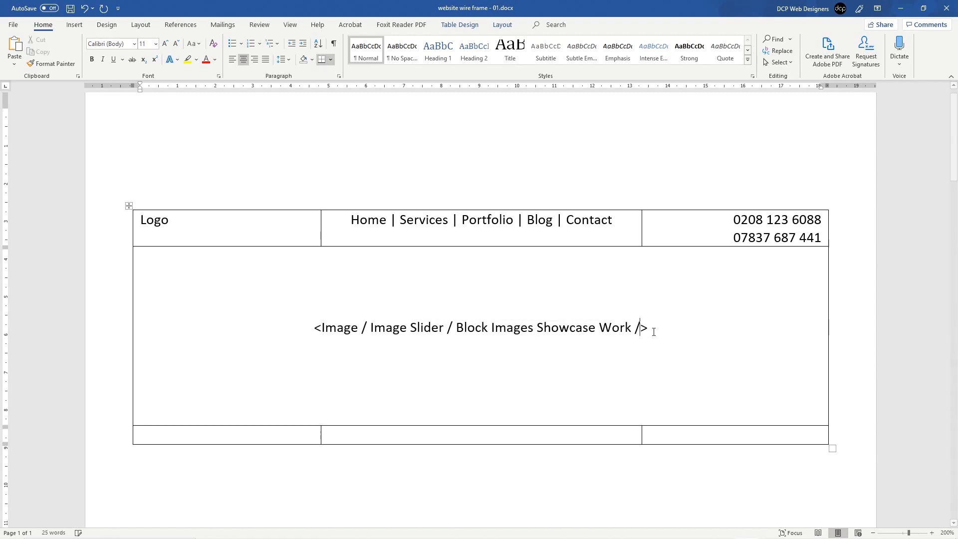
key(ctrl+s)
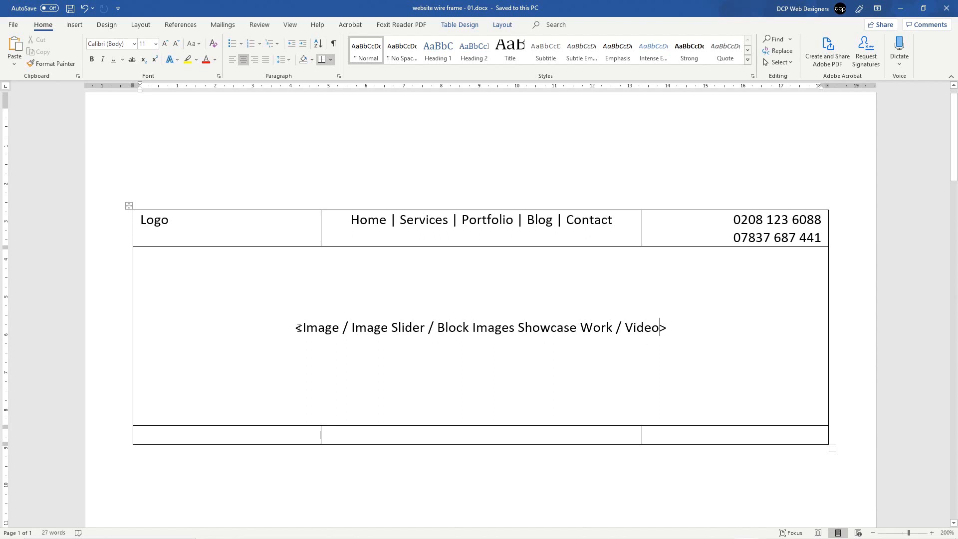
double_click(310, 327)
drag(352, 327, 643, 330)
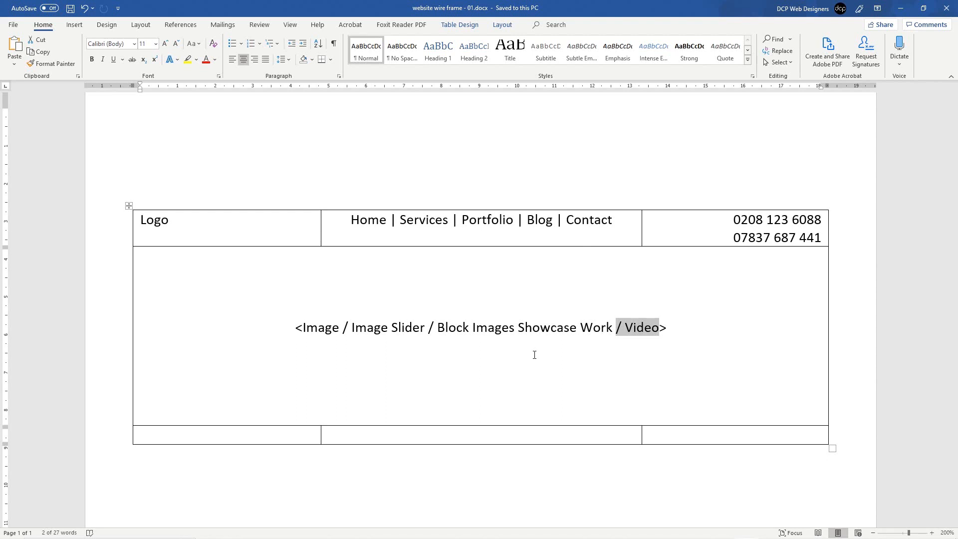
click(527, 284)
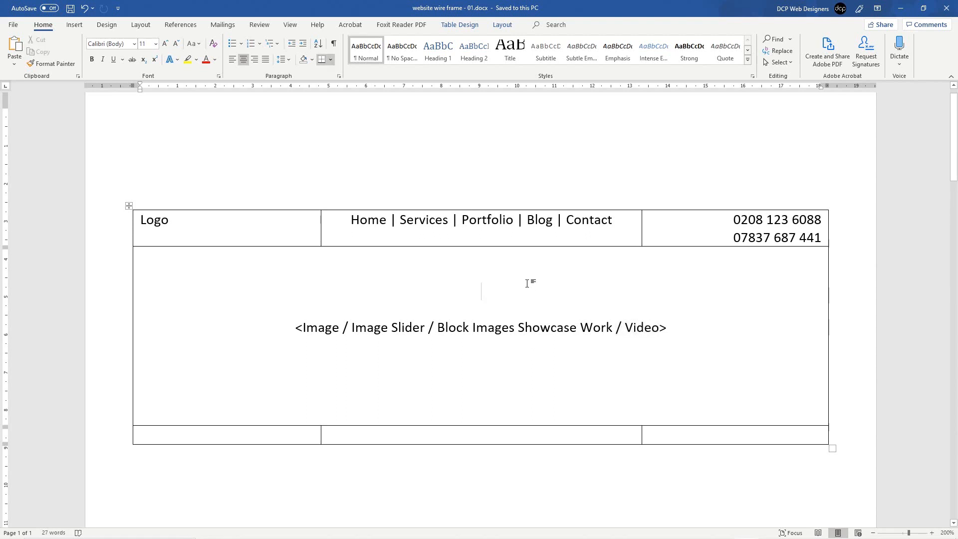
Step: Type 'Message here:' below the image placeholder and paste the marketing sentence after it
key(Down)
key(Down)
key(Down)
key(Down)
key(Down)
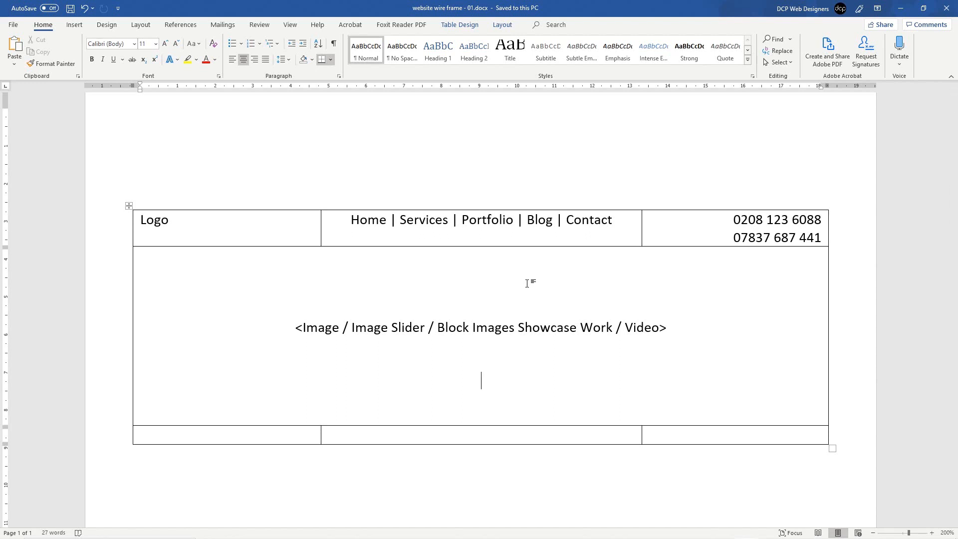
text(Message )
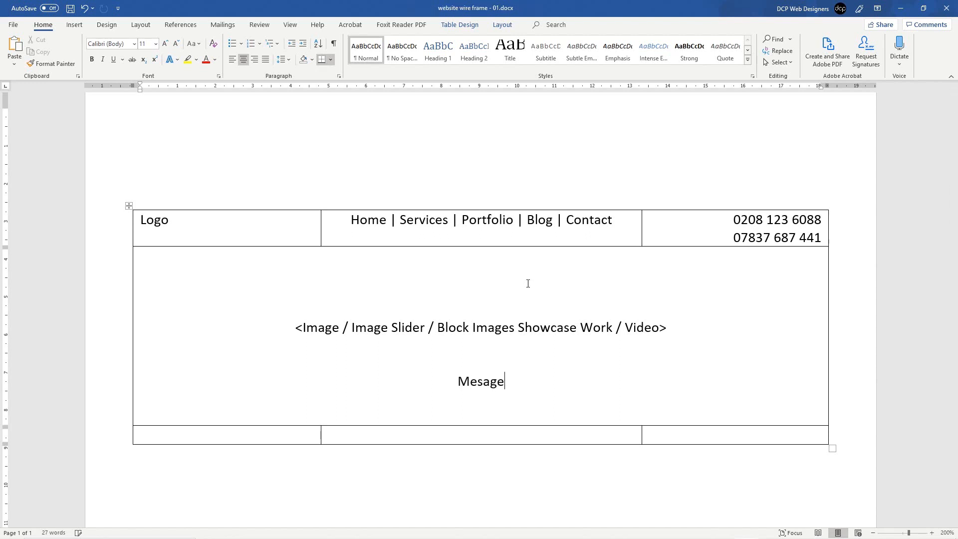
text(here:)
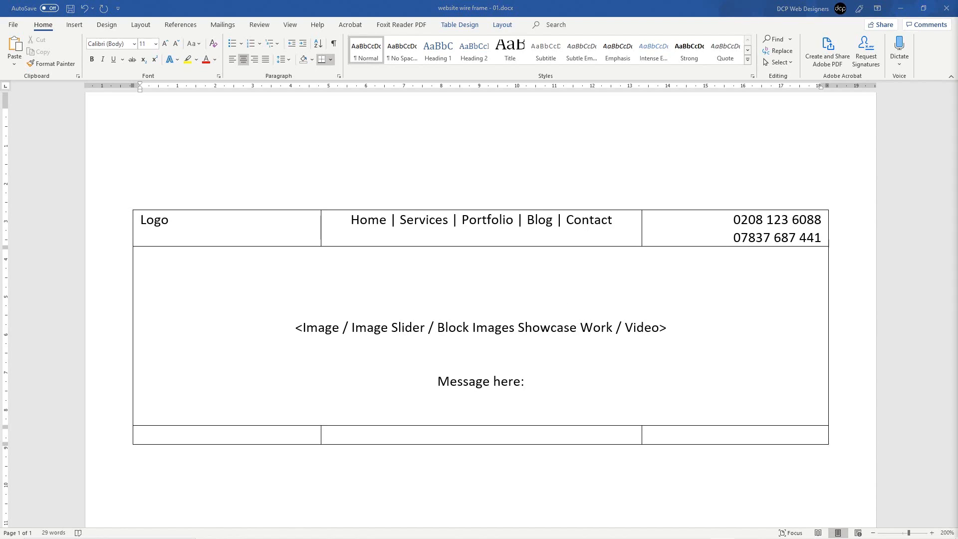
key(super)
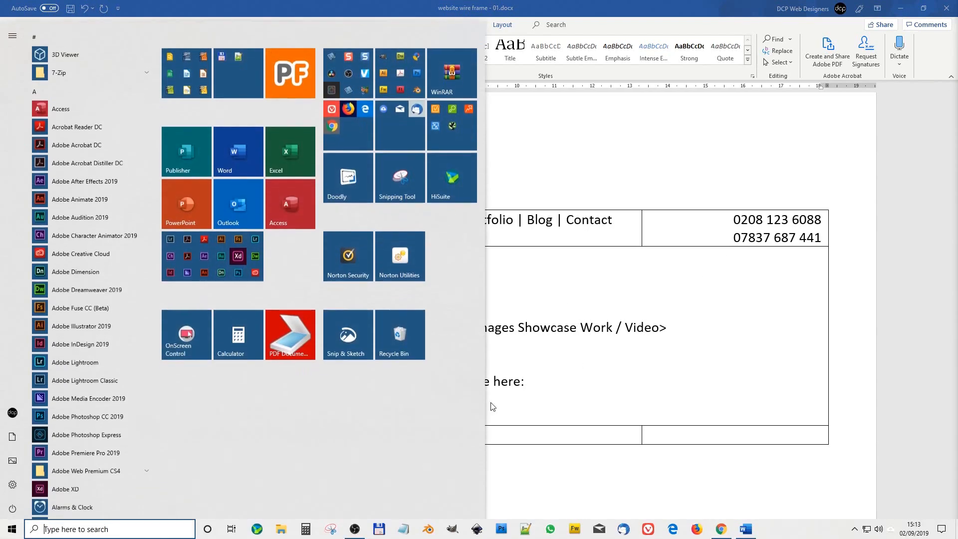
key(super)
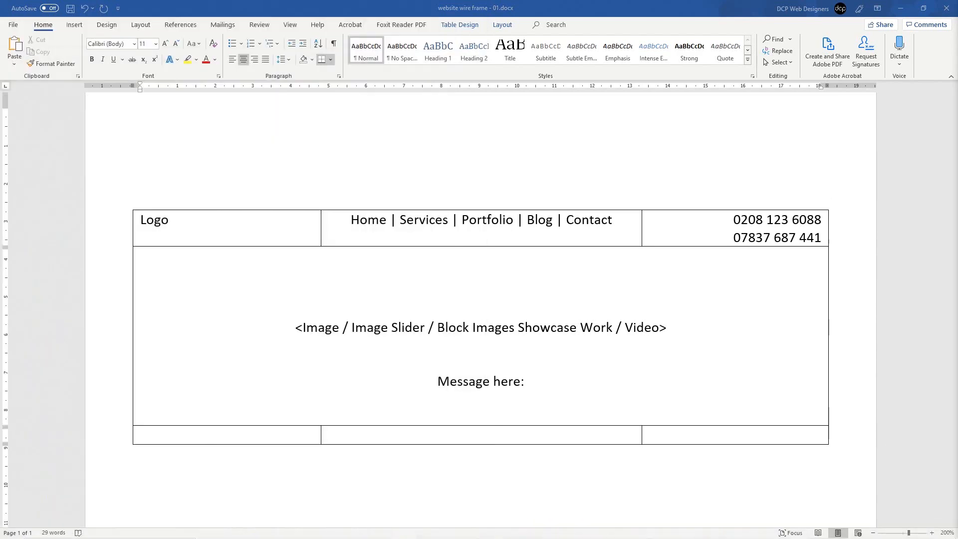
click(530, 389)
text(We custom design & build amazing websites for businesses, increase conversions, revenue and social media engagement.)
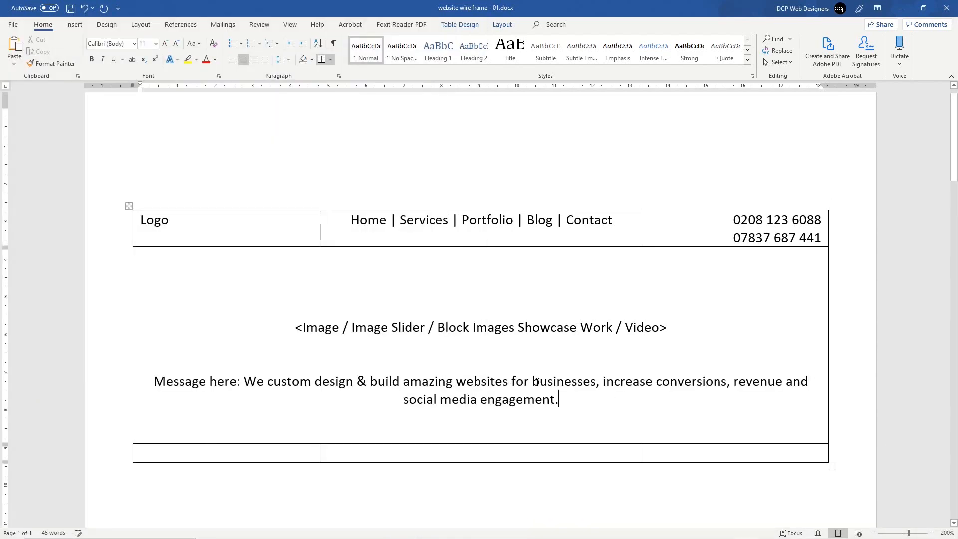
Step: Remove the 'Message here:' label and break the sentence onto a second line before 'revenue'
drag(244, 381, 561, 397)
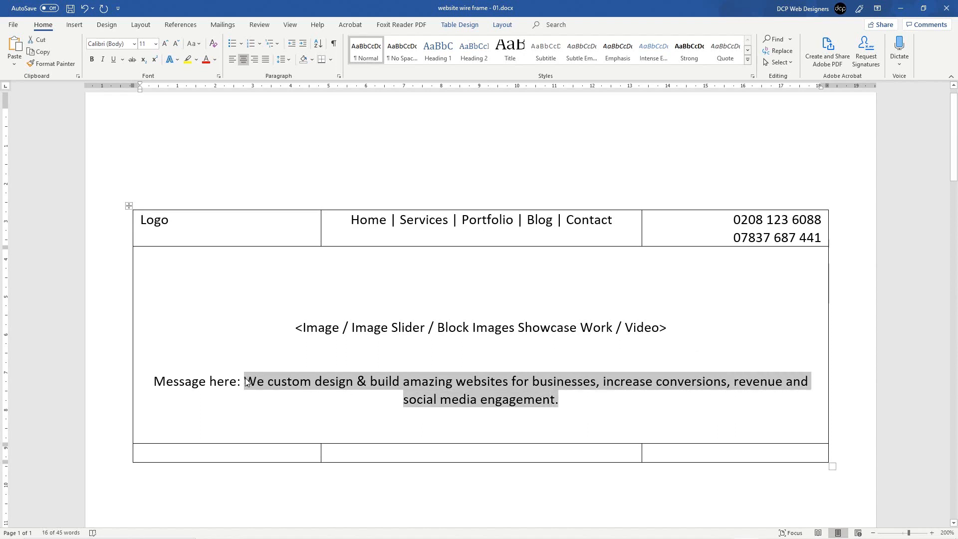
click(245, 382)
key(BackSpace)
key(BackSpace)
key(BackSpace)
key(BackSpace)
key(BackSpace)
key(BackSpace)
key(BackSpace)
key(BackSpace)
key(BackSpace)
key(BackSpace)
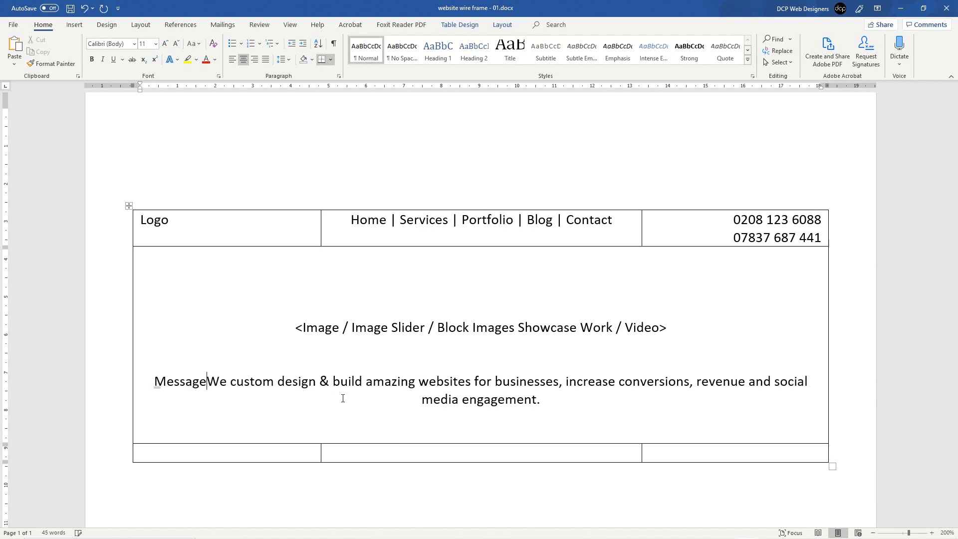
key(BackSpace)
key(BackSpace)
key(BackSpace)
key(BackSpace)
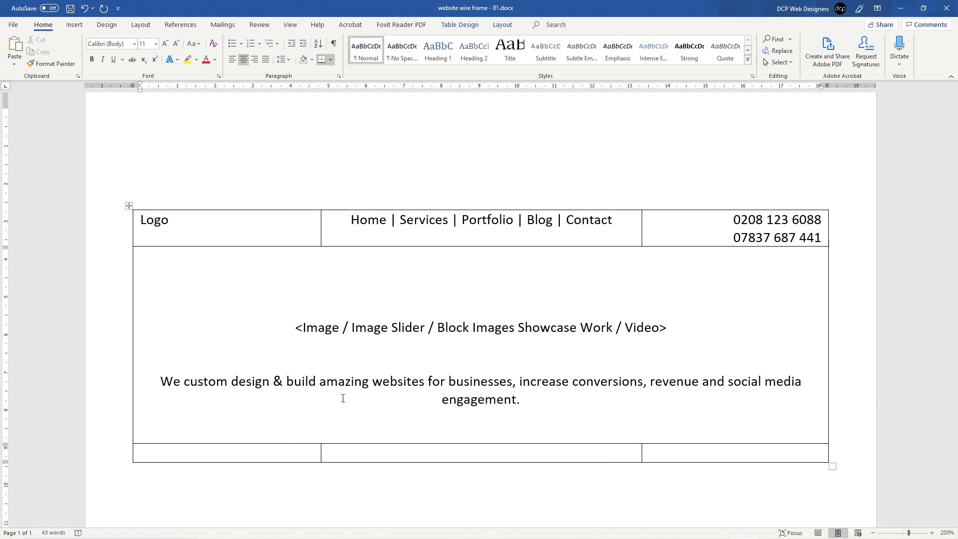
click(651, 381)
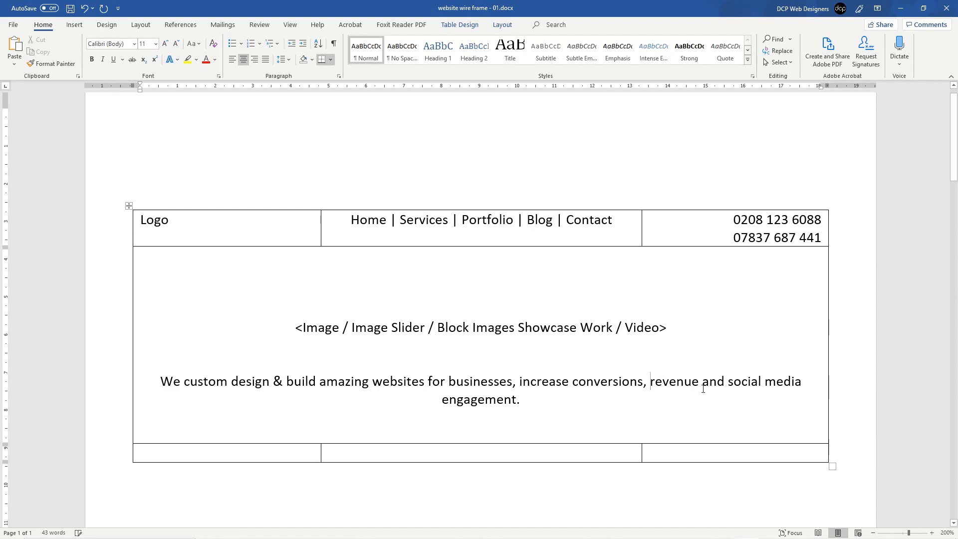
key(shift+Return)
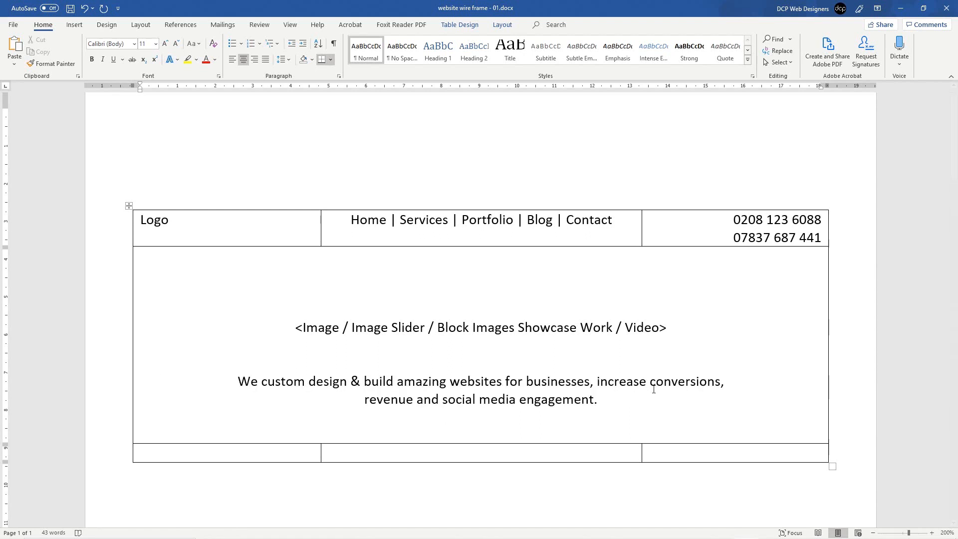
mouse_move(238, 381)
mouse_down()
mouse_move(606, 396)
mouse_move(238, 385)
mouse_up()
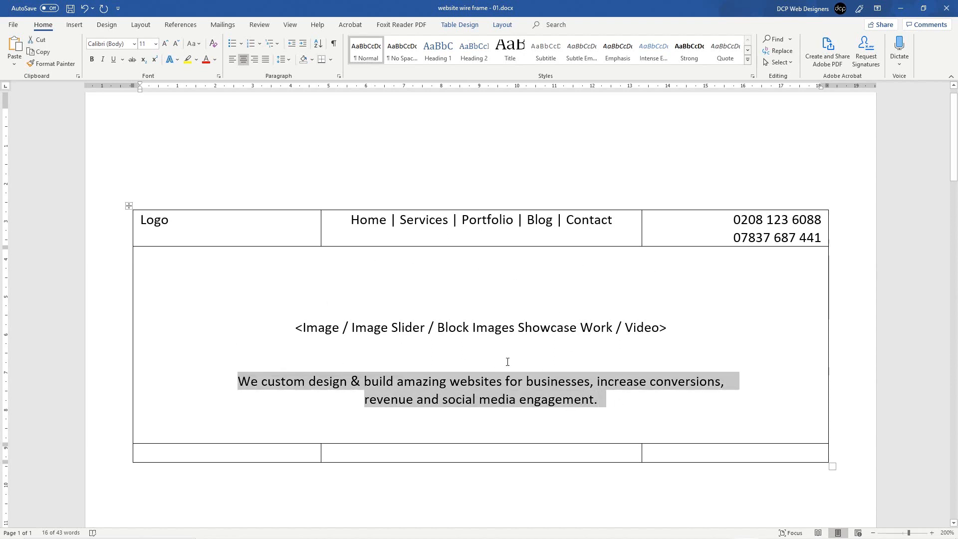
Step: Move the marketing sentence above the image placeholder and delete the leftover empty line
key(ctrl+x)
click(502, 278)
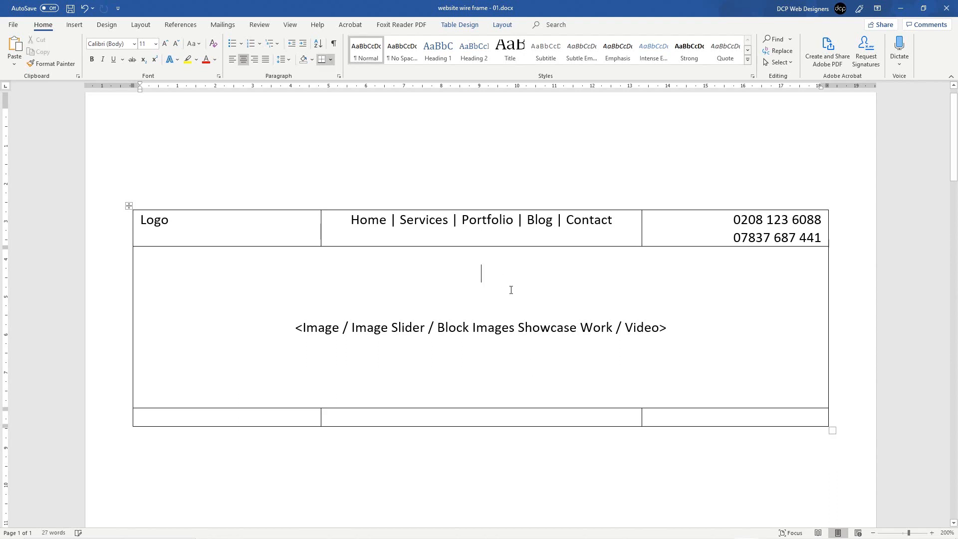
key(ctrl+v)
key(Delete)
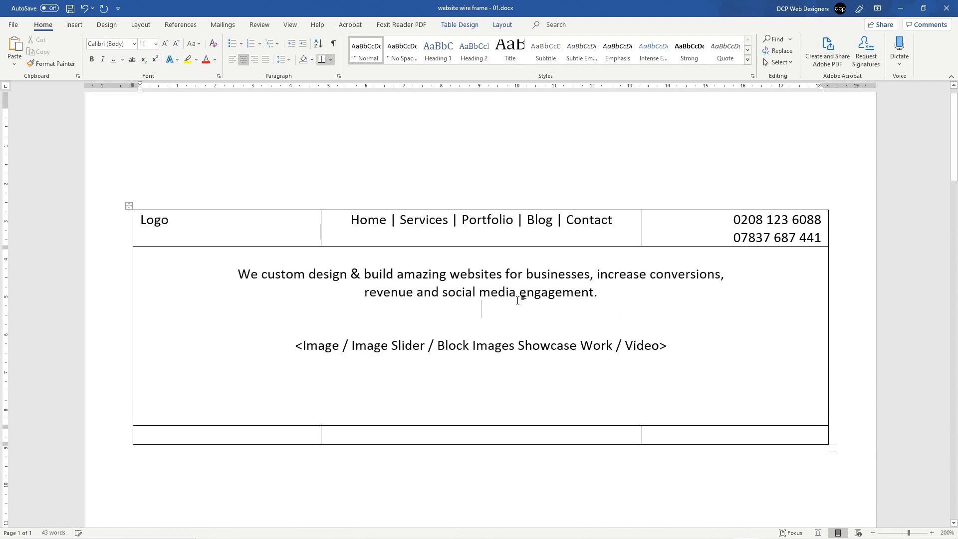
Step: Insert 'Client' before 'Work' so the placeholder reads 'Block Images Showcase Client Work'
drag(391, 345, 659, 346)
click(564, 348)
drag(438, 346, 550, 344)
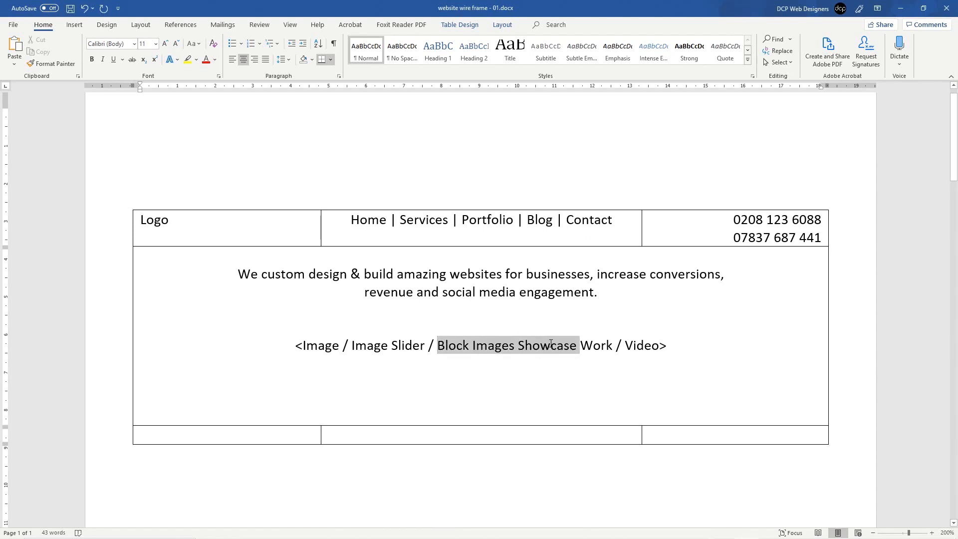
drag(584, 346, 596, 346)
key(Left)
key(Left)
key(Left)
key(Right)
key(Right)
key(Right)
key(Right)
key(Right)
key(Right)
key(Right)
key(Right)
key(Right)
key(Right)
key(Right)
key(Right)
key(Right)
key(Right)
key(Right)
key(Right)
key(Right)
key(Right)
key(Right)
key(Right)
key(Right)
key(Right)
key(Right)
key(Left)
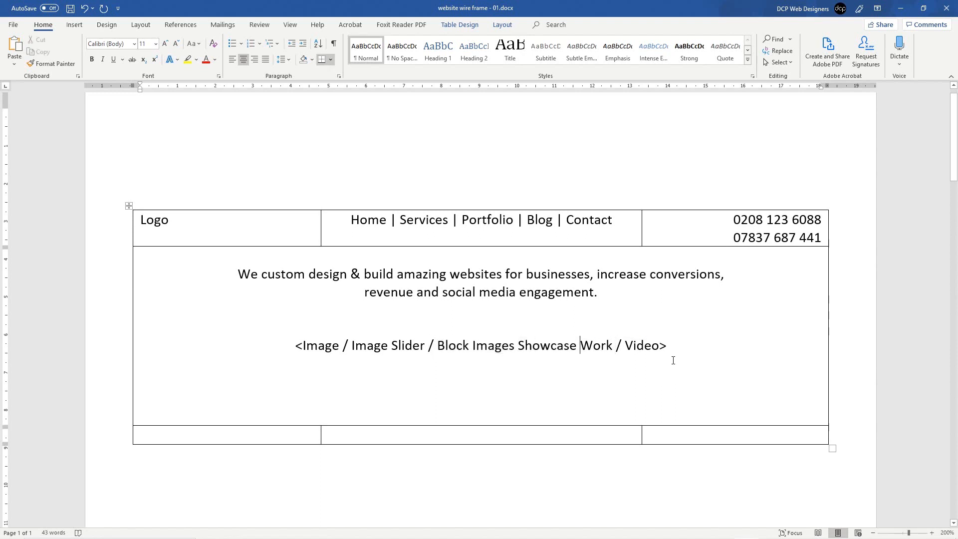
text(Client)
key(Right)
key(Right)
key(Right)
key(Right)
key(ctrl+shift+Left)
key(ctrl+shift+Left)
key(ctrl+shift+Left)
key(ctrl+shift+Left)
key(ctrl+shift+Left)
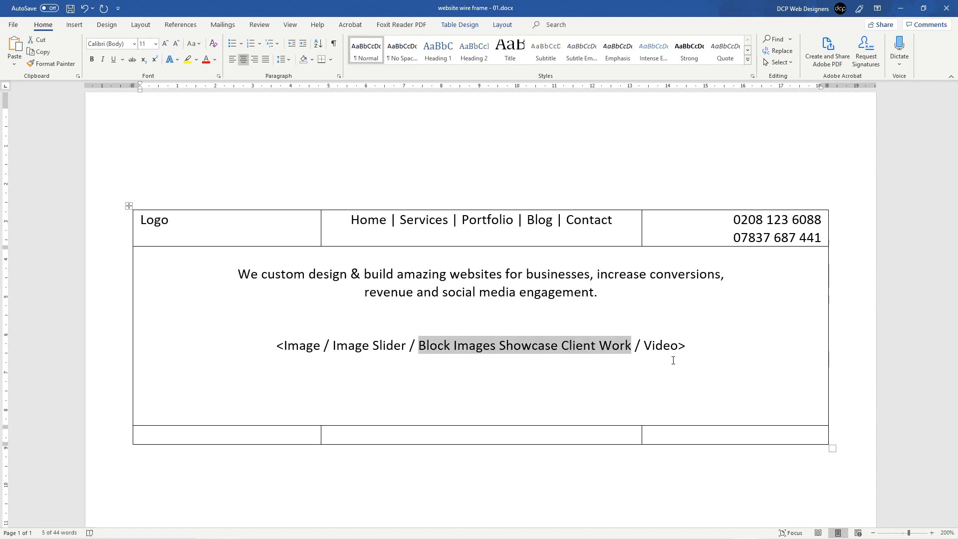
Step: Highlight 'Block Images Showcase Client Work' and the two-line marketing sentence green
click(196, 59)
click(205, 75)
click(348, 345)
drag(614, 293, 238, 274)
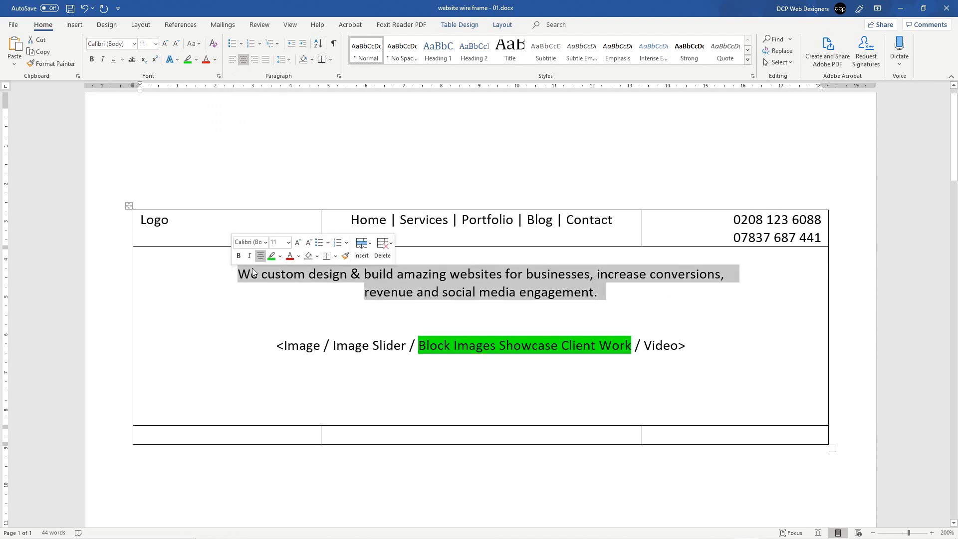
click(187, 59)
drag(325, 272, 506, 292)
click(506, 291)
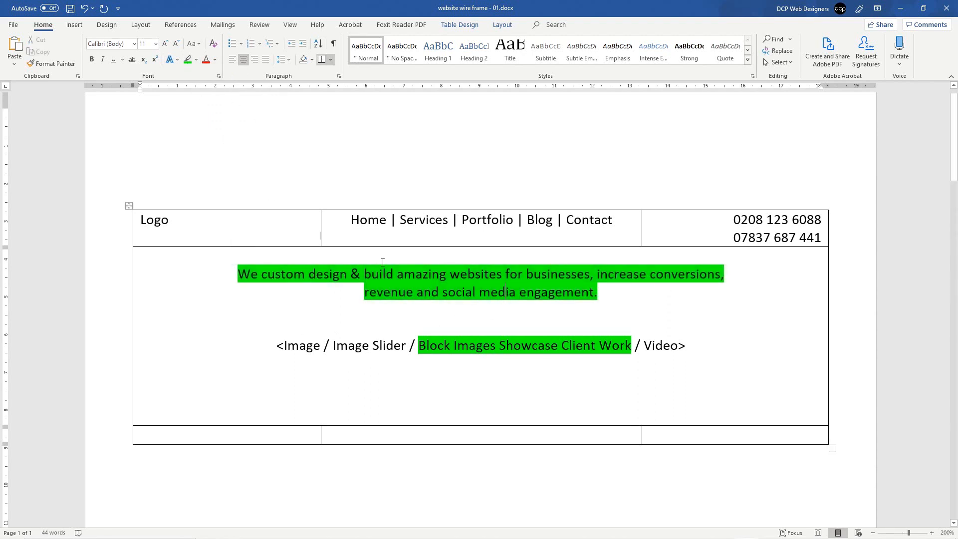
Step: Highlight the table's header row green and save the document
click(119, 221)
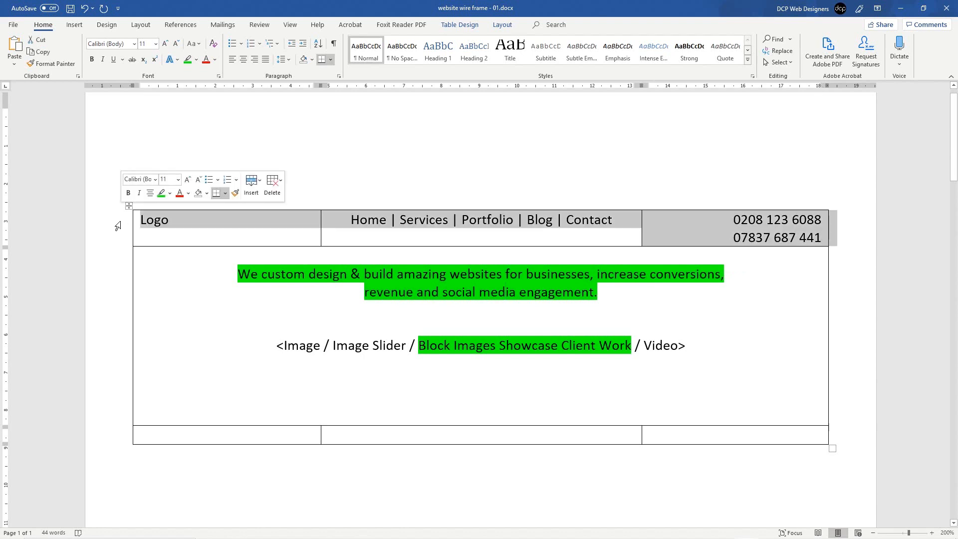
click(187, 60)
click(455, 292)
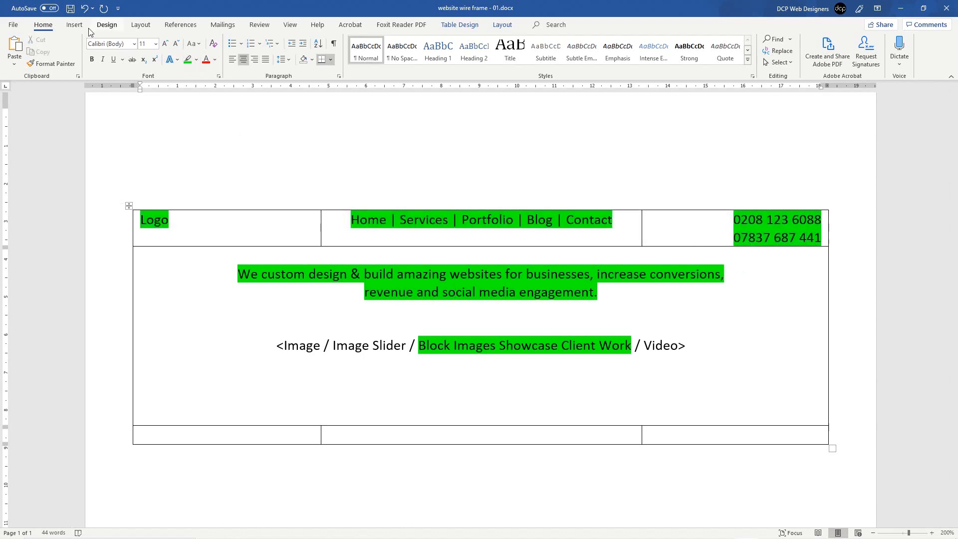
click(70, 8)
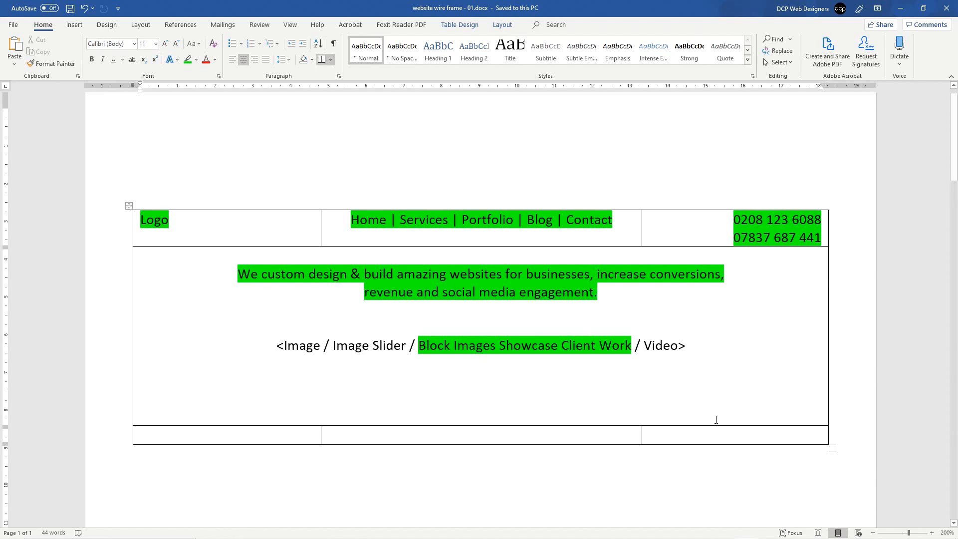
click(663, 428)
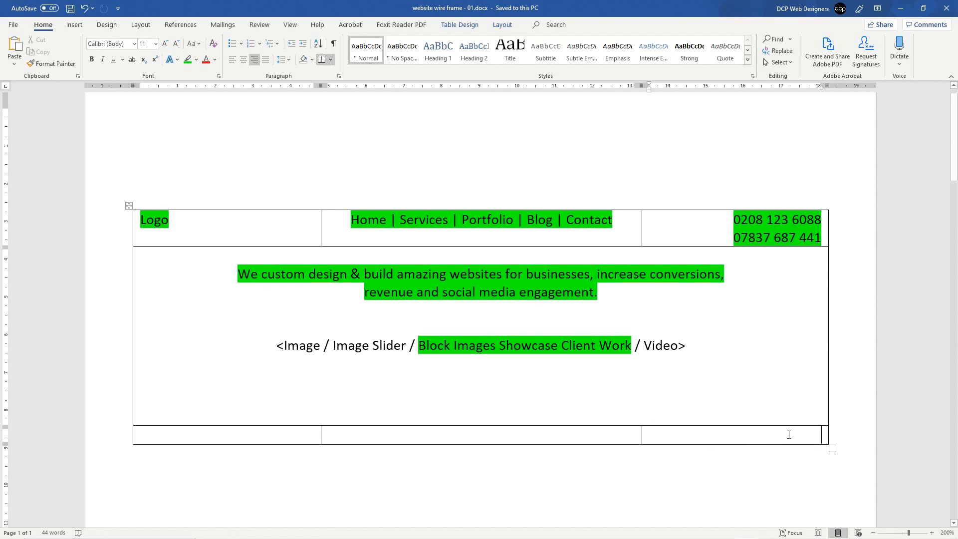
Step: Add extra empty rows at the bottom of the wireframe table
key(Tab)
key(Tab)
key(Tab)
key(Tab)
key(Tab)
key(Tab)
key(Tab)
key(Tab)
key(Tab)
key(Tab)
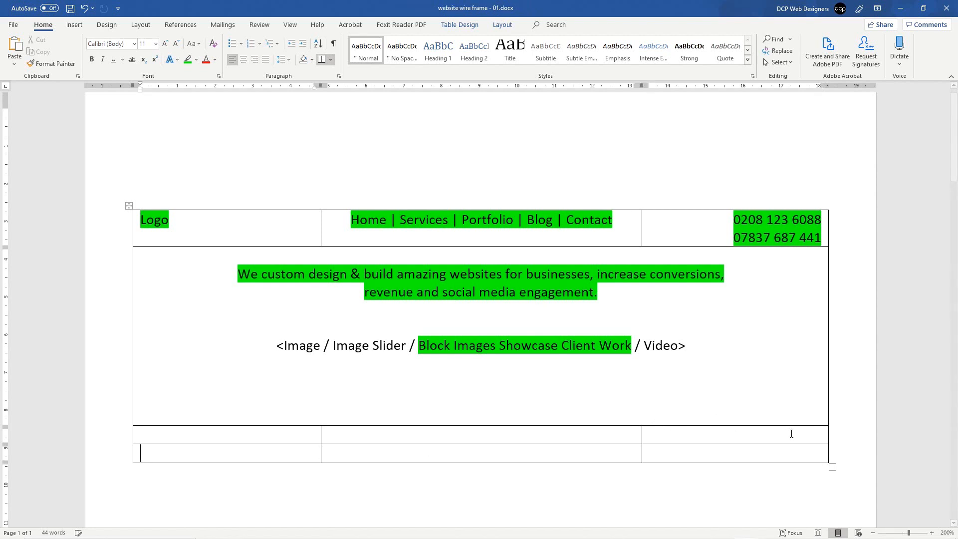
key(Tab)
key(Tab)
key(Tab)
key(Tab)
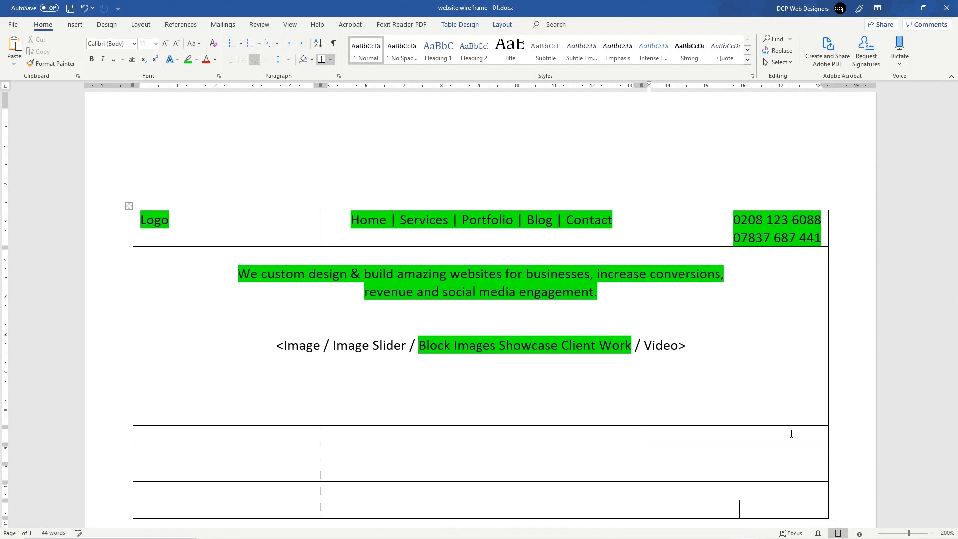
scroll(702, 366, up, 5)
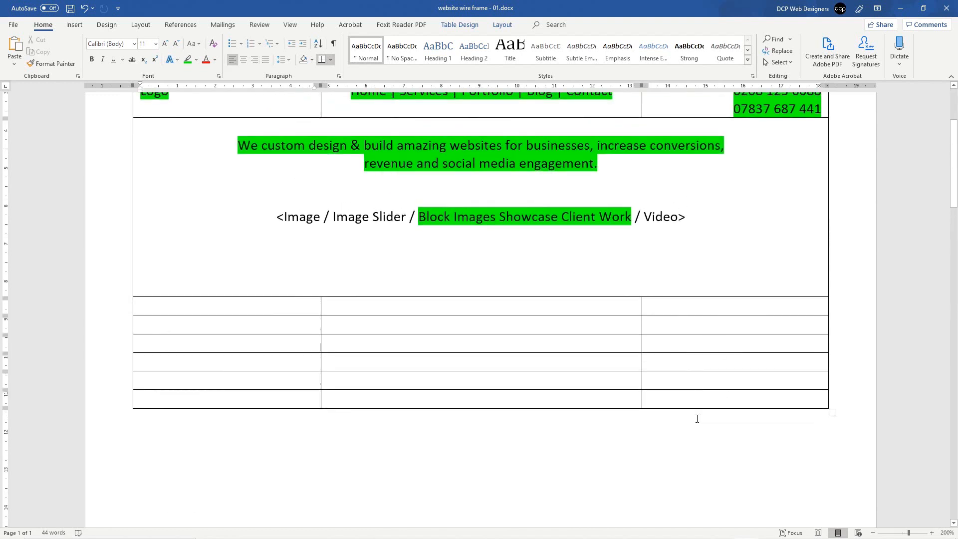
click(709, 395)
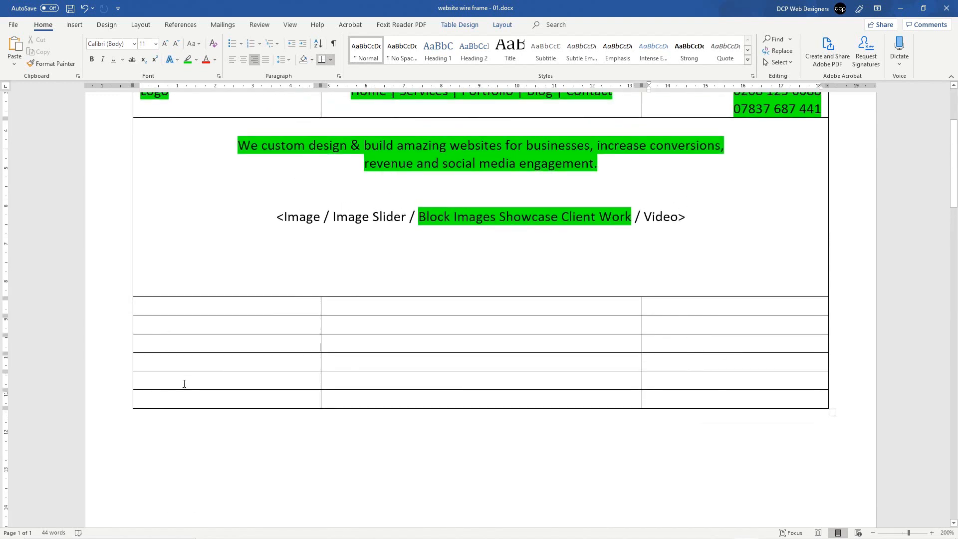
click(137, 396)
right_click(152, 403)
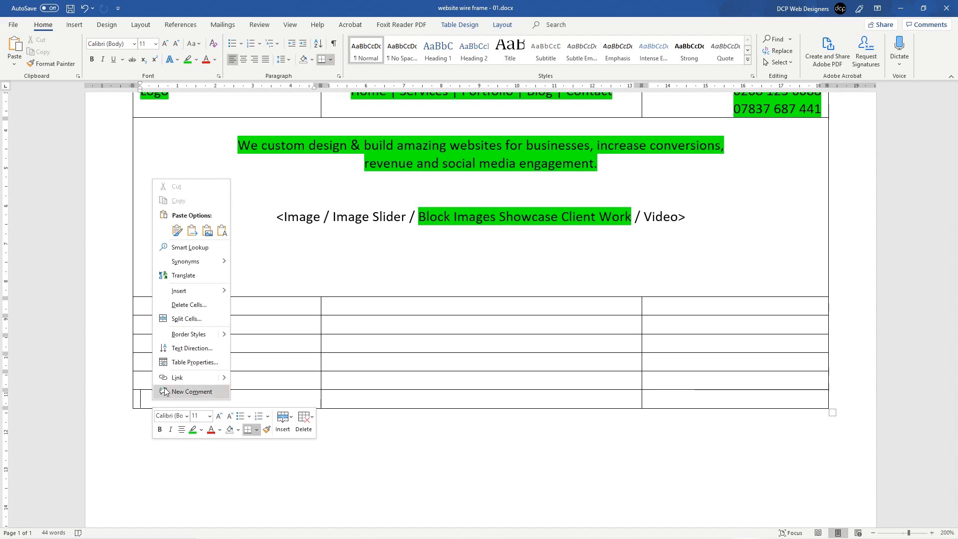
mouse_move(187, 292)
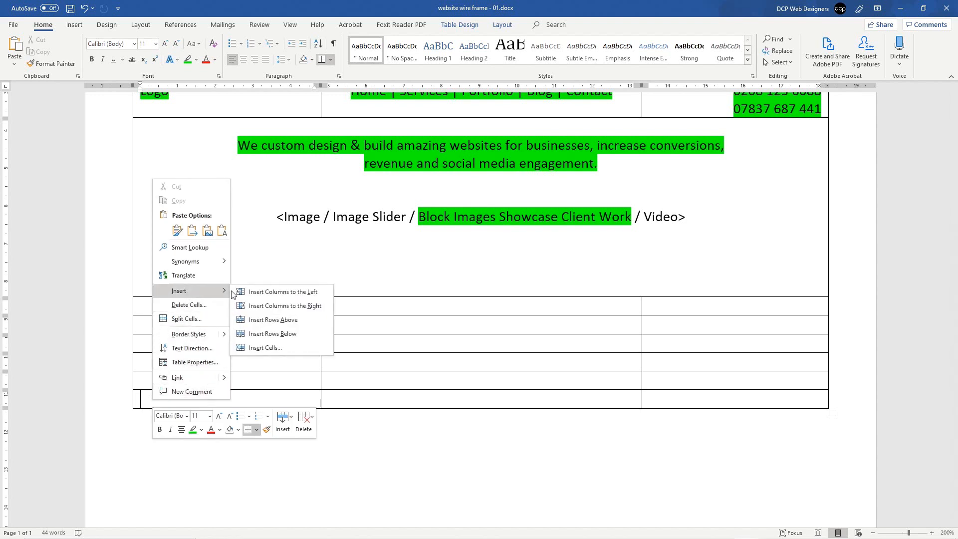
click(276, 332)
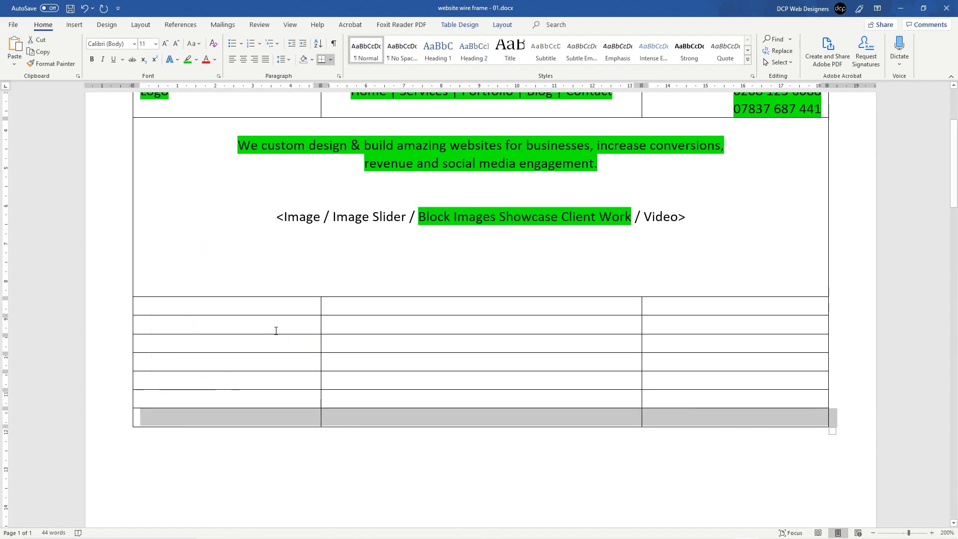
click(276, 330)
Step: Merge the three cells of the row below the hero into one centred full-width cell
drag(289, 304, 507, 306)
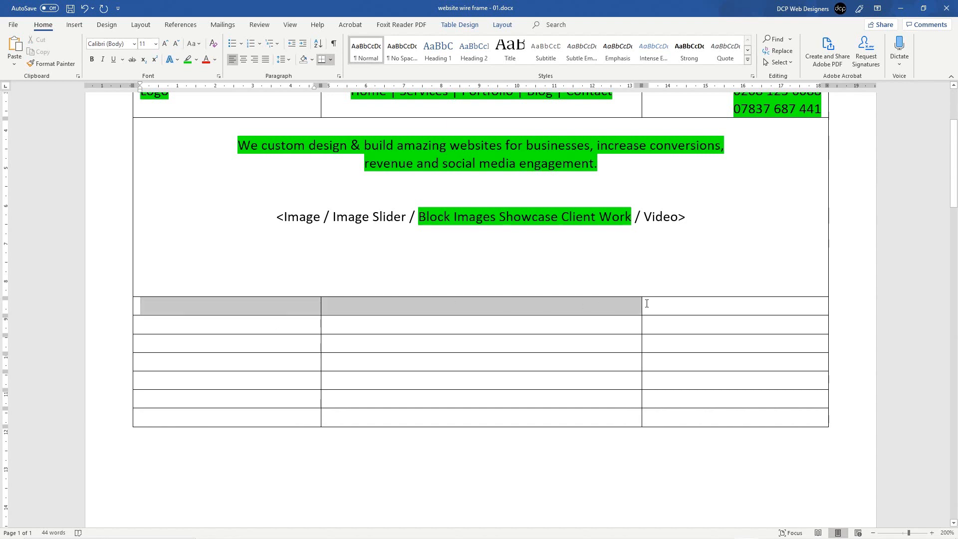
drag(646, 304, 648, 304)
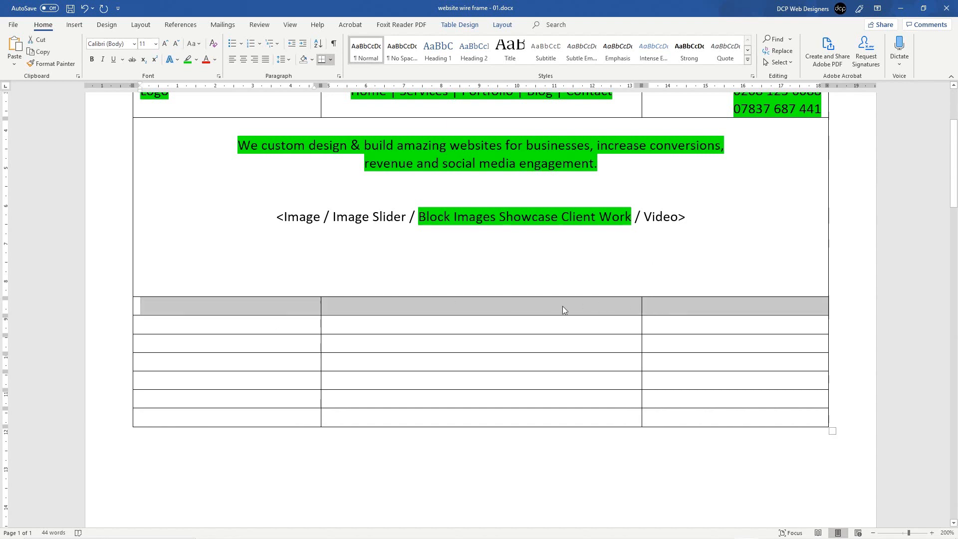
right_click(487, 303)
click(531, 397)
click(535, 306)
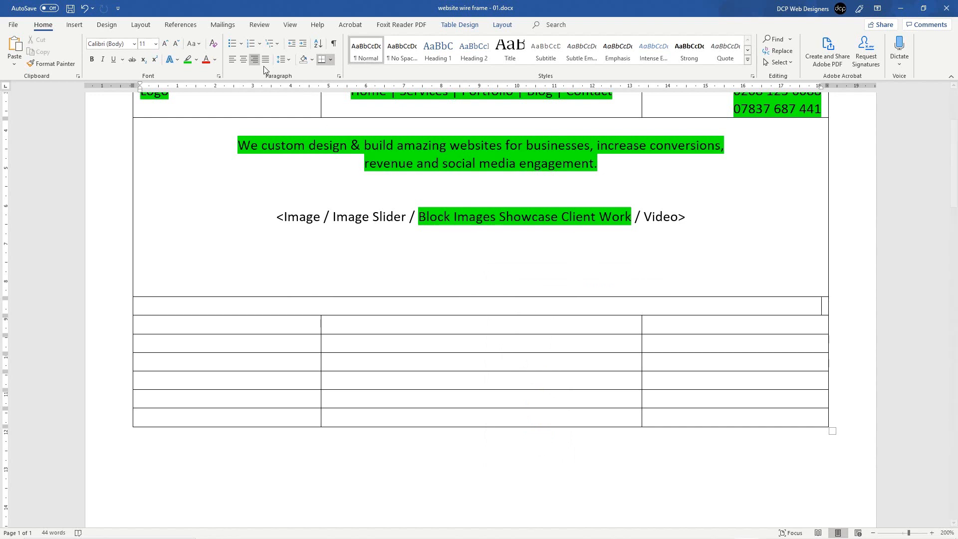
click(246, 59)
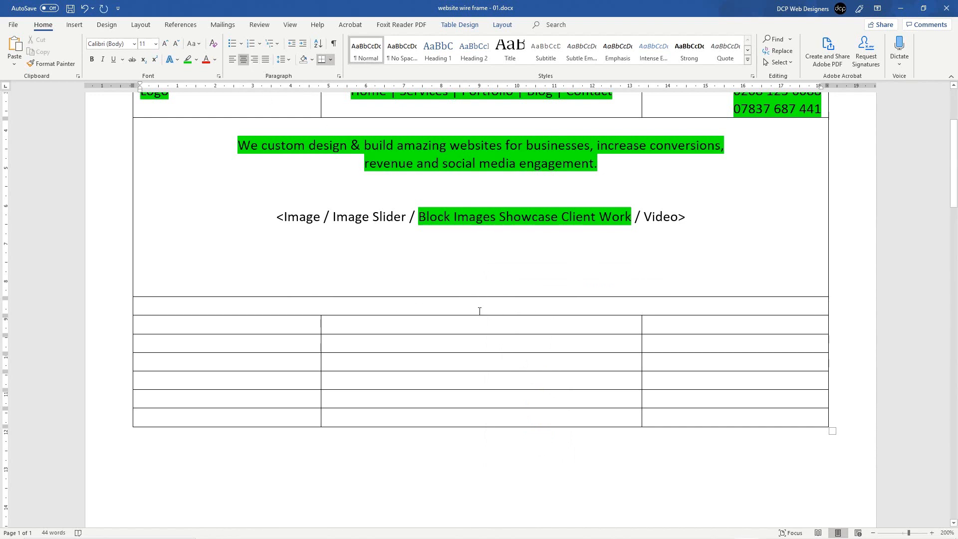
Step: Type '<Client Logos Scrolling>' on a new line in the merged row, saving along the way
key(Return)
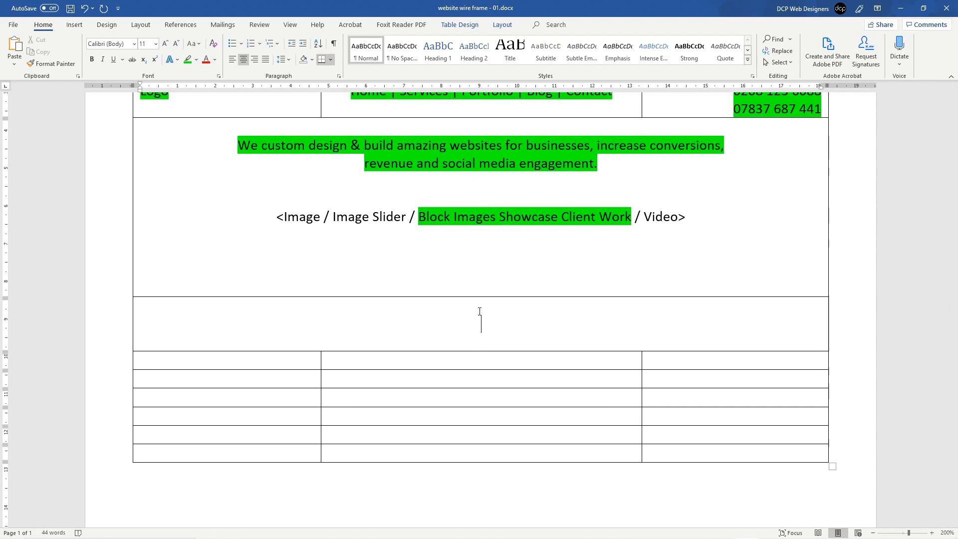
text(<.)
key(BackSpace)
text(>)
key(Left)
text(Client Logos)
key(ctrl+s)
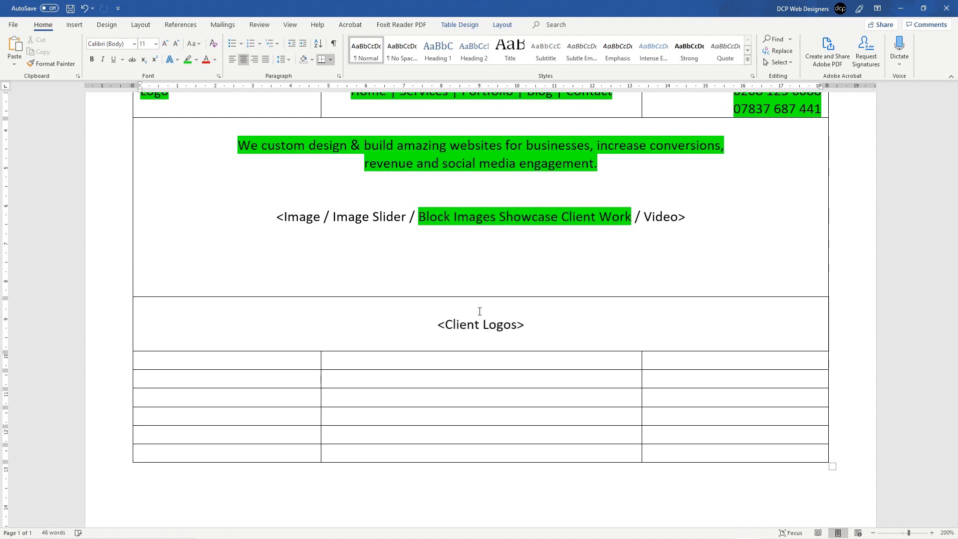
text(Srolling)
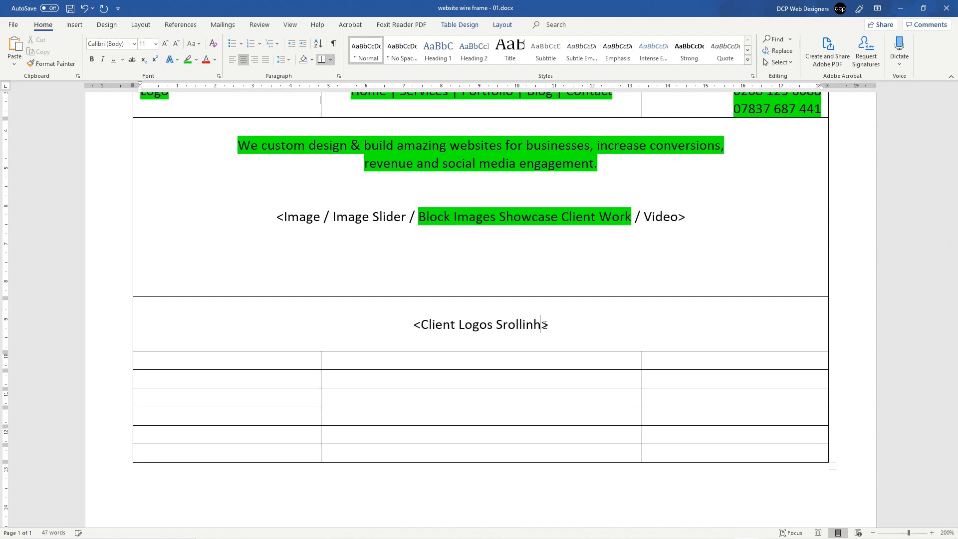
key(BackSpace)
key(BackSpace)
key(BackSpace)
key(BackSpace)
key(BackSpace)
key(BackSpace)
key(BackSpace)
key(BackSpace)
text(sc)
key(BackSpace)
key(BackSpace)
text(cro)
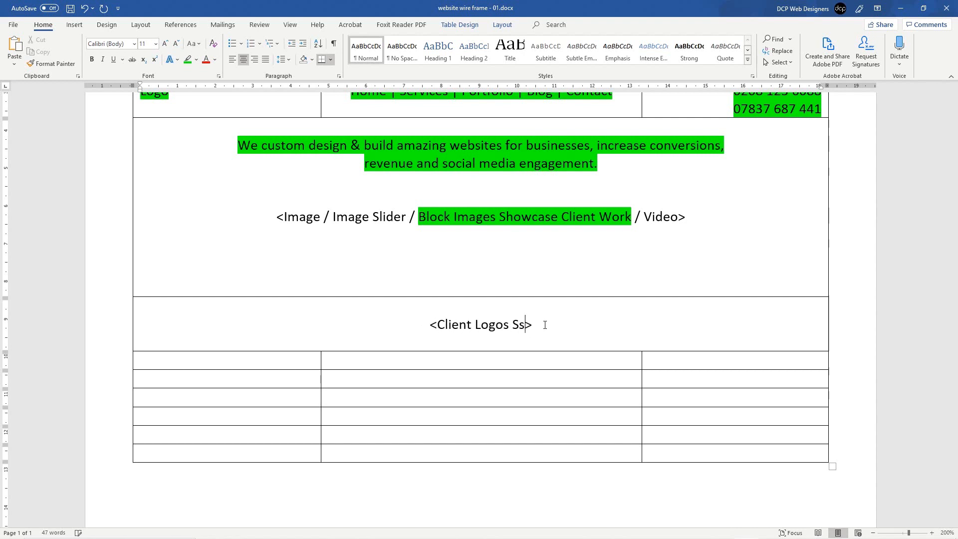
text(lling)
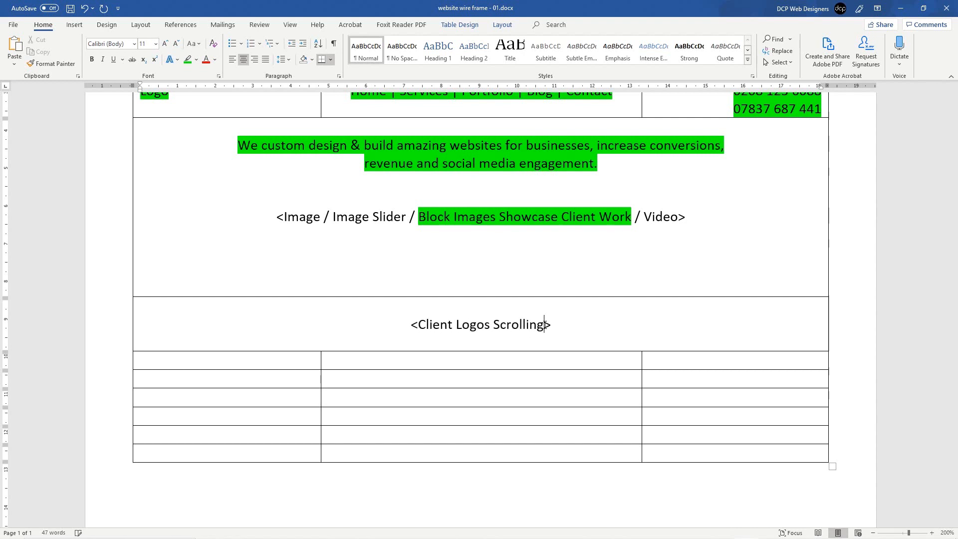
click(401, 350)
Step: Highlight the '<Client Logos Scrolling>' placeholder green
drag(397, 323, 567, 325)
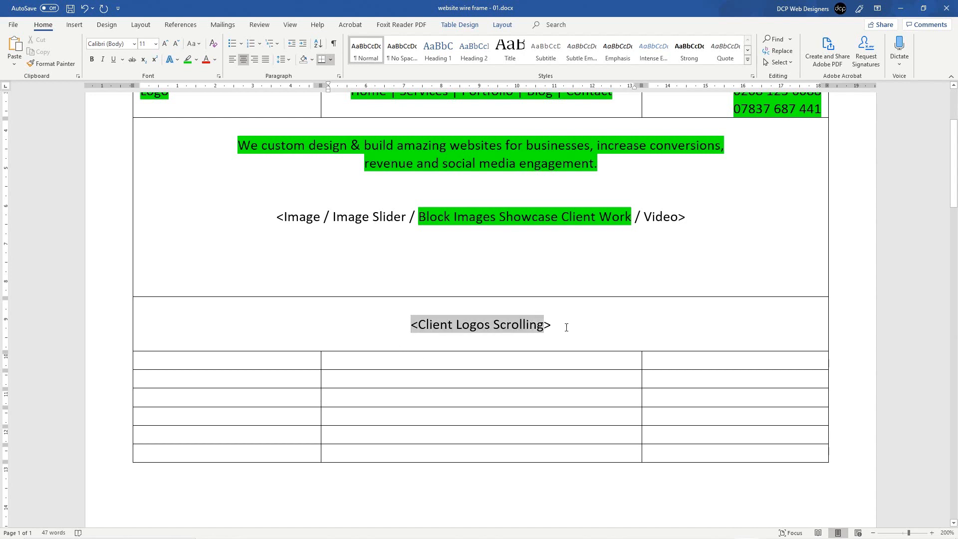
click(186, 61)
click(261, 342)
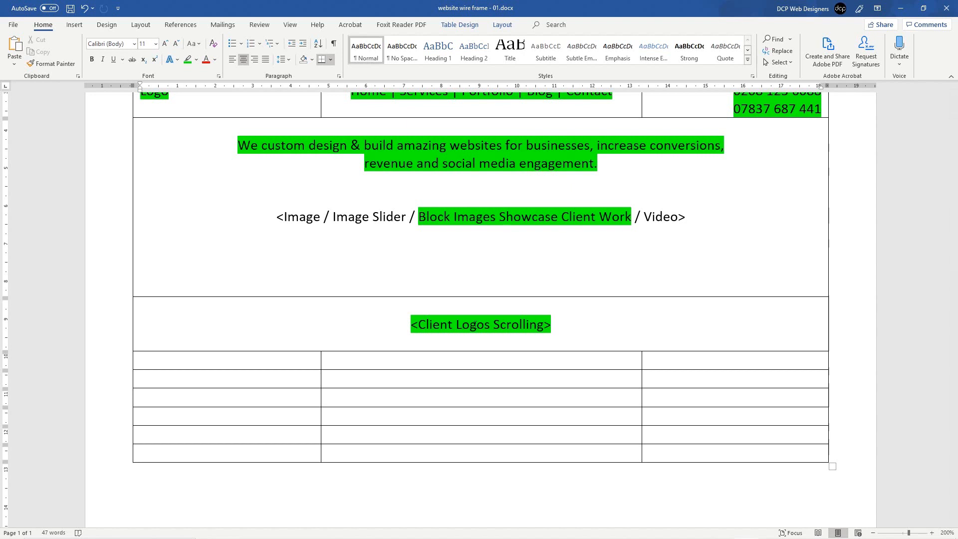
scroll(474, 324, up, 3)
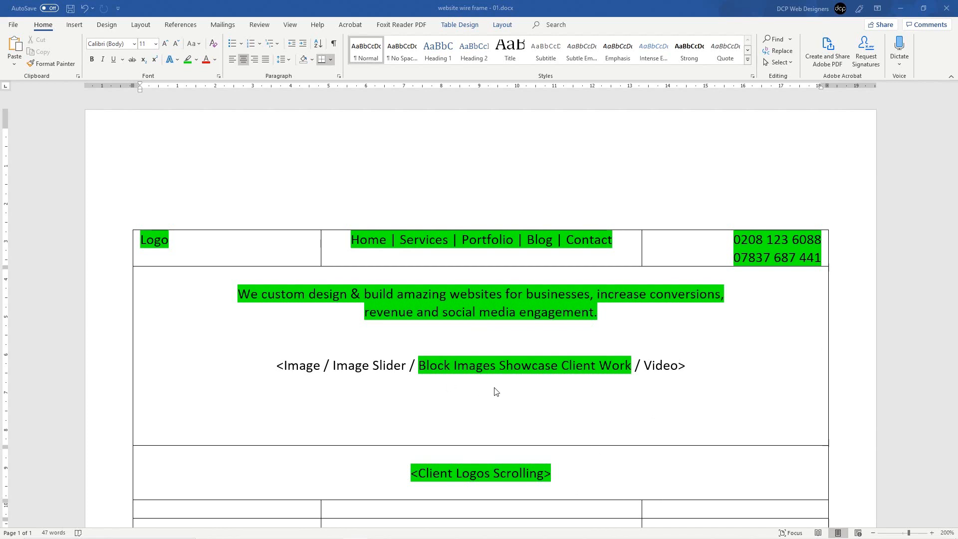
scroll(496, 387, down, 5)
drag(544, 217, 397, 216)
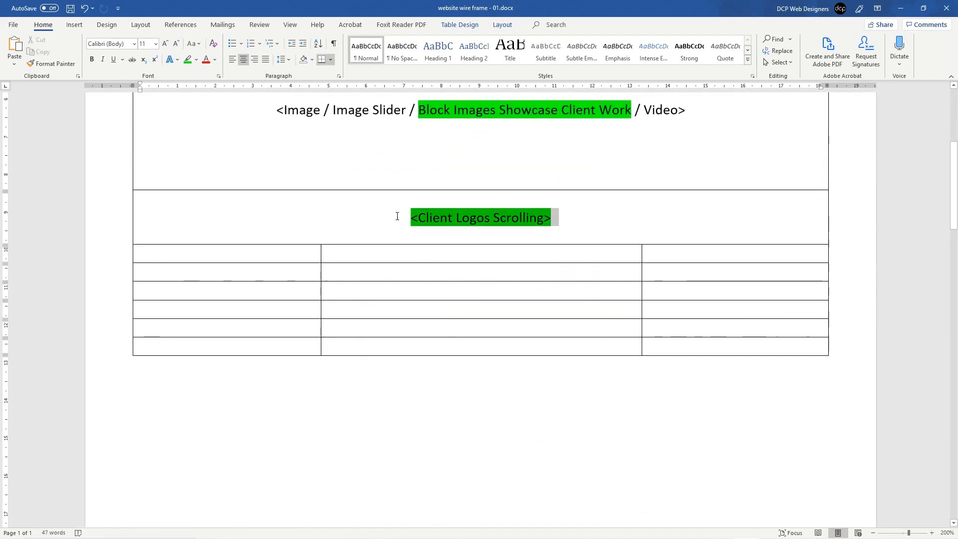
click(452, 237)
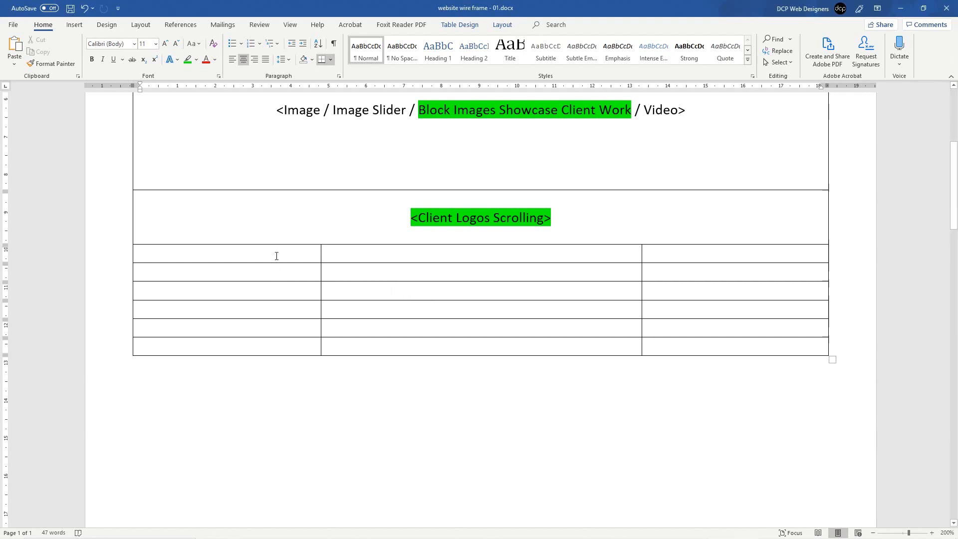
scroll(276, 255, up, 3)
scroll(277, 255, up, 8)
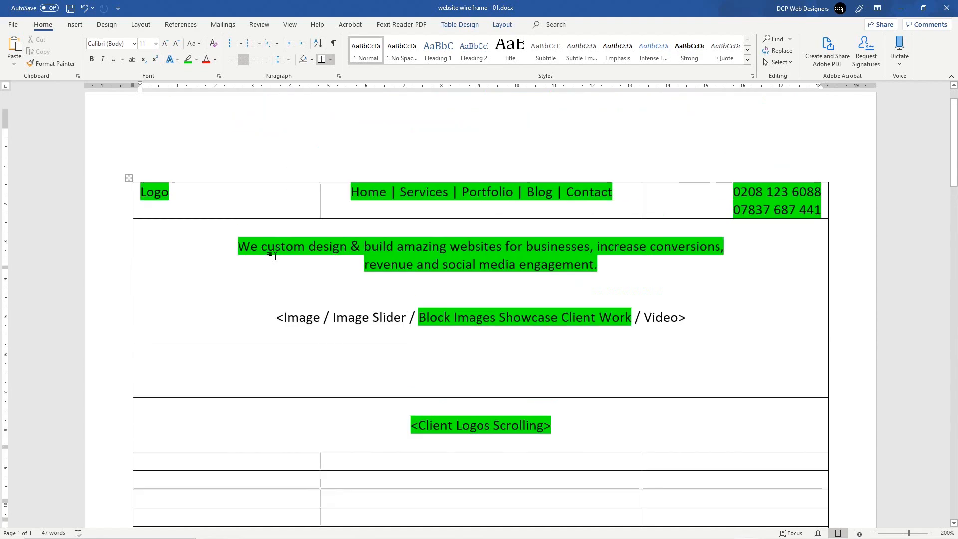
scroll(491, 384, down, 10)
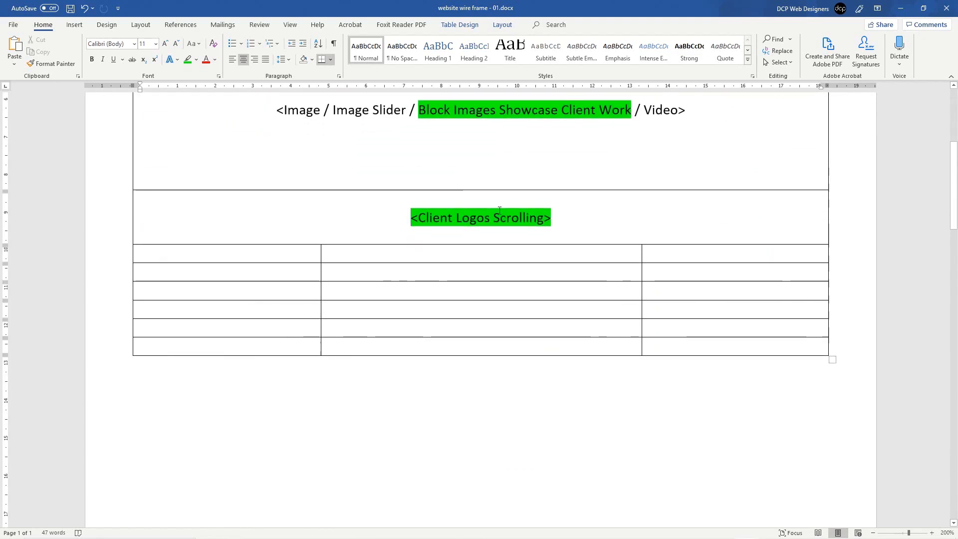
drag(411, 218, 558, 222)
click(517, 216)
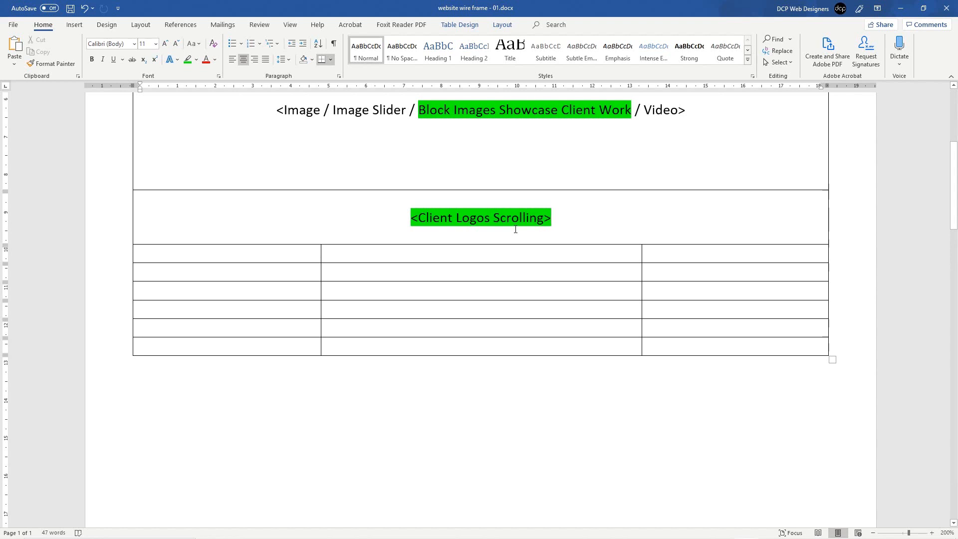
Step: Drag the middle/right column border left to widen the right column
drag(281, 254, 644, 250)
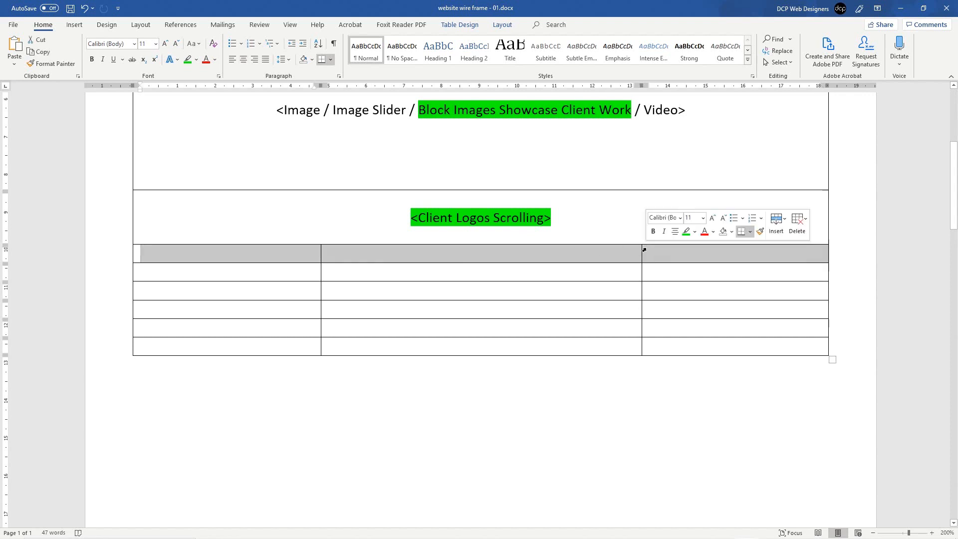
click(515, 256)
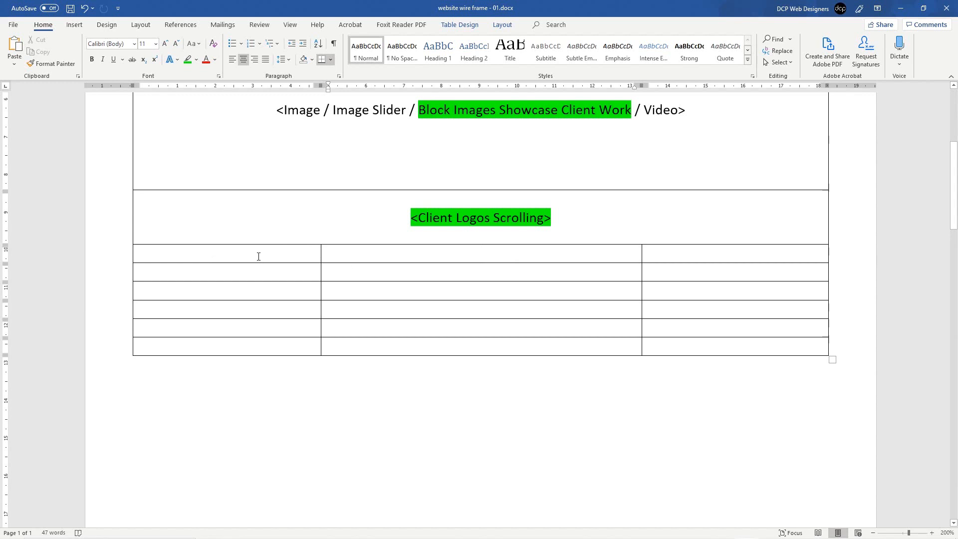
drag(259, 256, 261, 267)
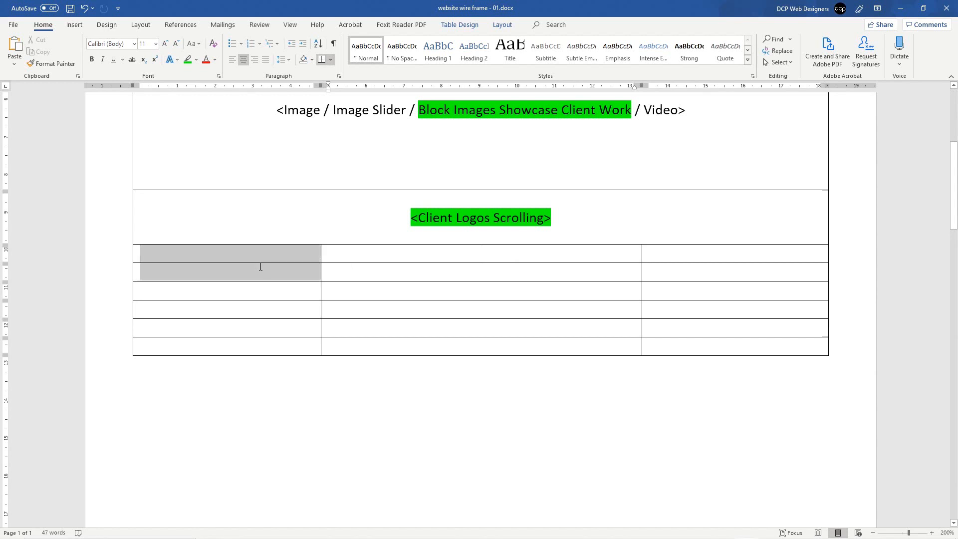
click(446, 292)
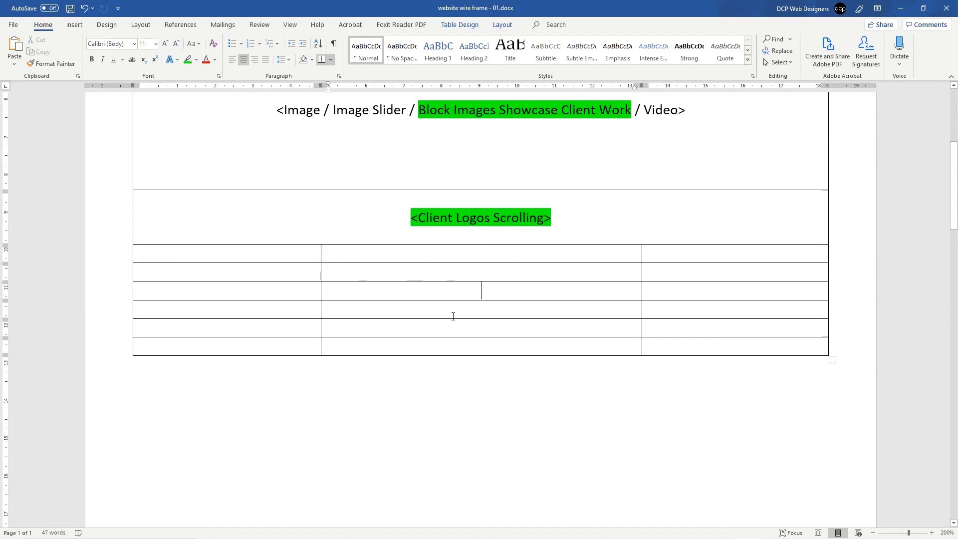
click(453, 315)
click(457, 329)
drag(642, 252, 584, 259)
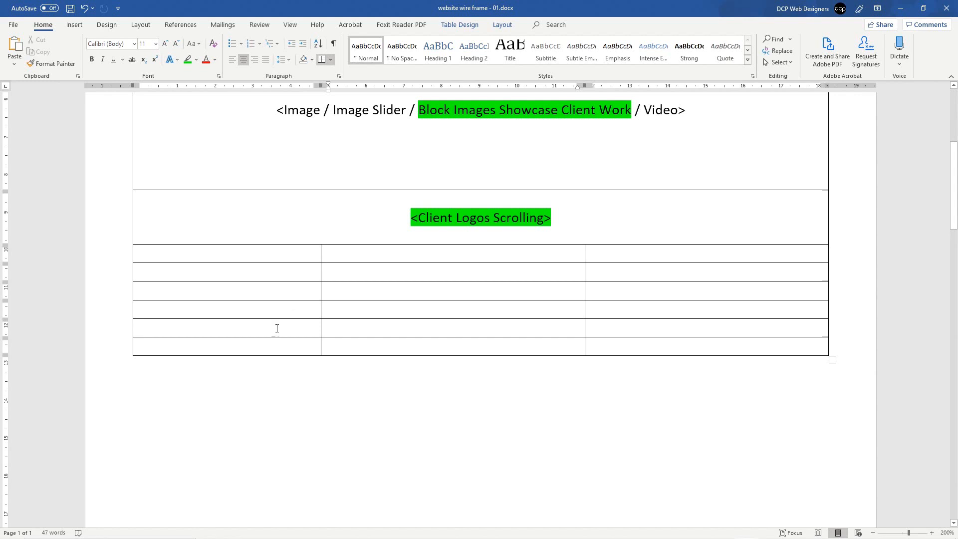
Step: Merge the first column's top five cells into one tall cell
drag(276, 329, 265, 261)
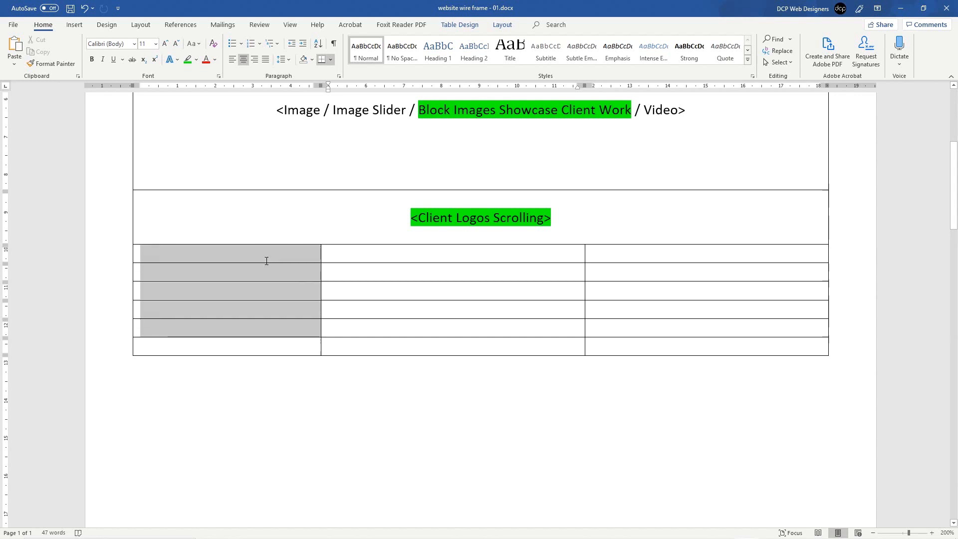
click(222, 259)
drag(223, 259, 217, 326)
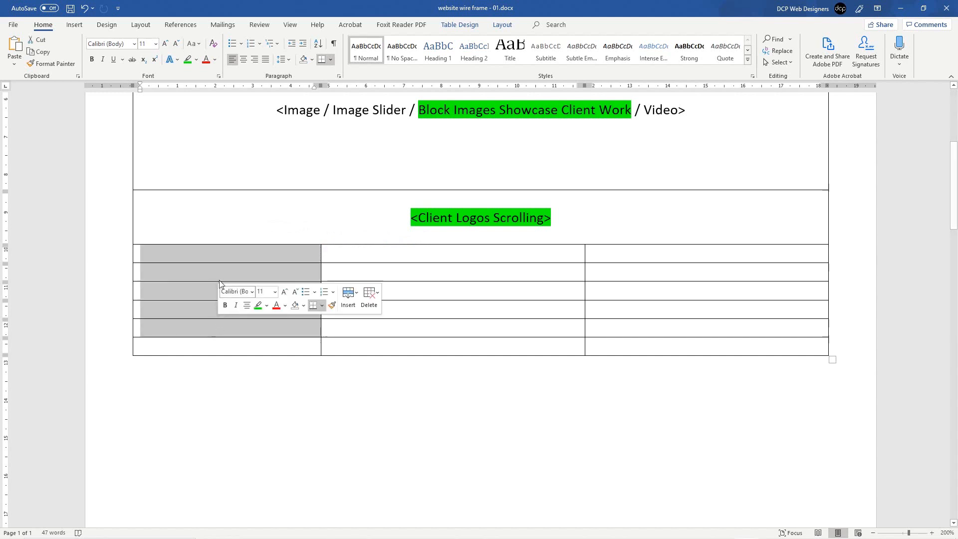
right_click(187, 272)
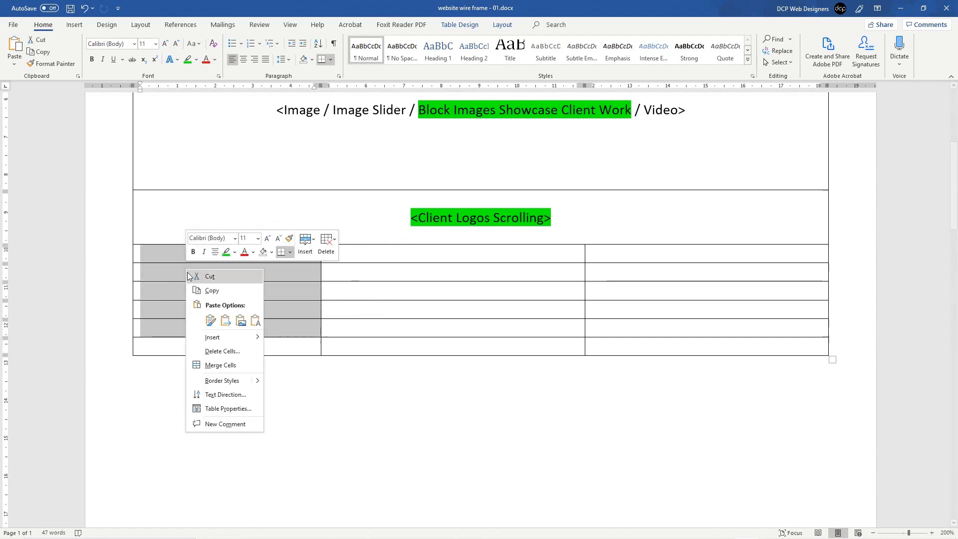
click(219, 365)
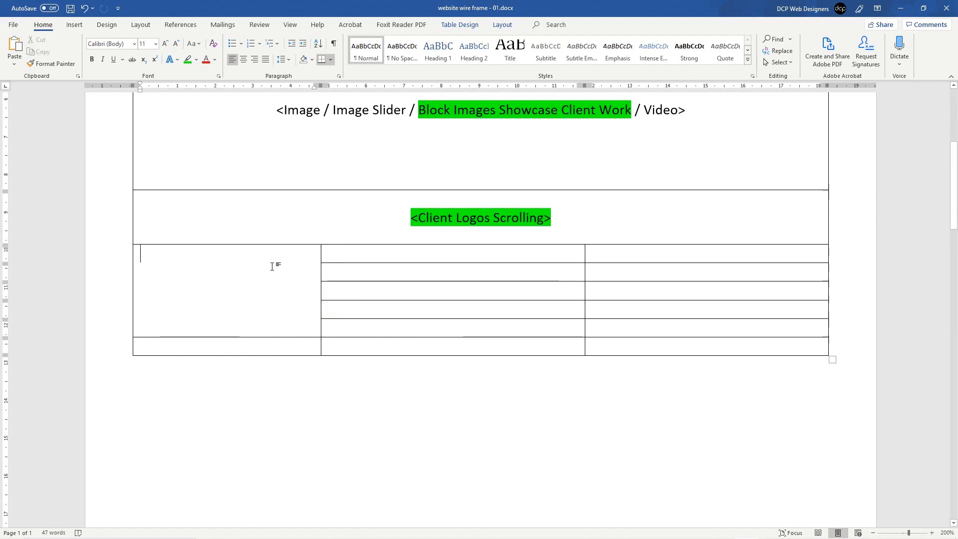
Step: Select the ten empty cells in the second and third columns
click(386, 250)
click(399, 277)
click(423, 293)
click(444, 309)
click(464, 327)
drag(605, 256, 558, 325)
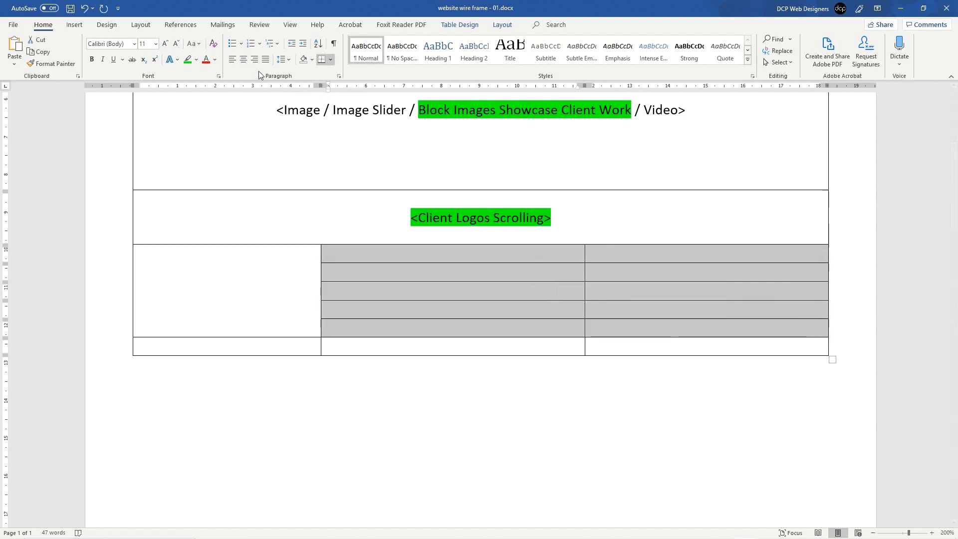
Step: Type 'Top 10 reason to choose DCP Web Designers' in the tall cell, breaking the line before DCP
click(240, 267)
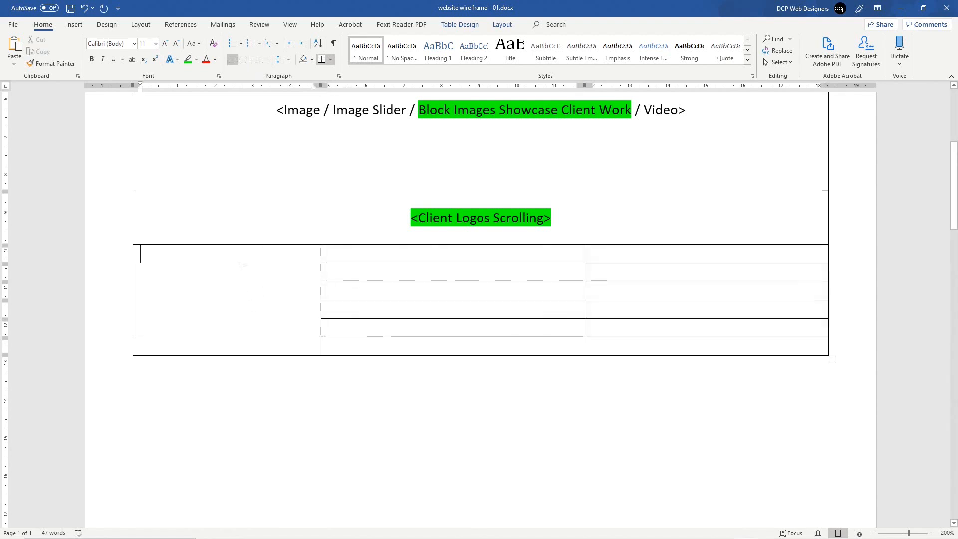
text(Top)
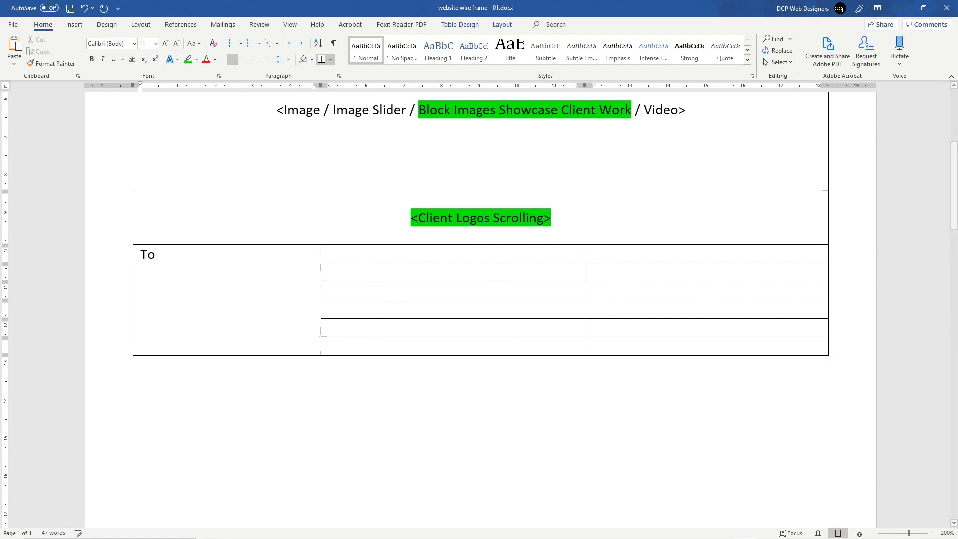
key(BackSpace)
key(BackSpace)
key(BackSpace)
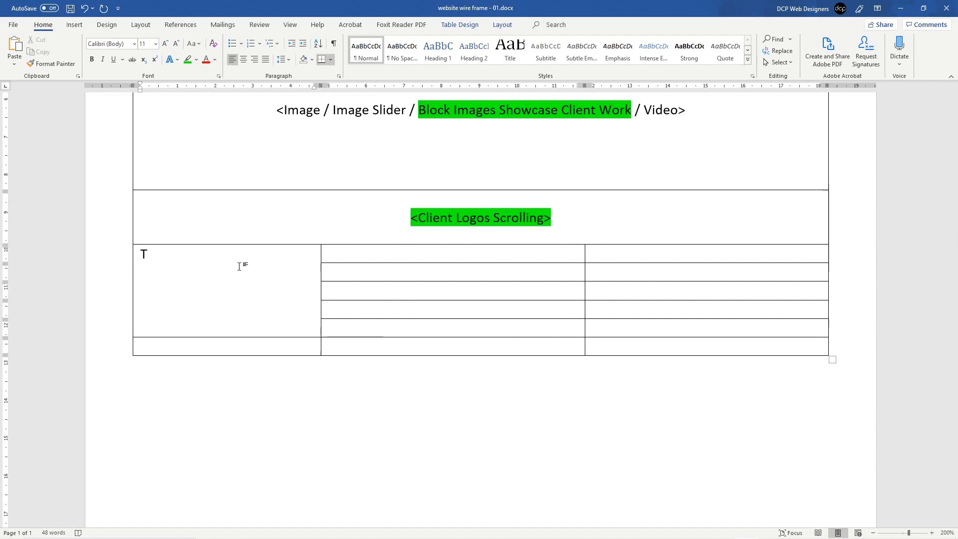
text(op 10 reason to )
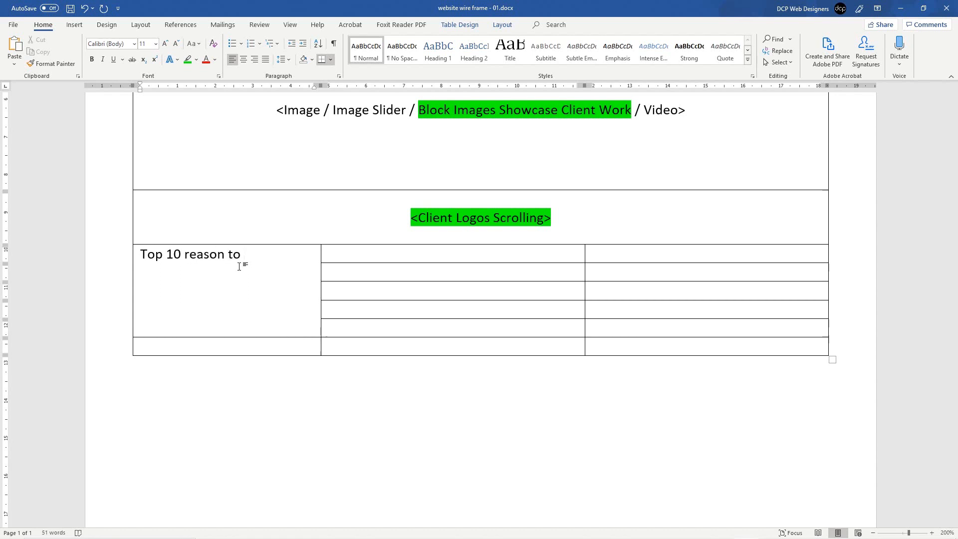
text(choose DCP Web Designers)
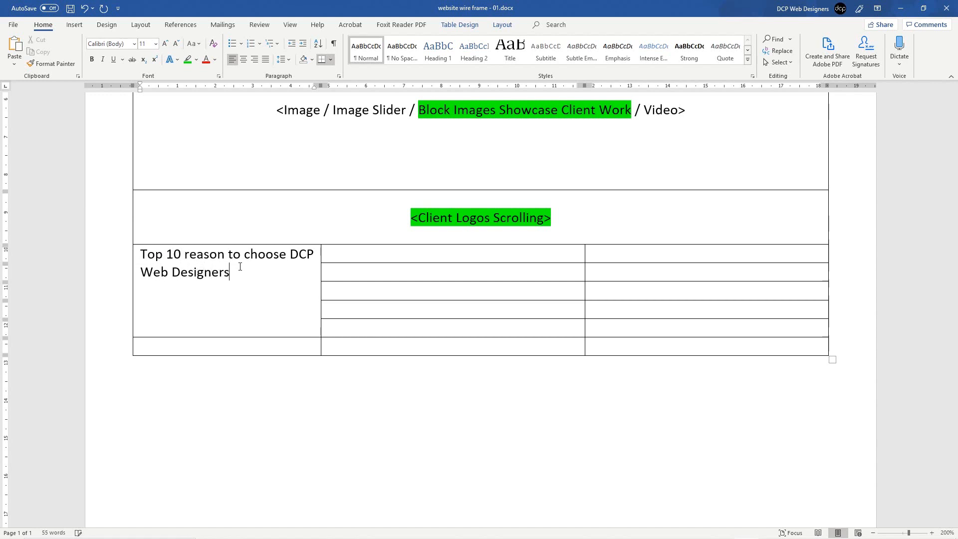
key(ctrl+Left)
key(ctrl+Left)
key(ctrl+Left)
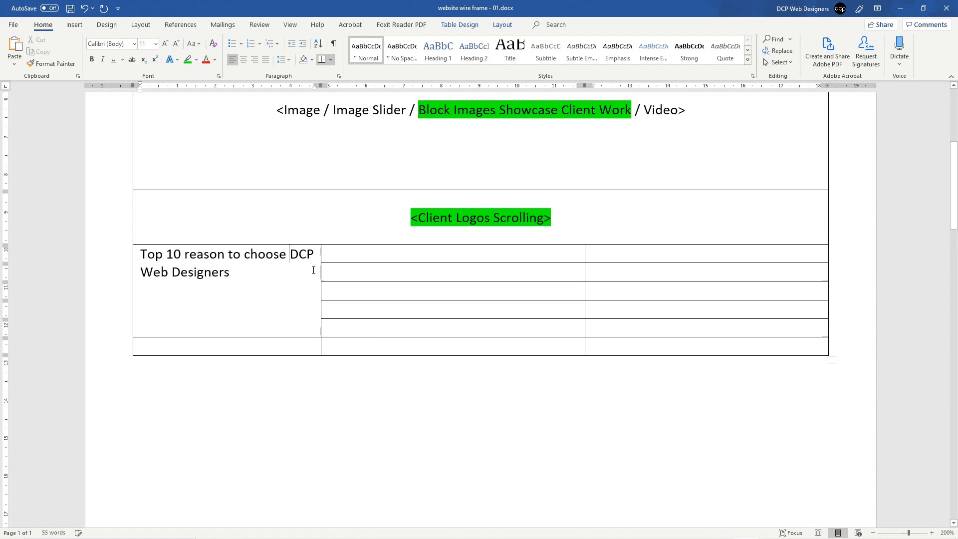
key(shift+Return)
Step: Set the title to 14 pt and widen its column so 'DCP Web Designers' fits
triple_click(227, 272)
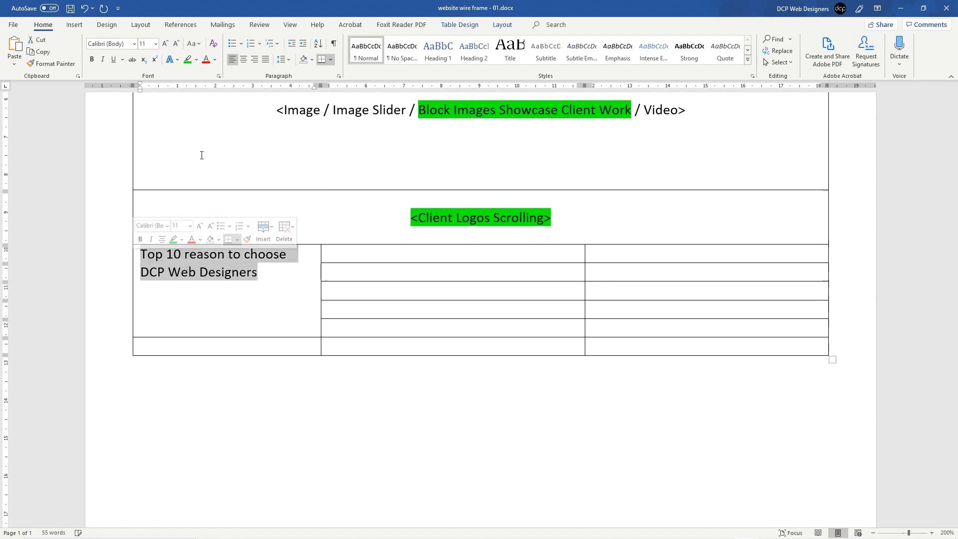
click(166, 44)
click(167, 44)
click(167, 44)
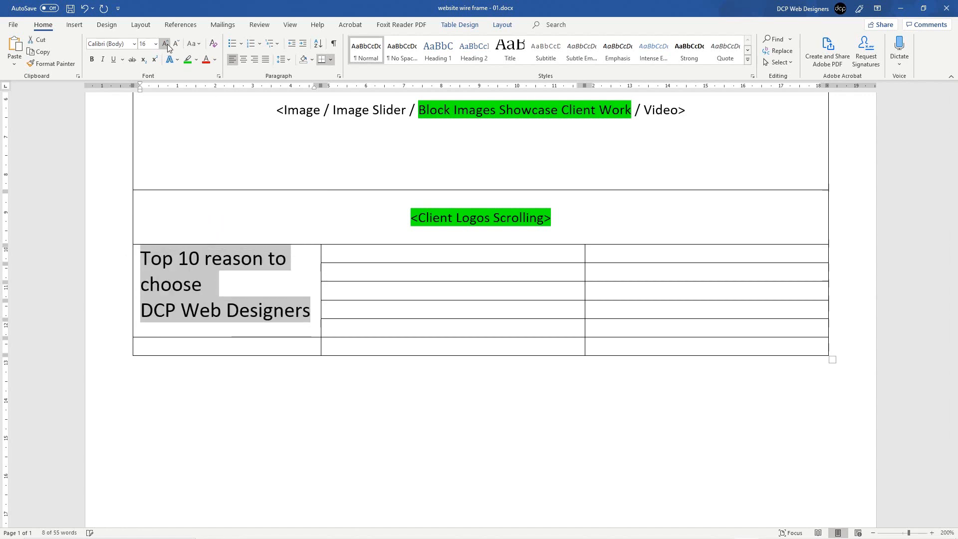
click(167, 44)
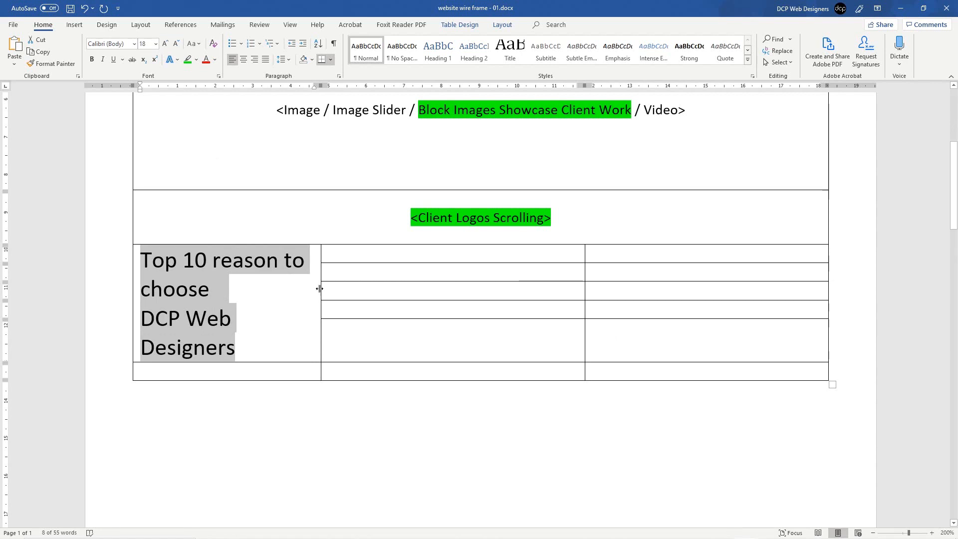
drag(319, 288, 339, 289)
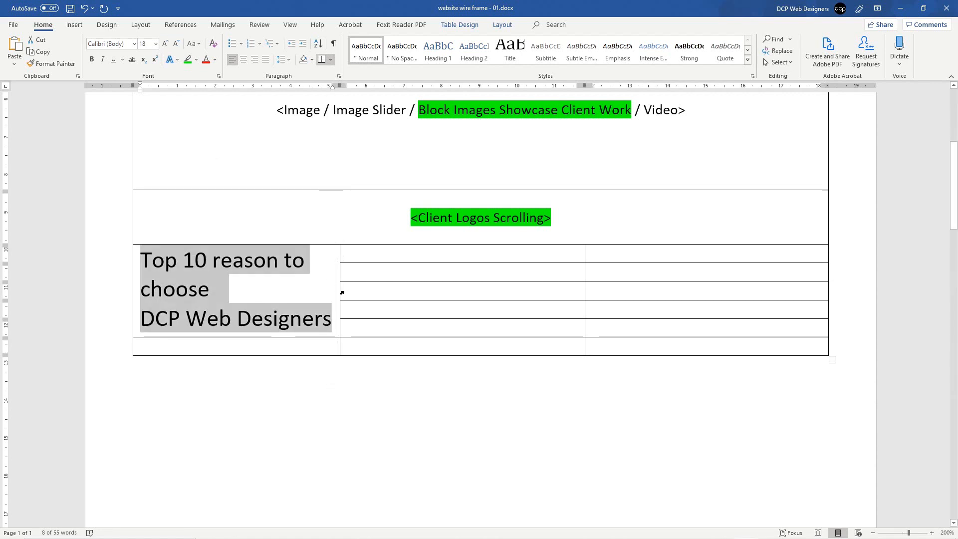
click(164, 44)
click(165, 43)
click(165, 44)
click(164, 44)
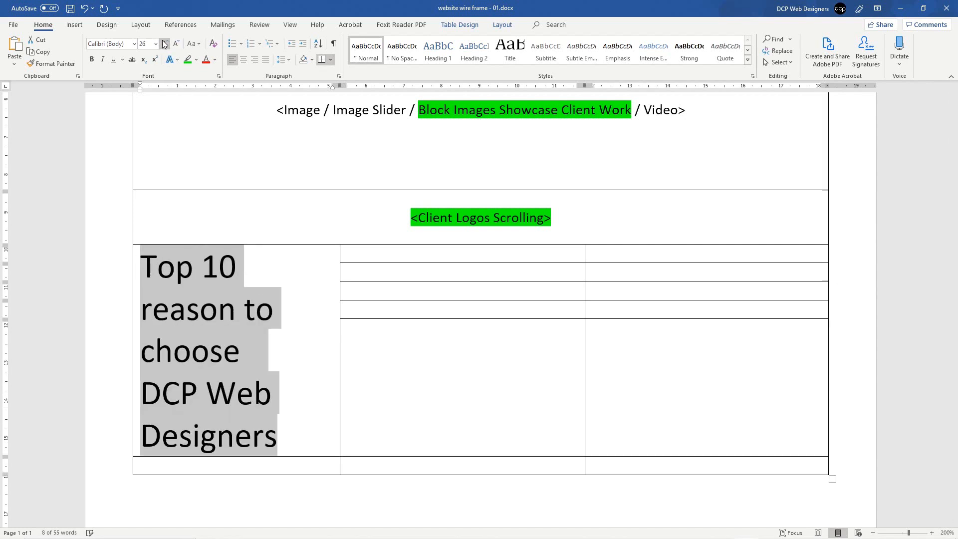
click(176, 44)
click(175, 44)
click(176, 44)
click(175, 43)
click(176, 44)
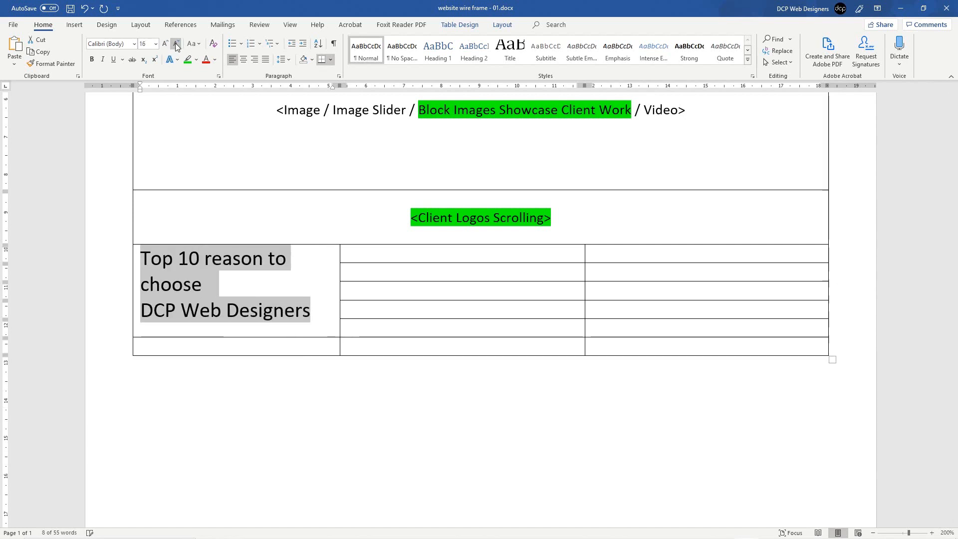
click(175, 44)
click(316, 297)
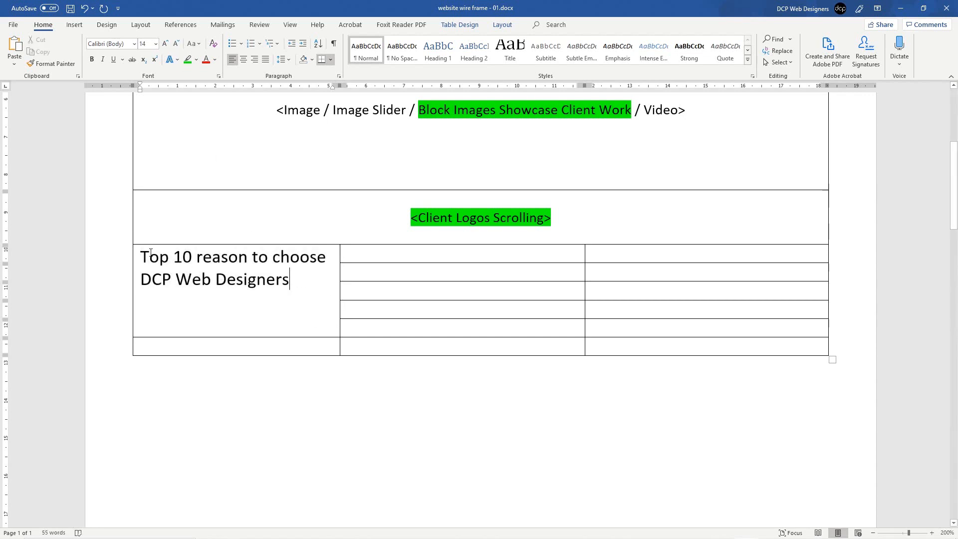
Step: Add a blank line above the title and save the document
click(136, 256)
click(140, 257)
key(Return)
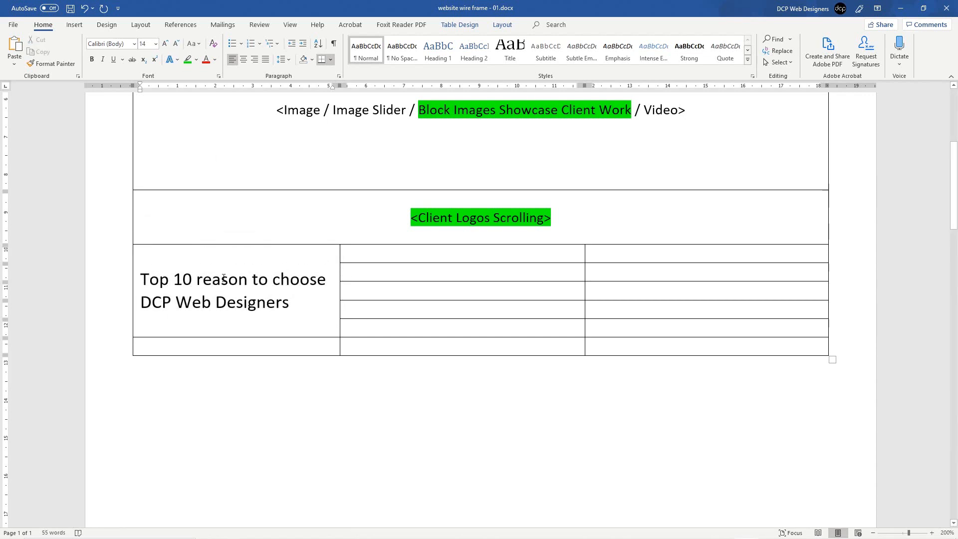
drag(162, 279, 292, 302)
click(292, 302)
key(ctrl+s)
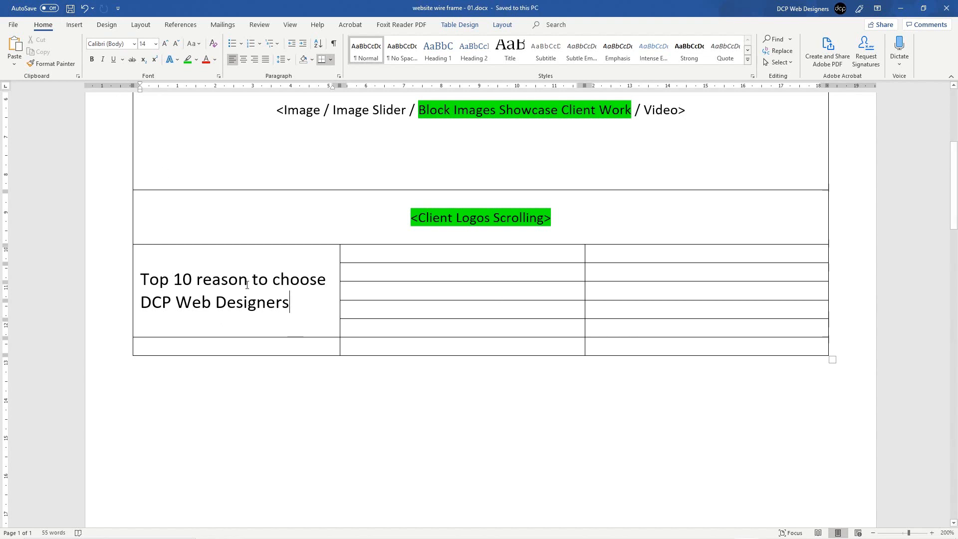
drag(172, 279, 285, 295)
click(283, 297)
Step: Number the middle column's five cells 1. to 5
click(384, 252)
text(1.)
key(Down)
text(2.)
key(Down)
text(3.)
key(Down)
text(4.)
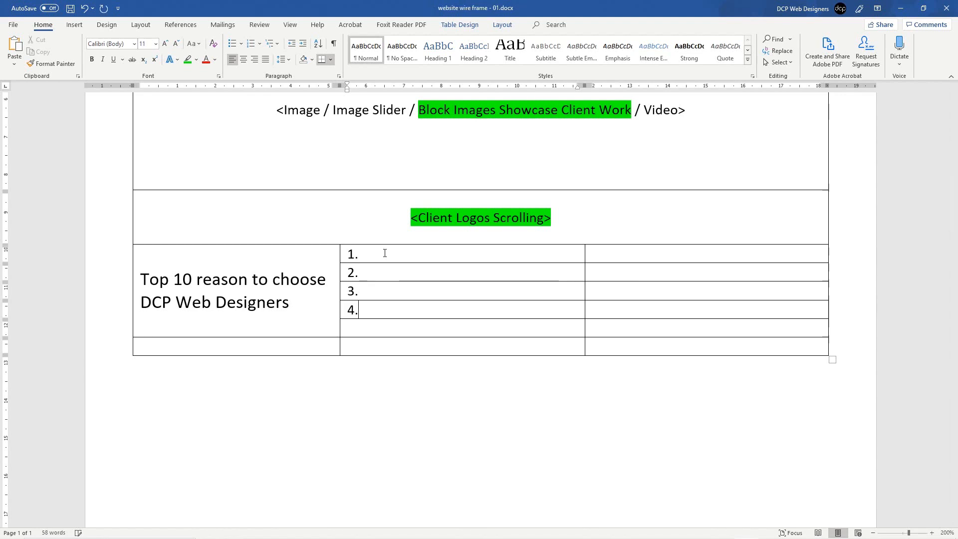
key(Down)
text(5.)
Step: Number the right column's five cells 6. to 10
click(618, 254)
text(6.)
key(Down)
text(7.)
key(Down)
text(8.)
key(Down)
text(9.)
key(Down)
text(10.)
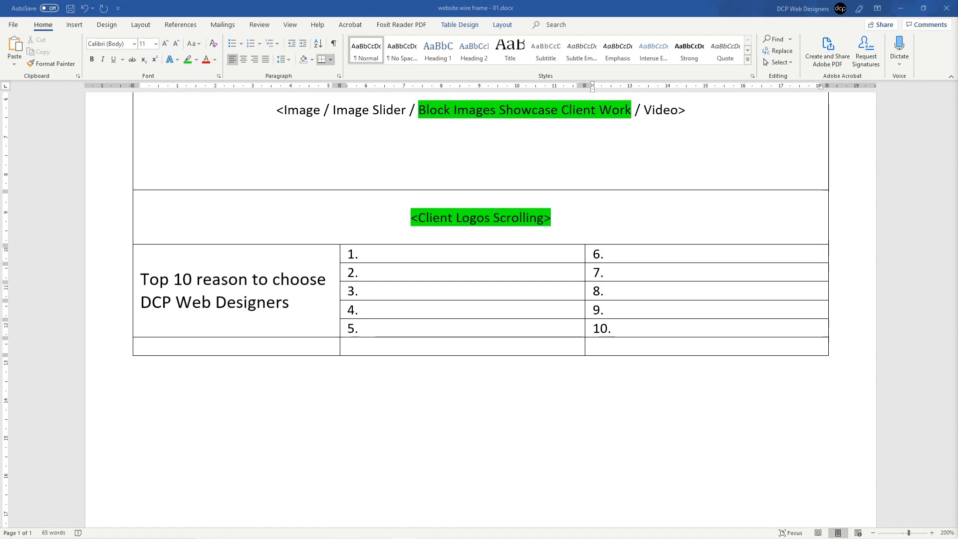
Step: Paste 'Over 15 years website design knowledge' after 1. and convert it to sentence case
click(381, 259)
text(OVER 15 YEARS WEBSITE DESIGN KNOWLEDGE)
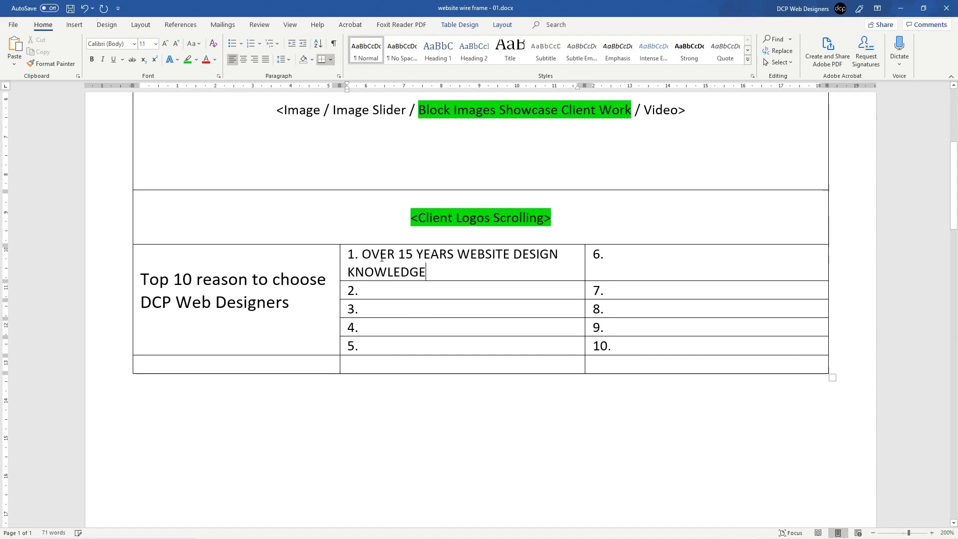
drag(433, 270, 362, 254)
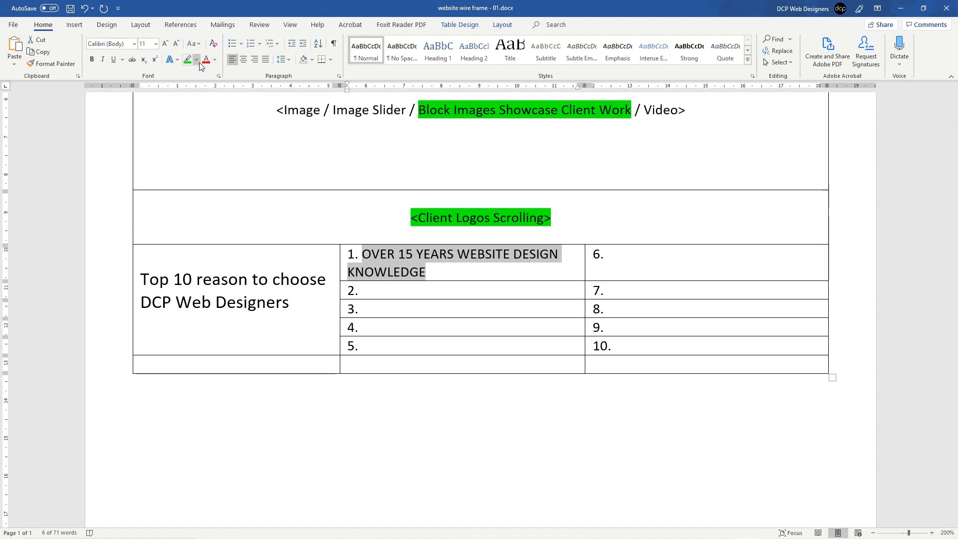
click(321, 48)
click(573, 193)
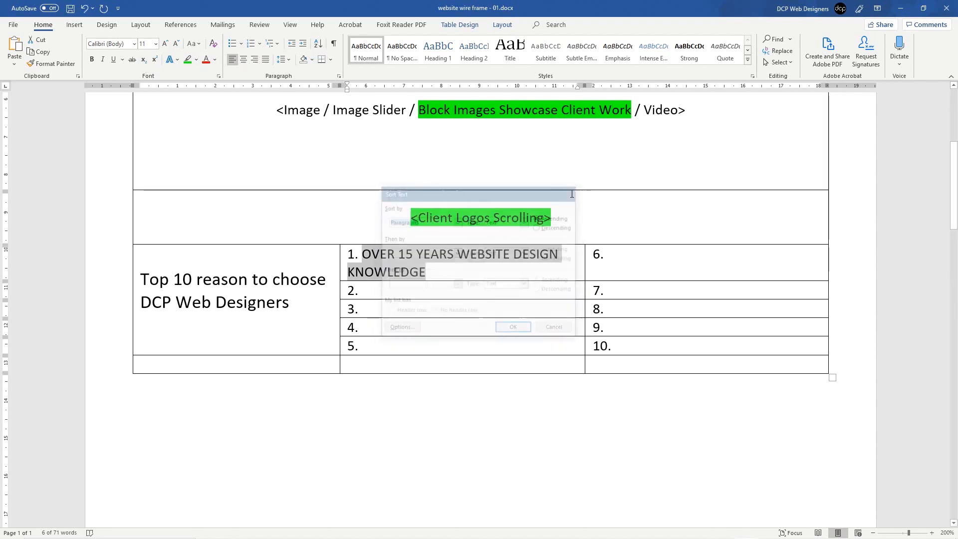
click(200, 46)
click(201, 47)
click(201, 46)
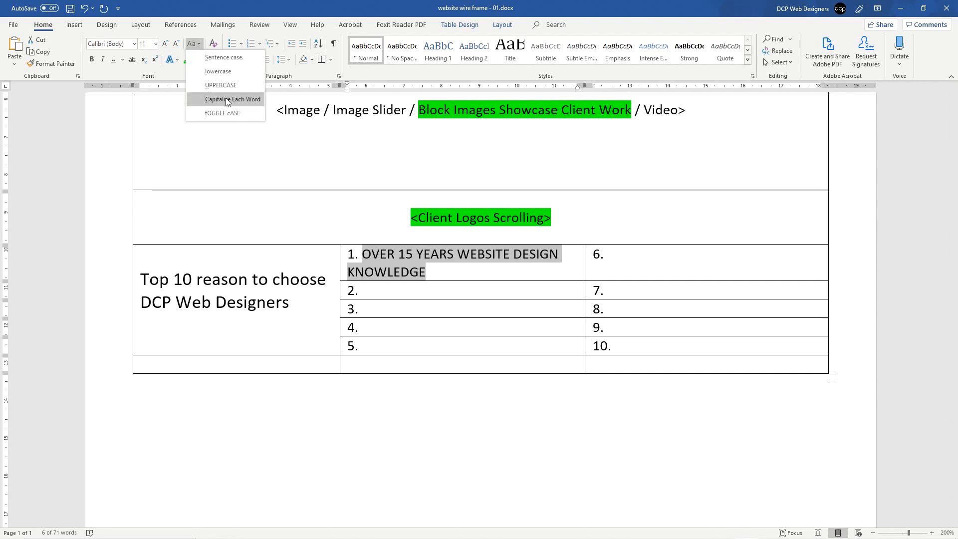
click(225, 58)
click(402, 259)
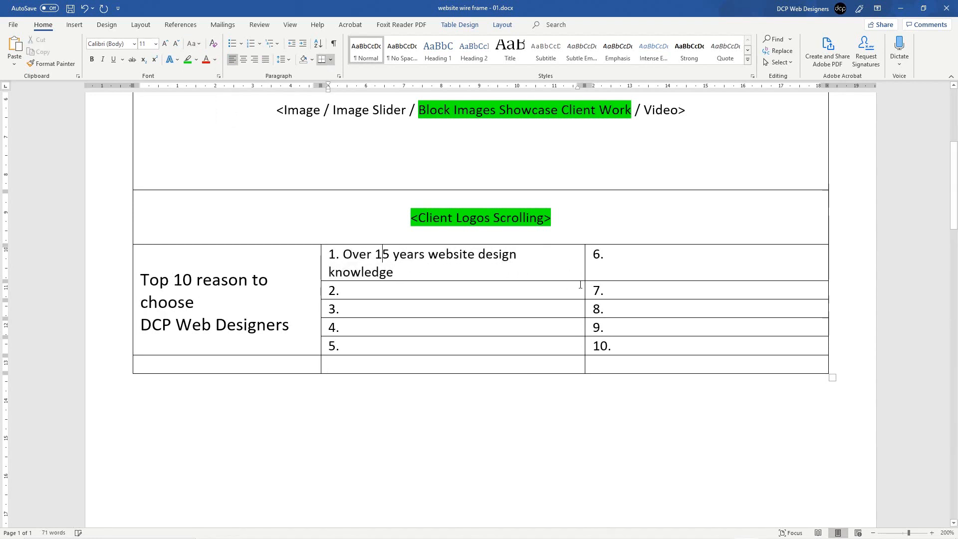
Step: Narrow the middle column, shrink the ten numbered cells to 10 pt, and delete the blank title line
mouse_move(584, 261)
mouse_down()
mouse_move(565, 260)
mouse_move(573, 260)
mouse_up()
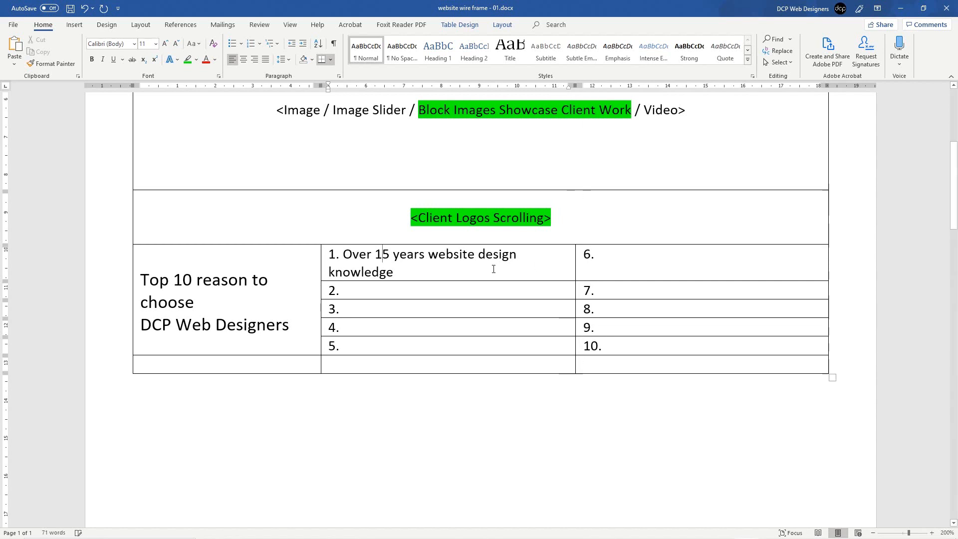
drag(366, 254, 648, 346)
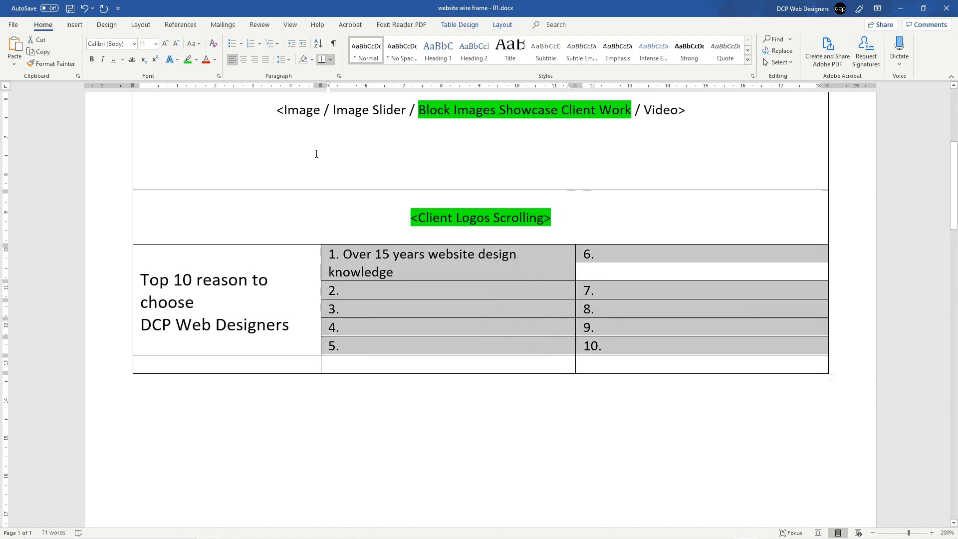
click(176, 44)
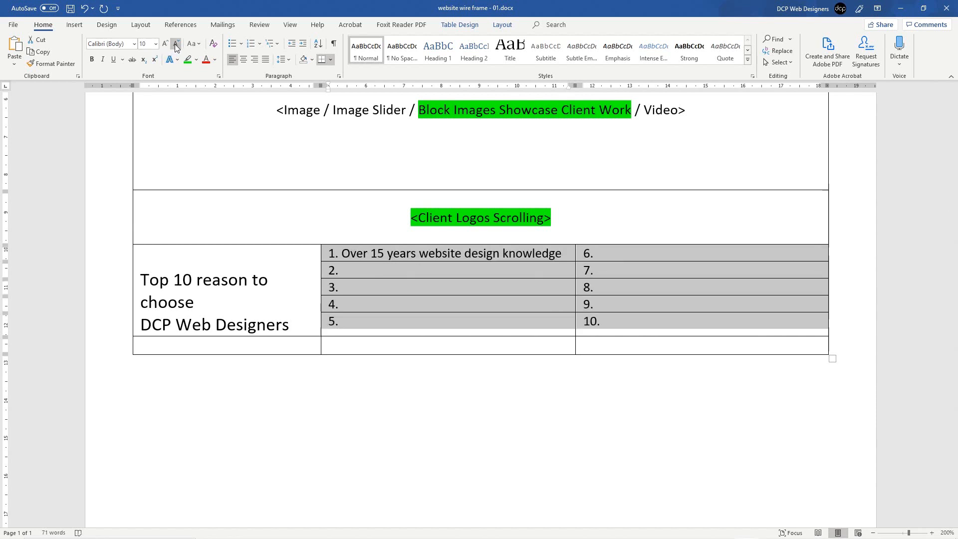
click(275, 257)
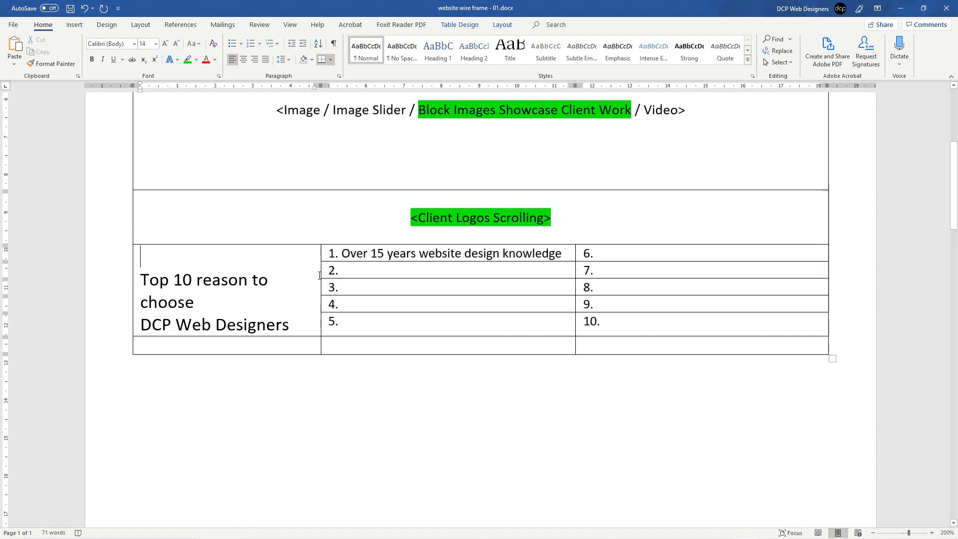
key(Delete)
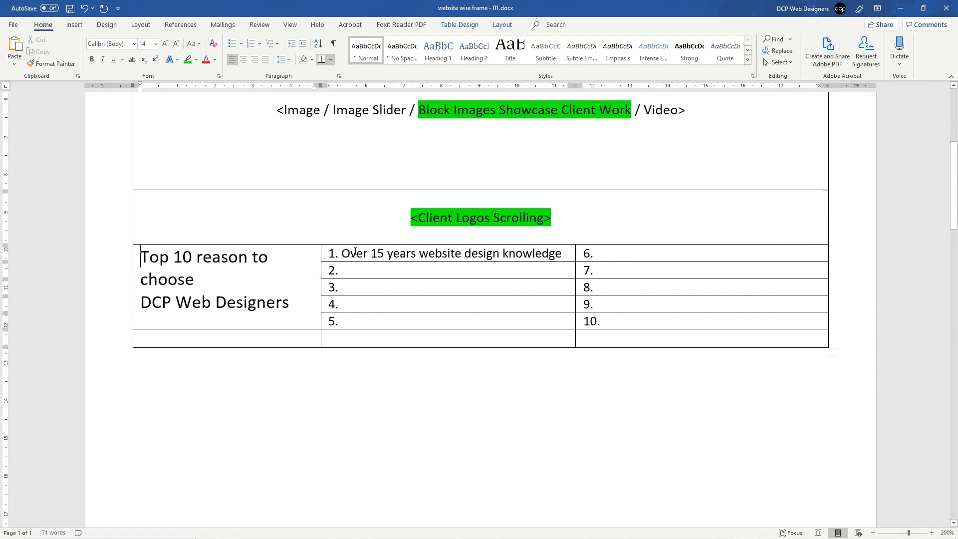
drag(342, 253, 562, 253)
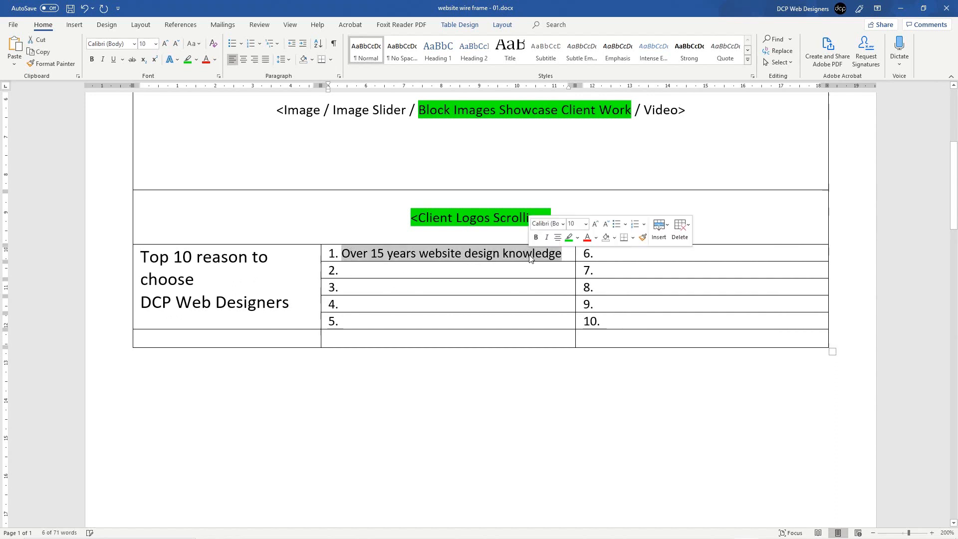
click(496, 269)
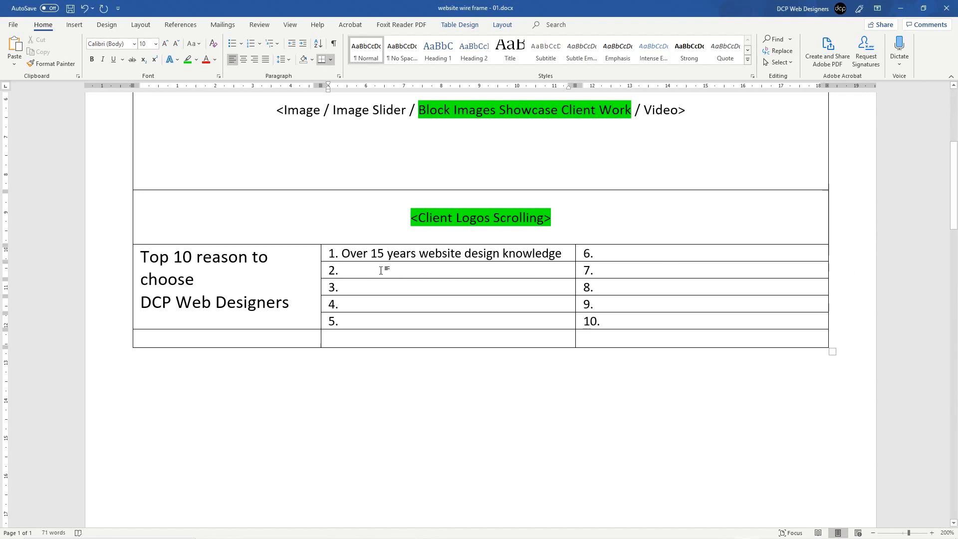
Step: Paste reason 2 'Hundreds of completed web design projects' in sentence case and narrow the title column
text(HUNDREDS OF COMPLETED WEB DESIGN PROJECTS)
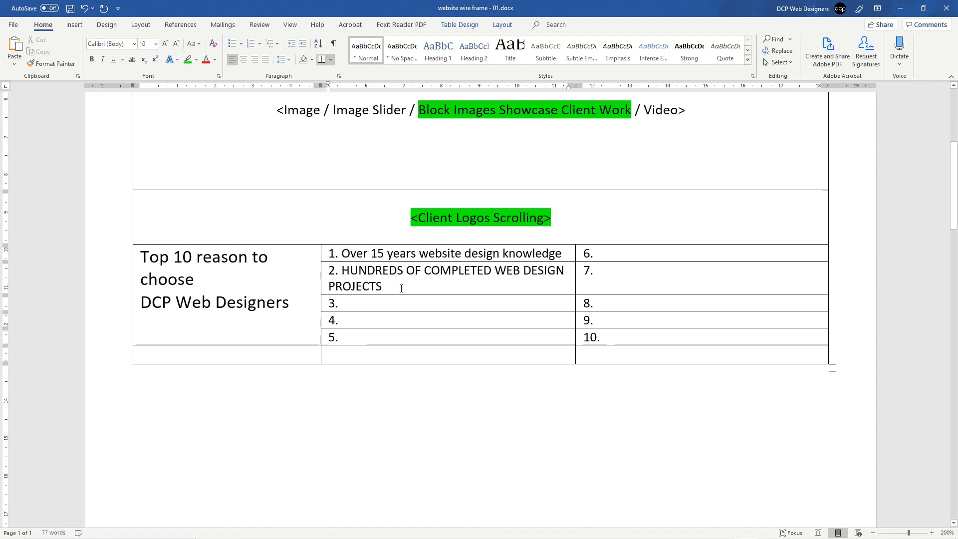
drag(382, 287, 341, 274)
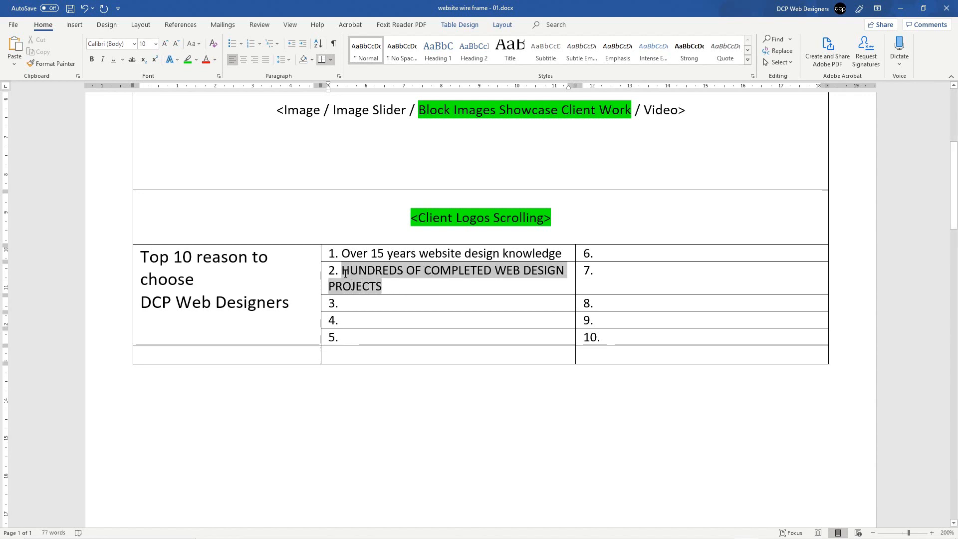
click(197, 44)
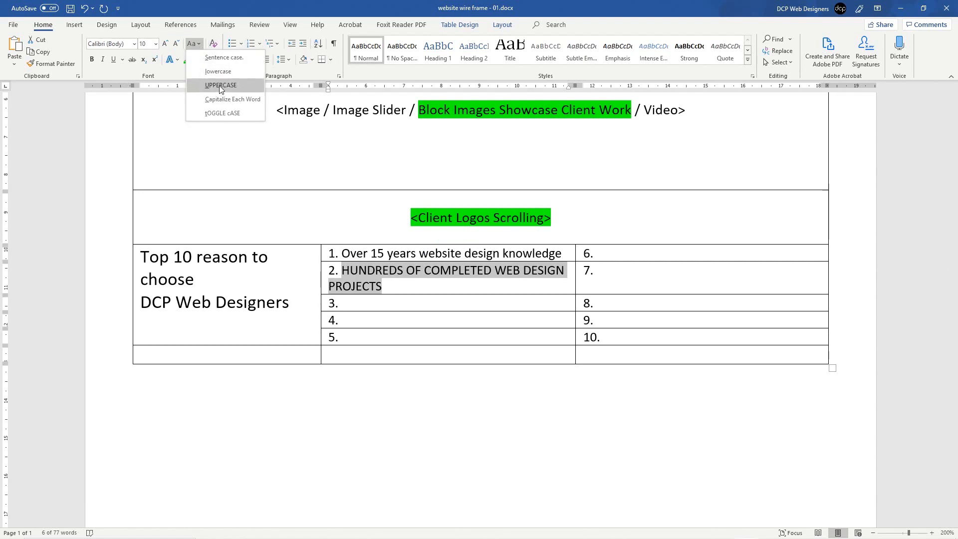
click(224, 57)
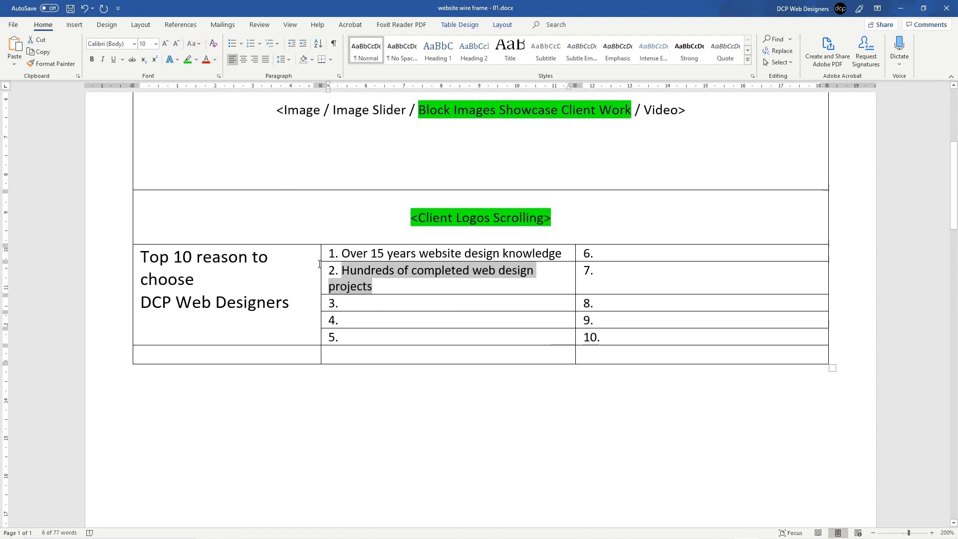
drag(319, 264, 302, 264)
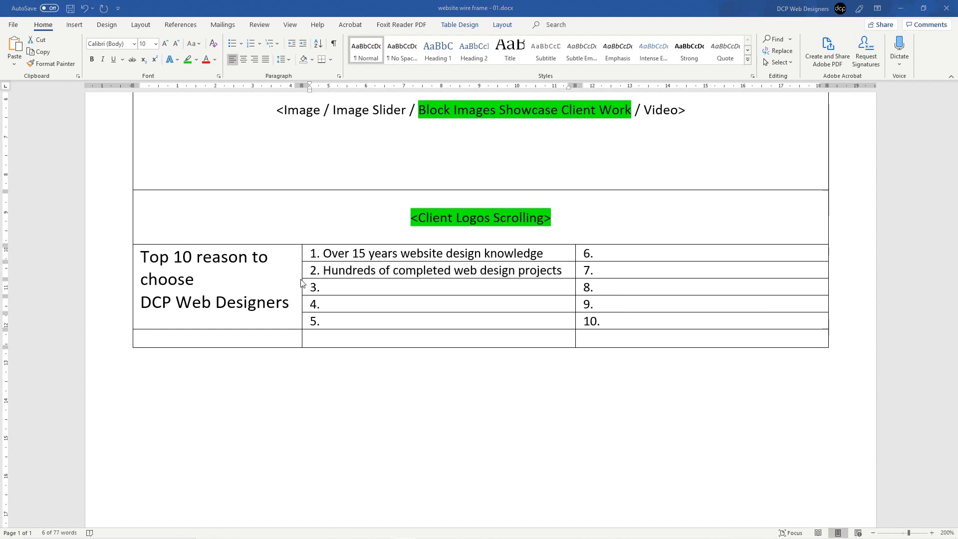
Step: Paste the third reason after 3. and convert it to sentence case
click(340, 287)
text(AFFORABLE WEBSTE DESIGN SOLUTIONS)
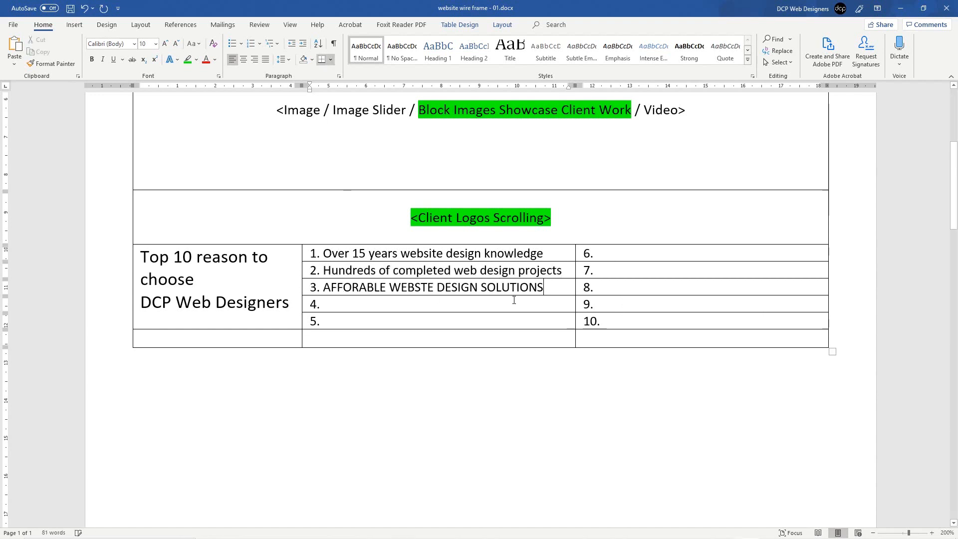
drag(534, 288, 323, 287)
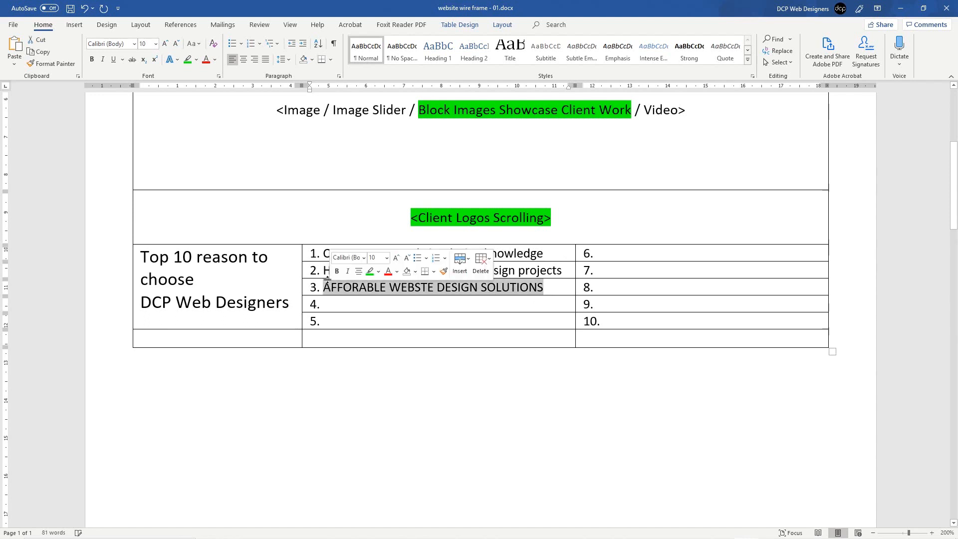
click(201, 46)
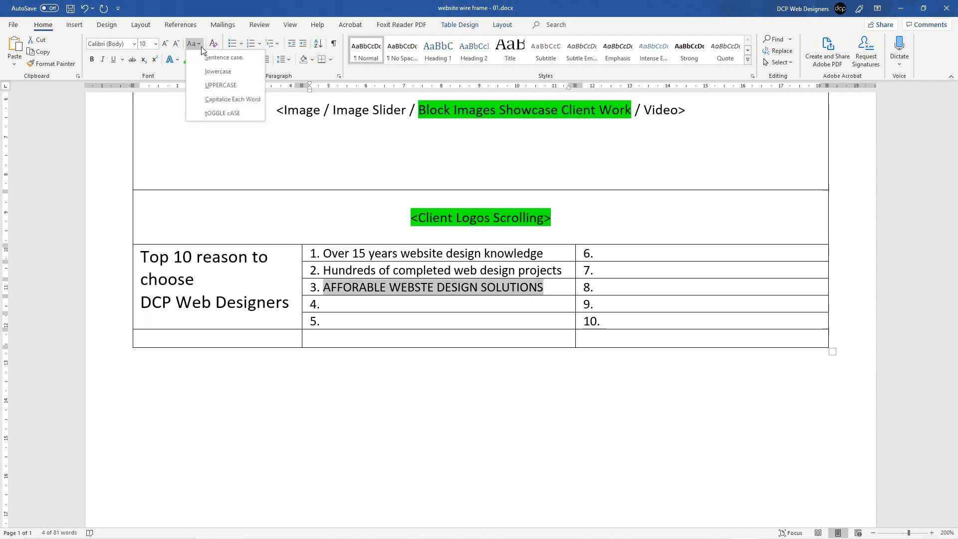
click(209, 58)
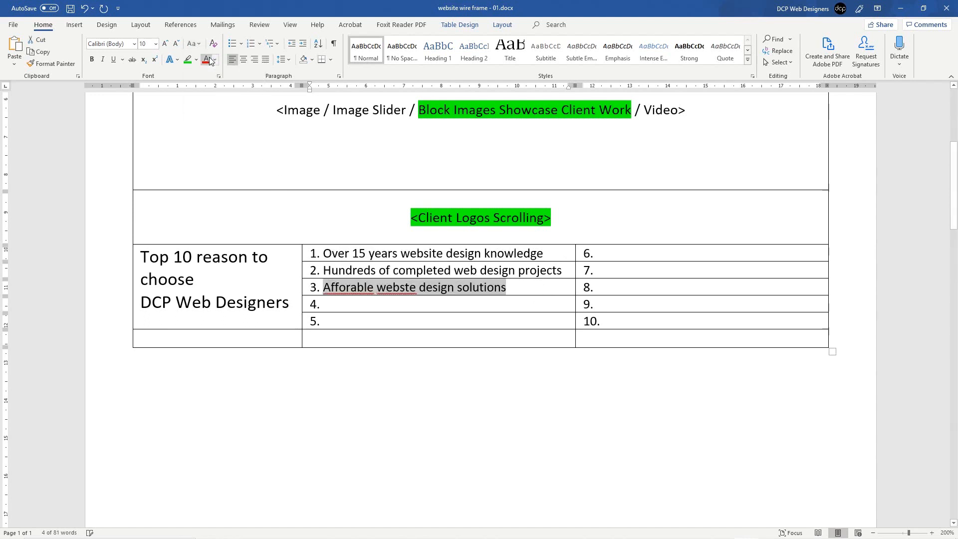
Step: Correct 'Afforable' to 'Affordable' and 'webste' to 'website' in item 3
click(347, 289)
right_click(346, 289)
mouse_move(359, 303)
click(407, 305)
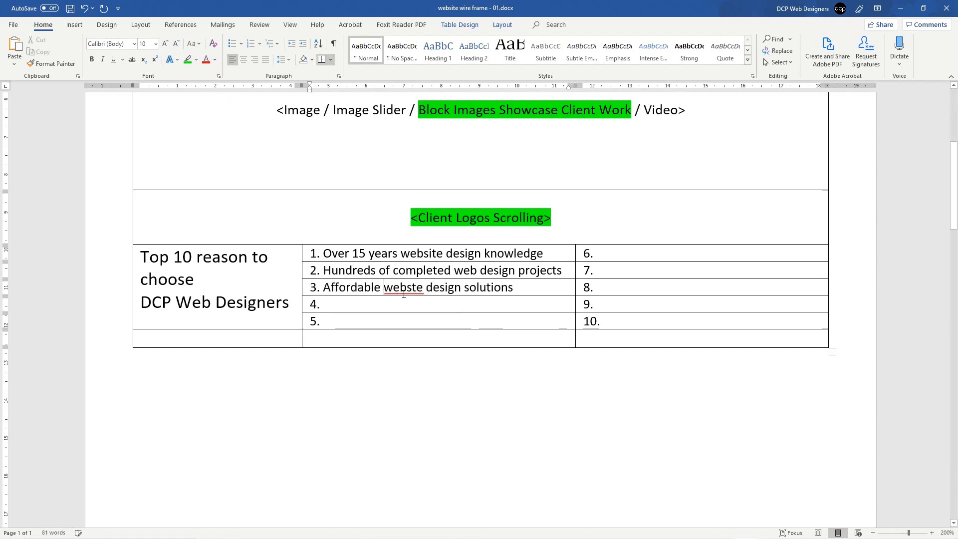
right_click(402, 289)
click(395, 283)
text(i)
Step: Recheck the spelling of 'website', save the document, and undo a stray edit in row 4
click(478, 309)
right_click(407, 288)
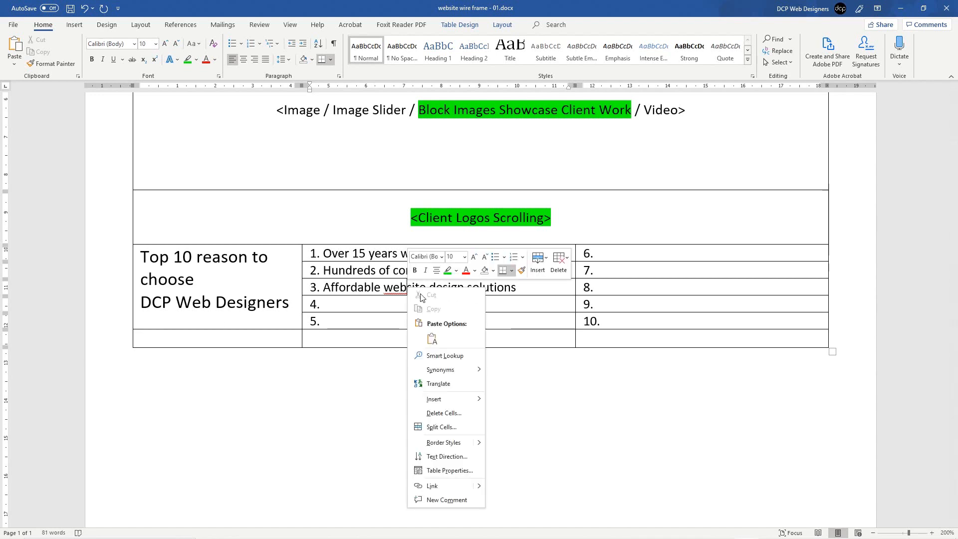
click(351, 289)
click(394, 288)
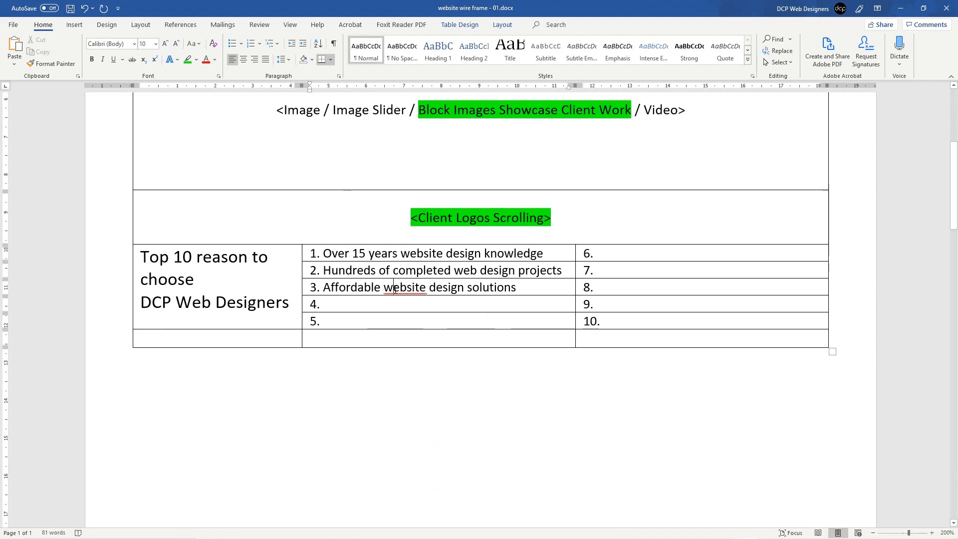
right_click(407, 289)
click(407, 289)
key(ctrl+s)
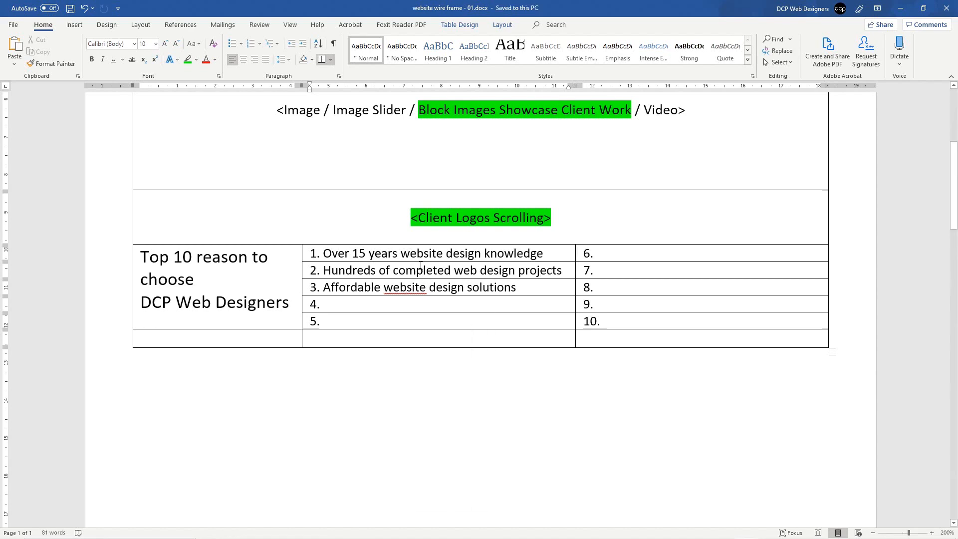
click(423, 270)
scroll(423, 269, up, 4)
scroll(437, 444, down, 4)
click(451, 306)
key(ctrl+z)
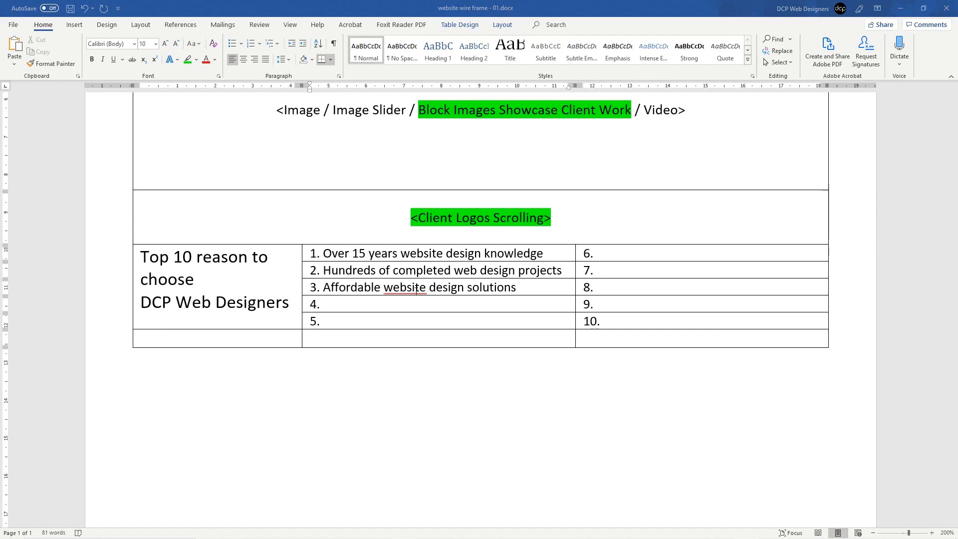
Step: Paste item 4 'Free access to over 500 video tutorials' in sentence case
text(FREE ACCESS TO OVER 500 VIDEO TUTORIALS)
drag(569, 304, 346, 304)
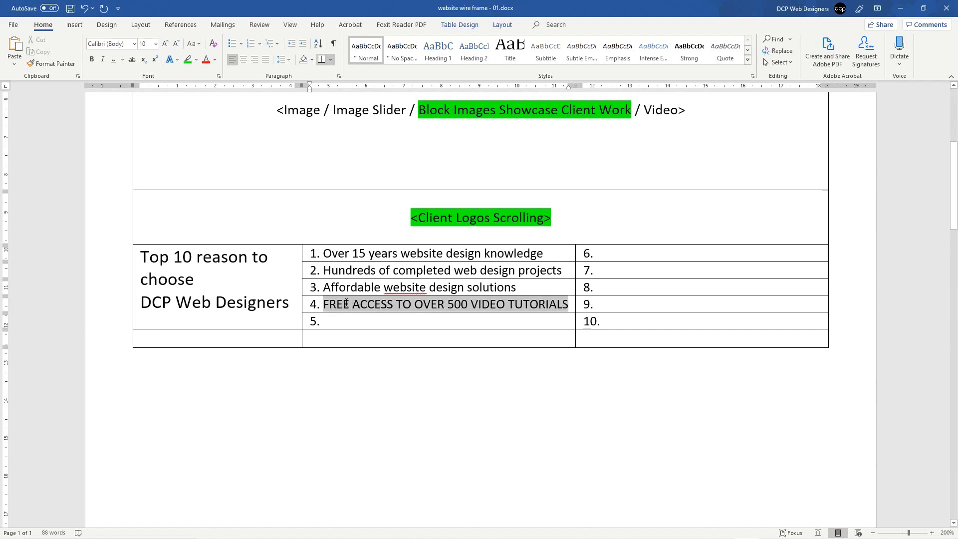
click(194, 43)
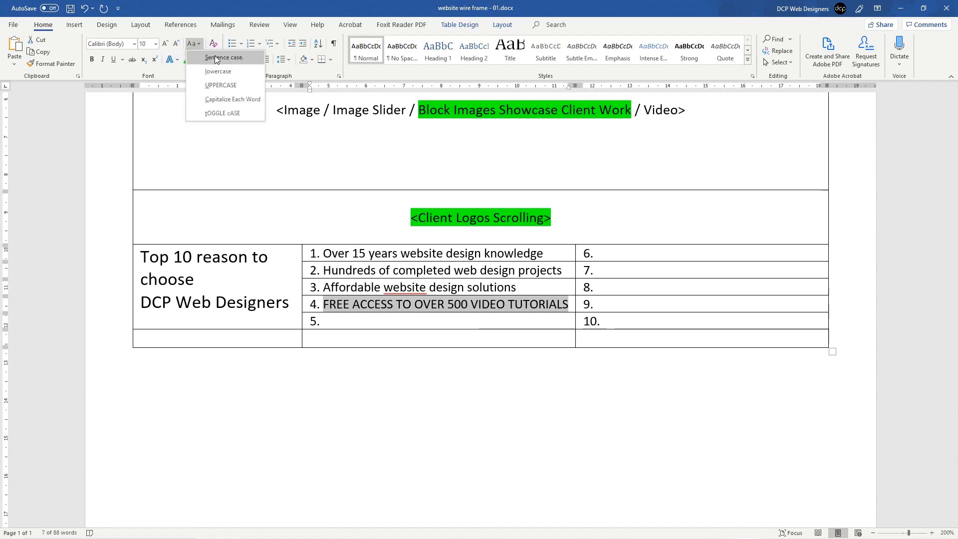
click(215, 59)
click(458, 306)
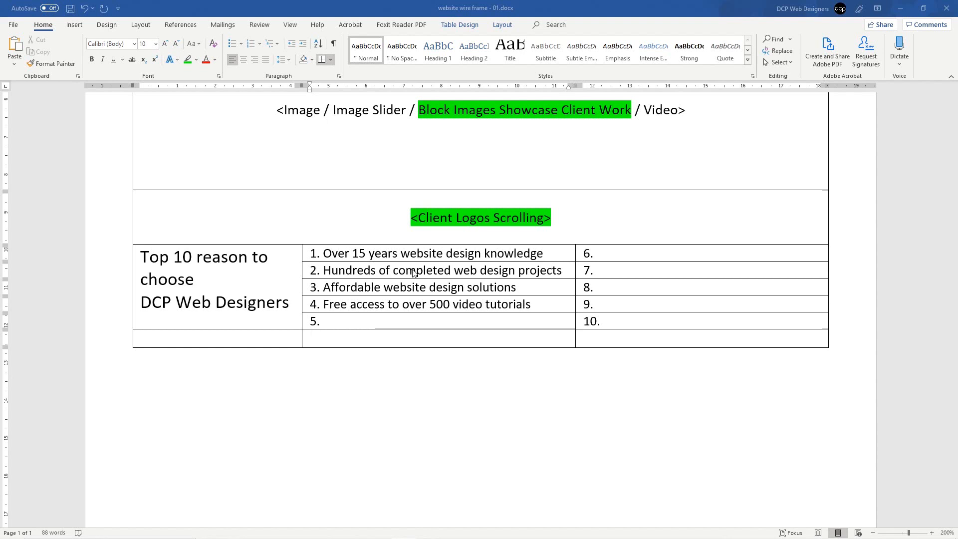
Step: Paste item 5 'London based web developers' in sentence case and save the document
click(405, 324)
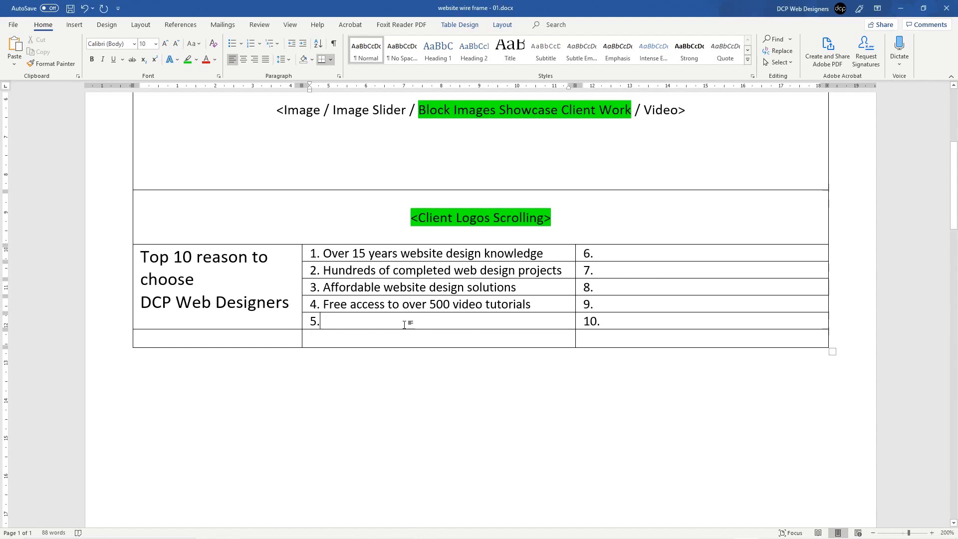
text(LONDON BASED WEB DEVELOPERS)
key(ctrl+shift+Left)
key(ctrl+shift+Left)
key(ctrl+shift+Left)
key(ctrl+shift+Left)
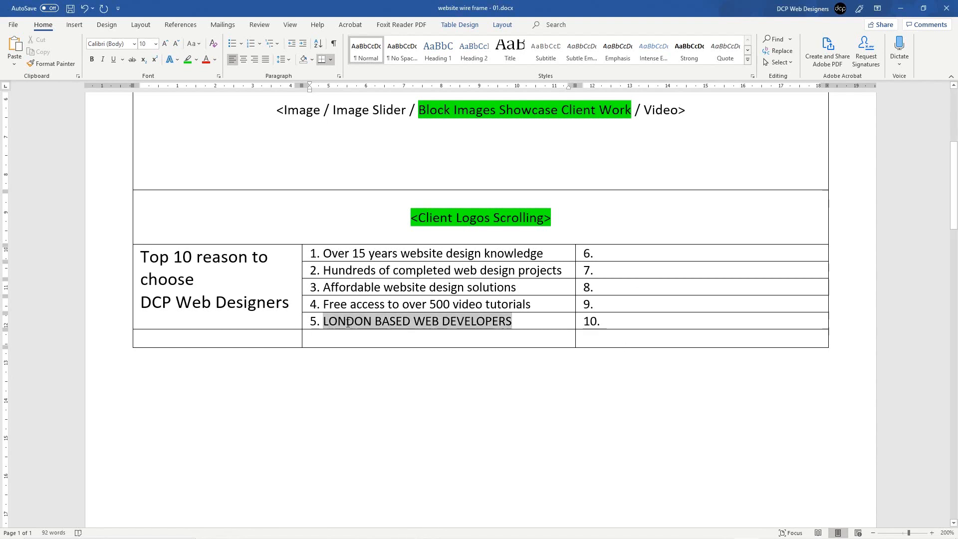
click(191, 45)
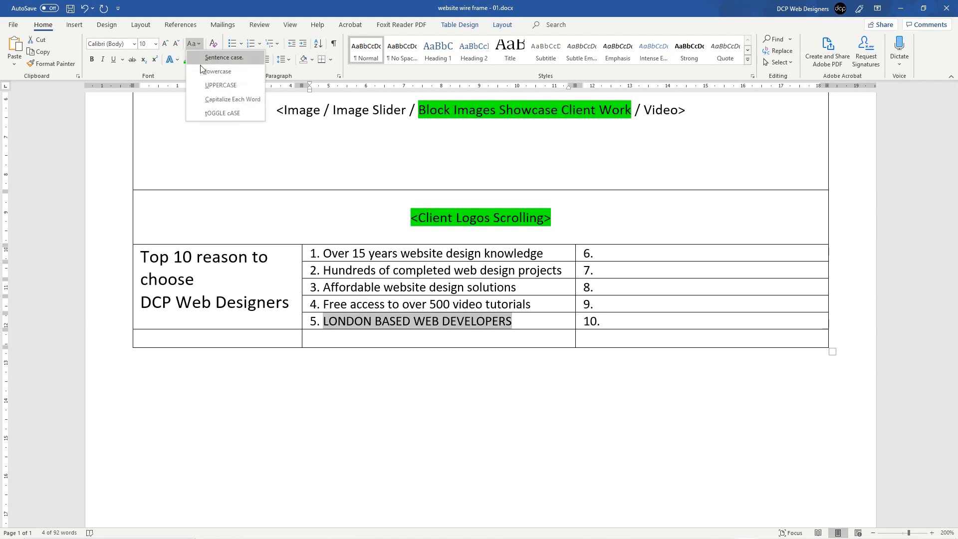
click(205, 62)
click(295, 275)
key(ctrl+s)
scroll(441, 247, up, 5)
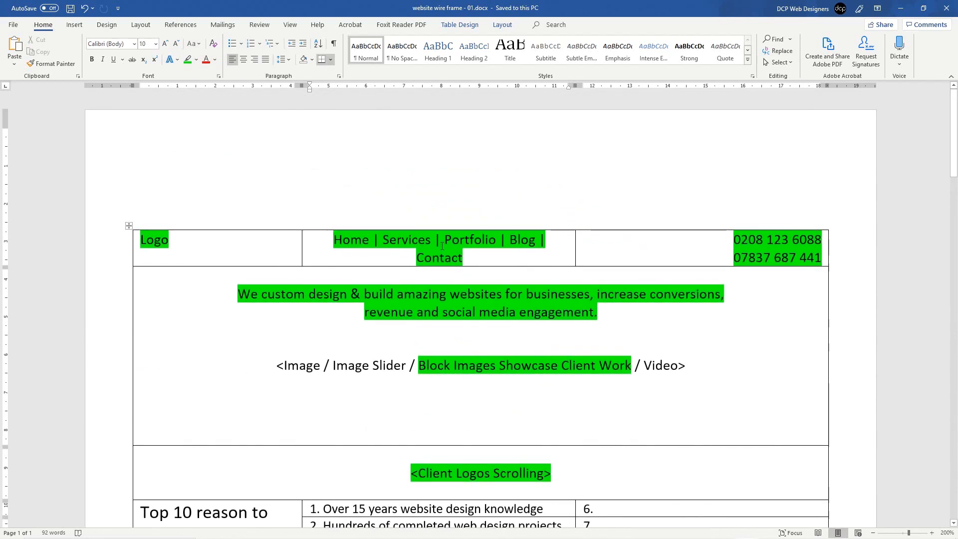
Step: Widen the header's navigation column so links fit one line, and add blank lines below <Client Logos Scrolling>
drag(579, 239, 603, 241)
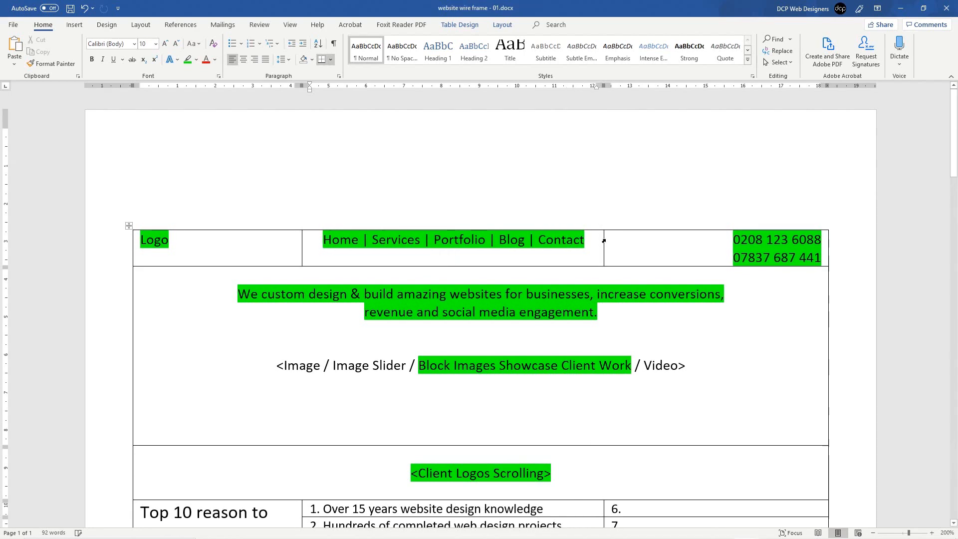
click(604, 241)
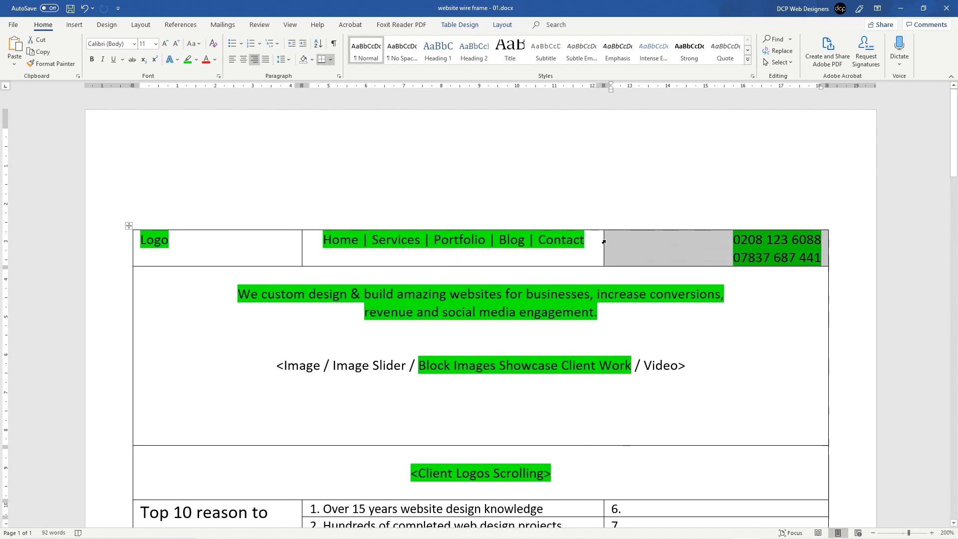
click(602, 240)
scroll(590, 346, down, 3)
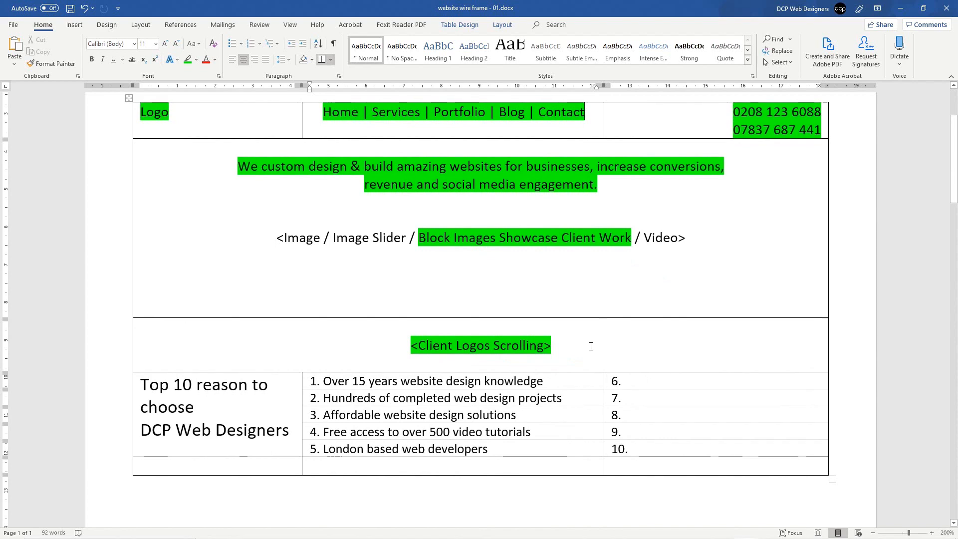
scroll(546, 197, up, 1)
mouse_move(603, 175)
mouse_down()
mouse_move(542, 178)
mouse_move(617, 182)
mouse_move(597, 187)
mouse_up()
scroll(524, 410, down, 4)
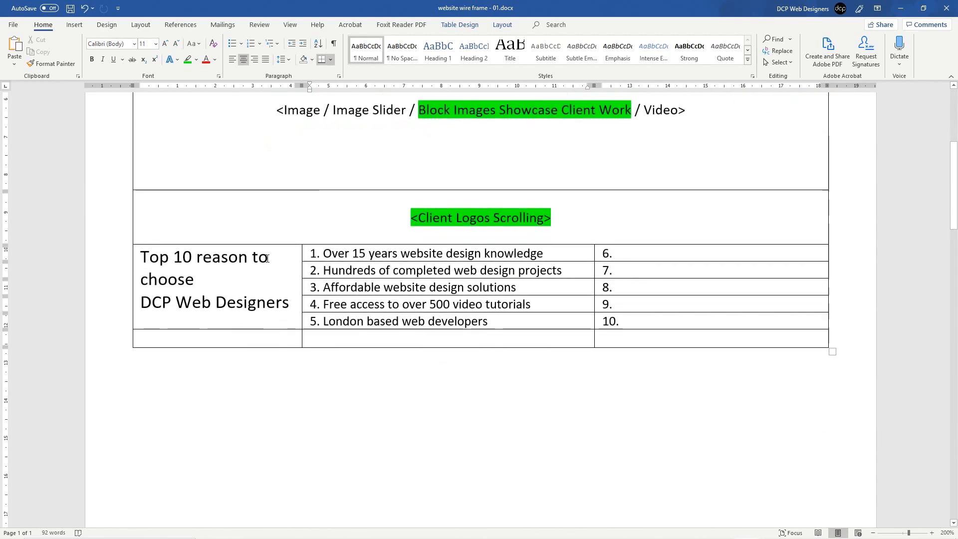
scroll(395, 301, up, 4)
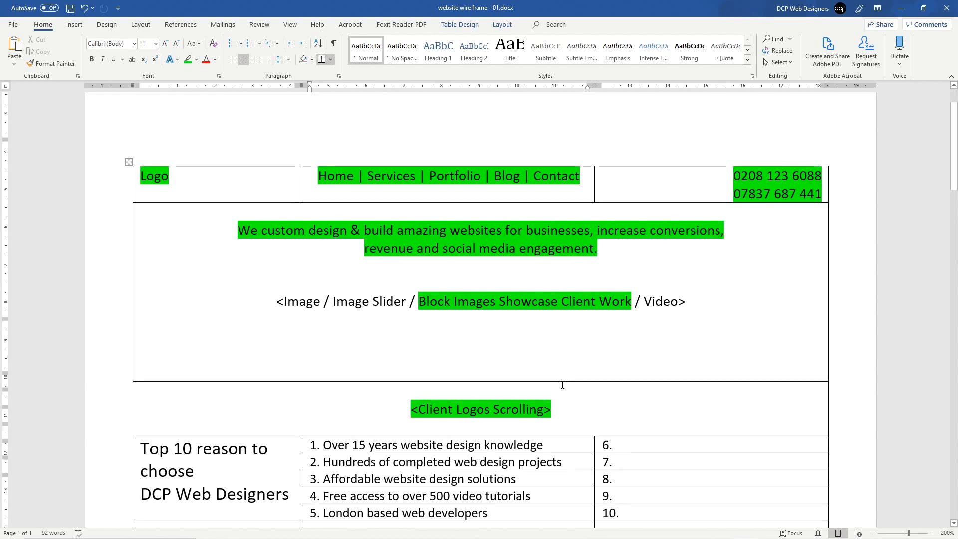
scroll(269, 290, down, 4)
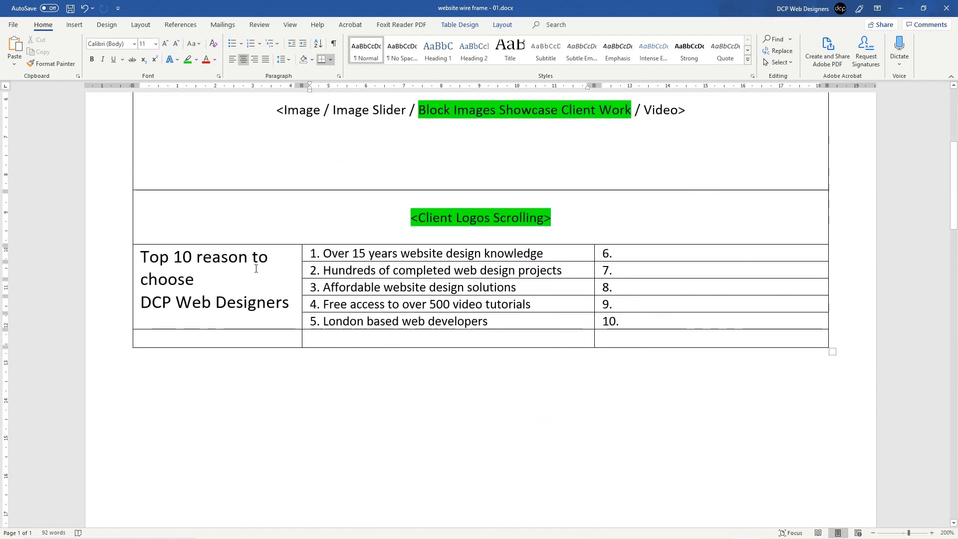
click(565, 220)
key(Return)
key(Return)
key(Return)
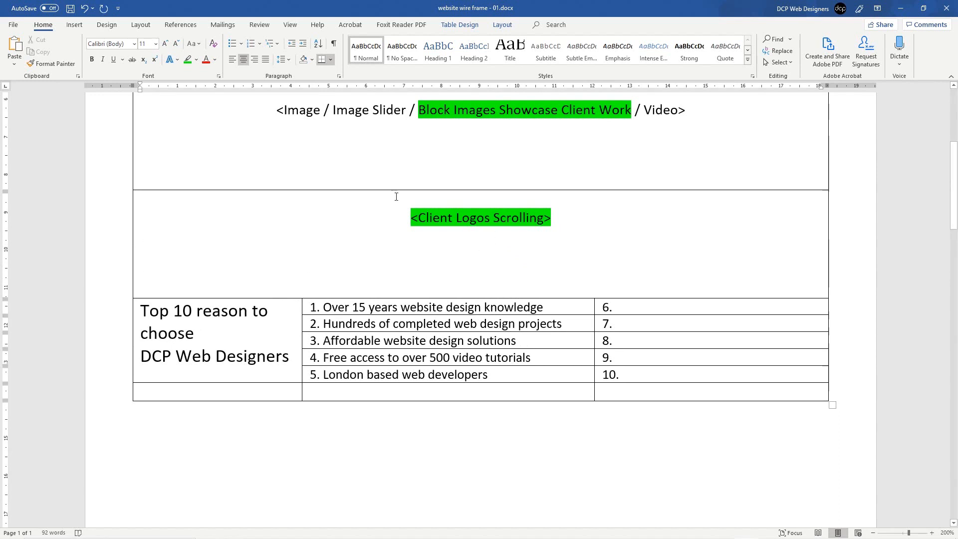
Step: Insert a 1x1 nested table below the <Client Logos Scrolling> text
click(75, 24)
click(84, 58)
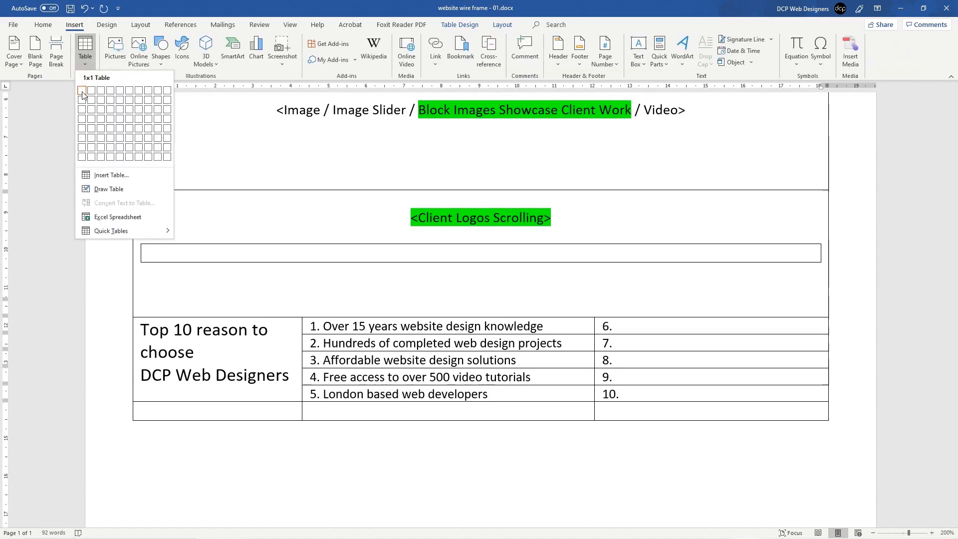
click(91, 90)
Step: Paste the Top 10 table's rows into the new nested table
click(256, 365)
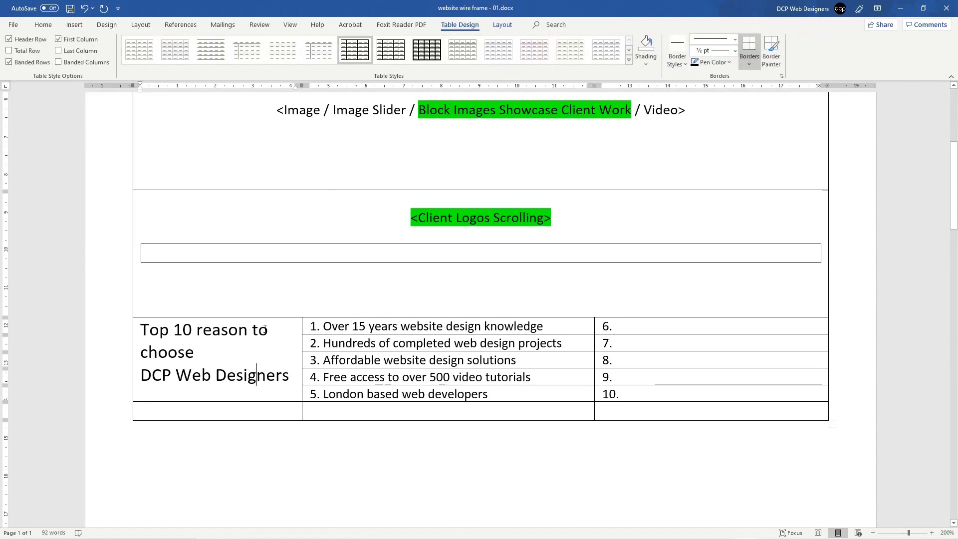
drag(294, 342, 590, 381)
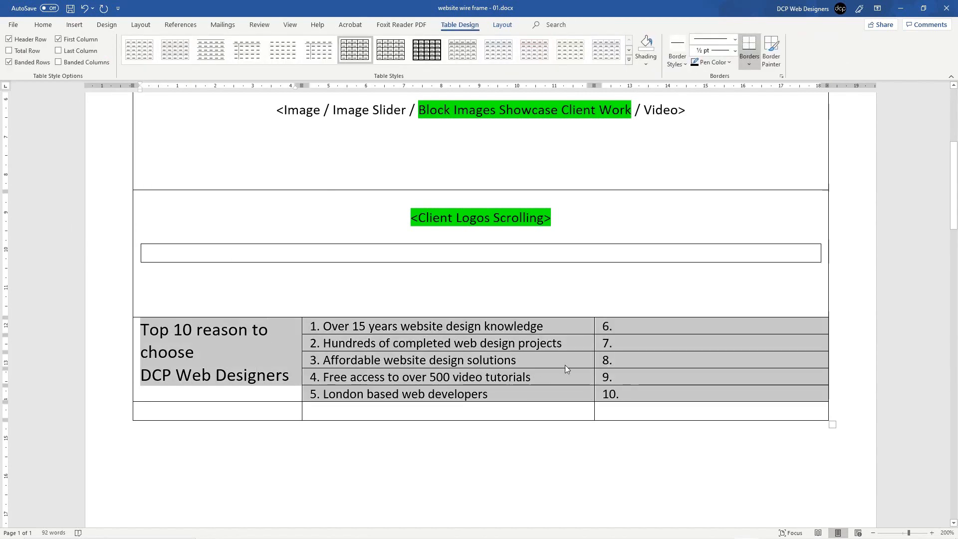
click(302, 258)
key(ctrl+v)
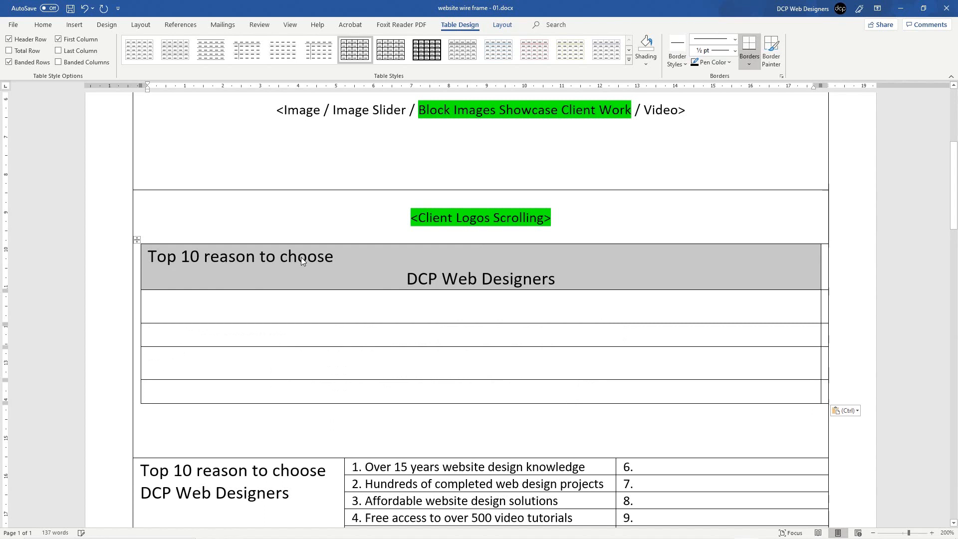
key(ctrl)
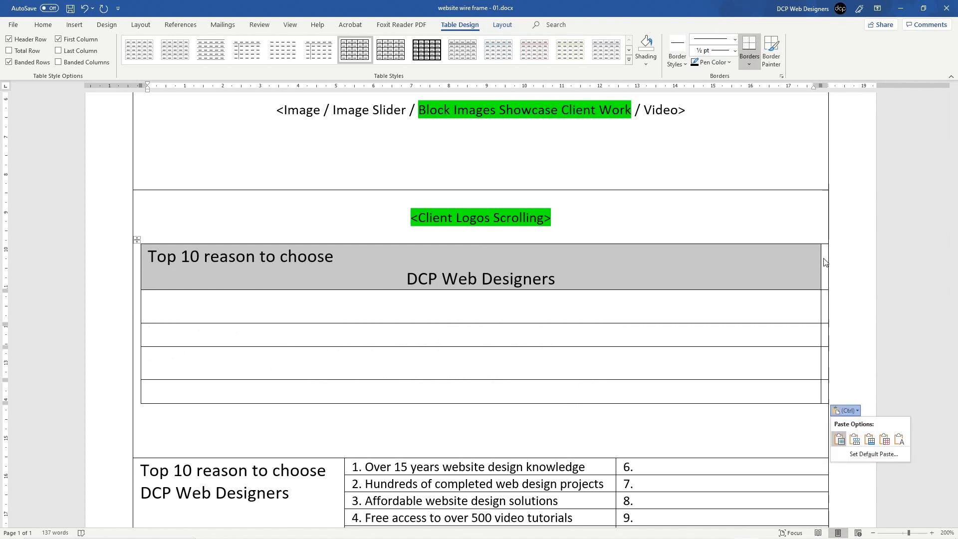
click(819, 259)
Step: Drag the nested table's column borders so the heading sits beside reasons 1–5
drag(820, 259, 396, 268)
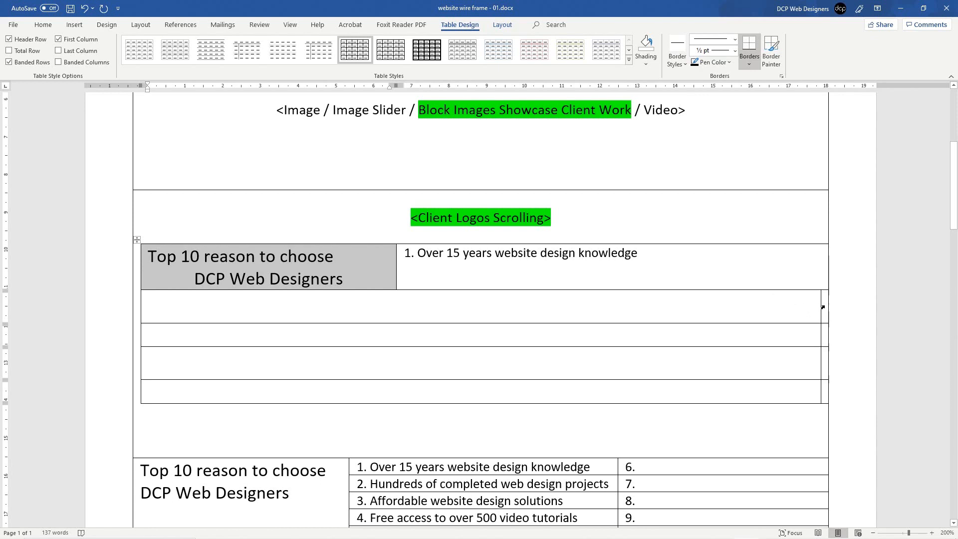
drag(820, 305, 395, 316)
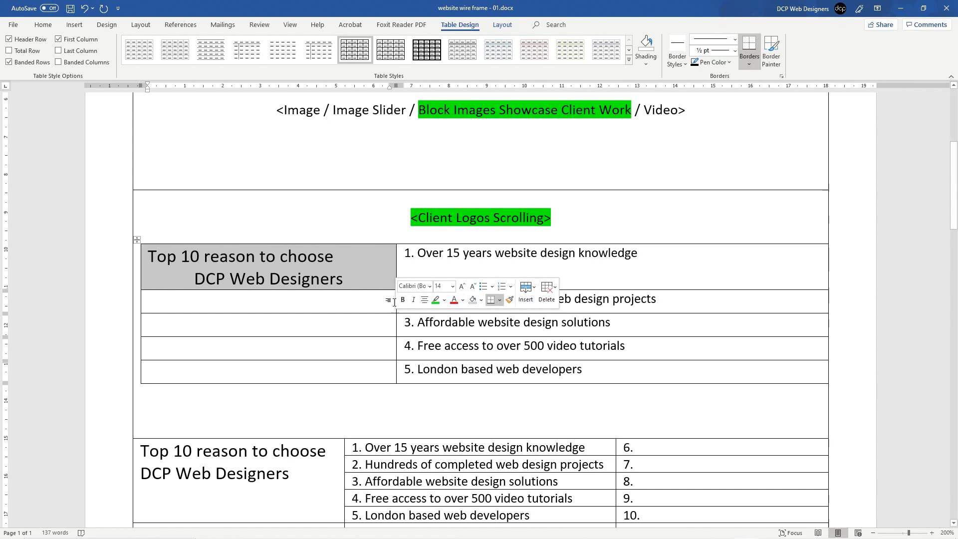
click(394, 302)
drag(396, 323, 343, 316)
Step: Move the nested table's column edge to reveal items 6–10, then delete the first original Top 10 rows
scroll(665, 298, down, 3)
scroll(665, 298, down, 3)
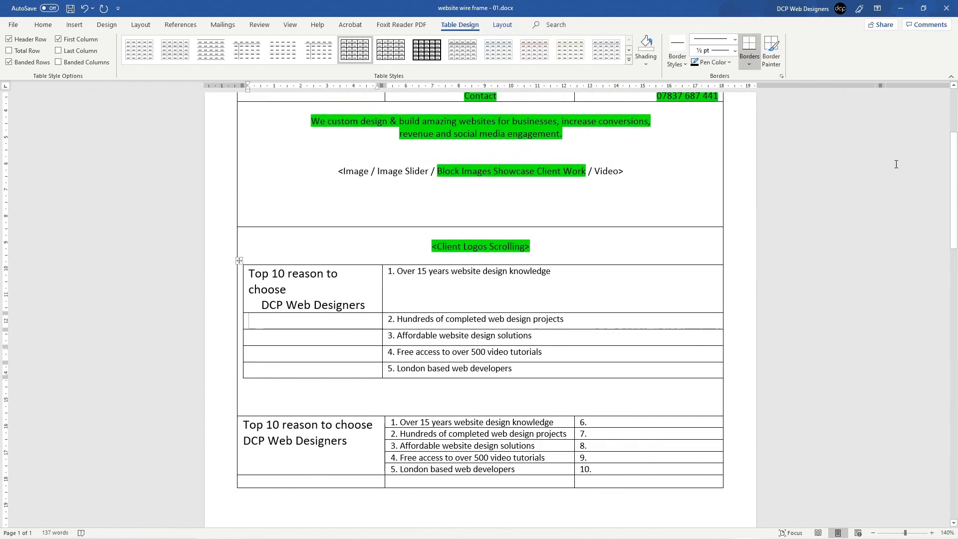
drag(879, 86, 573, 120)
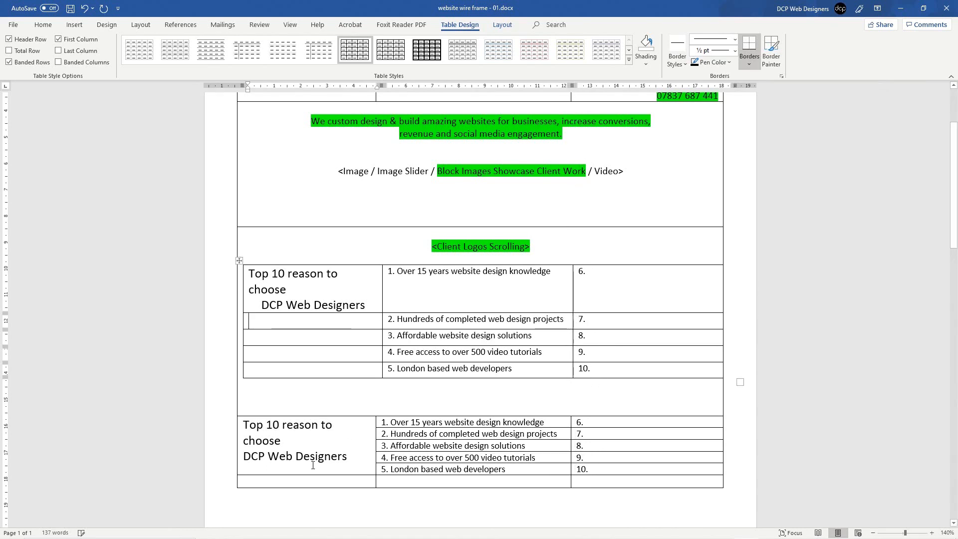
click(221, 440)
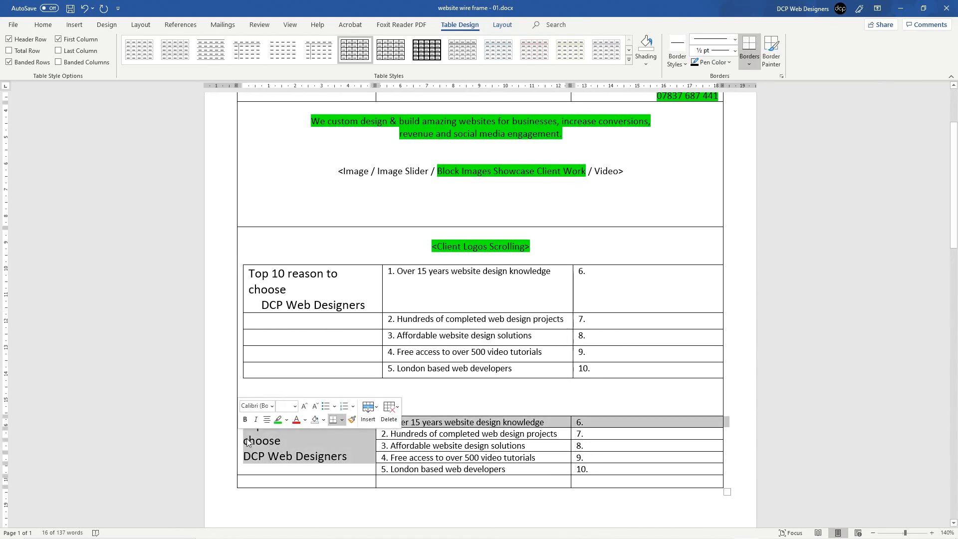
key(BackSpace)
click(222, 444)
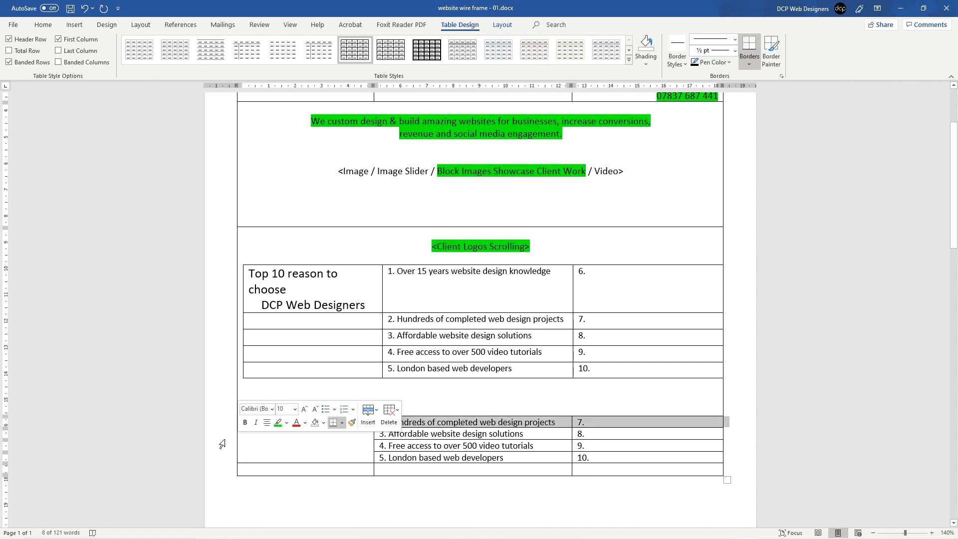
key(BackSpace)
Step: Delete the remaining leftover duplicate rows, confirming the Delete Cells dialog for the last one
click(222, 443)
key(BackSpace)
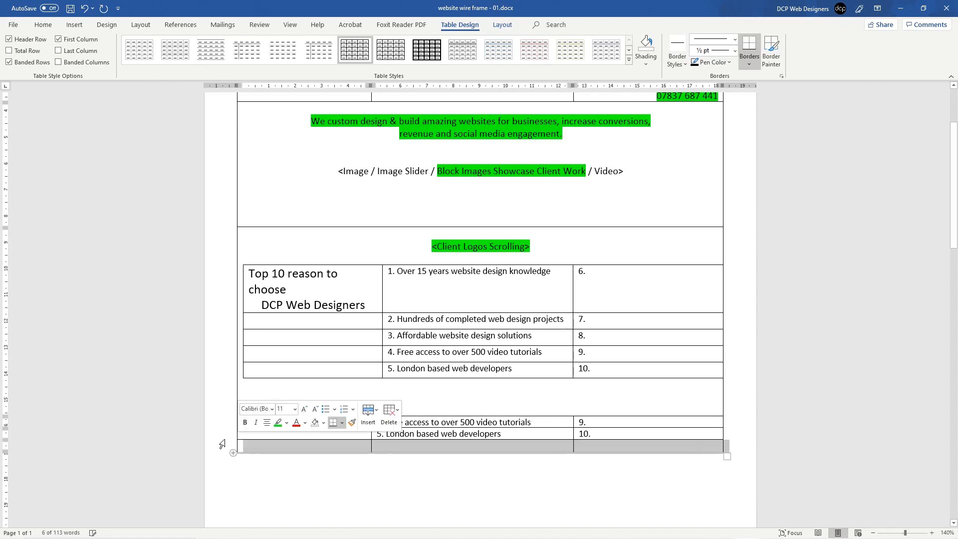
click(230, 431)
key(BackSpace)
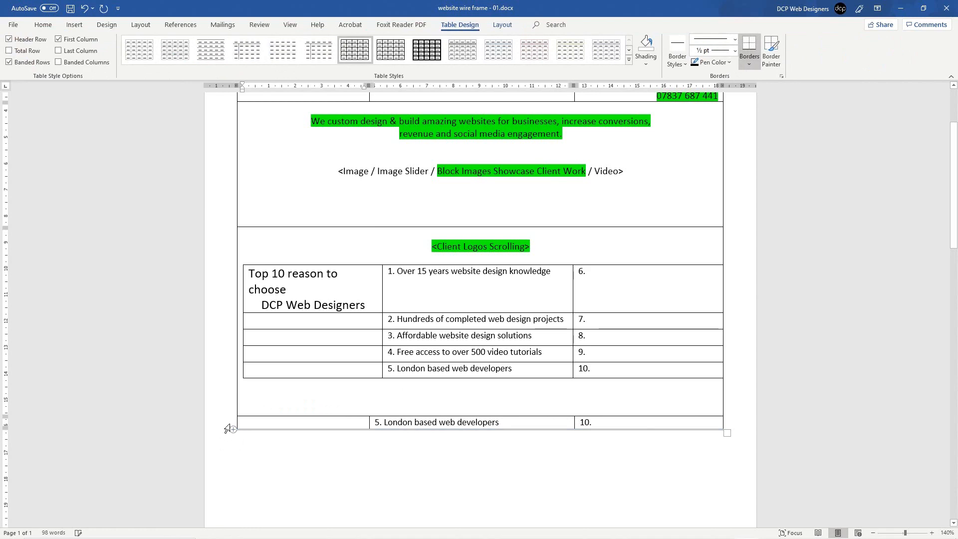
drag(329, 423, 577, 419)
key(BackSpace)
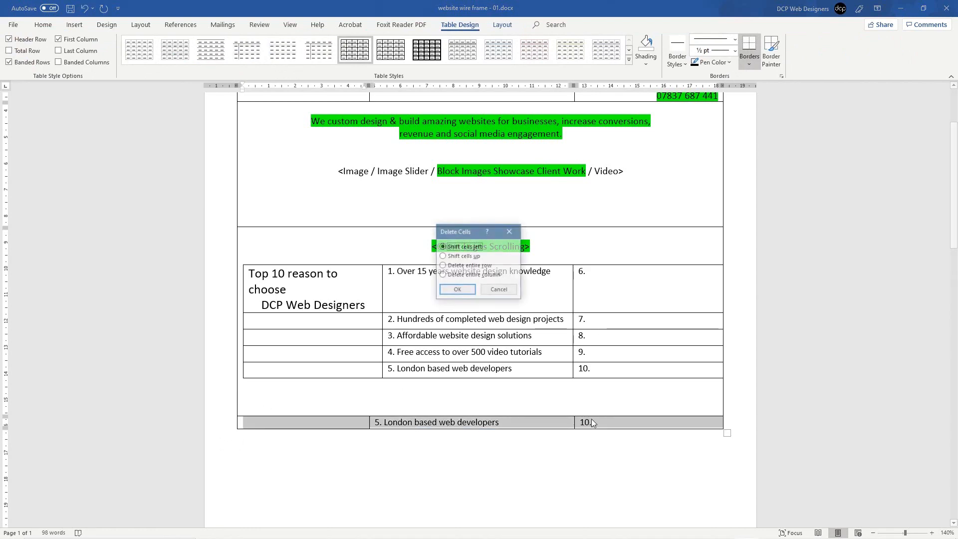
click(457, 292)
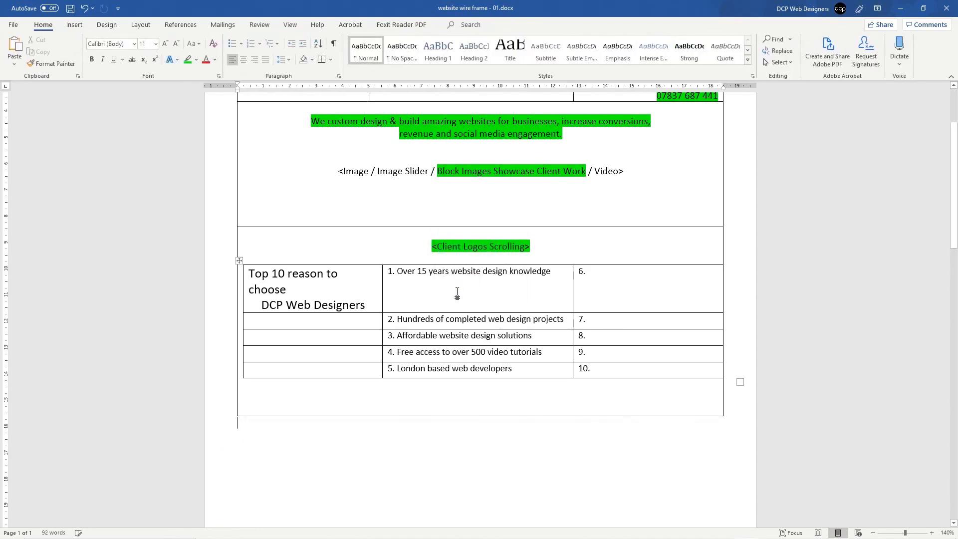
click(309, 399)
scroll(444, 393, up, 4)
Step: Merge the Top 10 table's first-column cells and remove the indent before DCP Web Designers
click(528, 409)
scroll(528, 409, up, 1)
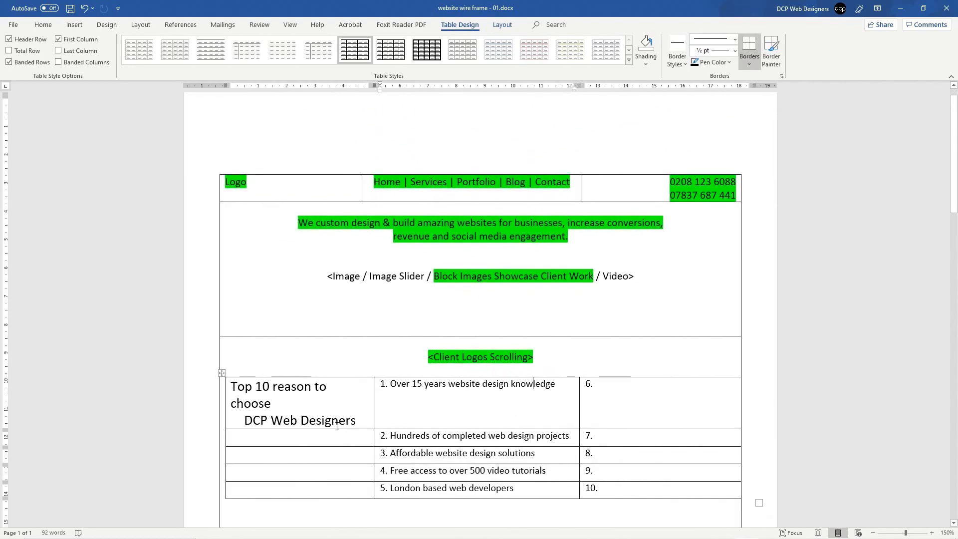
drag(319, 485, 296, 402)
right_click(295, 402)
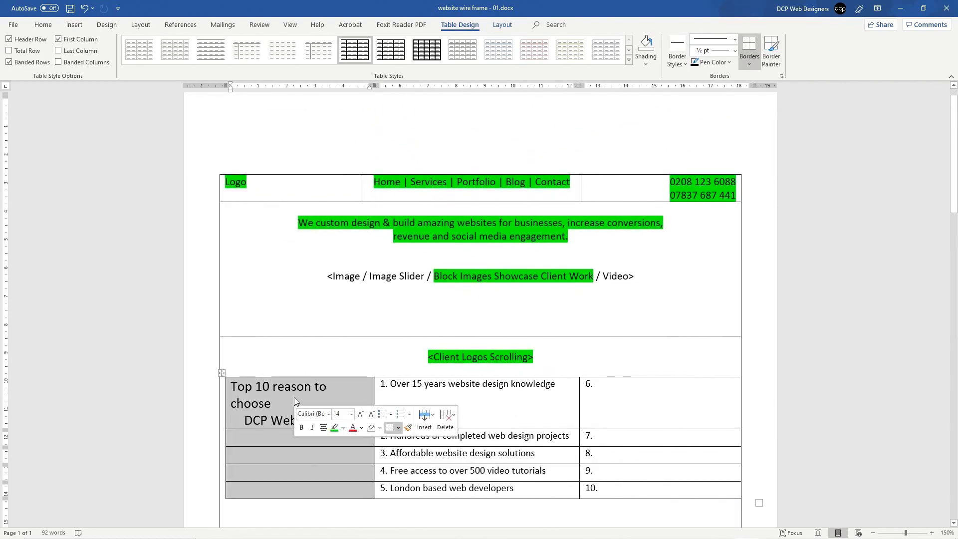
click(329, 302)
click(238, 419)
key(BackSpace)
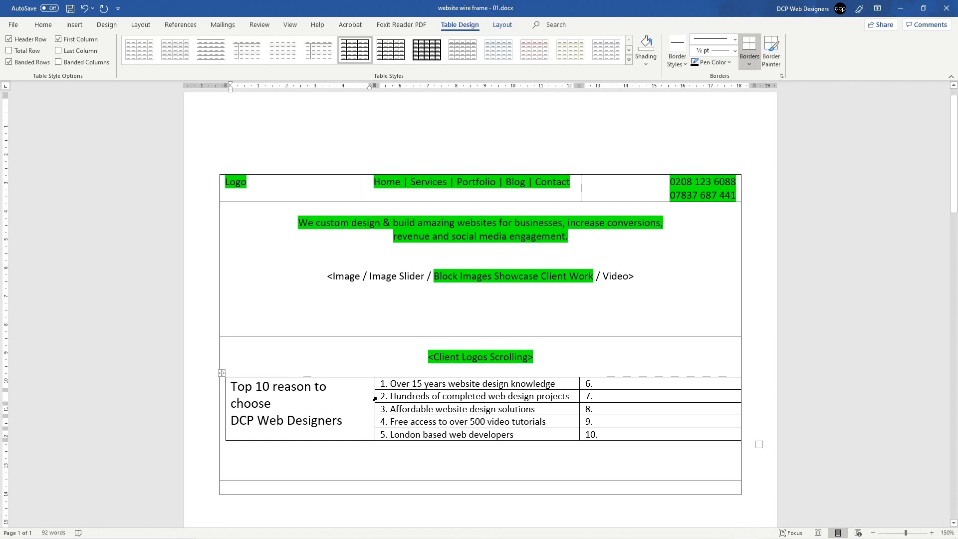
Step: Widen the first and list columns so items fit one line, and pull in the right edges
drag(373, 396, 405, 396)
drag(389, 397, 403, 397)
drag(578, 394, 608, 395)
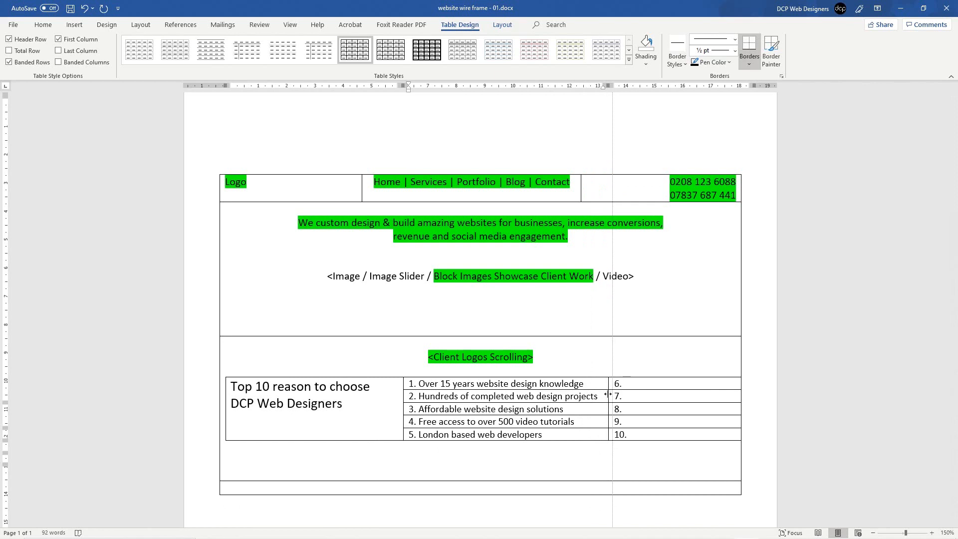
click(353, 473)
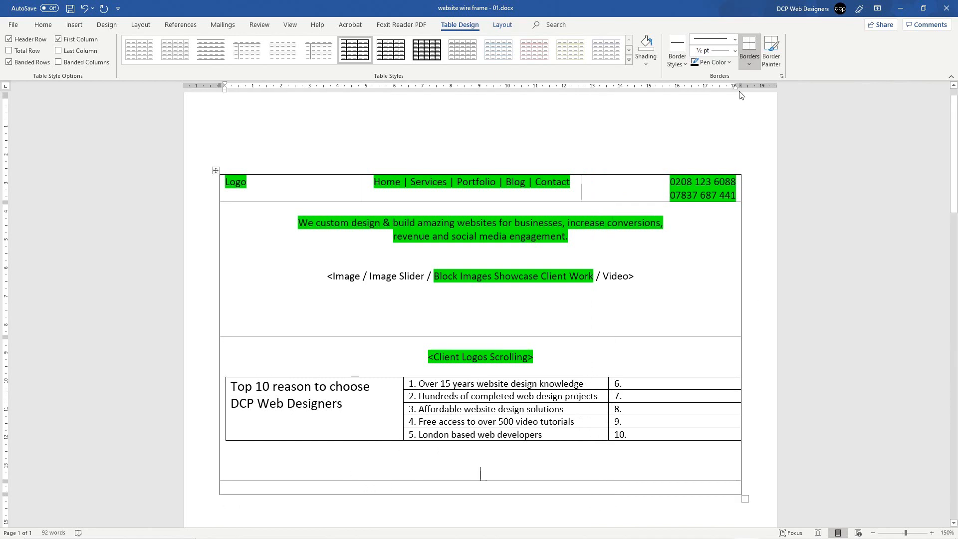
drag(739, 87, 719, 87)
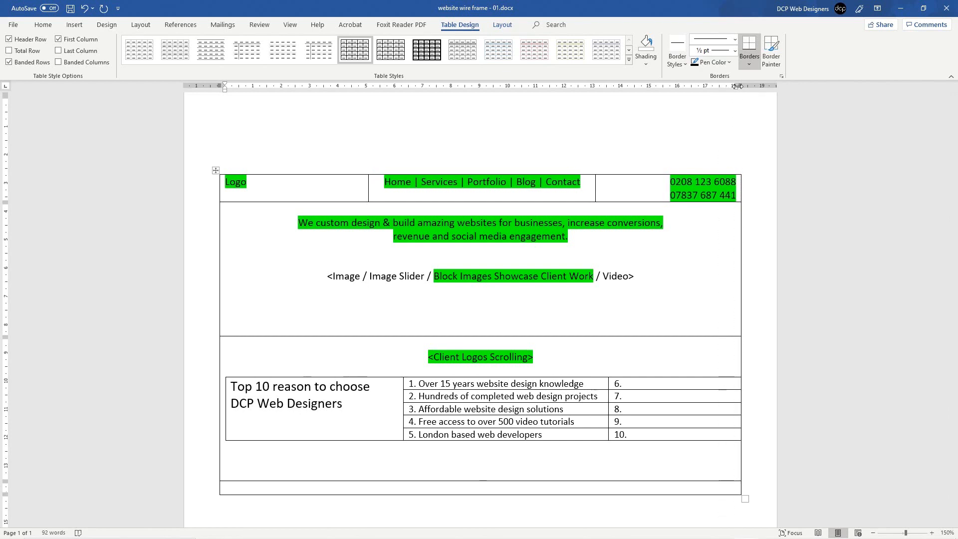
click(709, 380)
drag(751, 85, 736, 87)
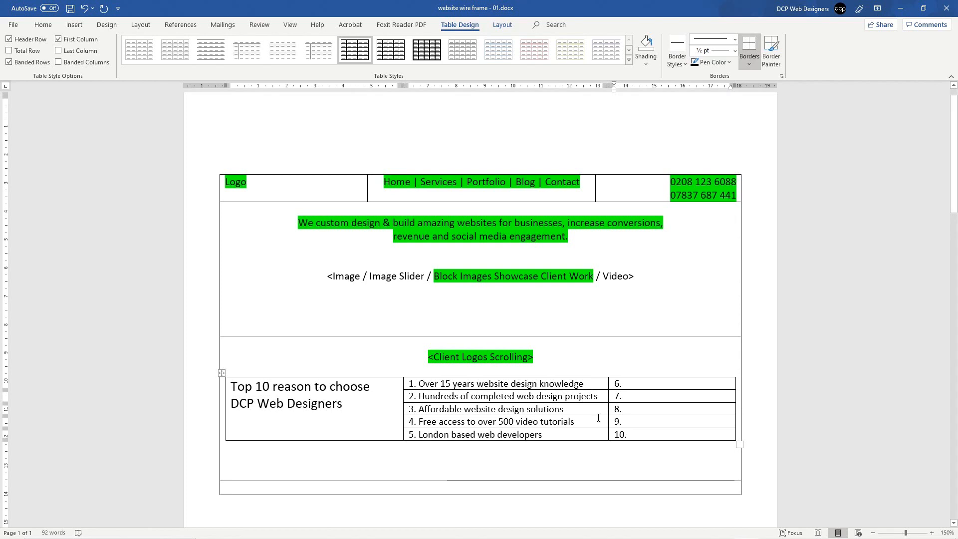
Step: Trim the empty line below the Top 10 table and save the document
click(471, 471)
drag(472, 481, 472, 467)
key(BackSpace)
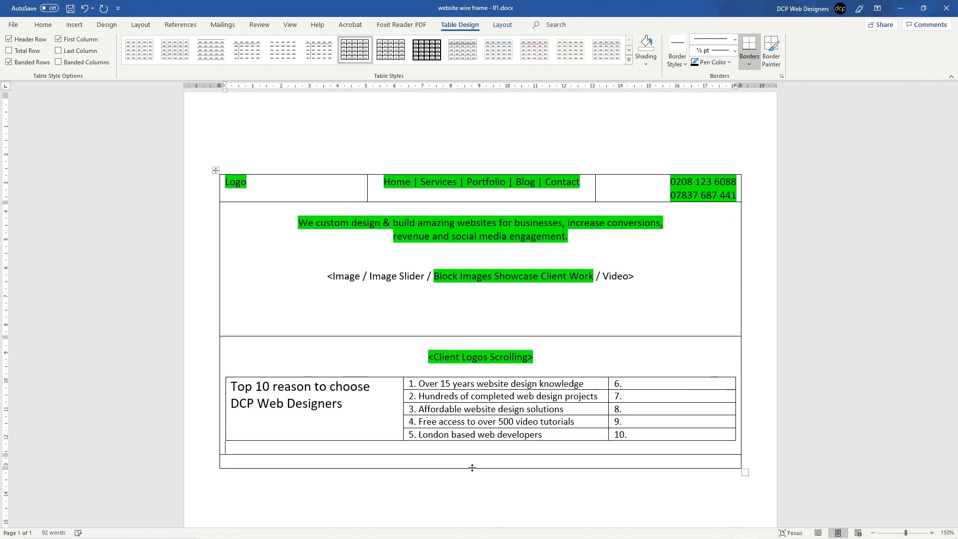
key(ctrl+s)
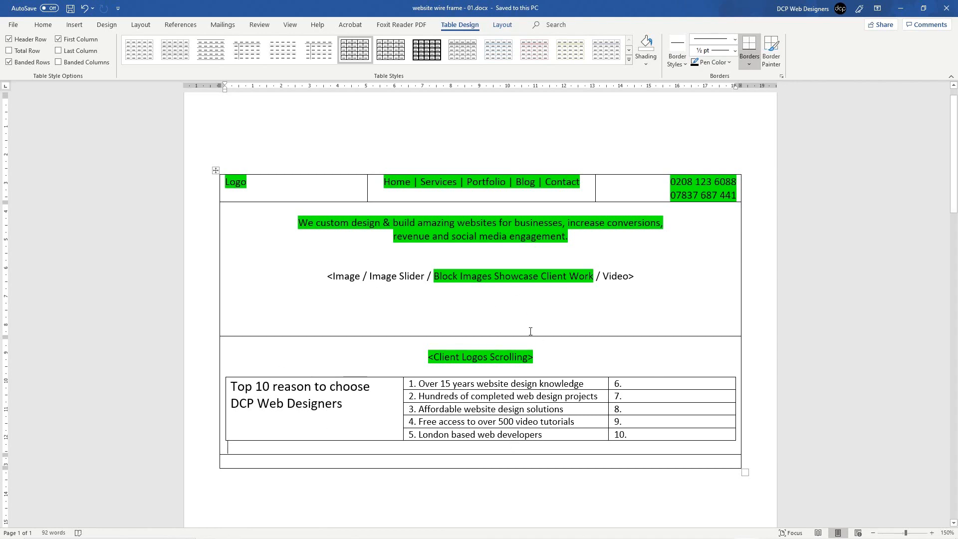
Step: Highlight all text in the nested Top 10 table yellow and save
scroll(527, 338, up, 3)
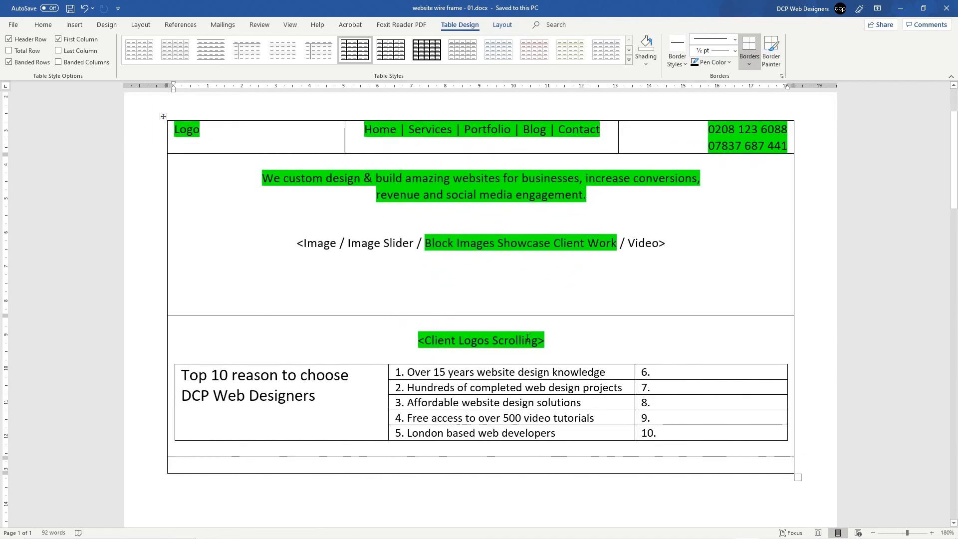
scroll(528, 338, up, 2)
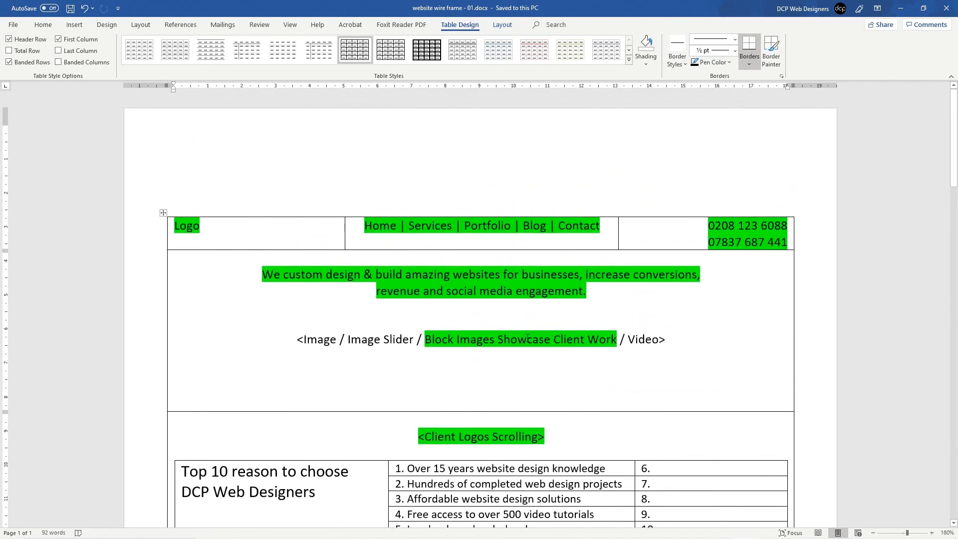
scroll(527, 338, down, 3)
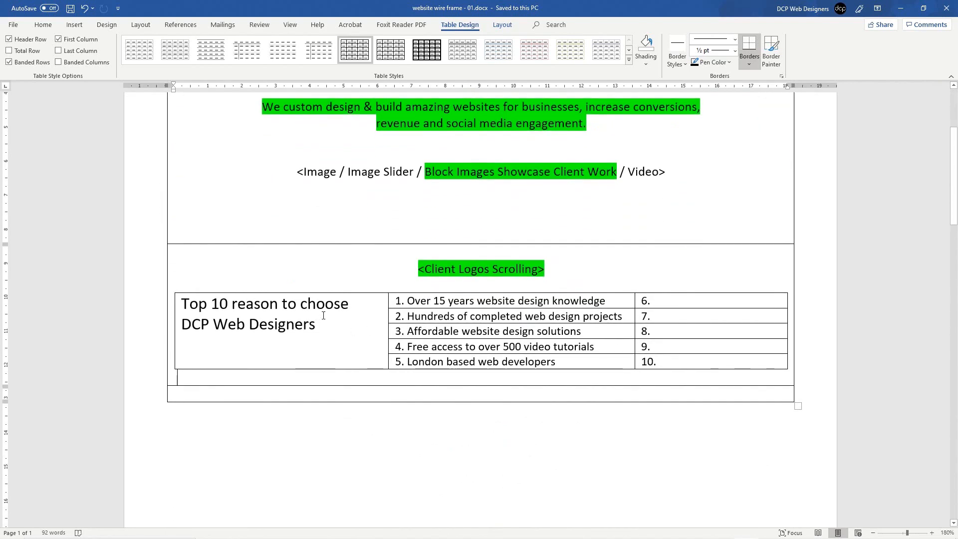
drag(669, 357, 303, 302)
click(43, 24)
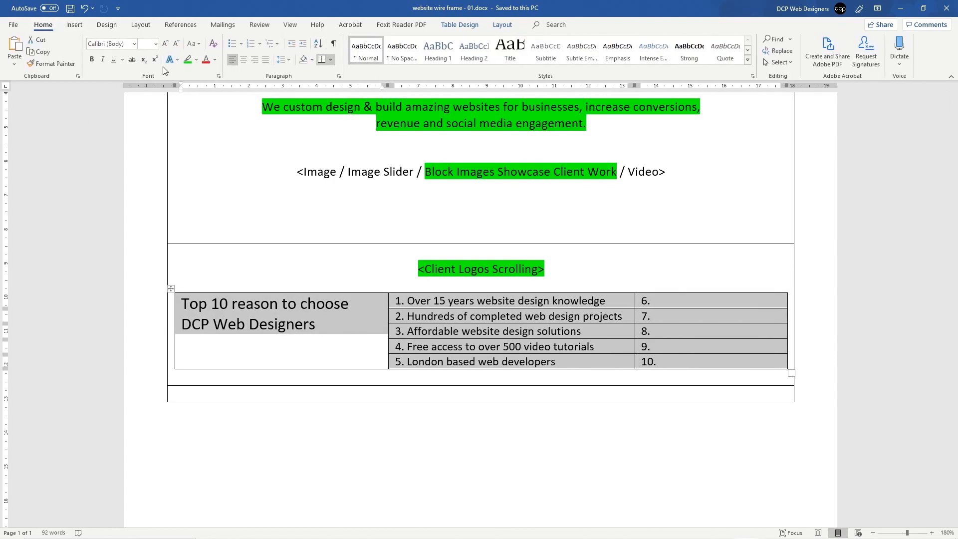
click(196, 60)
click(192, 80)
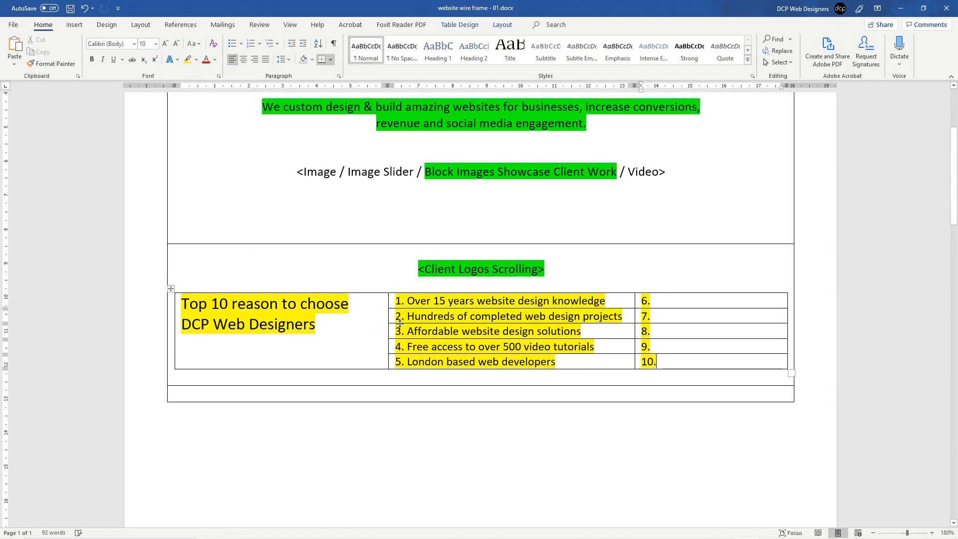
click(70, 8)
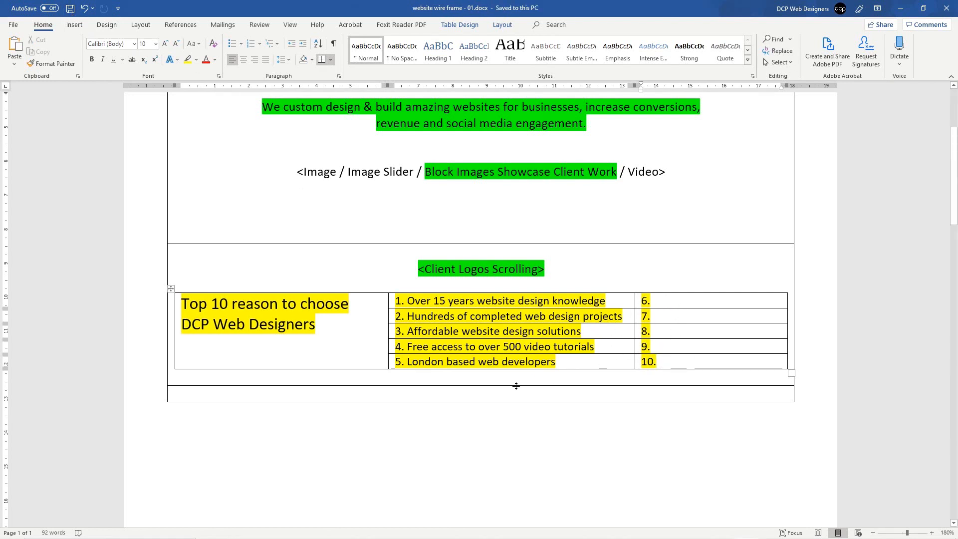
Step: Tidy the empty paragraph and bottom row of the outer table below the Top 10 table, then save again
click(457, 379)
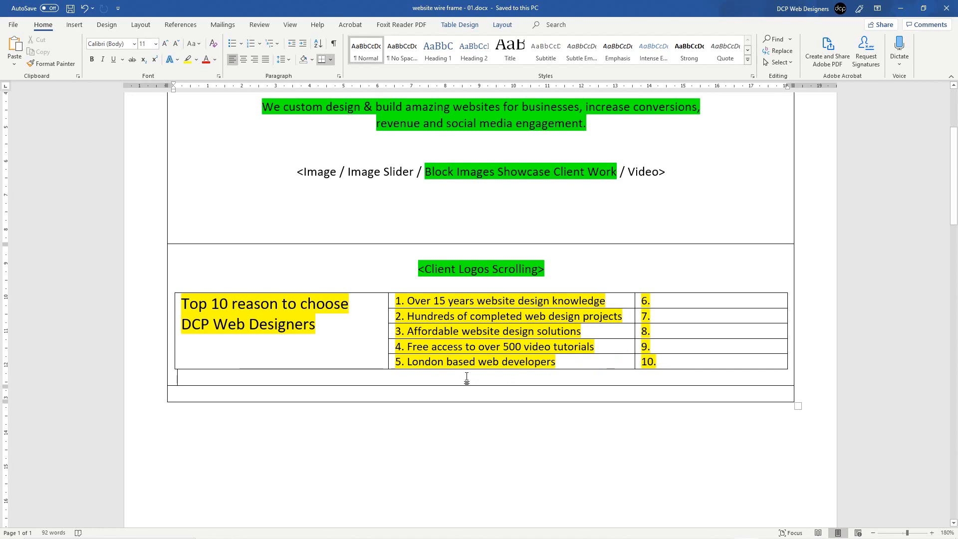
key(ctrl+z)
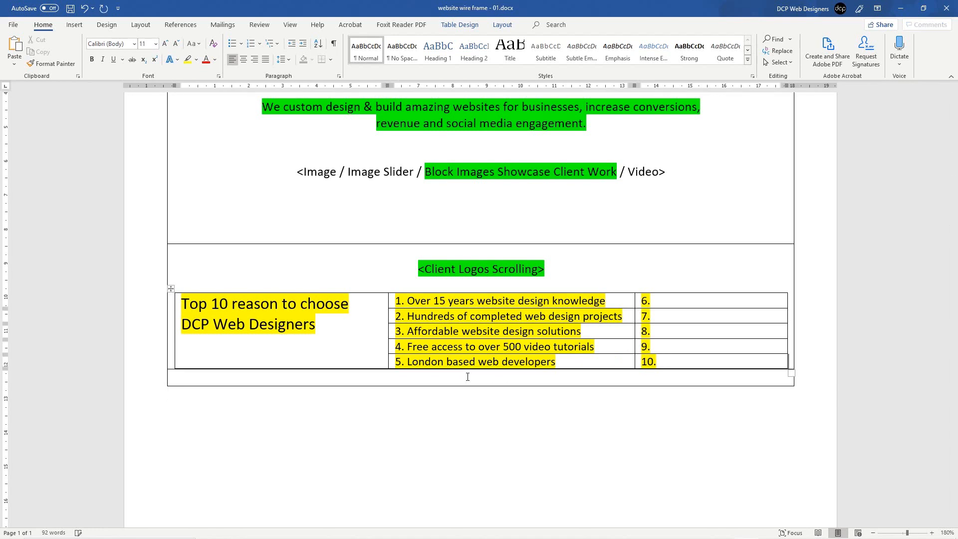
key(ctrl+y)
key(ctrl+z)
key(ctrl+y)
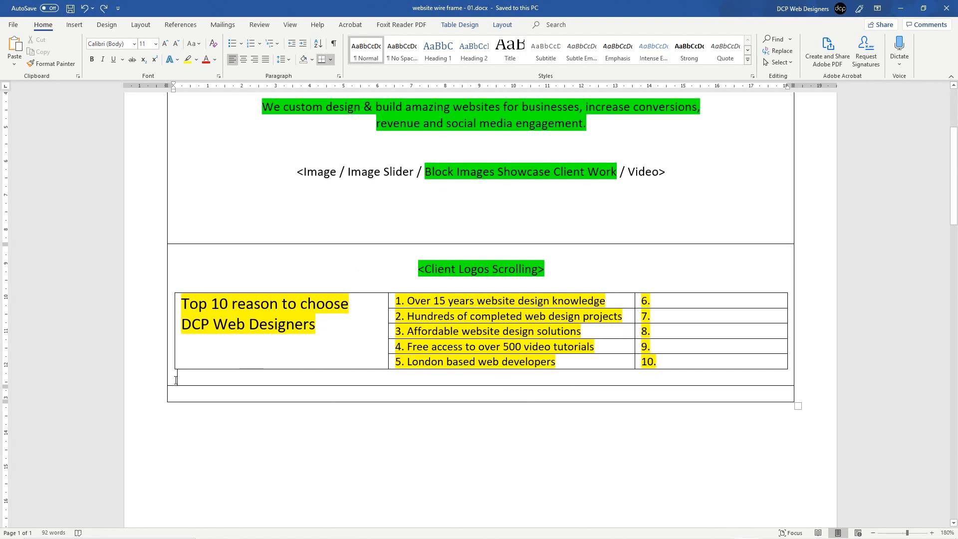
key(BackSpace)
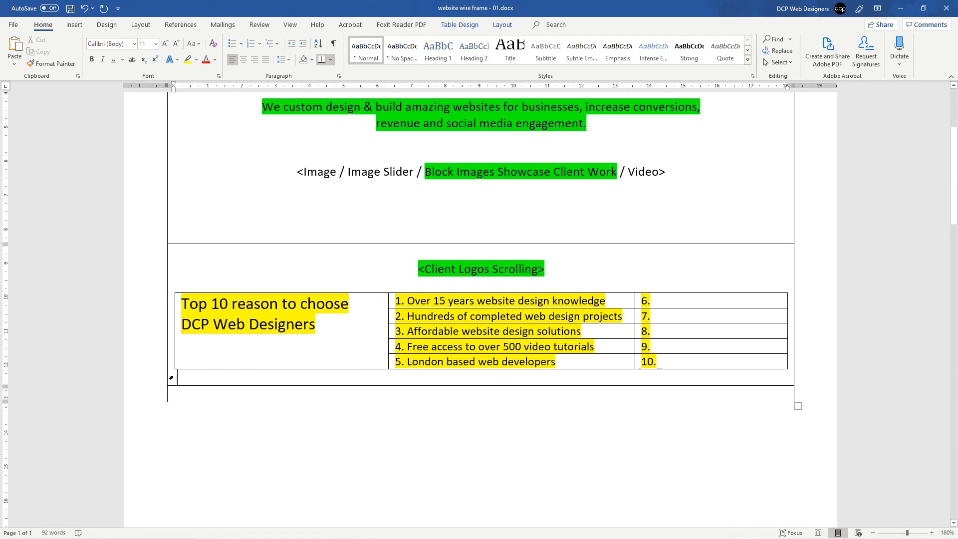
click(167, 380)
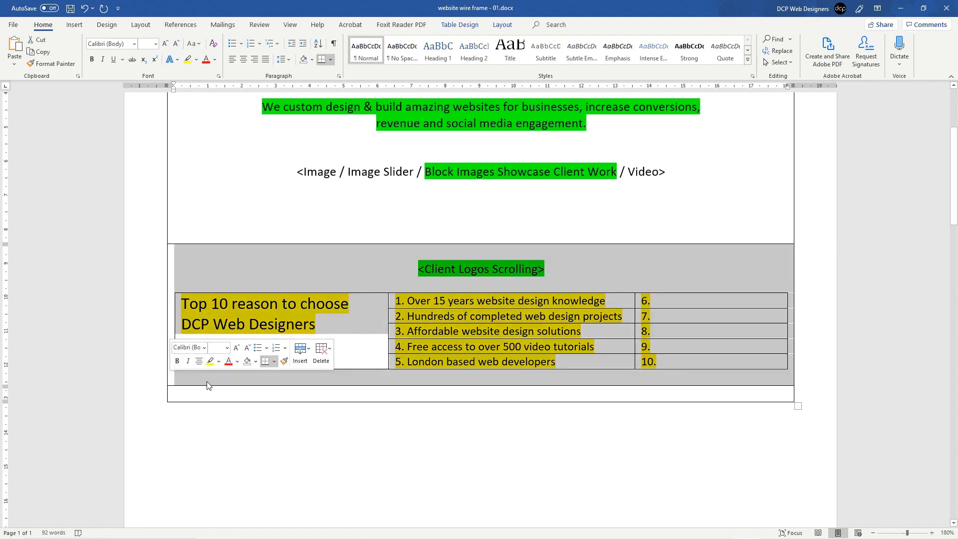
click(194, 379)
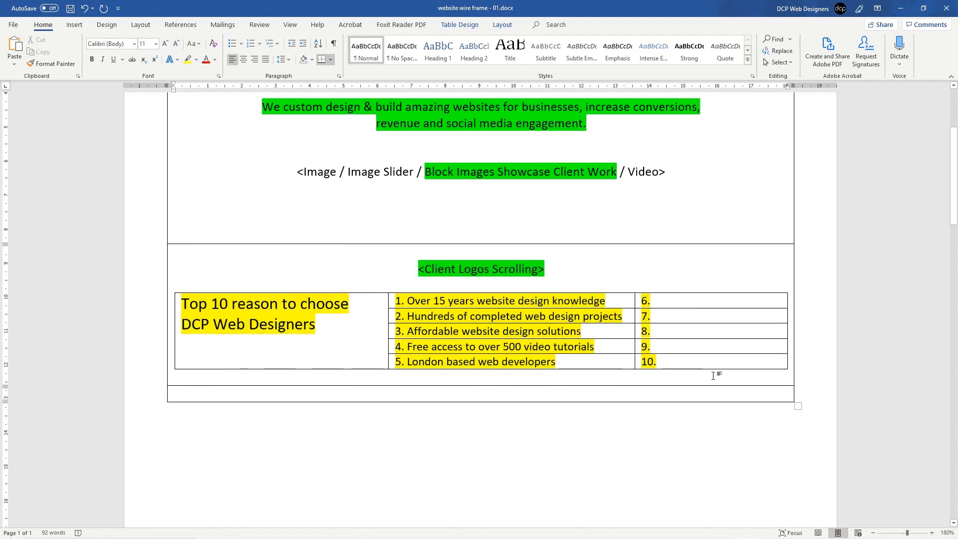
click(361, 395)
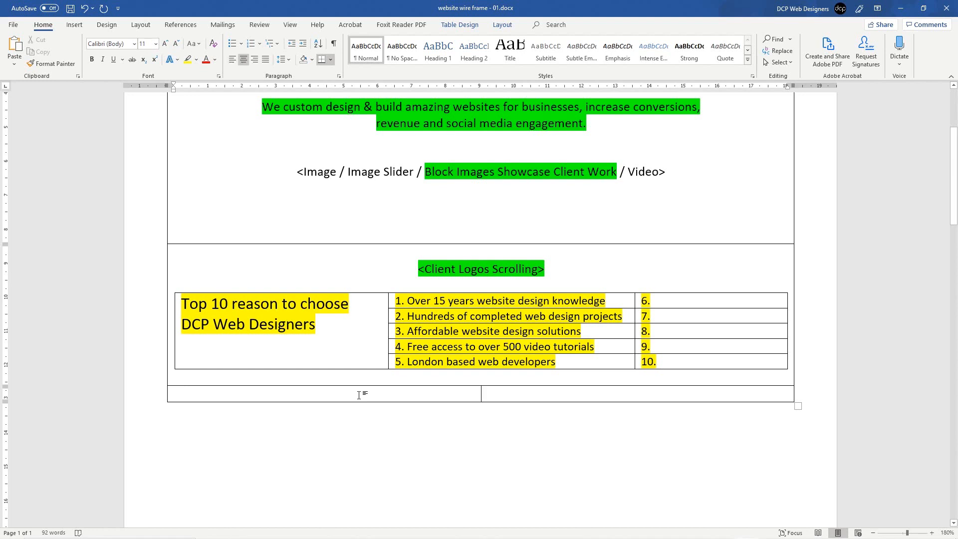
key(ctrl+s)
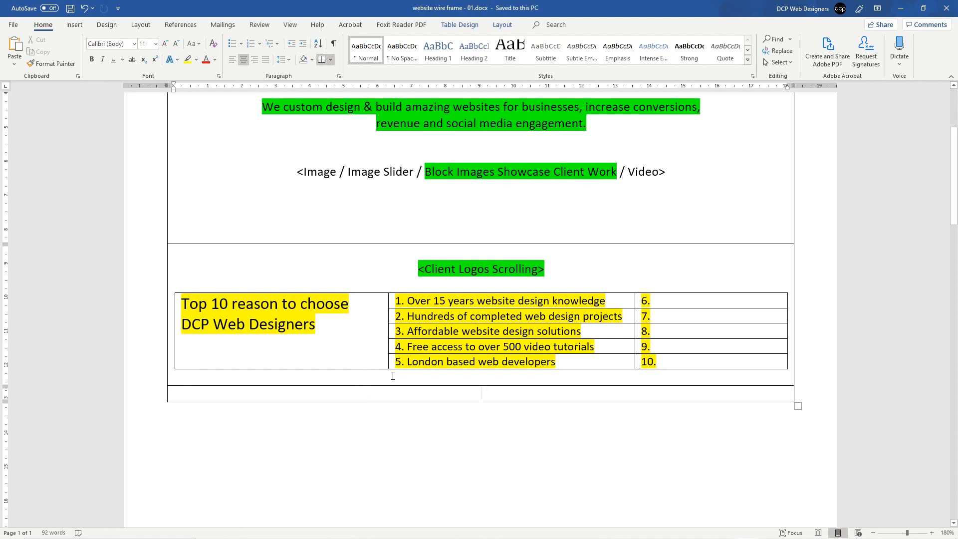
scroll(392, 375, up, 5)
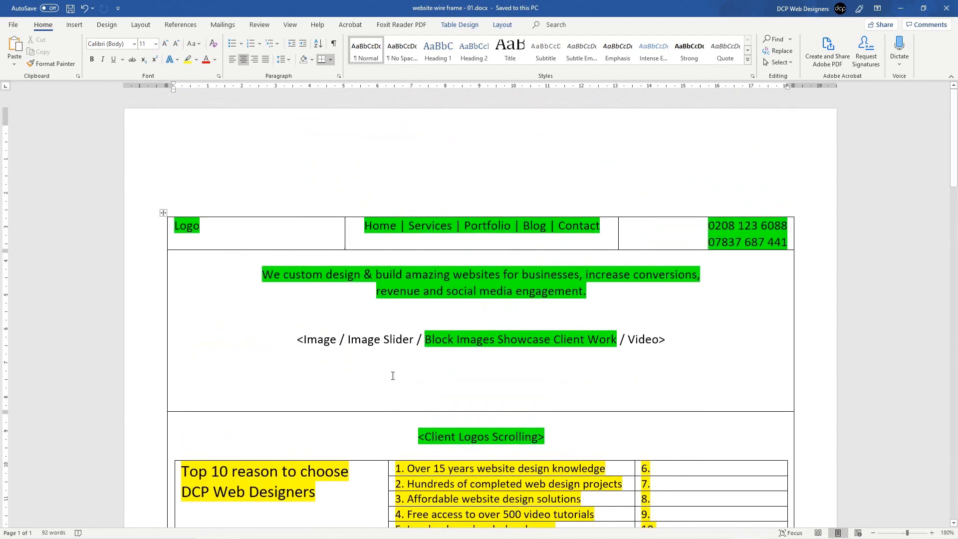
scroll(393, 376, down, 2)
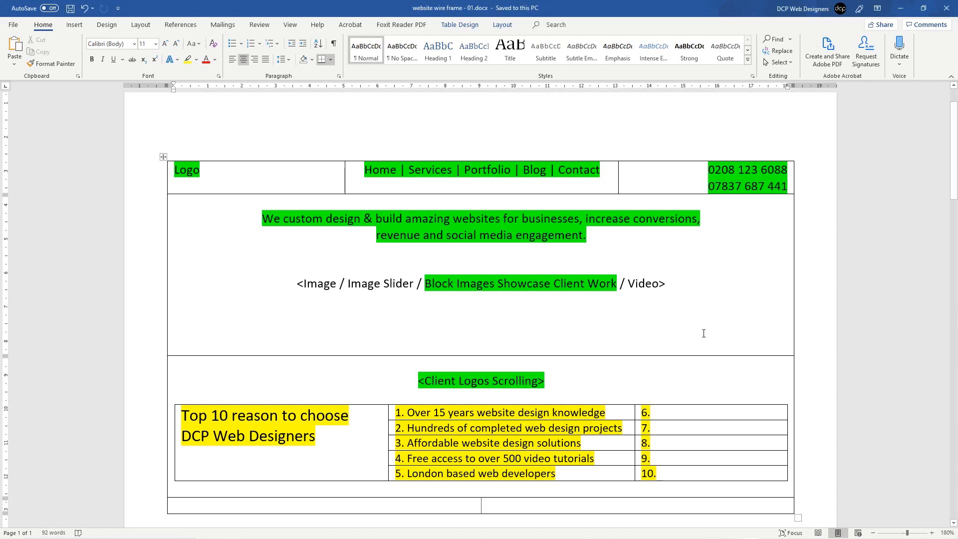
Step: Undo the bottom row split and type 'Web Designers' in the merged cell
scroll(704, 332, down, 5)
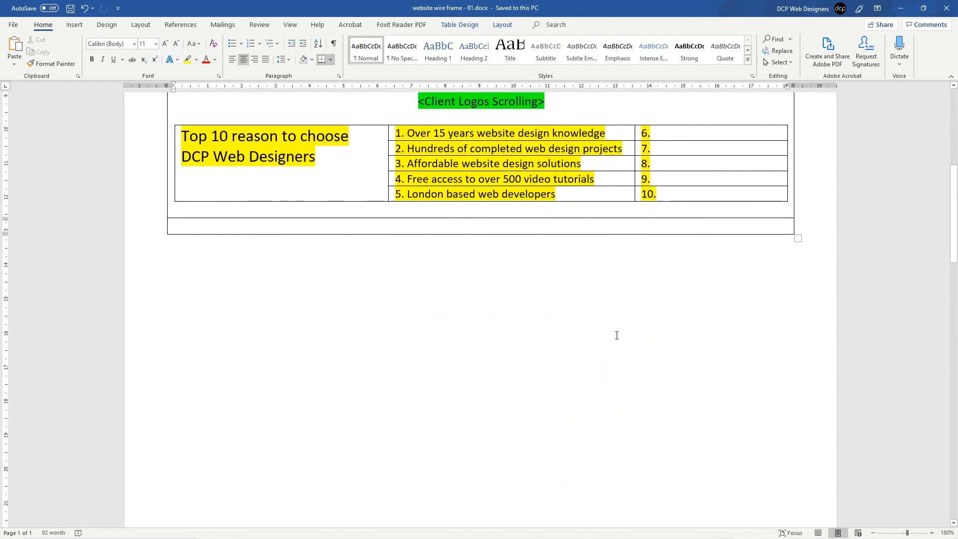
key(ctrl+z)
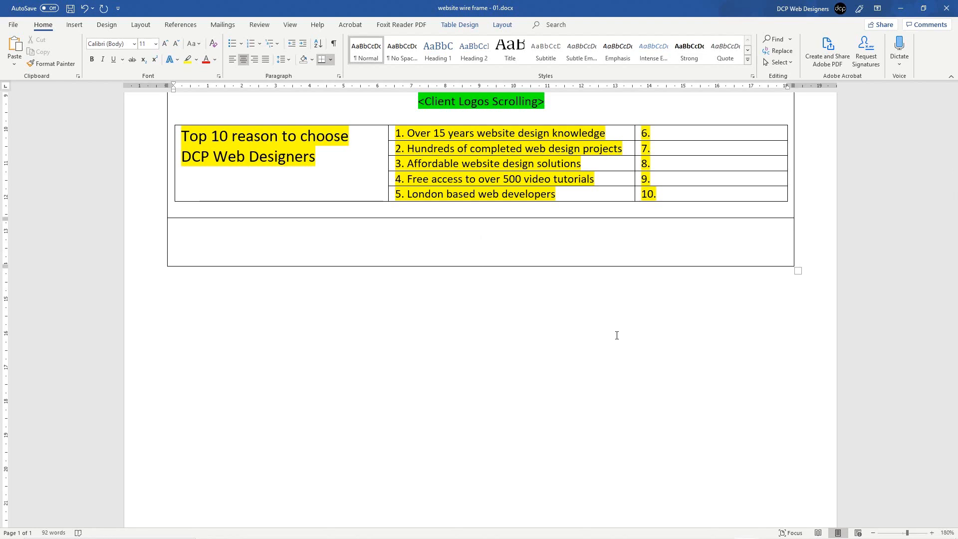
scroll(617, 335, up, 6)
scroll(617, 336, down, 3)
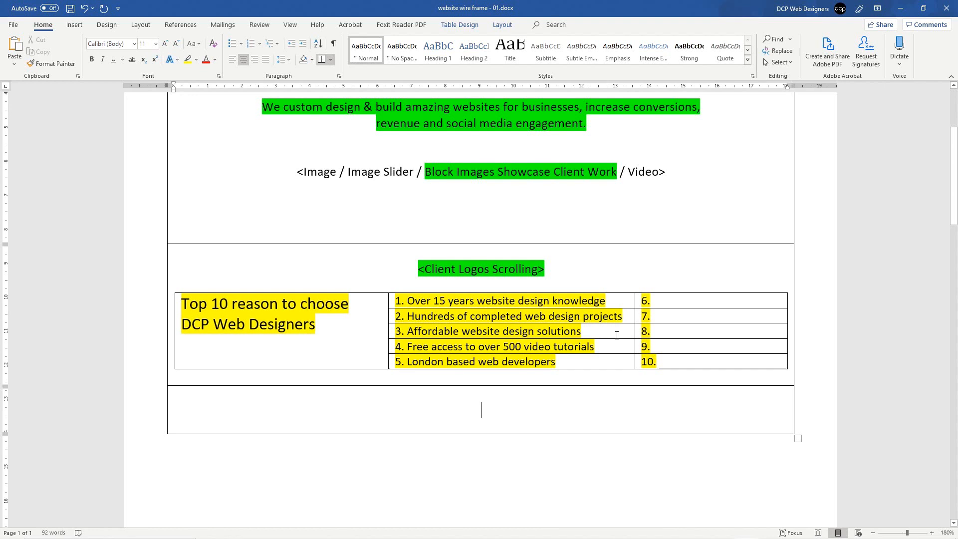
text(Web Designers)
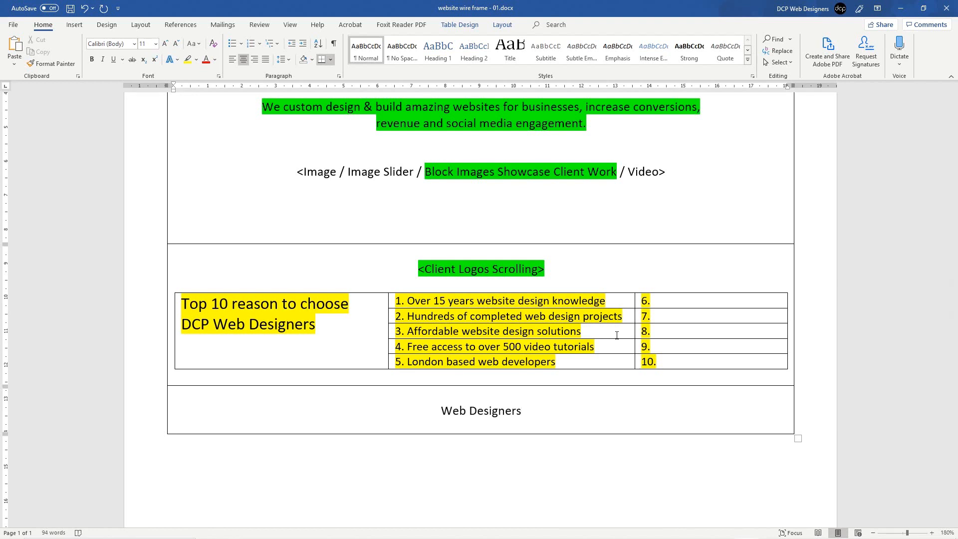
key(Return)
key(Return)
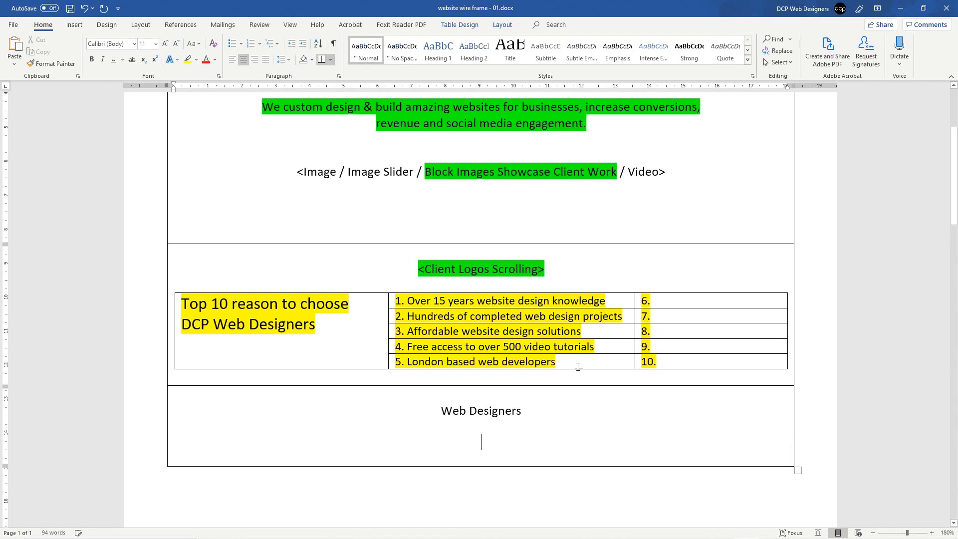
Step: Enlarge the Web Designers heading four Grow Font steps and make it bold
drag(527, 410, 435, 409)
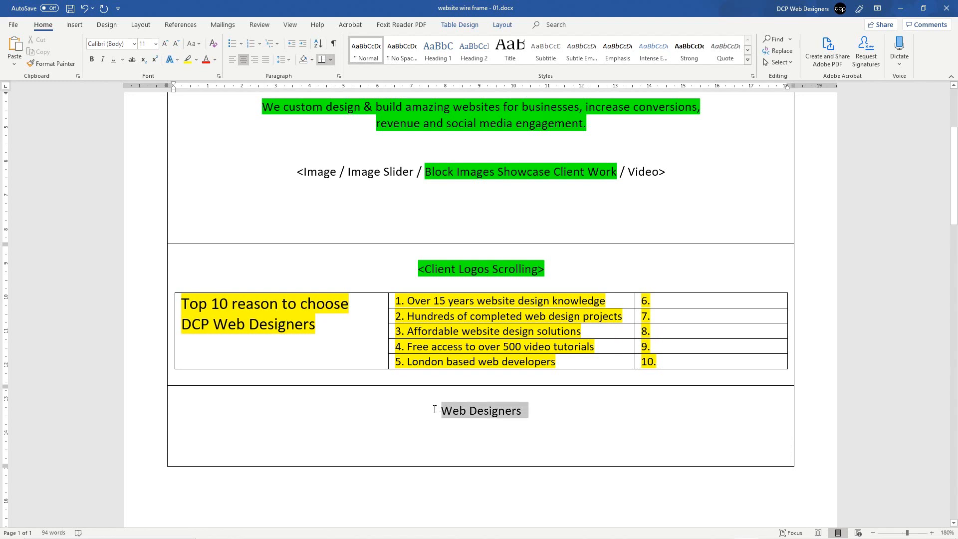
click(165, 46)
click(165, 46)
click(166, 45)
click(166, 46)
click(165, 46)
click(165, 46)
key(ctrl+b)
click(166, 47)
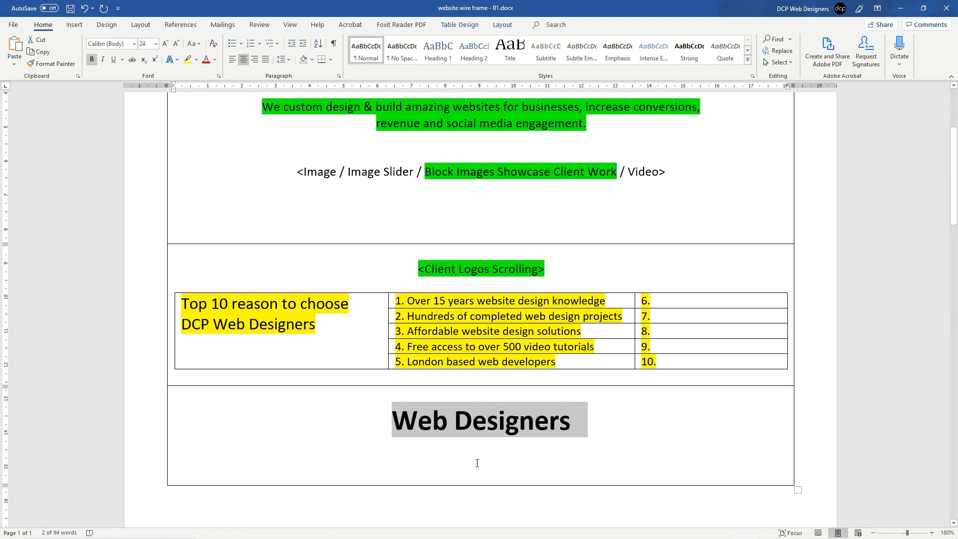
click(506, 447)
drag(393, 420, 569, 422)
click(567, 432)
Step: Paste the tagline 'Web design solutions to help your business grow' below the heading and bold it
click(502, 448)
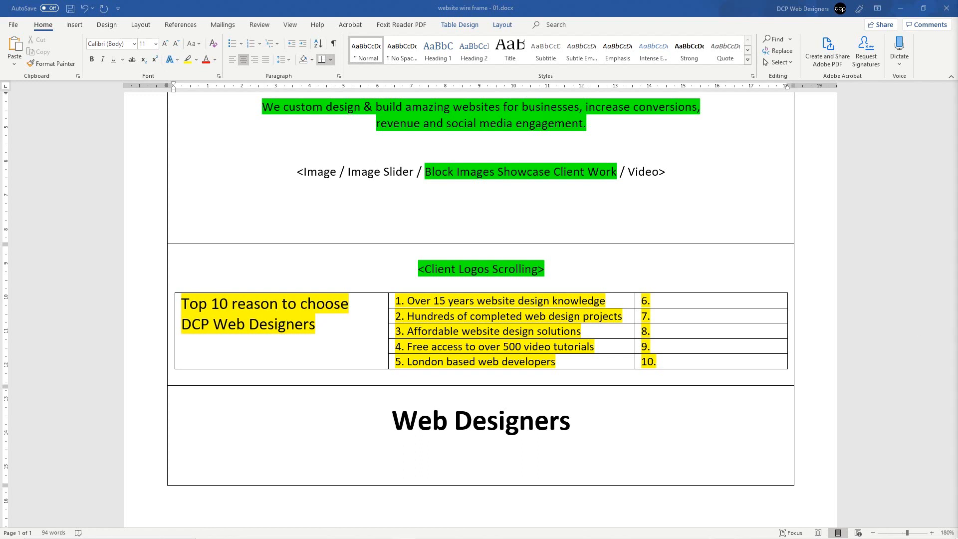
click(489, 449)
text(Web design solutions to help your business grow)
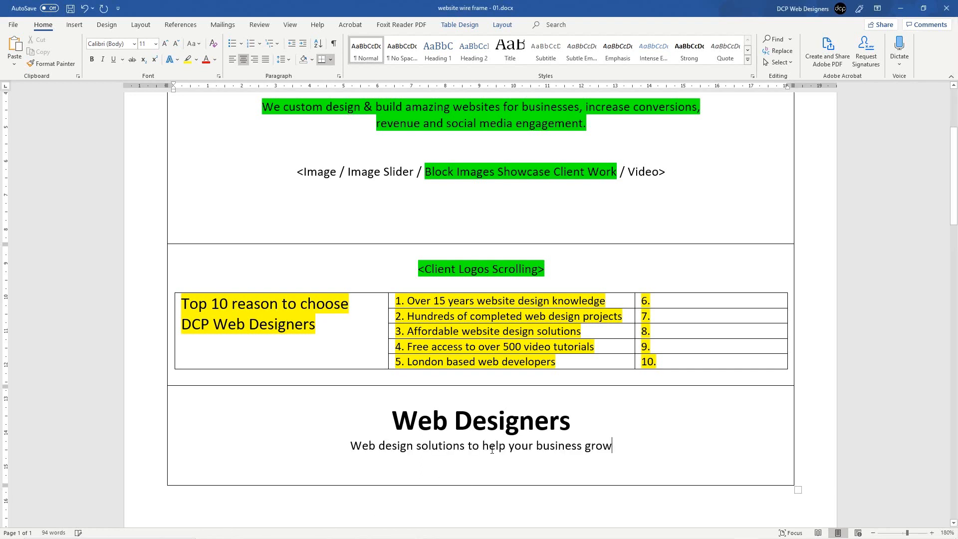
drag(351, 446, 618, 444)
key(ctrl+b)
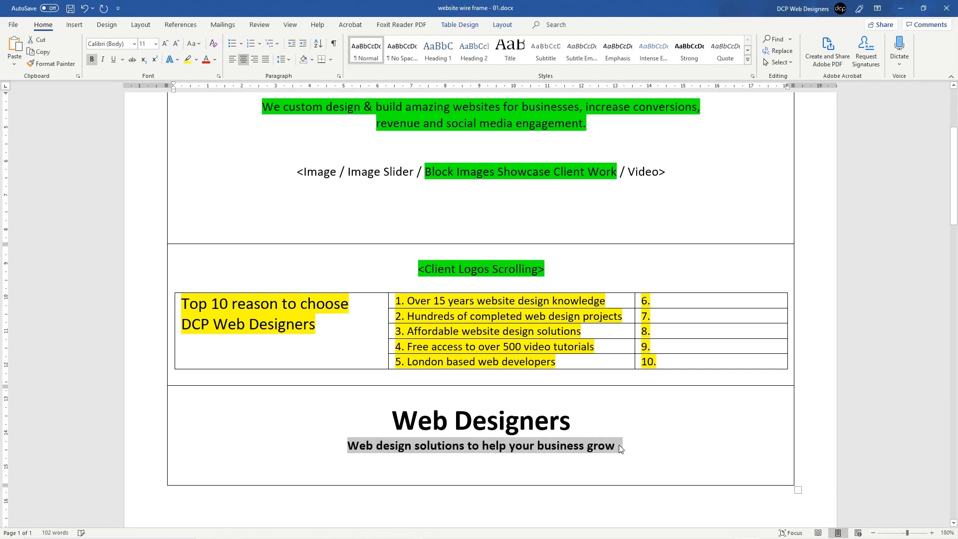
click(513, 475)
drag(348, 445, 622, 446)
click(621, 447)
scroll(397, 433, up, 3)
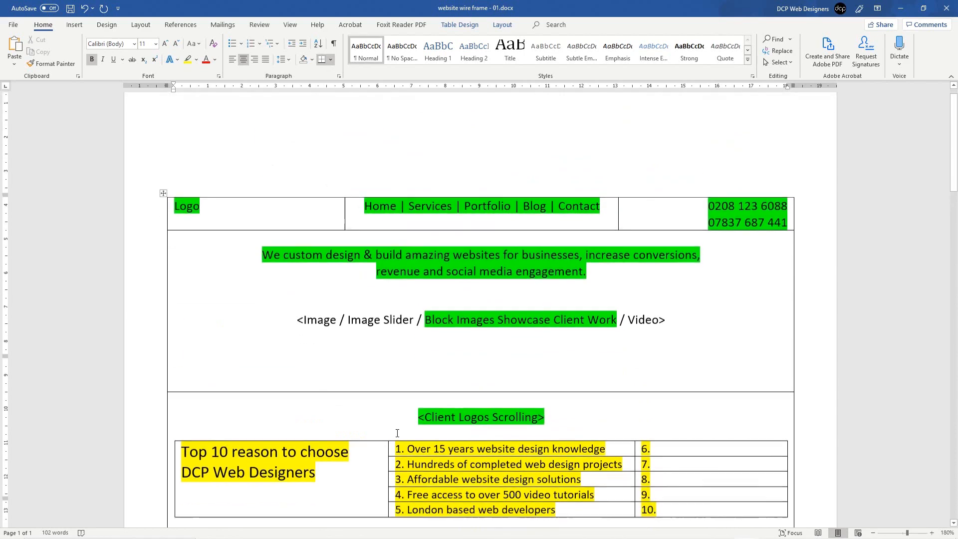
Step: Select and review the Web Designers heading, tagline and first Top 10 reasons rows
scroll(456, 357, down, 5)
drag(393, 310, 586, 310)
drag(392, 310, 589, 310)
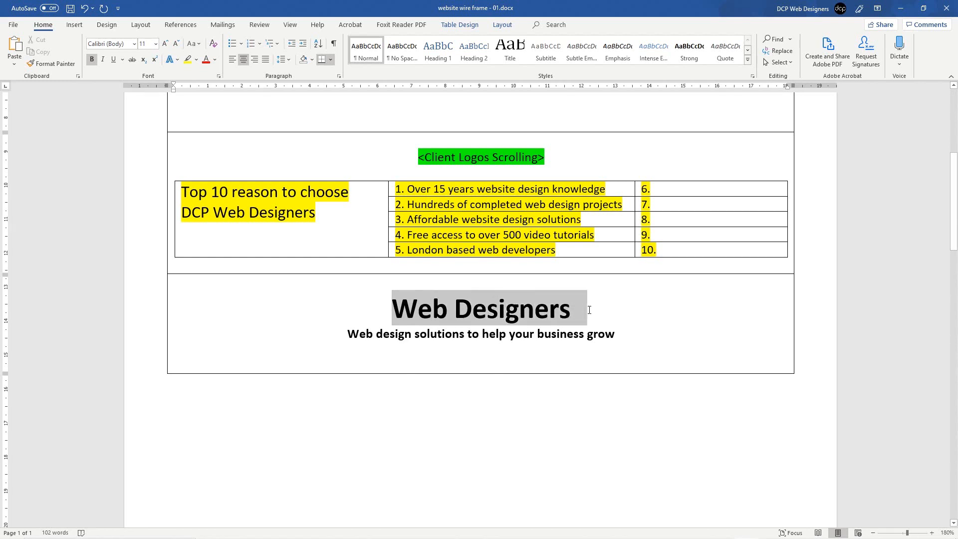
click(472, 334)
drag(541, 338, 551, 337)
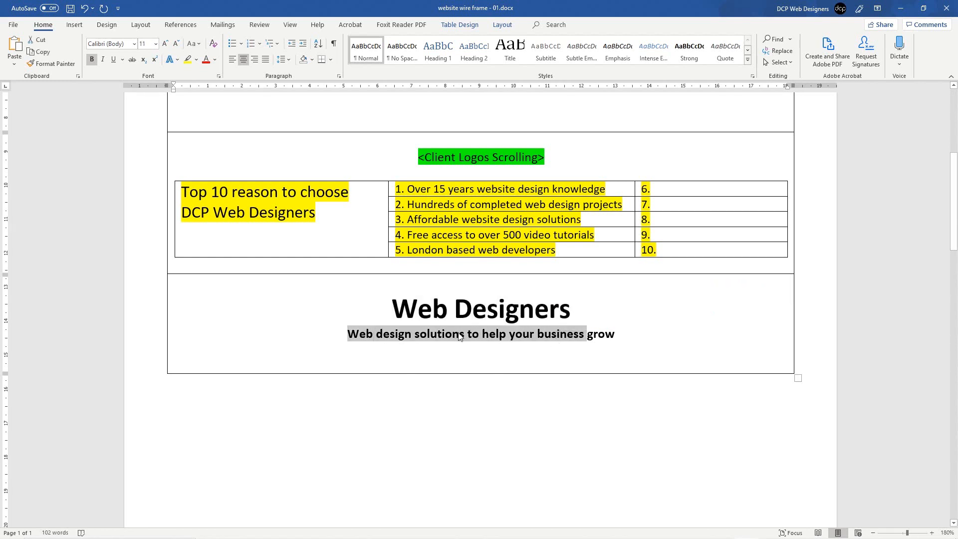
click(456, 333)
drag(394, 310, 550, 312)
drag(348, 334, 615, 334)
click(487, 310)
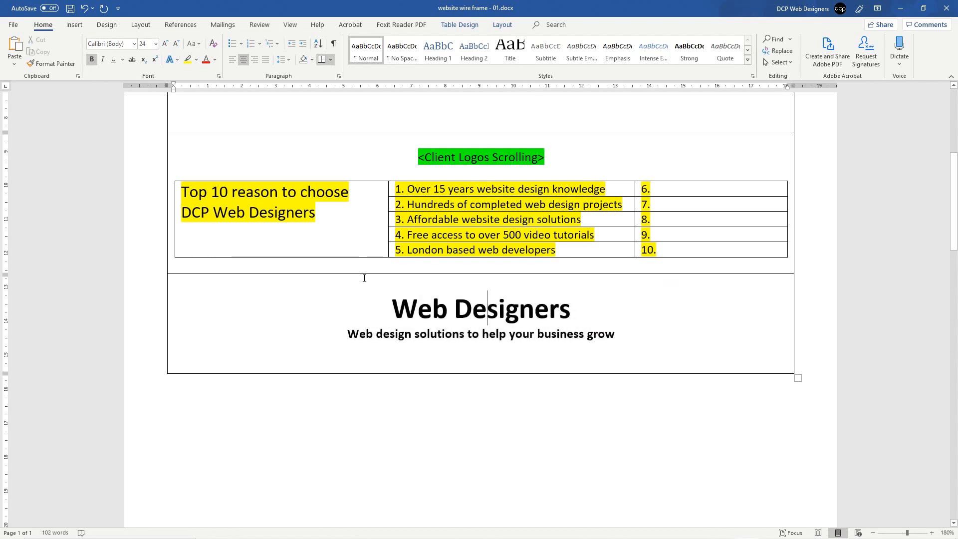
drag(399, 189, 656, 238)
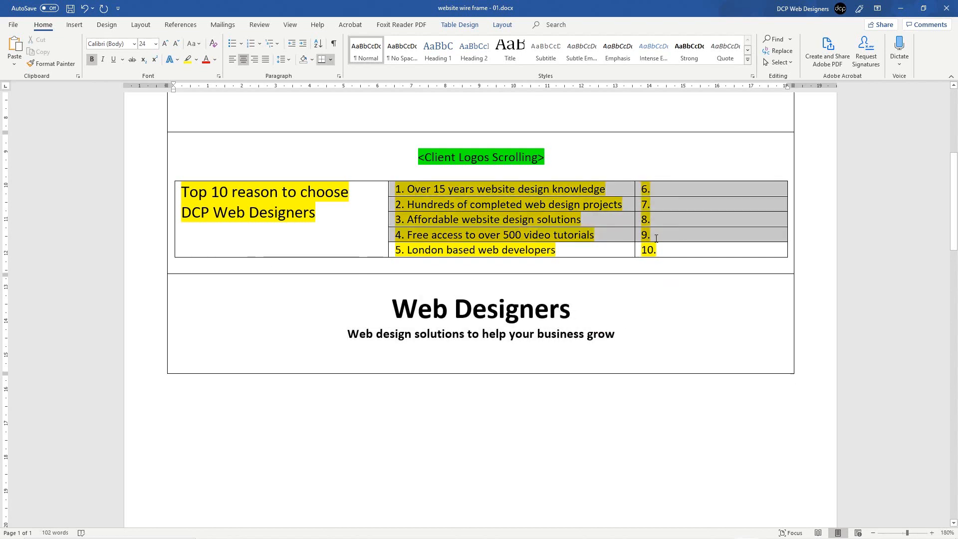
click(355, 230)
drag(407, 189, 587, 187)
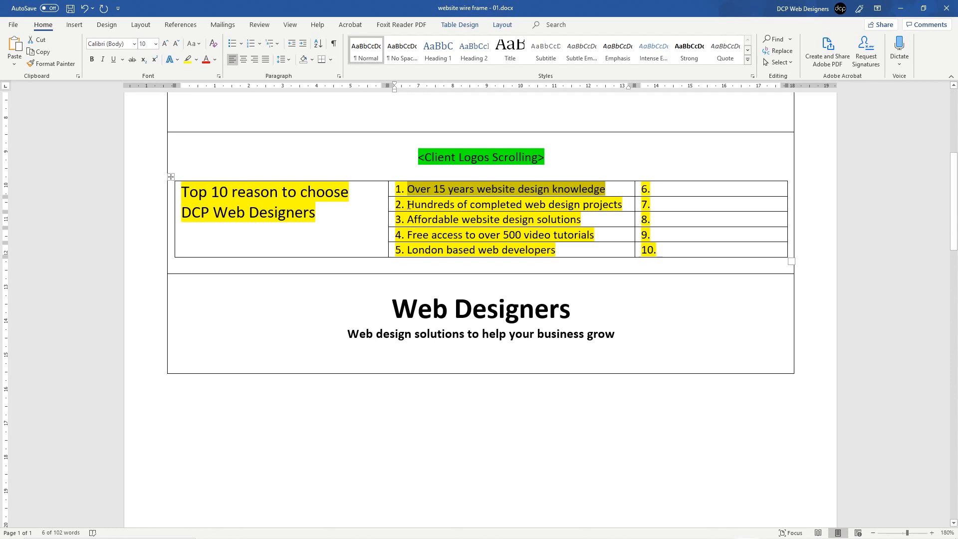
drag(408, 205, 622, 205)
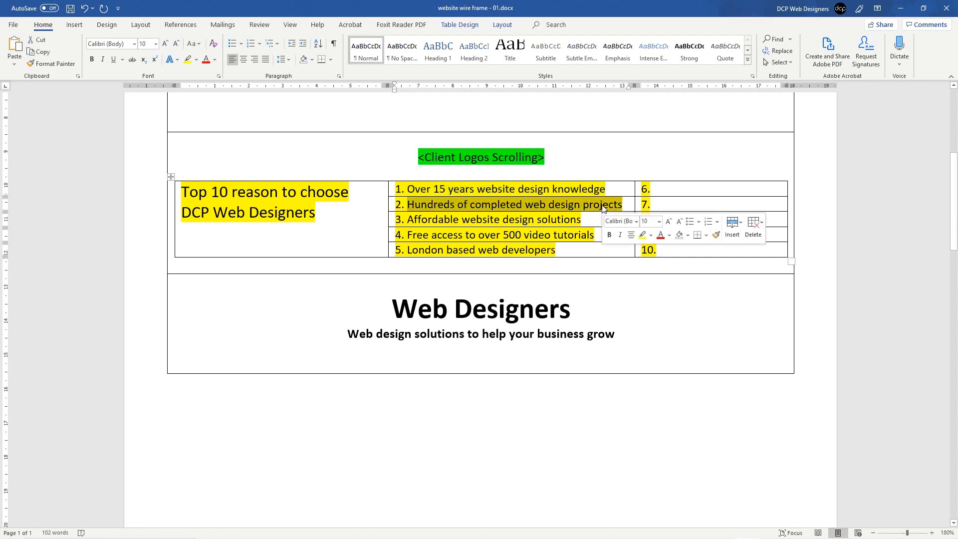
click(441, 238)
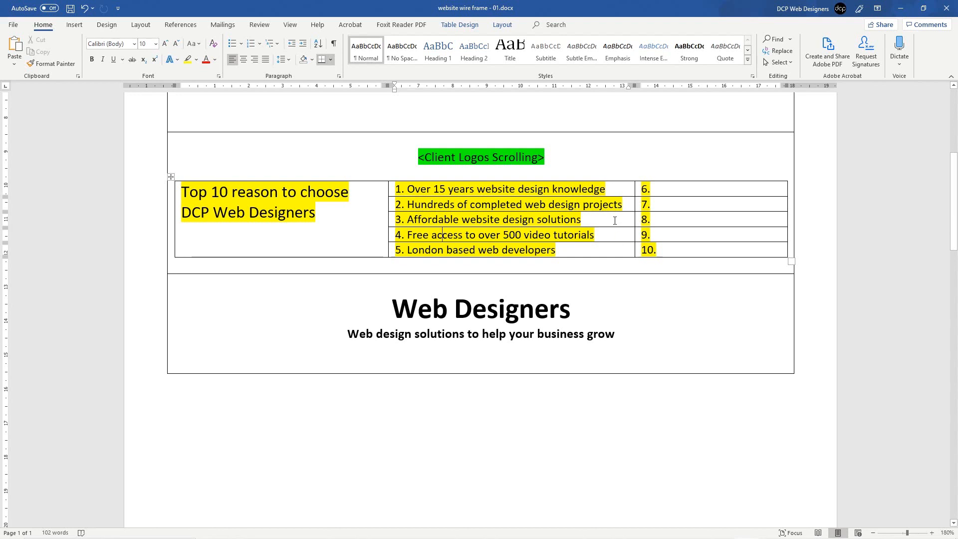
Step: Add an empty line under the tagline, save, and add a new row below Web Designers
click(448, 357)
key(Return)
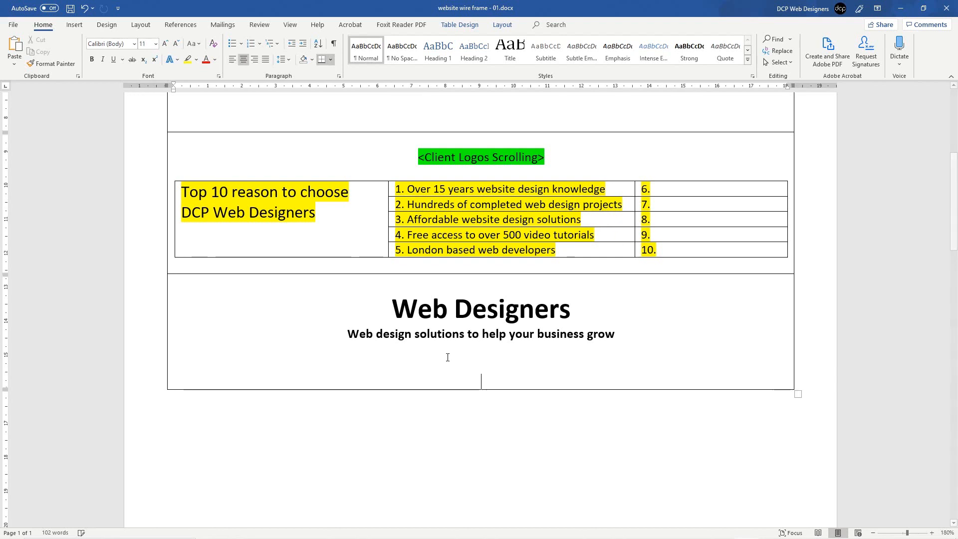
key(ctrl+s)
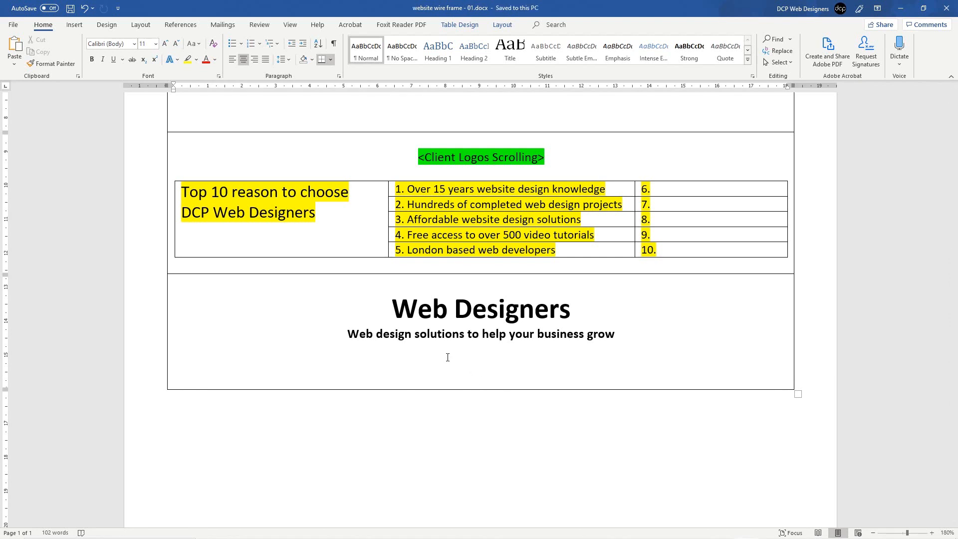
drag(347, 333, 623, 334)
click(559, 348)
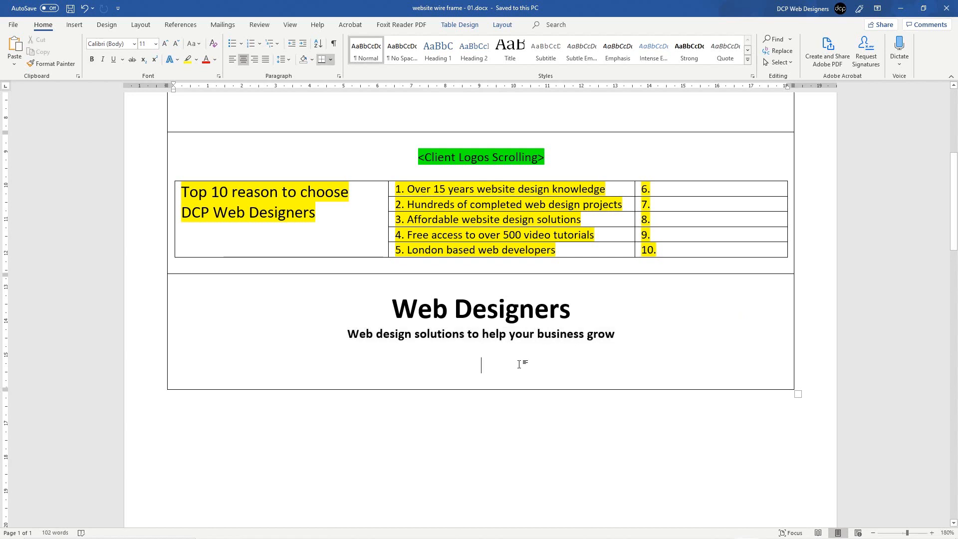
key(Tab)
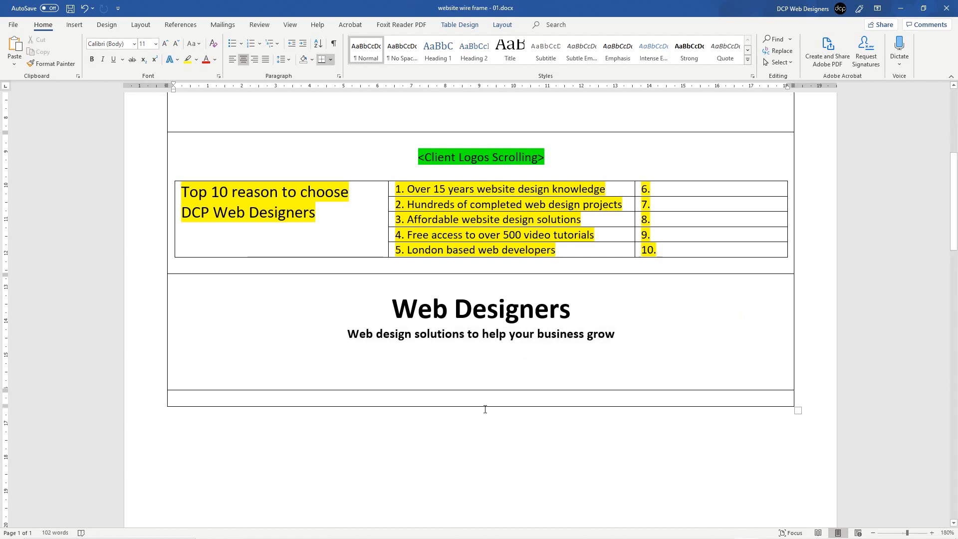
click(480, 360)
Step: Move the Top 10 table's column borders left, narrowing the heading and reasons columns
drag(388, 210, 362, 211)
drag(633, 199, 609, 201)
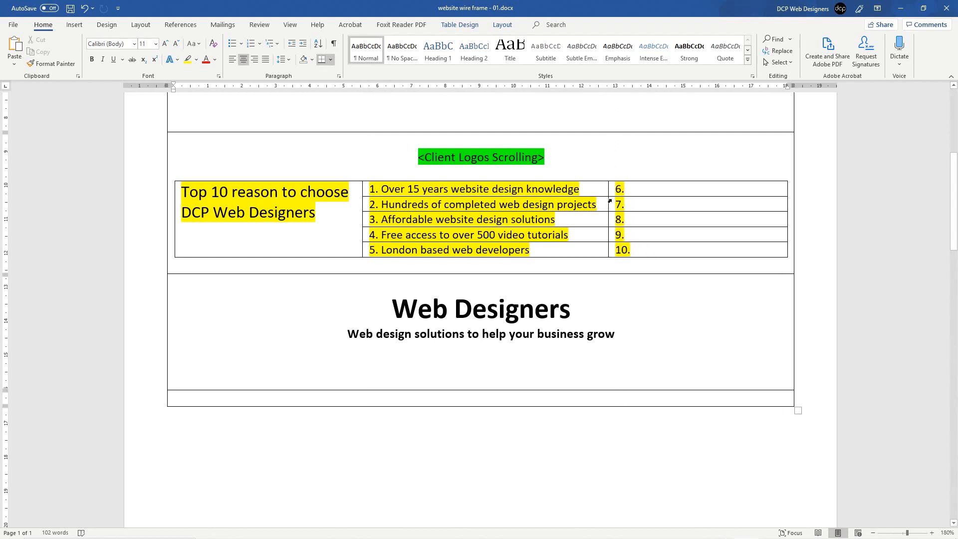
click(609, 201)
click(610, 201)
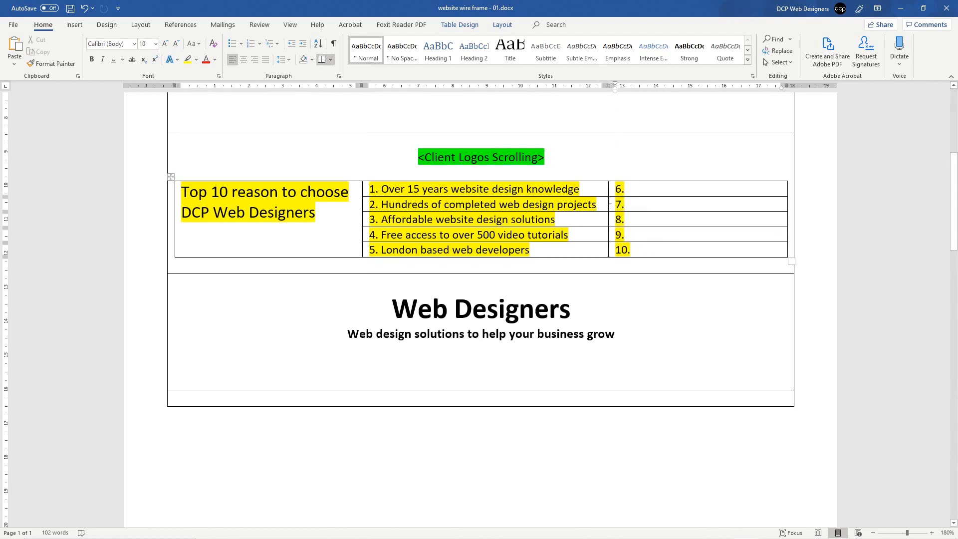
drag(606, 200, 603, 200)
key(ctrl+z)
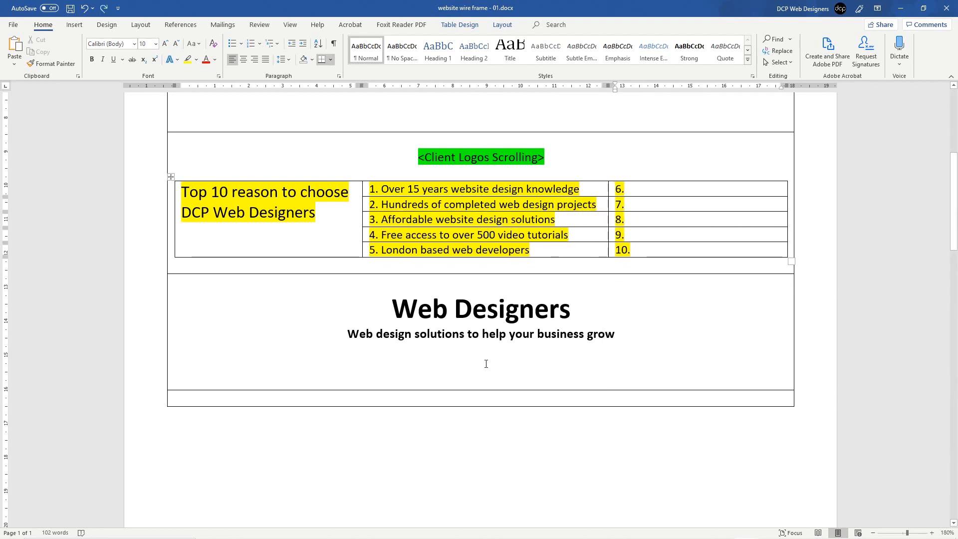
click(485, 364)
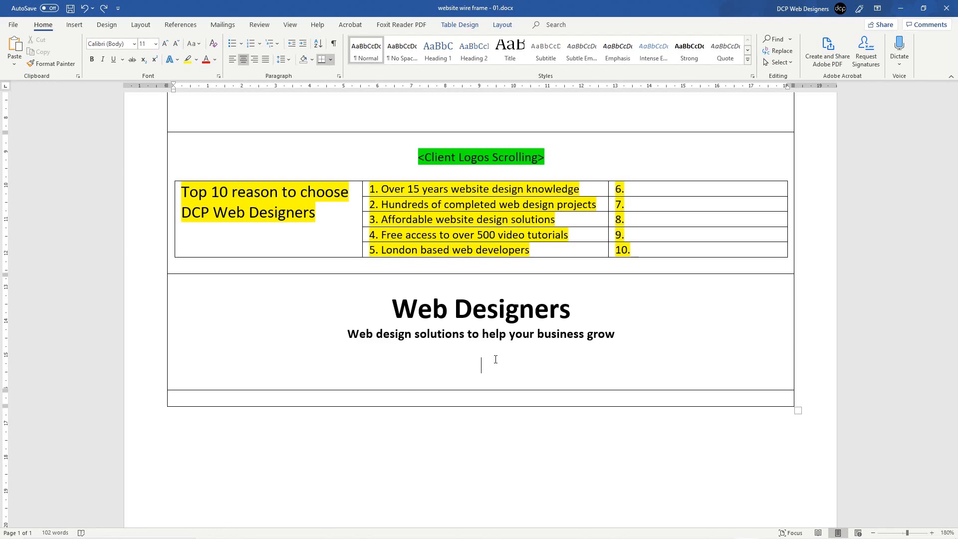
Step: Check the Services link in the navigation cell, then place the insertion point below the tagline
scroll(496, 359, up, 5)
click(423, 221)
drag(409, 223, 450, 224)
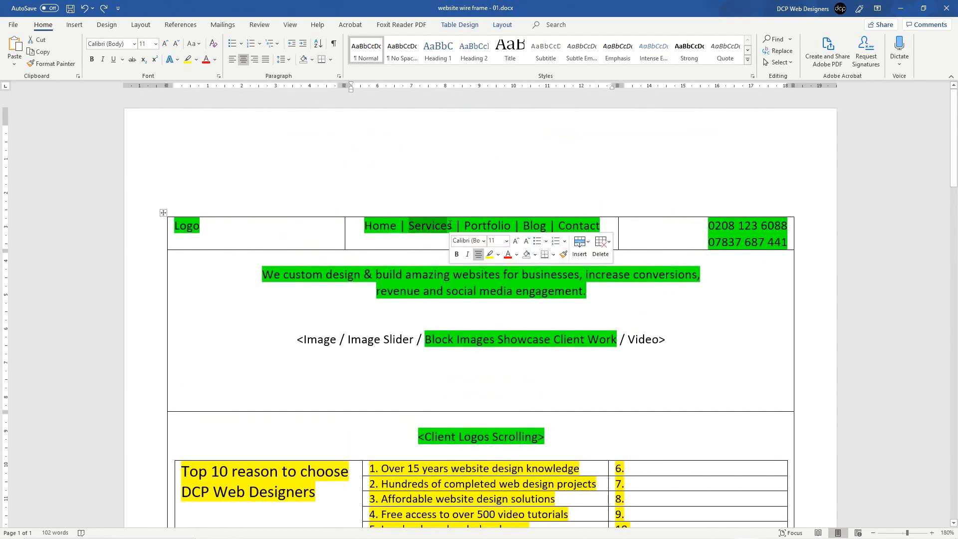
click(450, 225)
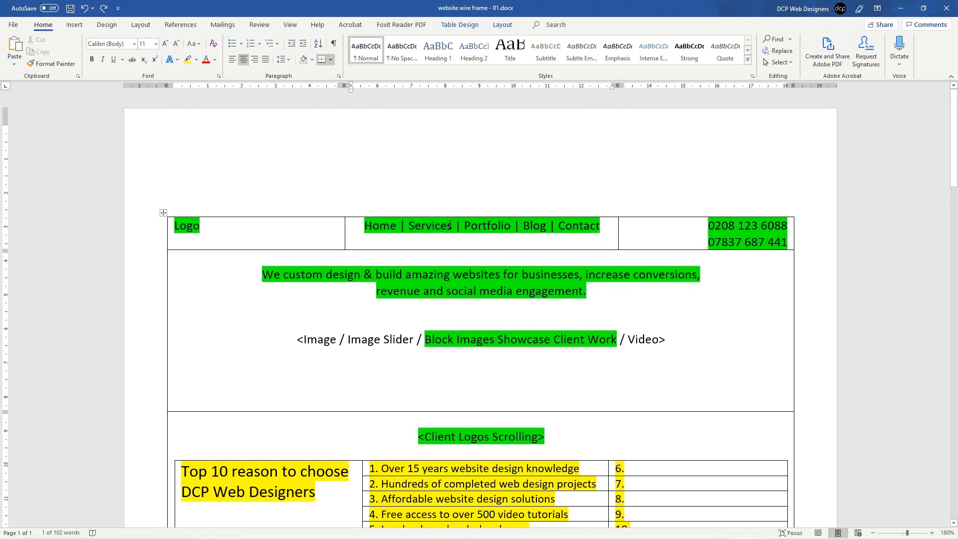
drag(452, 224, 408, 225)
click(437, 225)
scroll(497, 327, down, 6)
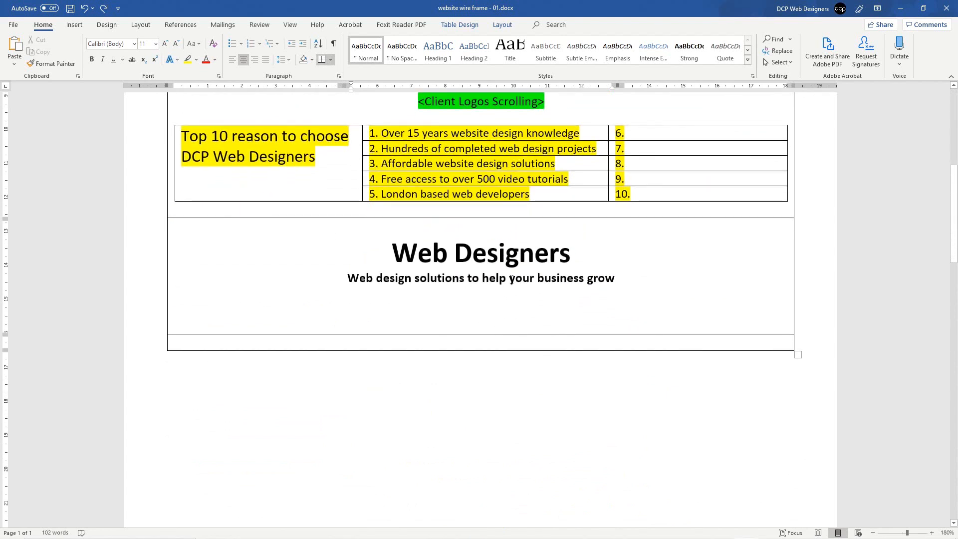
click(477, 304)
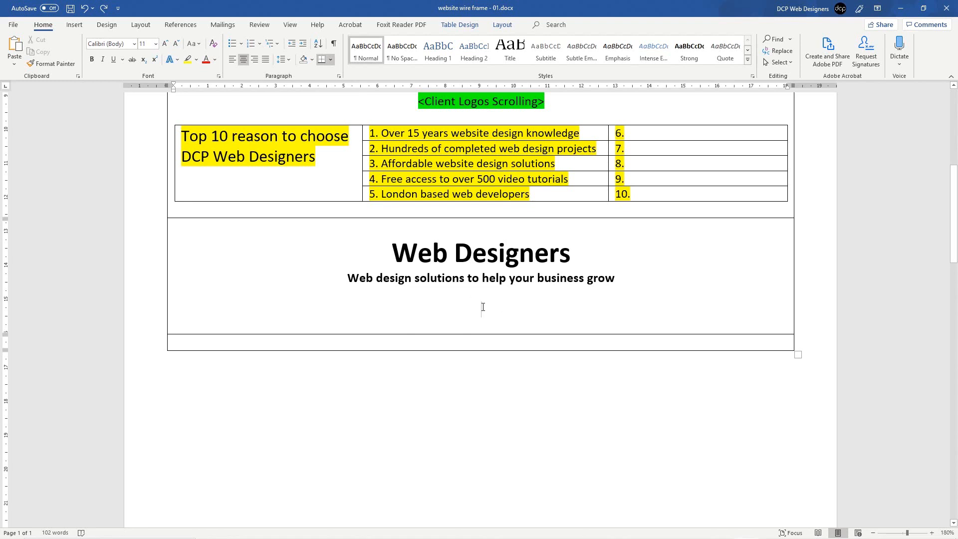
Step: Insert a three-column, one-row table below the tagline
click(75, 25)
click(85, 49)
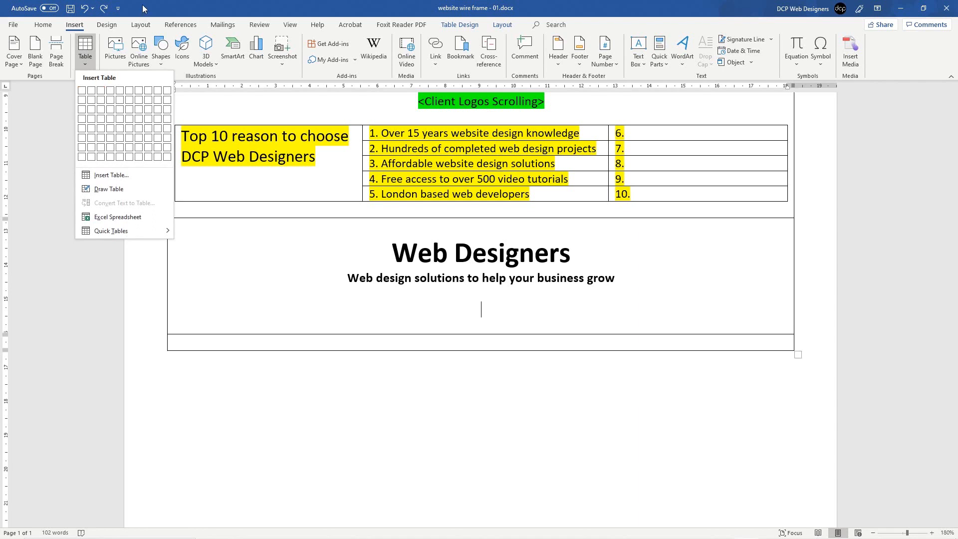
click(85, 48)
click(85, 50)
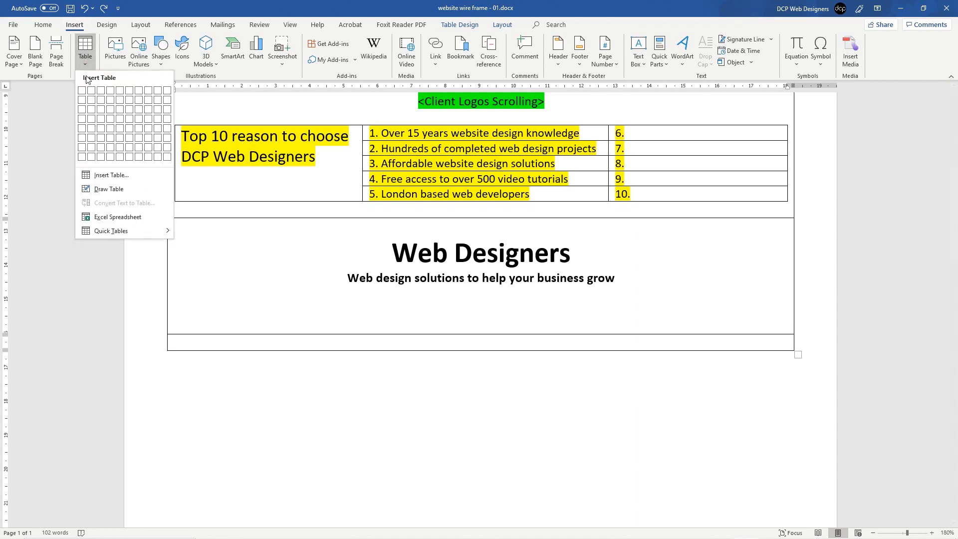
click(110, 91)
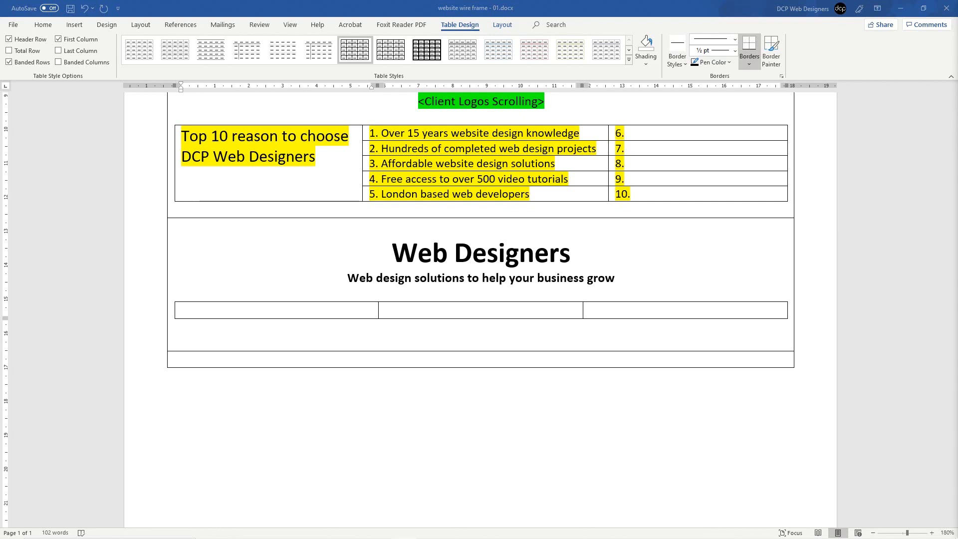
Step: Fill the cells with Business, Ecommerce and Lead Generation Website Design, then add a second row
click(293, 312)
text(Business Website Design)
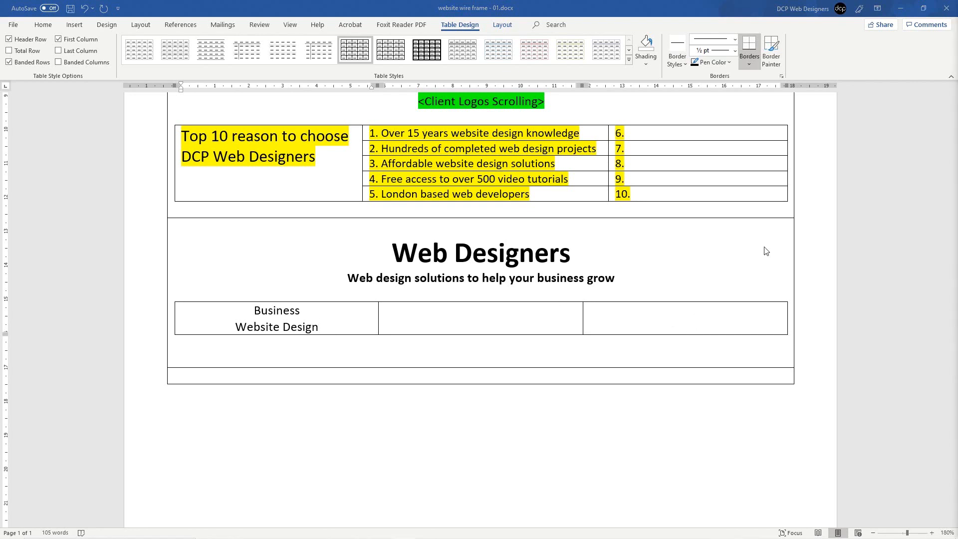
click(495, 311)
text(Ecommerce Website Design)
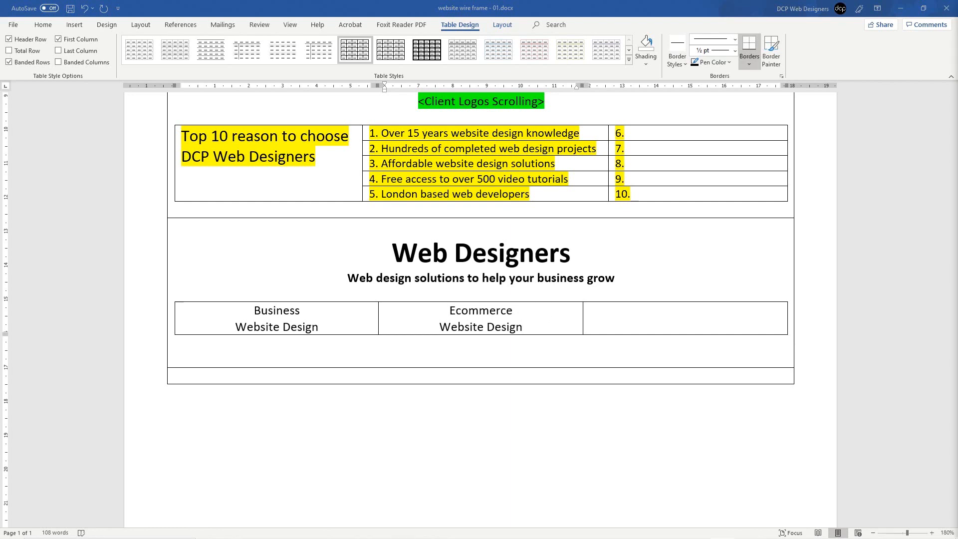
click(671, 311)
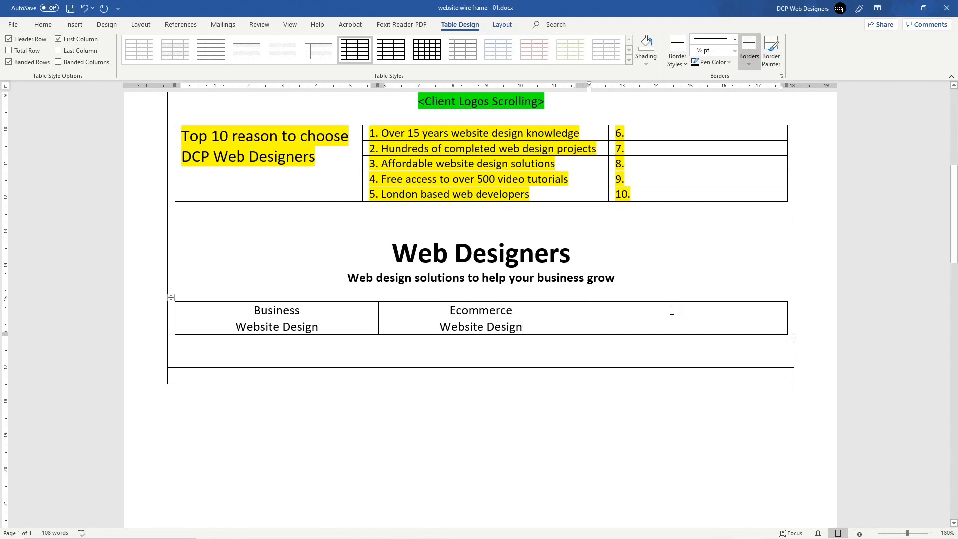
text(Lead Generation Website Design)
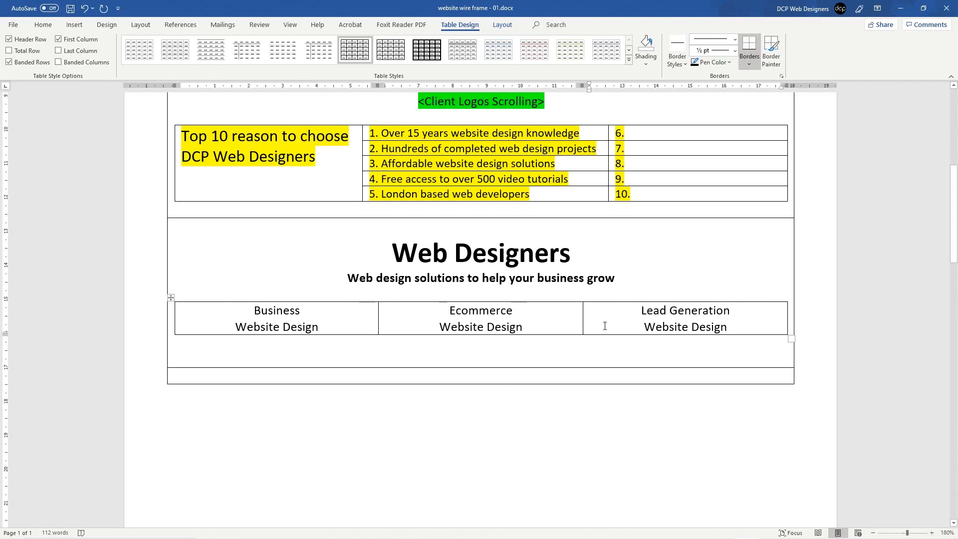
key(Tab)
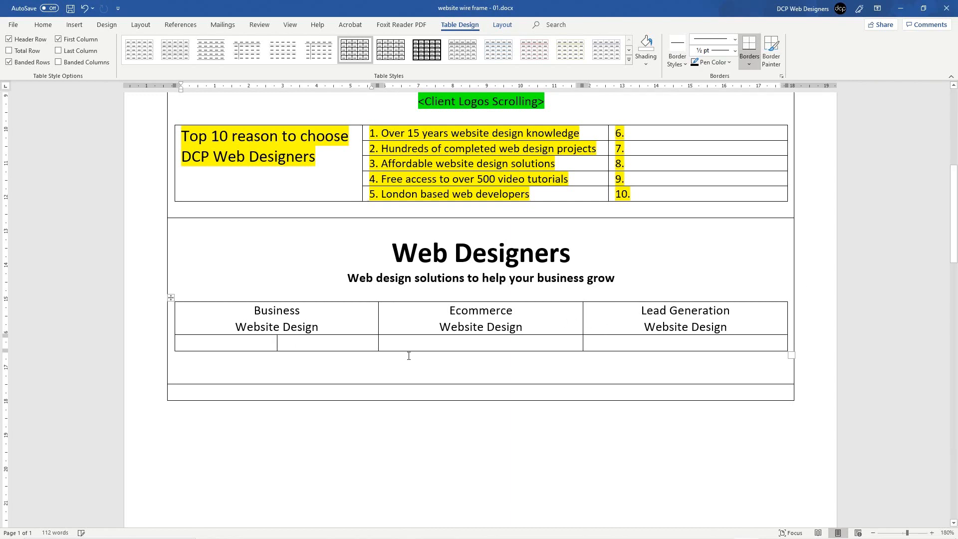
Step: Make the Business, Ecommerce and Lead Generation headings bold and enlarge them to 14 pt
drag(315, 342, 620, 343)
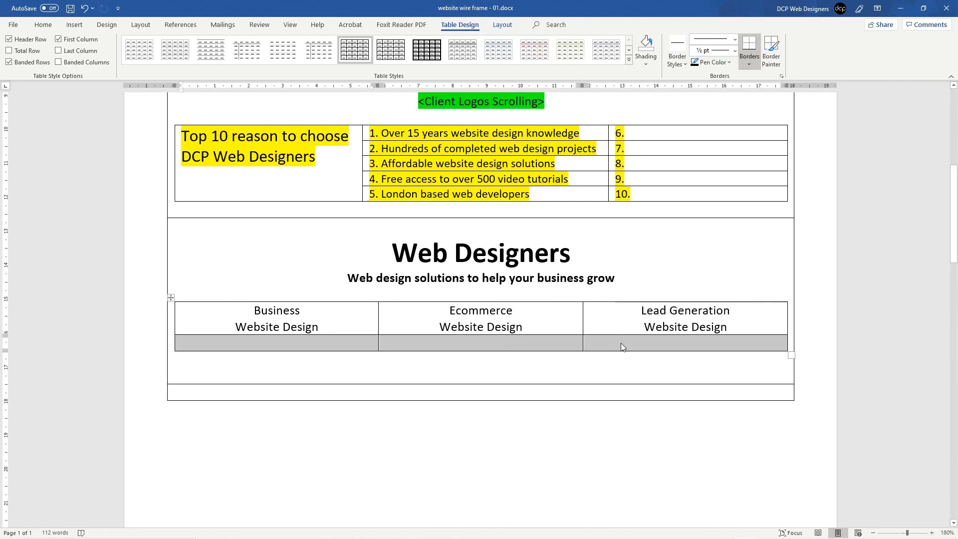
click(622, 344)
click(167, 324)
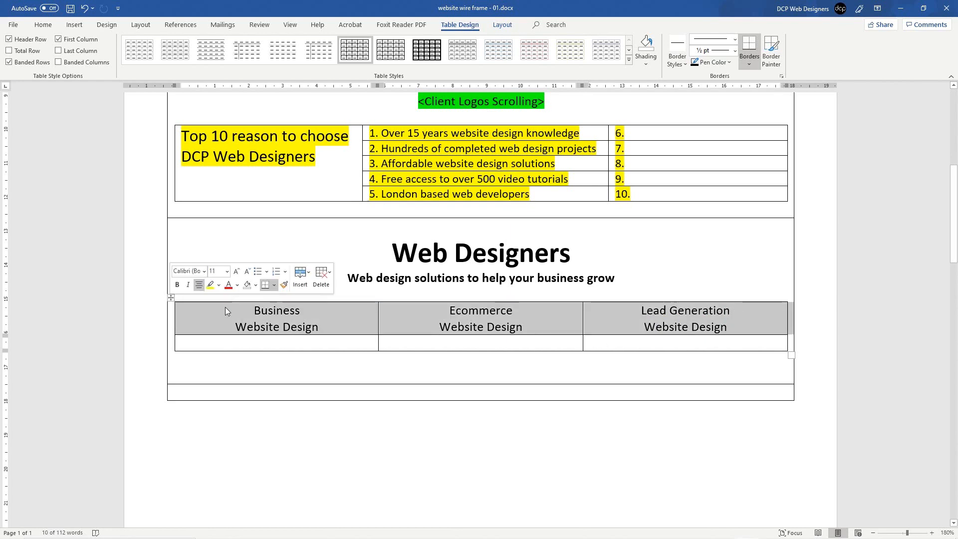
click(43, 25)
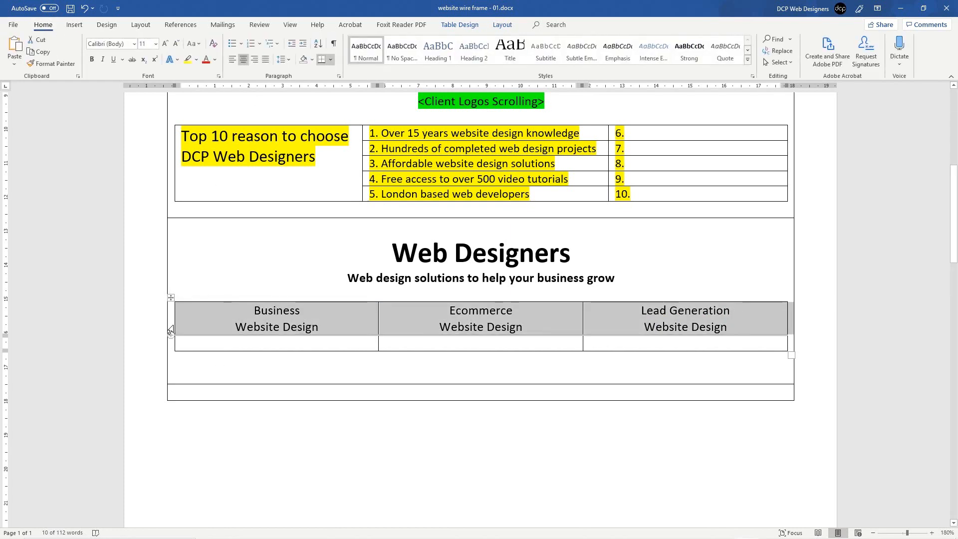
click(92, 59)
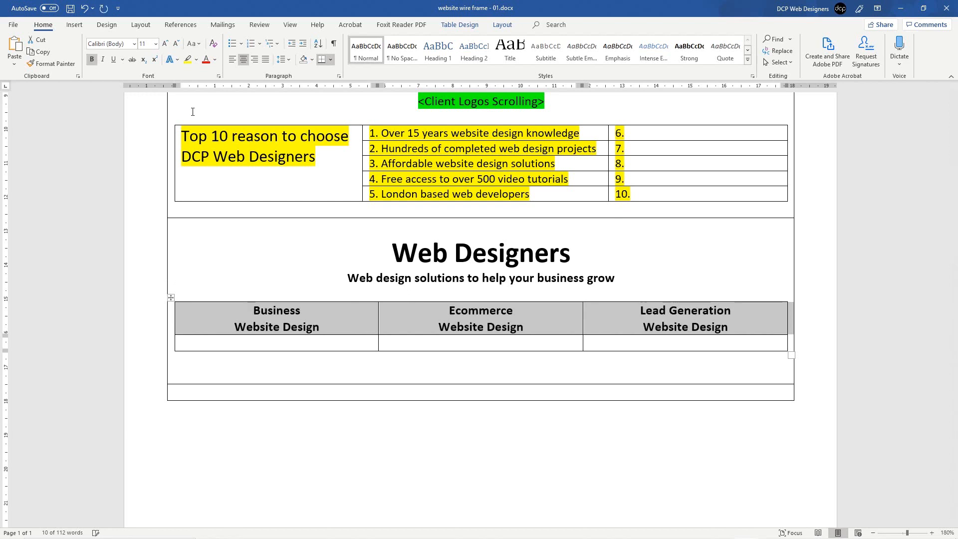
click(175, 44)
click(165, 44)
click(165, 44)
click(165, 44)
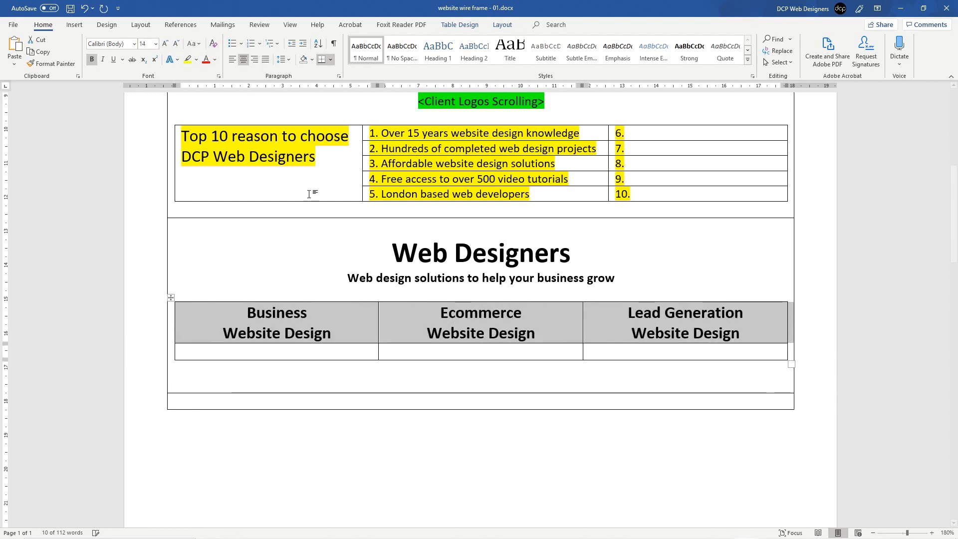
click(481, 351)
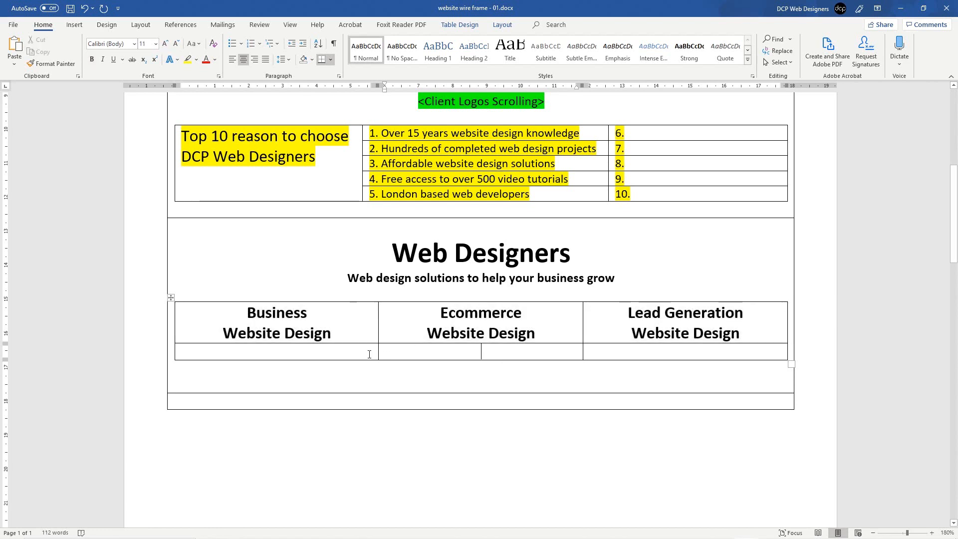
click(349, 350)
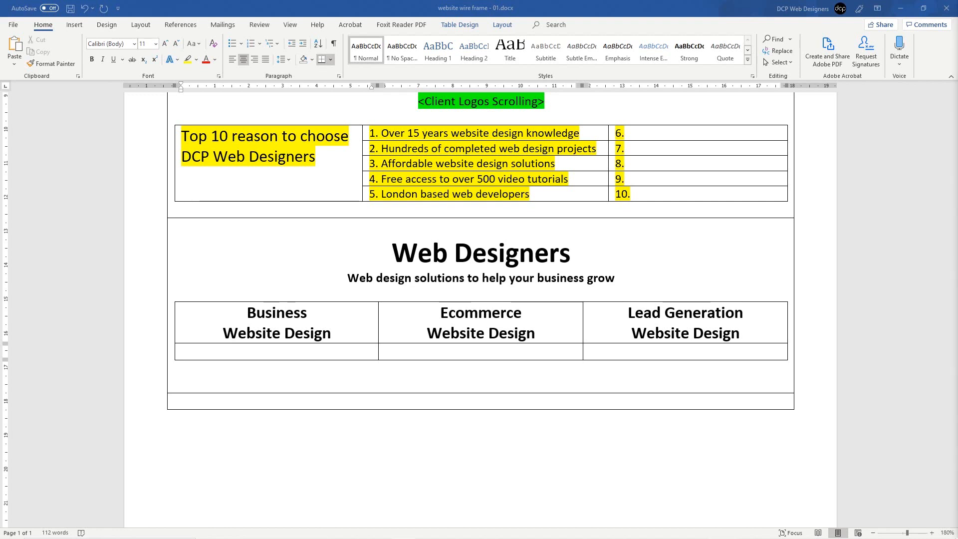
click(293, 350)
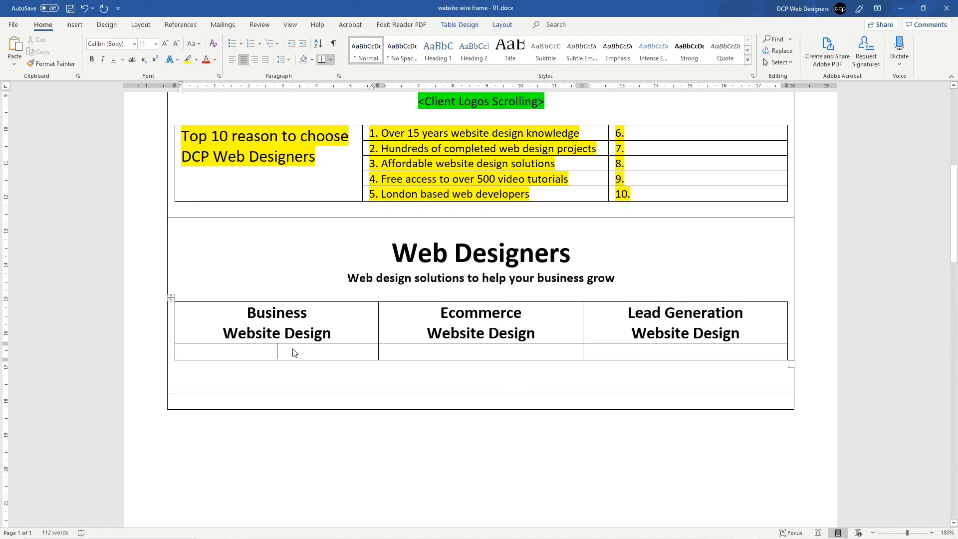
Step: Paste a description under each service heading, set that row to 10 pt, and add another row
text(Get an amazing website for your small business or corporate organisation.)
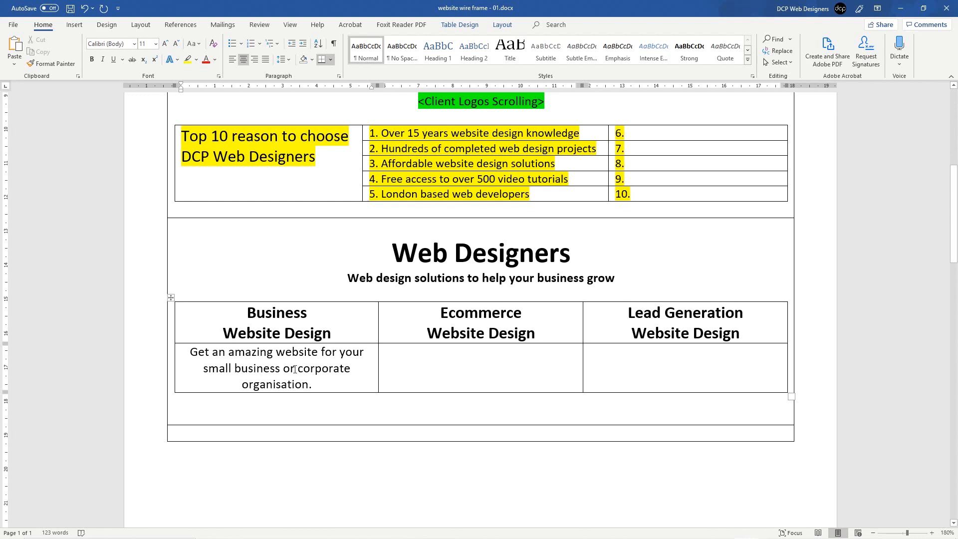
click(502, 374)
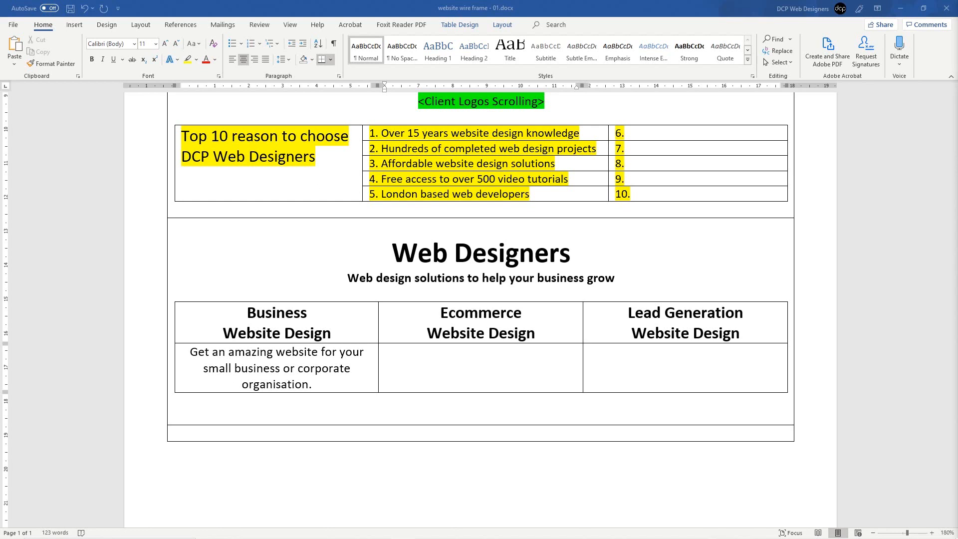
text(Start selling products online using a powerful website shopping solution.)
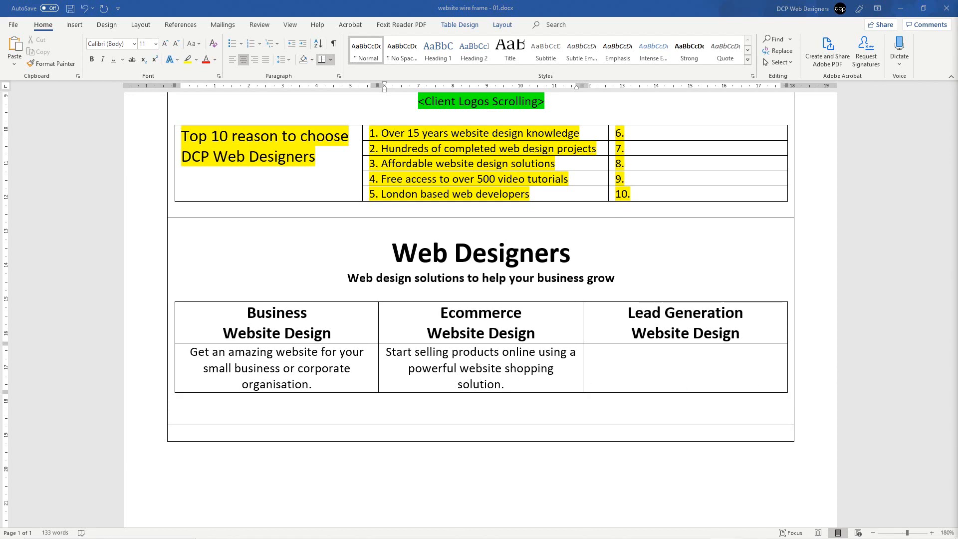
click(693, 353)
text(Find new customers with a lead generation website design solution.)
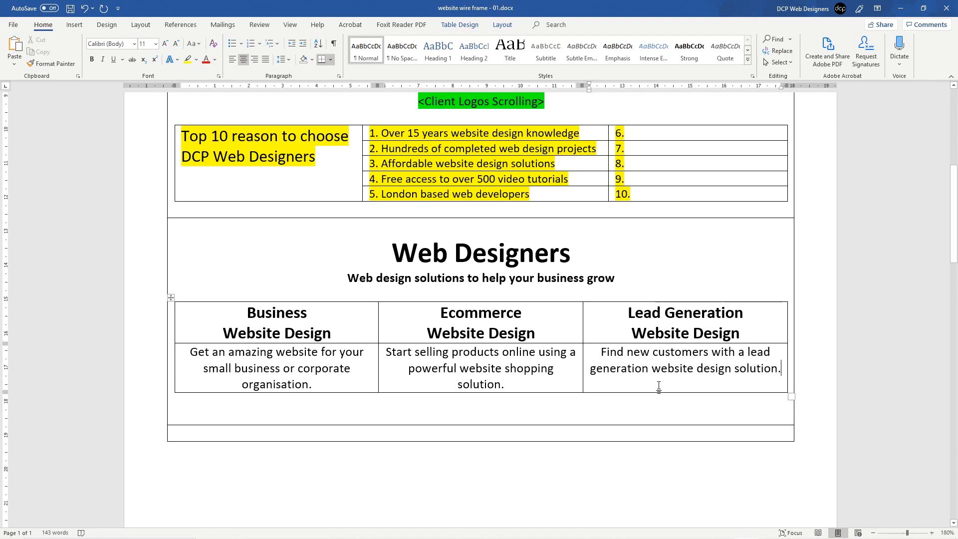
click(174, 381)
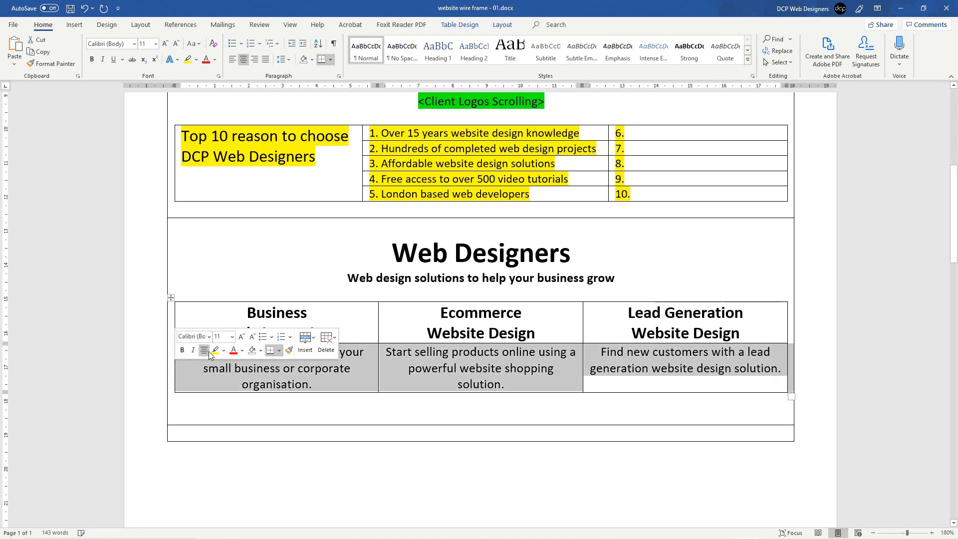
click(175, 45)
click(347, 367)
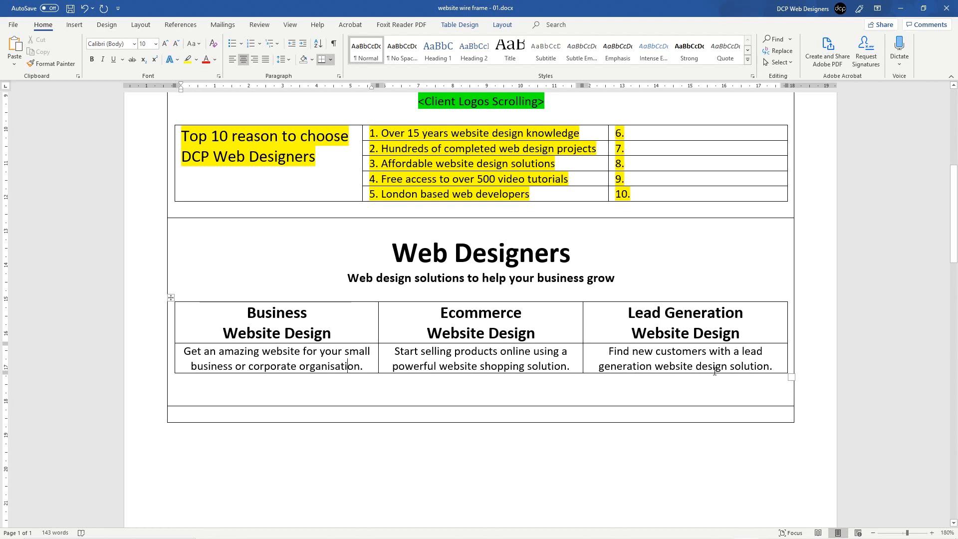
key(Tab)
key(Tab)
key(Tab)
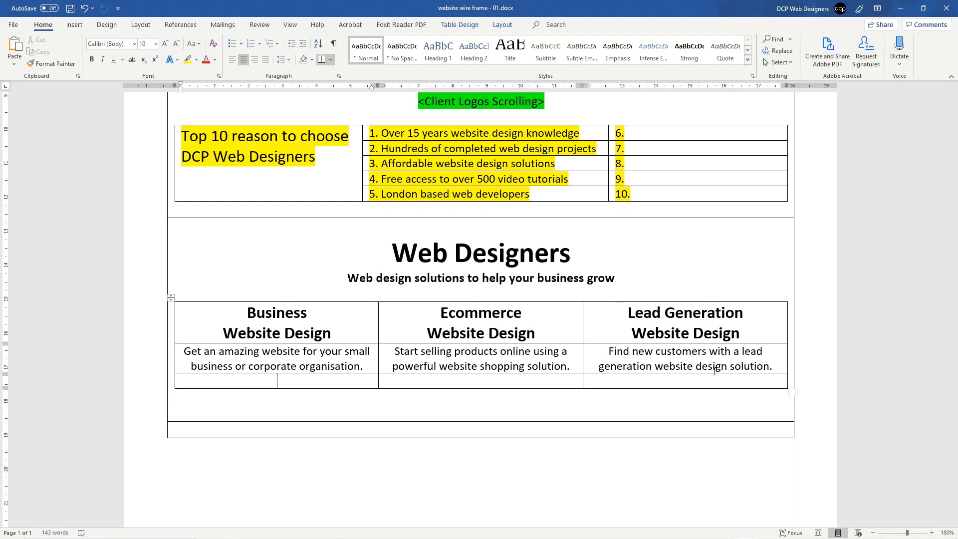
Step: Left-align the text in the new bottom row of the services table
click(169, 385)
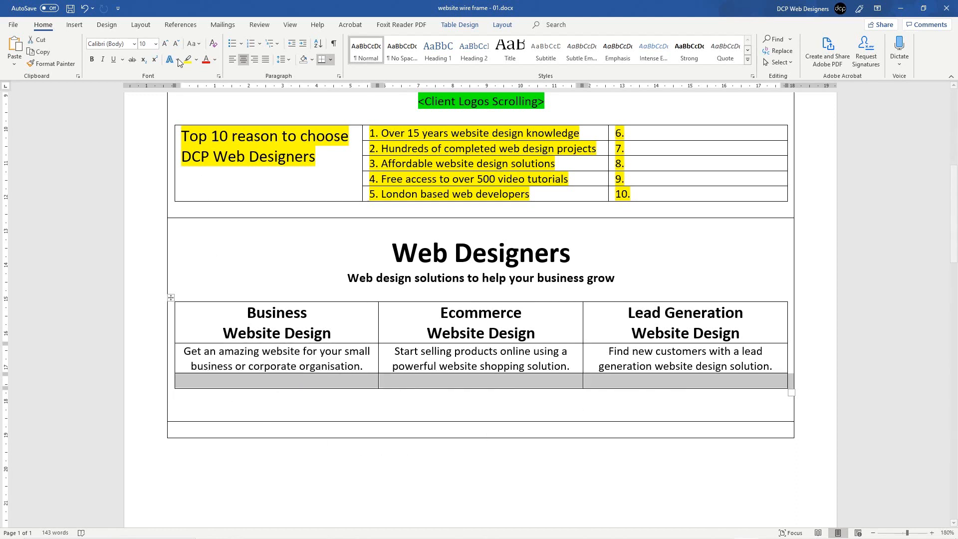
click(232, 59)
click(279, 383)
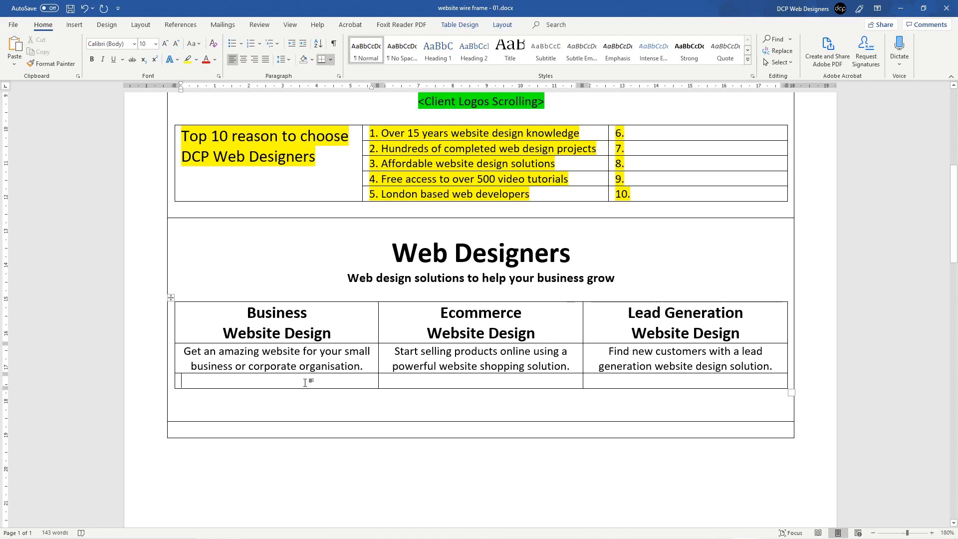
Step: Paste the four Business features as a bulleted list and shrink them to 8 pt
click(232, 44)
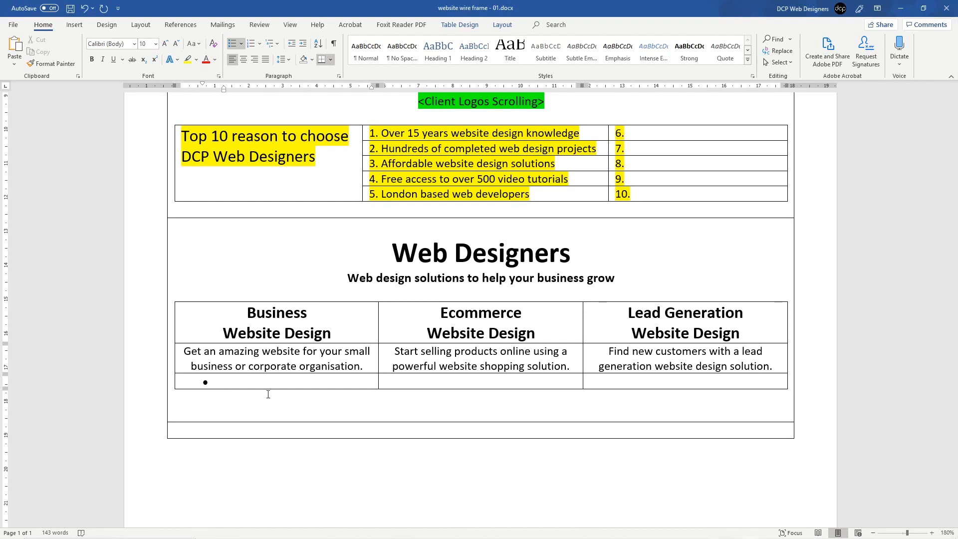
text(Custom designed business website Reliable hosting & email services Promote your business online Find new clients)
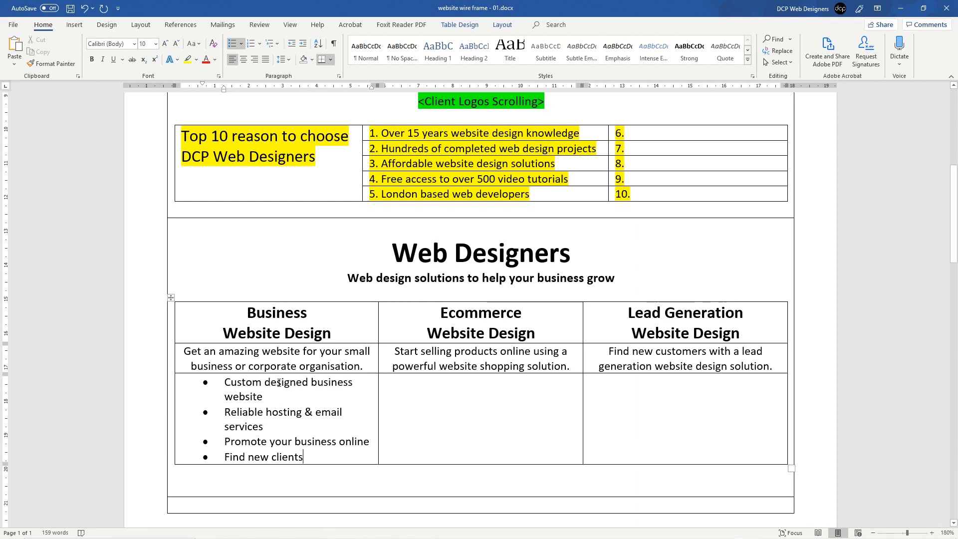
drag(317, 455, 224, 382)
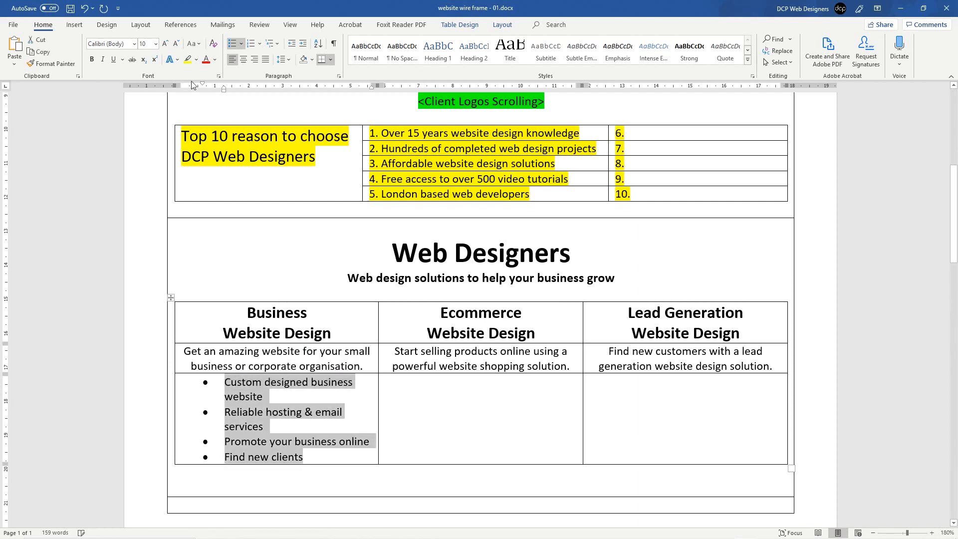
click(176, 43)
click(176, 44)
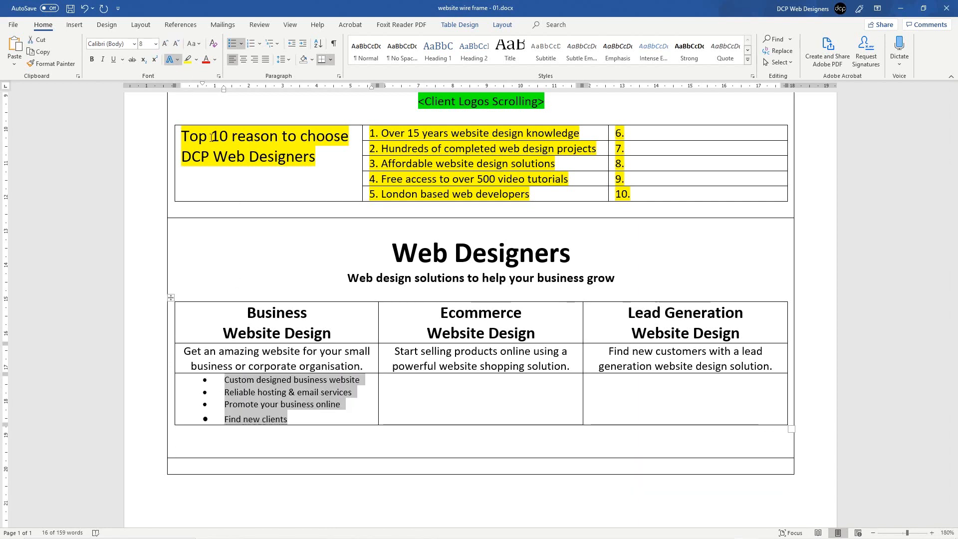
click(266, 380)
Step: Copy the four Business bullet lines, from custom websites to Find new clients
ctrl+scroll(268, 390, up, 5)
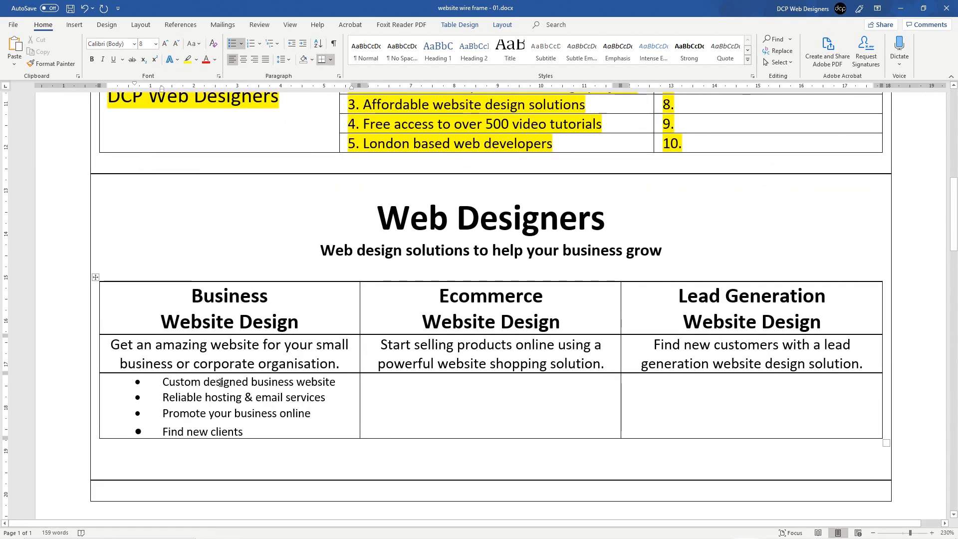
triple_click(212, 399)
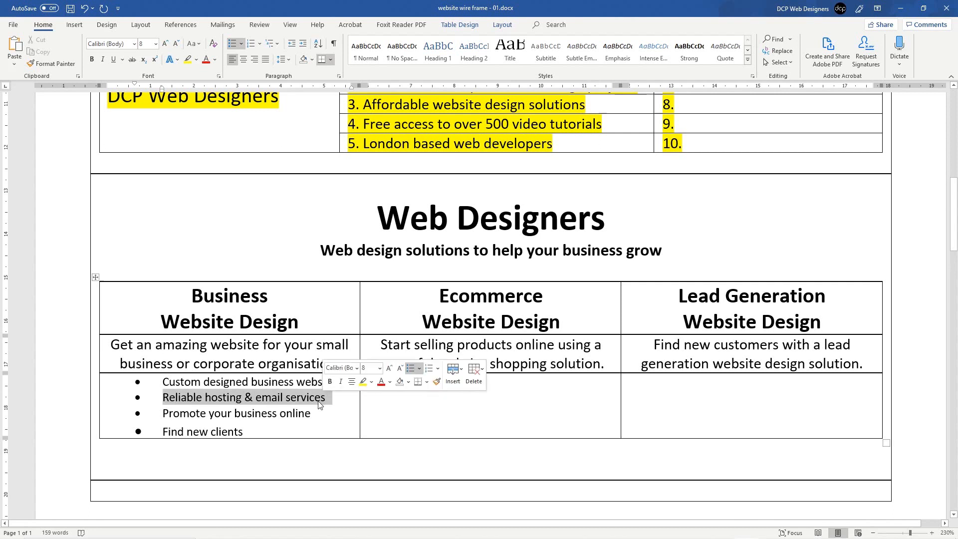
triple_click(217, 419)
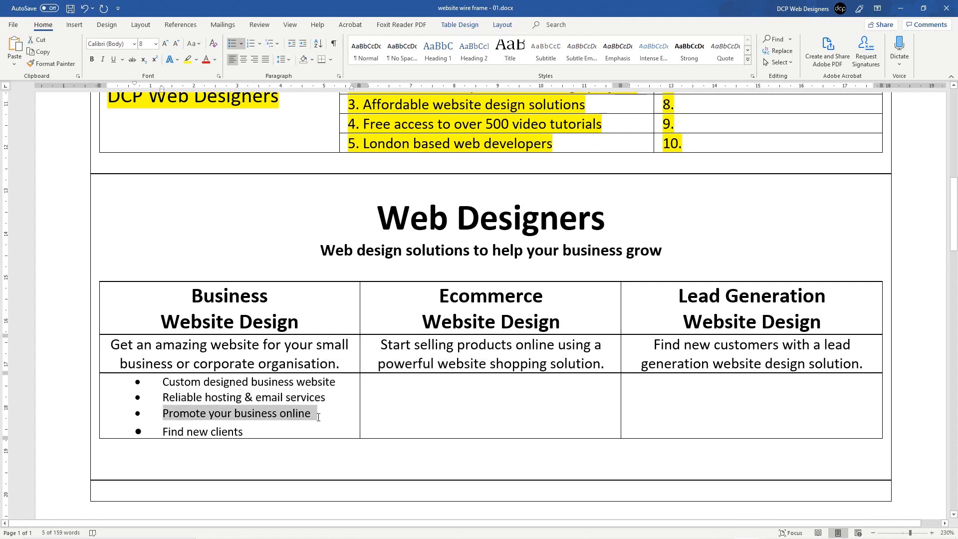
triple_click(183, 430)
click(324, 432)
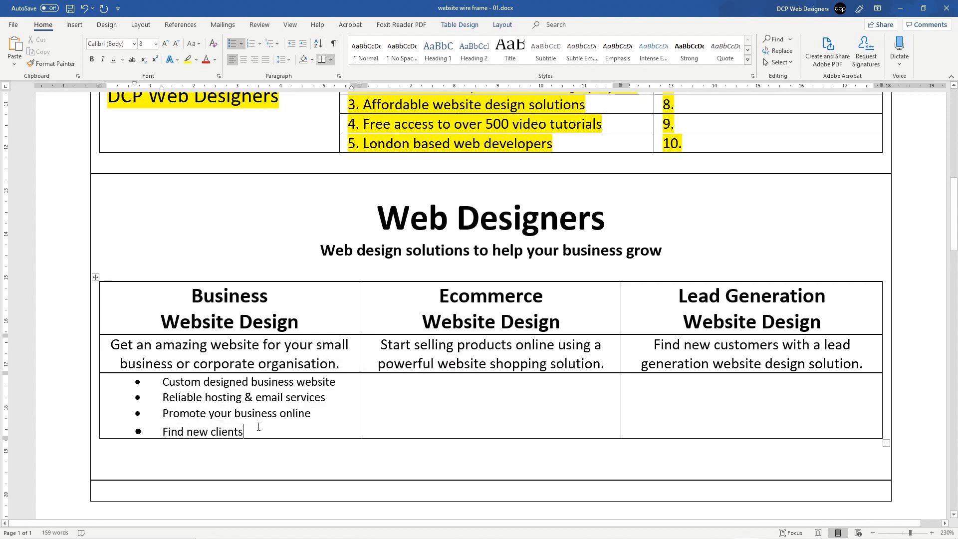
drag(259, 426, 163, 381)
key(ctrl+c)
Step: Paste the bullet list into the Ecommerce and Lead Generation cells, rebulleting each Find new clients
click(593, 392)
key(ctrl+v)
click(638, 388)
key(ctrl+v)
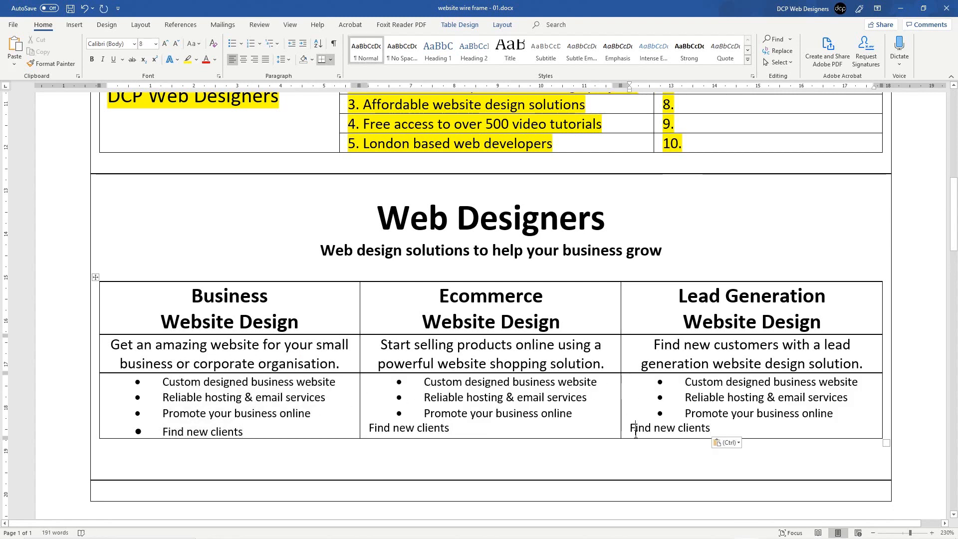
click(232, 43)
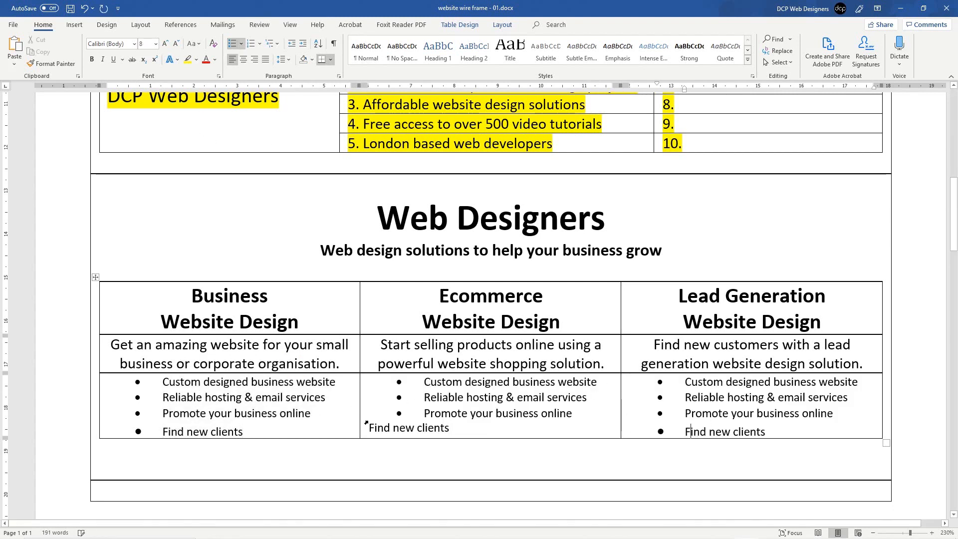
click(383, 430)
click(232, 43)
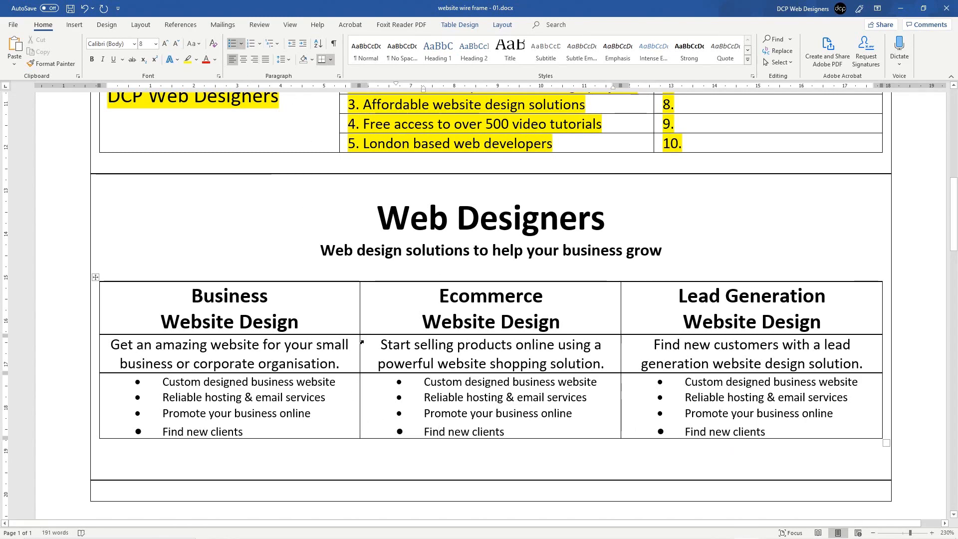
scroll(349, 343, down, 3)
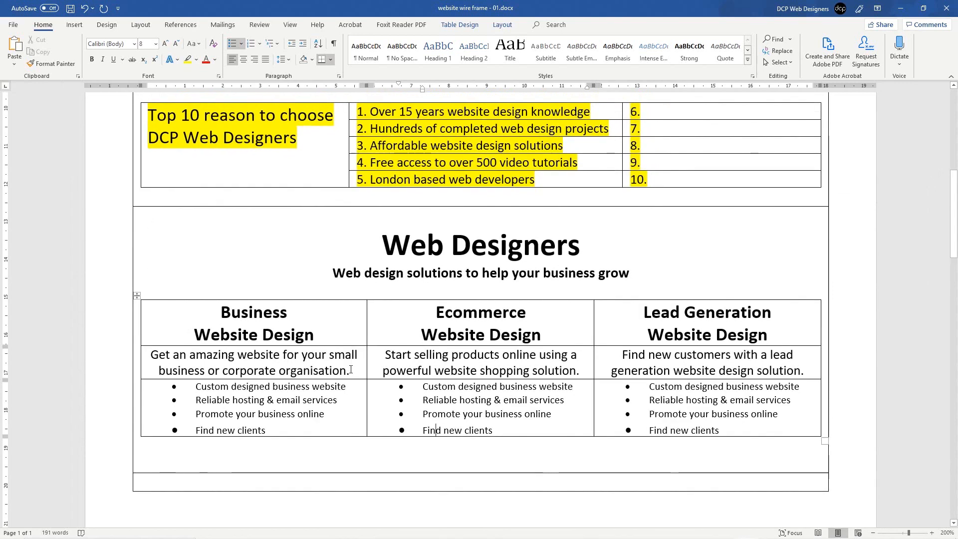
Step: Add an empty line above and below each of the three service descriptions
click(350, 369)
key(Return)
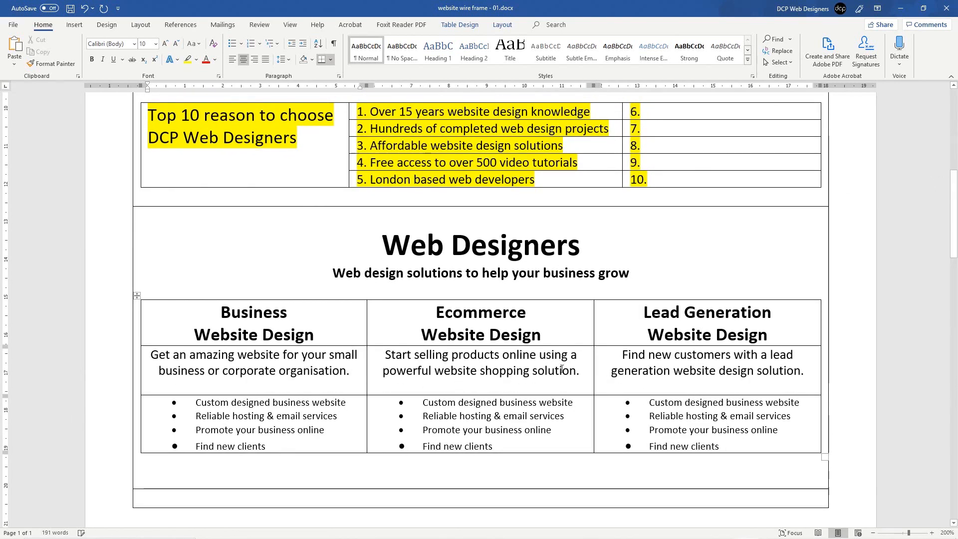
click(619, 352)
key(Return)
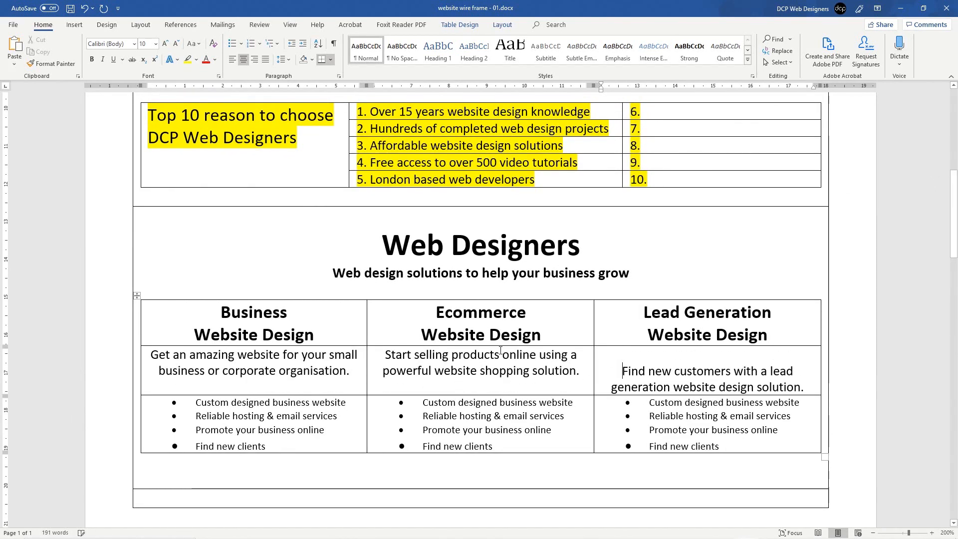
click(809, 388)
key(Return)
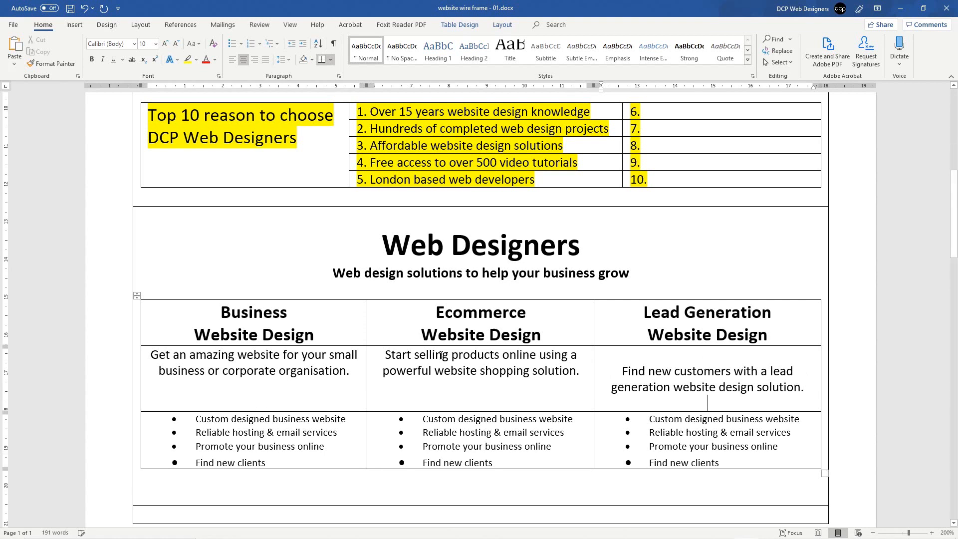
click(383, 355)
key(Return)
click(151, 355)
key(Return)
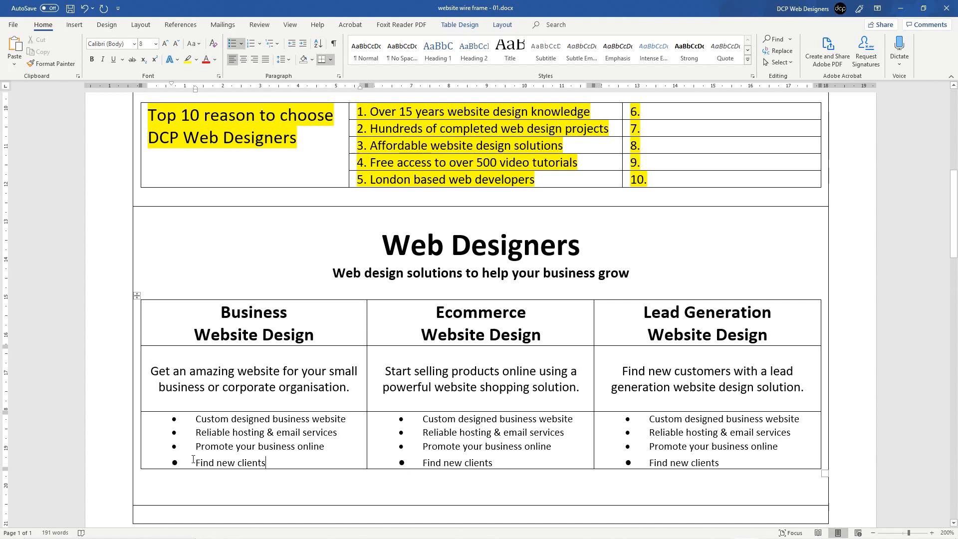
Step: Rejoin and re-split the Find new clients bullet lines so all three lists align
key(BackSpace)
key(BackSpace)
key(BackSpace)
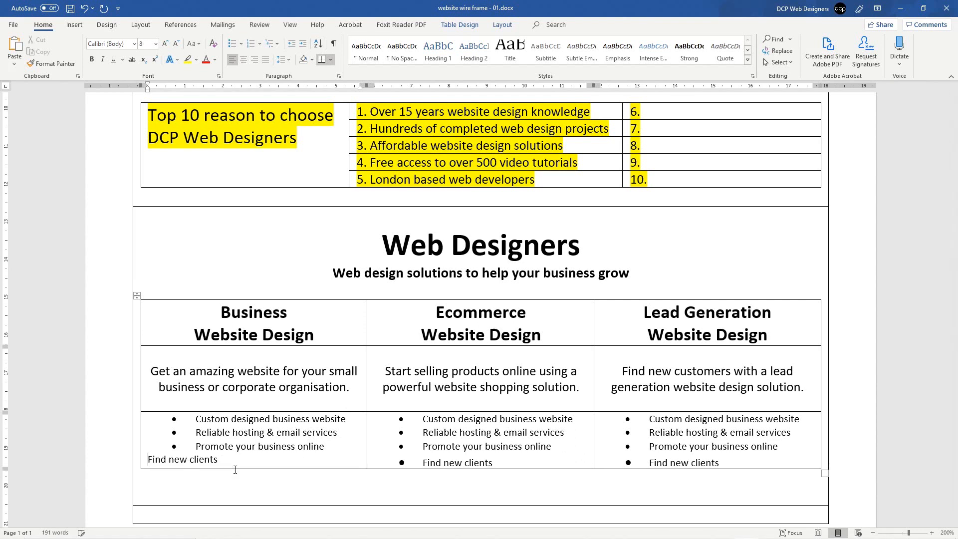
key(Return)
click(422, 463)
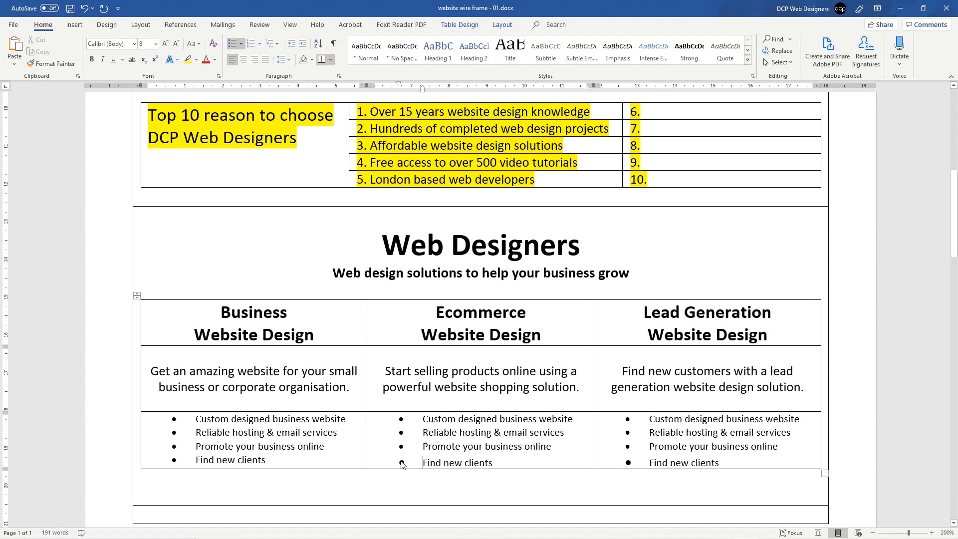
key(BackSpace)
key(BackSpace)
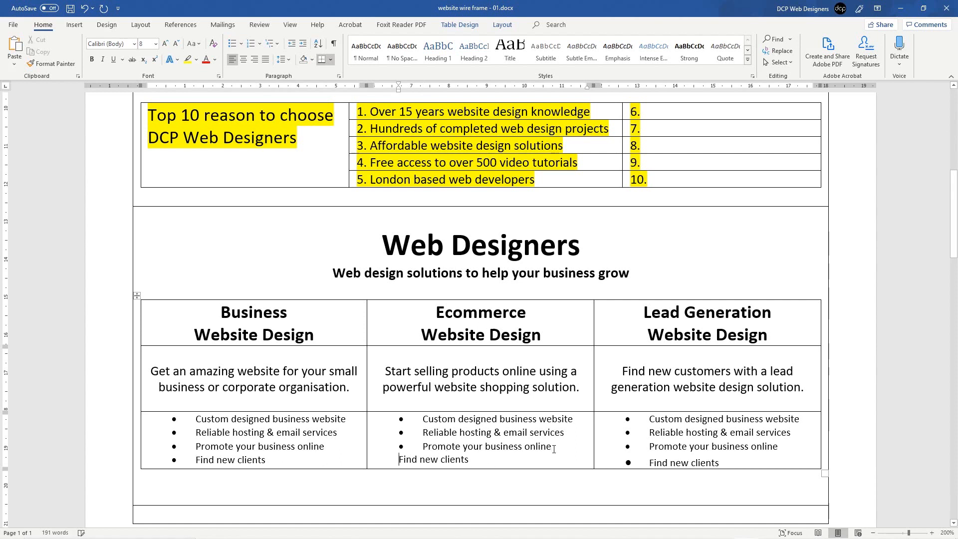
key(ctrl+z)
key(ctrl+z)
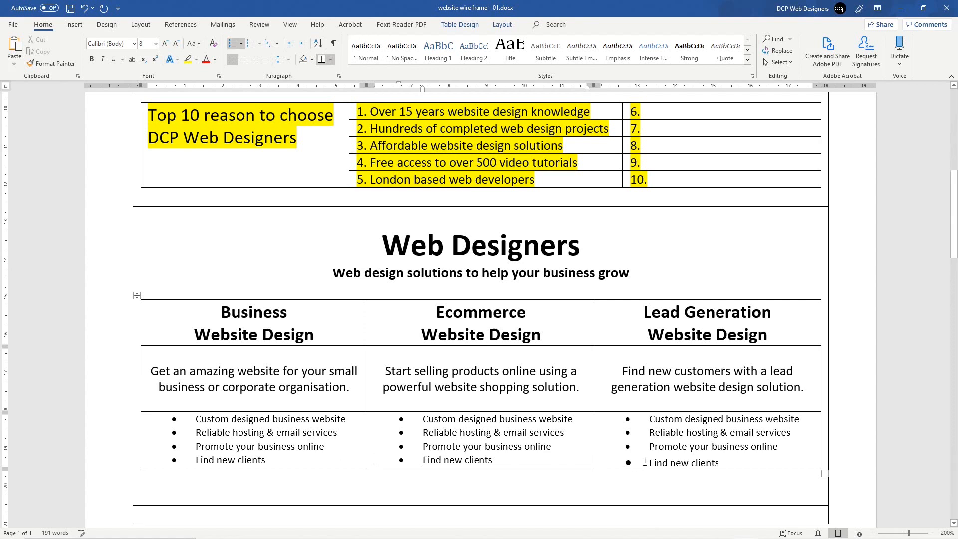
click(647, 460)
key(BackSpace)
key(BackSpace)
key(BackSpace)
key(Return)
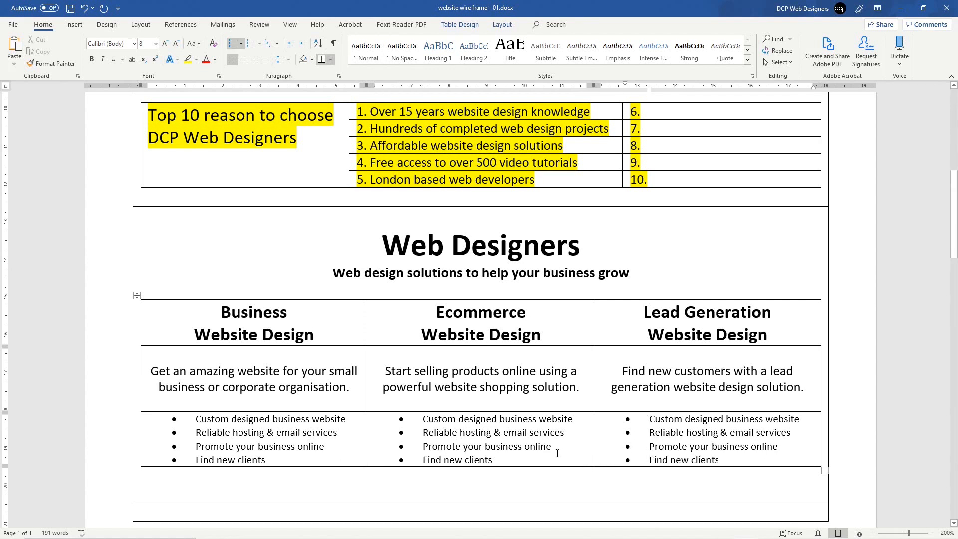
drag(305, 458, 196, 418)
click(342, 448)
drag(304, 459, 280, 315)
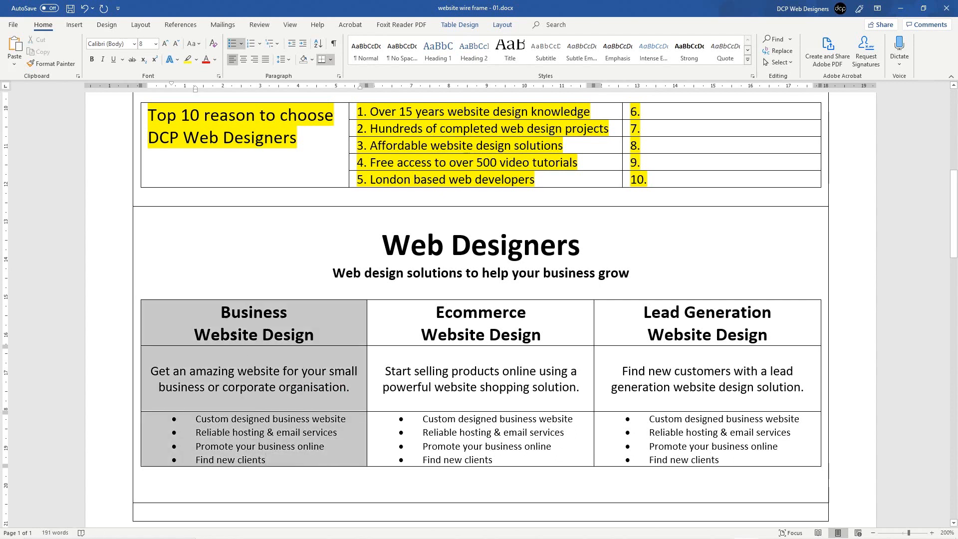
Step: Highlight the Business column and the Ecommerce and Lead Generation headings and blurbs bright green
click(196, 60)
click(205, 72)
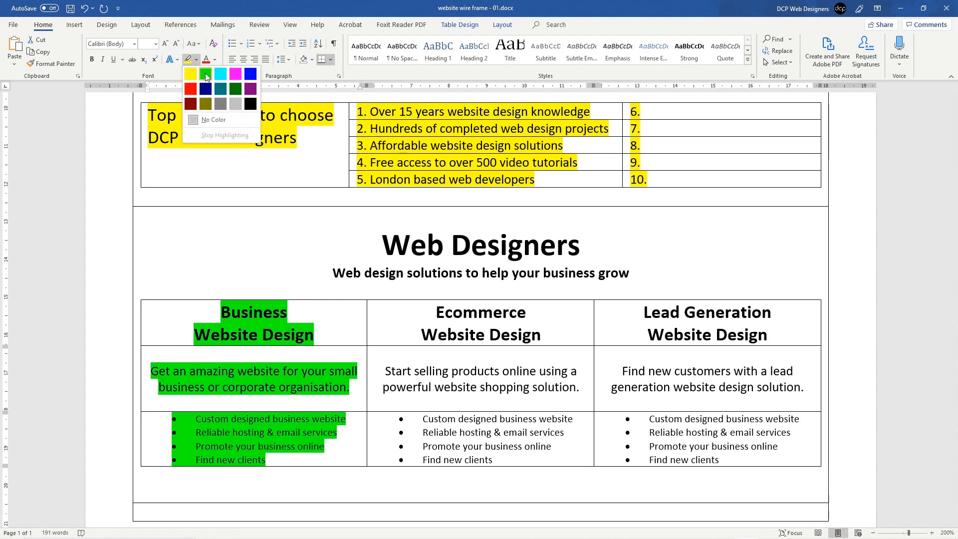
click(391, 290)
drag(413, 314, 658, 382)
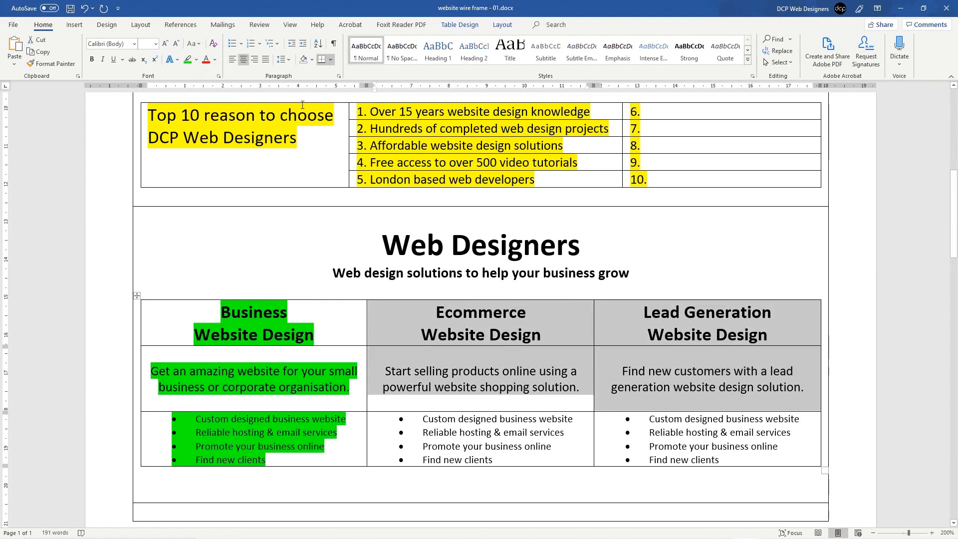
click(196, 60)
click(205, 74)
click(718, 401)
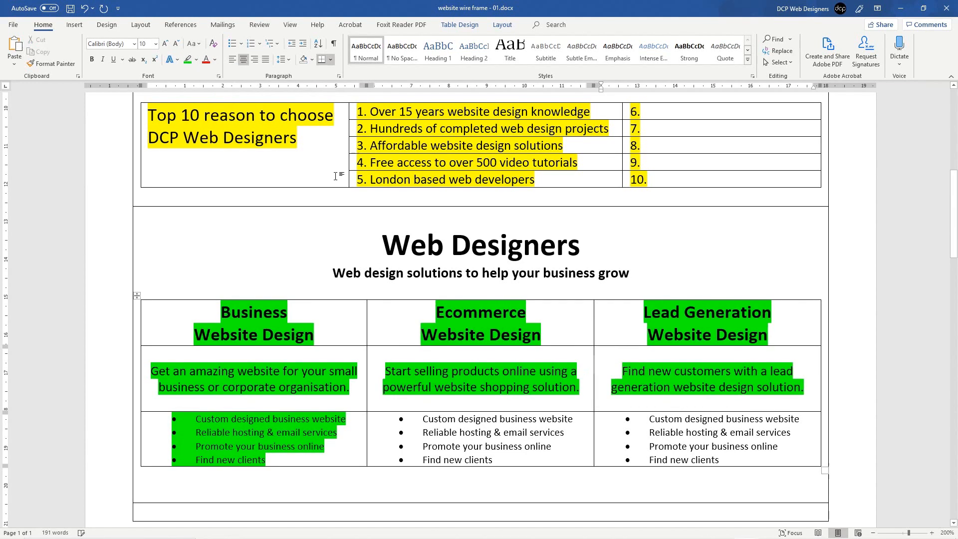
Step: Highlight the Ecommerce and Lead Generation bullet lists yellow
drag(738, 464, 492, 421)
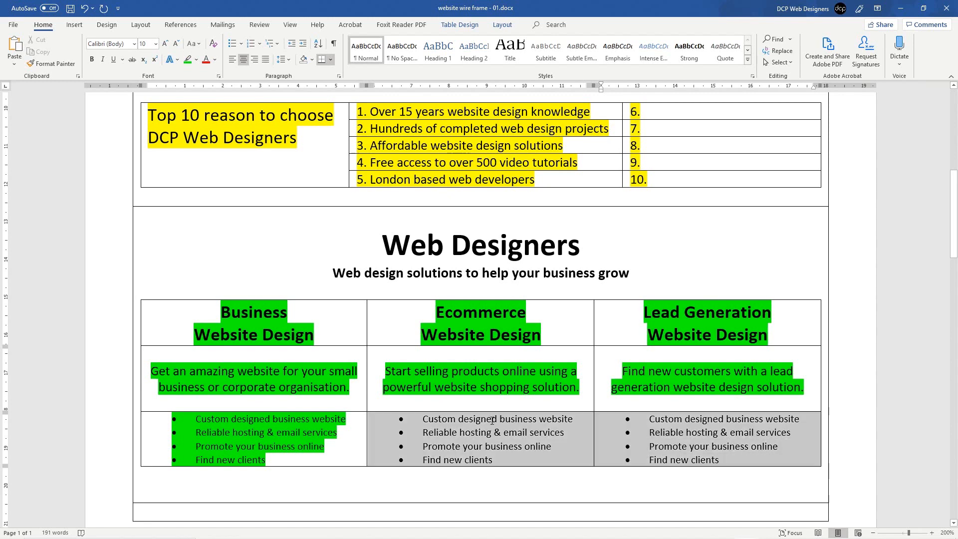
click(197, 60)
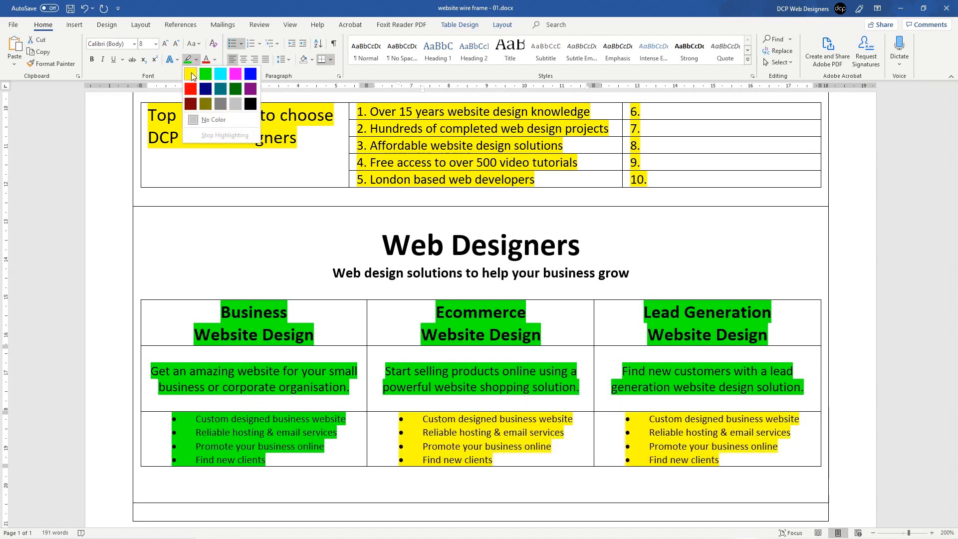
click(193, 74)
click(509, 446)
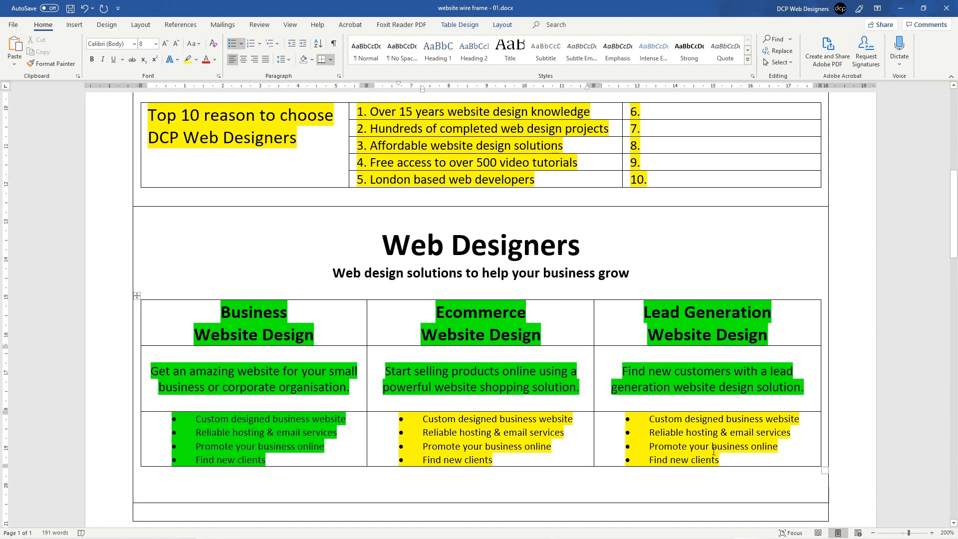
click(733, 460)
Step: Add a new bottom row to the services table, with no highlight and no bullets
key(Tab)
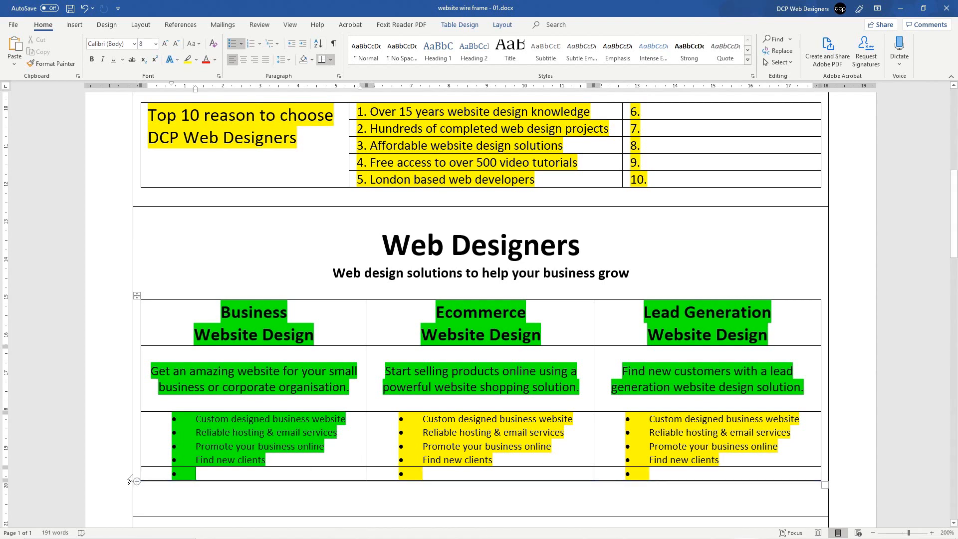
click(139, 473)
click(196, 60)
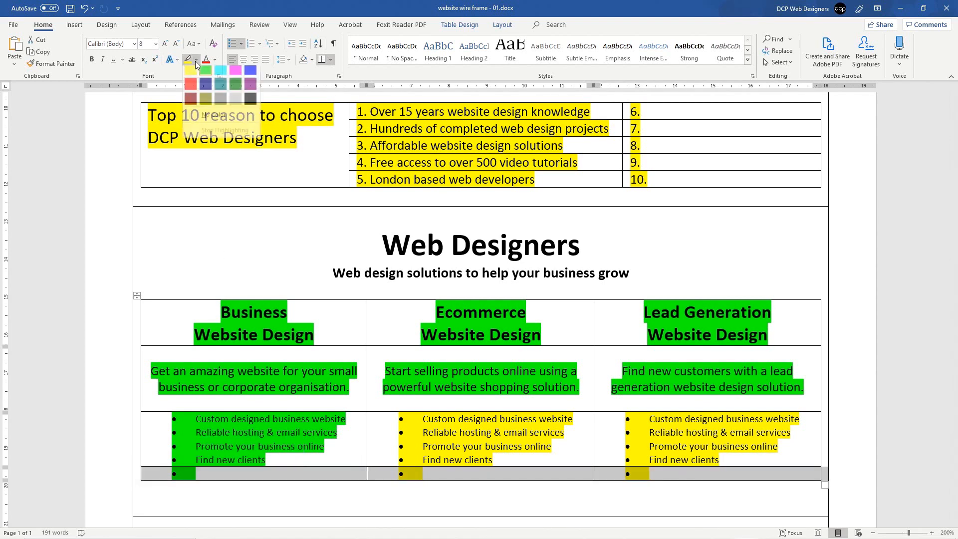
click(209, 116)
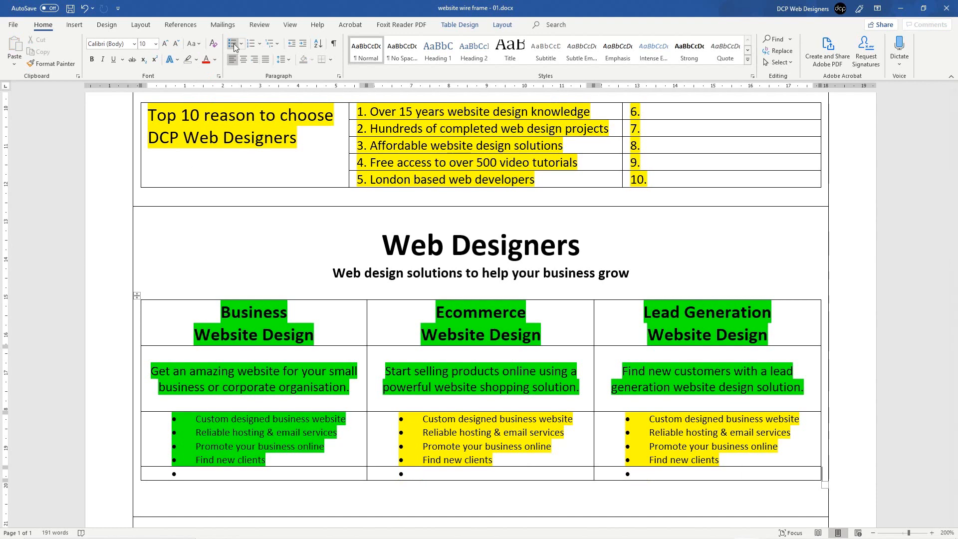
click(134, 479)
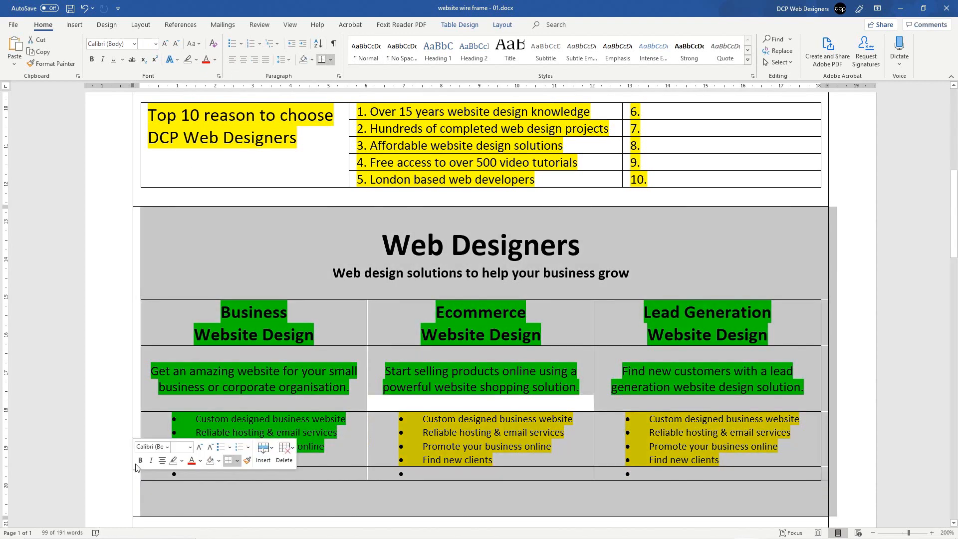
key(ctrl+z)
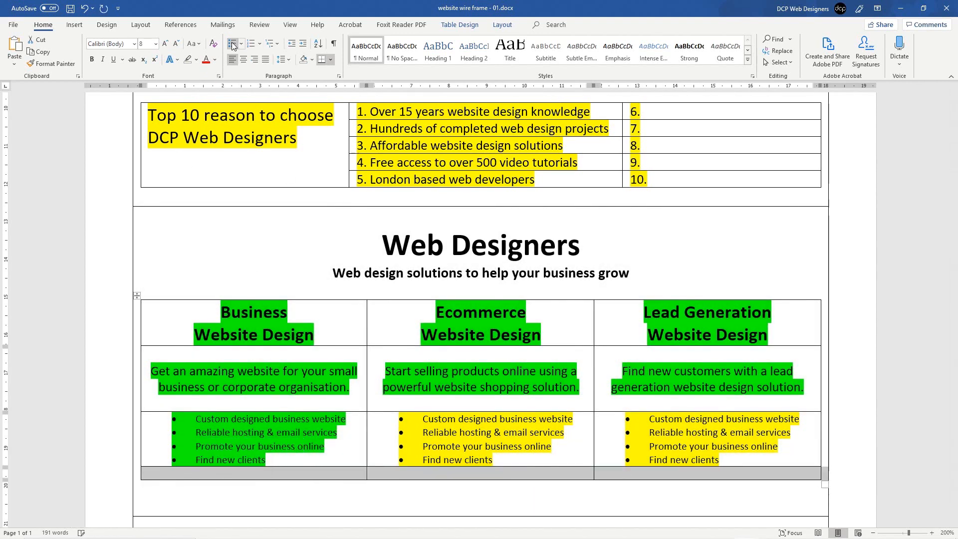
Step: Enter centred '<GET FREE QUOTE>' text in the bottom-left cell
click(243, 472)
key(Return)
key(Return)
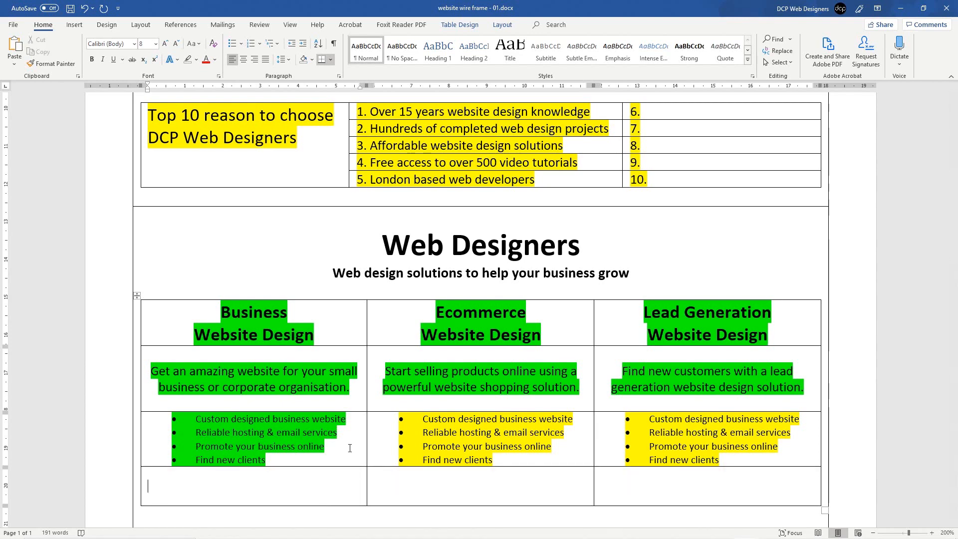
click(242, 59)
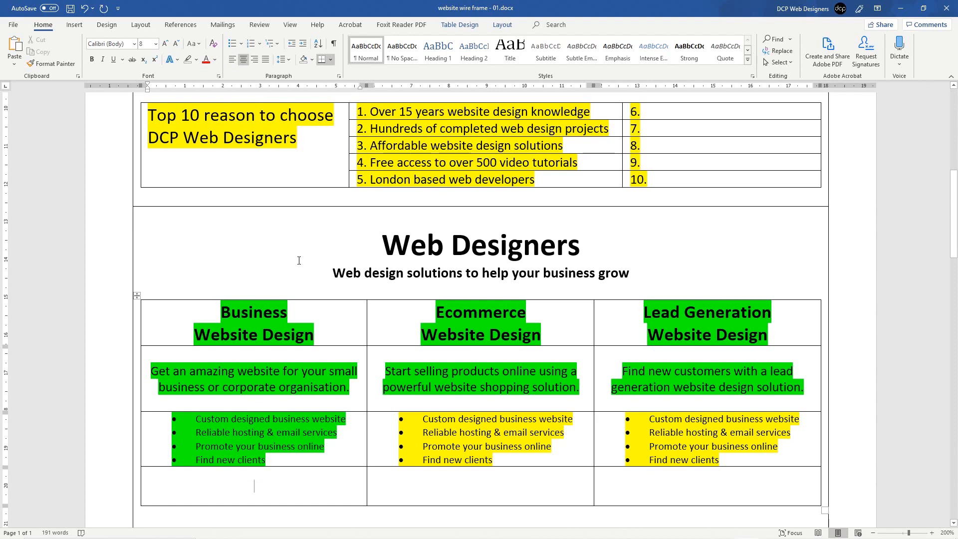
text(<>Get)
key(BackSpace)
key(BackSpace)
key(BackSpace)
key(BackSpace)
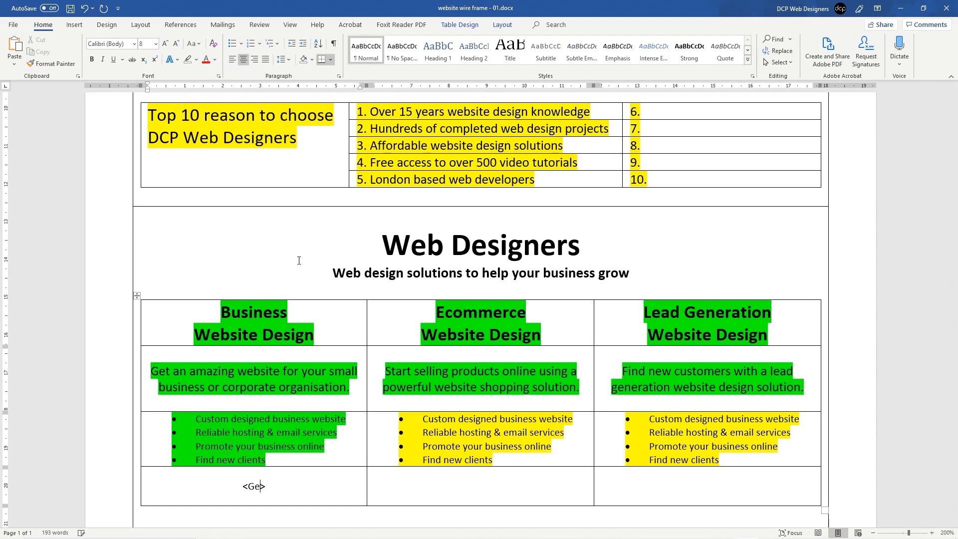
text(GET FREE QUOTE)
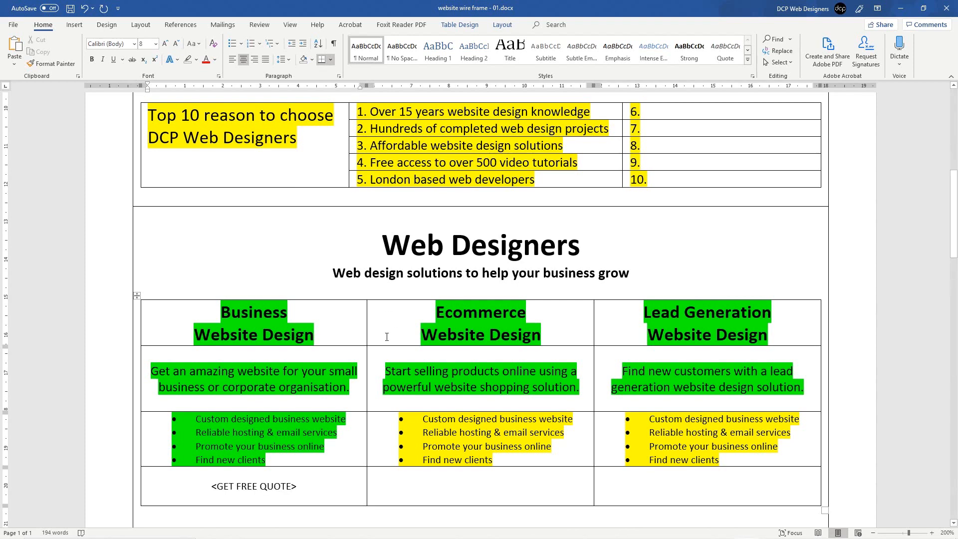
Step: Make the <GET FREE QUOTE> text bold with turquoise highlighting
scroll(331, 493, down, 2)
drag(213, 423, 302, 423)
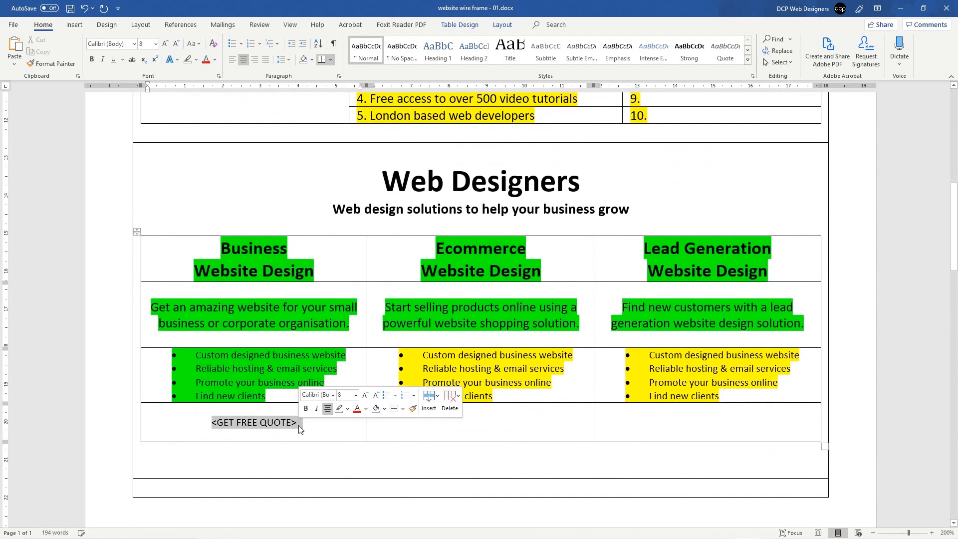
click(197, 61)
click(209, 74)
click(310, 419)
triple_click(233, 422)
key(ctrl+c)
key(ctrl+b)
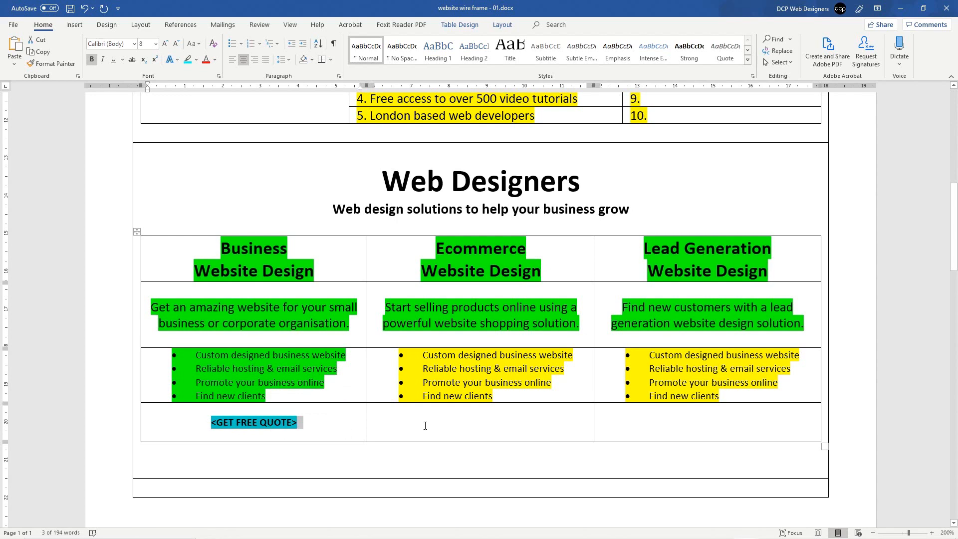
Step: Paste the <GET FREE QUOTE> button into the middle and right bottom cells
click(448, 425)
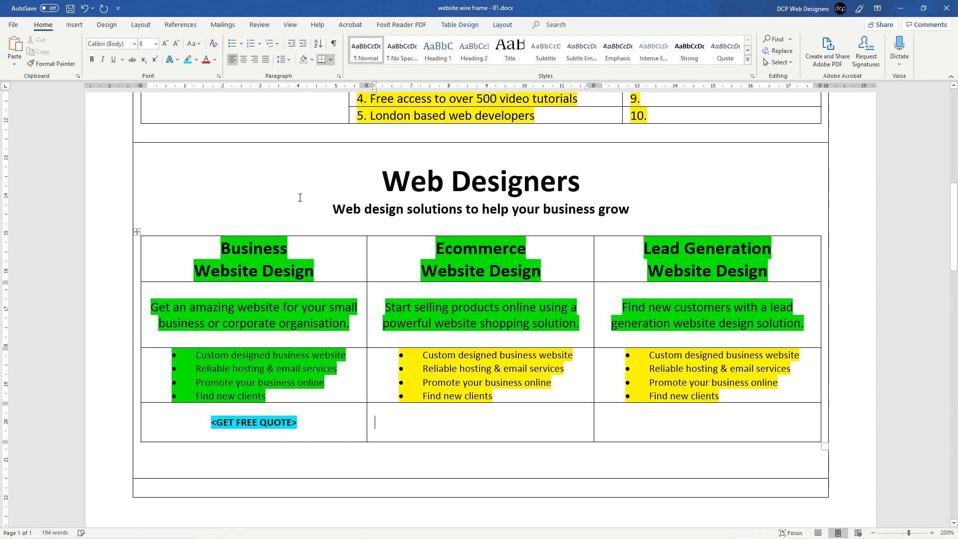
key(ctrl+v)
click(624, 409)
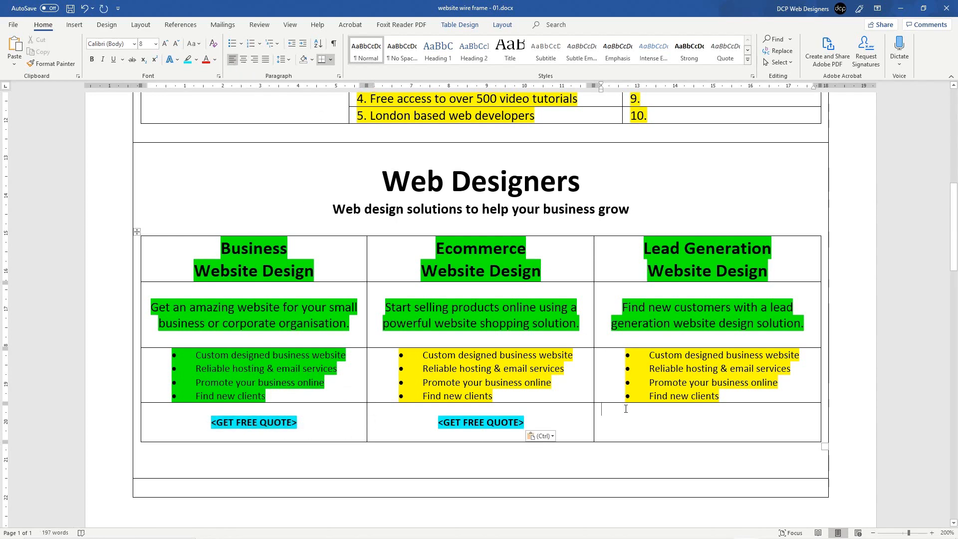
click(243, 59)
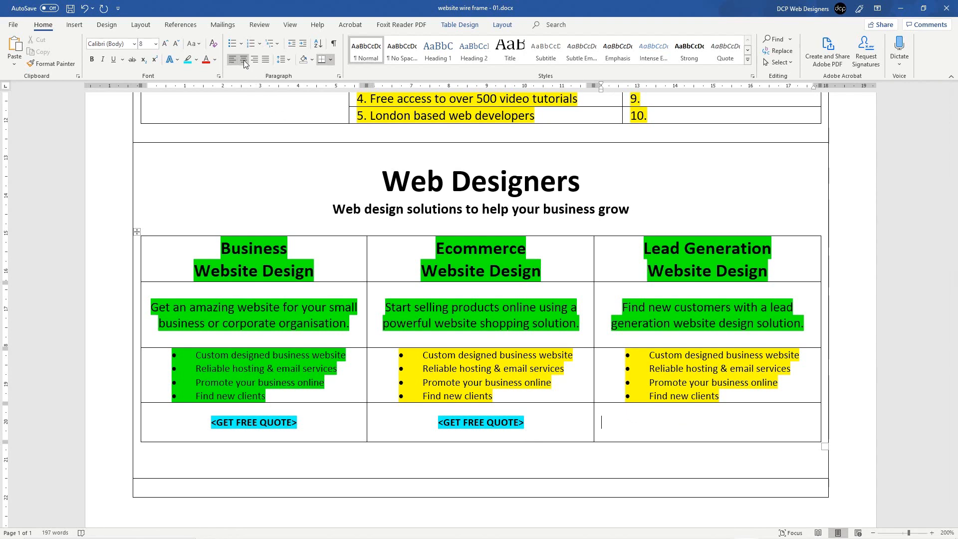
key(ctrl+v)
Step: Save the document and insert a new row below the header row
click(444, 384)
key(ctrl+s)
scroll(424, 379, up, 20)
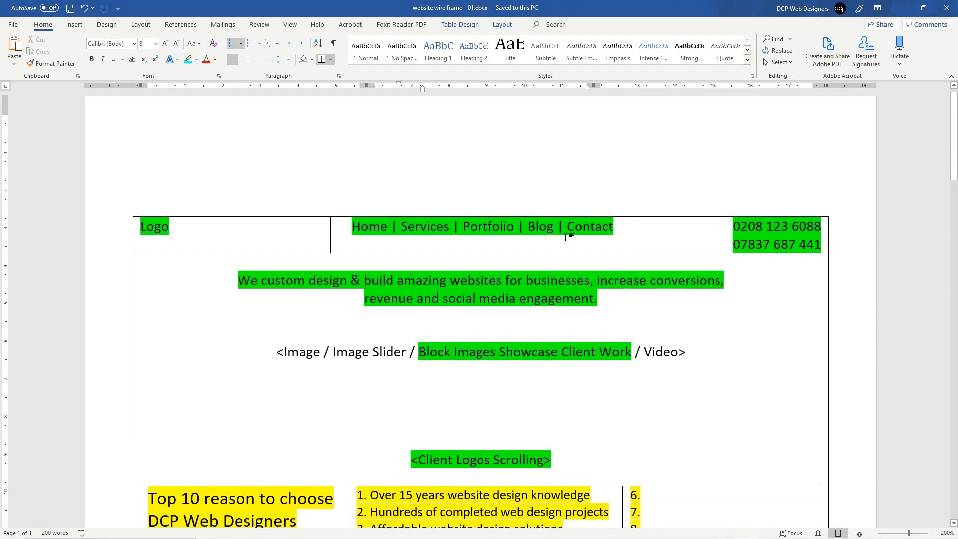
click(669, 232)
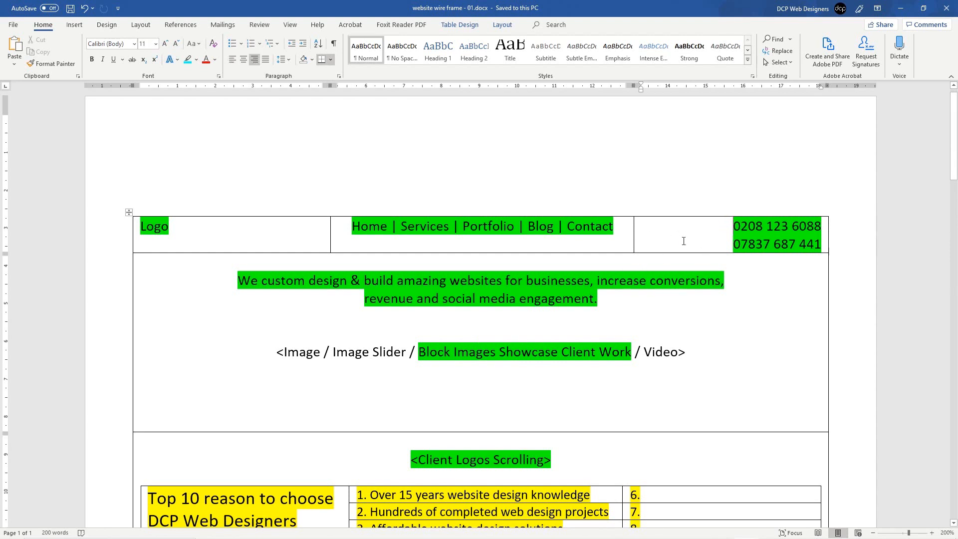
right_click(672, 242)
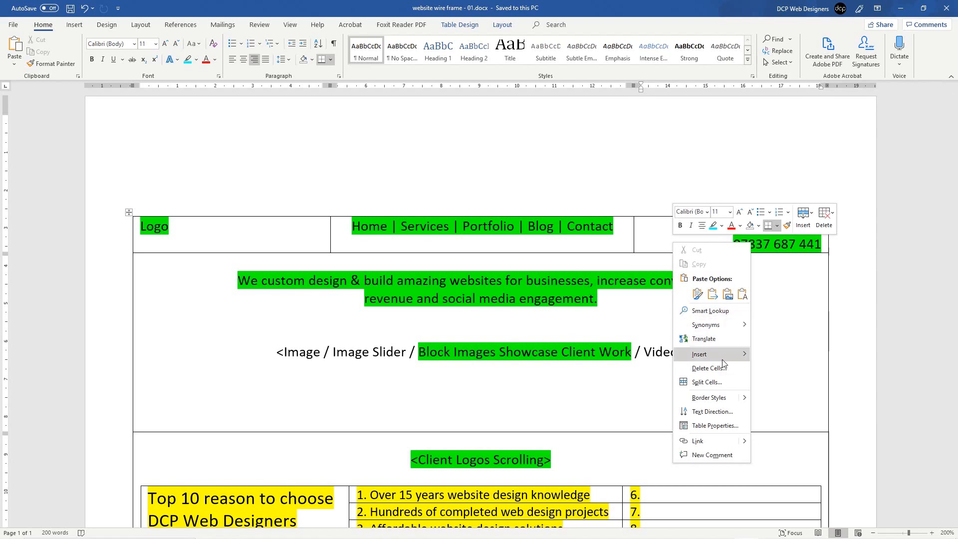
mouse_move(718, 355)
click(793, 397)
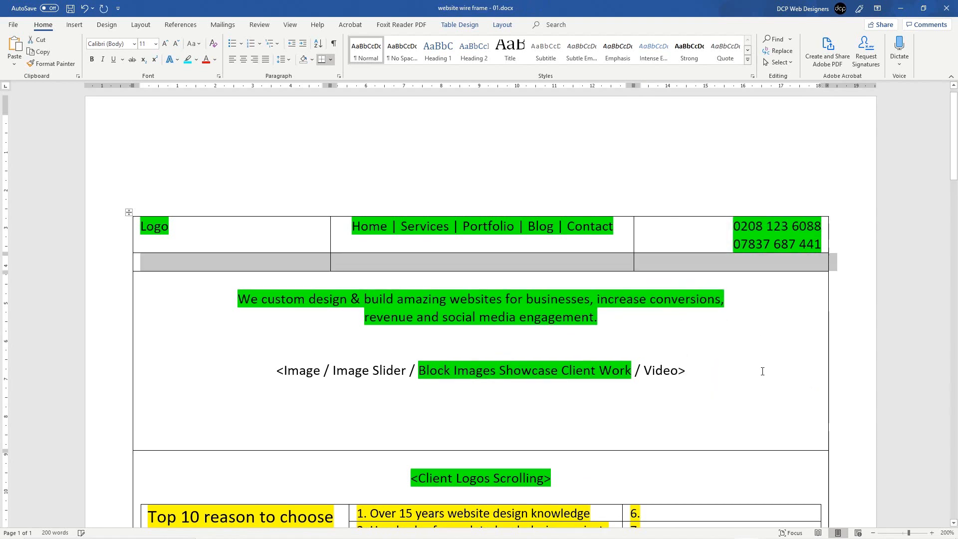
Step: Paste <GET FREE QUOTE> into the new row's third cell, with an empty line above it
click(443, 265)
click(668, 267)
key(ctrl+v)
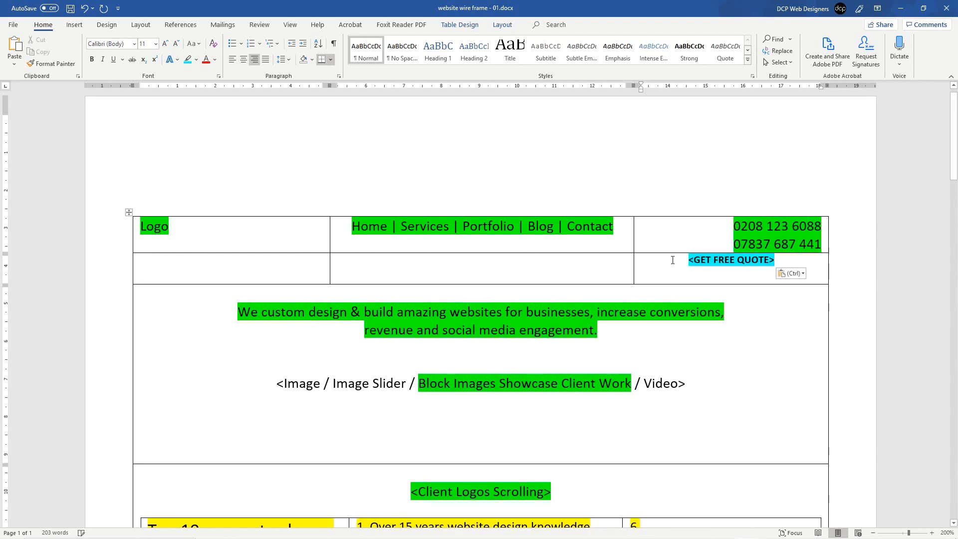
click(710, 266)
key(Return)
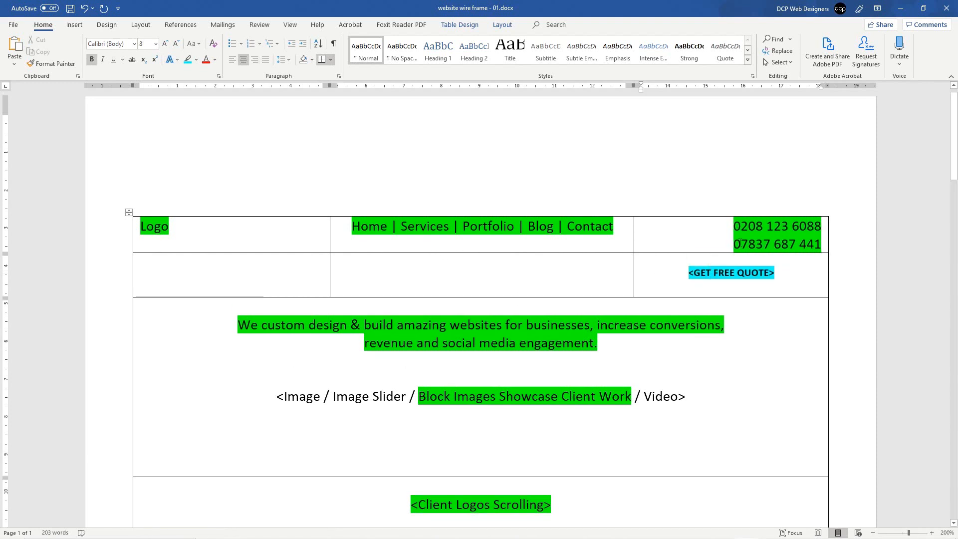
drag(509, 265, 287, 265)
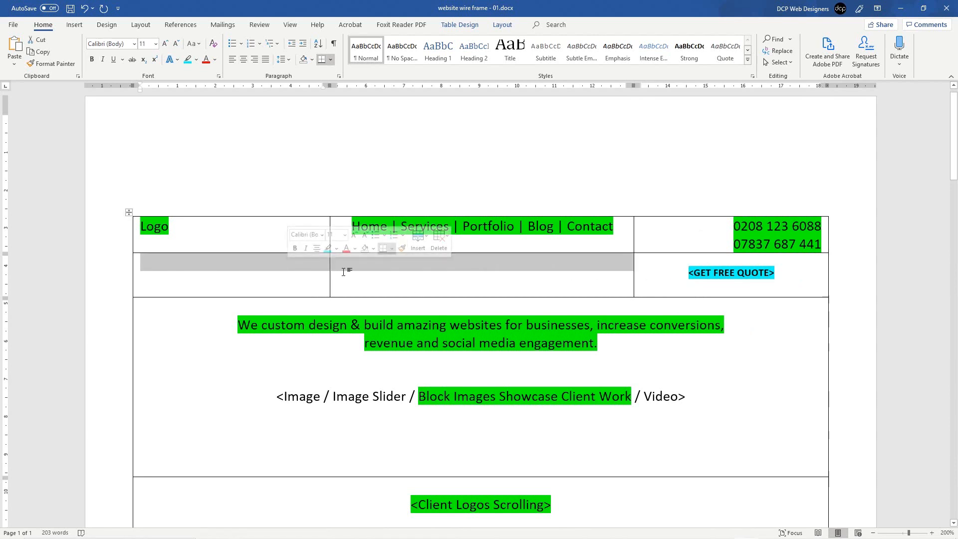
Step: Save, then remove all borders from the first two cells of the new row
click(71, 8)
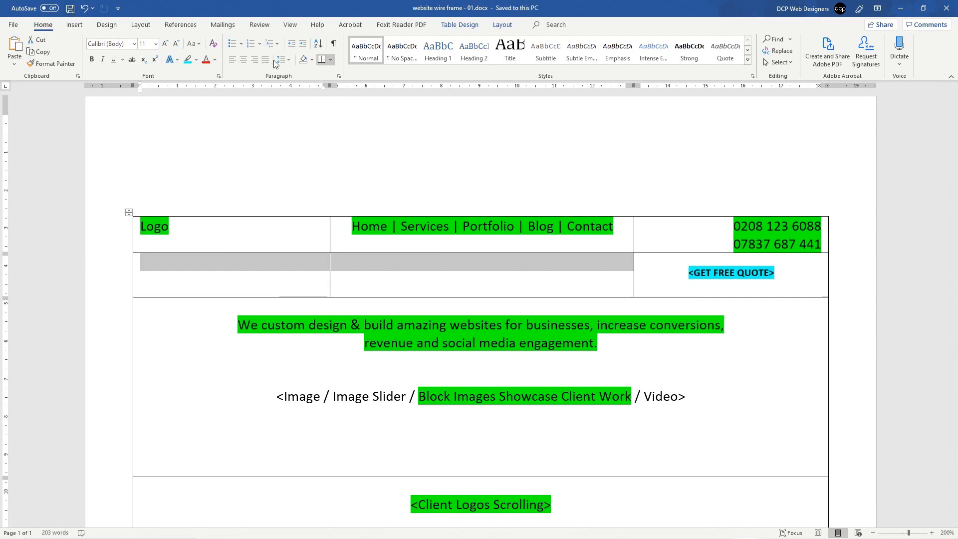
click(265, 264)
drag(265, 264, 402, 267)
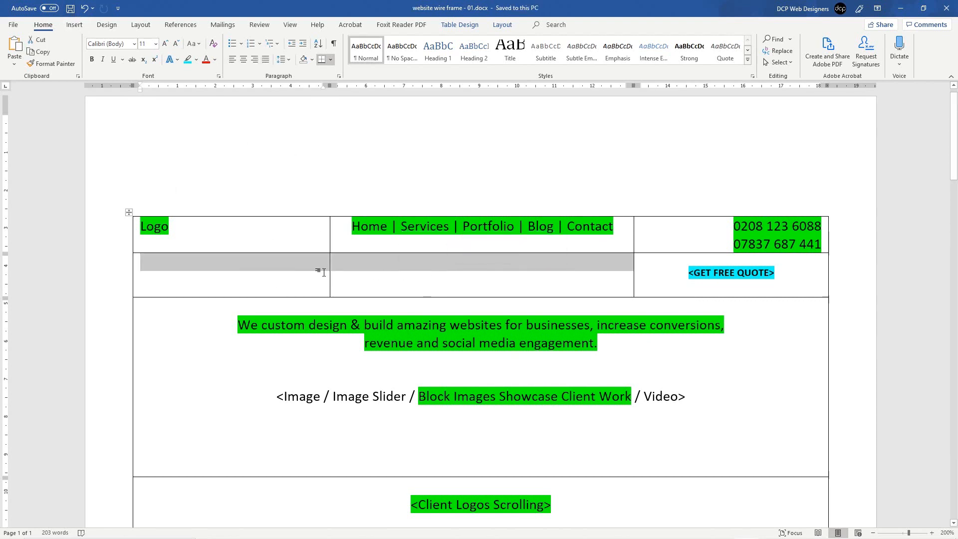
click(331, 60)
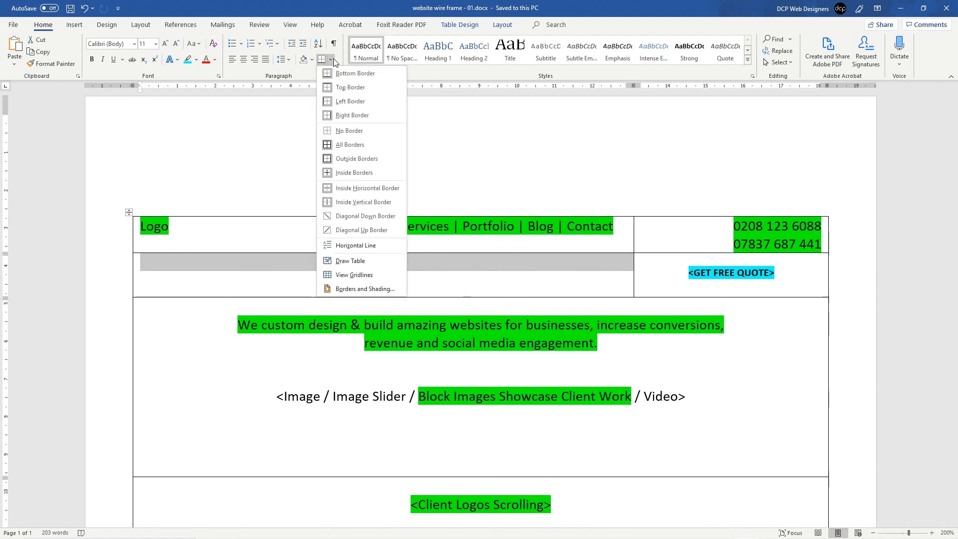
click(353, 132)
click(387, 291)
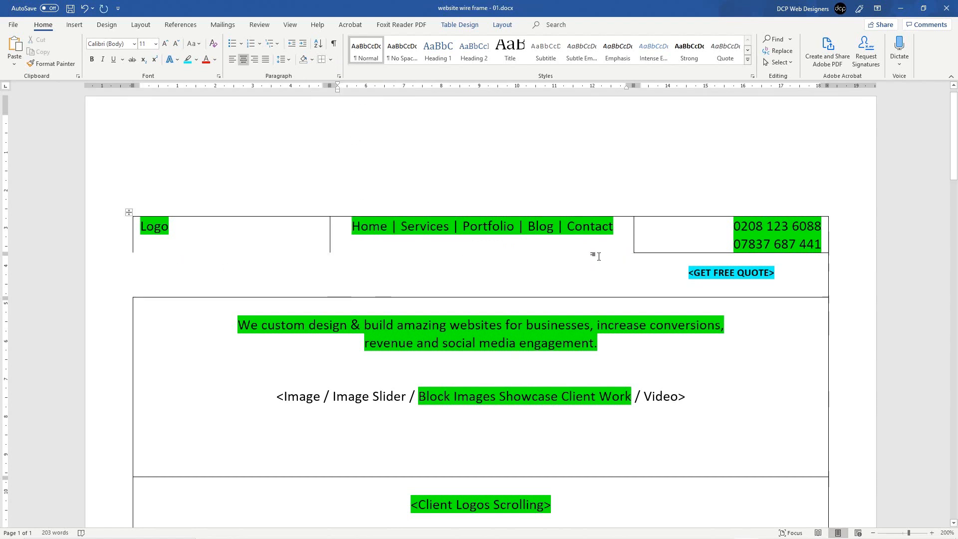
Step: Apply All Borders to the header row
click(121, 243)
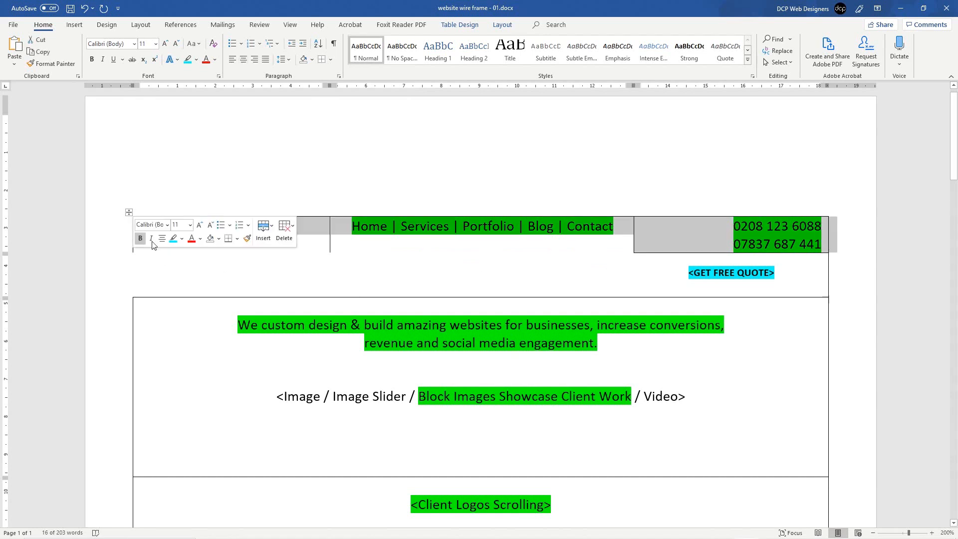
click(329, 61)
click(348, 142)
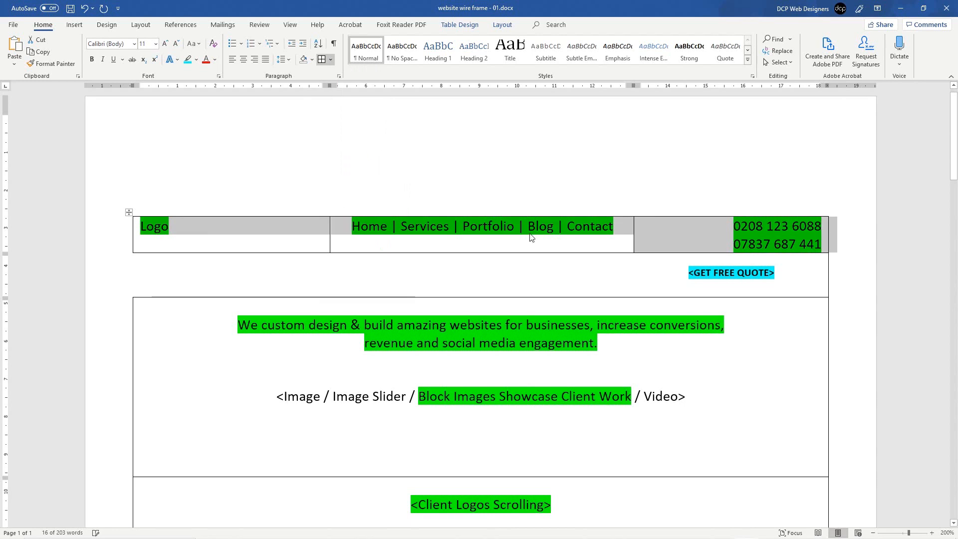
Step: Add left borders to the quote cell and the empty second-row cell
drag(786, 272, 685, 269)
click(700, 272)
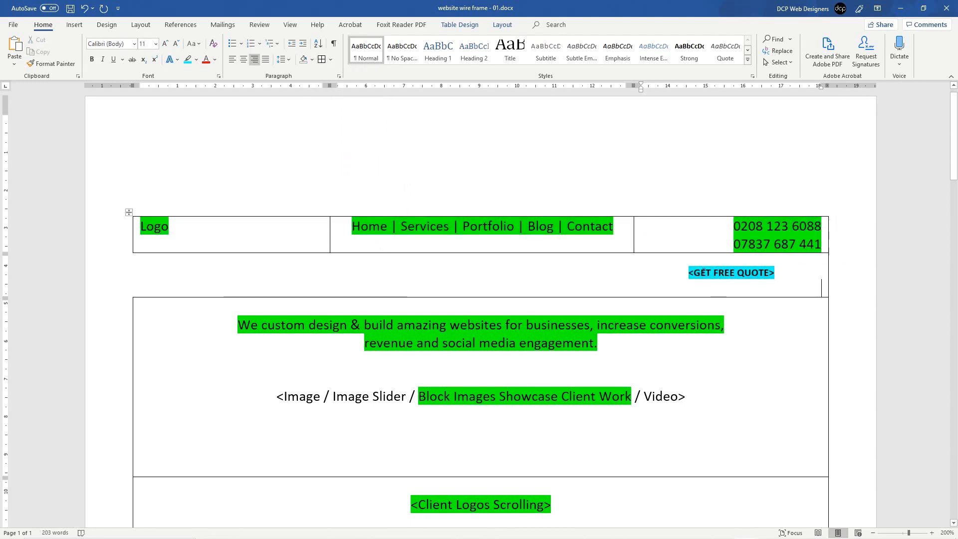
click(330, 59)
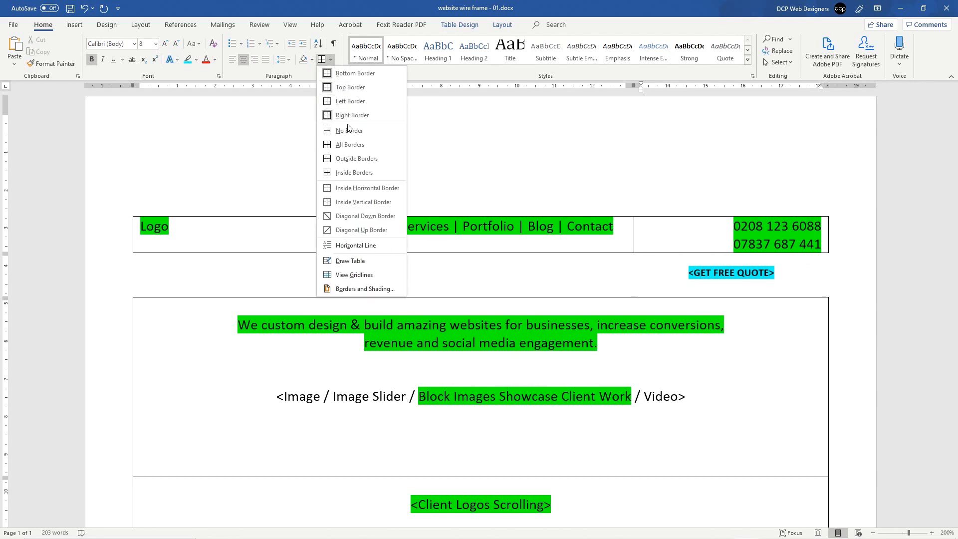
click(346, 102)
click(487, 269)
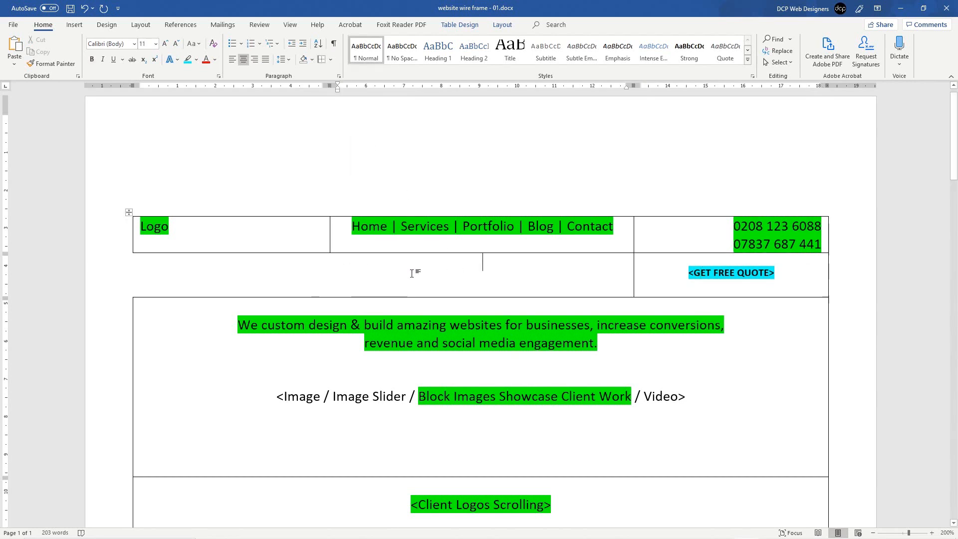
double_click(141, 278)
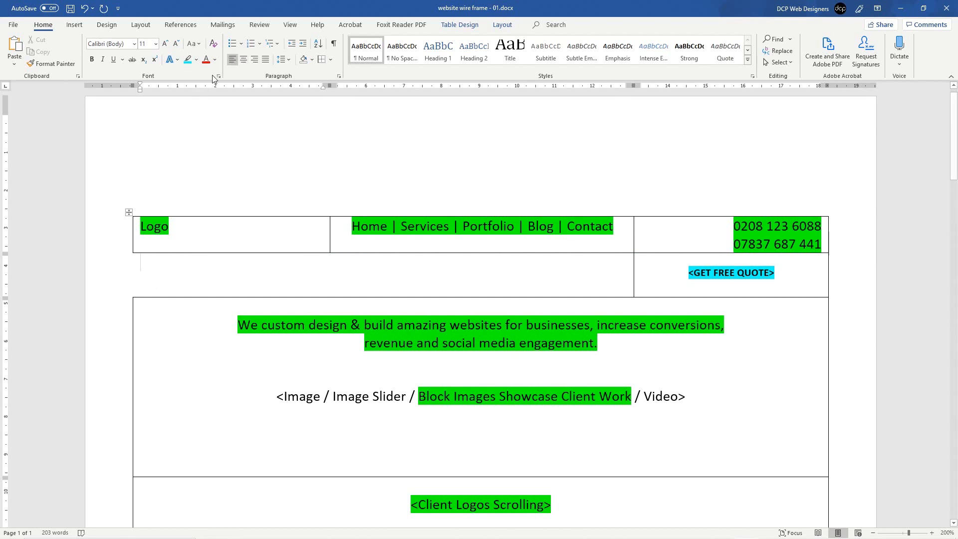
click(330, 60)
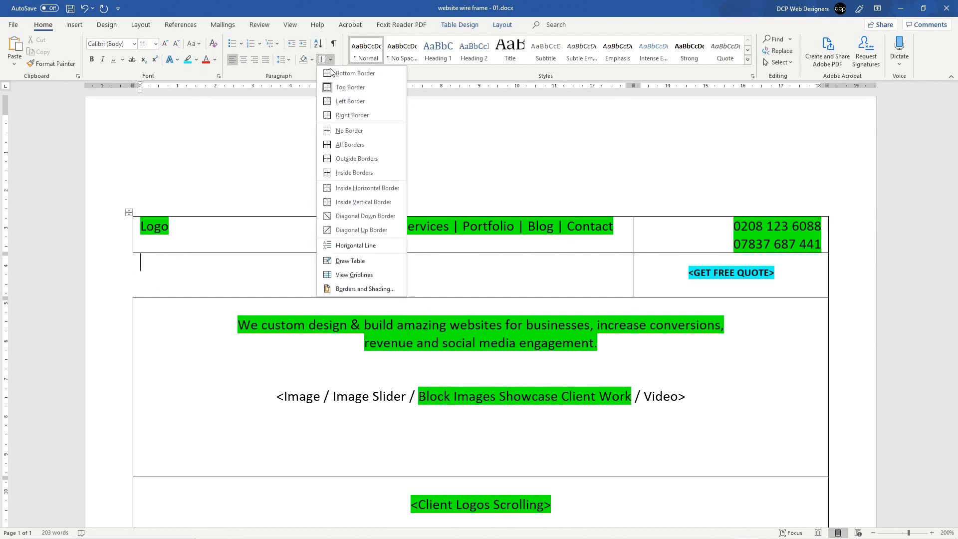
click(339, 102)
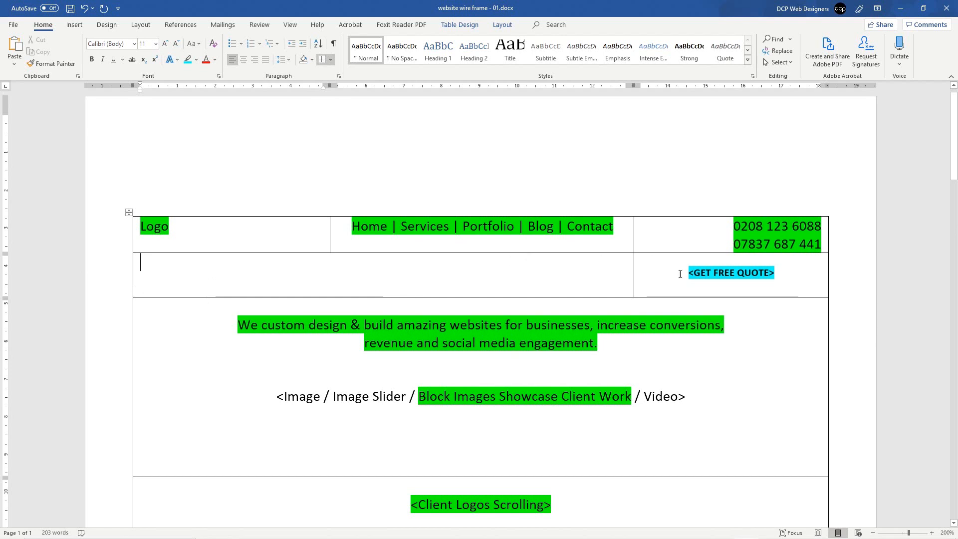
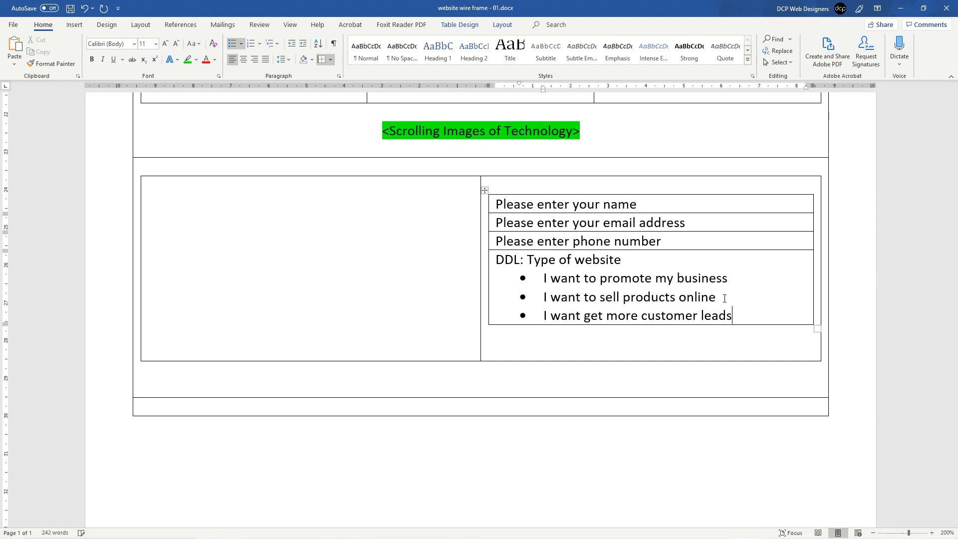
Step: Correct the flagged 'get' to 'to get' and save the document
right_click(582, 319)
click(638, 347)
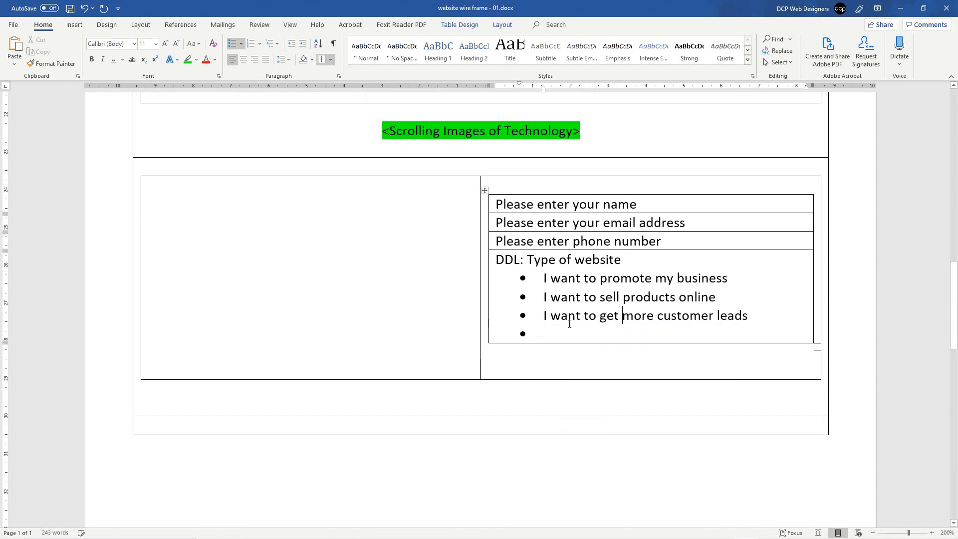
key(ctrl+s)
scroll(755, 321, up, 5)
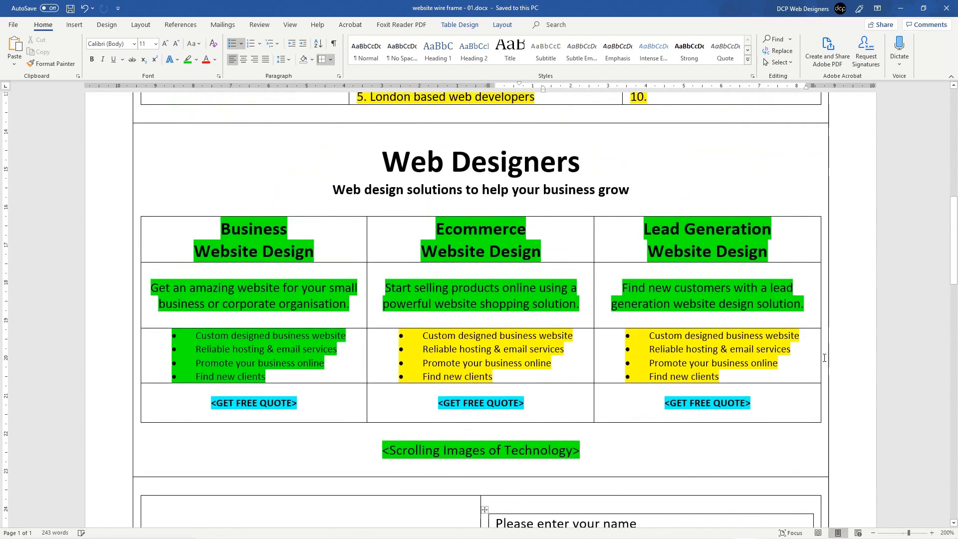
scroll(704, 311, down, 5)
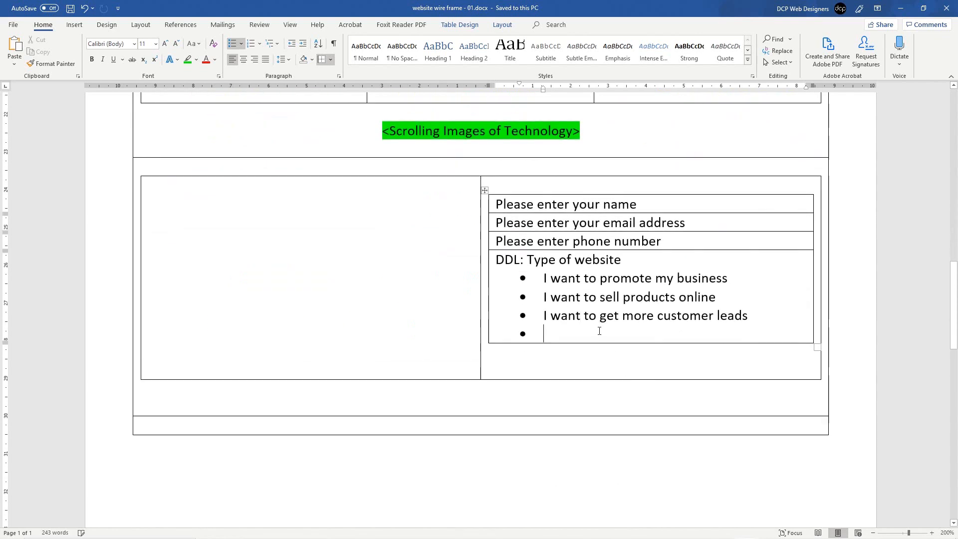
Step: Add bullet options 'I need a custom website' and 'Not sure need some help', then save
text(I n)
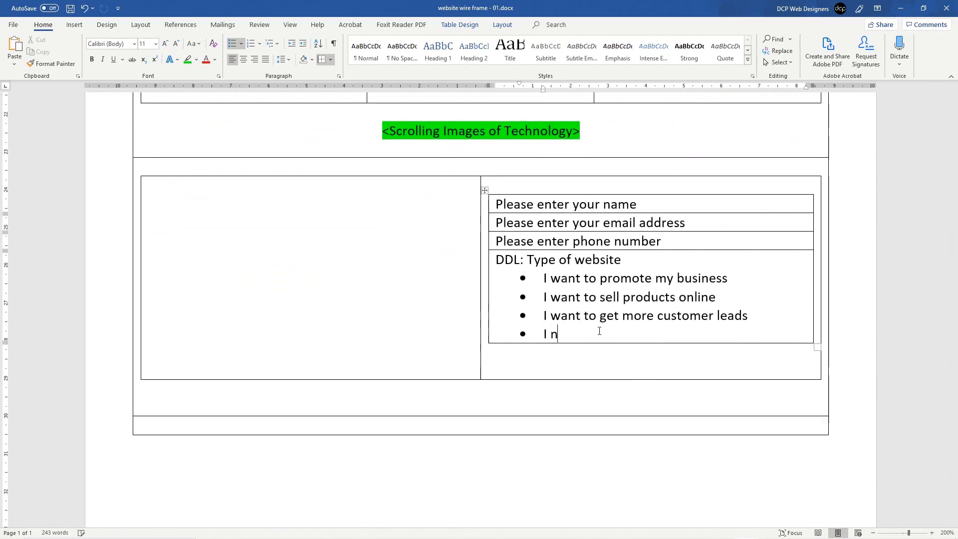
text(eed a custom website)
key(Return)
text(Not s)
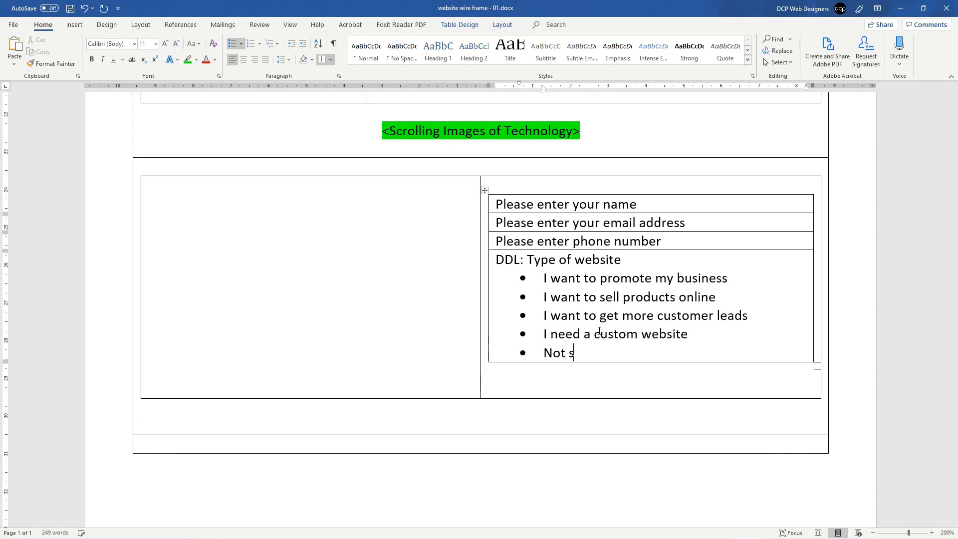
text(ure need some help)
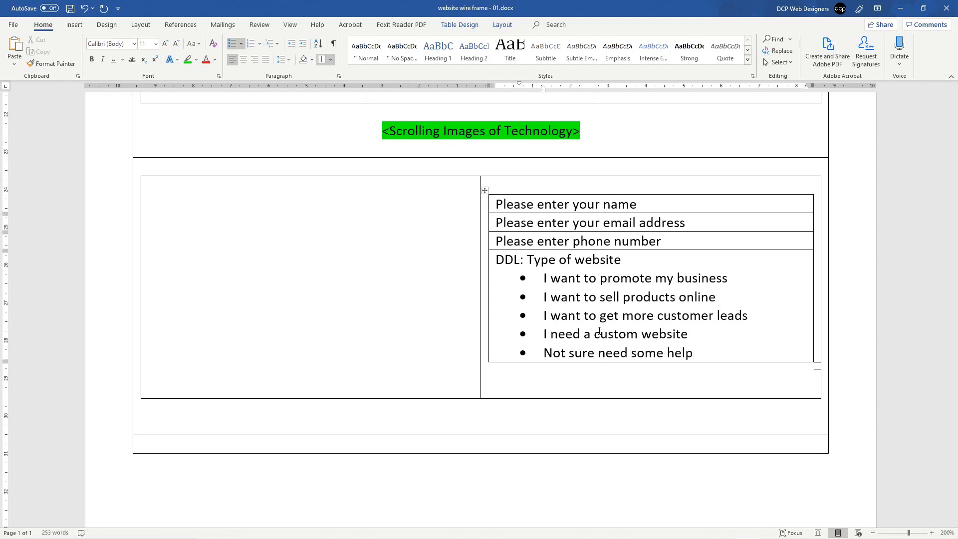
key(ctrl+s)
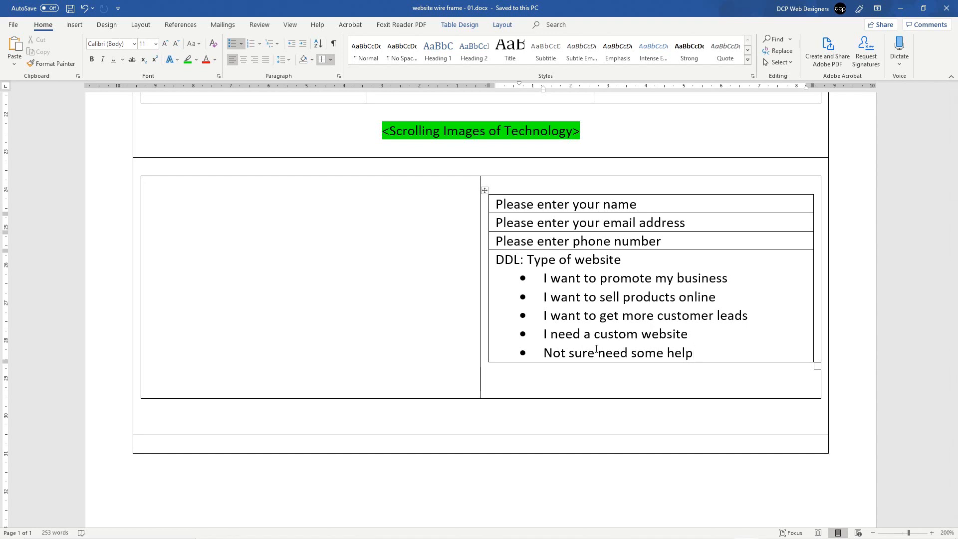
Step: Add a new empty table row below the 'Not sure need some help' bullet
drag(545, 351, 682, 352)
click(682, 352)
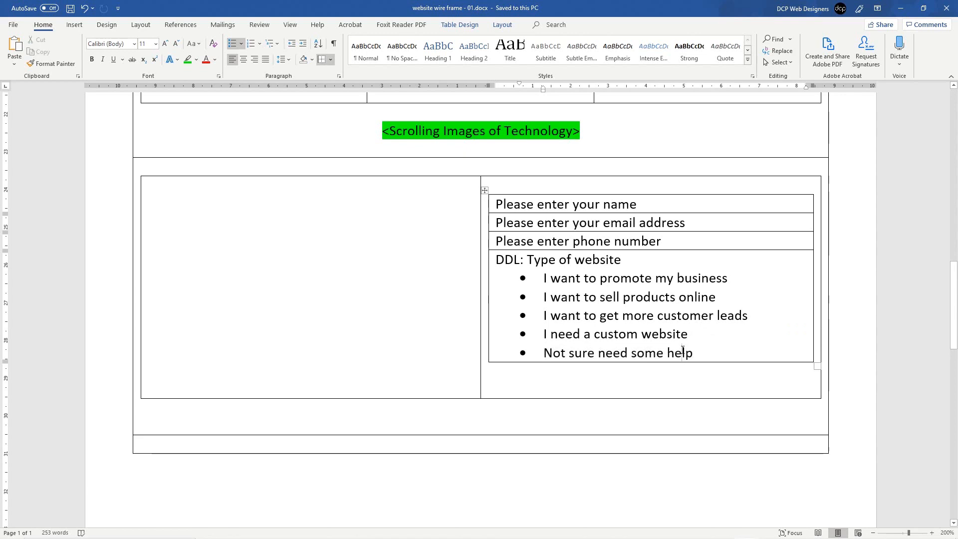
scroll(681, 349, up, 6)
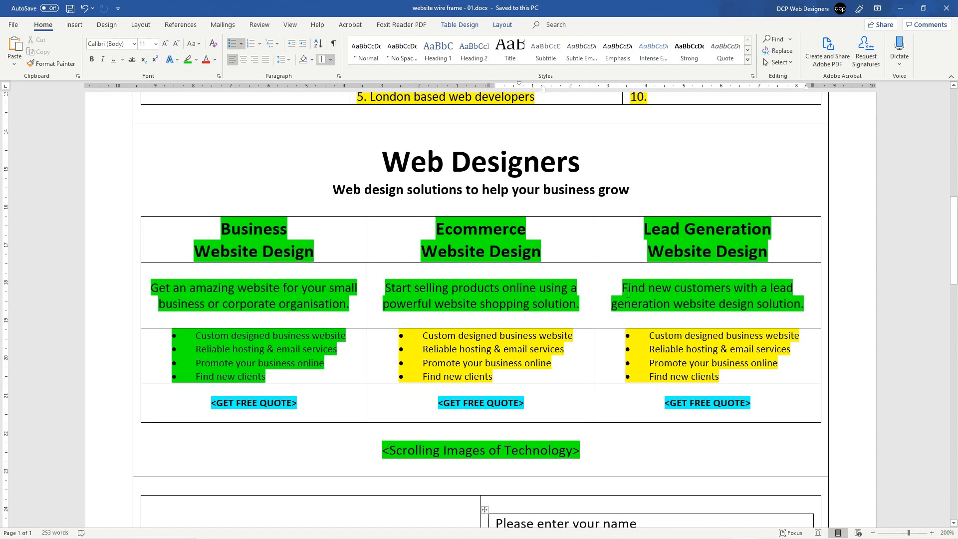
scroll(628, 295, down, 5)
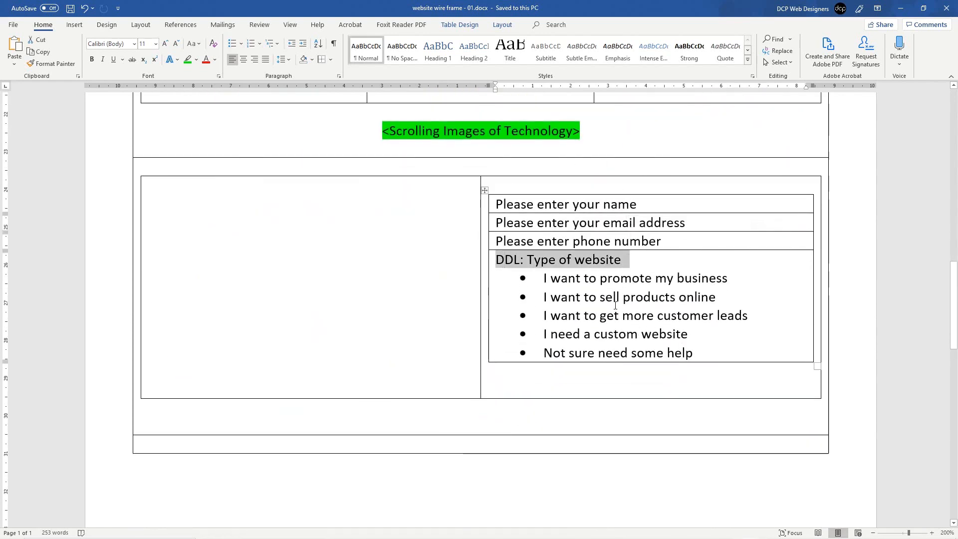
drag(568, 280, 693, 352)
click(681, 352)
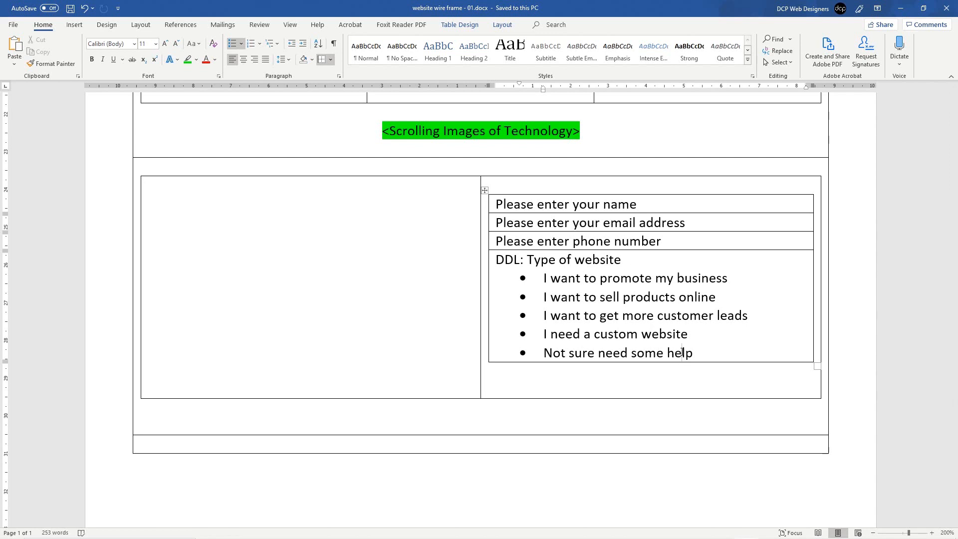
key(Tab)
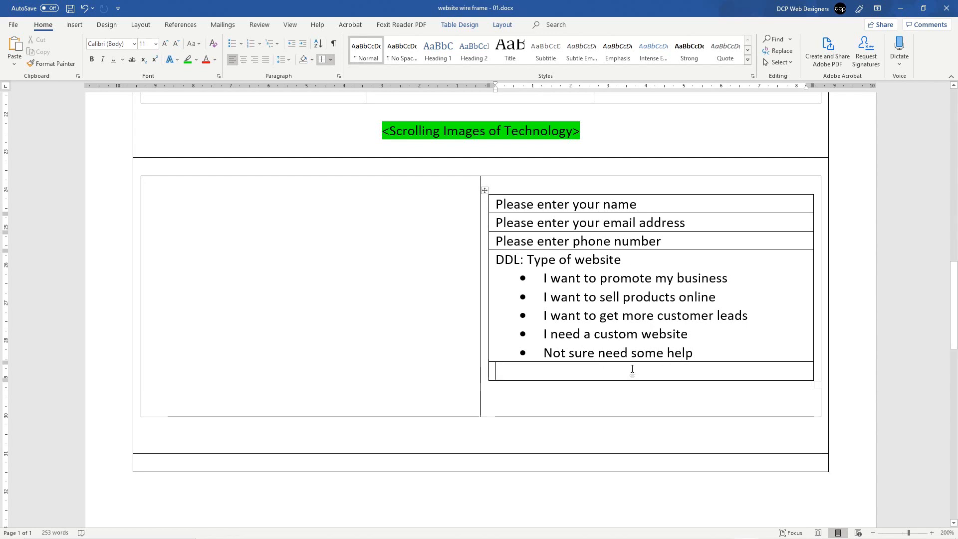
Step: Label the new row 'Please enter your message', padded with blank lines to make it tall
text(Pleas)
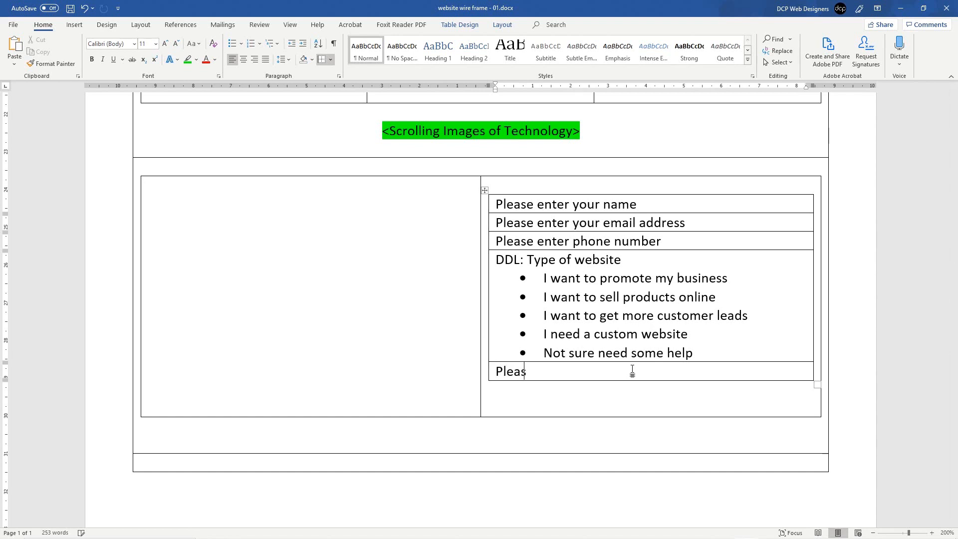
text(e enter your message)
key(Return)
key(Return)
key(Return)
key(Return)
key(Return)
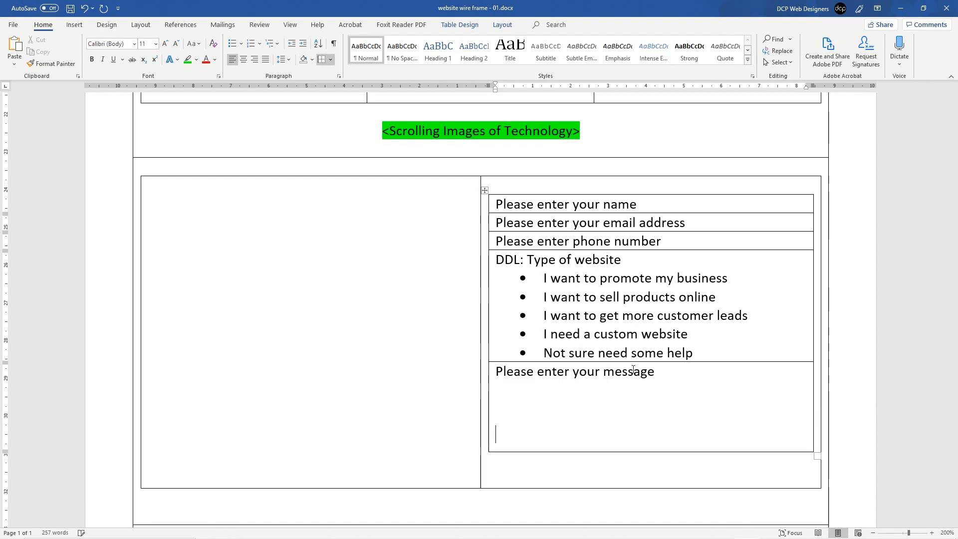
key(Up)
key(Up)
key(Up)
key(Up)
key(Up)
key(Return)
key(Return)
key(Down)
key(Down)
key(Down)
key(Down)
key(BackSpace)
key(BackSpace)
key(BackSpace)
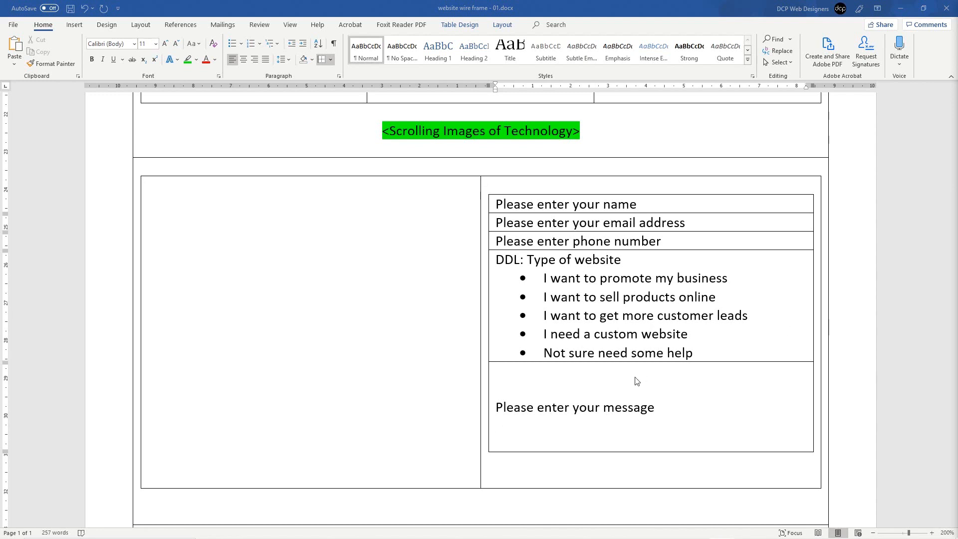
click(611, 423)
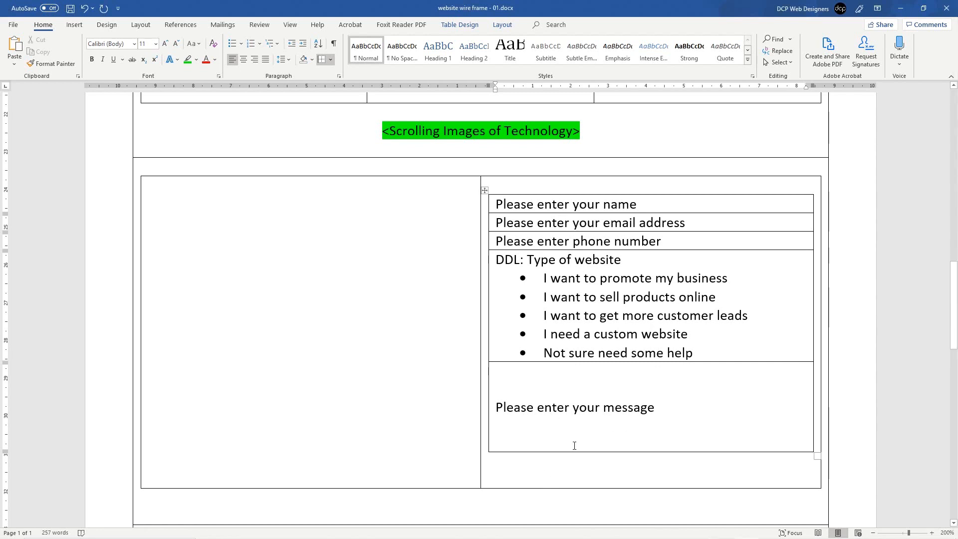
click(570, 470)
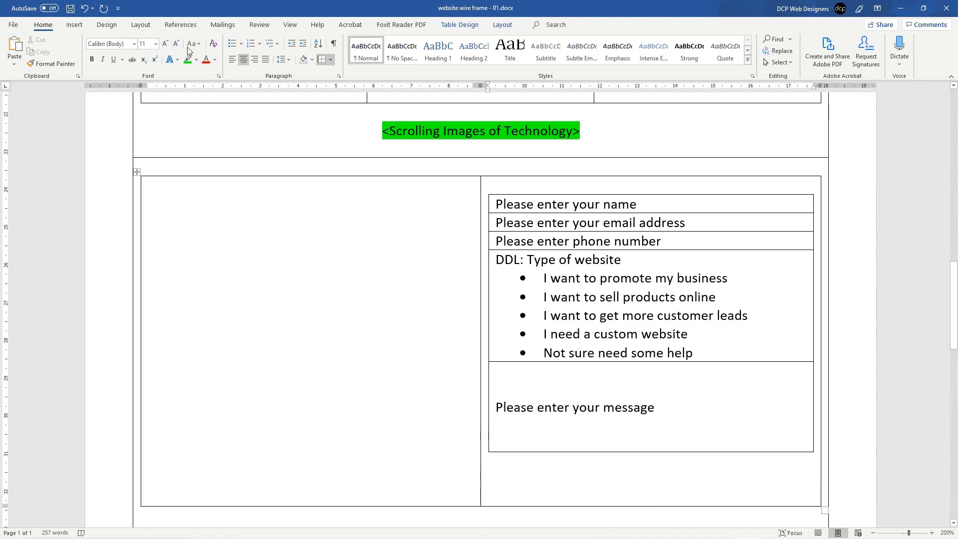
Step: Type the '<GET YOUR FREE QUOTE>' placeholder below the contact form, discarding a trial one-cell table
click(74, 24)
click(89, 49)
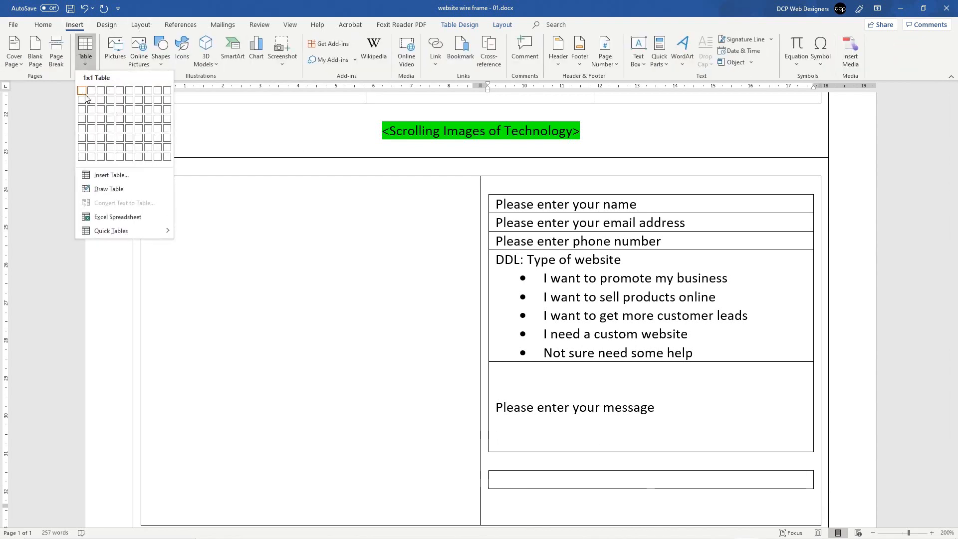
click(85, 97)
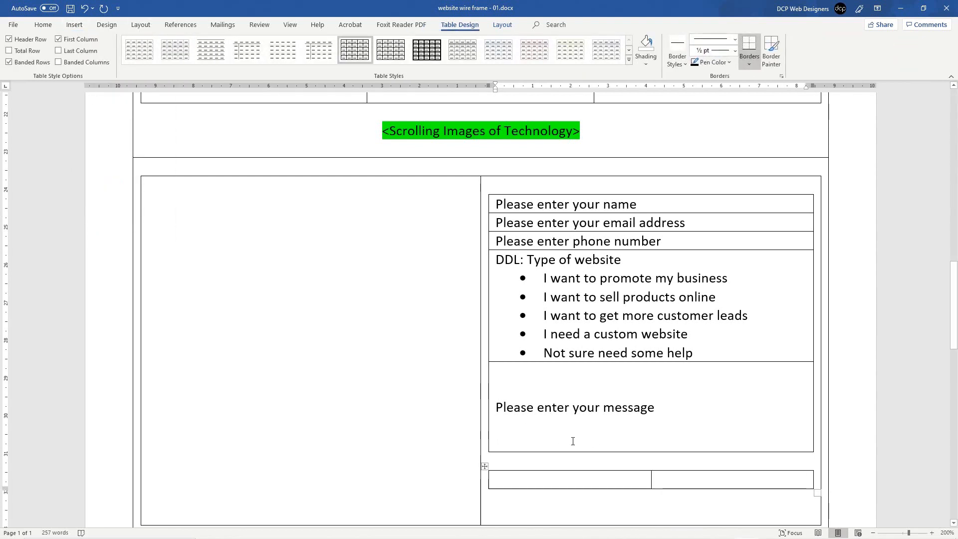
key(ctrl+z)
text(<>)
key(Left)
text(GET a)
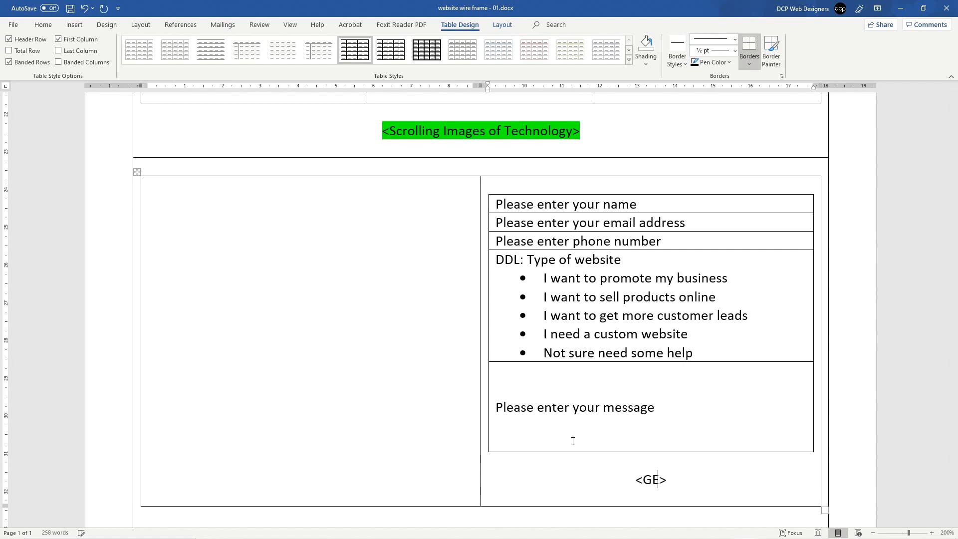
key(BackSpace)
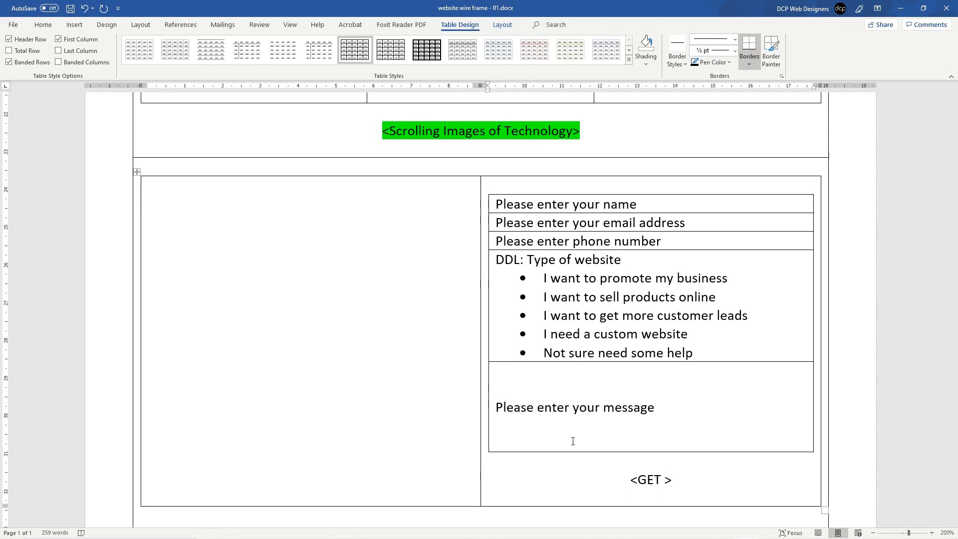
text(our)
key(BackSpace)
key(BackSpace)
key(BackSpace)
text(YOUR FREE QUOTE)
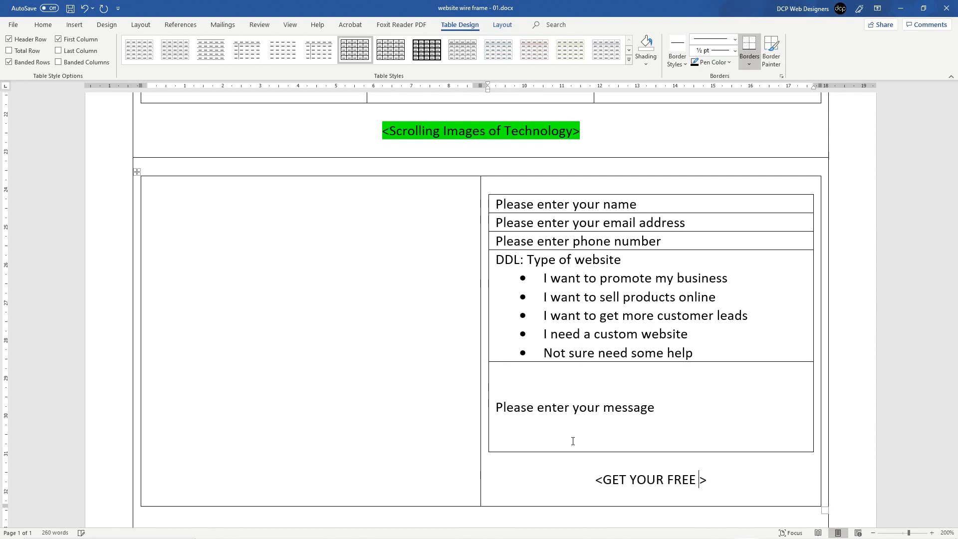
Step: Highlight the '<GET YOUR FREE QUOTE>' placeholder in turquoise
drag(763, 470, 573, 478)
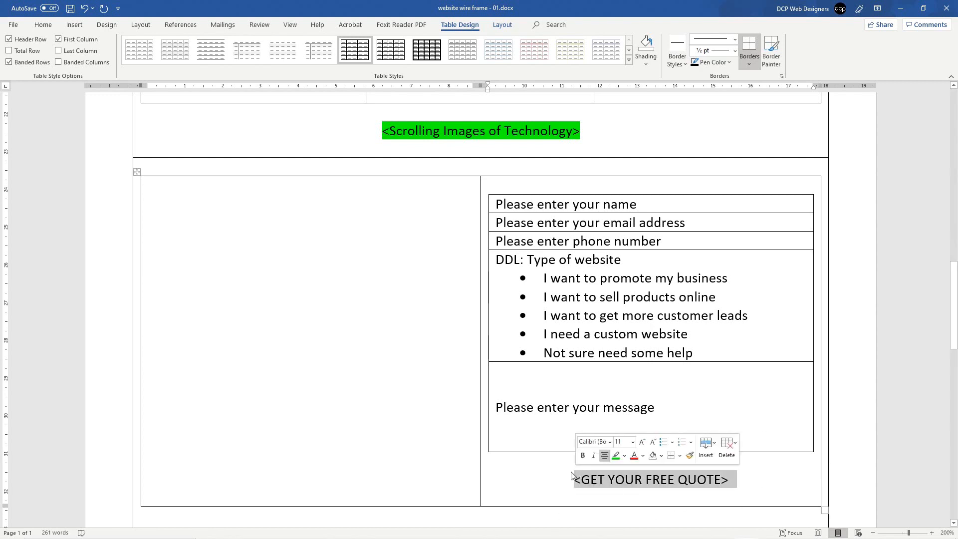
click(48, 27)
click(197, 60)
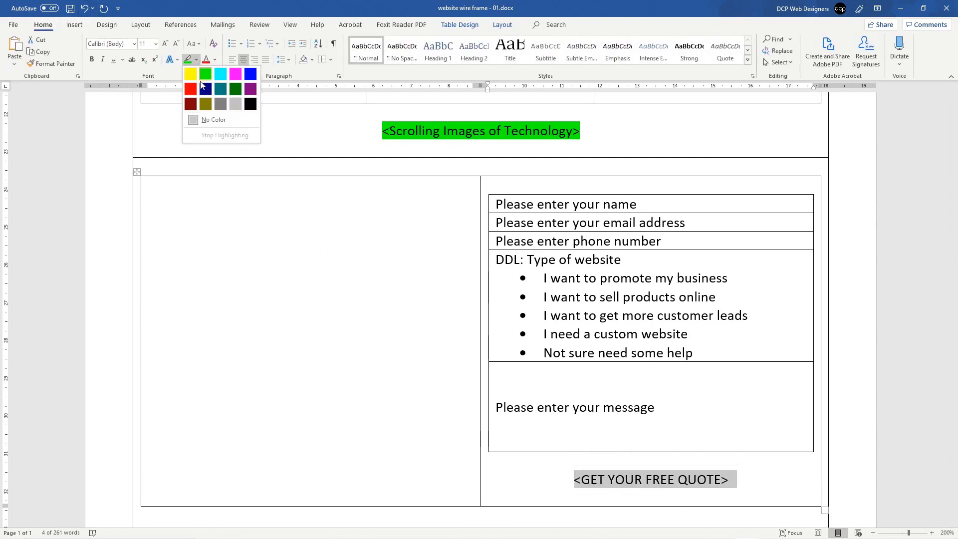
click(227, 78)
click(605, 460)
click(639, 476)
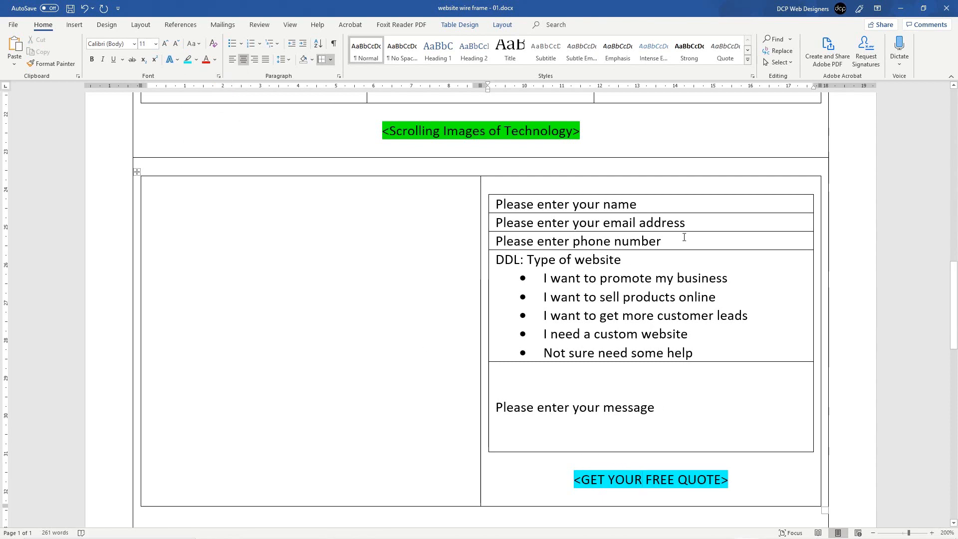
Step: Paste the 'GET YOUR FREE WEBSITE DESIGN QUOTE' headline into the left cell at 16 pt bold, and save
click(279, 208)
key(Return)
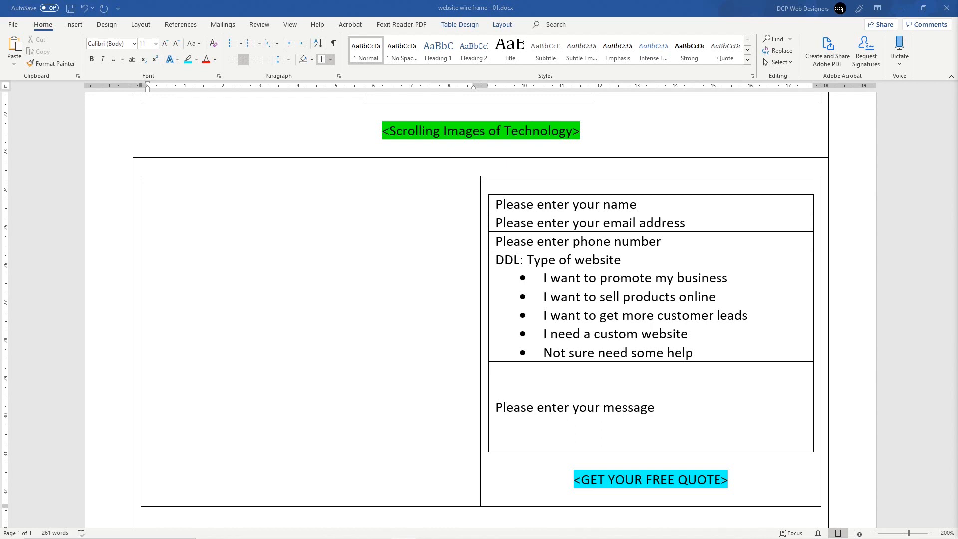
click(208, 209)
text(GET YOUR FREE WEBSITE DESIGN QUOTE)
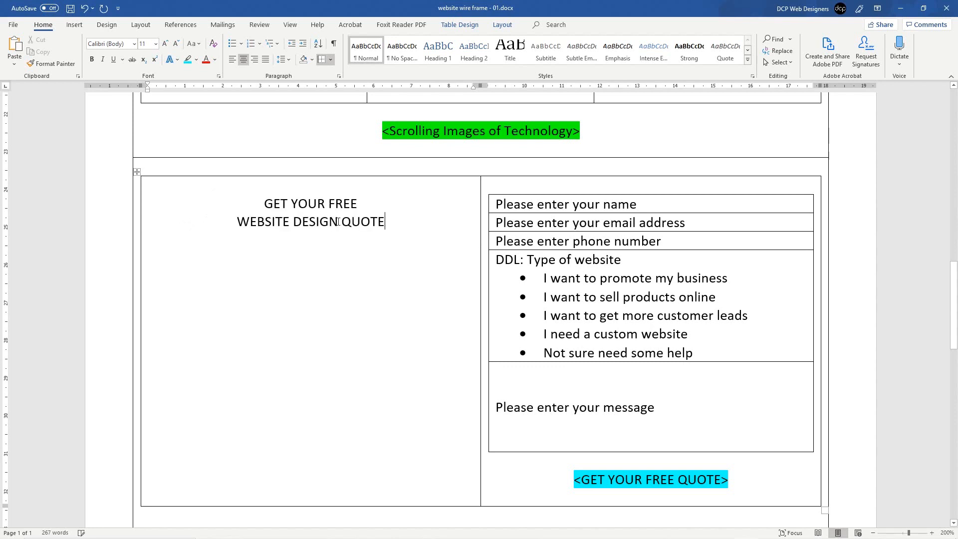
drag(391, 221, 242, 203)
click(67, 25)
click(44, 25)
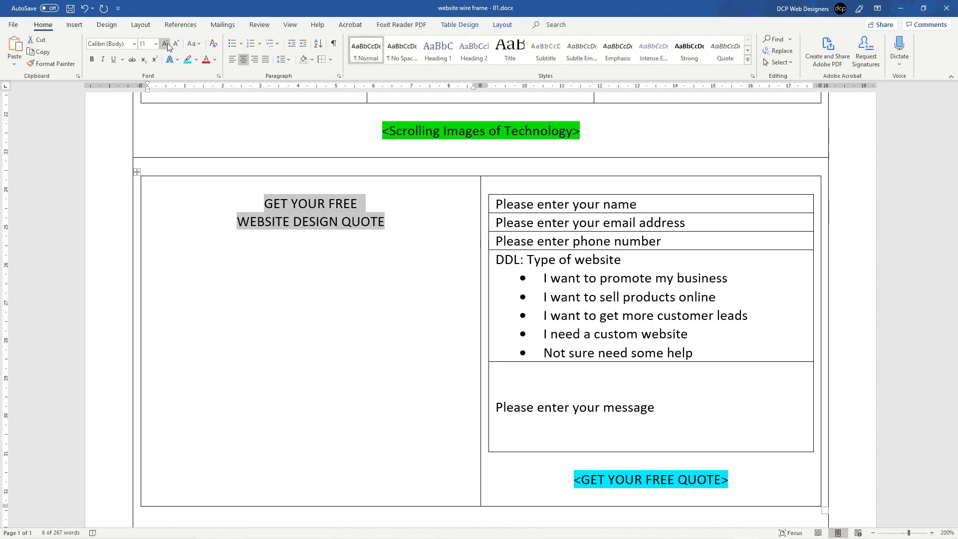
click(166, 43)
click(165, 43)
click(165, 43)
click(92, 59)
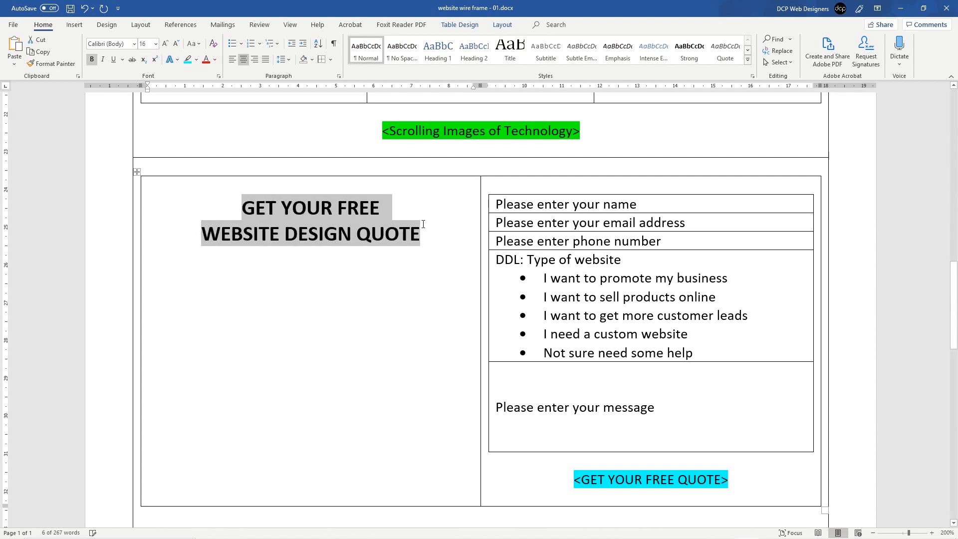
click(441, 239)
key(ctrl+s)
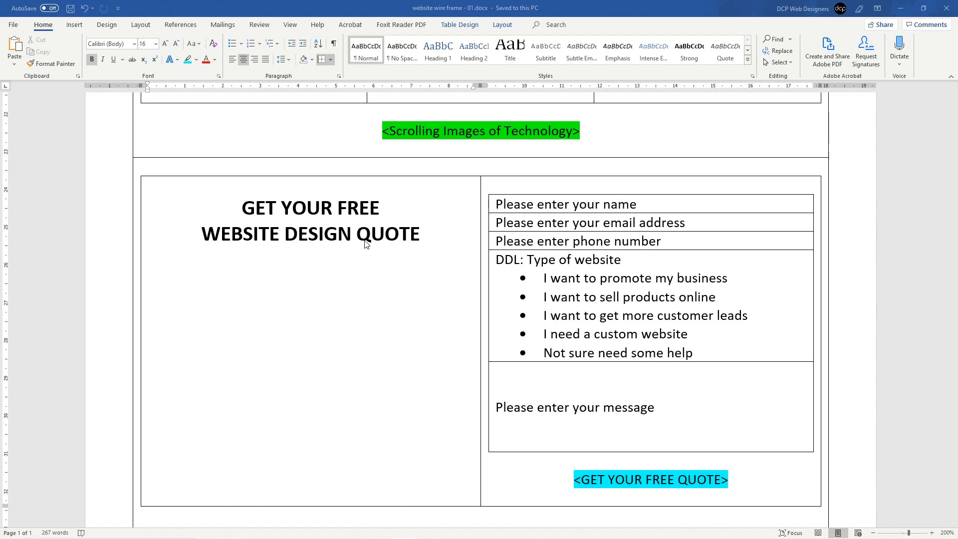
Step: Add 'CLAIM YOUR 2 HOURS FREE CONSULTANCY' below the headline at 14 pt bold
click(327, 278)
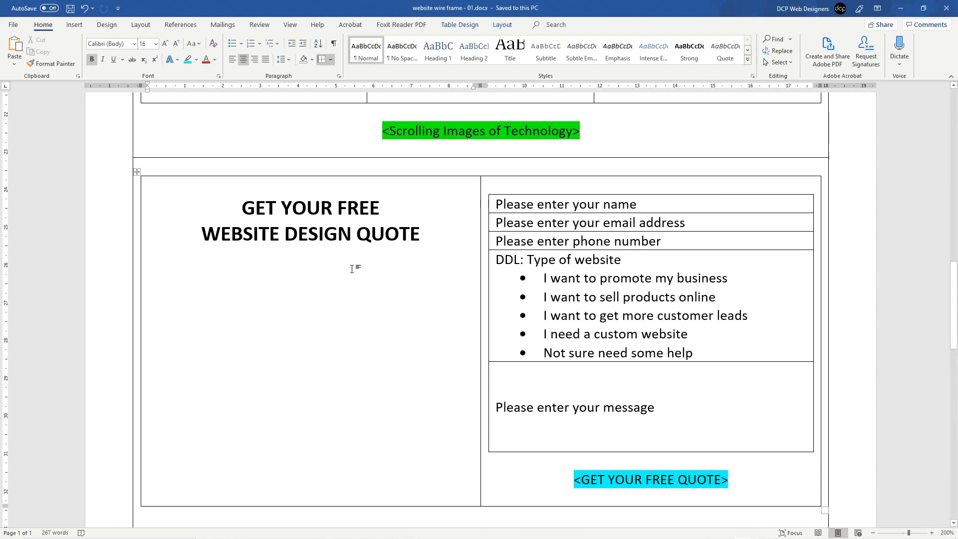
key(Return)
text(CLAIM YOUR 2 HOURS FREE CONSULTANCY)
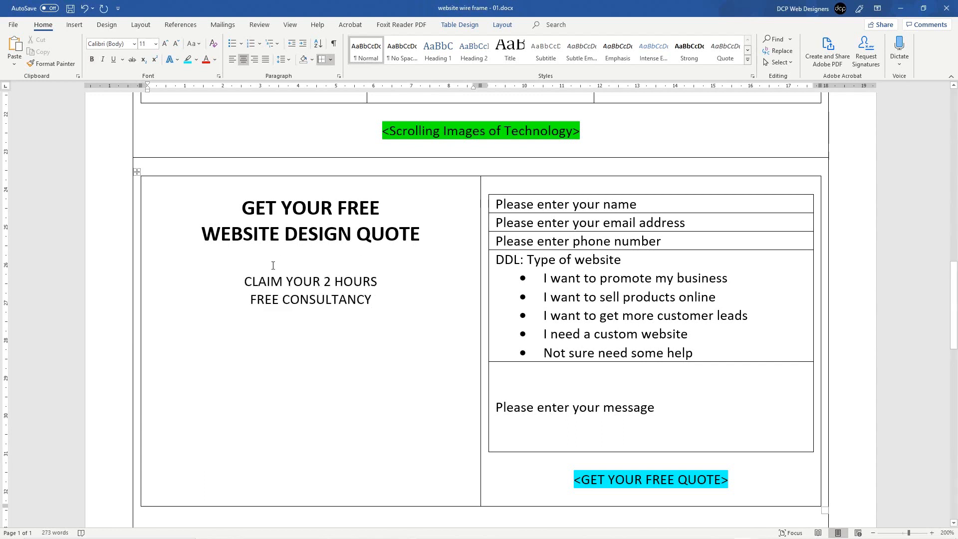
drag(256, 280, 374, 297)
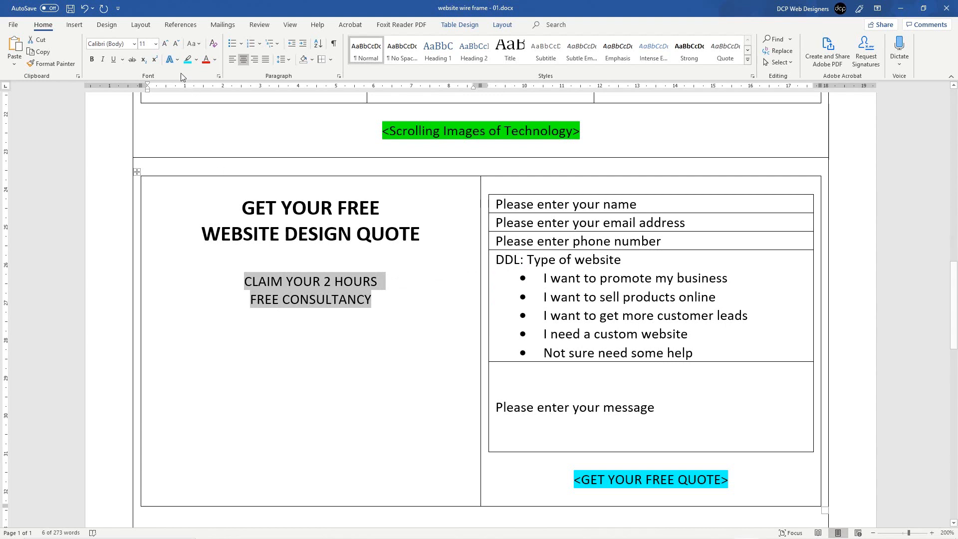
click(168, 43)
click(168, 42)
click(168, 43)
click(175, 43)
key(ctrl+b)
click(344, 341)
click(406, 306)
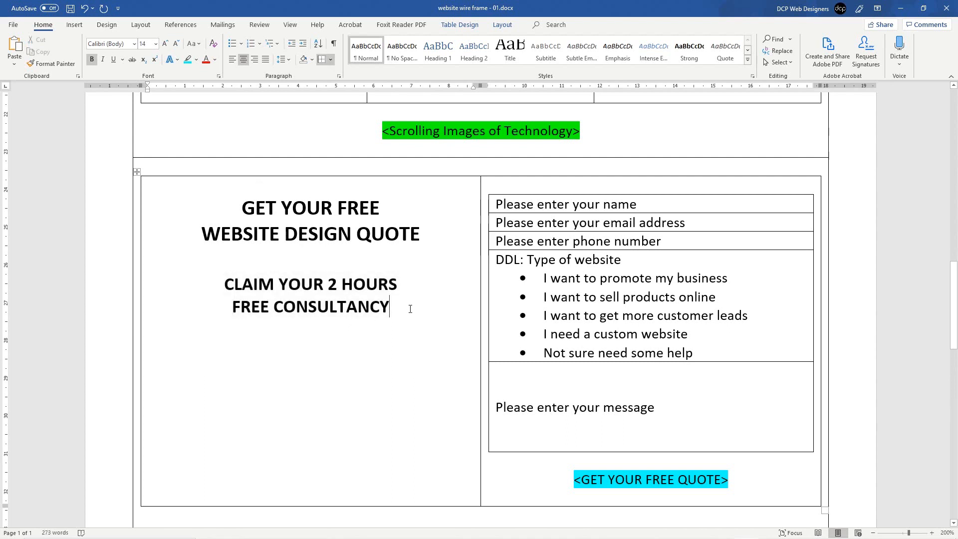
key(Return)
key(ctrl+z)
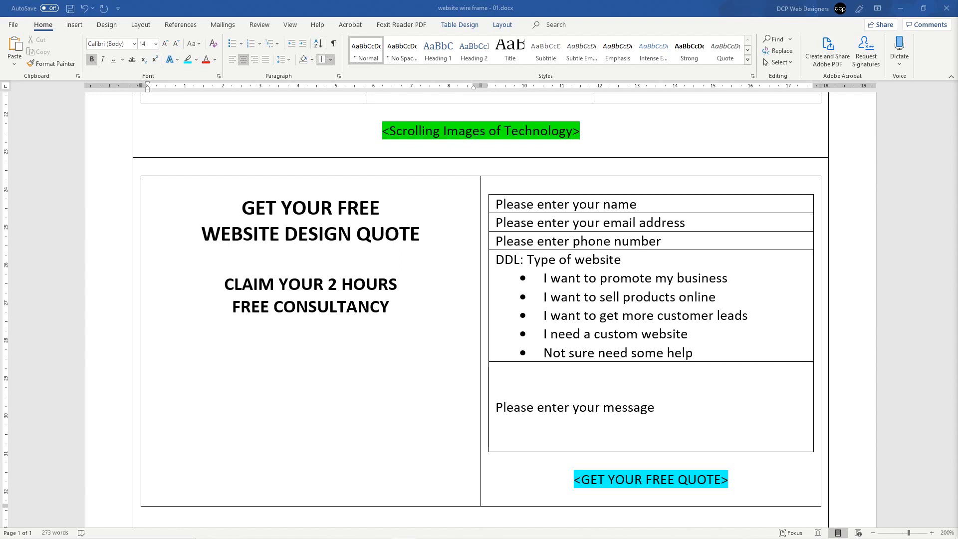
Step: Paste three selling points, including 'LONDON BASED WEB DESIGNERS', as a left-aligned bulleted list
click(295, 344)
text(15 YEARS WEB DESIGN KNOWLEDGE LONDON BASED WEB DESIGNERS AFFORDABLE PRICING)
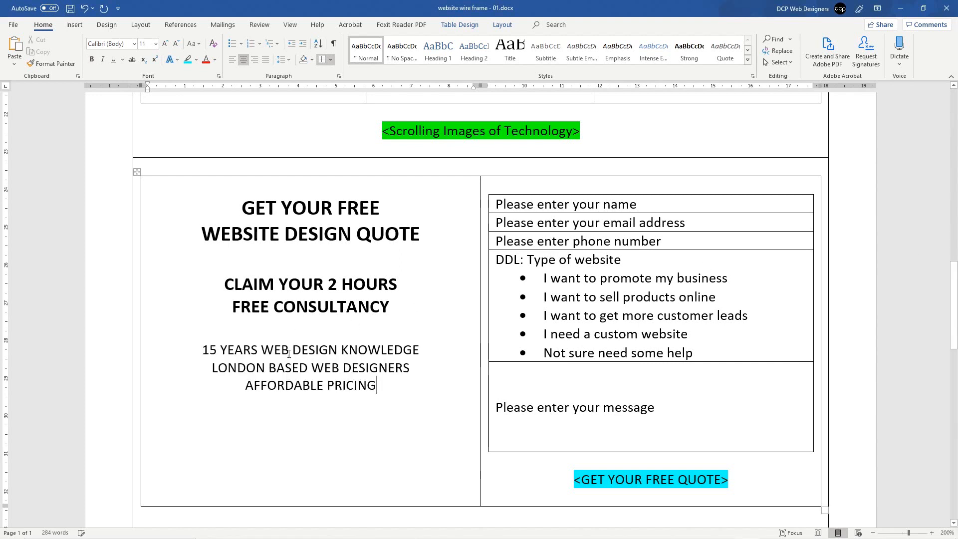
drag(221, 345, 326, 385)
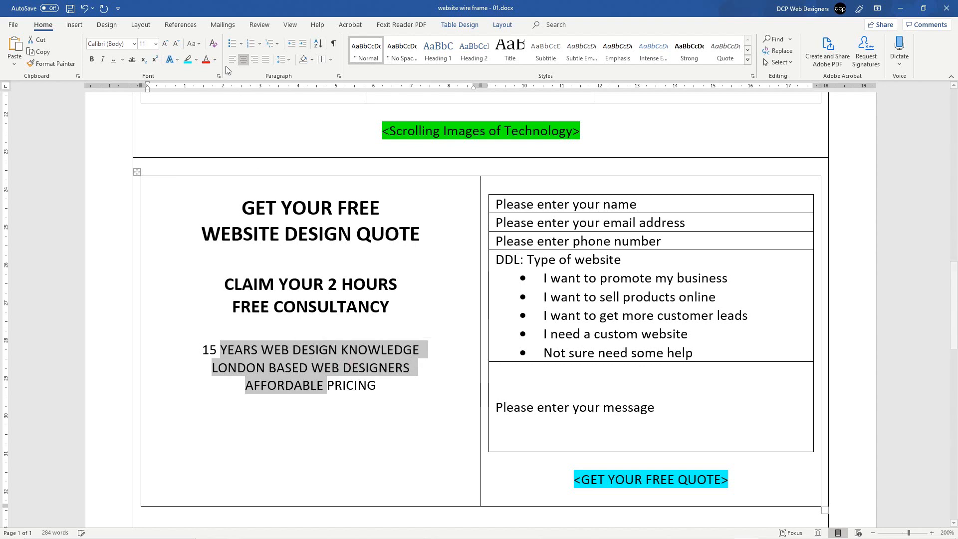
click(231, 43)
click(279, 369)
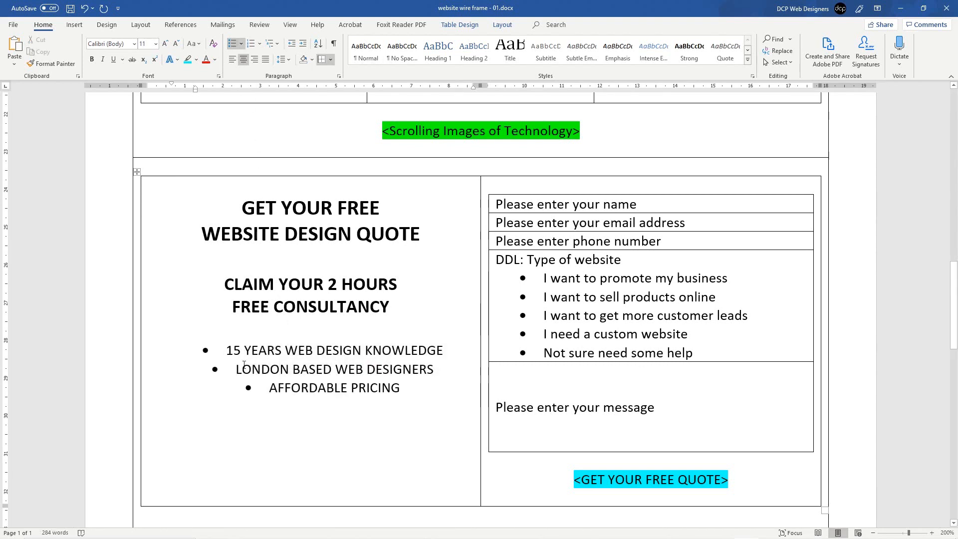
drag(233, 376, 433, 373)
click(394, 370)
double_click(306, 392)
click(305, 392)
drag(401, 390, 230, 354)
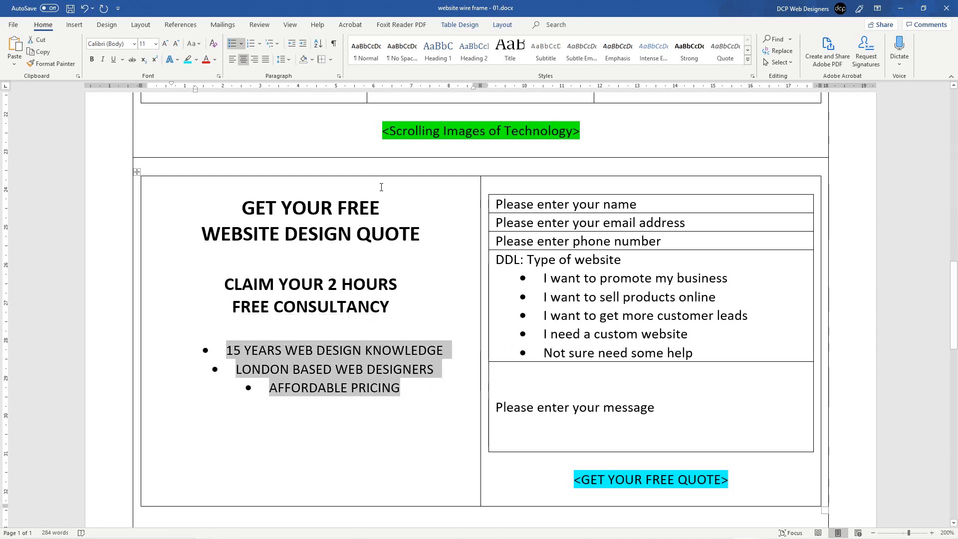
click(363, 59)
key(ctrl+z)
click(232, 59)
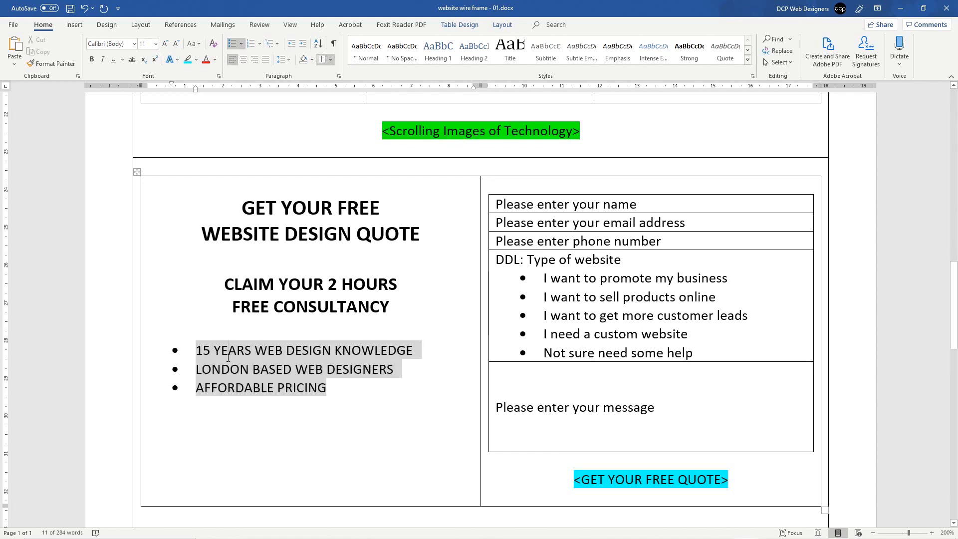
click(267, 388)
Step: Add a centred, enlarged, bold 'NO OBLIGATION QUOTE' line below the bullets and save
key(Return)
key(Return)
key(ctrl+s)
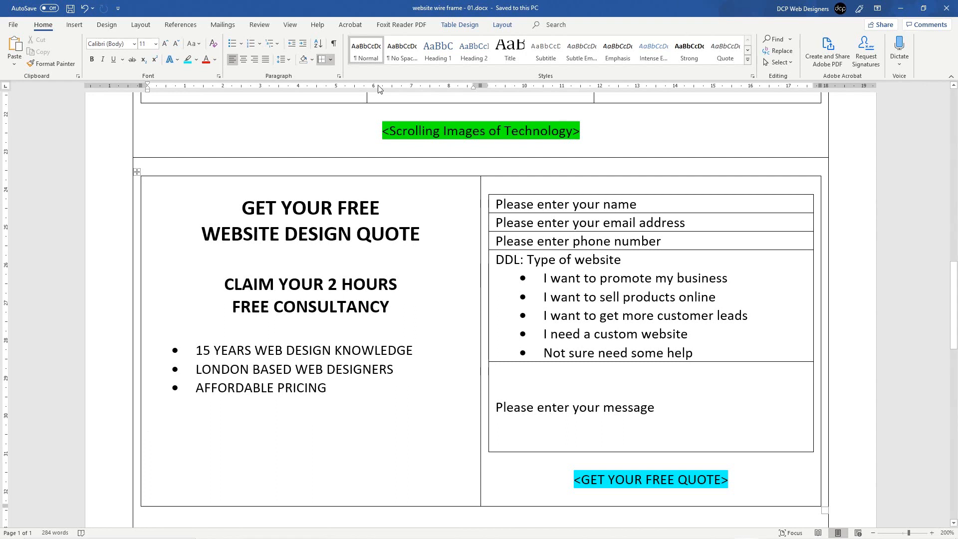
click(243, 59)
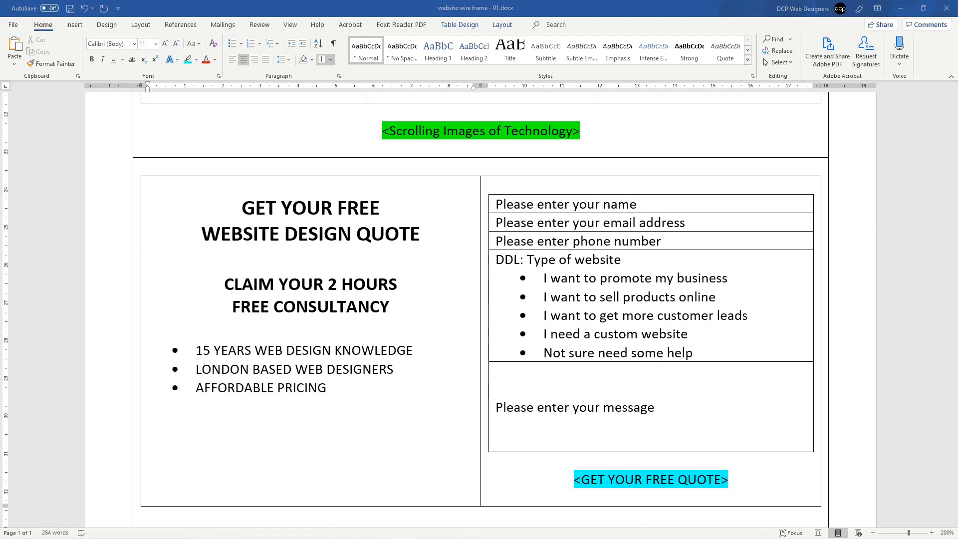
text(NO OBLIGATION QUOTE)
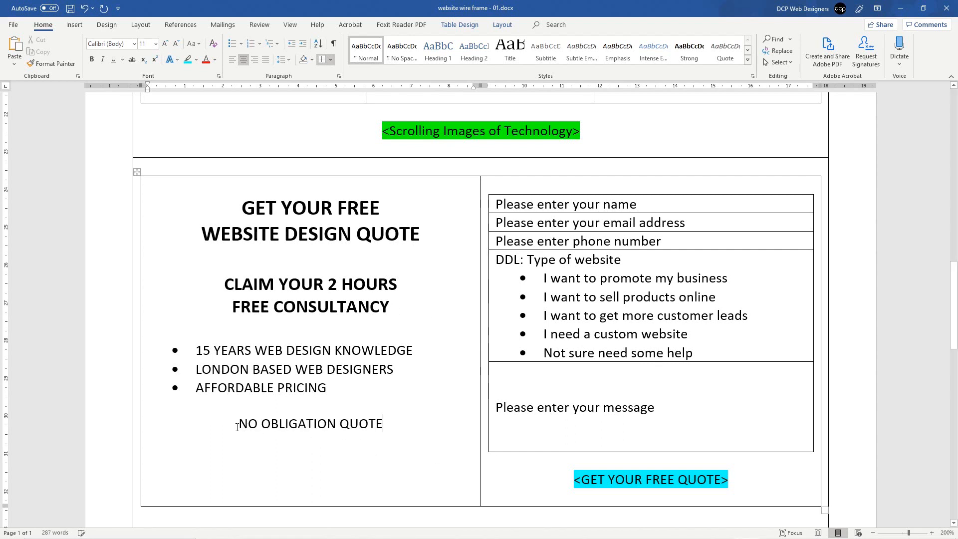
drag(241, 425, 383, 425)
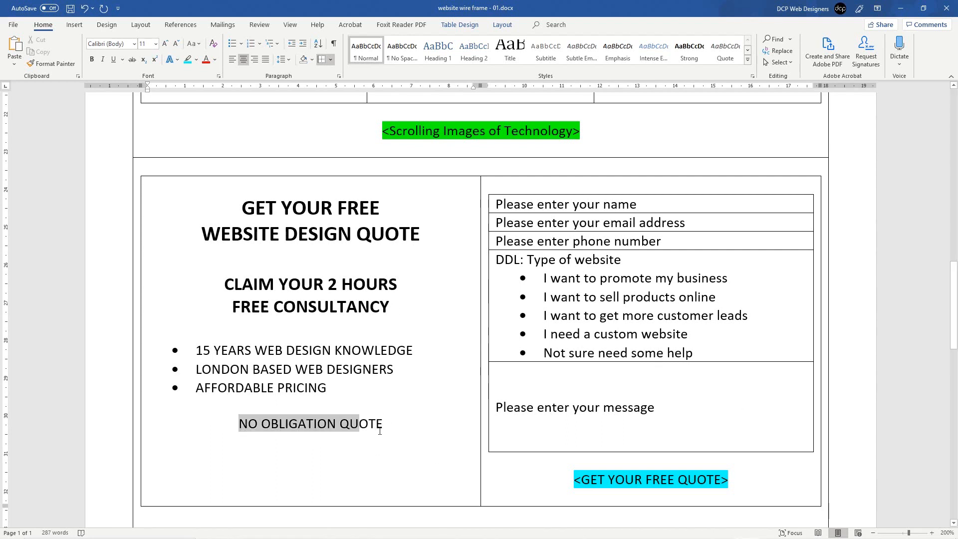
click(175, 43)
click(176, 43)
click(175, 43)
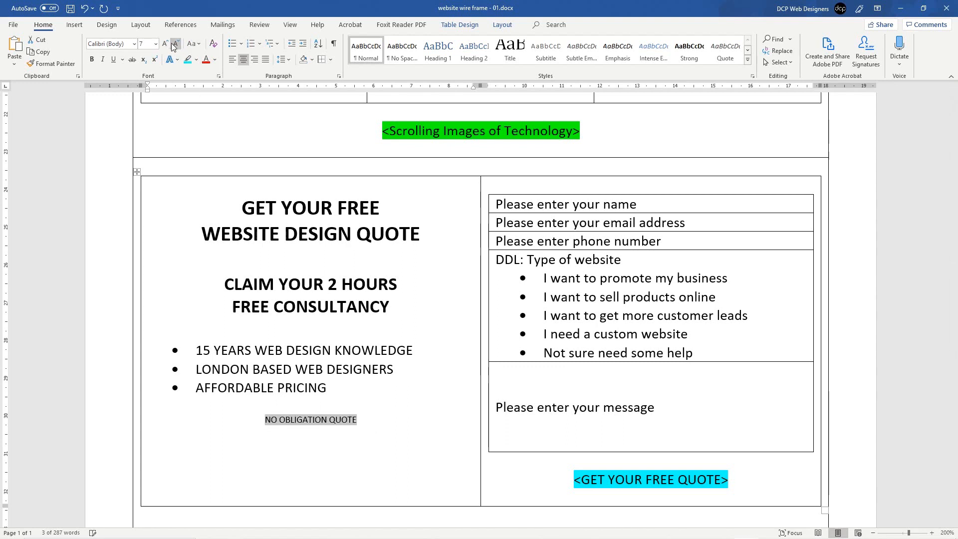
click(165, 44)
click(165, 44)
click(165, 44)
click(166, 43)
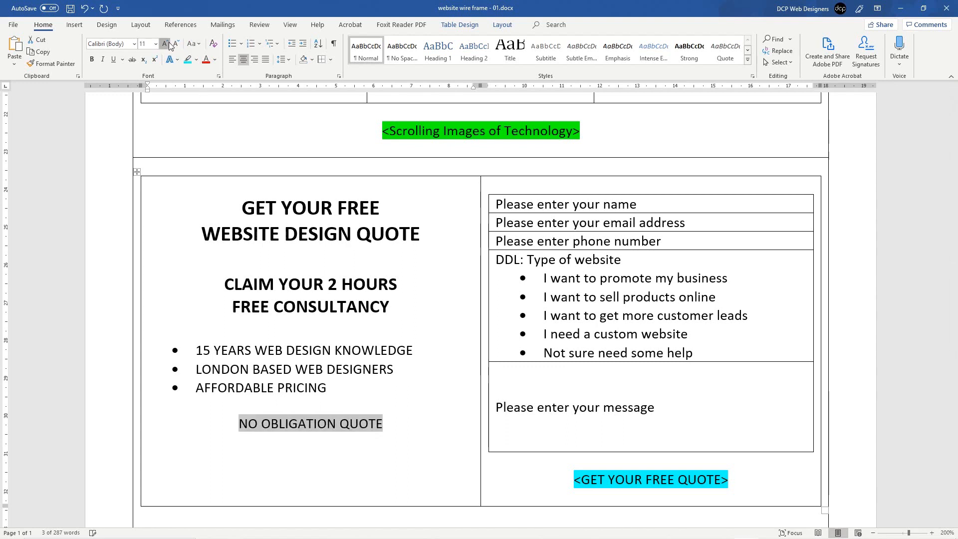
click(168, 44)
click(168, 44)
key(ctrl+b)
click(388, 370)
key(ctrl+s)
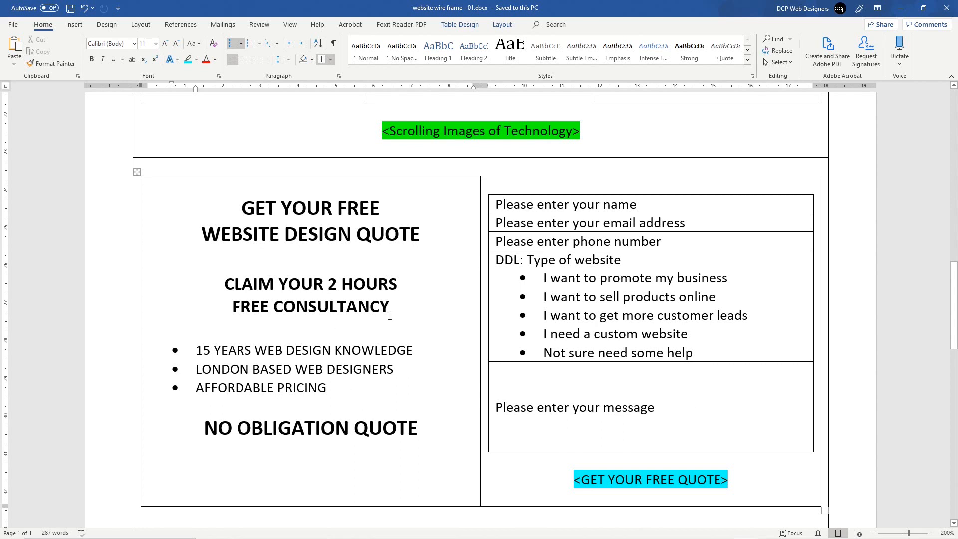
click(144, 242)
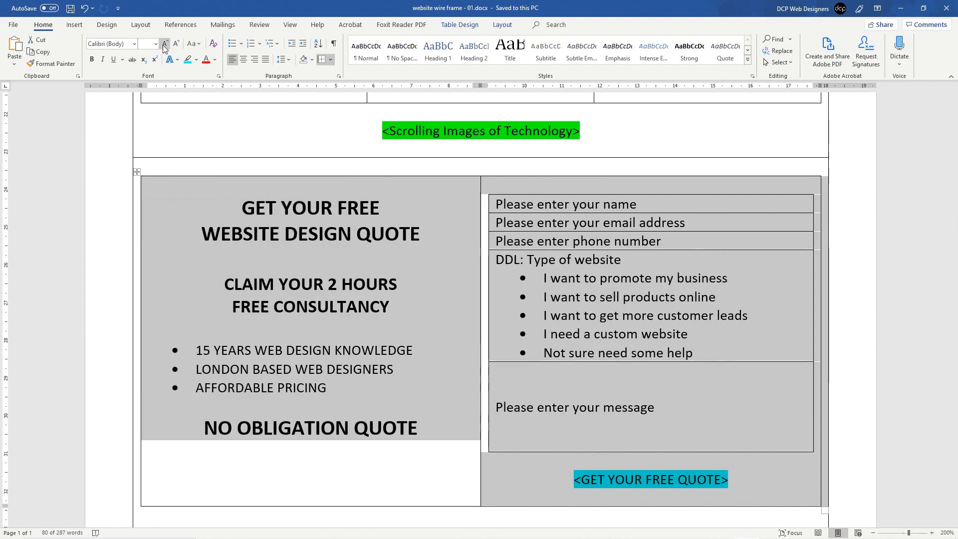
Step: Highlight all text in the selected quote section row green
scroll(397, 330, down, 4)
scroll(394, 327, up, 2)
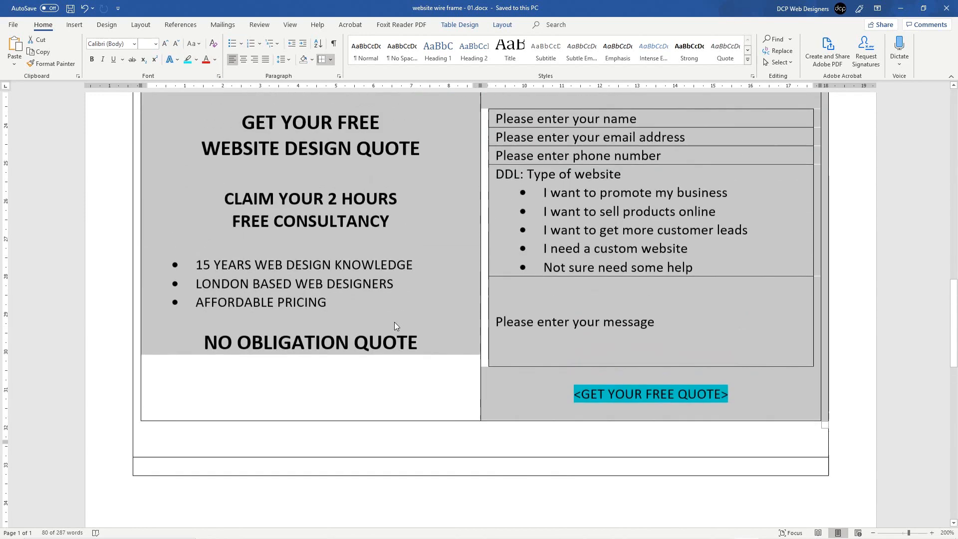
click(196, 59)
click(200, 67)
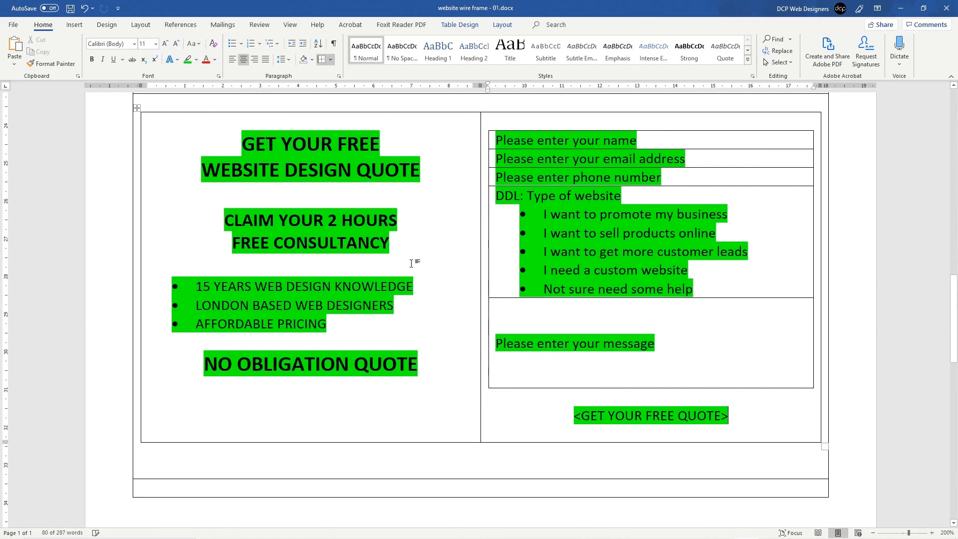
click(411, 263)
scroll(411, 262, up, 2)
scroll(663, 186, down, 3)
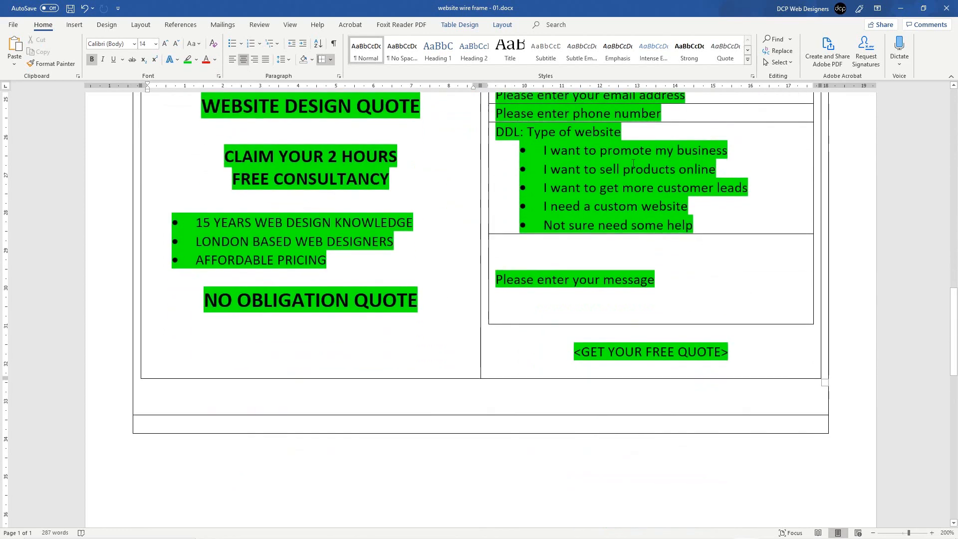
scroll(276, 209, up, 3)
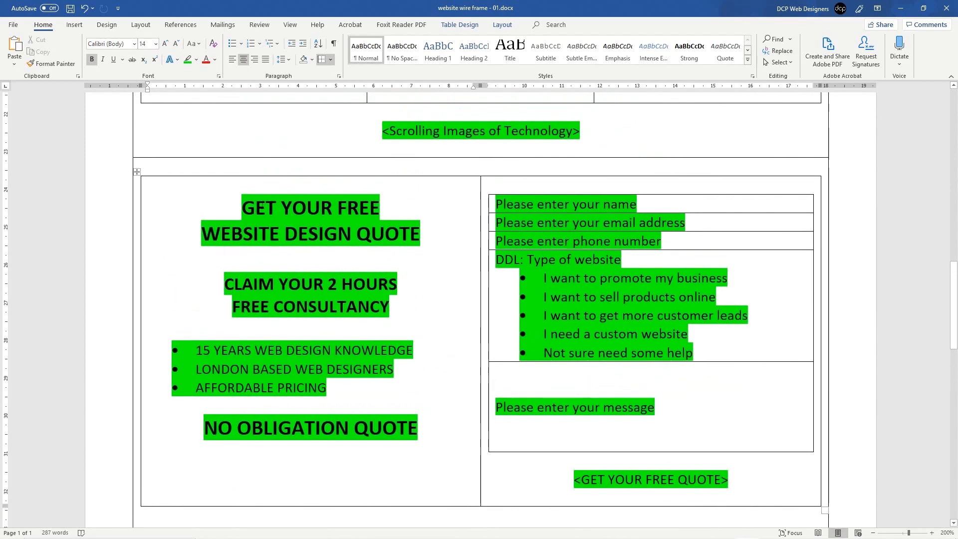
click(305, 388)
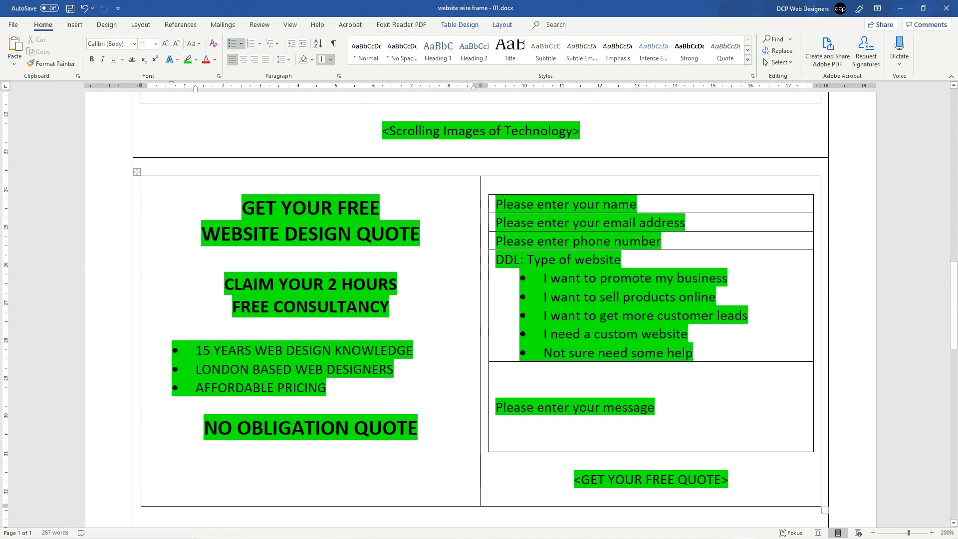
Step: Insert 'WEBSITE' before CONSULTANCY, highlight the two-line consultancy heading pink, and save
click(274, 307)
text(WEBSITE)
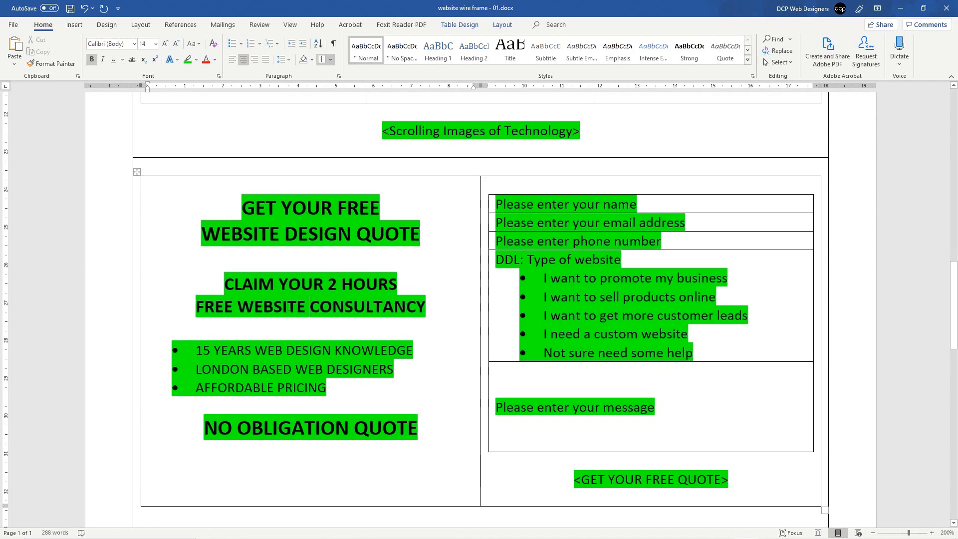
drag(223, 276, 434, 305)
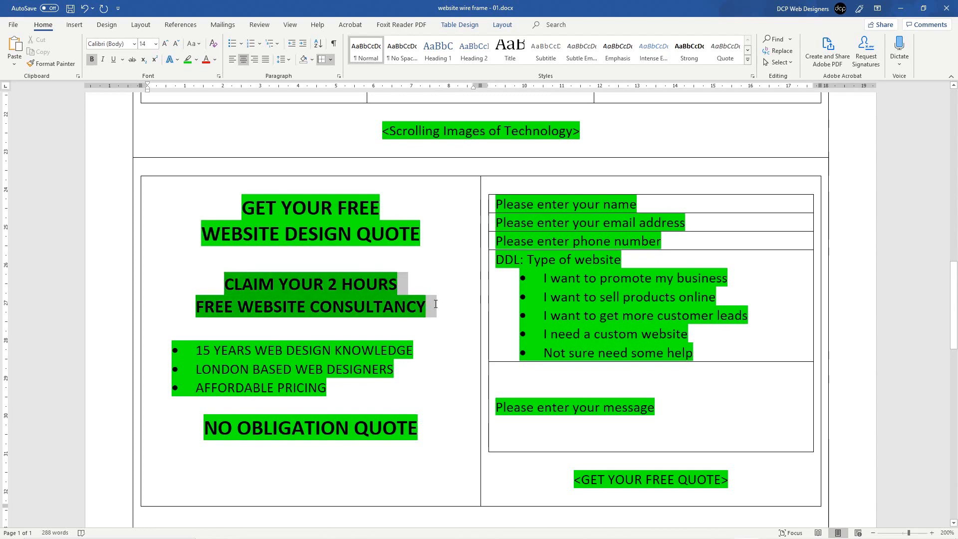
click(197, 59)
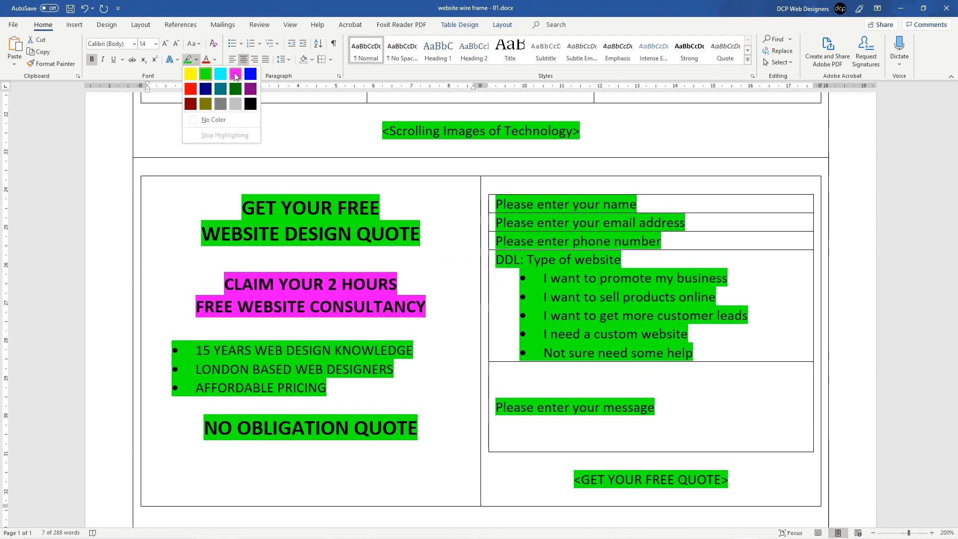
click(235, 76)
click(292, 316)
click(70, 9)
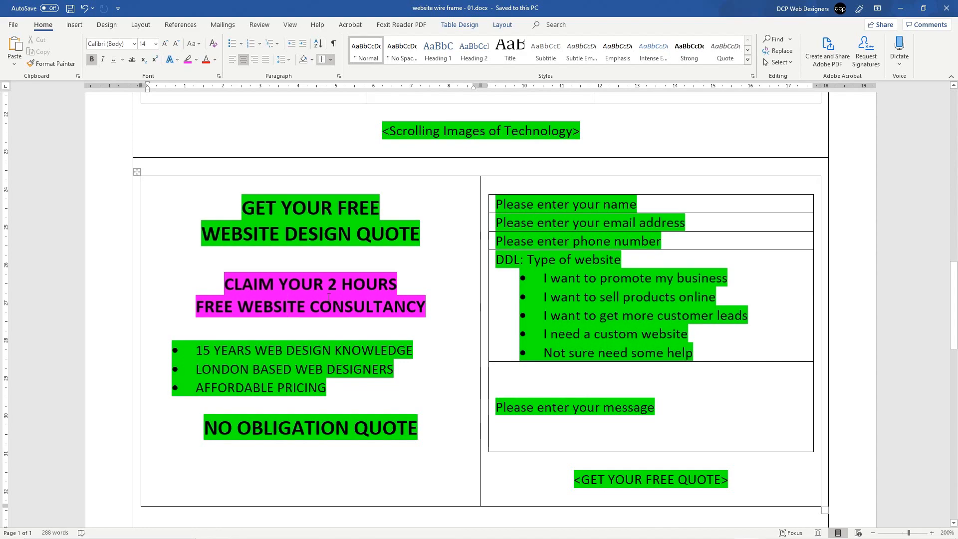
scroll(329, 297, up, 15)
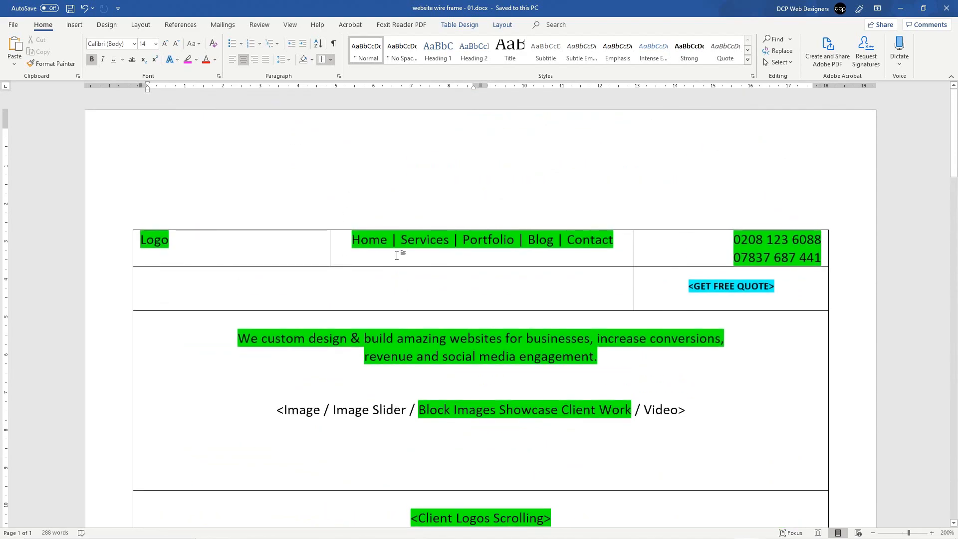
scroll(560, 444, down, 6)
scroll(491, 372, down, 2)
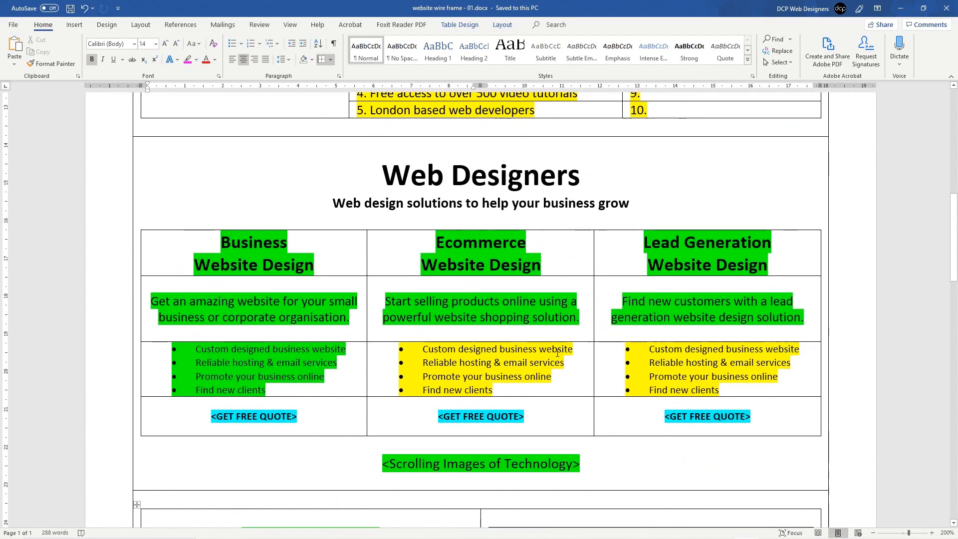
scroll(558, 355, down, 7)
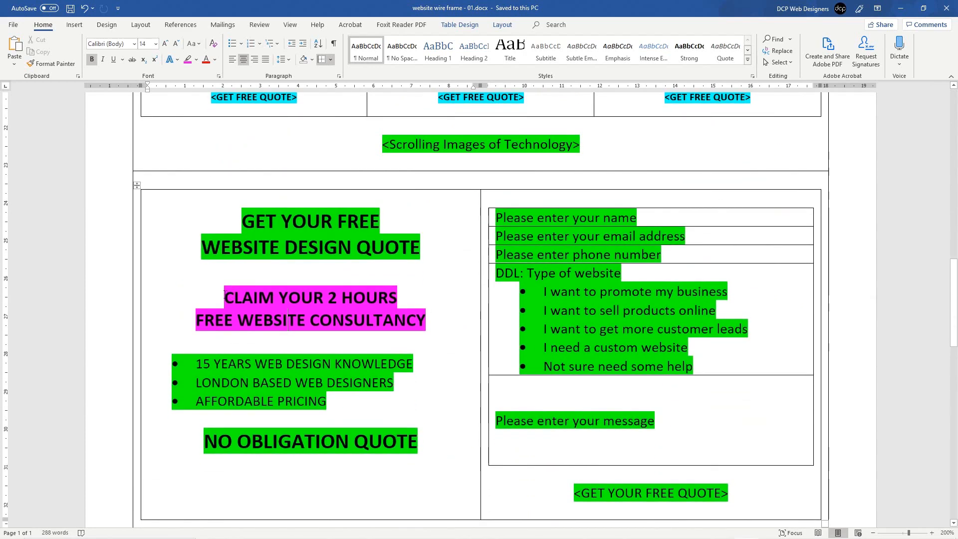
drag(225, 295, 425, 321)
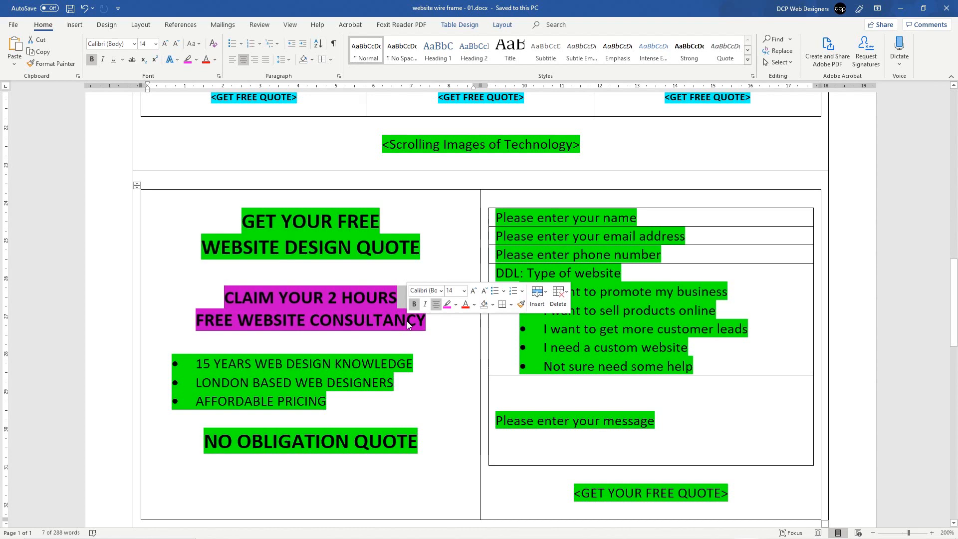
click(344, 310)
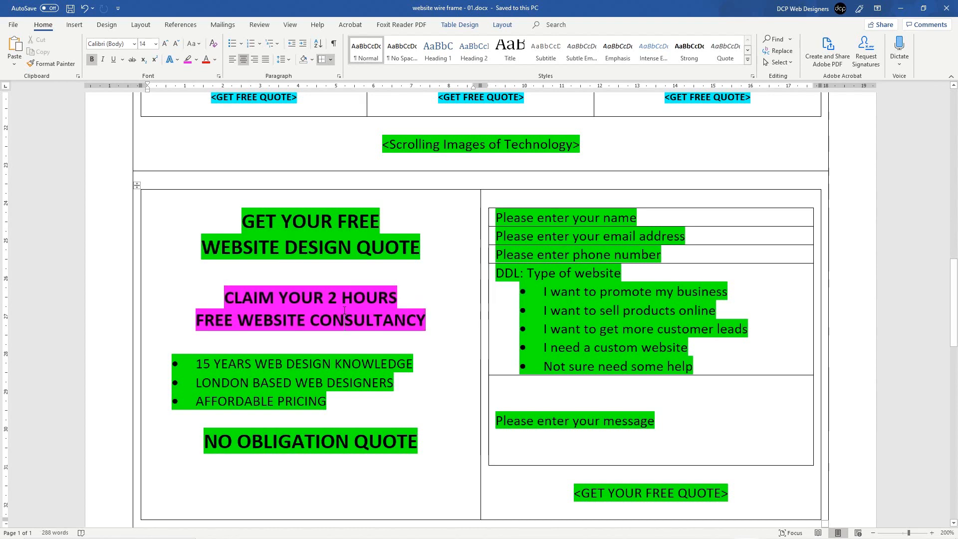
scroll(344, 310, up, 5)
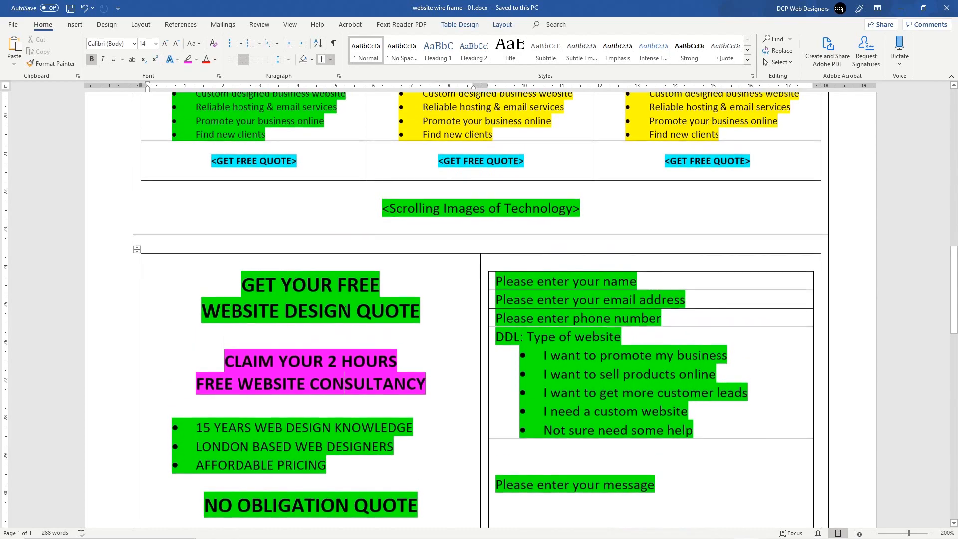
scroll(344, 310, up, 17)
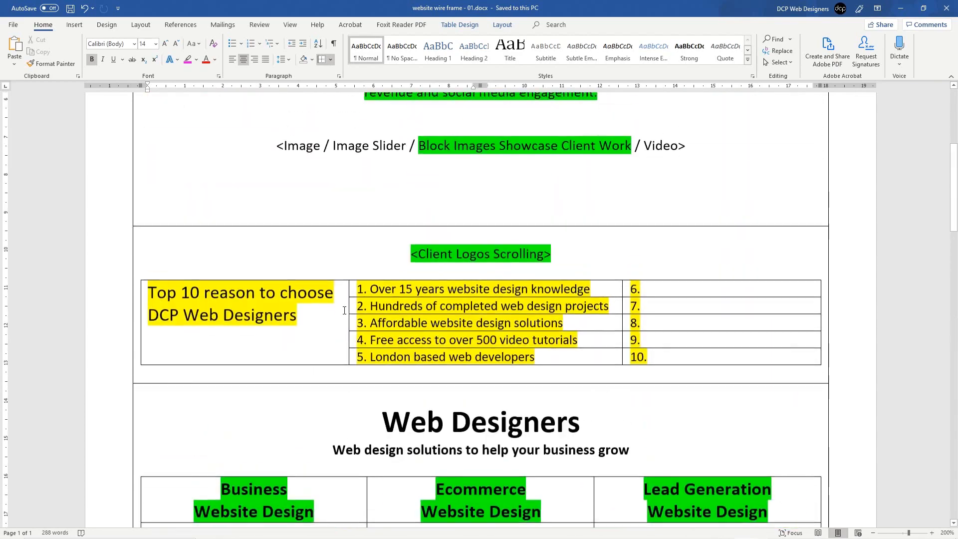
scroll(423, 302, down, 15)
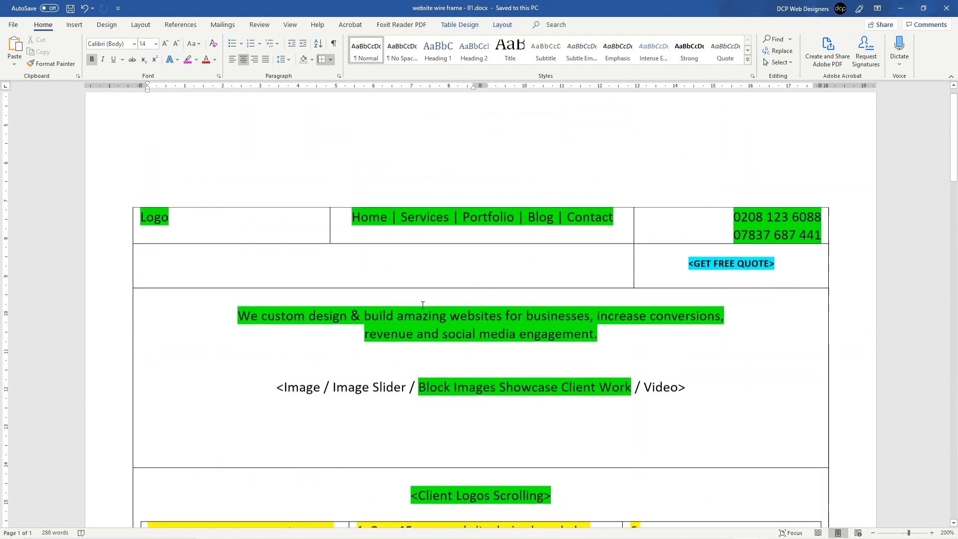
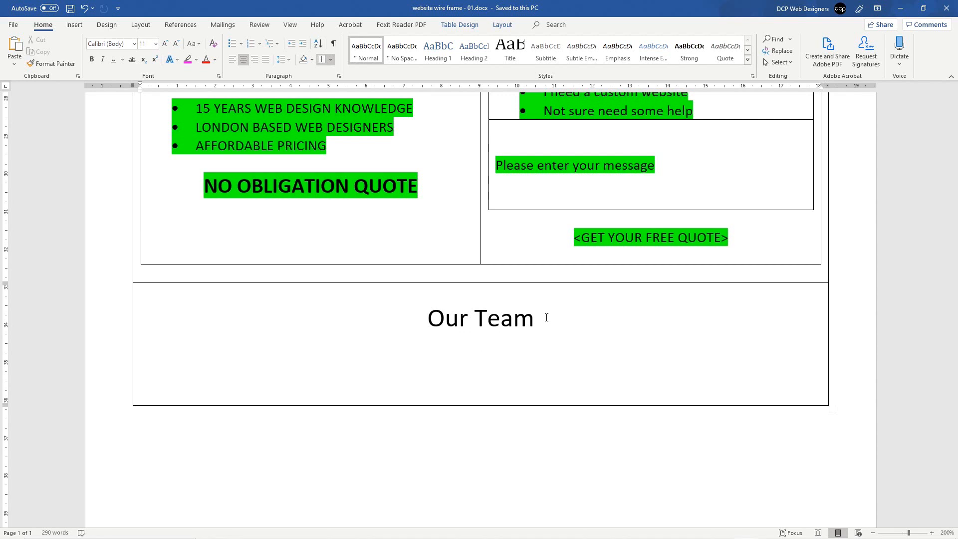
Step: Insert a five-column, one-row table under Our Team and fill each cell with 'Photo 1'
click(74, 24)
click(81, 60)
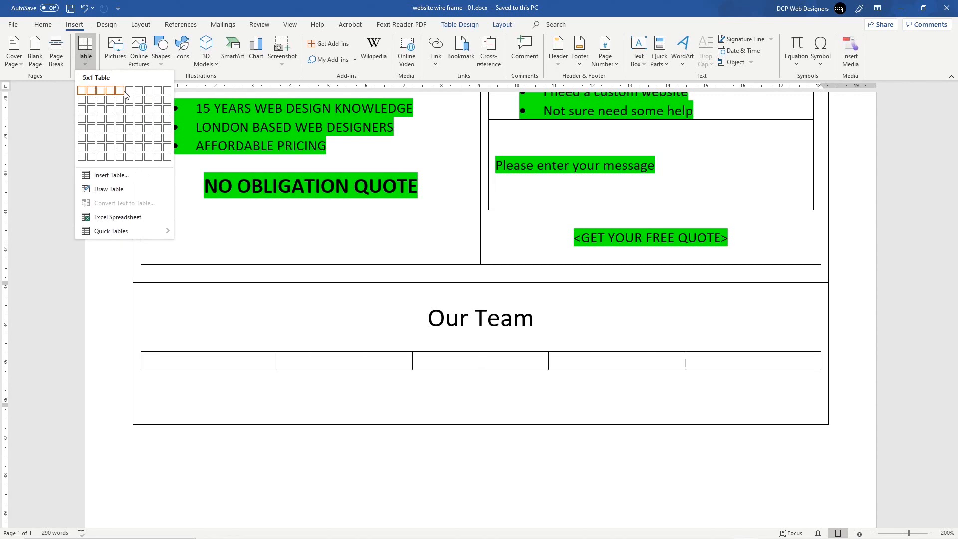
click(125, 95)
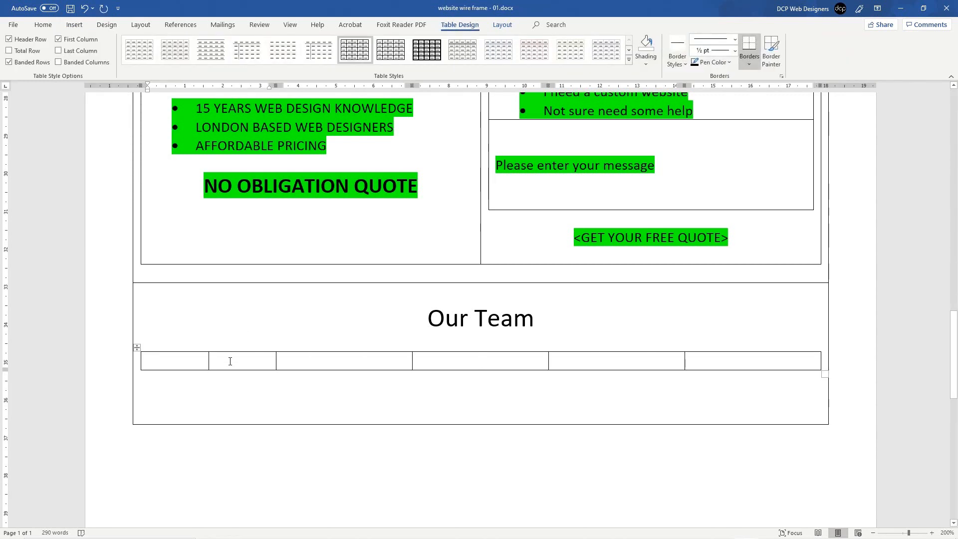
text(Photo 1)
key(shift+Home)
key(ctrl+c)
key(Tab)
key(ctrl+v)
key(Tab)
key(ctrl+v)
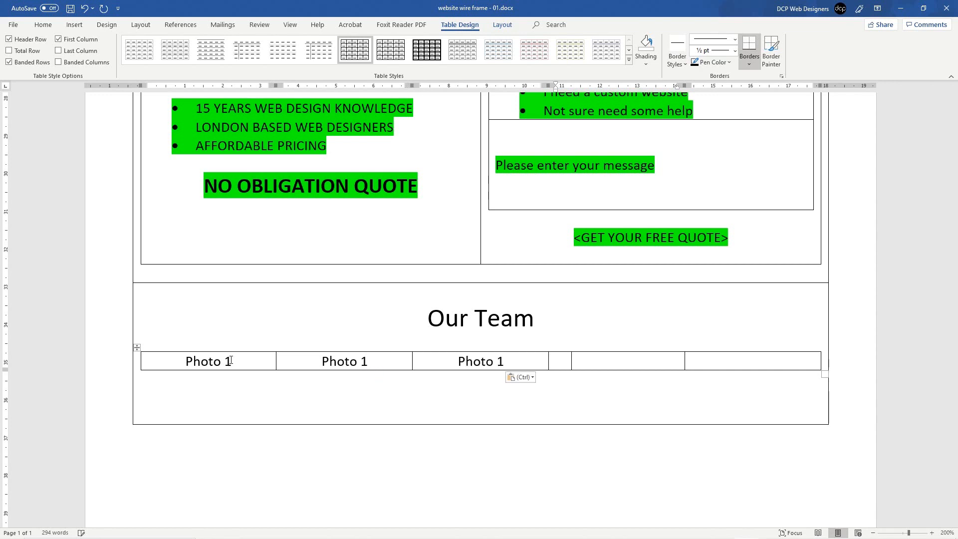
key(Tab)
key(ctrl+v)
key(Tab)
key(ctrl+v)
Step: Renumber the photo cells to read Photo 1 through Photo 5
key(Left)
key(Left)
key(Left)
key(Left)
key(Left)
key(Left)
key(Left)
key(Left)
key(Left)
key(Left)
key(Left)
key(Left)
key(Left)
key(Left)
key(Left)
key(Left)
key(Left)
key(Left)
key(Left)
key(Left)
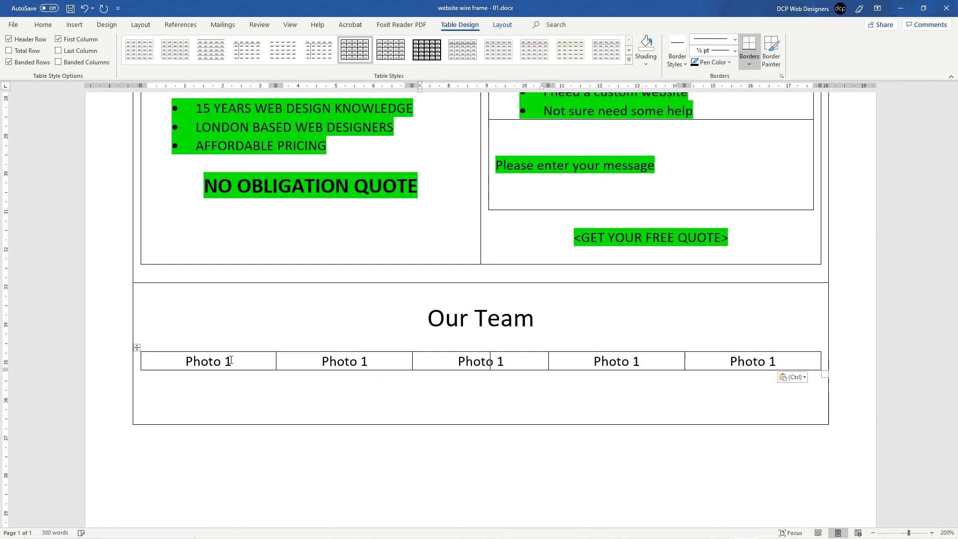
key(BackSpace)
text(2)
key(Tab)
key(Right)
key(BackSpace)
text(2)
key(Tab)
key(Right)
key(BackSpace)
text(4)
key(Tab)
key(Tab)
click(783, 359)
key(BackSpace)
text(5)
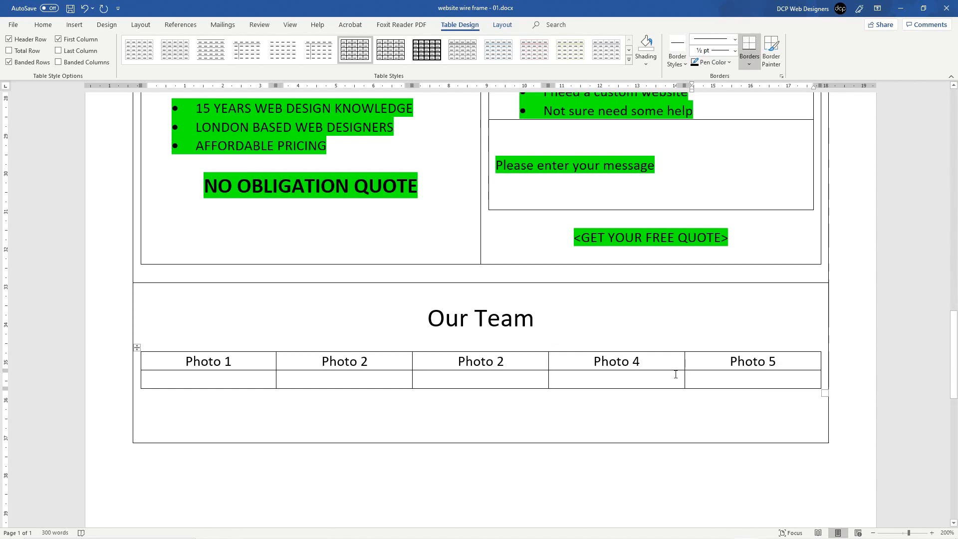
key(Left)
key(Left)
key(Left)
key(Left)
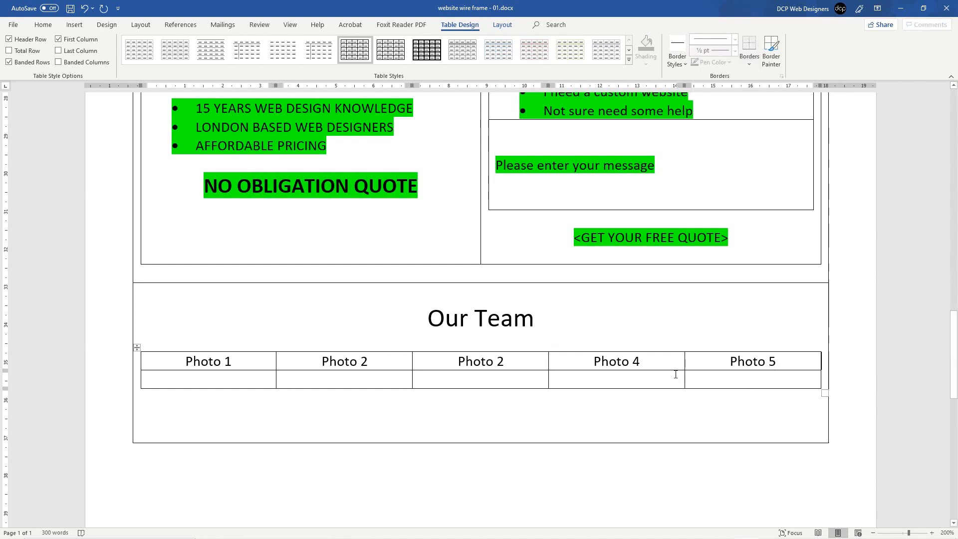
Step: Add a second row with 'Name' in all five columns
text(Name)
key(shift+Home)
key(ctrl+v)
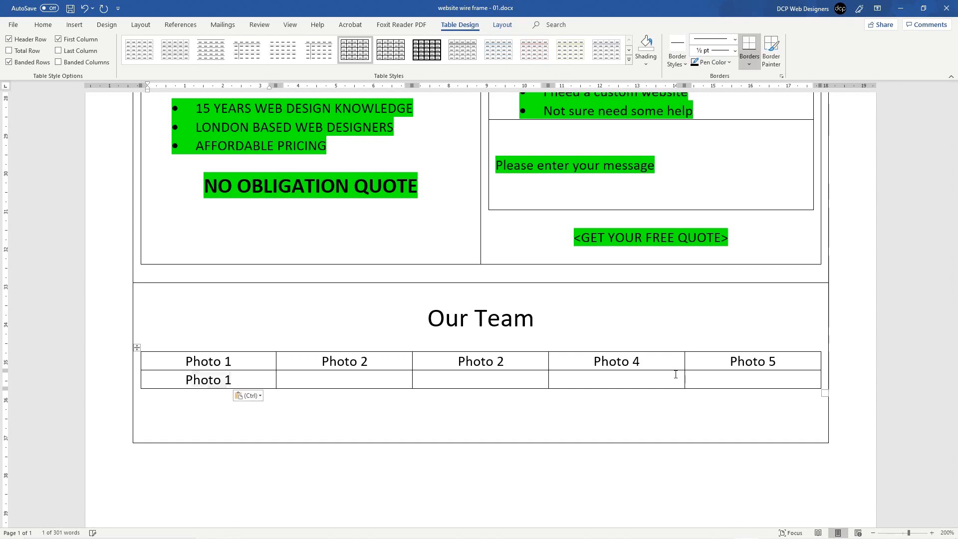
key(ctrl+z)
key(ctrl+c)
key(Right)
key(ctrl+v)
key(ctrl+z)
key(Right)
key(ctrl+v)
key(Right)
key(ctrl)
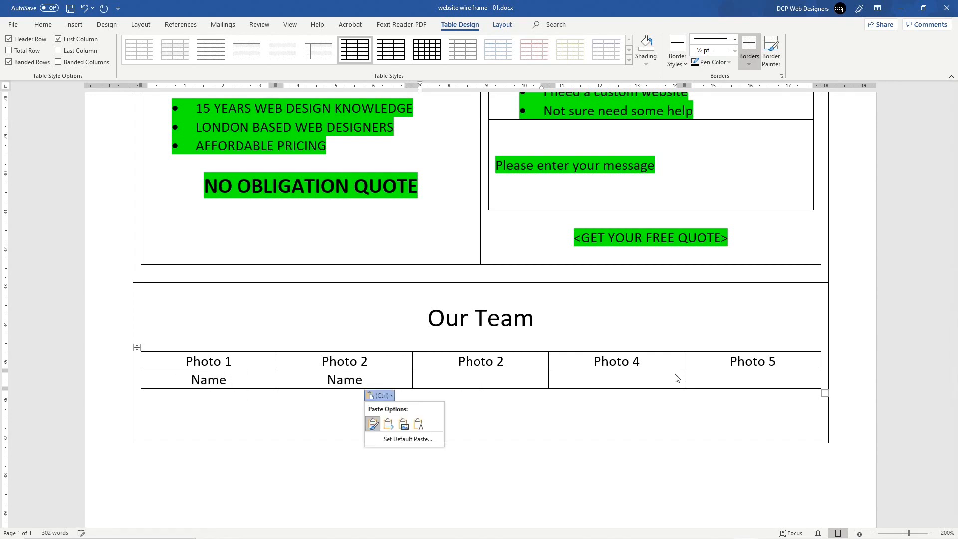
key(ctrl)
key(ctrl)
key(ctrl+v)
click(674, 381)
key(ctrl+v)
click(729, 383)
key(ctrl+v)
Step: Add a third row with 'Title' in all five columns
key(Tab)
text(Title)
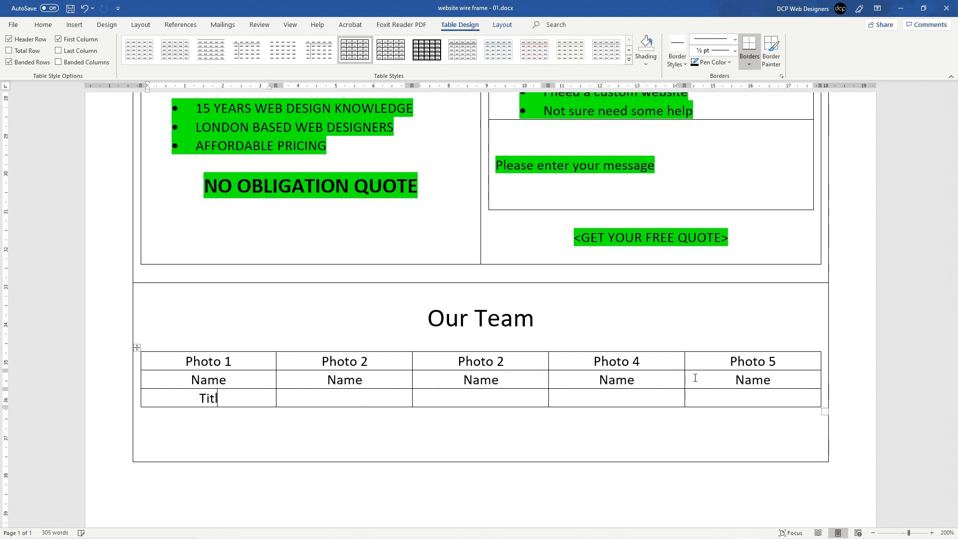
key(shift+Home)
key(ctrl+c)
click(409, 399)
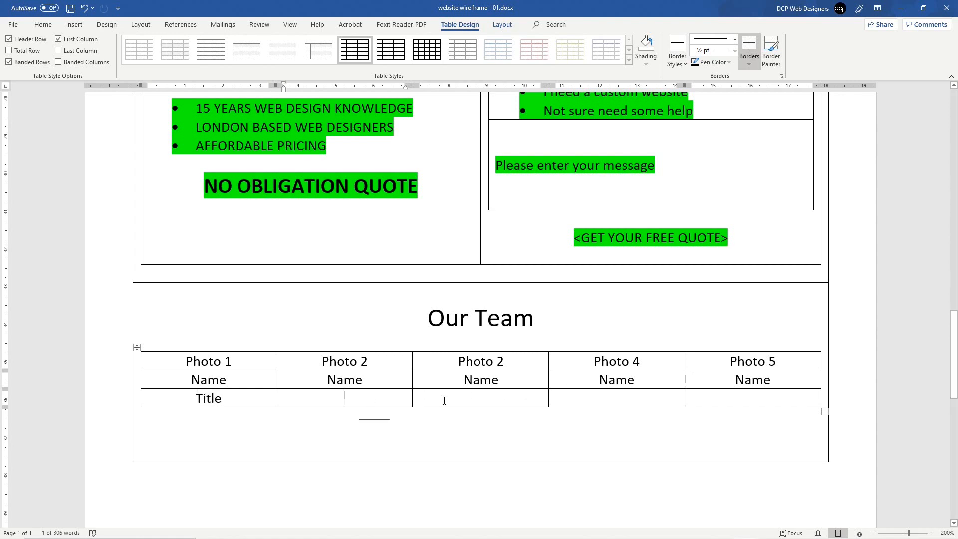
key(ctrl+v)
click(469, 398)
key(ctrl+v)
click(620, 398)
key(ctrl+v)
click(720, 395)
key(ctrl+v)
Step: Add a 'Short Description' row across all five columns and save the document
key(Tab)
text(Sort)
key(BackSpace)
key(BackSpace)
key(BackSpace)
text(jort)
key(BackSpace)
key(BackSpace)
key(BackSpace)
key(BackSpace)
text(hort )
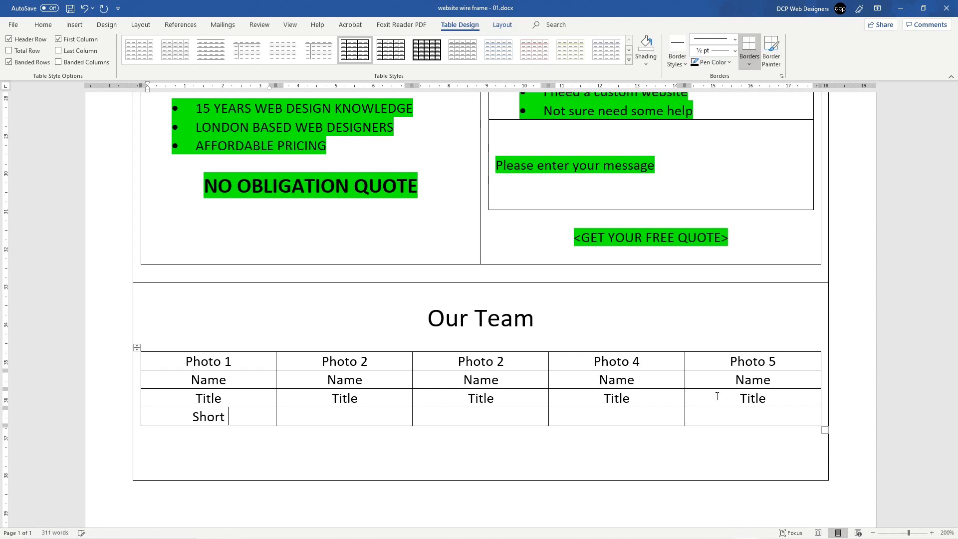
text(Descript)
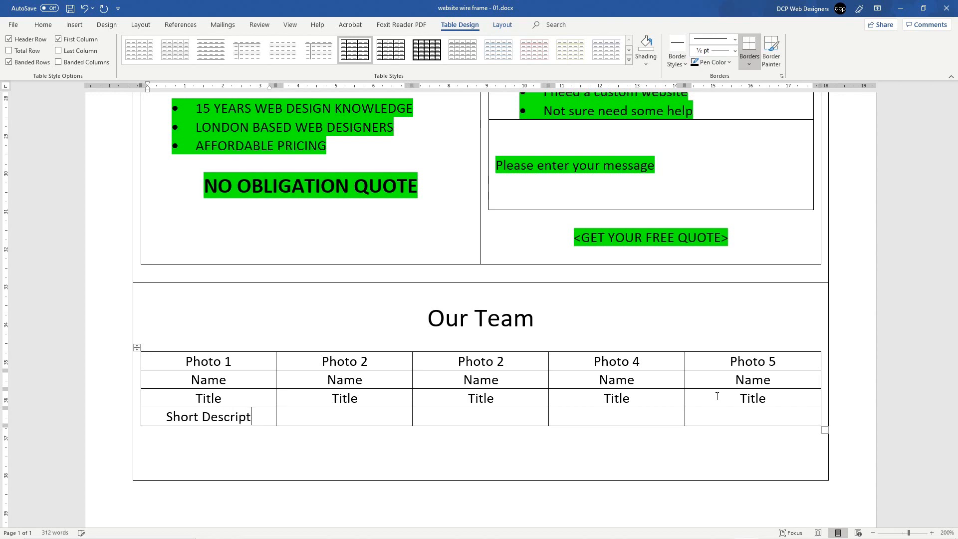
text(ion)
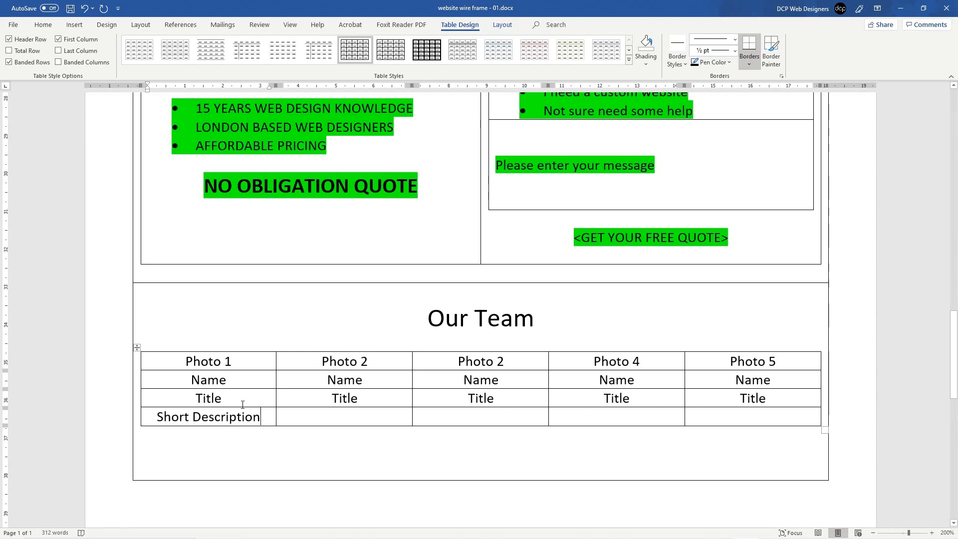
drag(156, 417, 260, 417)
key(ctrl+c)
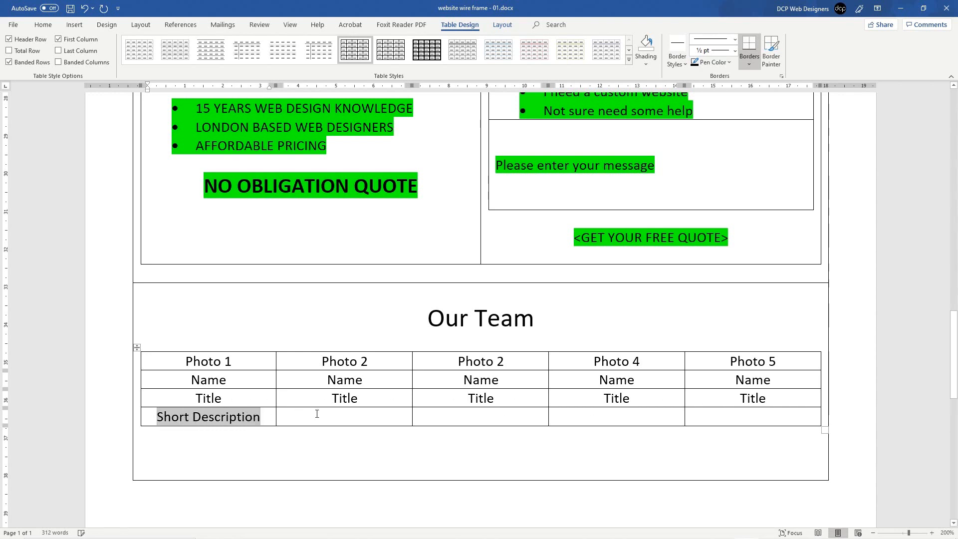
click(316, 414)
key(ctrl+v)
key(ctrl+v)
key(ctrl+z)
click(475, 415)
key(ctrl+v)
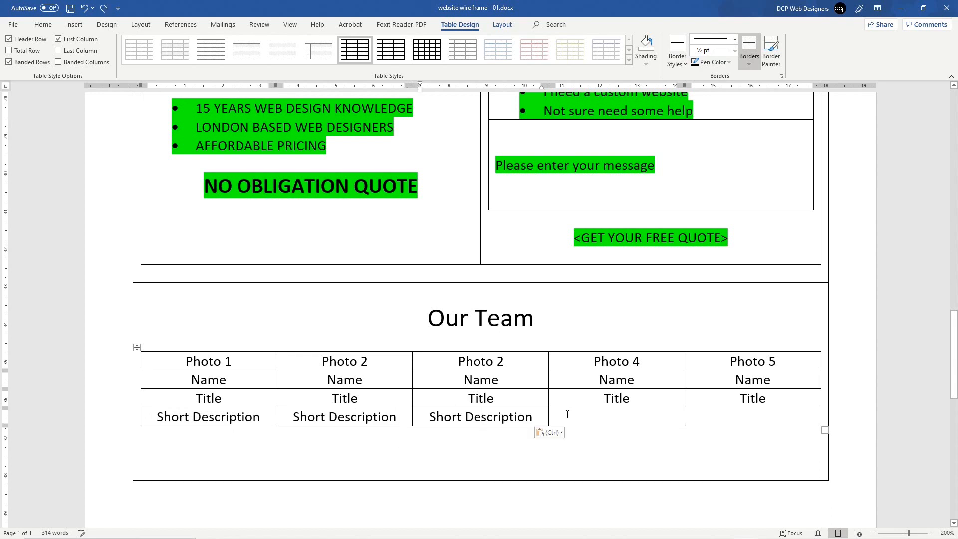
click(566, 414)
key(ctrl+v)
click(724, 416)
key(ctrl+v)
key(ctrl+s)
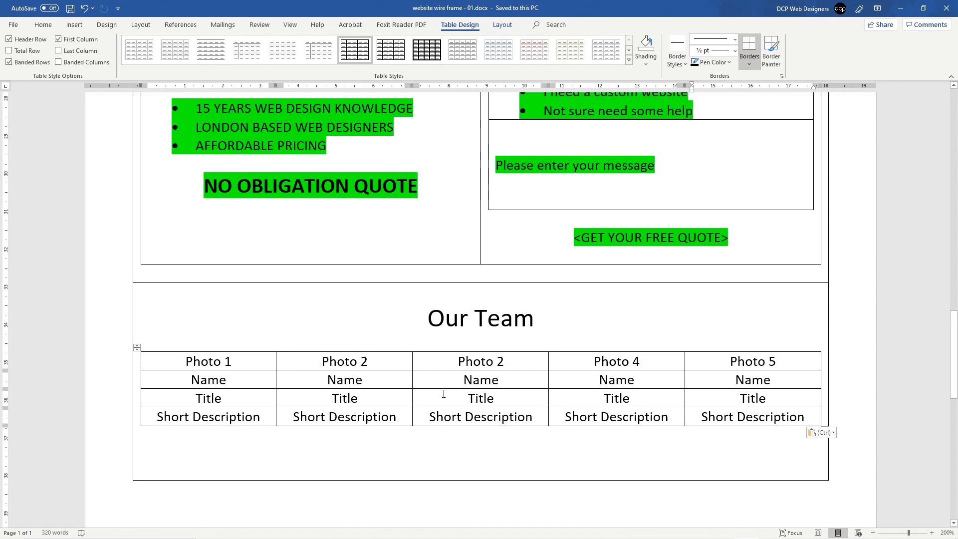
click(488, 469)
Step: Remove the empty line under the team table and highlight all its rows yellow
key(BackSpace)
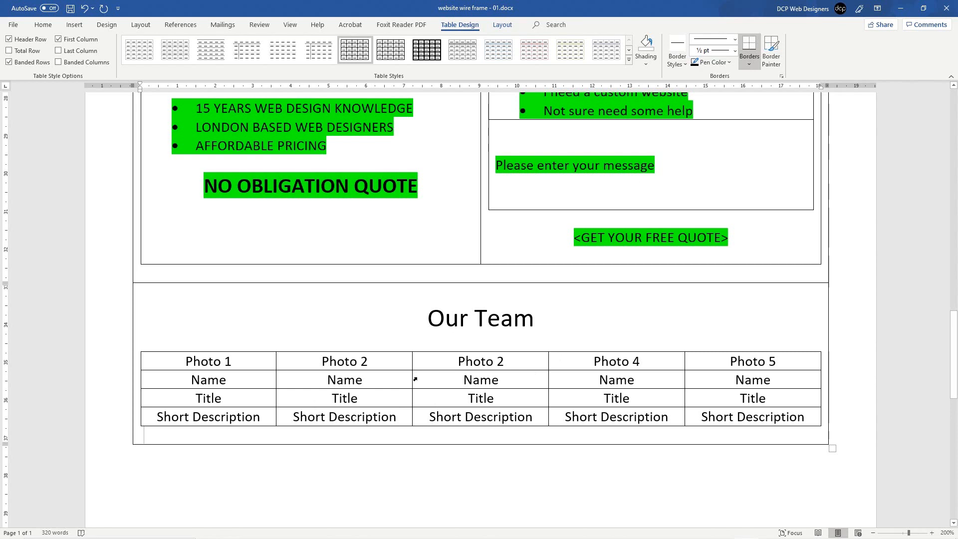
drag(379, 364, 719, 413)
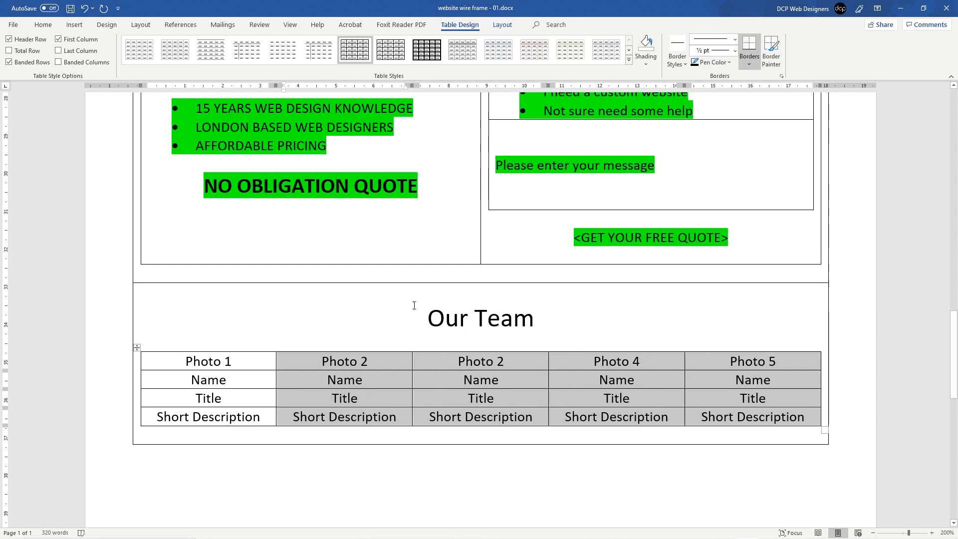
drag(307, 362, 709, 367)
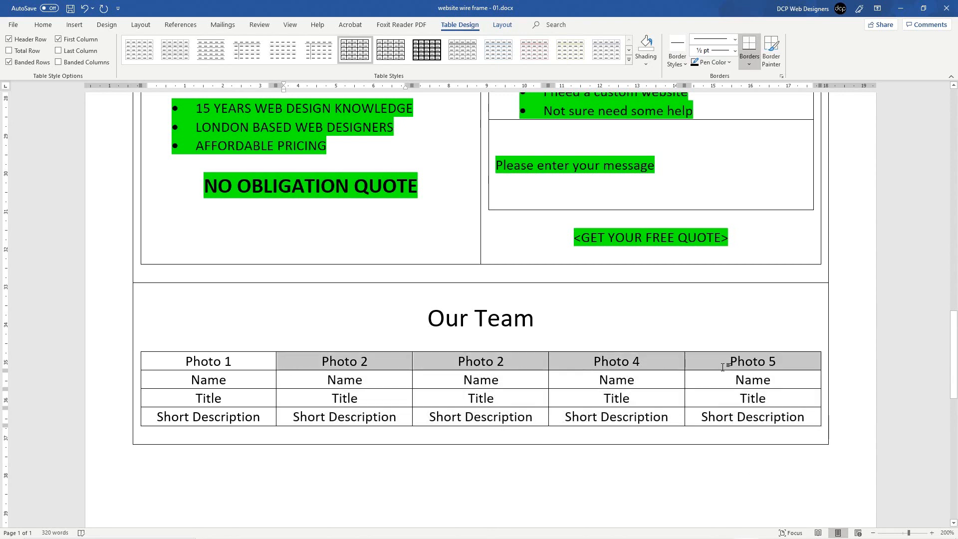
click(723, 367)
click(132, 374)
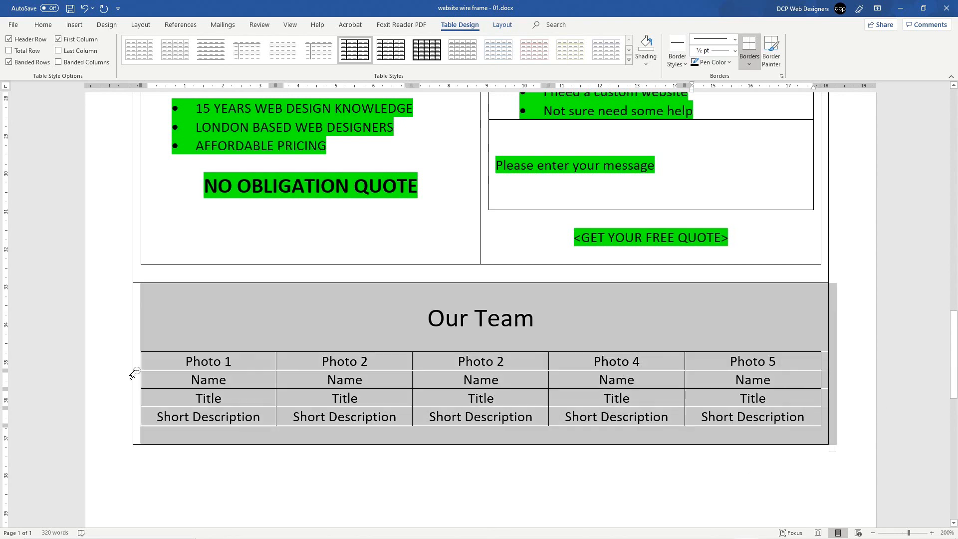
click(201, 398)
drag(135, 366, 149, 418)
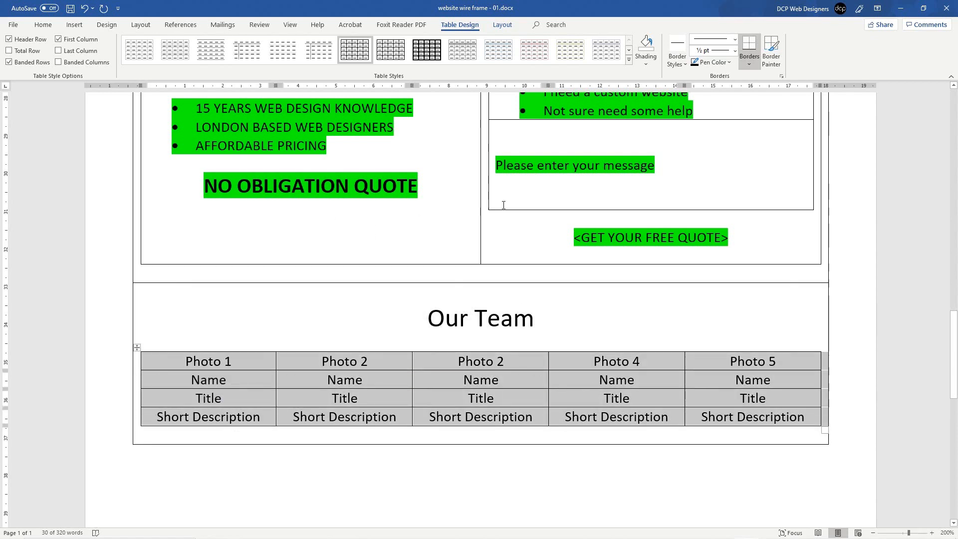
click(42, 25)
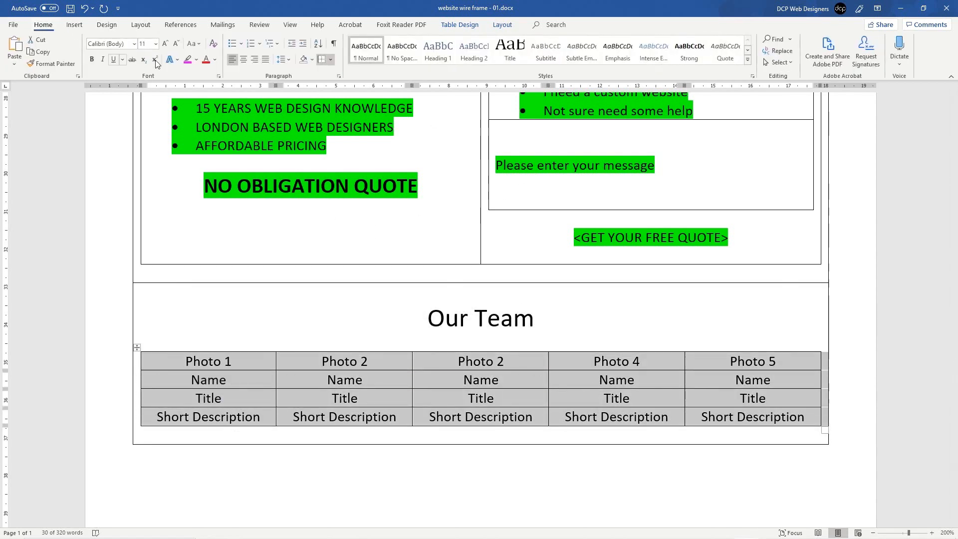
click(197, 61)
click(189, 73)
Step: Add a new empty section row below the Our Team section
click(497, 444)
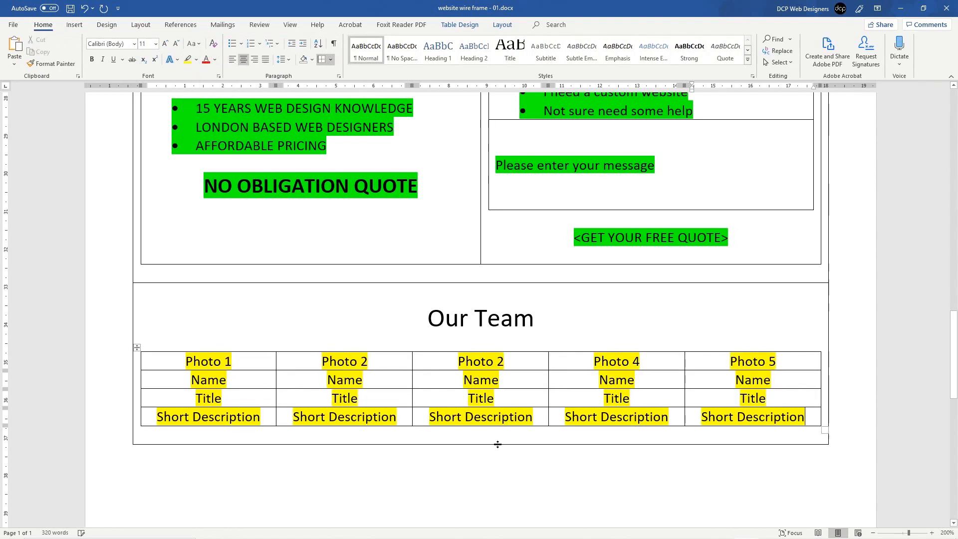
click(518, 439)
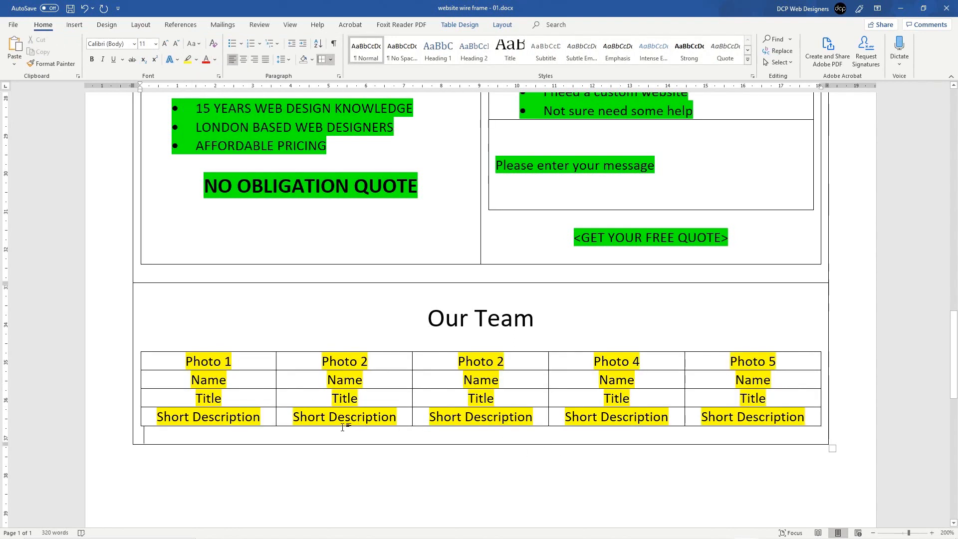
key(Tab)
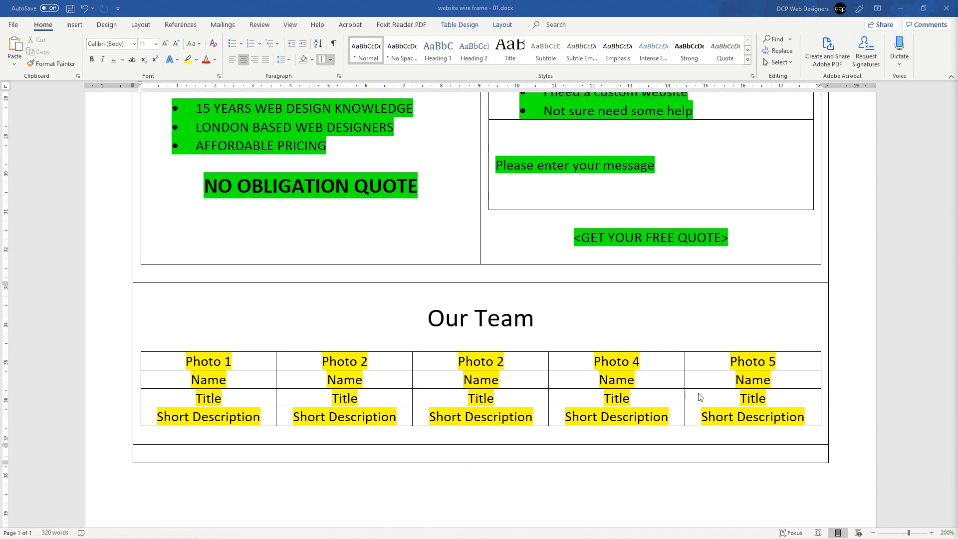
Step: Type a centred '<Scrolling SEO Text>' placeholder in the new bottom row and save
click(489, 450)
key(Return)
key(Return)
key(Return)
key(Up)
key(Up)
key(Return)
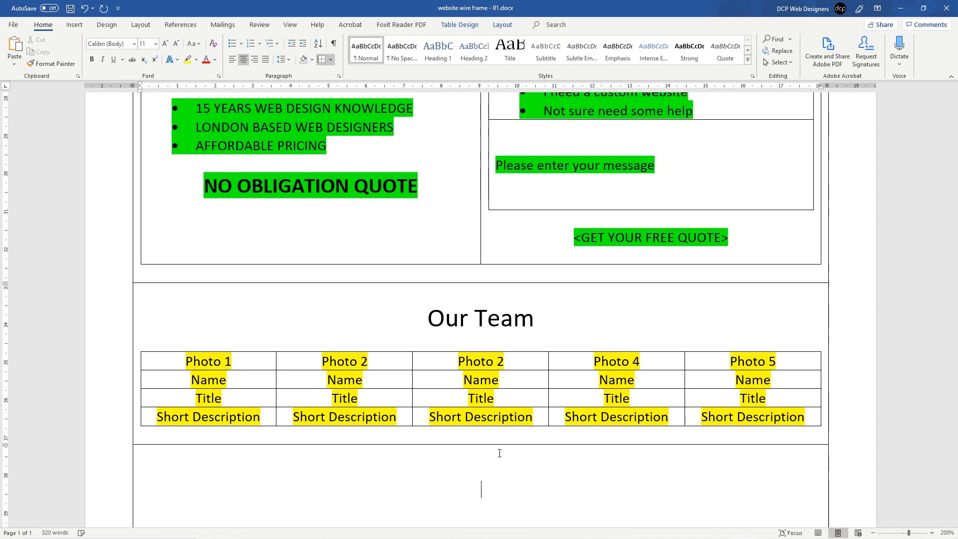
scroll(349, 224, down, 5)
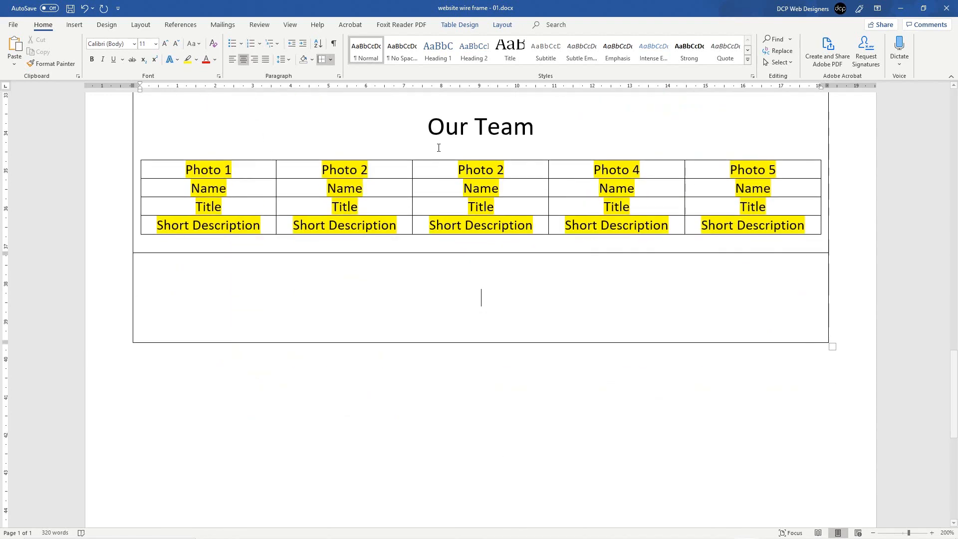
text(<>)
key(Left)
text(Scrolling )
text(SEO )
text(Text)
key(ctrl+s)
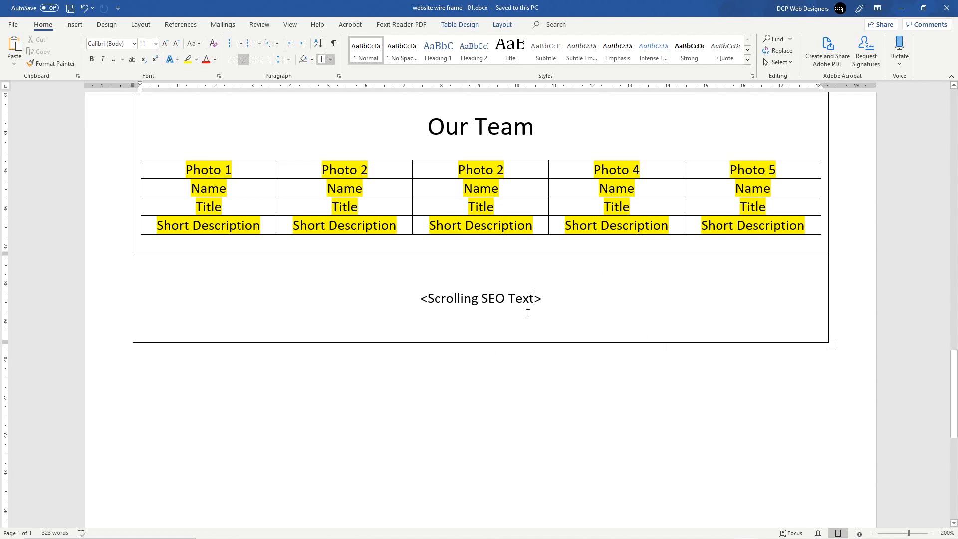
drag(421, 290, 541, 295)
click(541, 296)
scroll(541, 295, up, 20)
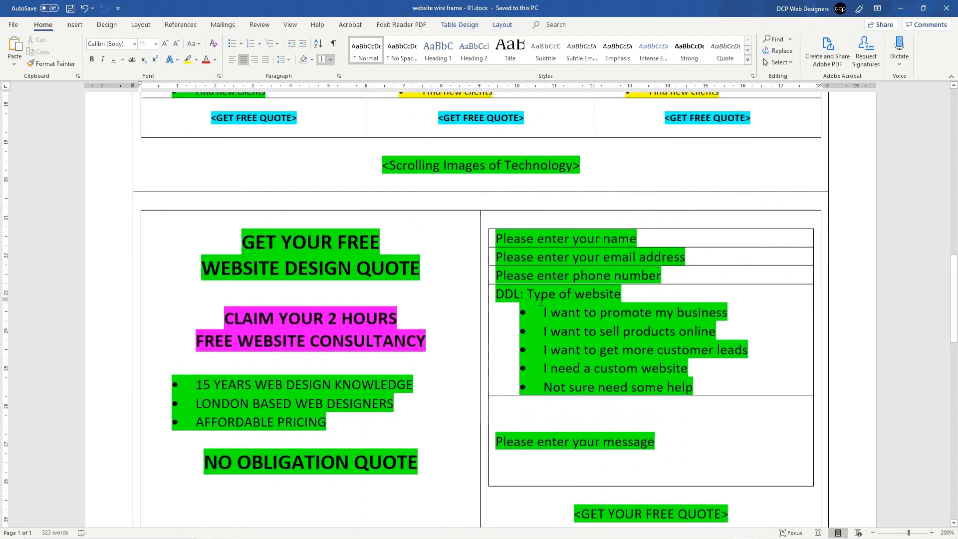
scroll(543, 299, down, 7)
scroll(541, 301, down, 15)
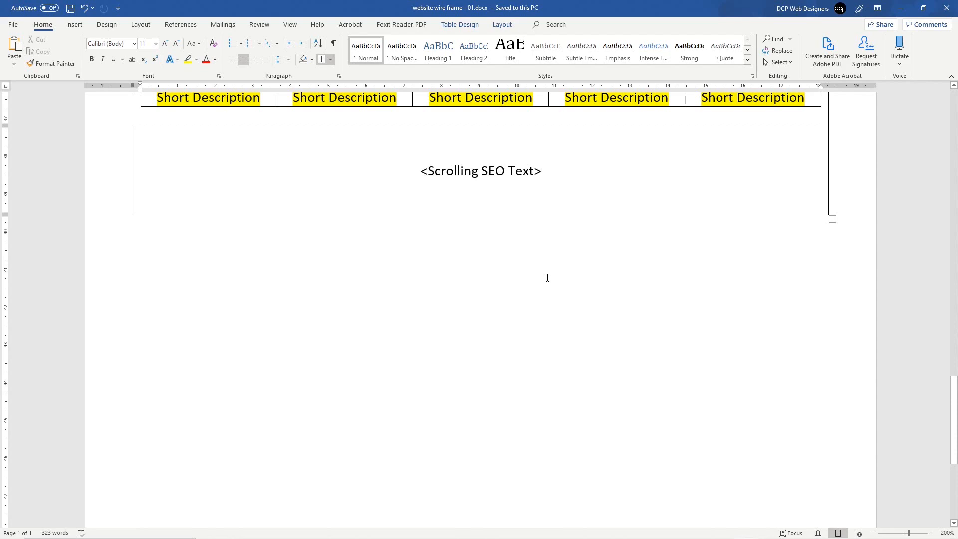
scroll(544, 277, up, 6)
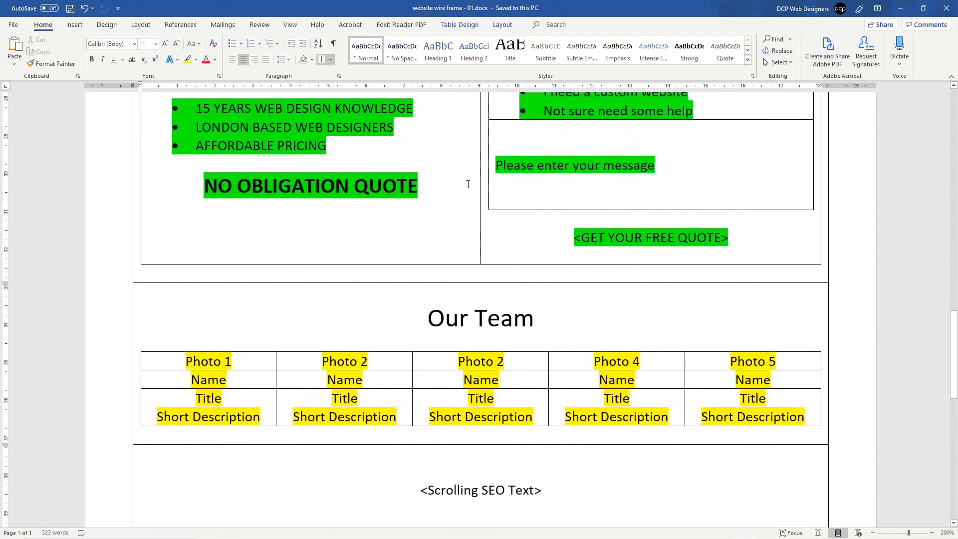
scroll(522, 303, down, 5)
ctrl+scroll(526, 321, down, 13)
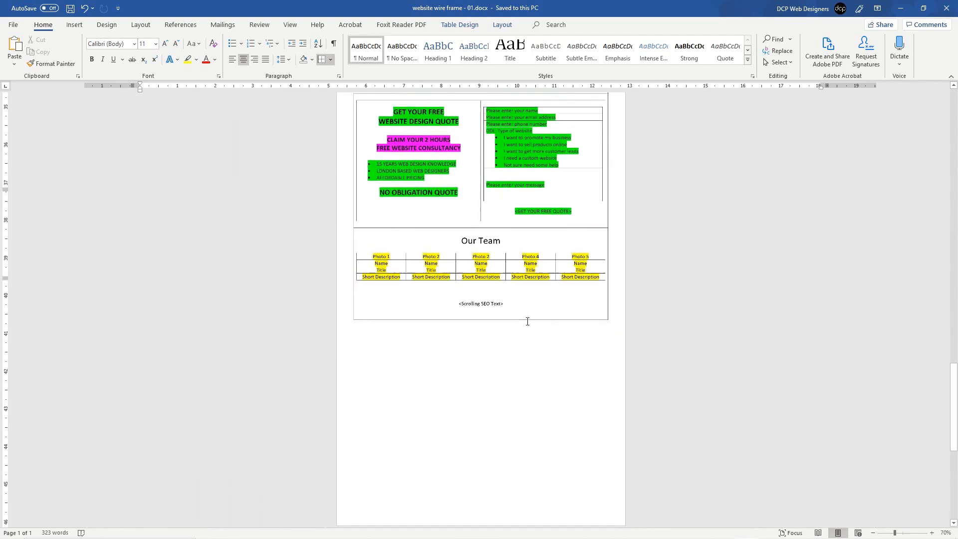
ctrl+scroll(526, 320, down, 5)
ctrl+scroll(526, 320, up, 2)
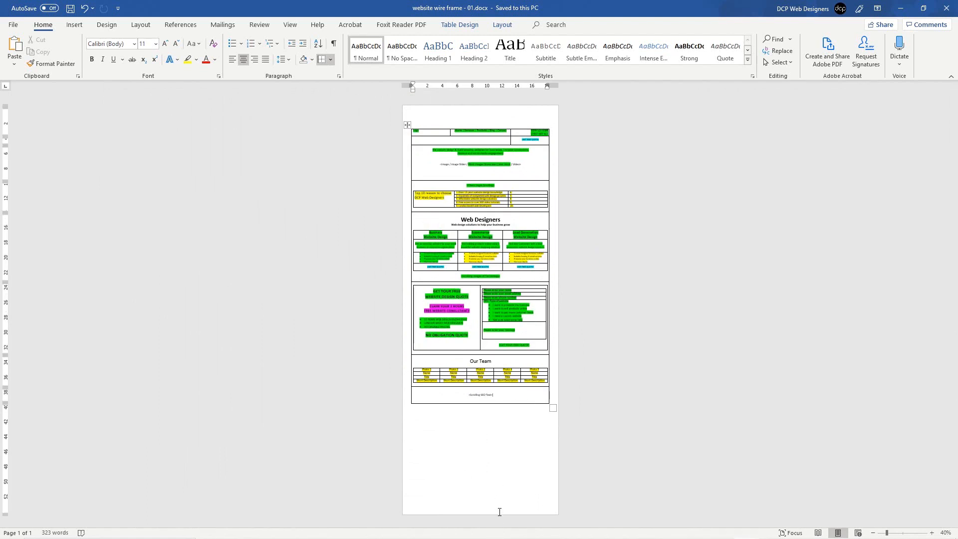
ctrl+scroll(498, 514, down, 3)
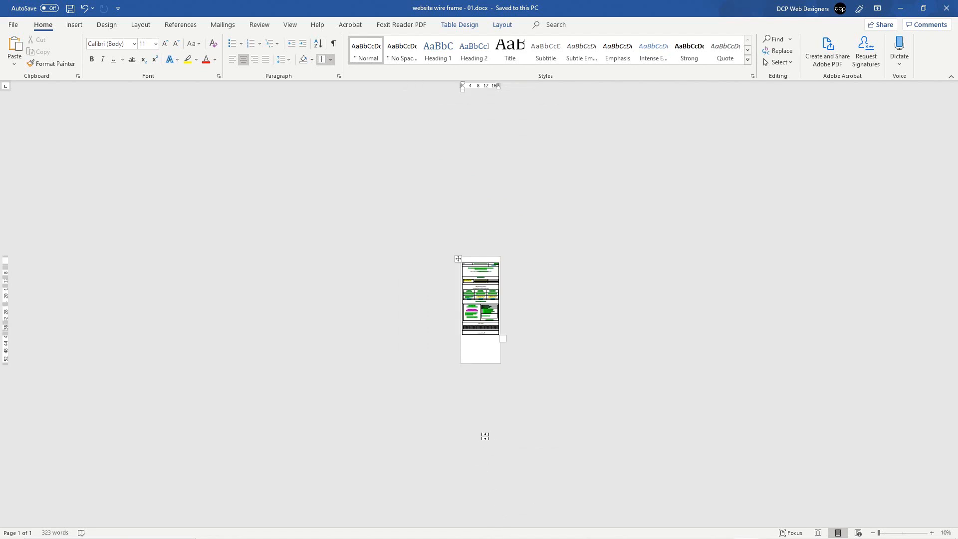
ctrl+scroll(485, 436, up, 10)
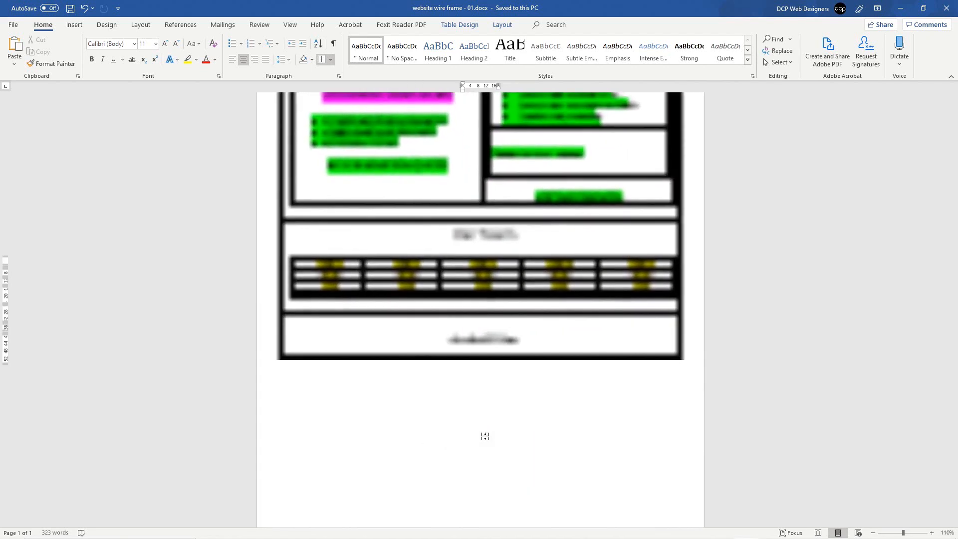
ctrl+scroll(485, 436, up, 2)
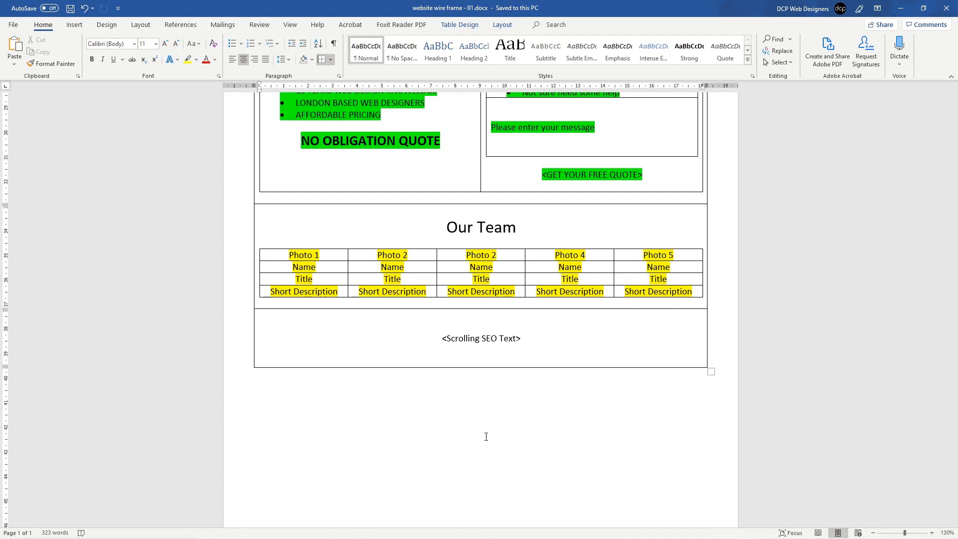
Step: Bold the Our Team heading and highlight the <Scrolling SEO Text> placeholder green
drag(439, 226, 534, 227)
key(ctrl+b)
click(487, 326)
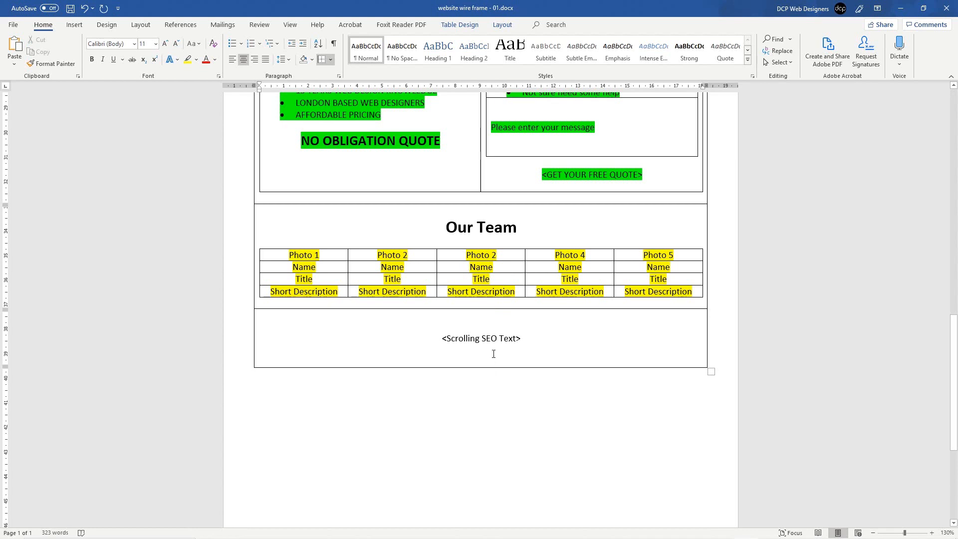
drag(526, 340, 440, 339)
click(74, 25)
click(42, 25)
click(196, 59)
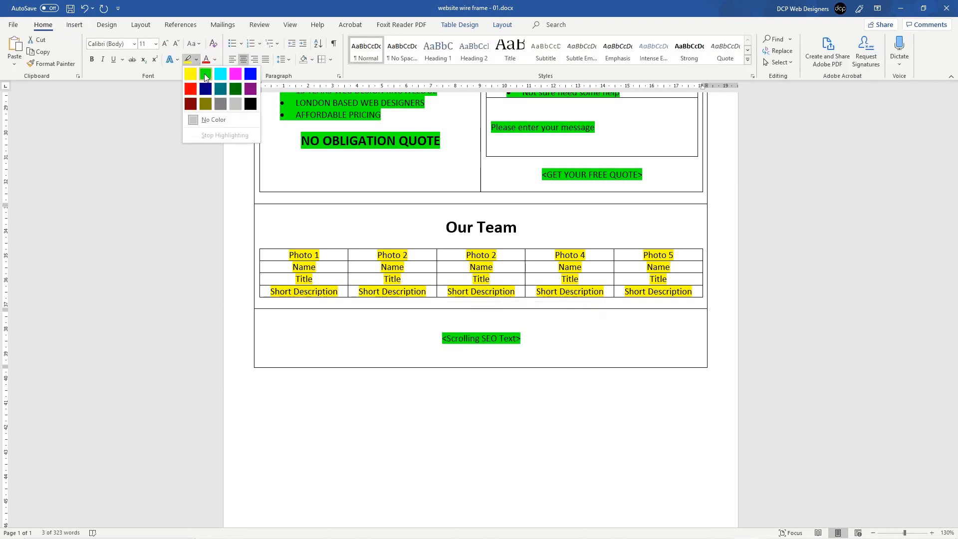
click(205, 73)
click(526, 360)
Step: Add a new bottom row and type 'Footer Navigation' in it
key(Tab)
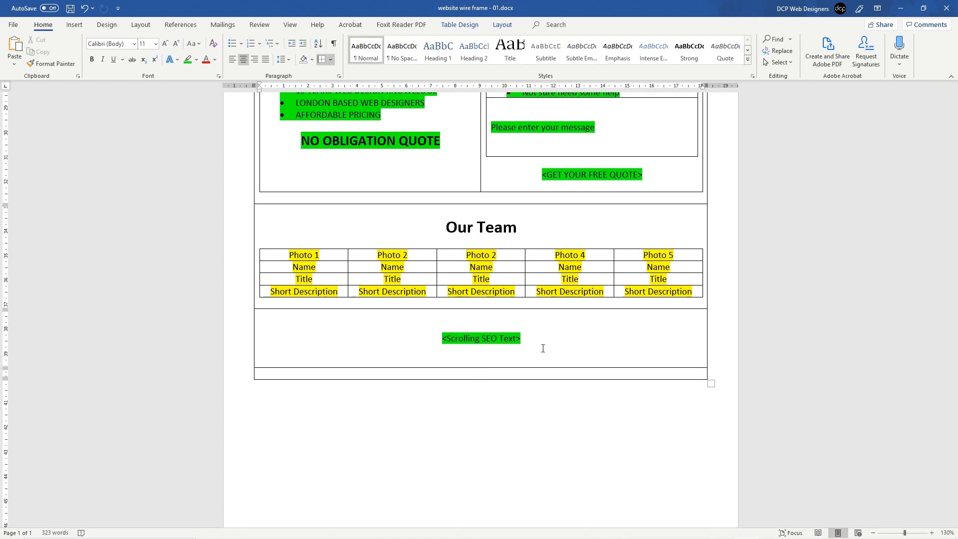
scroll(542, 348, up, 15)
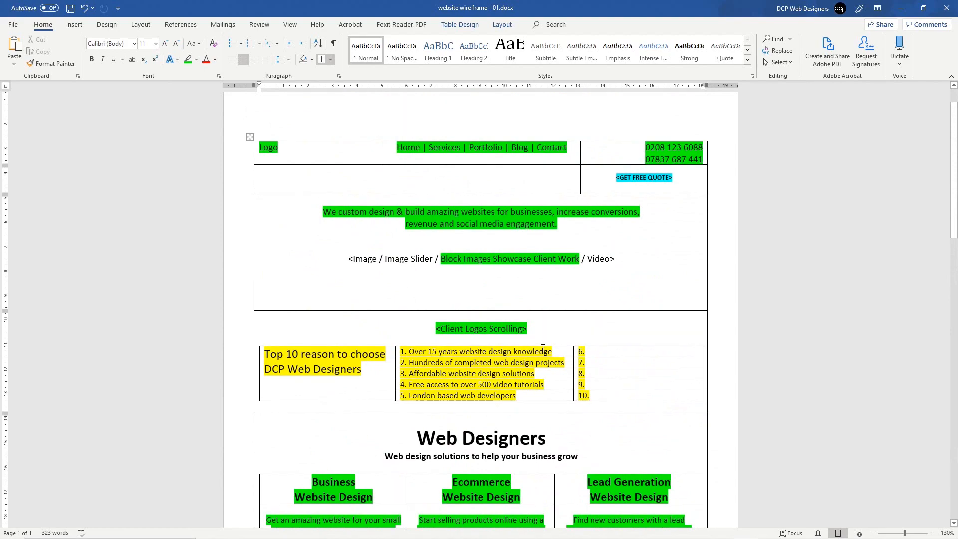
scroll(543, 348, down, 15)
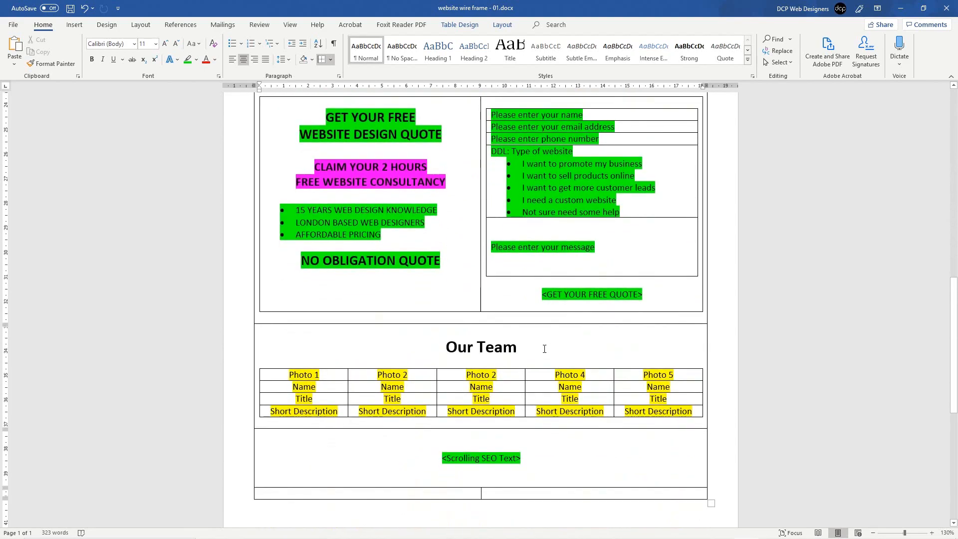
key(ctrl+s)
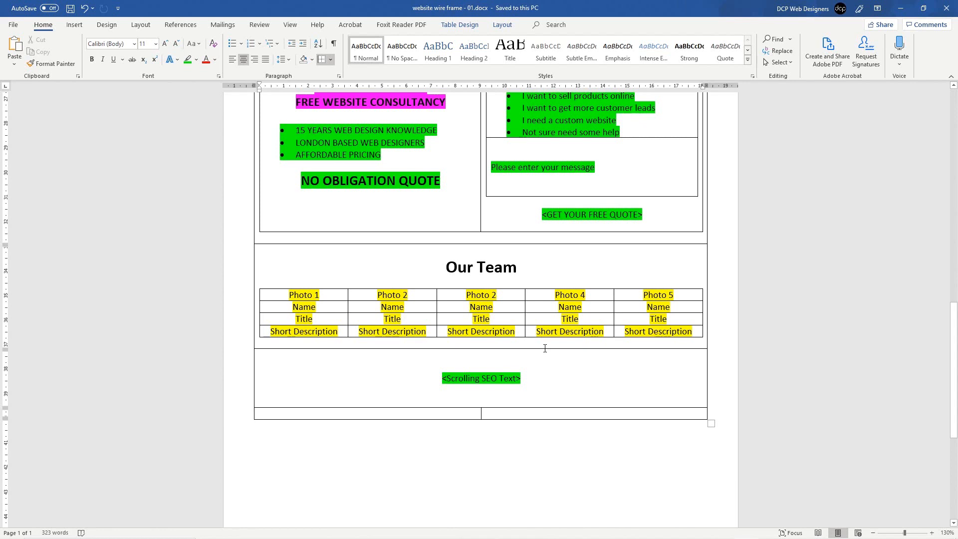
key(ctrl+z)
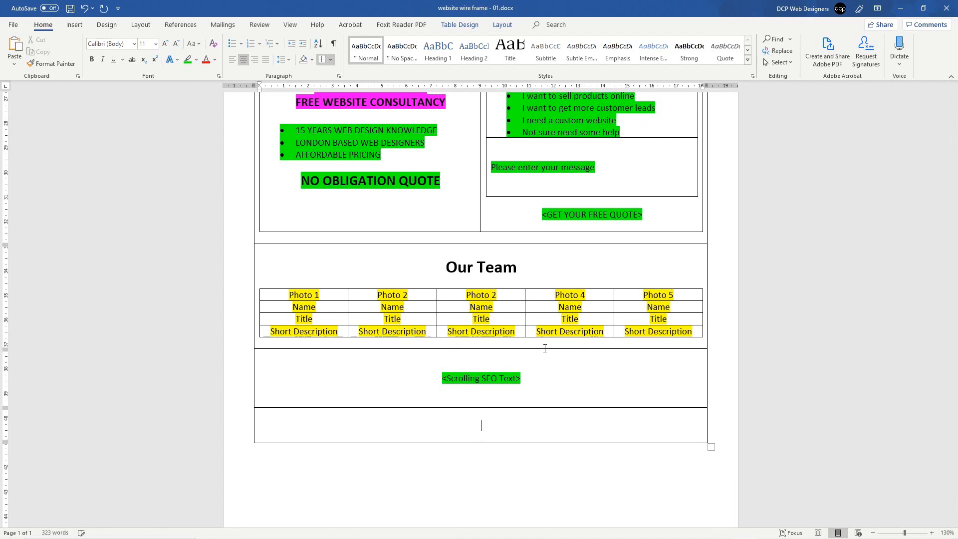
text(Footer Navigation)
Step: Highlight 'Footer Navigation' green, leaving it not bold
drag(518, 427, 251, 427)
key(ctrl+b)
click(482, 426)
drag(447, 426, 707, 426)
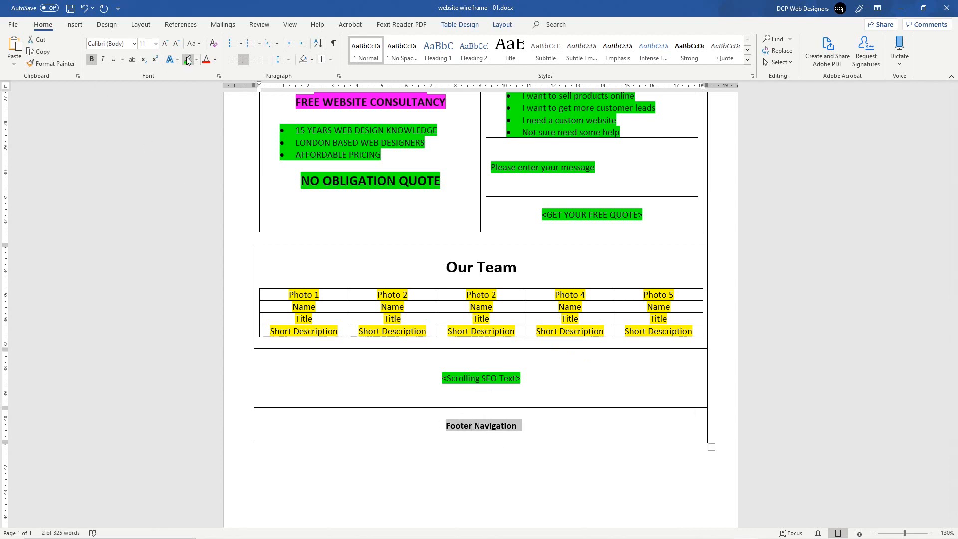
click(189, 60)
click(487, 419)
drag(441, 423, 535, 430)
key(ctrl+b)
click(534, 429)
Step: Review the header navigation links at the top, then select the Footer Navigation text
key(ctrl+Home)
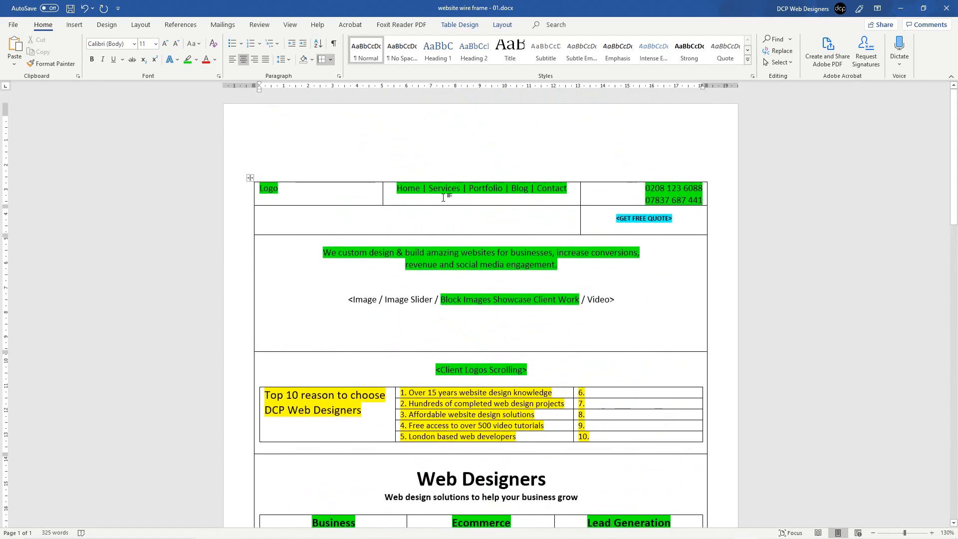
drag(403, 187, 545, 189)
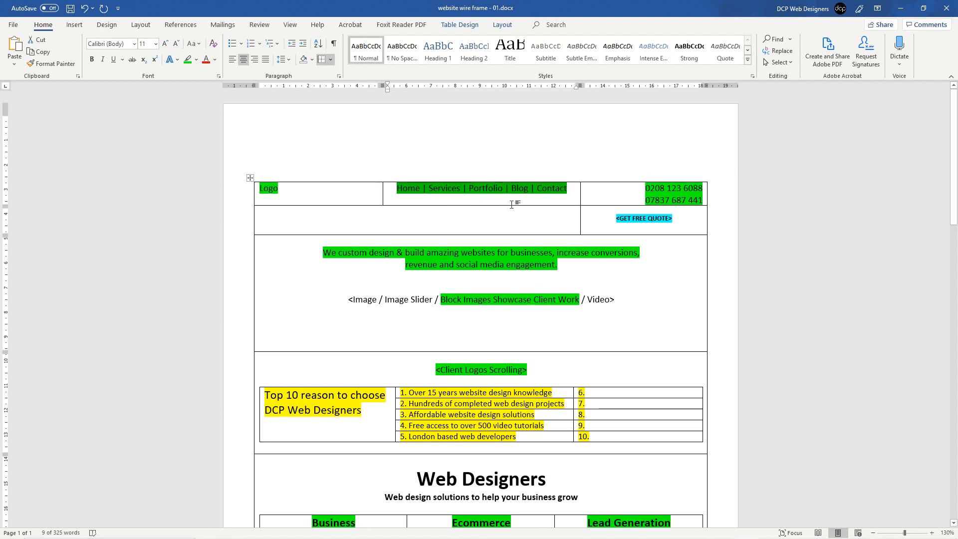
click(456, 189)
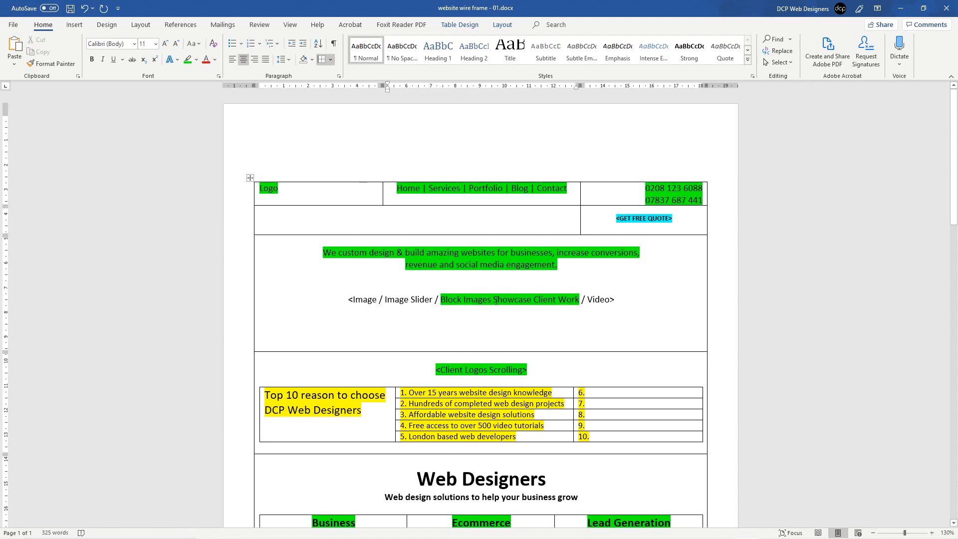
scroll(500, 295, down, 15)
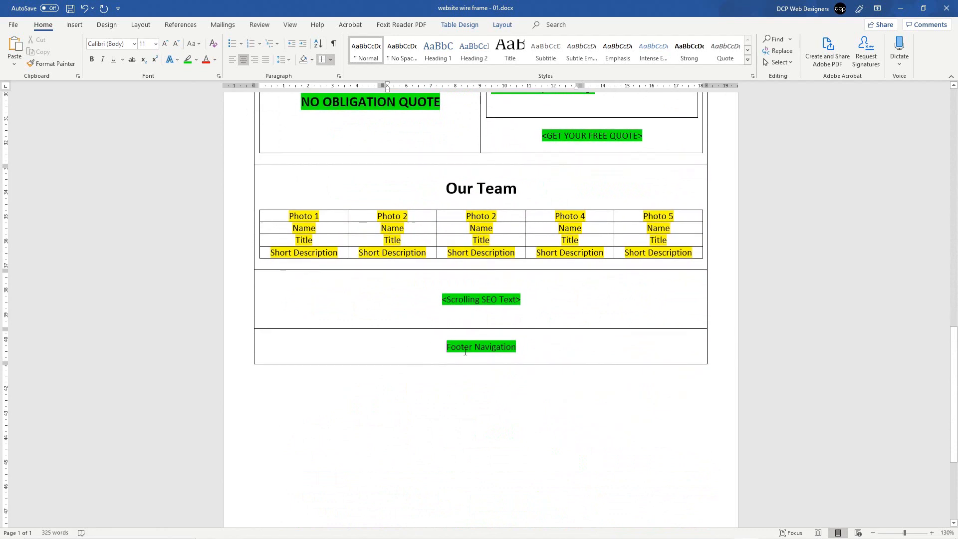
drag(448, 348, 522, 348)
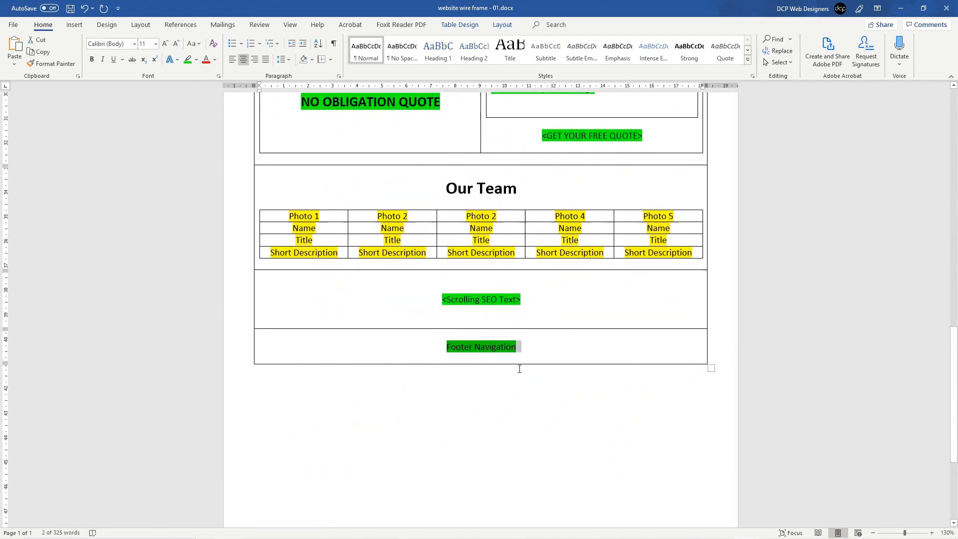
Step: Add a row below Footer Navigation reading 'Terms and Conditions | Privacy Policy'
click(536, 344)
key(Tab)
key(Return)
key(Return)
key(Up)
text(Terms and Conditions)
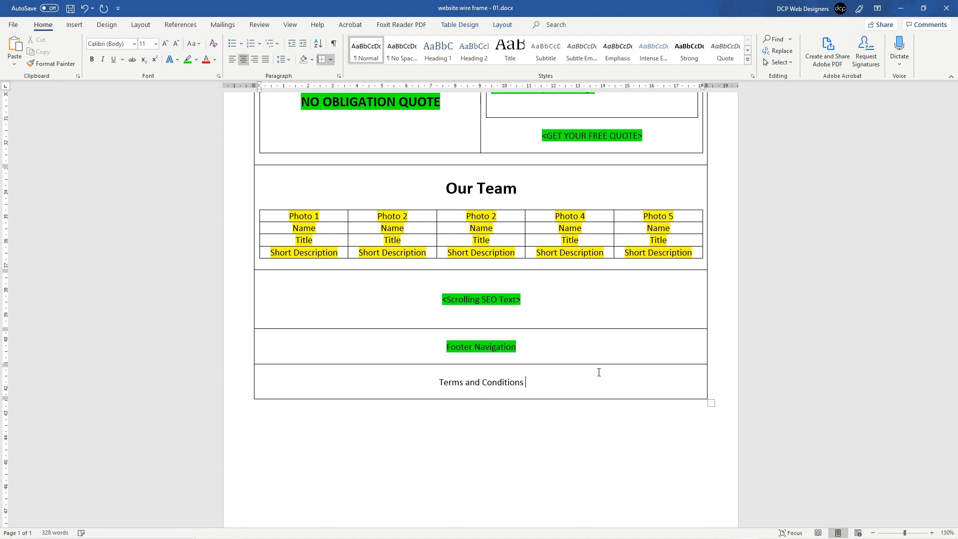
text( | Pri)
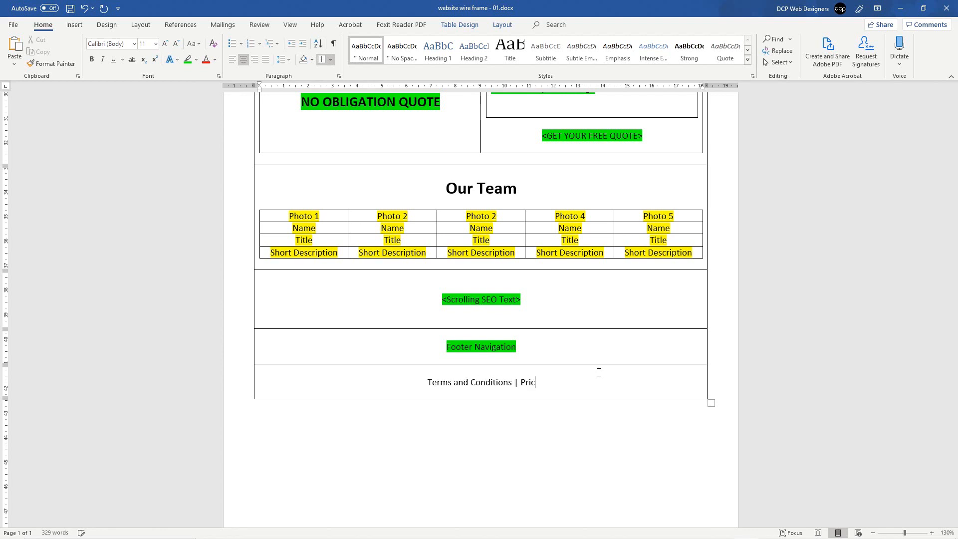
text(vacy Po)
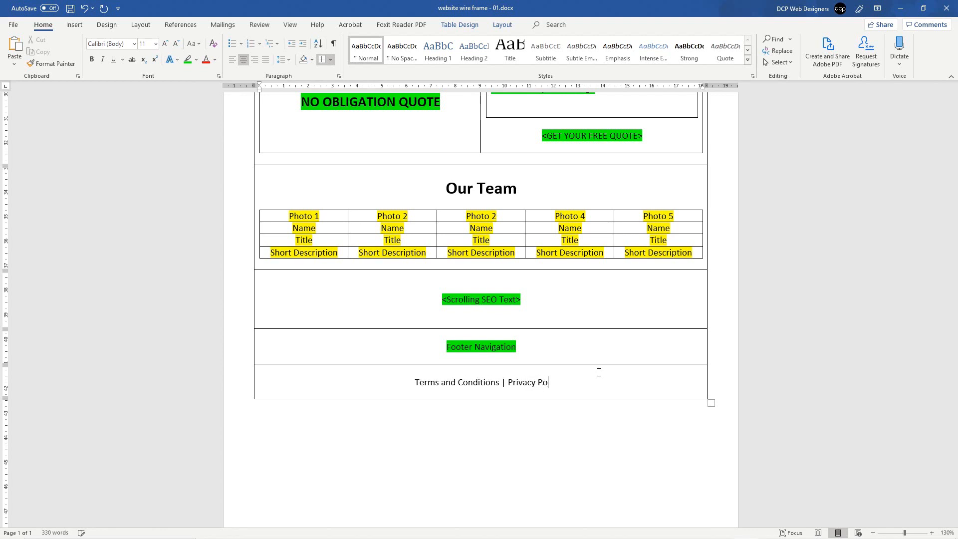
text(lciy)
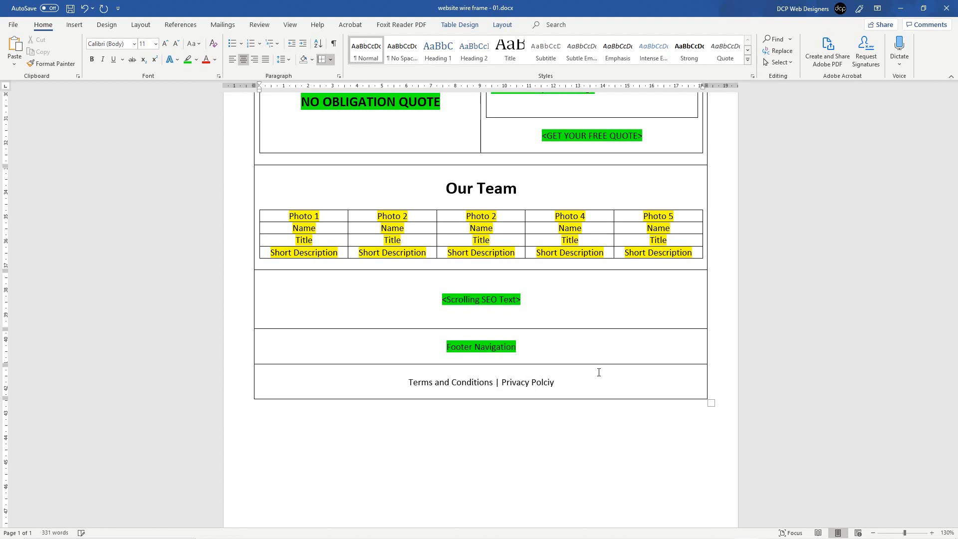
key(ctrl+shift+Left)
text(Policy)
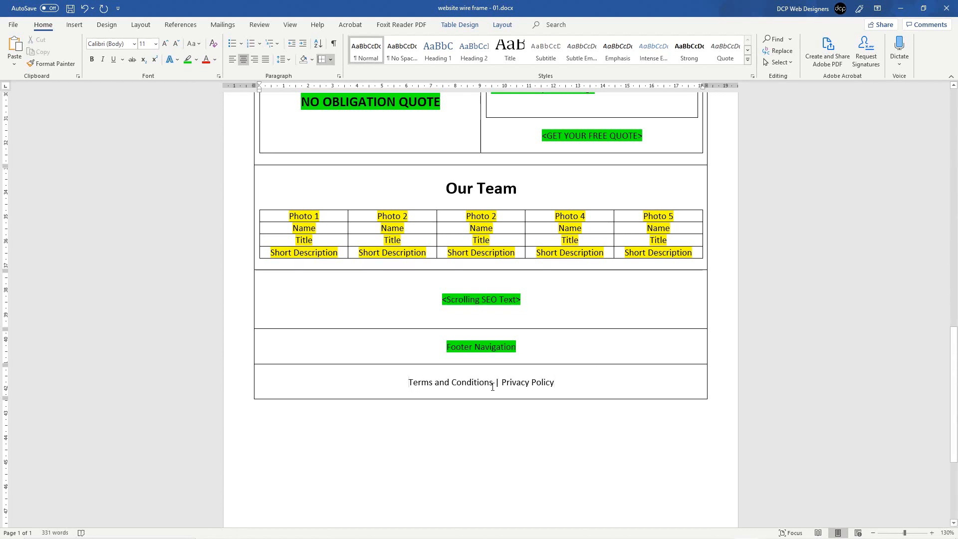
Step: Highlight the terms and privacy line green and add another row beneath it
triple_click(454, 387)
click(188, 61)
click(573, 373)
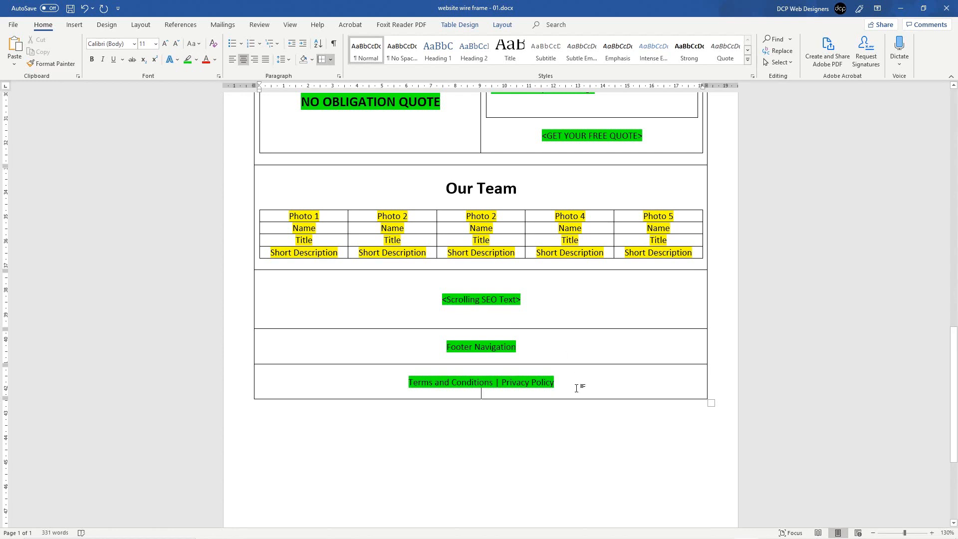
key(Tab)
Step: Type the footer line 'Copyright 2019, All Rights Reserved | DCP : Web Designers'
text(Copri)
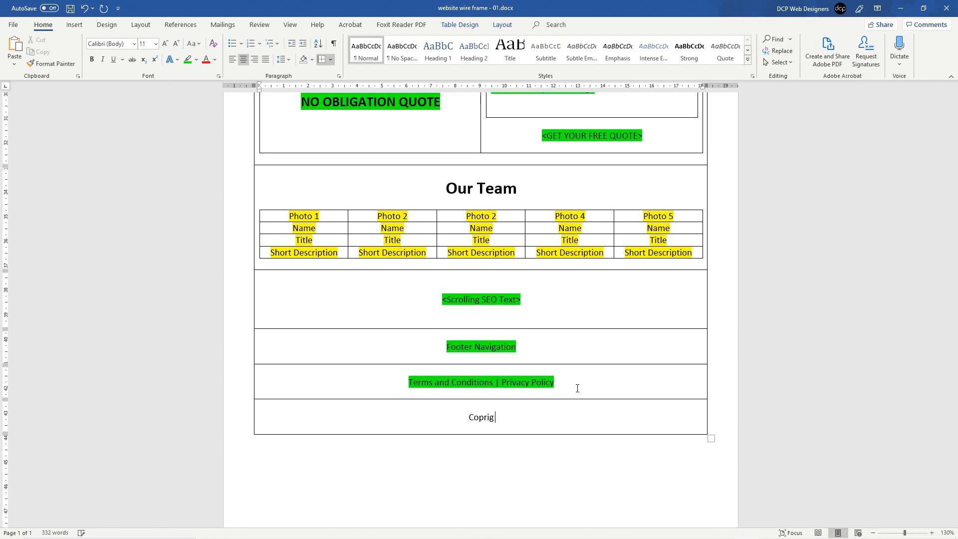
key(BackSpace)
key(BackSpace)
text(yright )
text(2018)
key(BackSpace)
text(9 , All Rights )
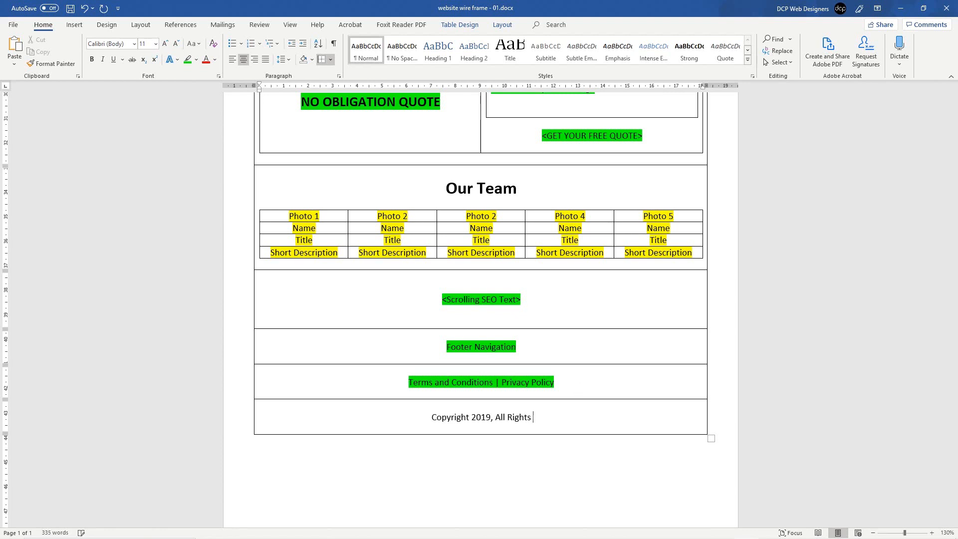
text(Reserved)
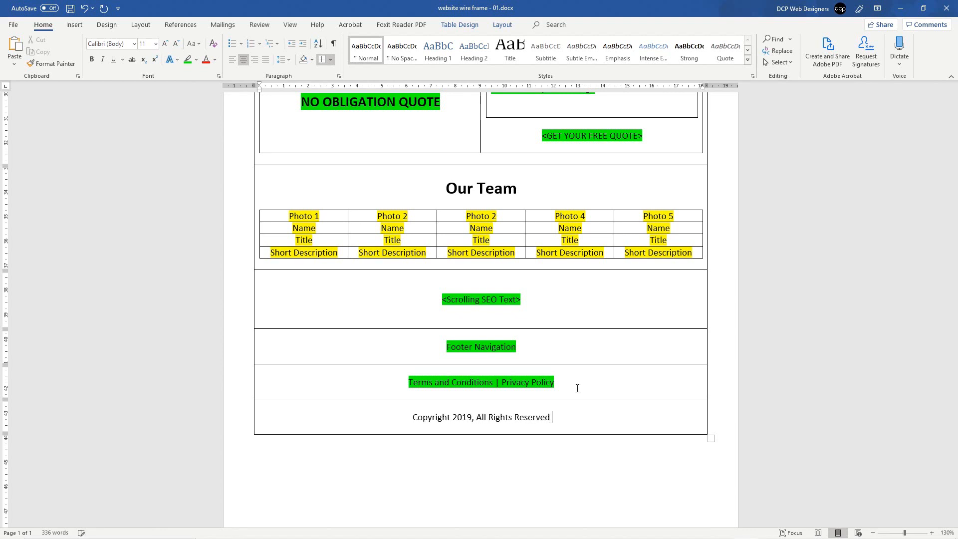
text( | DCP : Web Designers)
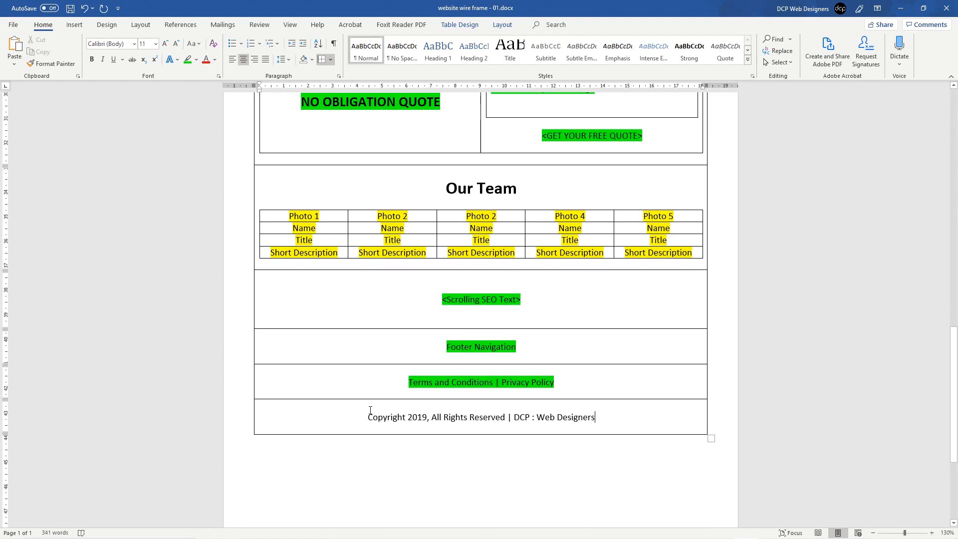
Step: Highlight the copyright line in green and add an empty row below it
drag(352, 411, 598, 417)
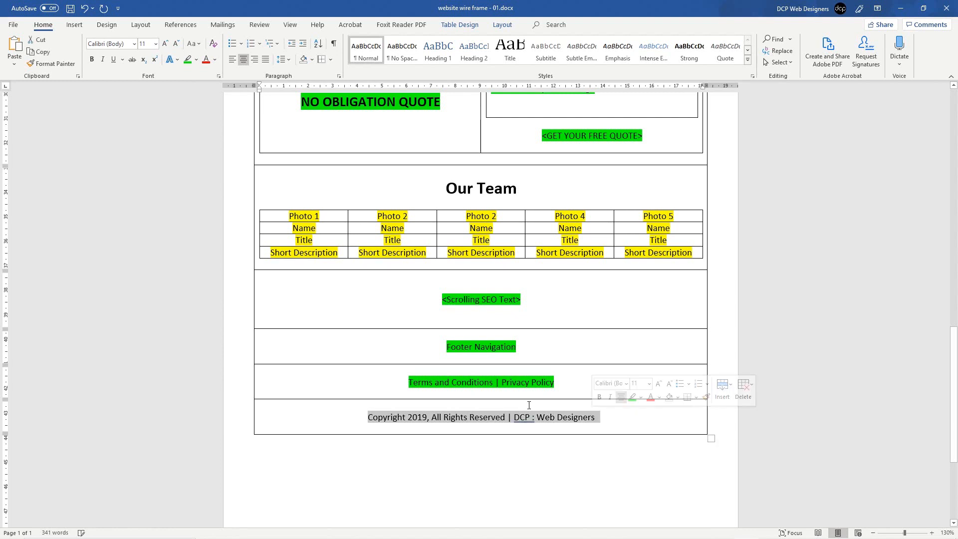
click(363, 422)
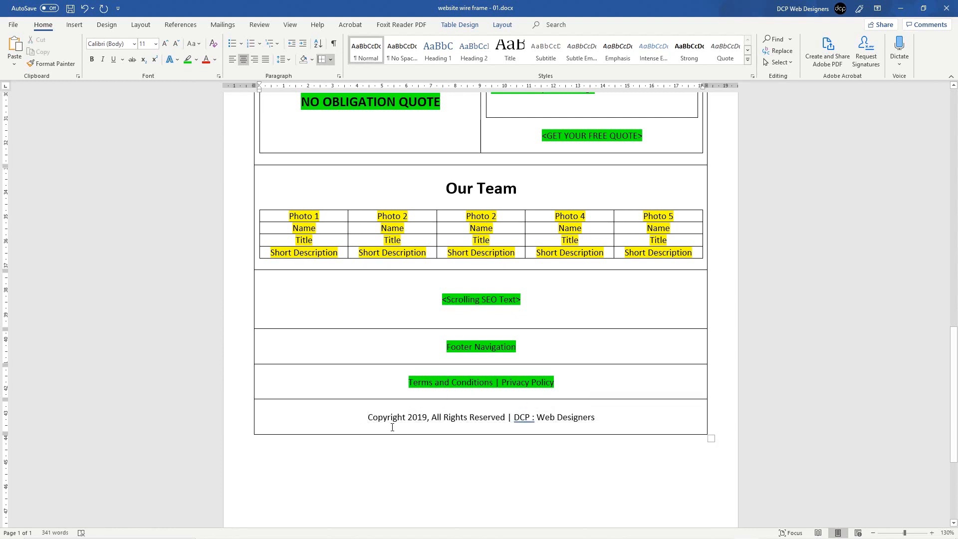
drag(350, 418, 606, 419)
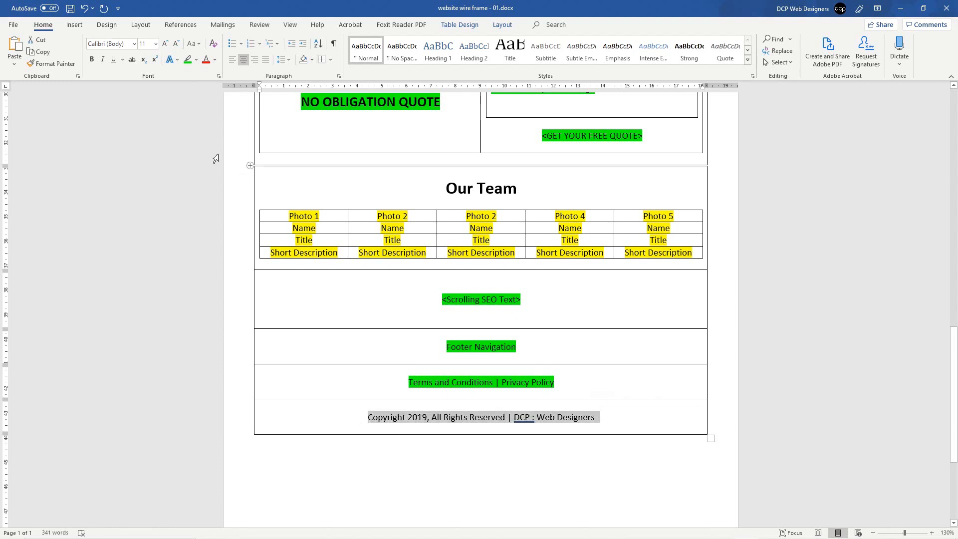
click(187, 59)
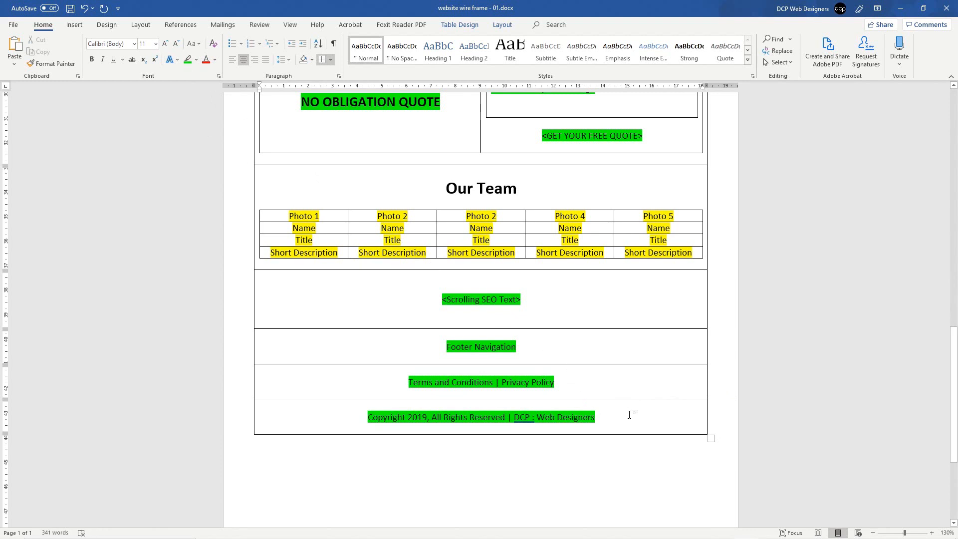
key(Tab)
key(Return)
key(Return)
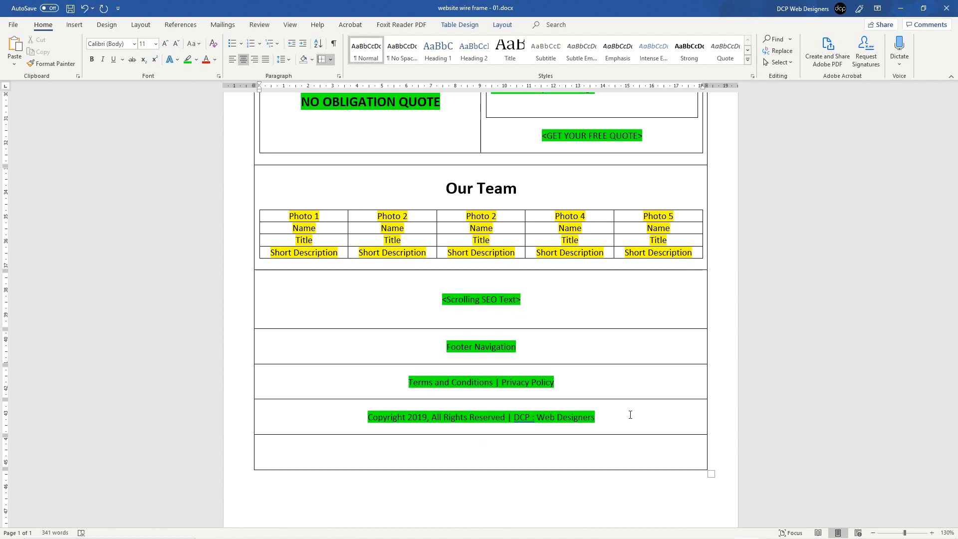
Step: Save the wireframe, check the header's phone number cell, then return to the footer
key(ctrl+s)
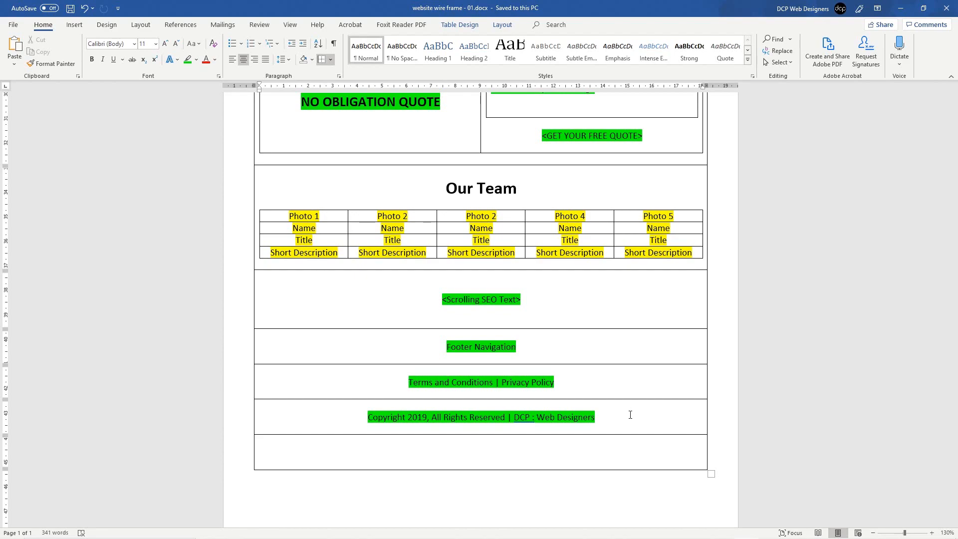
scroll(630, 414, up, 15)
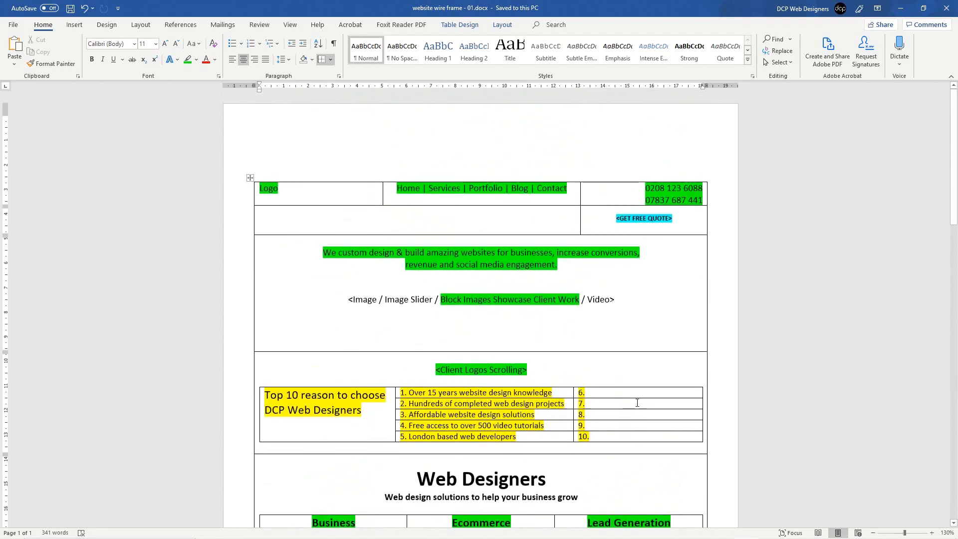
click(591, 187)
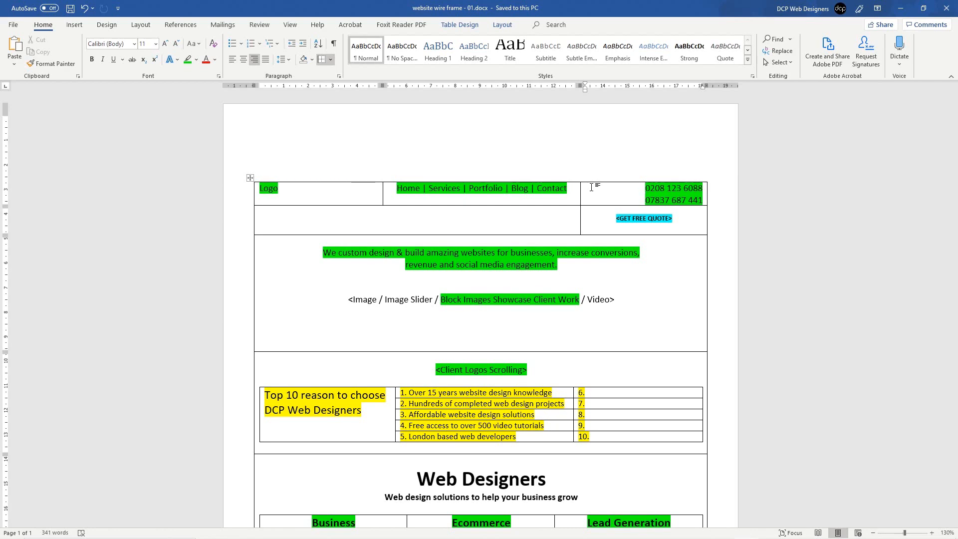
scroll(547, 430, down, 20)
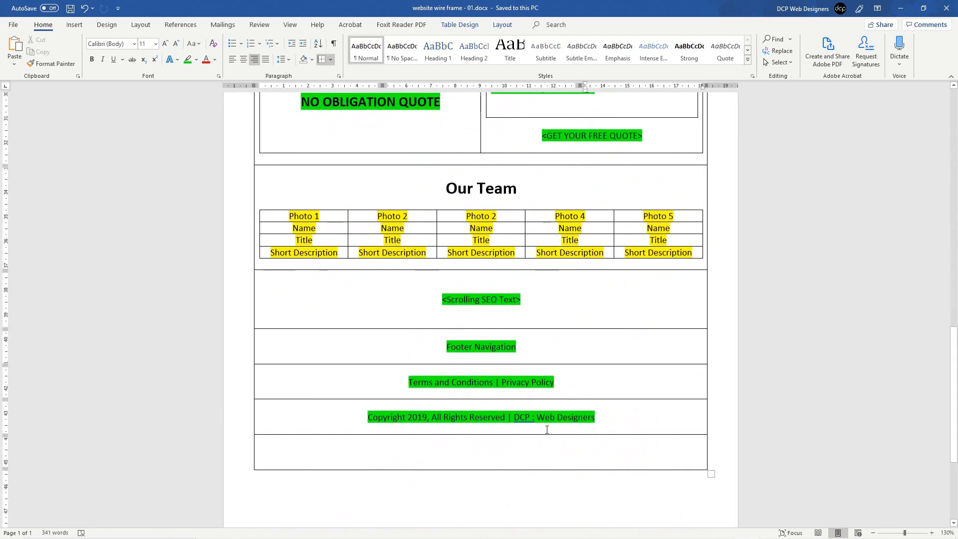
Step: Type '<Social Media Bookmarking Tools>' into the empty bottom row of the table
click(550, 456)
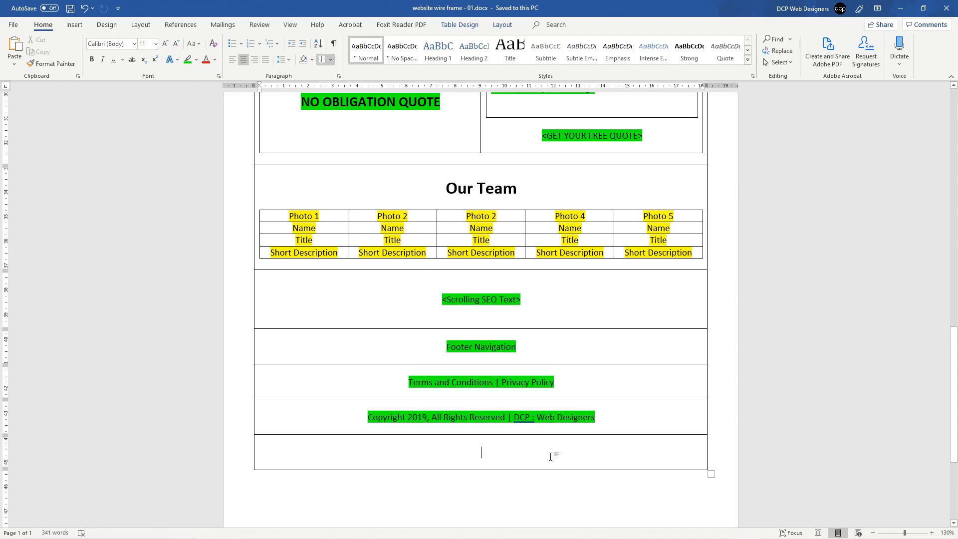
text(<>)
key(Left)
text(Social Media Bo)
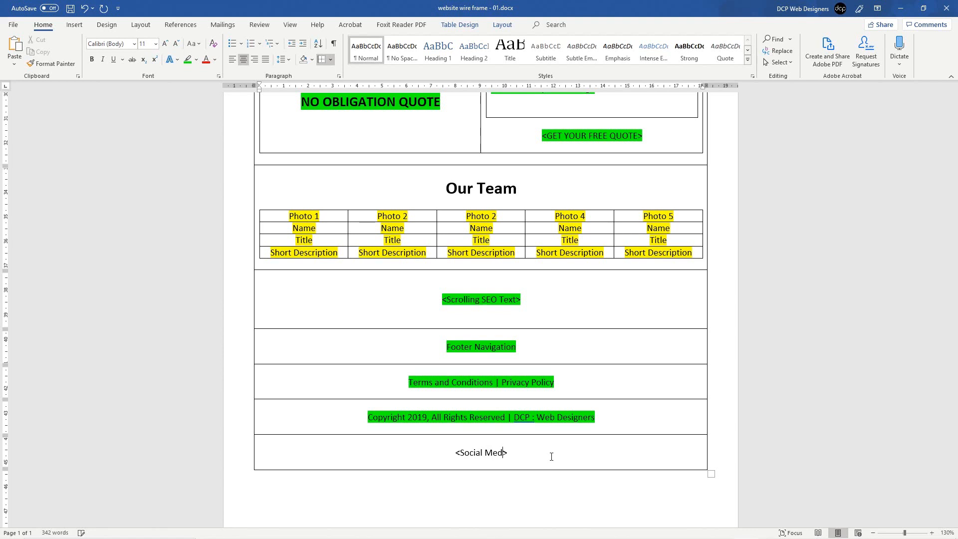
text(okmarking )
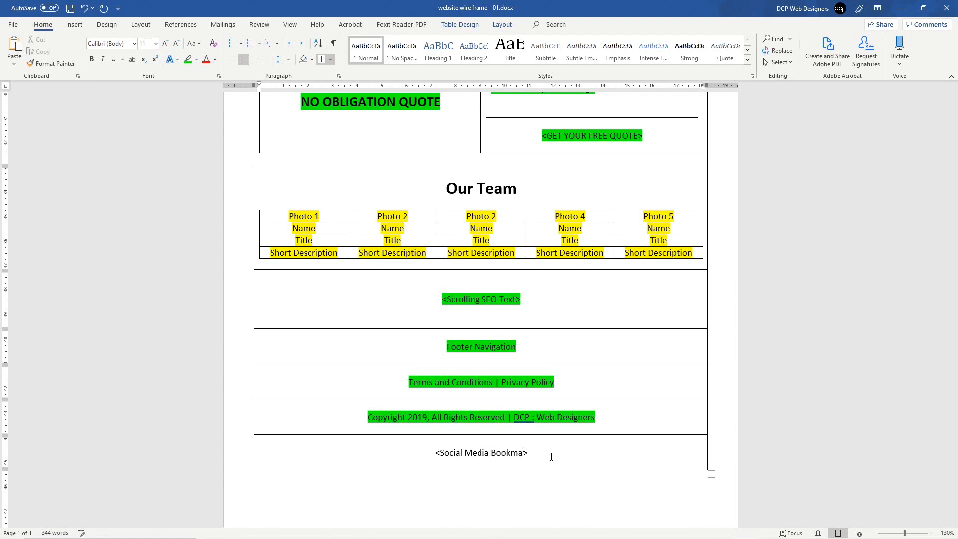
text(TOols)
key(BackSpace)
key(BackSpace)
key(BackSpace)
key(BackSpace)
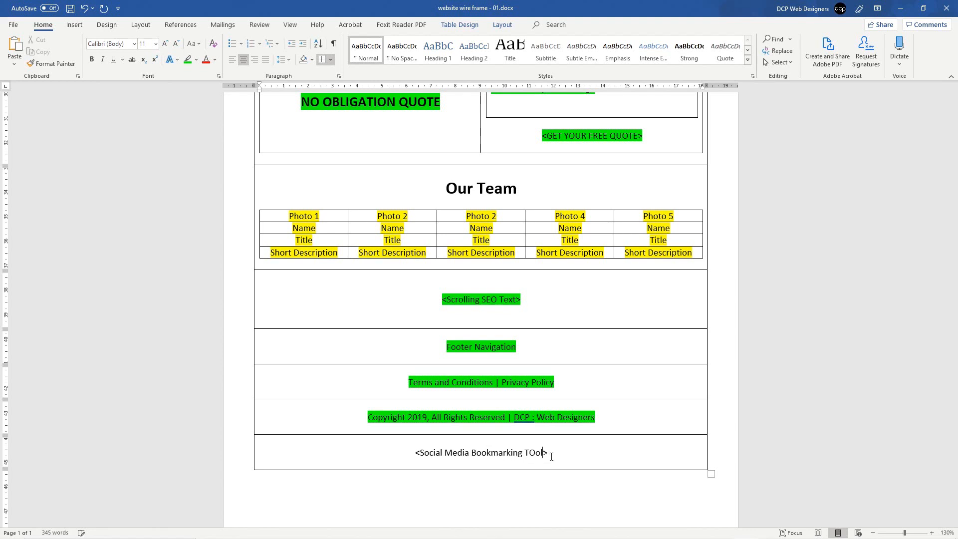
text(ools)
key(ctrl+s)
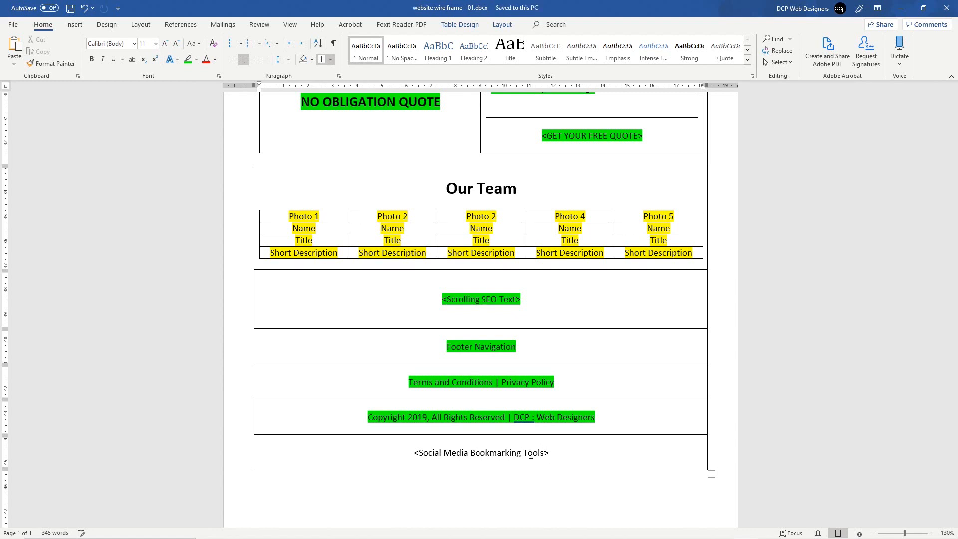
Step: Highlight the social media placeholder in green and save the document
drag(522, 452, 554, 453)
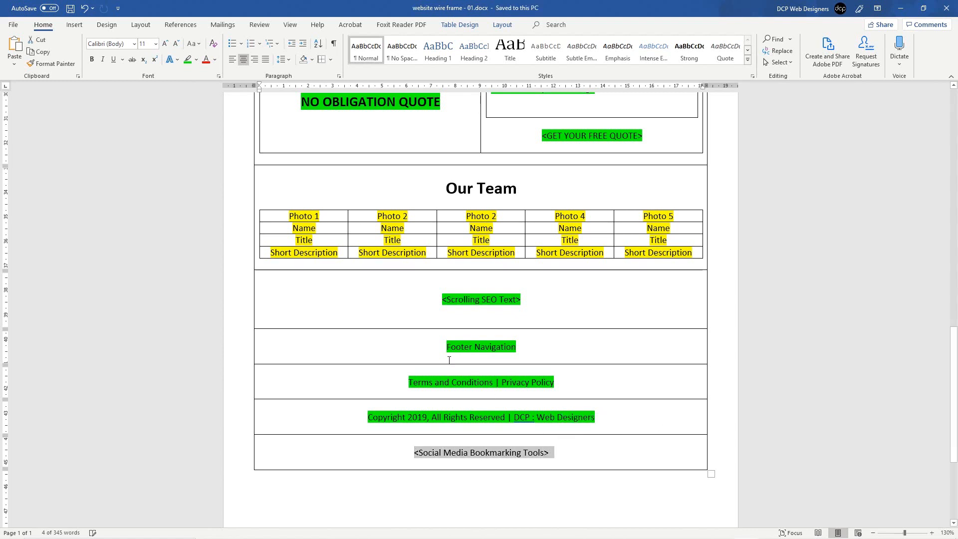
click(188, 60)
click(529, 452)
key(ctrl+s)
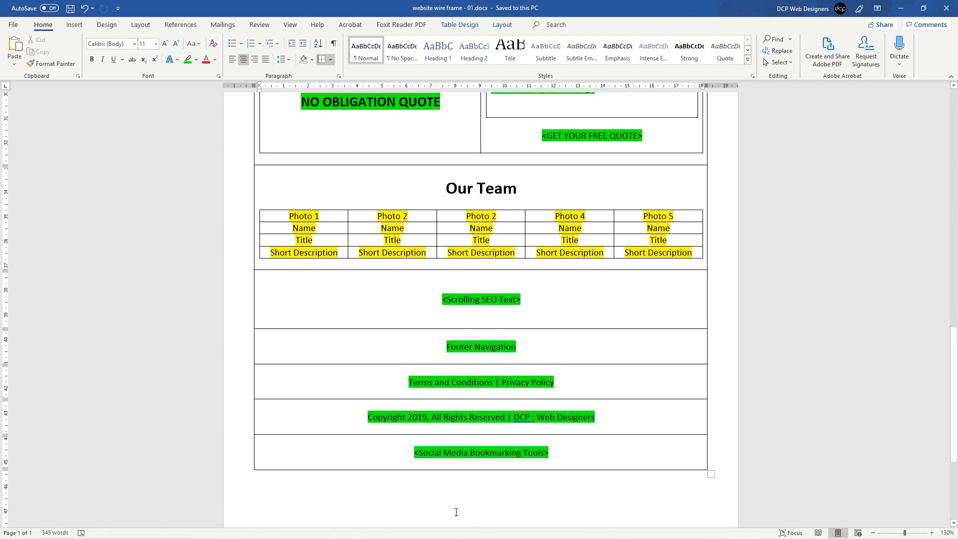
click(406, 519)
scroll(425, 474, down, 1)
Step: Below the table, add 'Notes: Colour Scheme: User colours from logo and Light Blue' and save
scroll(584, 378, down, 3)
key(Return)
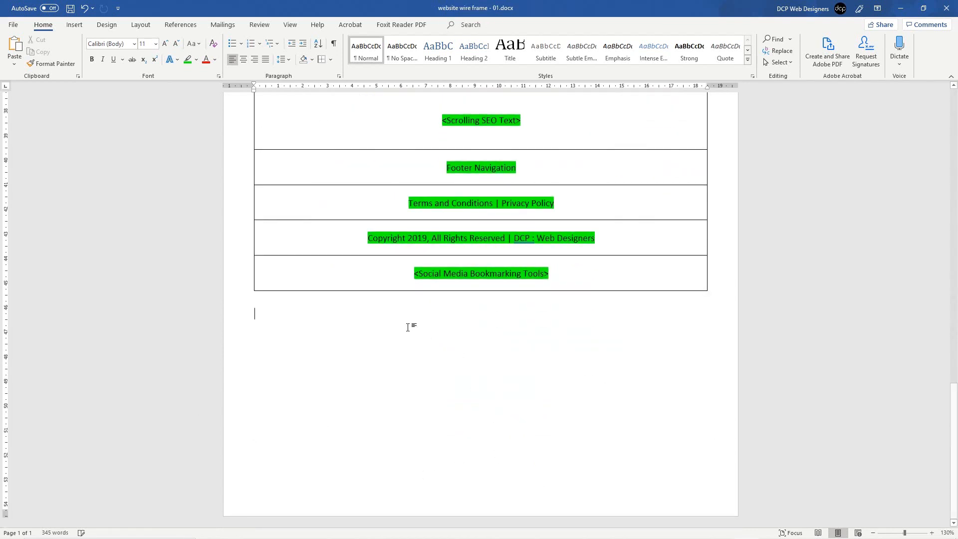
text(NOtes)
key(BackSpace)
key(BackSpace)
key(BackSpace)
key(BackSpace)
text(otes:)
key(BackSpace)
text(s)
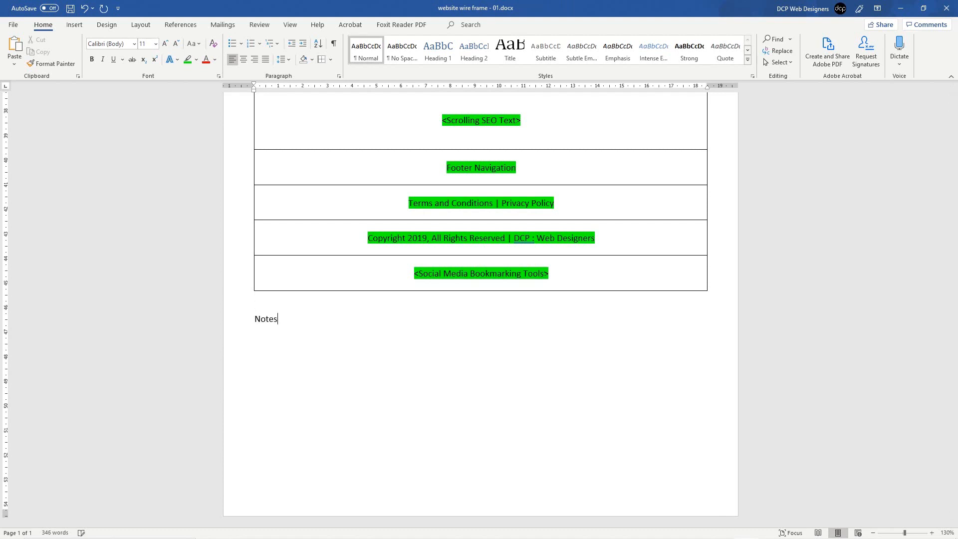
text(: Colour Sceme)
key(BackSpace)
key(BackSpace)
key(BackSpace)
key(BackSpace)
text(heme)
key(BackSpace)
key(BackSpace)
key(BackSpace)
key(BackSpace)
text(cheme: User colours from)
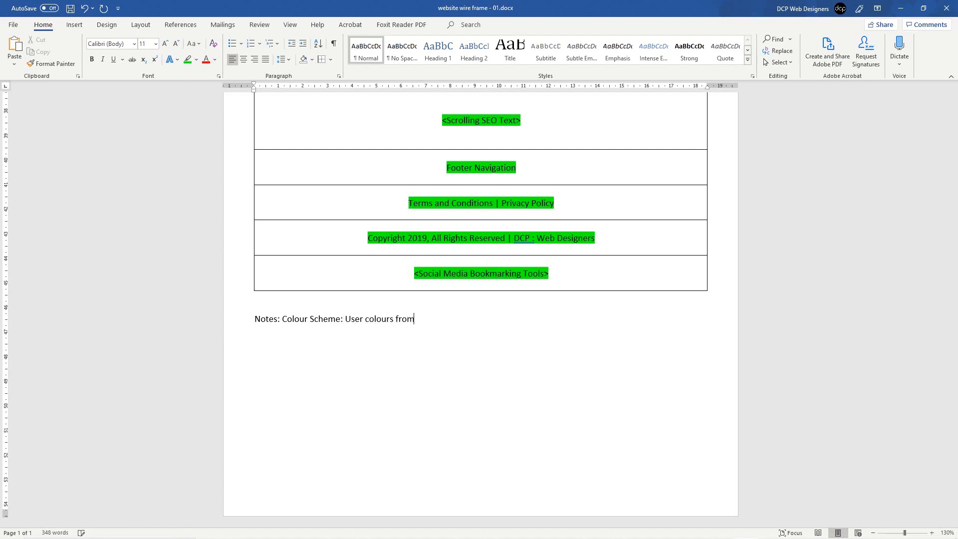
text( logo /)
key(BackSpace)
key(BackSpace)
text(and Blue)
text(Lig)
key(ctrl+s)
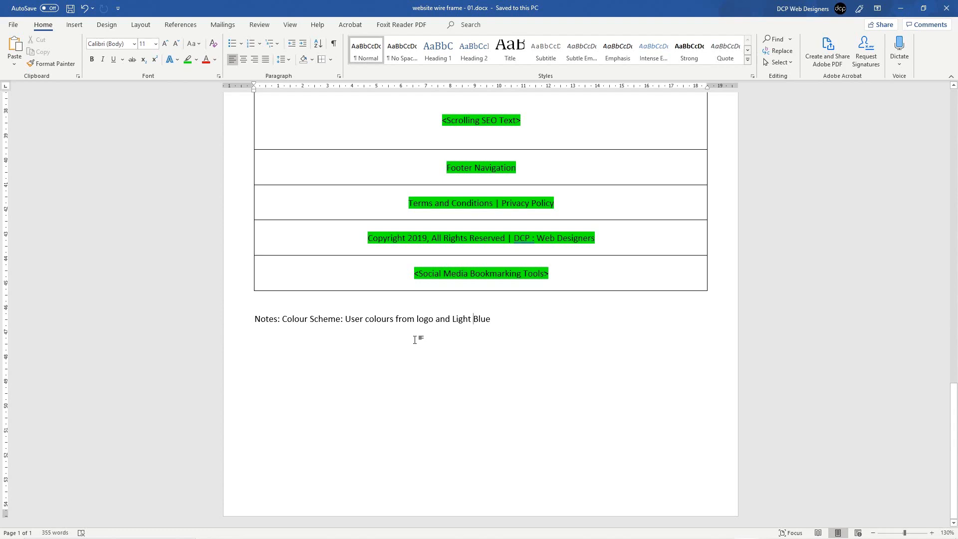
scroll(415, 319, up, 20)
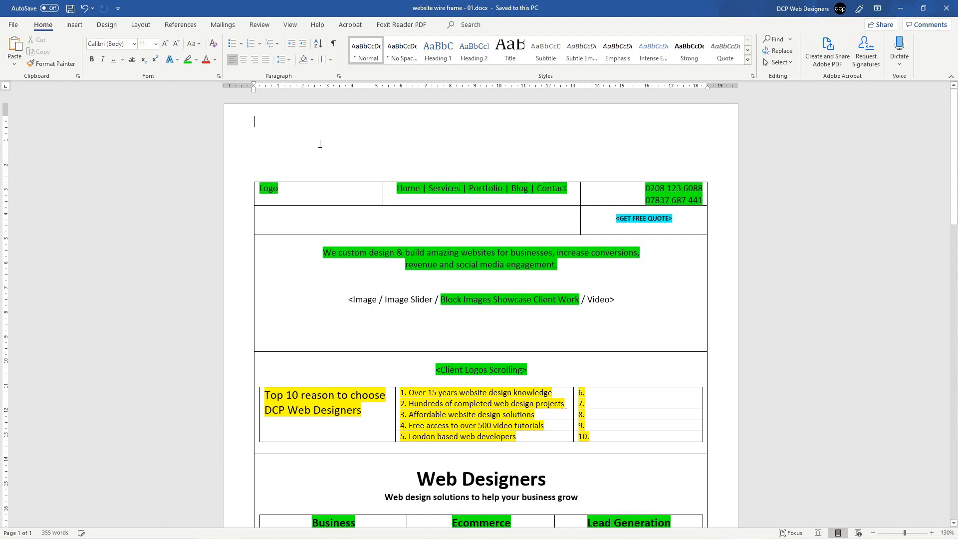
Step: Add 'Page Title: DCP Web Designers | London Web Design Agency' and save
text(Page Title)
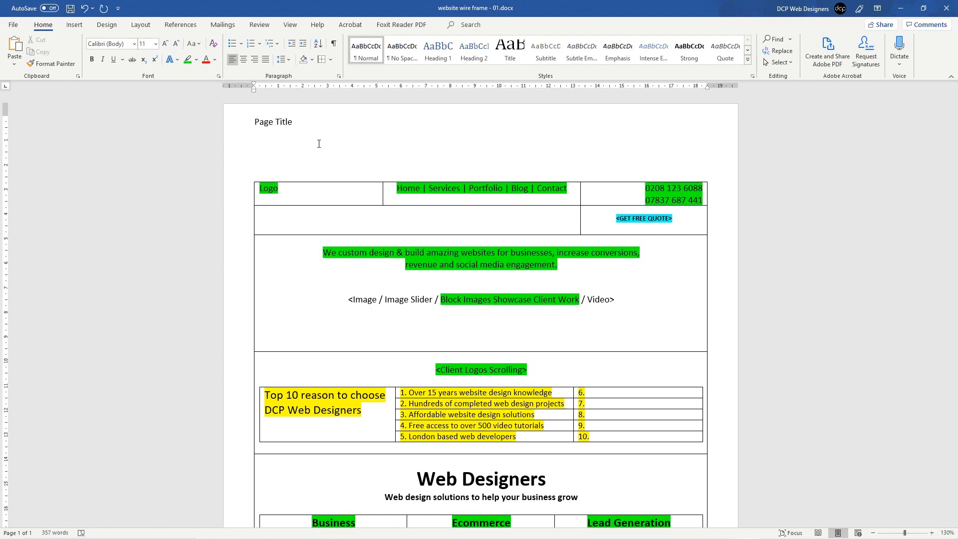
text(: DCP Web Designre)
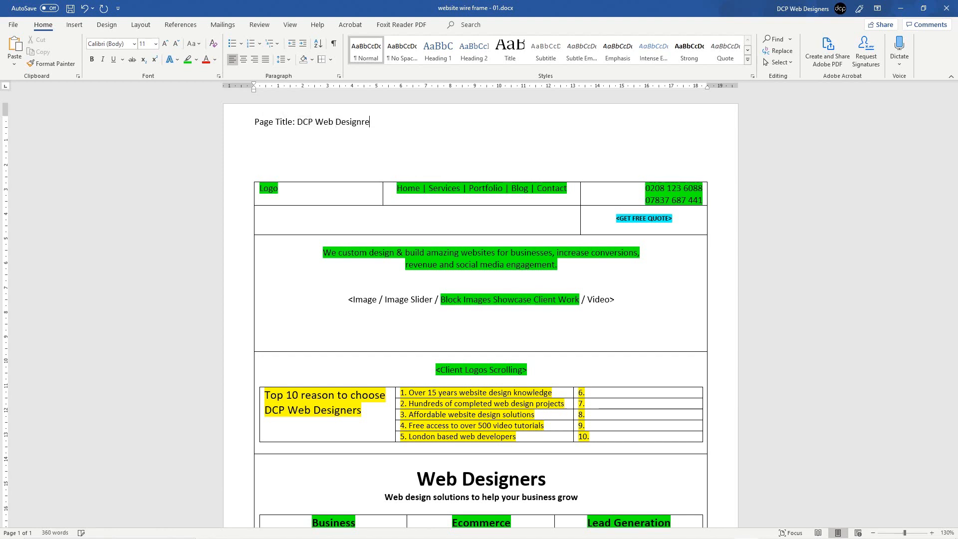
key(BackSpace)
text(ers | London Web Design Agen)
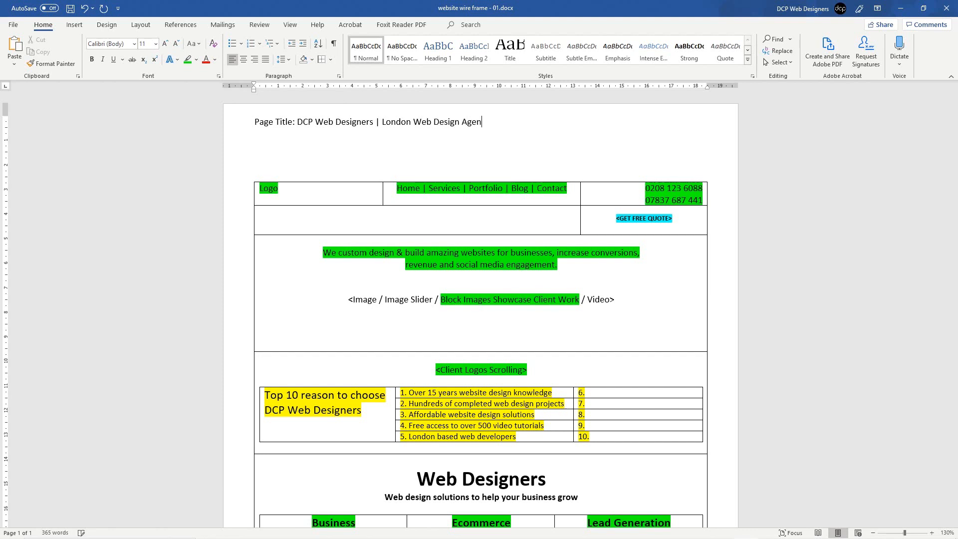
text(cy)
key(ctrl+s)
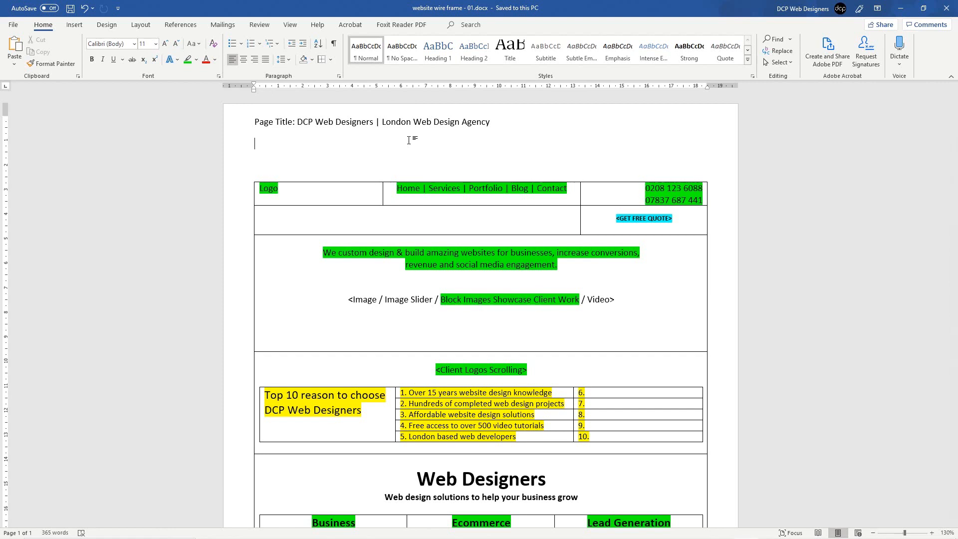
Step: Fill Meta Keywords with the title phrases, Business Website Design, Ecommerce Web Design; begin Meta Description
text(Meta )
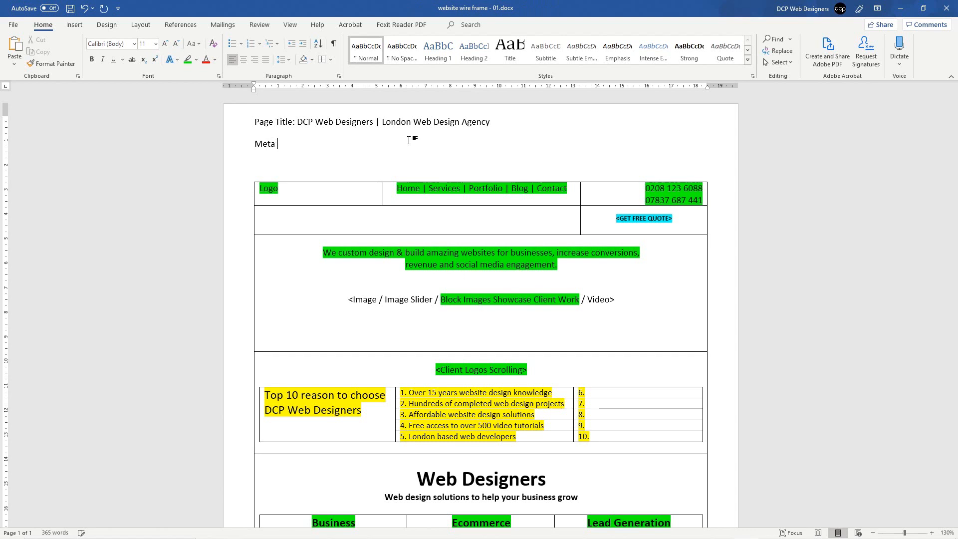
text(Ke)
key(BackSpace)
text(eywords:)
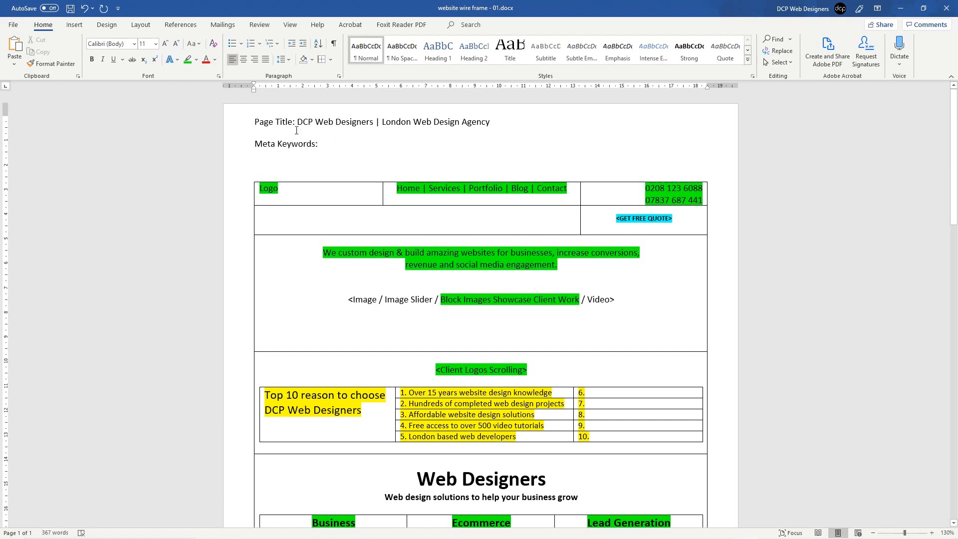
drag(315, 122, 494, 122)
key(ctrl+c)
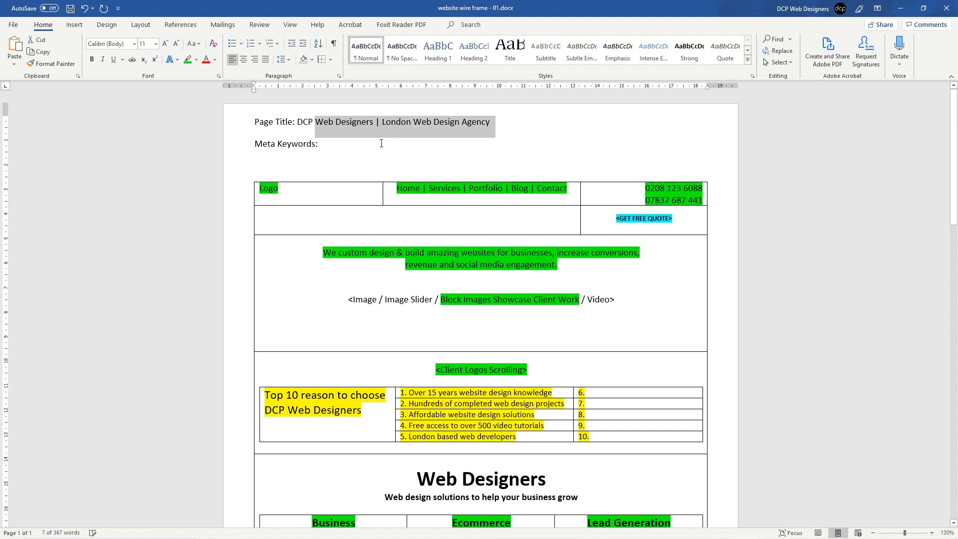
click(381, 143)
key(ctrl+v)
key(BackSpace)
key(BackSpace)
key(BackSpace)
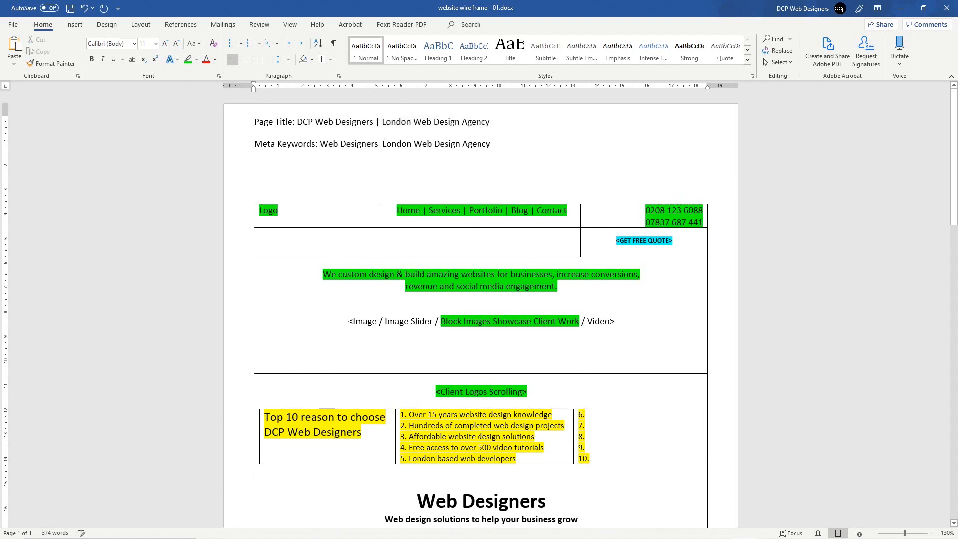
text(, )
text(, Business Wbe)
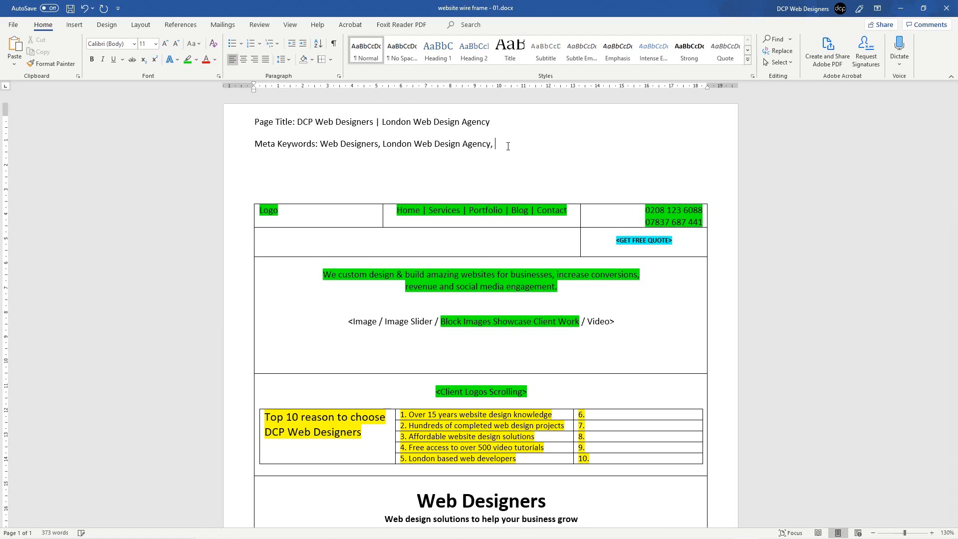
key(BackSpace)
key(BackSpace)
text(ebsite Design, Ecommerce Web)
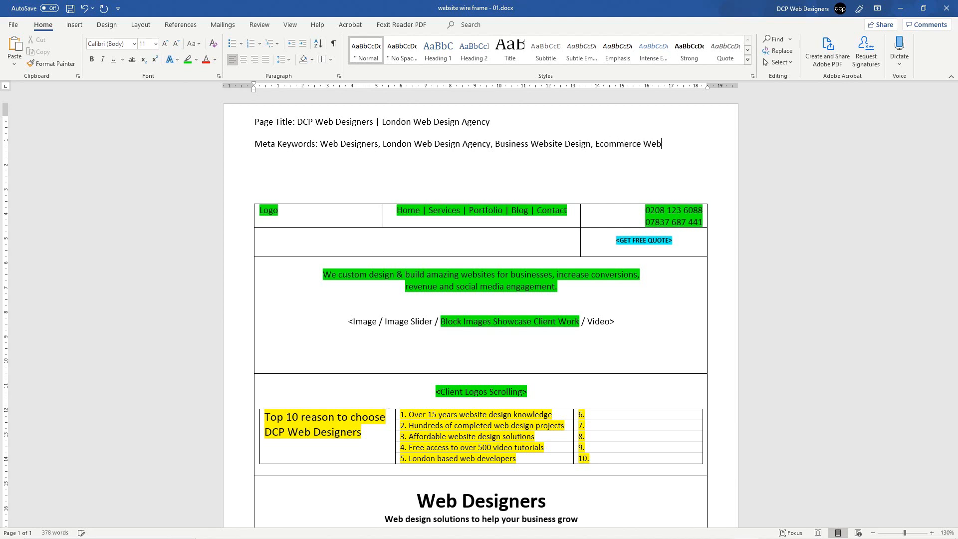
text( Design)
key(ctrl+s)
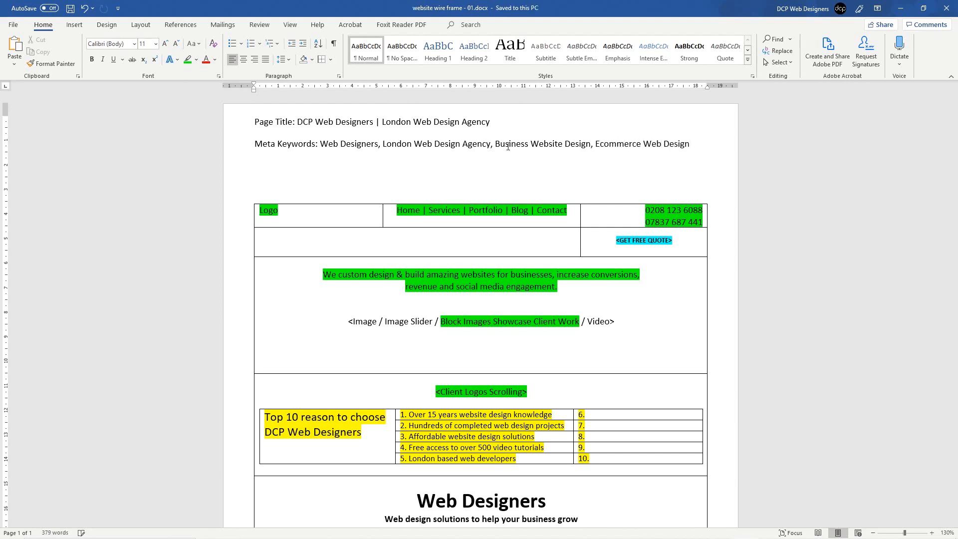
text(M)
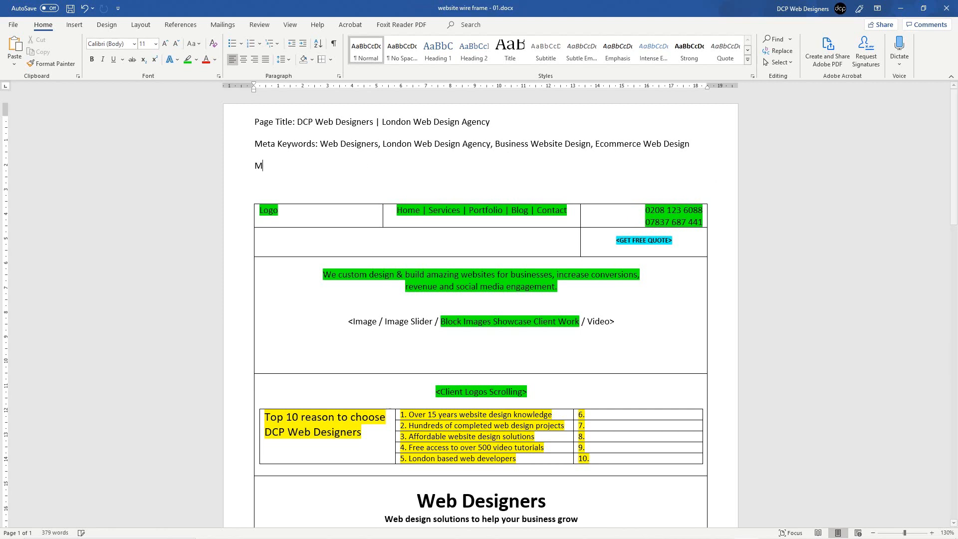
text(eta Des)
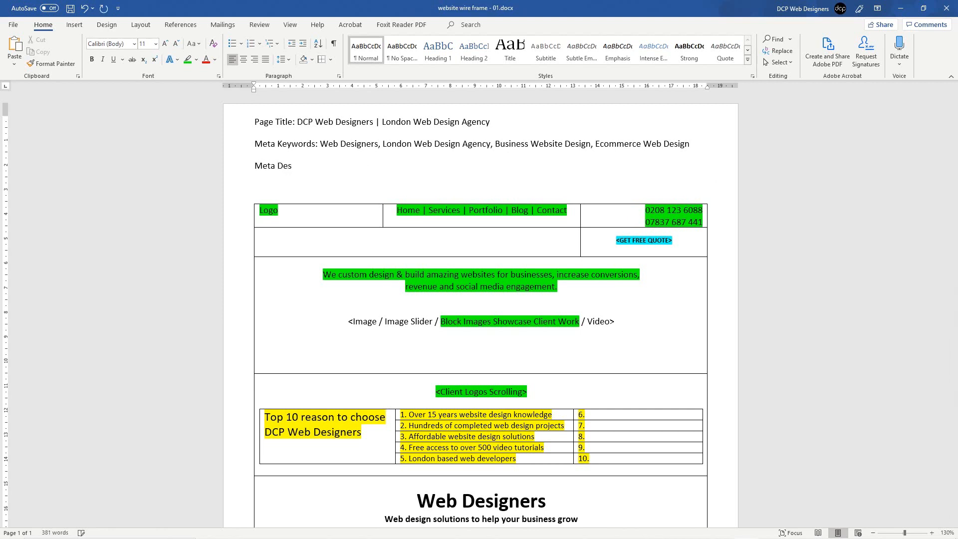
text(cription: Looking for an ama)
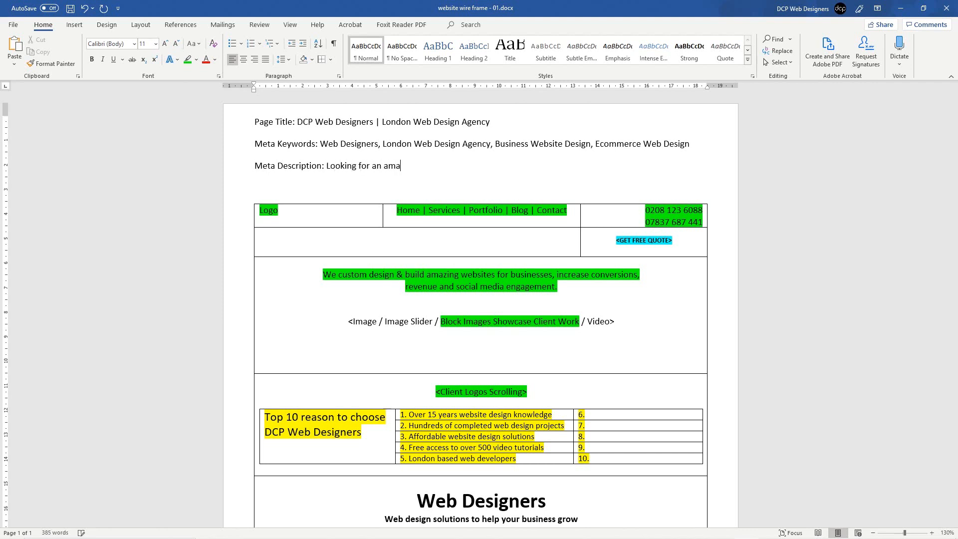
text(ing website designers, simply fi)
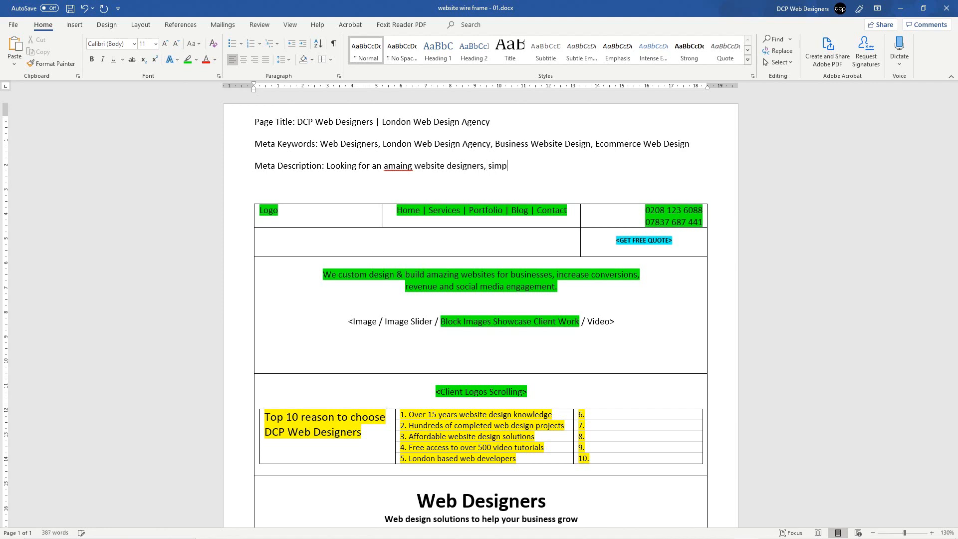
Step: Finish the Meta Description with 'give DCP Web Designers a call today for a free web development quote.' and save
key(BackSpace)
key(BackSpace)
text(give DCP Web Designers a )
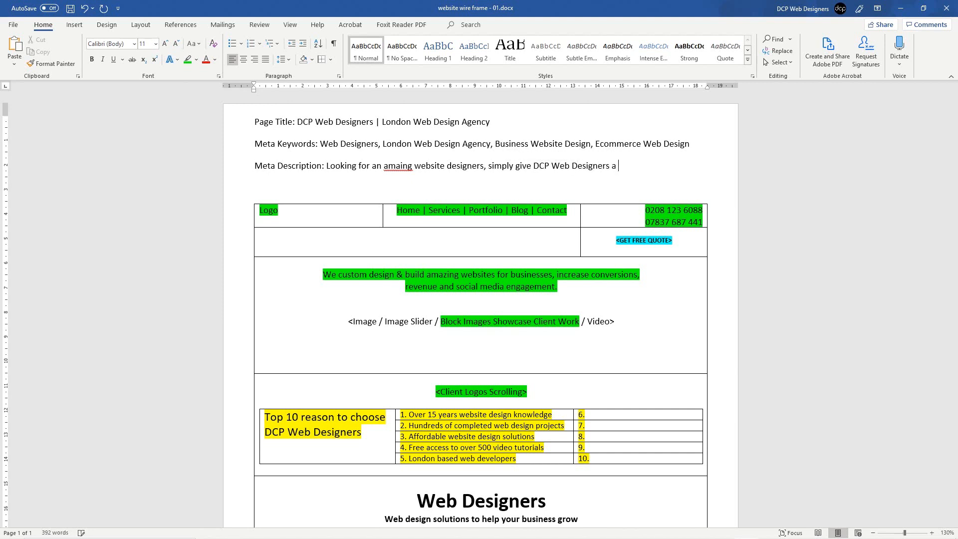
text(call today for a free q)
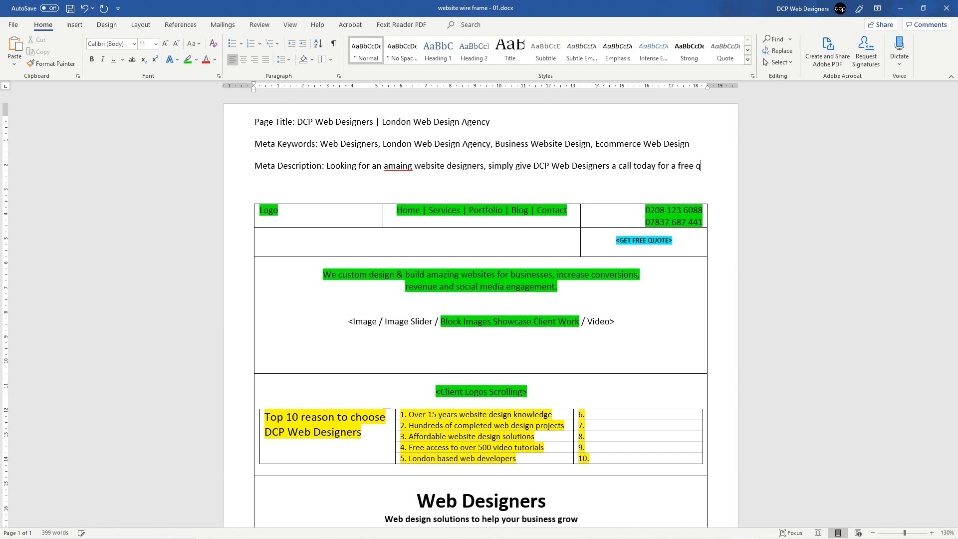
key(BackSpace)
text(web)
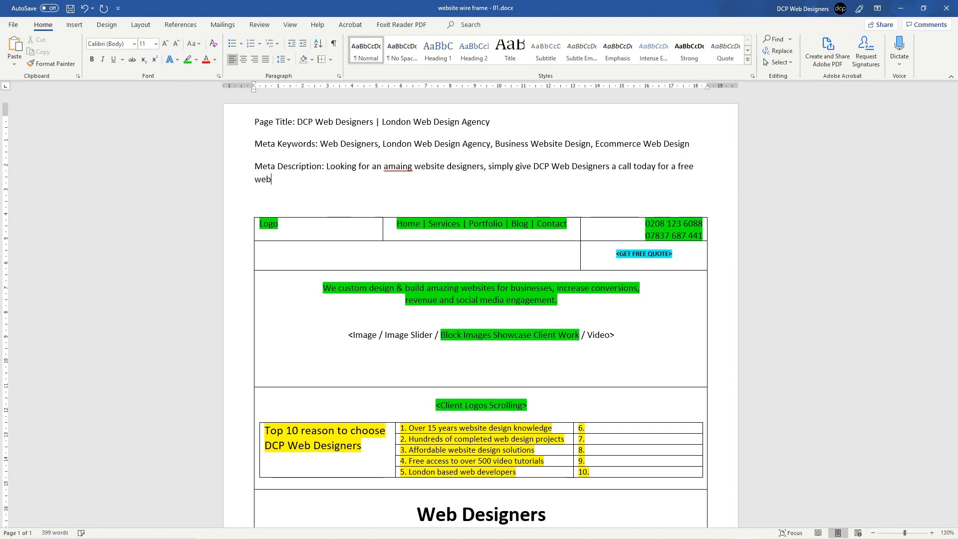
text( development quote.)
key(ctrl+s)
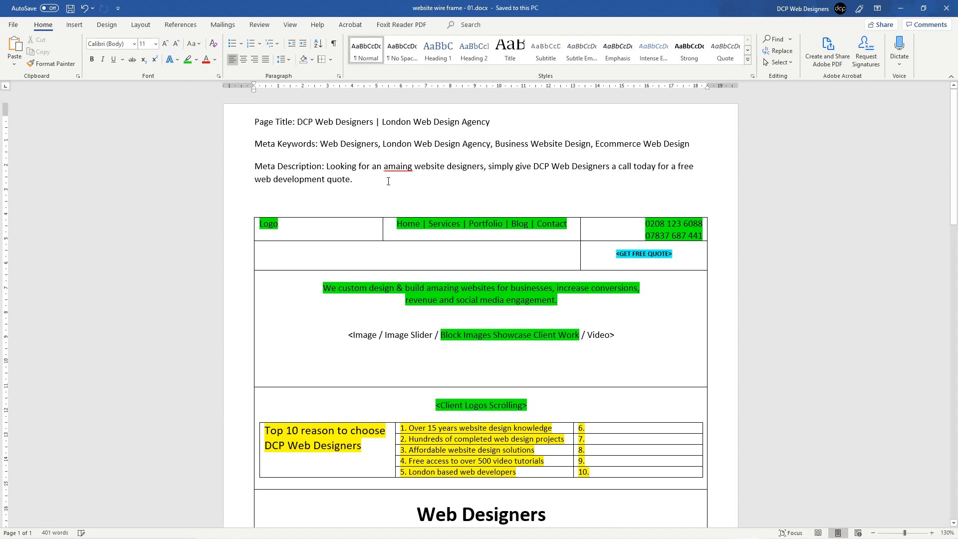
Step: Accept the spelling and grammar corrections for 'amazing website designers' in the description
right_click(393, 168)
click(530, 180)
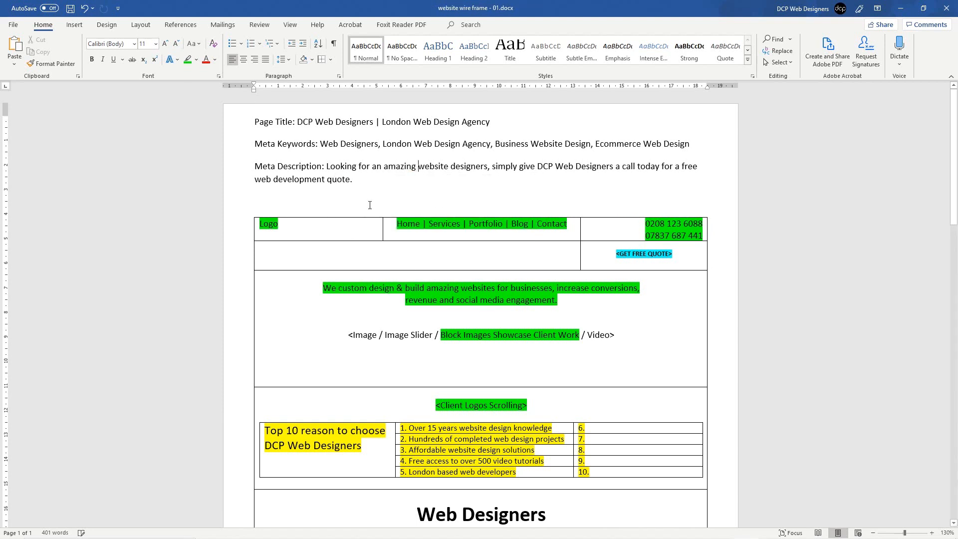
drag(325, 166, 254, 159)
click(278, 167)
right_click(412, 170)
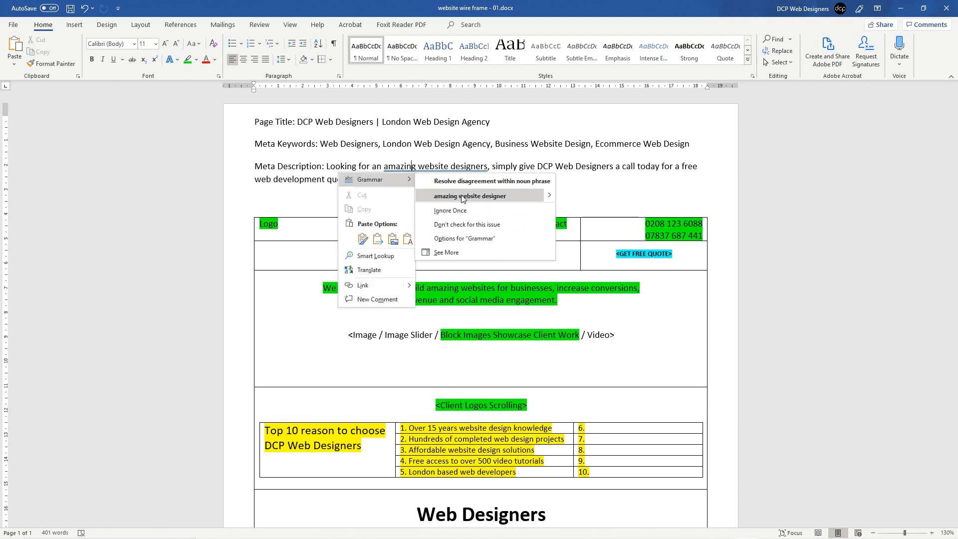
click(461, 196)
Step: Make the Meta Description, Page Title and Meta Keywords labels bold
drag(322, 166, 255, 166)
key(ctrl+b)
click(328, 179)
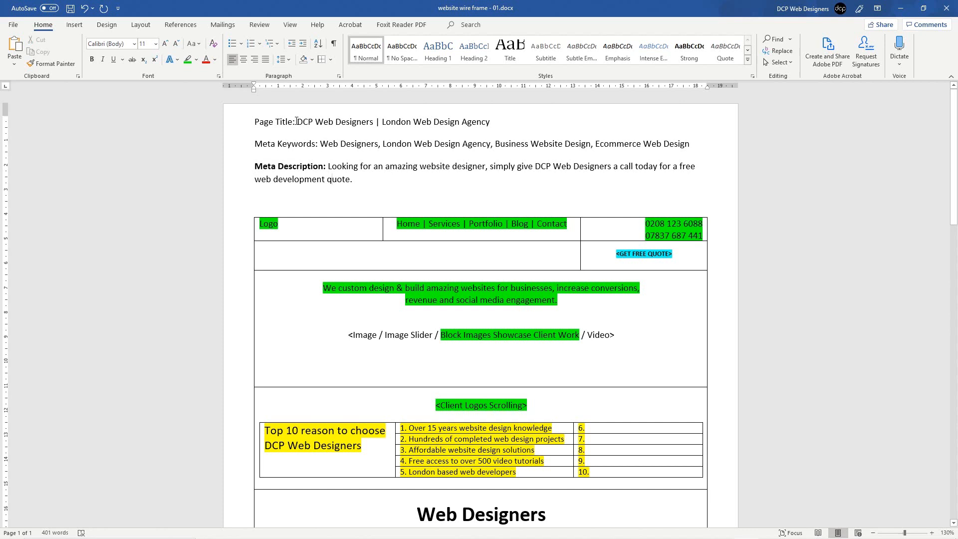
drag(298, 121, 254, 122)
key(ctrl+b)
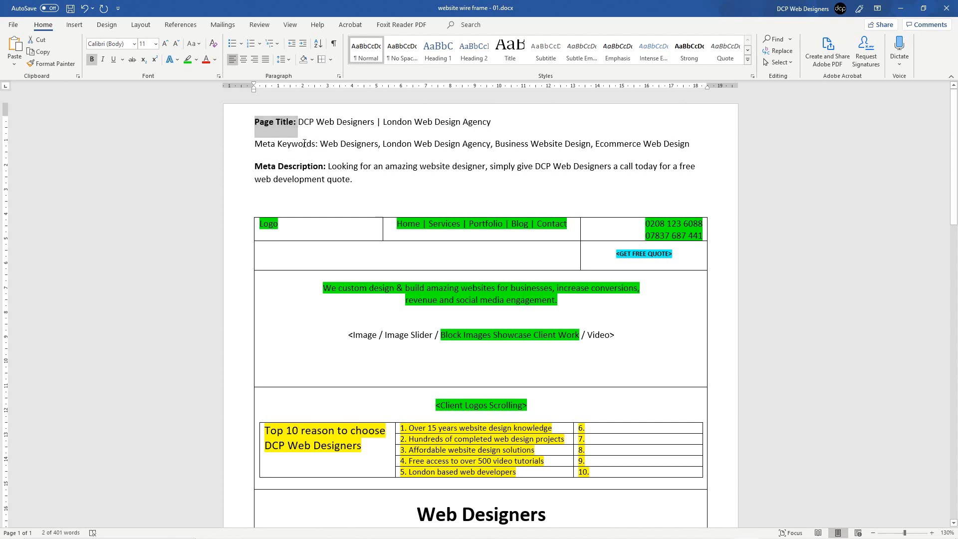
drag(320, 144, 254, 144)
key(ctrl+b)
Step: Delete 'an' before amazing, restore the plural 'designers', and save
click(354, 166)
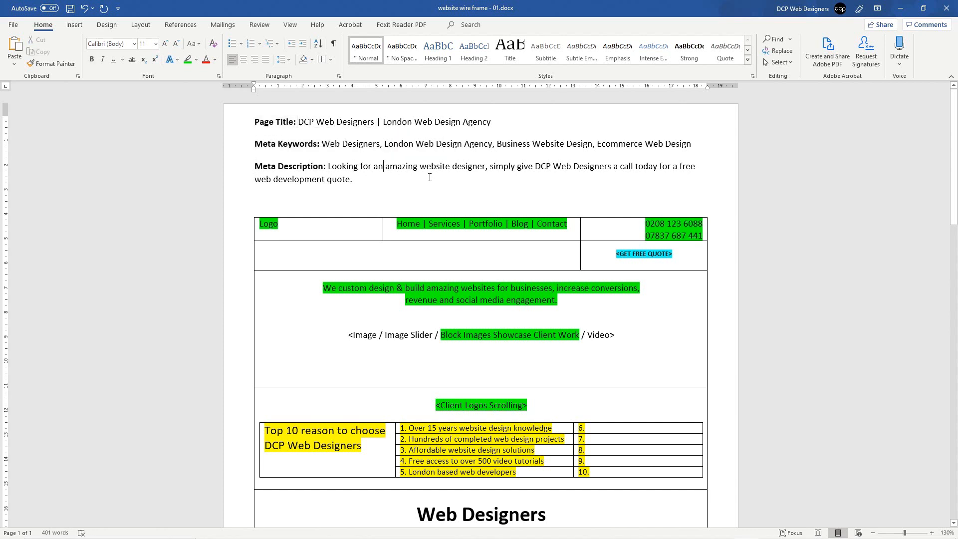
key(BackSpace)
key(BackSpace)
key(BackSpace)
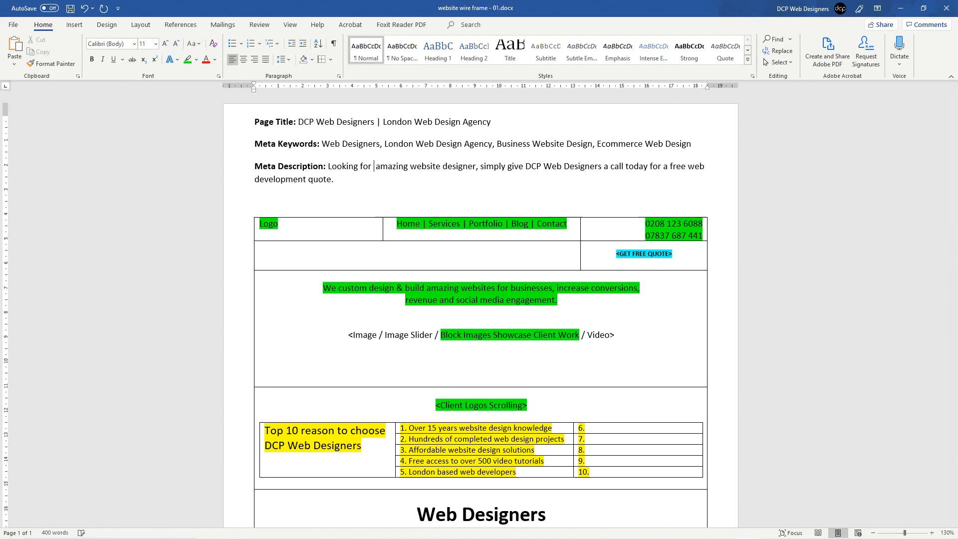
text(s)
key(ctrl+s)
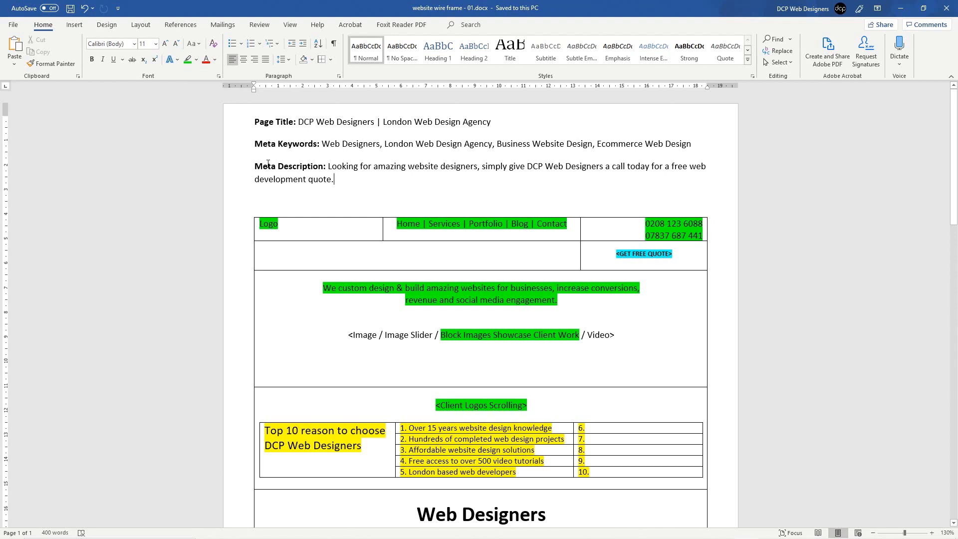
key(ctrl+Home)
key(Return)
text(Page URL:)
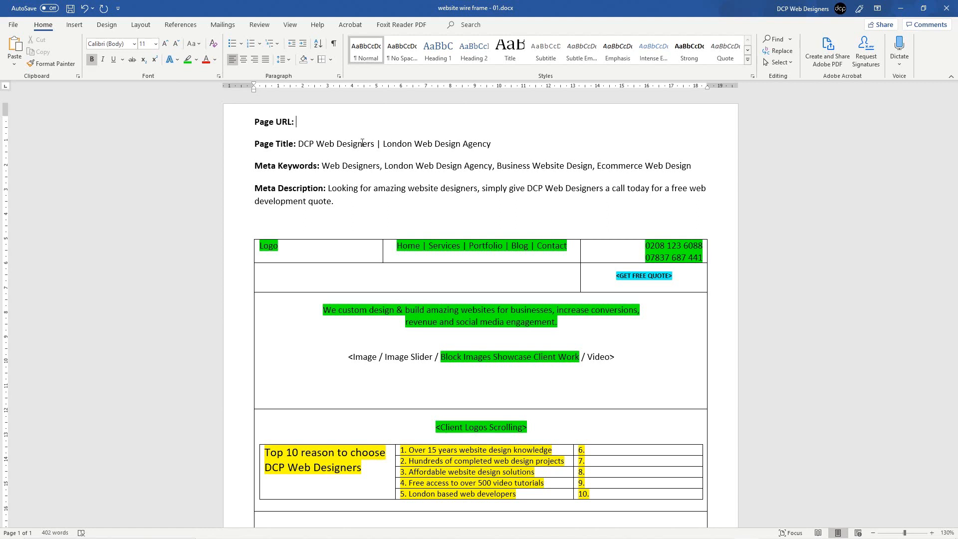
key(ctrl+b)
text(www.dcpweb.co.uk)
key(ctrl+s)
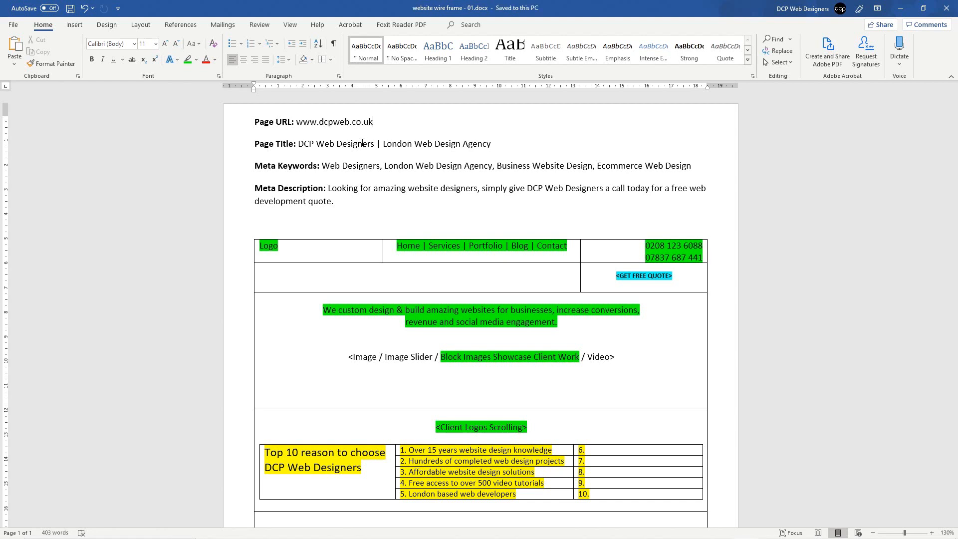
text(/web-design)
key(ctrl+s)
scroll(397, 447, down, 3)
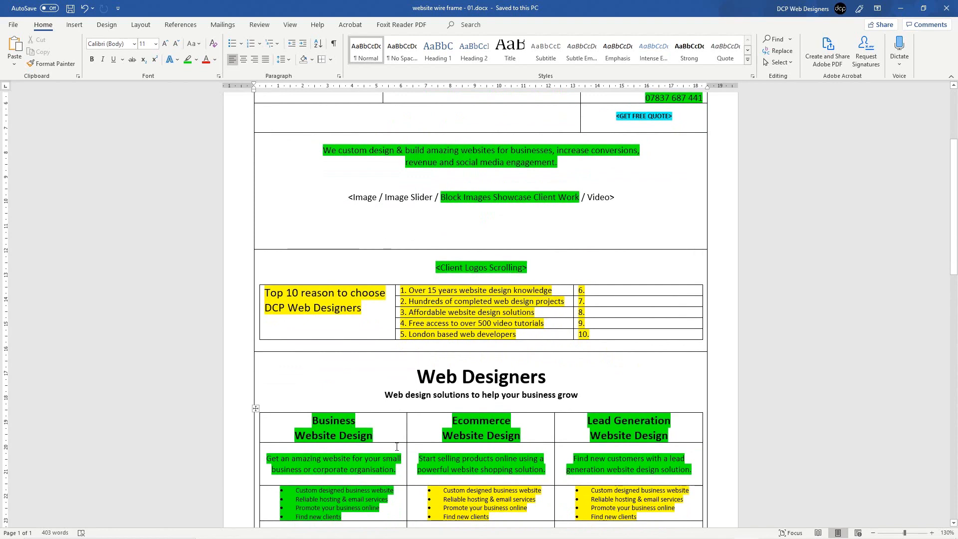
scroll(439, 119, up, 3)
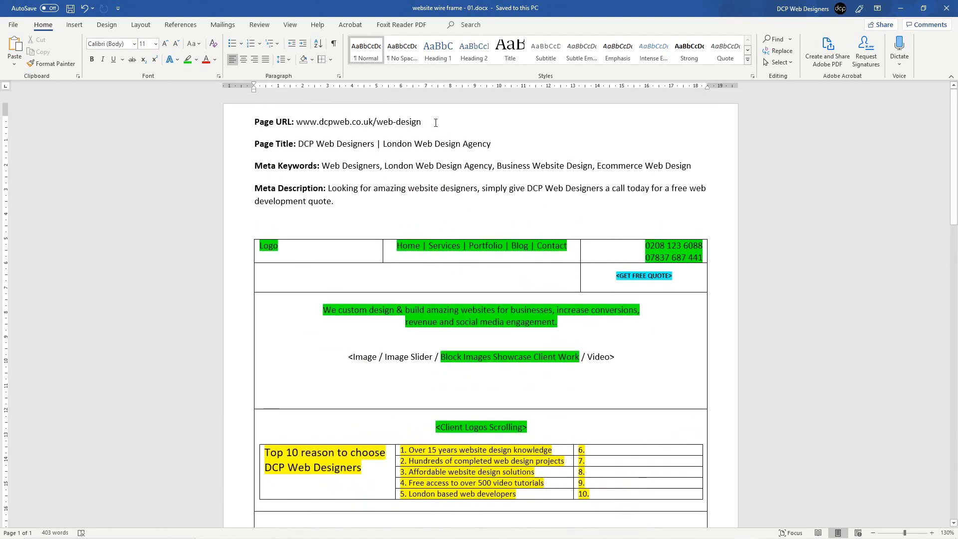
drag(376, 123, 421, 122)
click(440, 120)
double_click(442, 120)
key(shift+Left)
key(BackSpace)
key(ctrl+BackSpace)
key(ctrl+s)
scroll(513, 258, down, 4)
scroll(512, 258, down, 5)
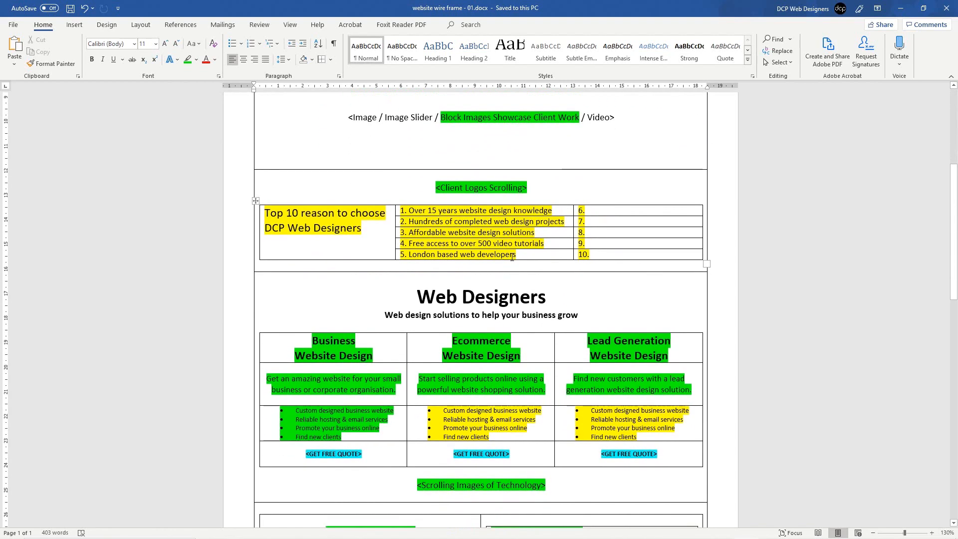
scroll(512, 257, down, 6)
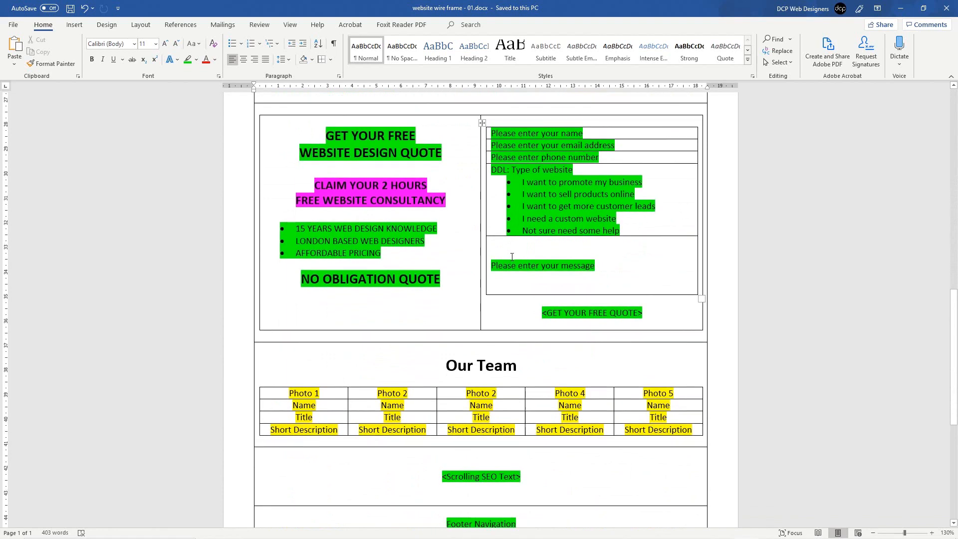
scroll(512, 257, down, 2)
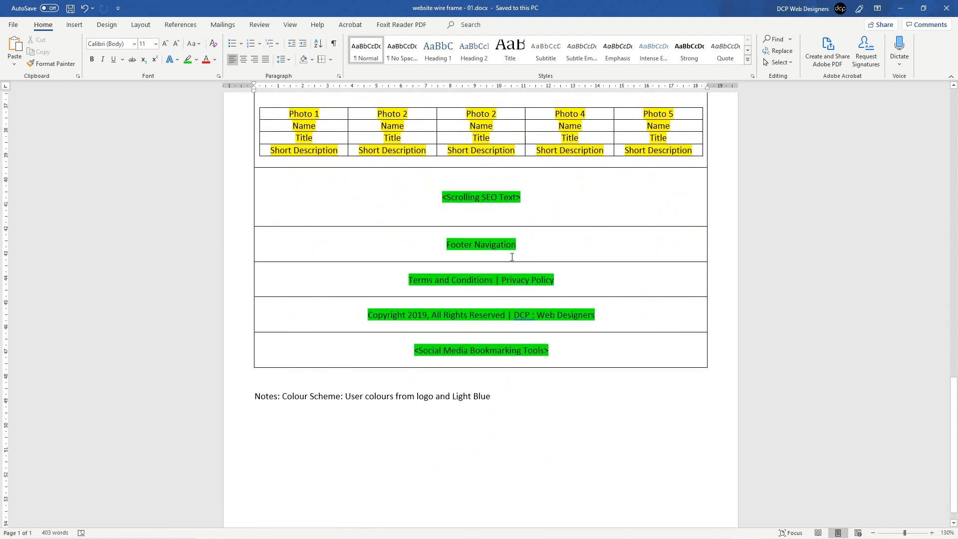
scroll(279, 177, up, 1)
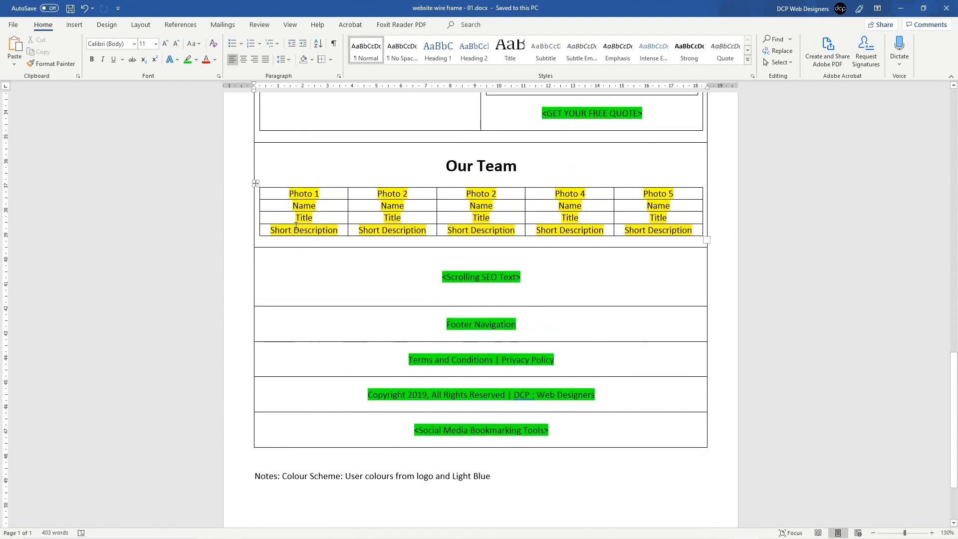
click(234, 208)
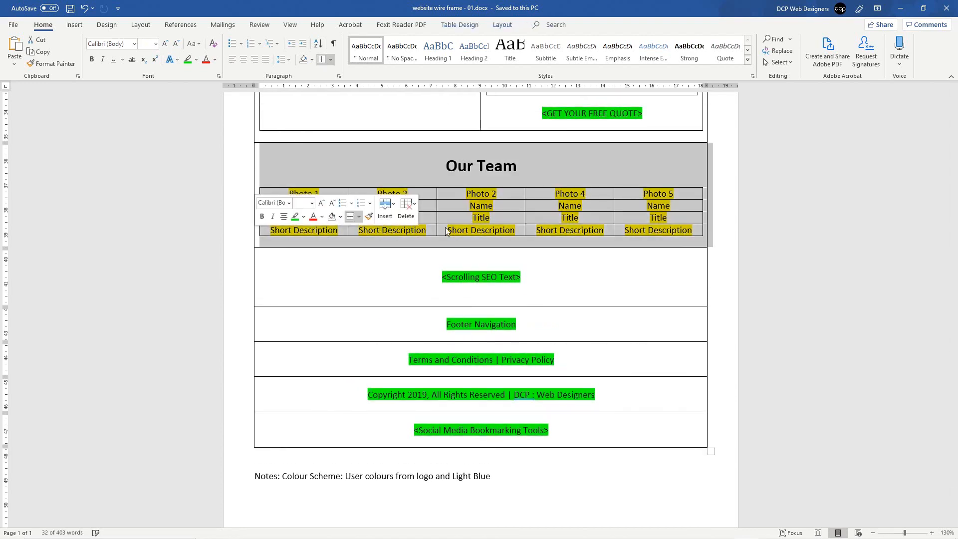
click(410, 231)
scroll(385, 190, up, 5)
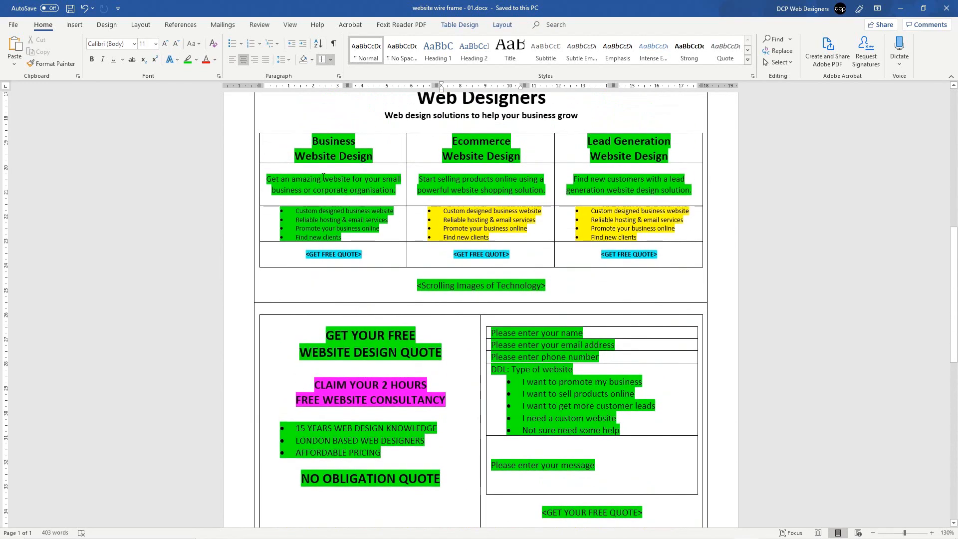
scroll(384, 190, up, 2)
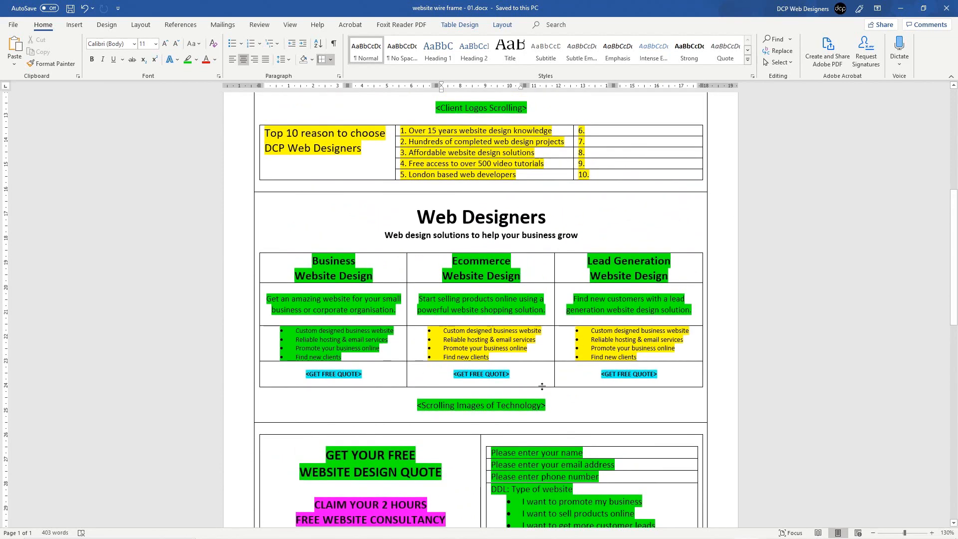
click(584, 377)
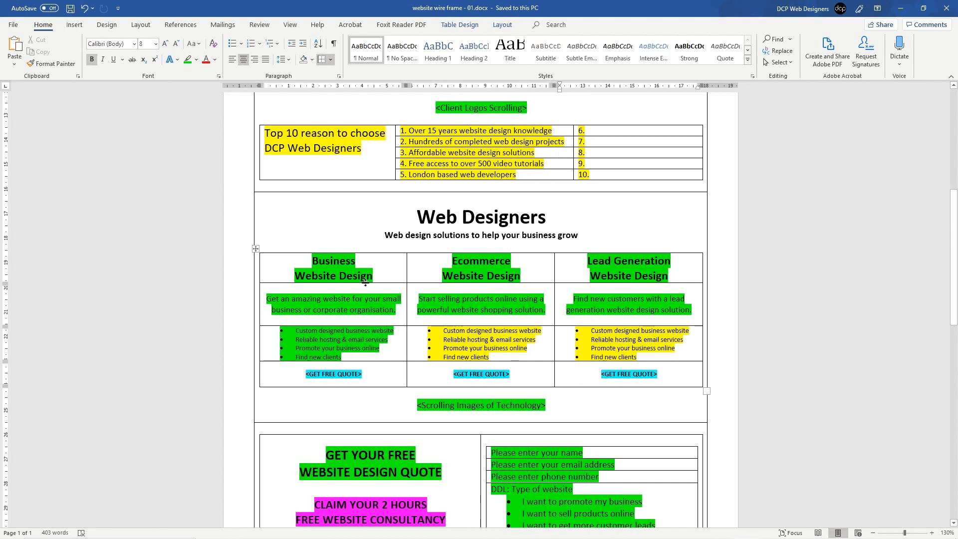
click(255, 249)
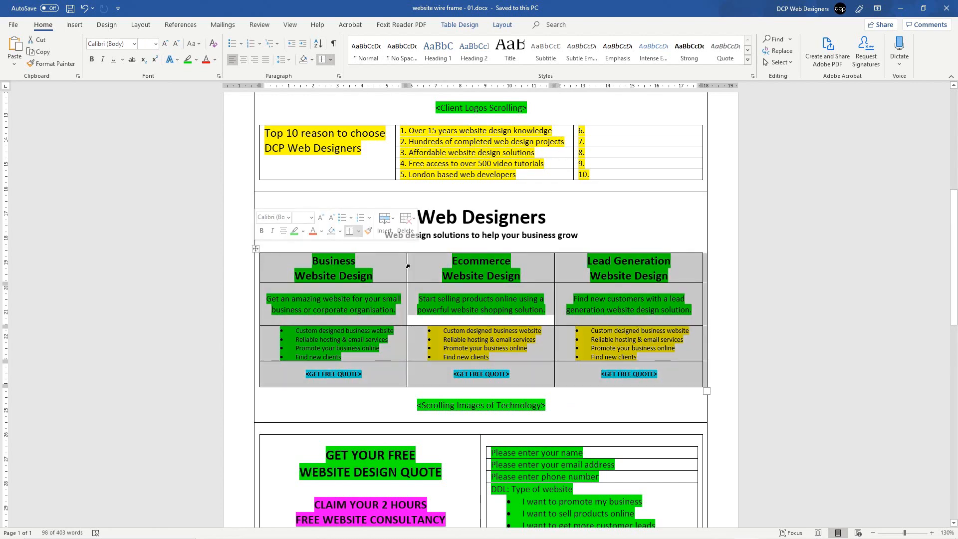
click(557, 392)
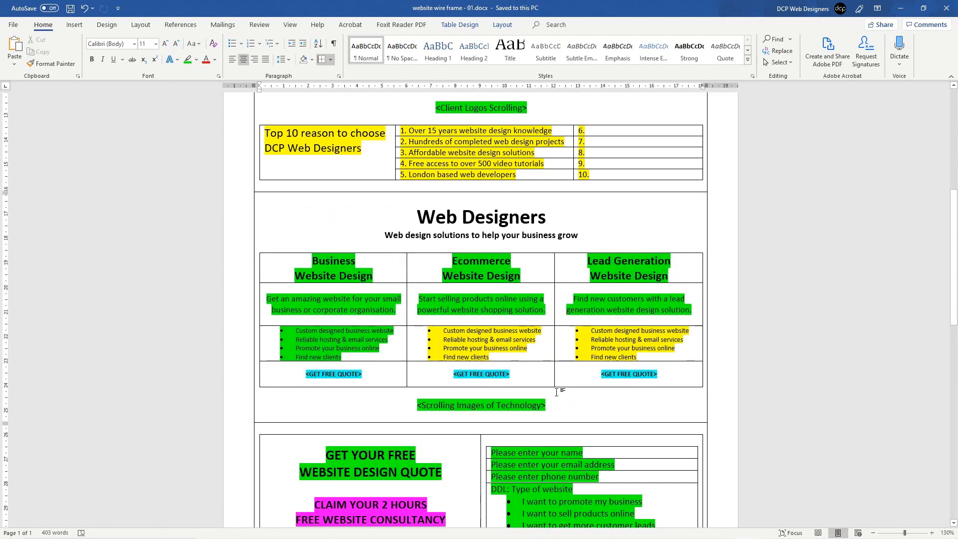
key(Return)
key(ctrl+v)
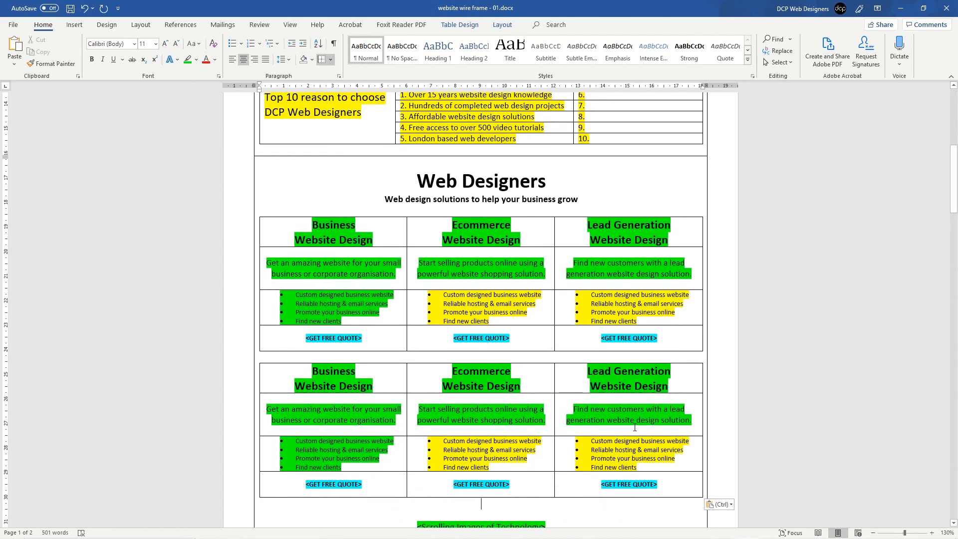
drag(343, 381, 591, 478)
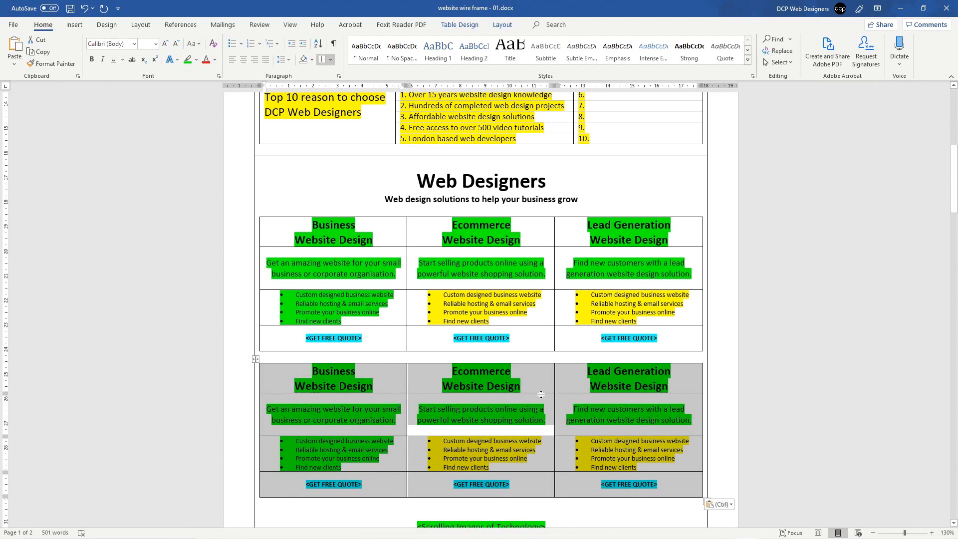
key(BackSpace)
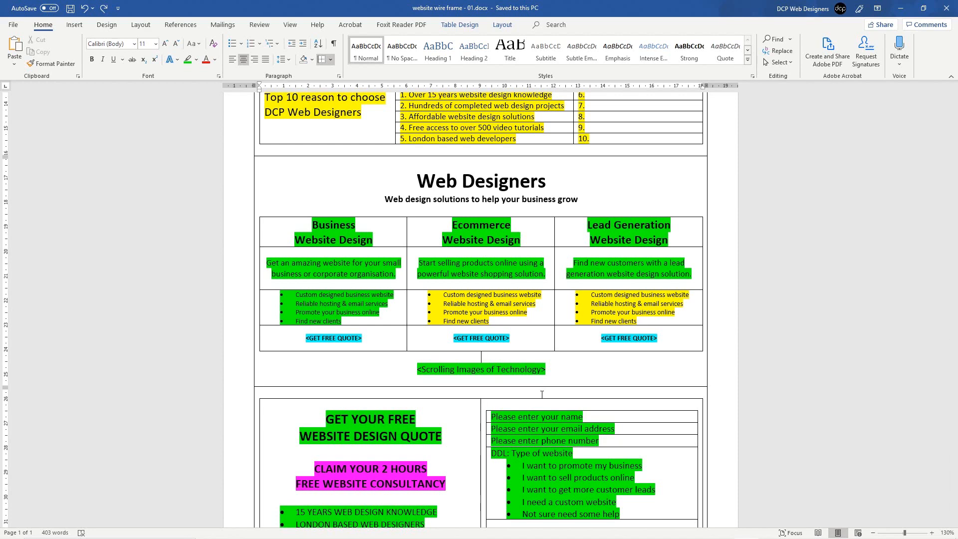
scroll(541, 394, up, 7)
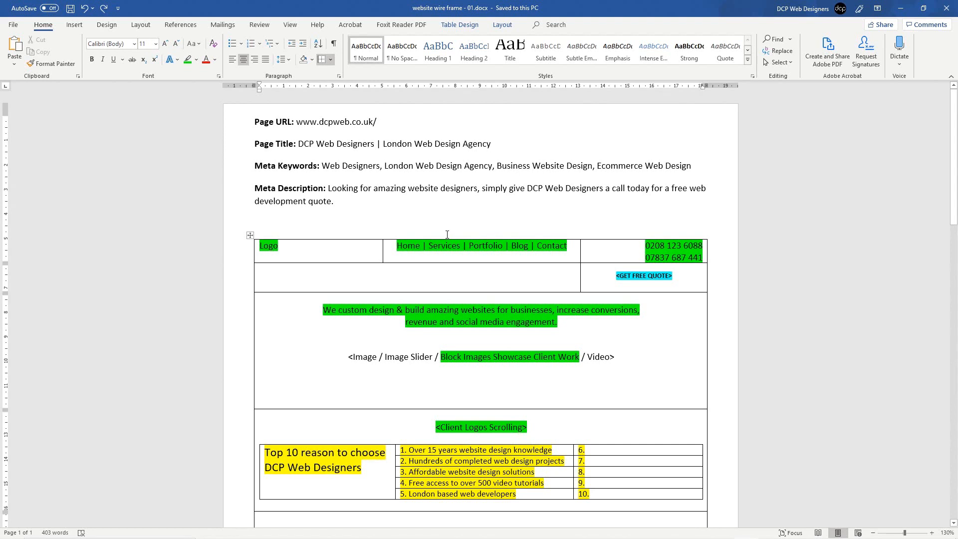
Step: Remove the URL's trailing slash and export the wireframe as 'website wire frame - 01.pdf'
click(392, 120)
key(BackSpace)
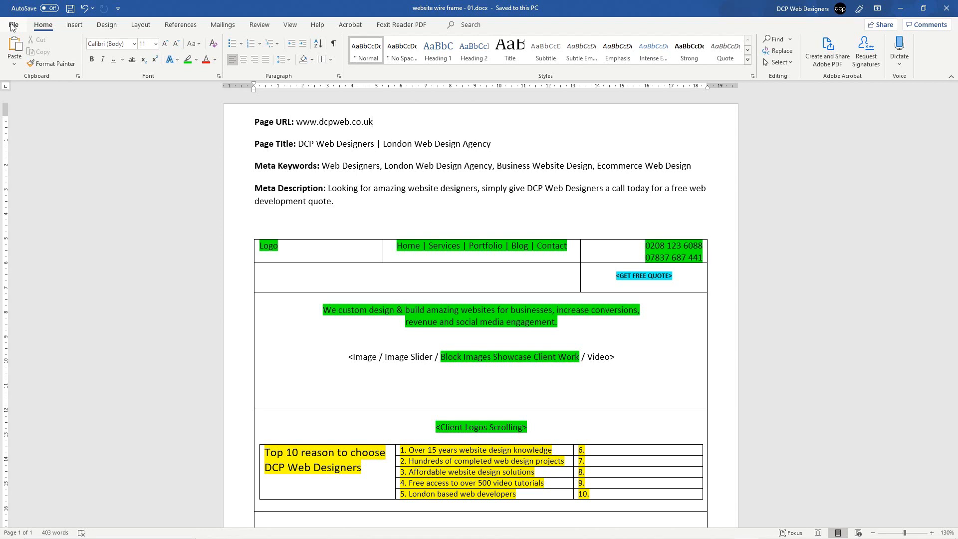
click(12, 25)
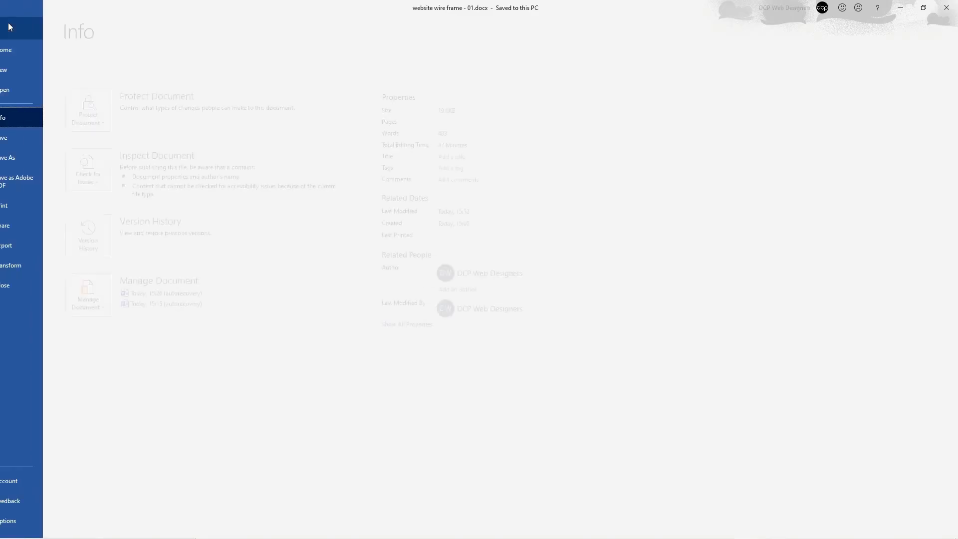
key(Escape)
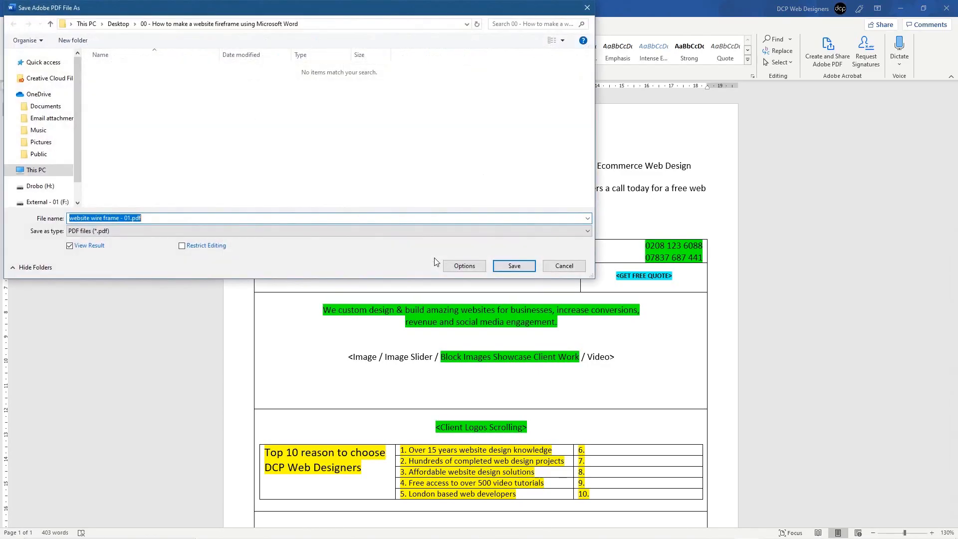
click(512, 267)
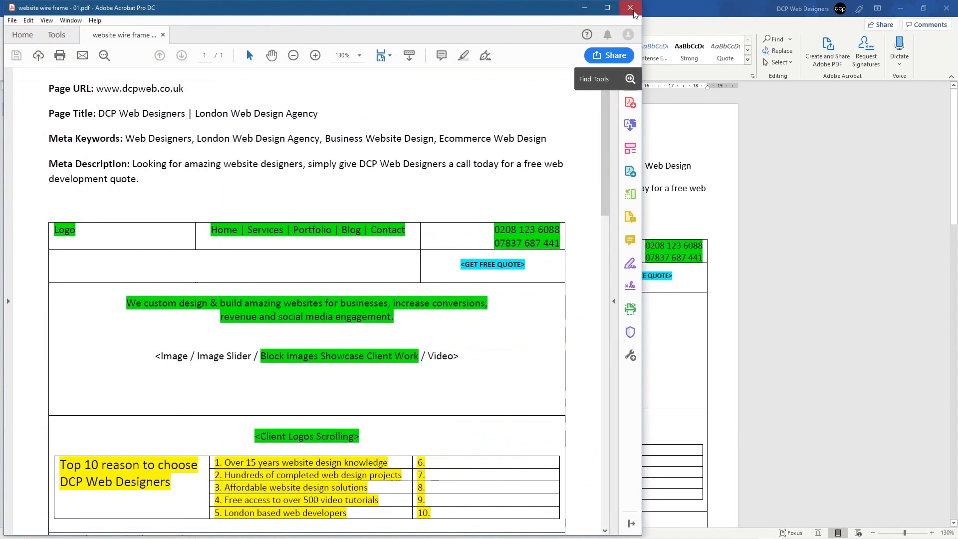
click(631, 8)
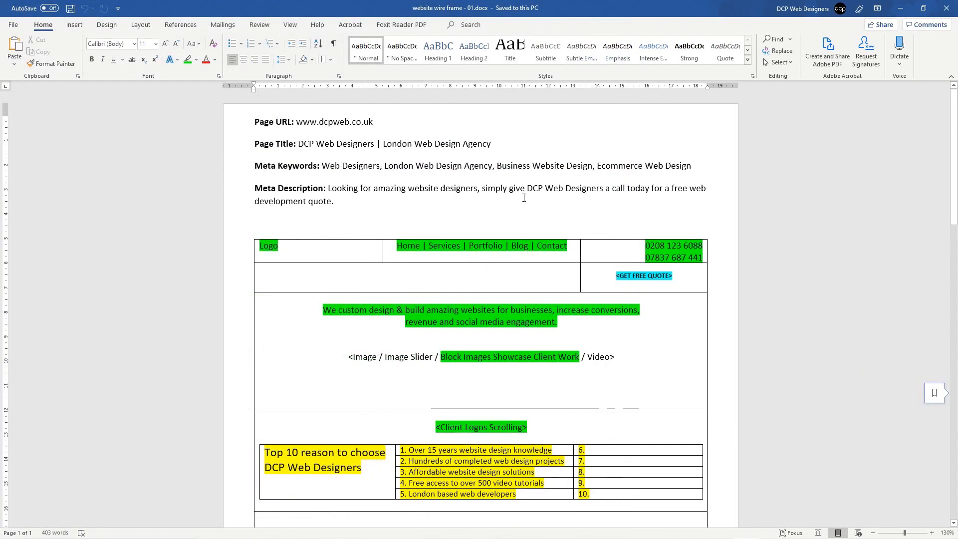
scroll(492, 196, down, 5)
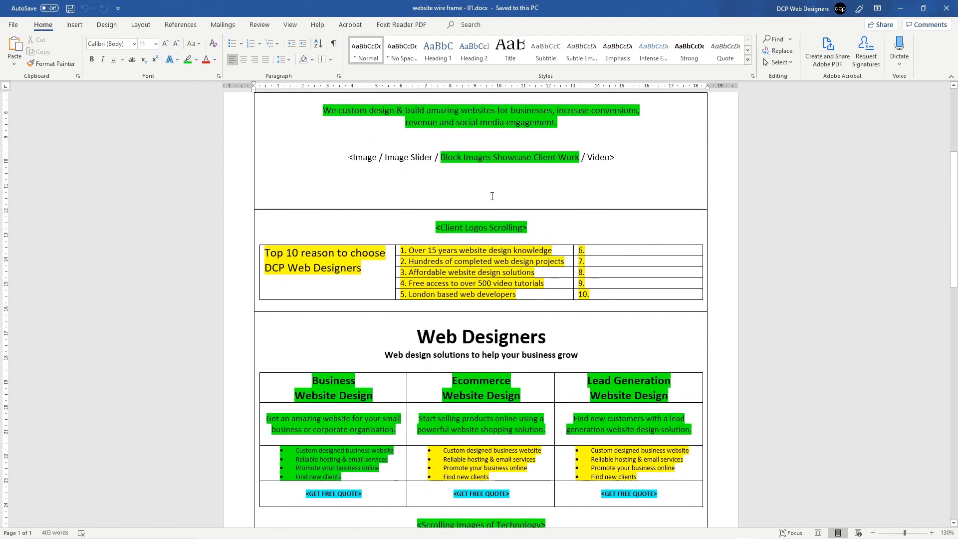
scroll(492, 196, up, 5)
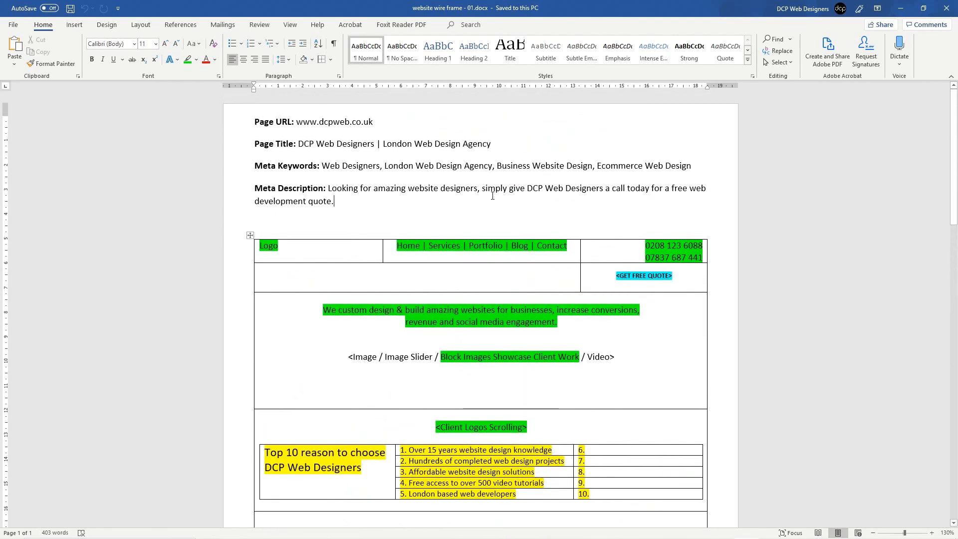
Step: Delete the empty line above the header table and select the <Image … Video> placeholder line
click(351, 220)
key(BackSpace)
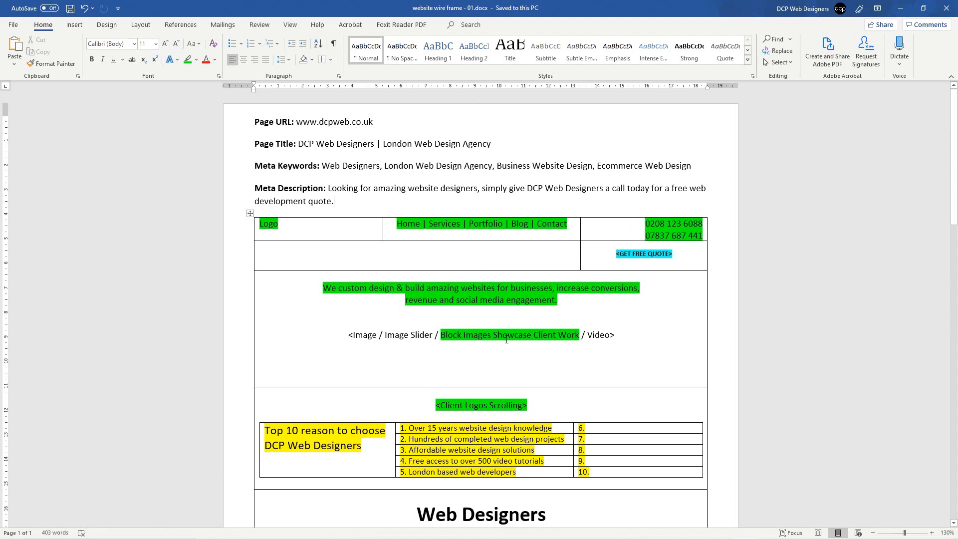
mouse_move(342, 335)
mouse_down()
mouse_move(606, 335)
mouse_move(350, 334)
mouse_up()
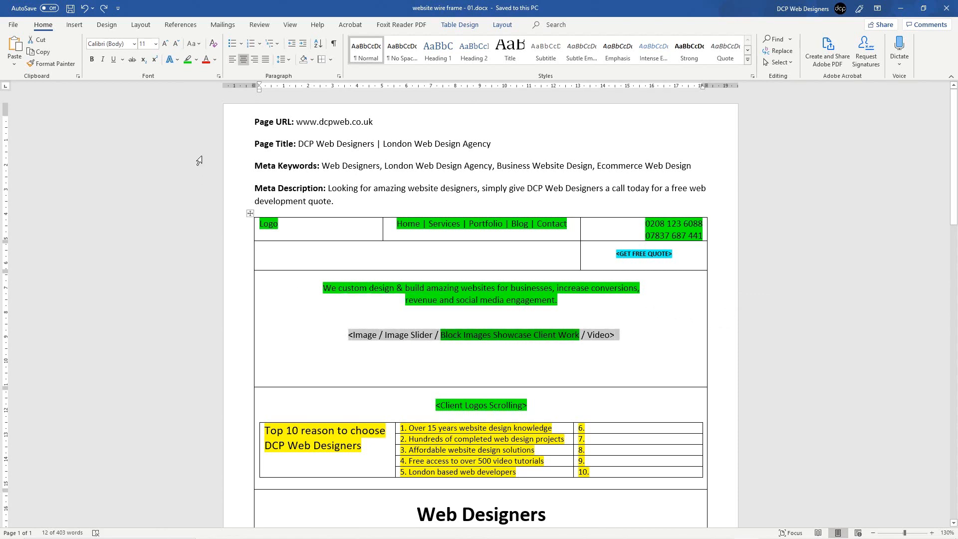
Step: Remove the highlight from the whole <Image / Image Slider … / Video> placeholder line
click(196, 59)
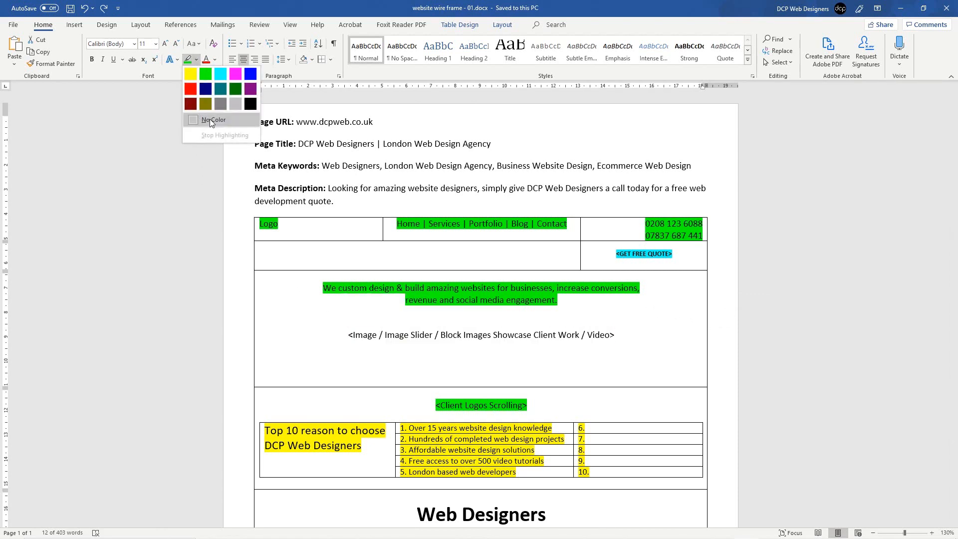
click(210, 118)
drag(359, 335, 478, 335)
click(478, 335)
double_click(391, 335)
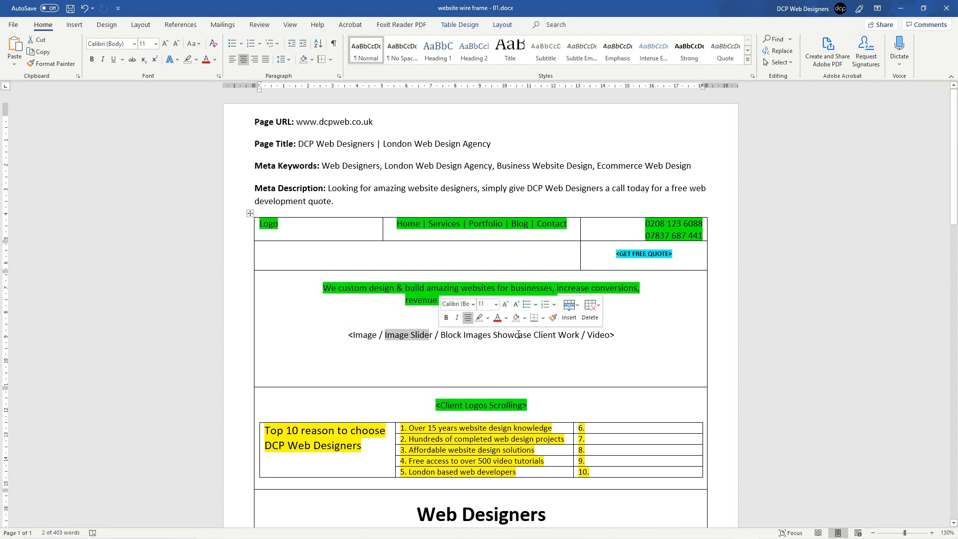
click(590, 335)
double_click(553, 339)
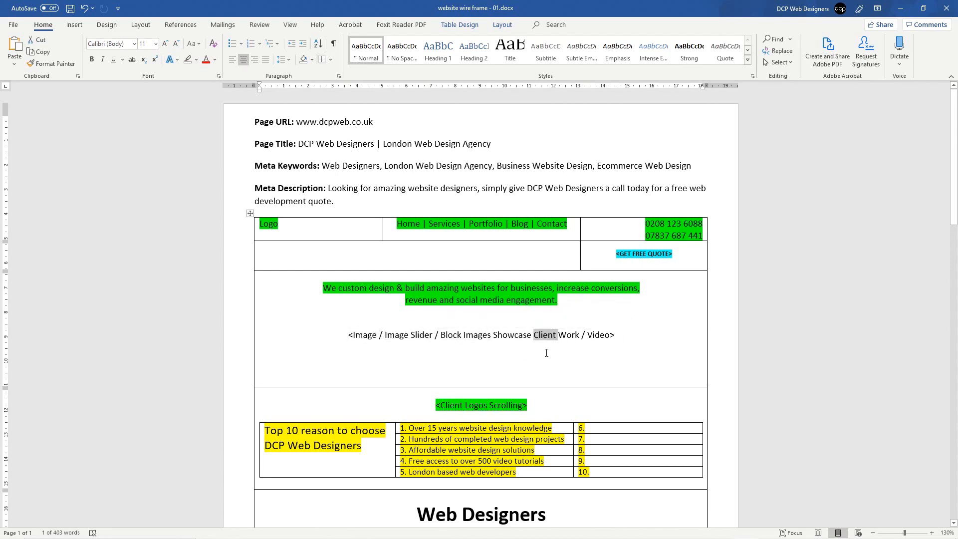
key(Down)
drag(568, 337, 353, 335)
click(438, 335)
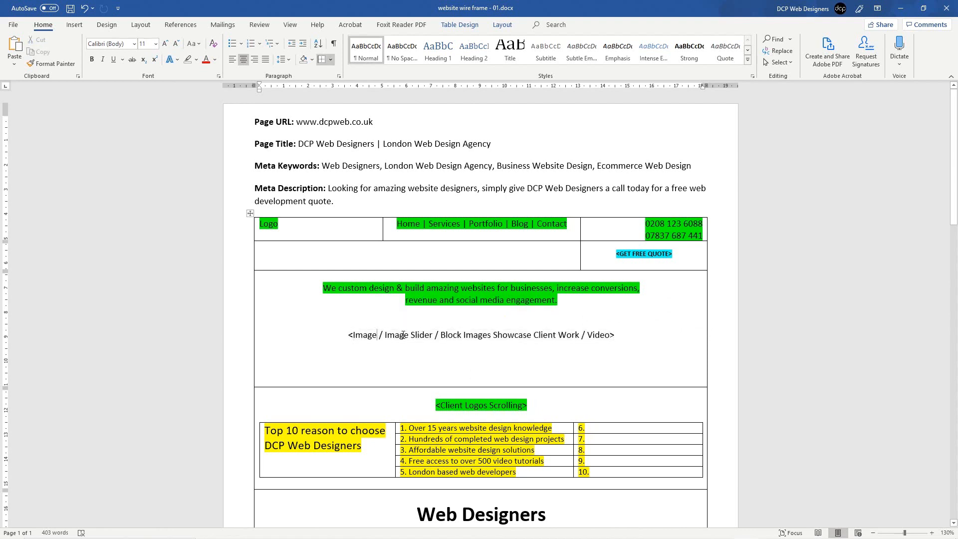
Step: Highlight only 'Block Images Showcase Client Work' in Bright Green
drag(441, 335, 566, 337)
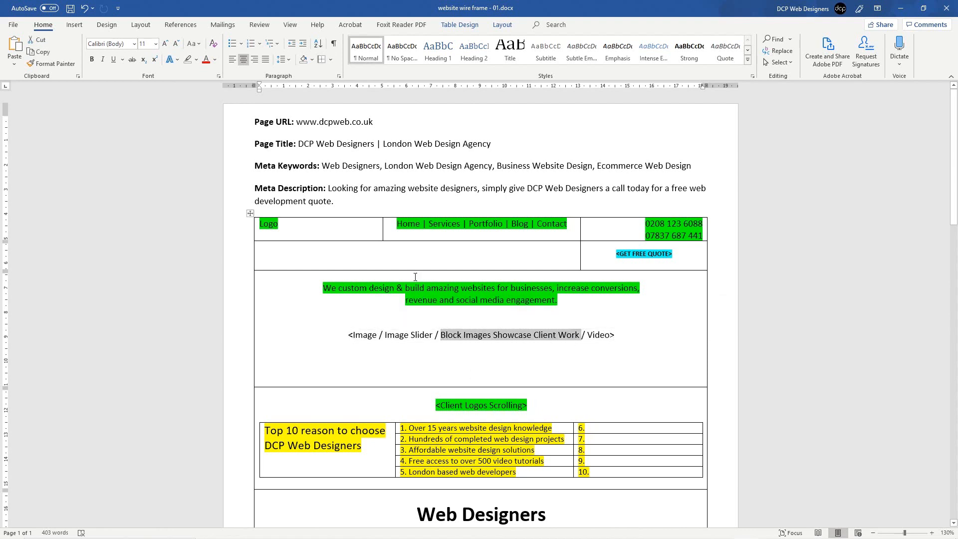
click(197, 59)
click(203, 74)
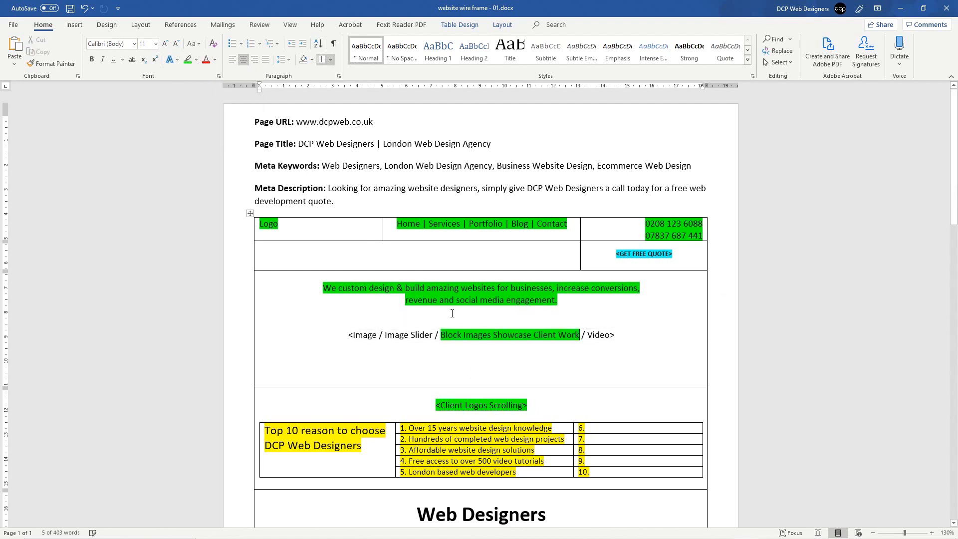
drag(453, 333, 513, 337)
click(514, 337)
Step: Save the wireframe, then snap Word to the right half and Chrome to the left half
key(ctrl+s)
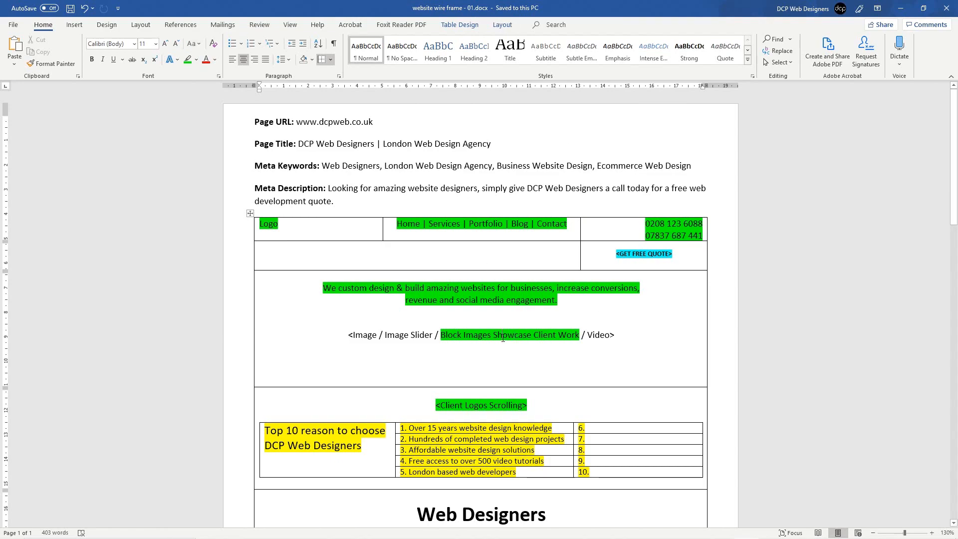
scroll(503, 338, down, 20)
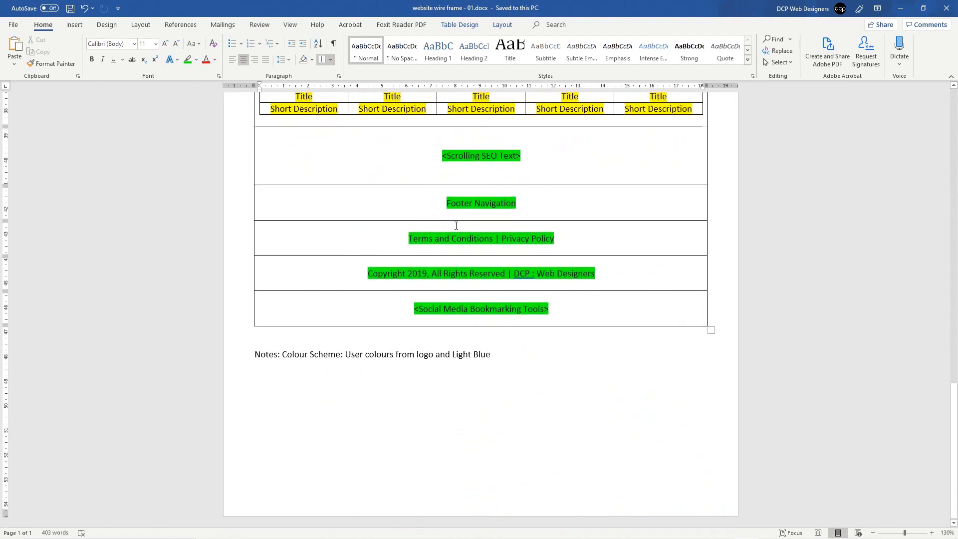
scroll(556, 350, up, 20)
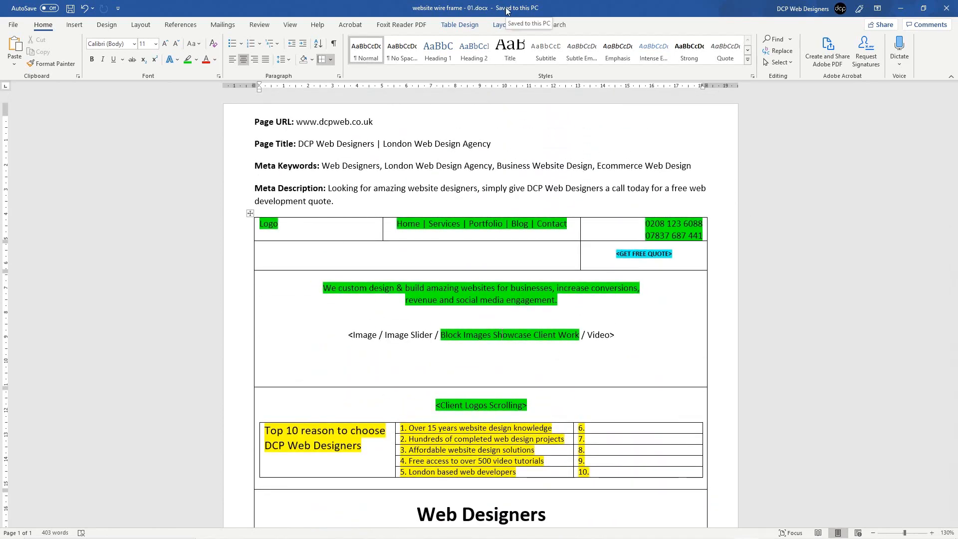
key(super+Right)
key(Escape)
key(alt+Tab)
key(super+Left)
Step: Drag the snap divider right to widen the website view and narrow the Word wireframe
click(475, 193)
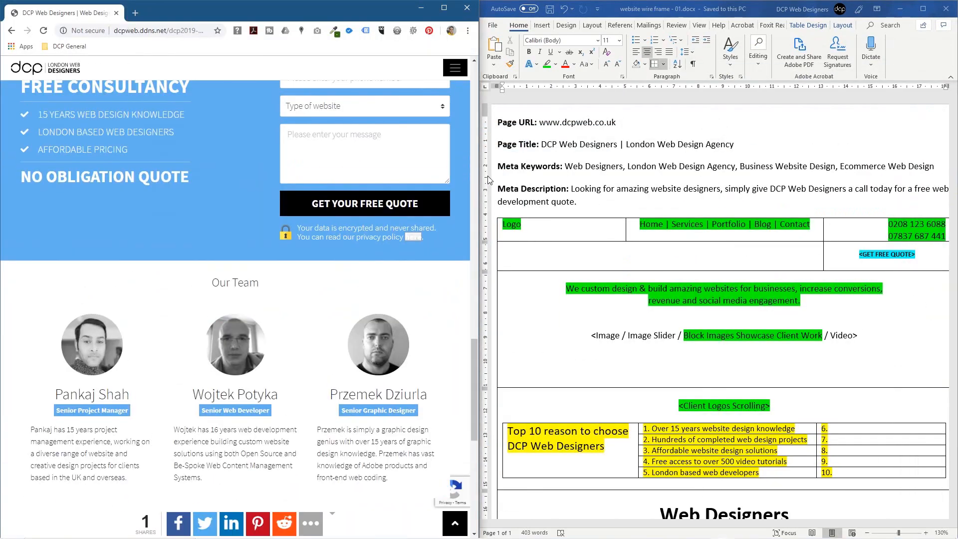
drag(480, 171, 607, 176)
scroll(555, 244, down, 15)
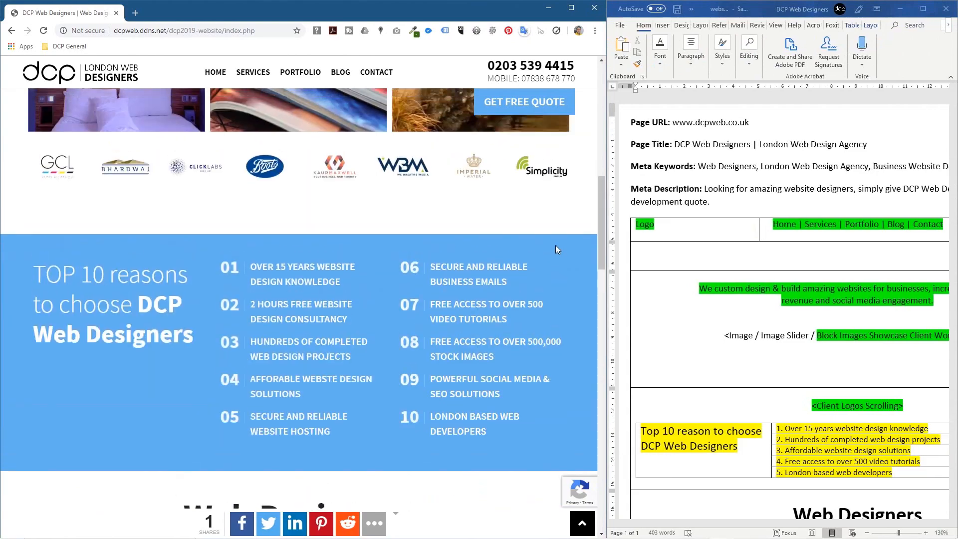
click(733, 164)
ctrl+scroll(745, 157, down, 5)
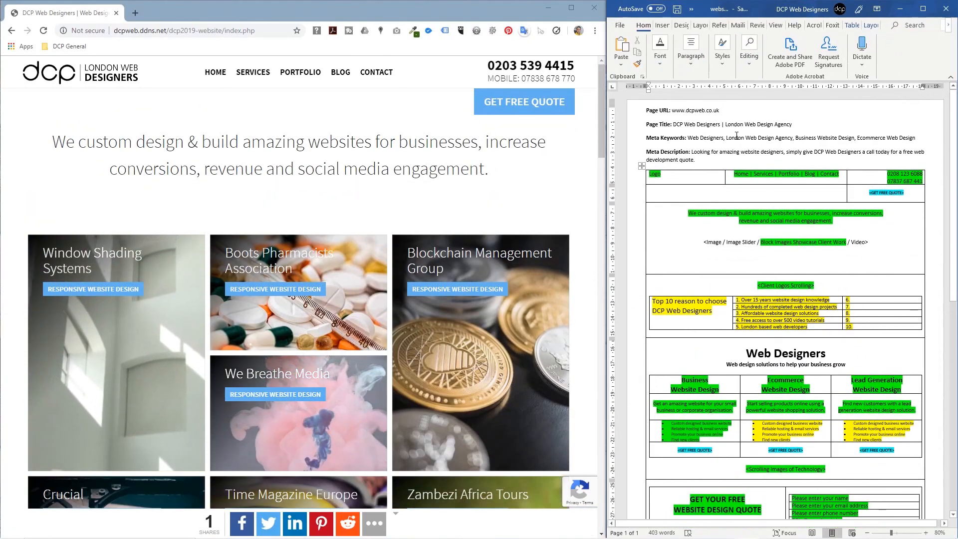
drag(607, 132, 627, 132)
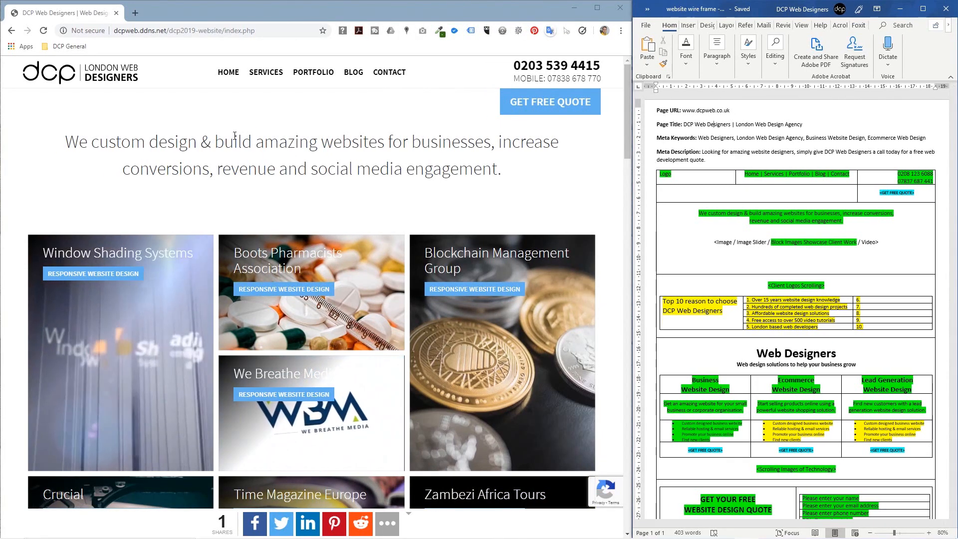
Step: Scroll the site to its intro and select the wireframe's intro sentence for comparison
scroll(812, 203, down, 10)
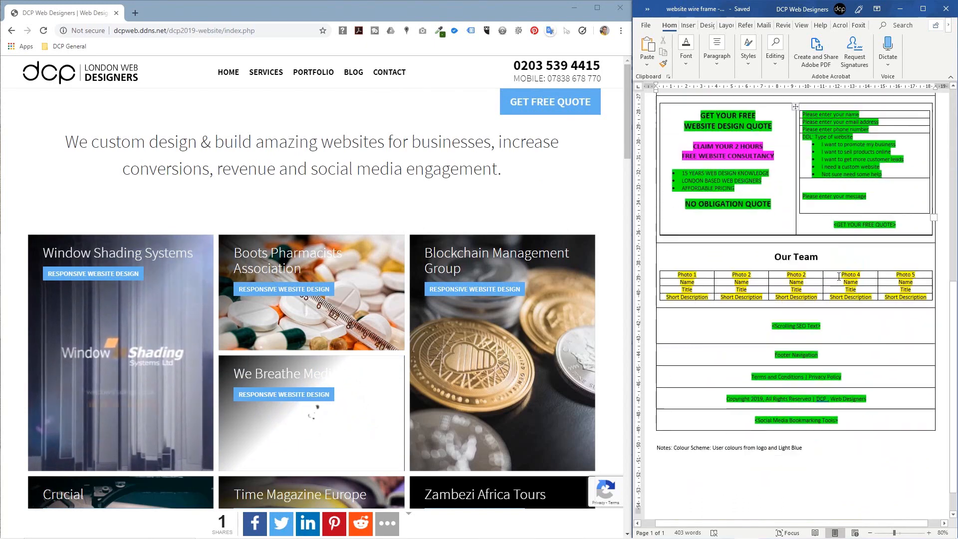
scroll(843, 275, up, 12)
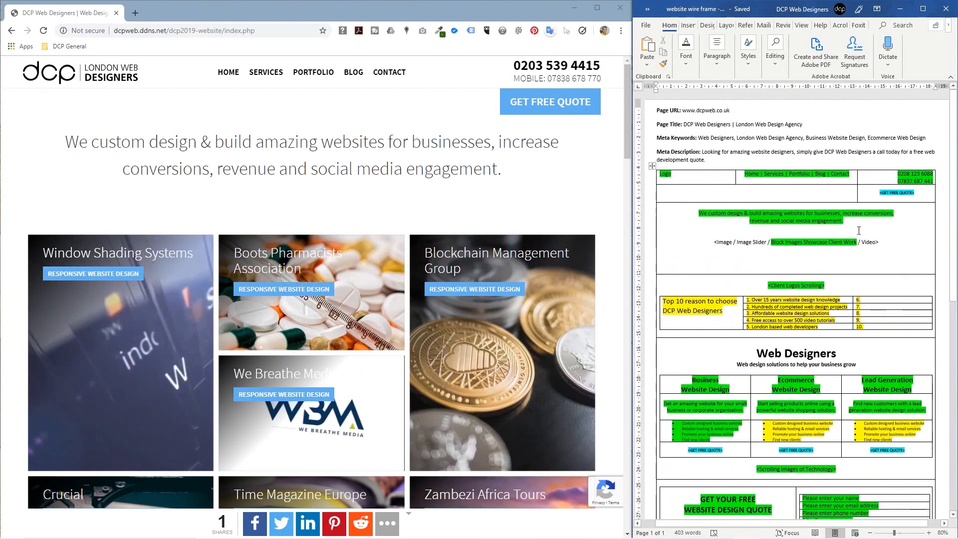
click(754, 180)
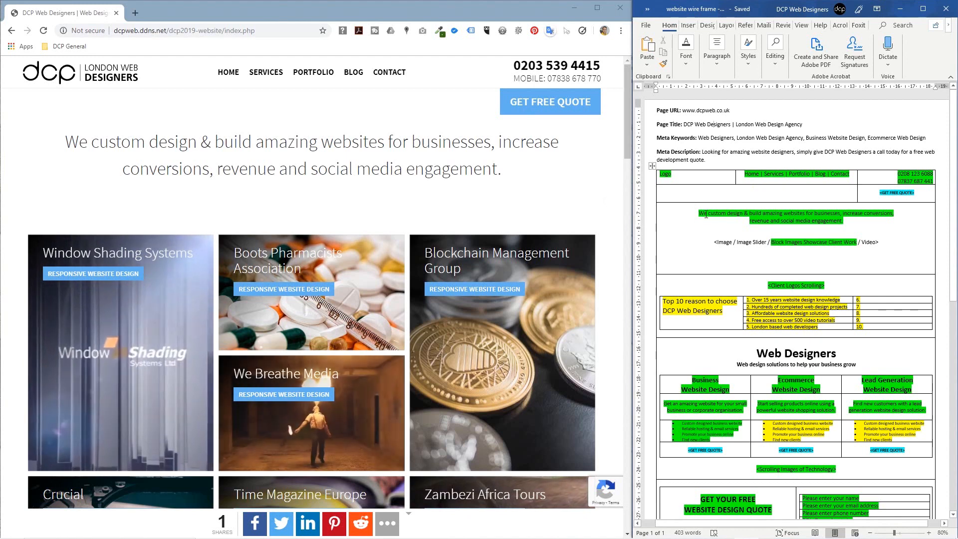
drag(699, 213, 843, 221)
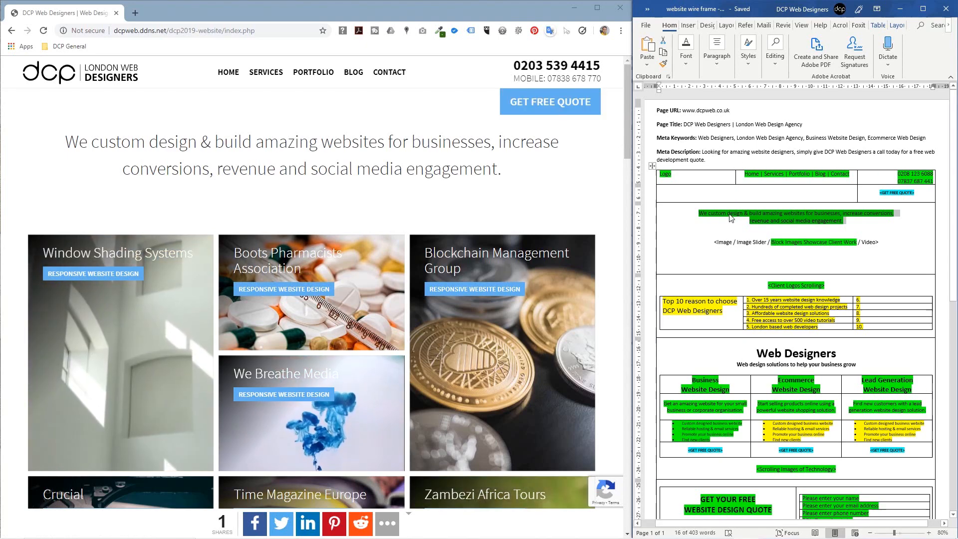
Step: Compare the wireframe's intro sentence with the website's intro headline by selecting each
click(779, 270)
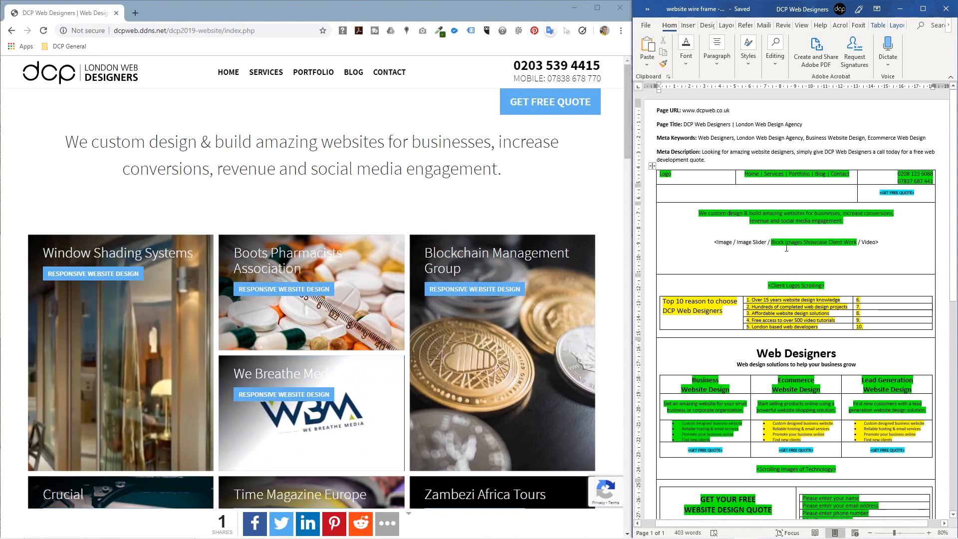
drag(700, 214, 844, 221)
drag(79, 142, 504, 177)
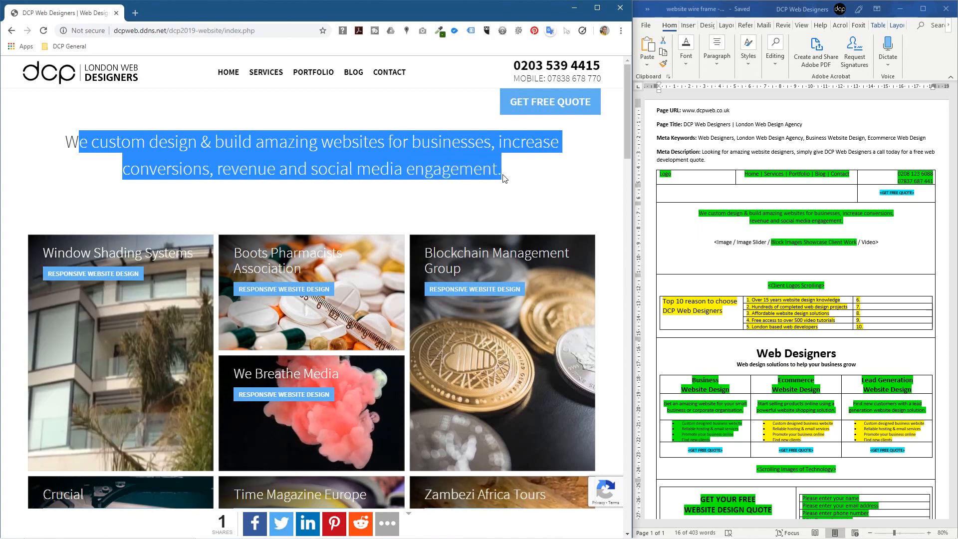
click(504, 178)
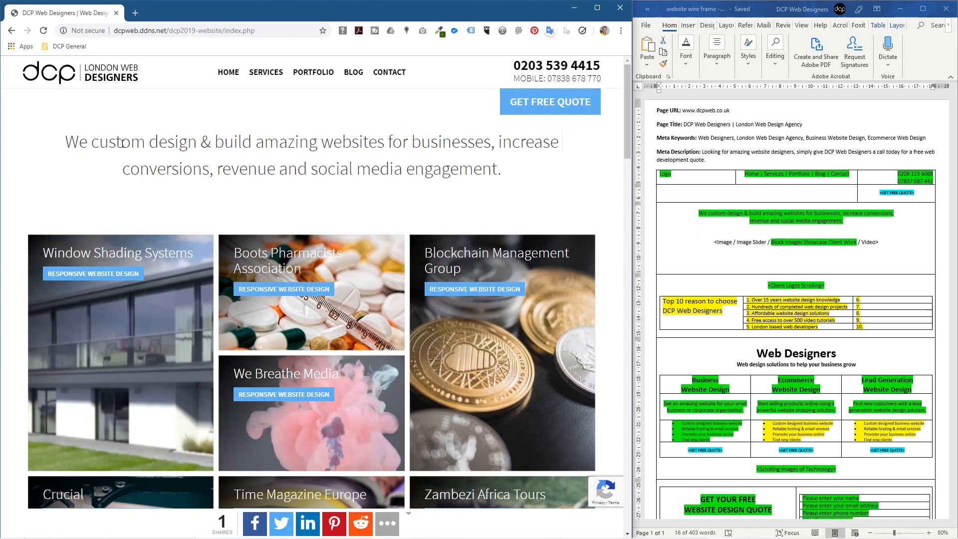
drag(68, 142, 500, 171)
click(500, 172)
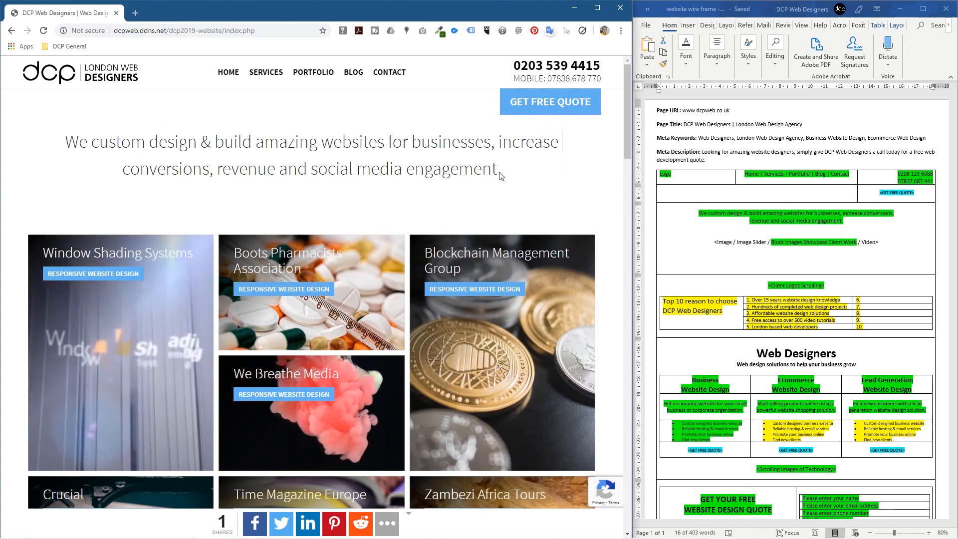
key(ctrl+s)
click(564, 251)
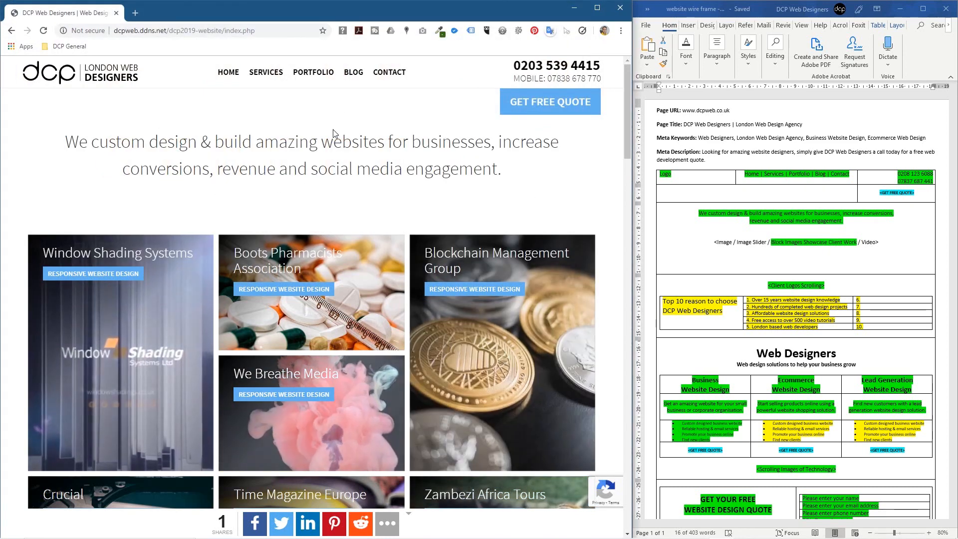
drag(309, 142, 468, 174)
click(467, 173)
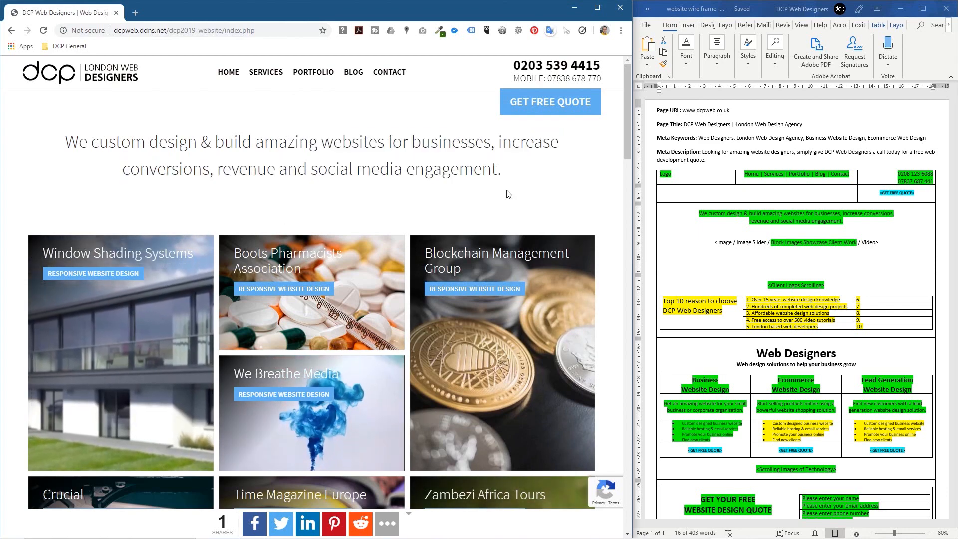
Step: Extend the green highlight across 'Block Images Showcase Client Work / Video', with Word snapped back right
click(723, 246)
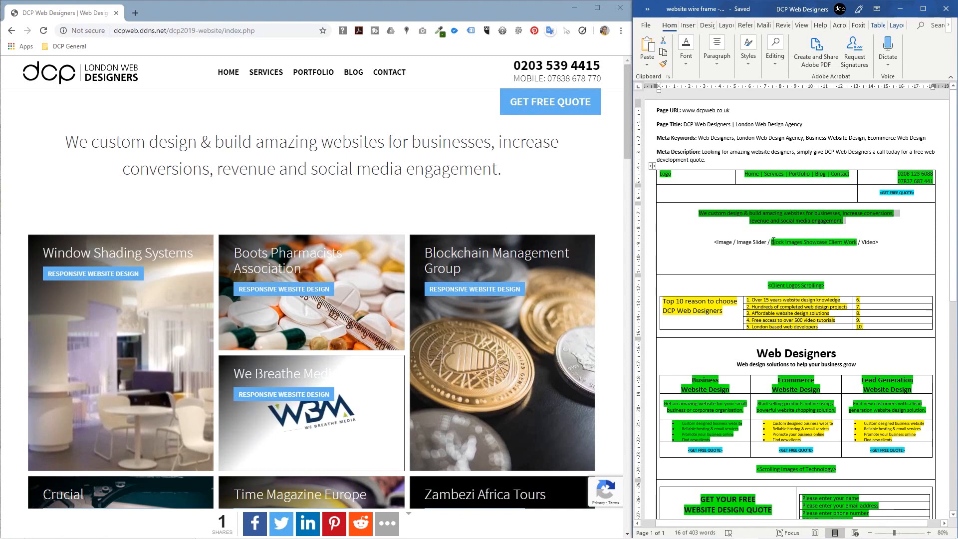
drag(771, 241, 801, 242)
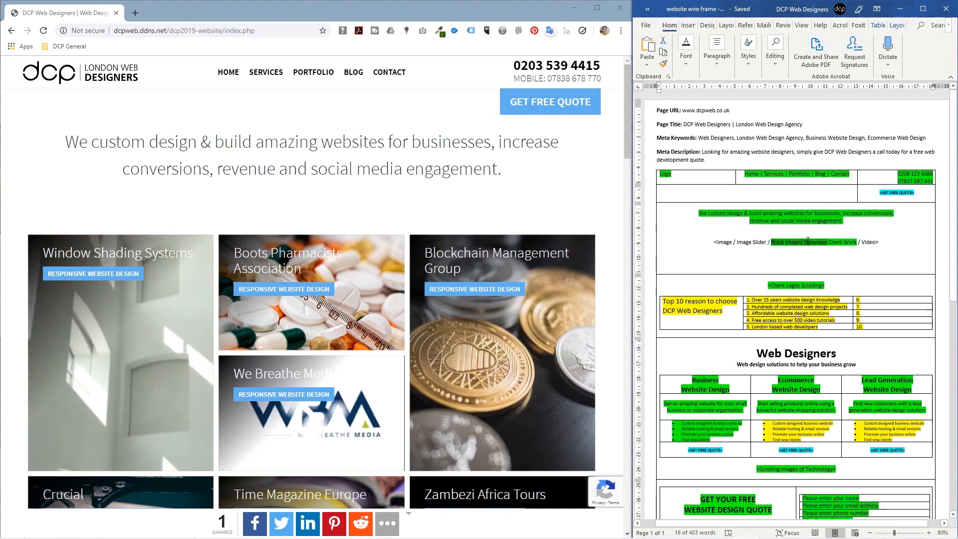
drag(842, 240, 858, 241)
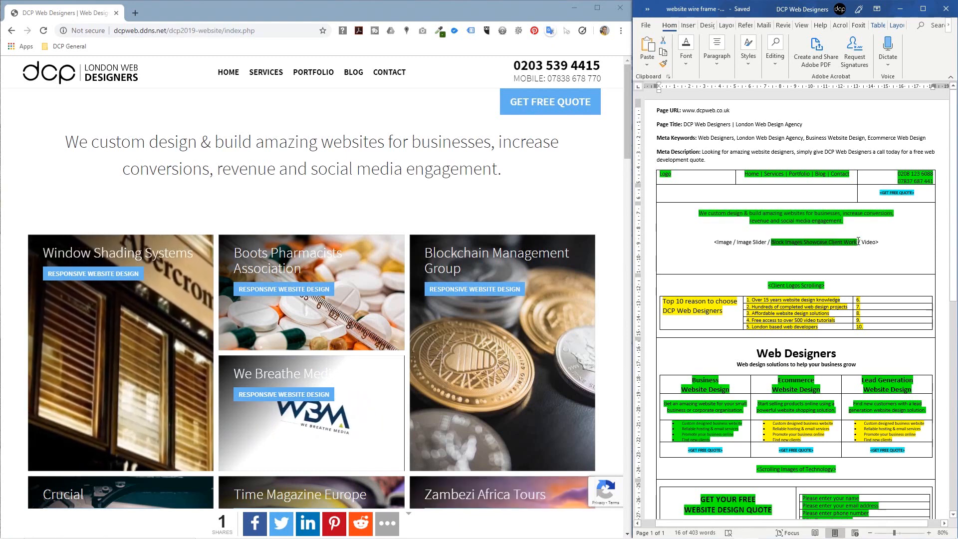
click(645, 25)
click(646, 28)
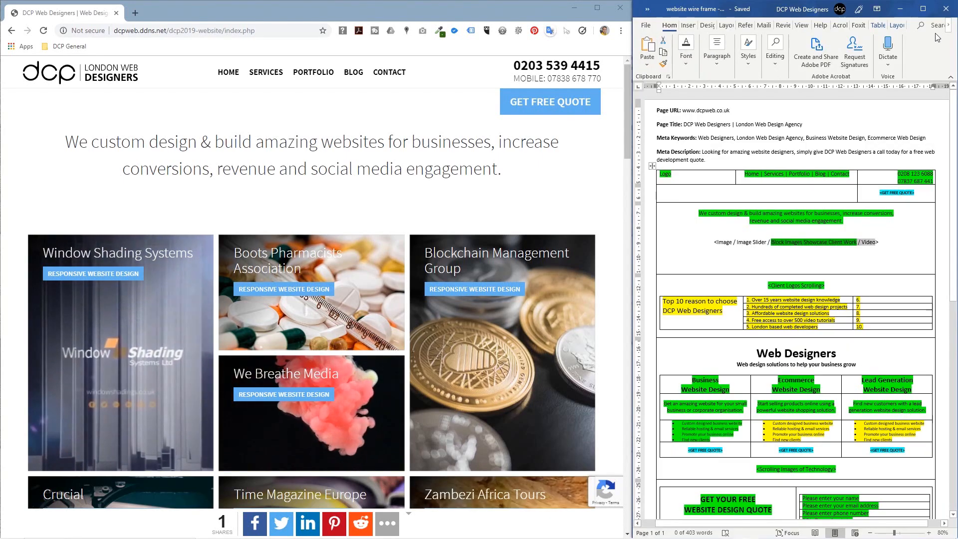
click(930, 15)
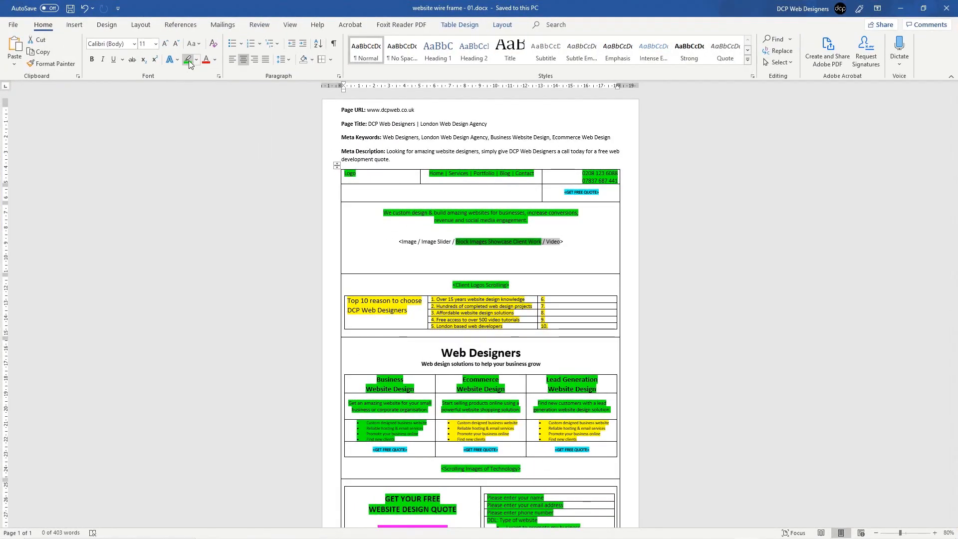
click(188, 60)
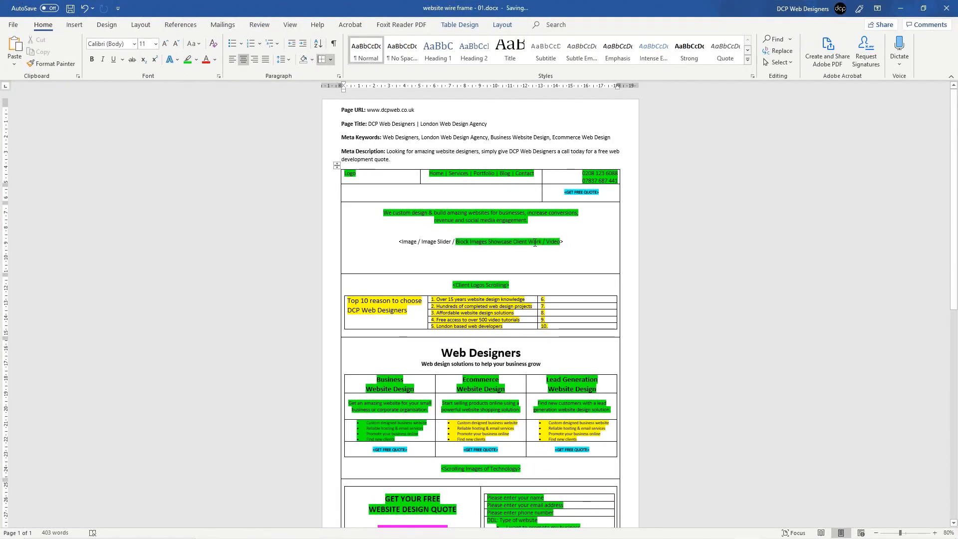
key(super+Right)
click(768, 265)
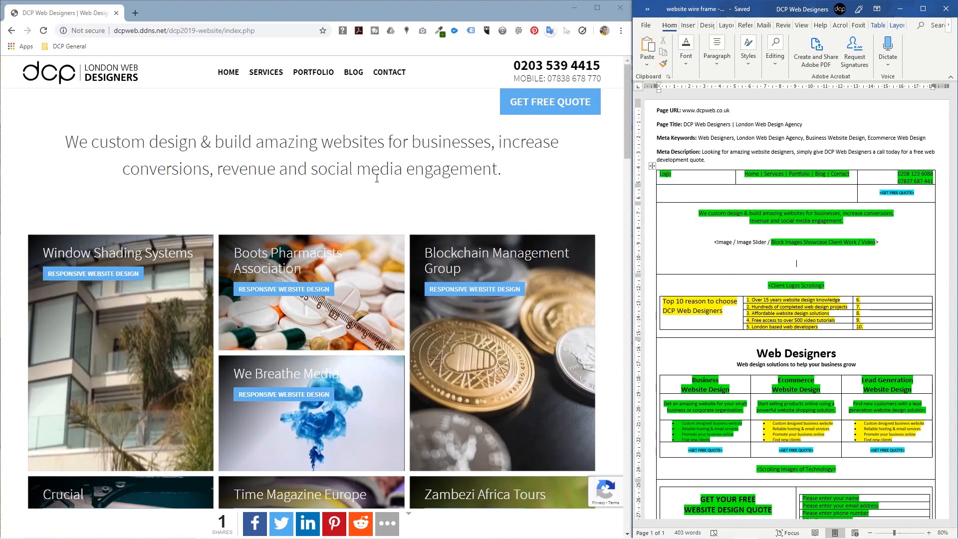
Step: Scroll through the DCP site's portfolio grid of project tiles
click(397, 191)
scroll(397, 186, down, 1)
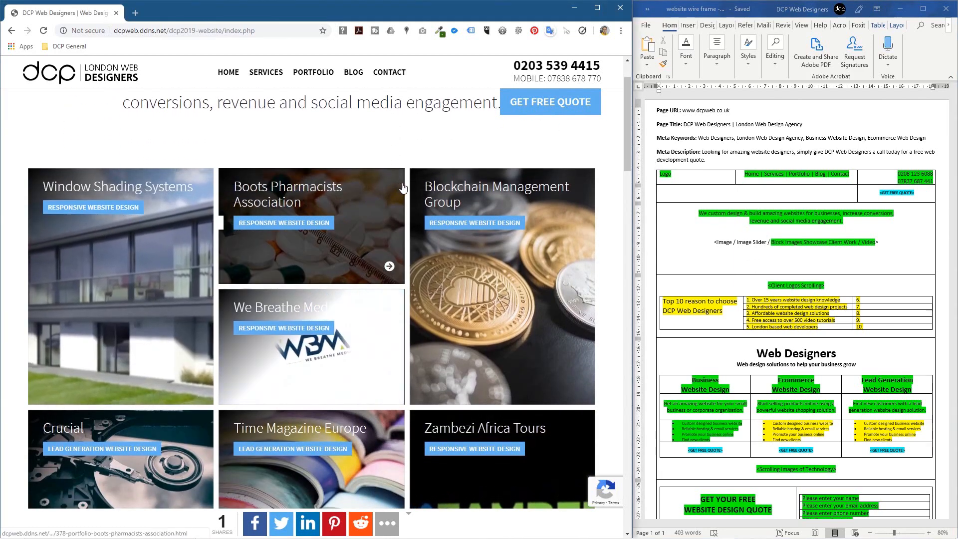
scroll(407, 188, down, 1)
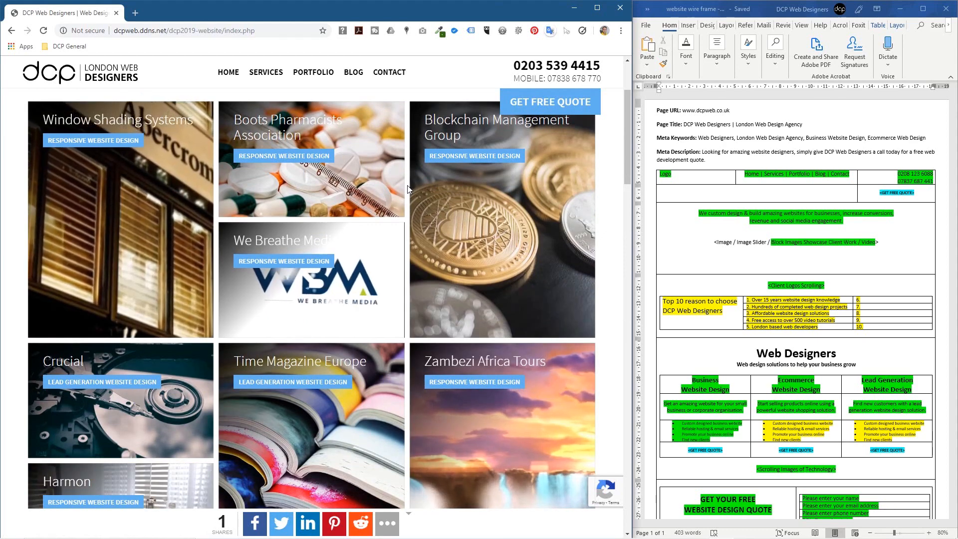
scroll(407, 188, up, 1)
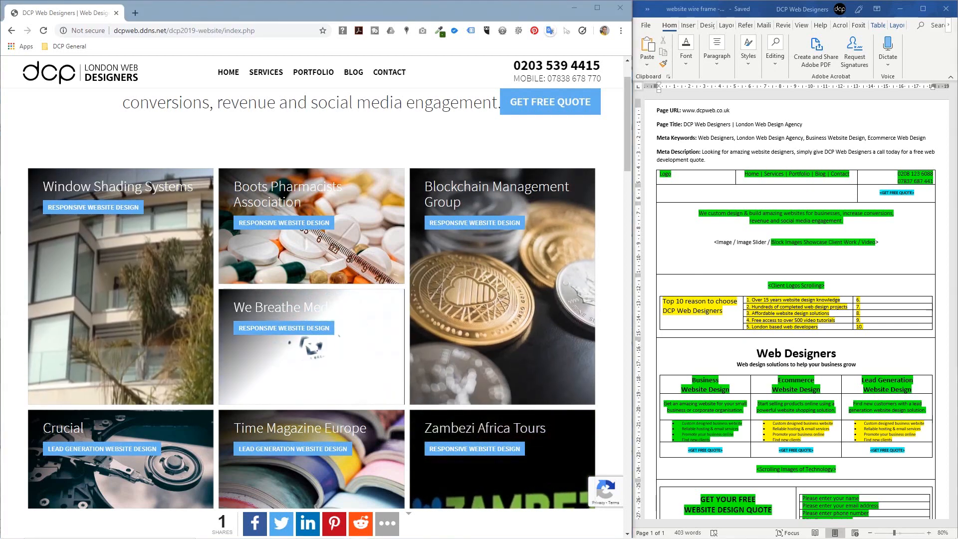
click(416, 146)
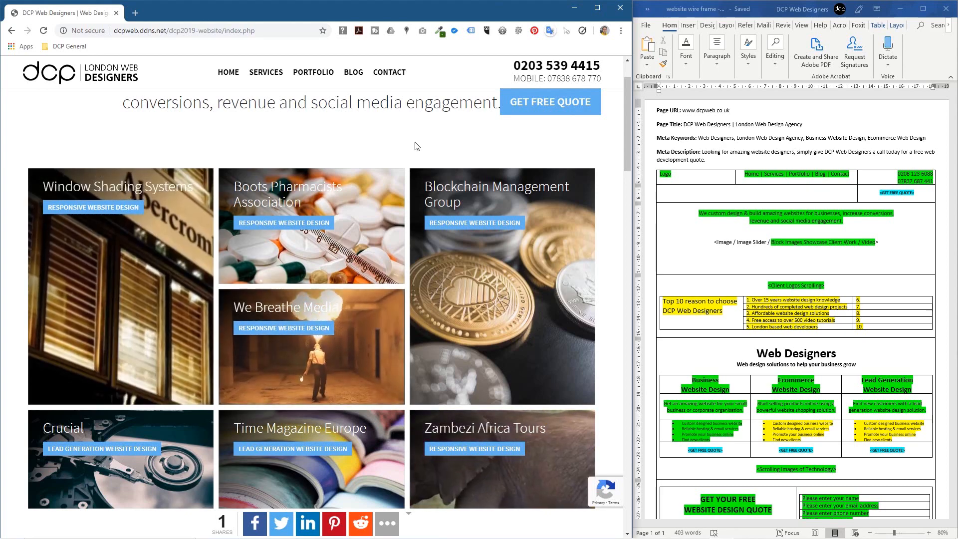
scroll(416, 146, down, 1)
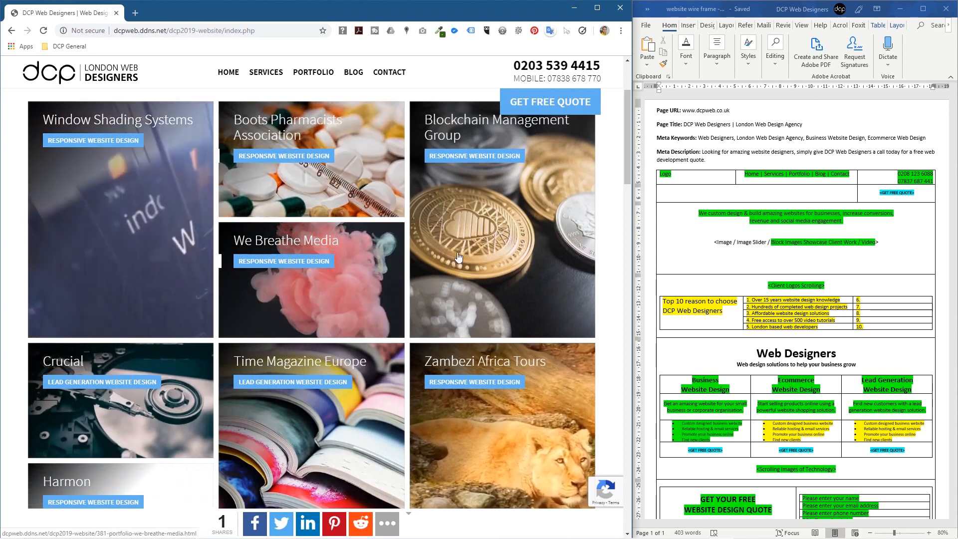
scroll(364, 285, down, 2)
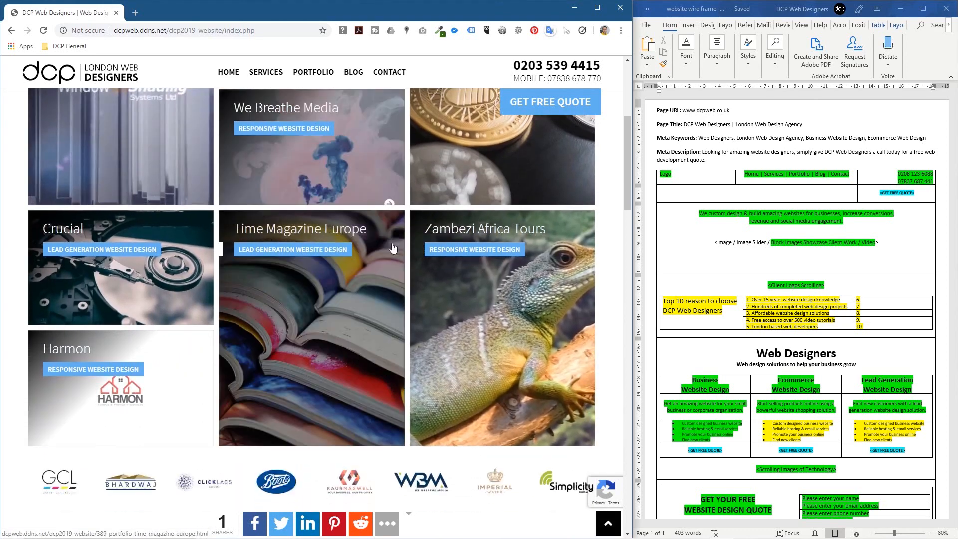
scroll(364, 285, up, 4)
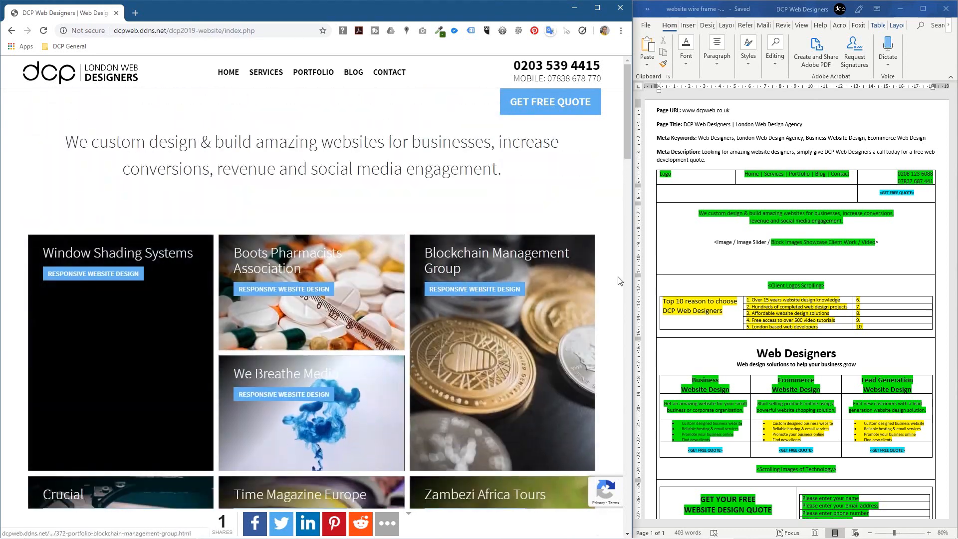
Step: Select the green 'Block Images Showcase Client Work / Video' text in Word and compare it with the tiles
drag(771, 241, 874, 240)
click(503, 210)
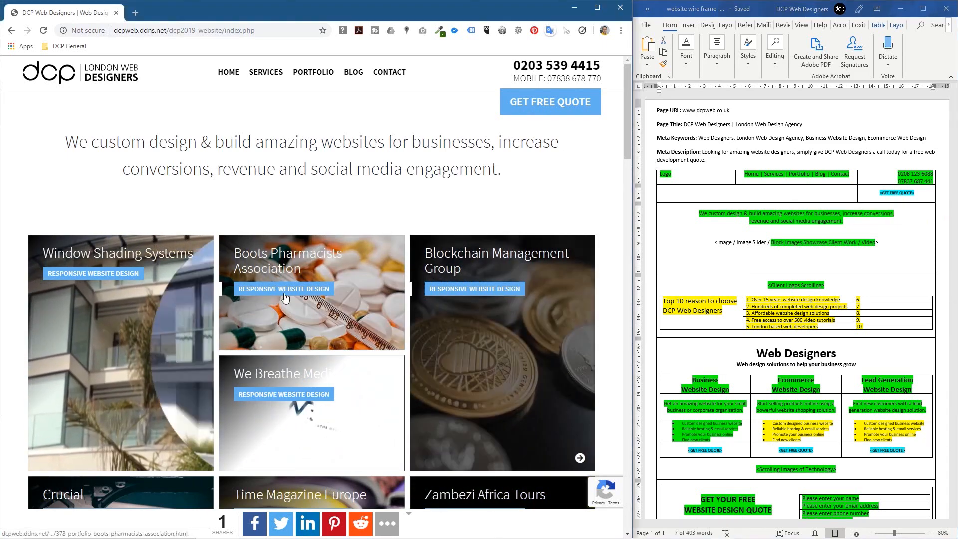
scroll(390, 187, down, 4)
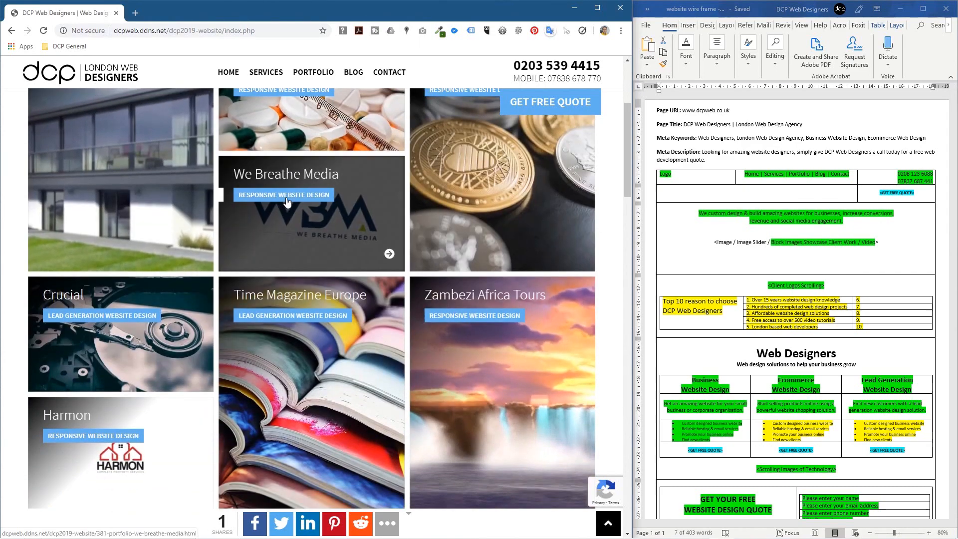
scroll(94, 326, down, 3)
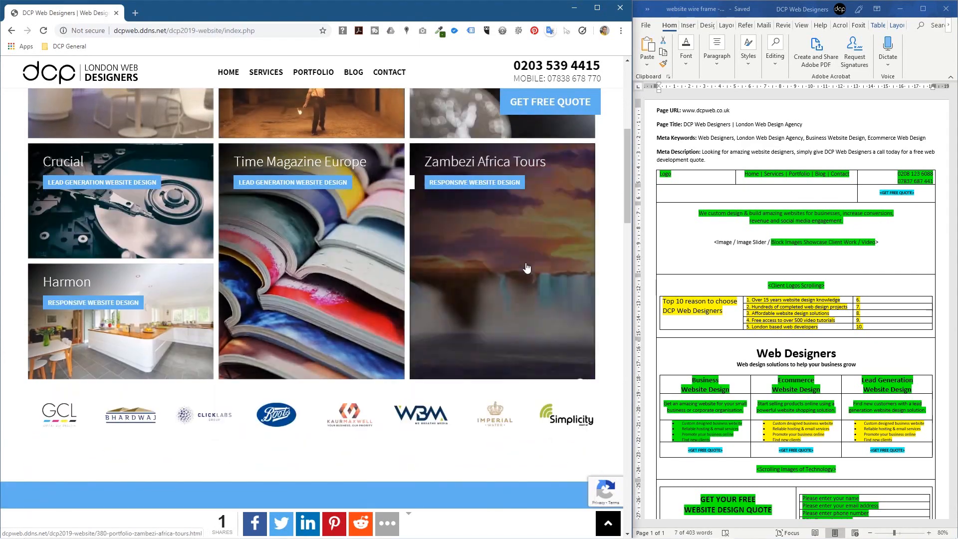
scroll(162, 183, up, 3)
scroll(163, 182, up, 3)
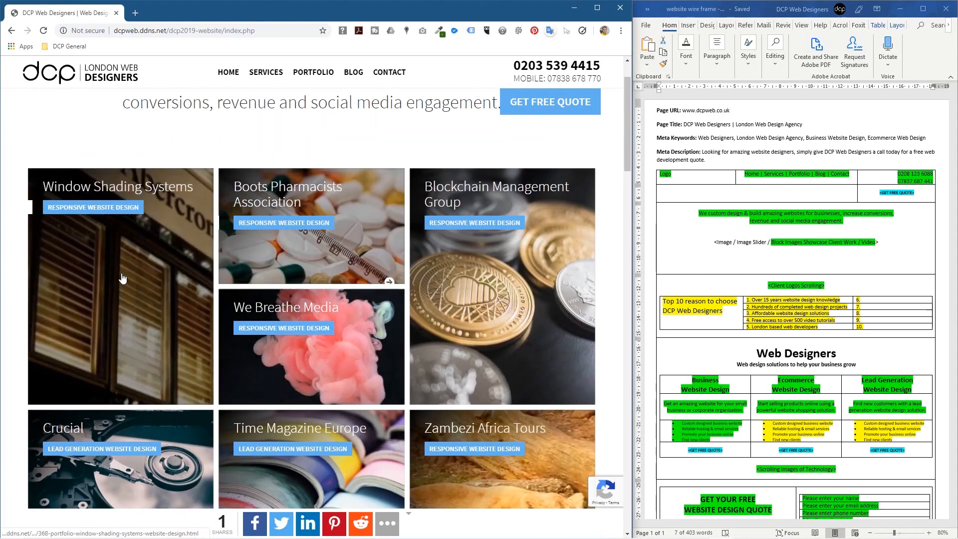
scroll(270, 208, down, 3)
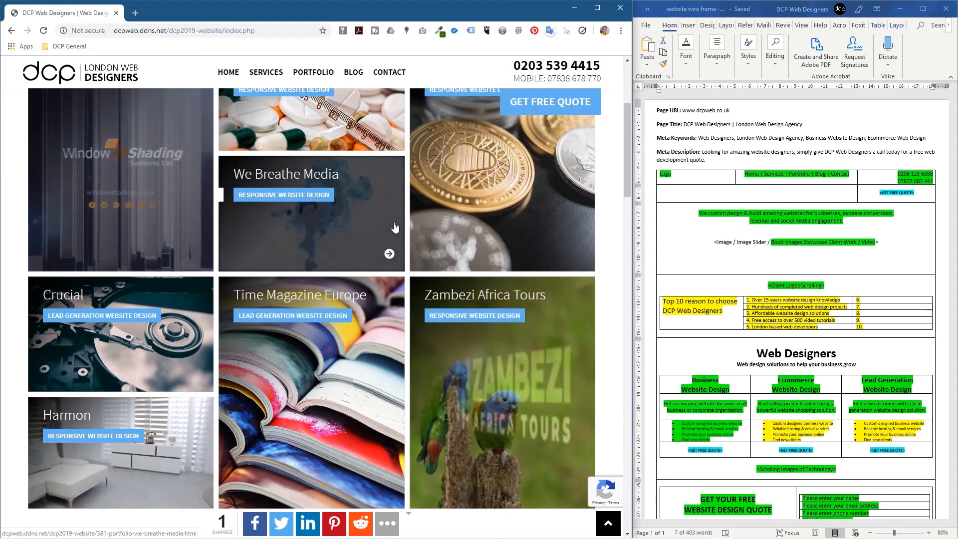
Step: Open the We Breathe Media project page and launch its live site via VIEW WEBSITE
scroll(338, 271, up, 2)
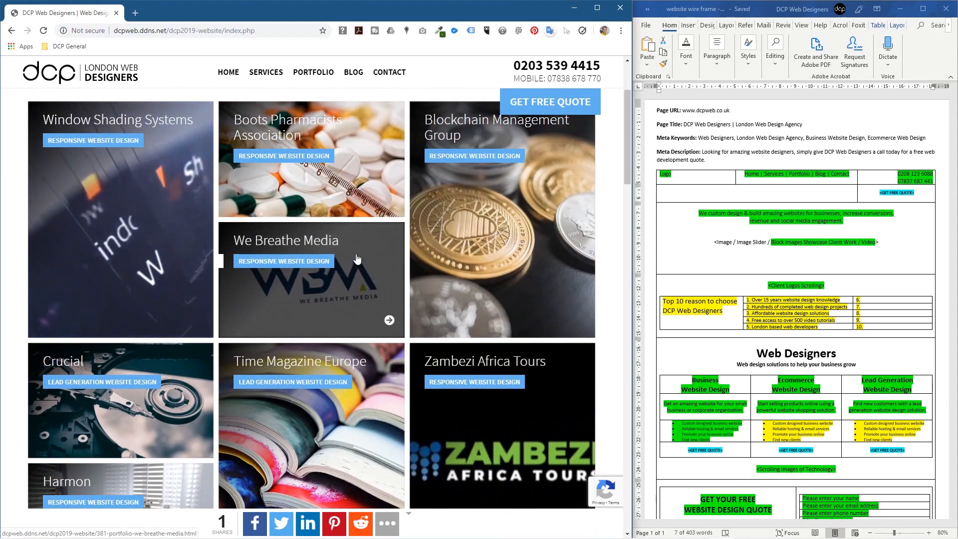
click(353, 260)
scroll(305, 208, down, 5)
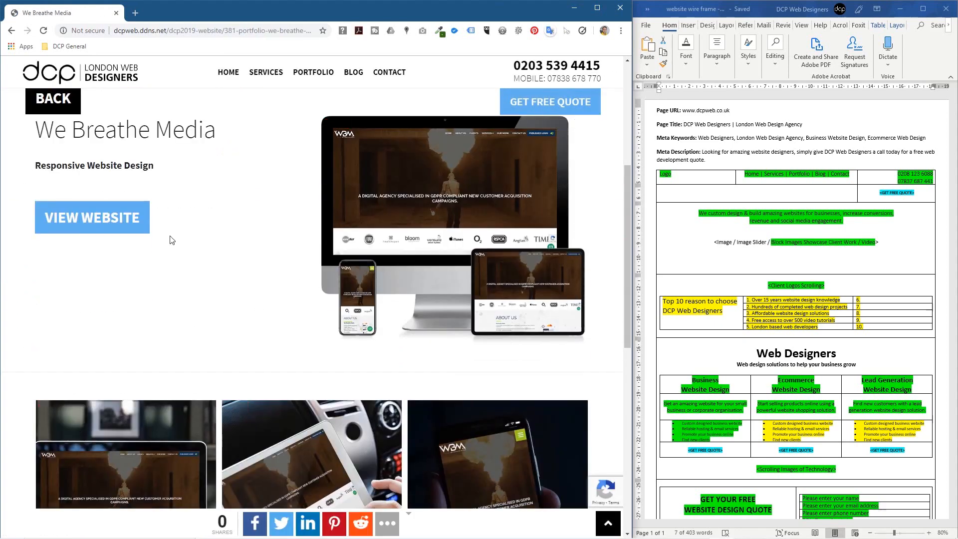
scroll(366, 324, down, 2)
scroll(366, 322, up, 3)
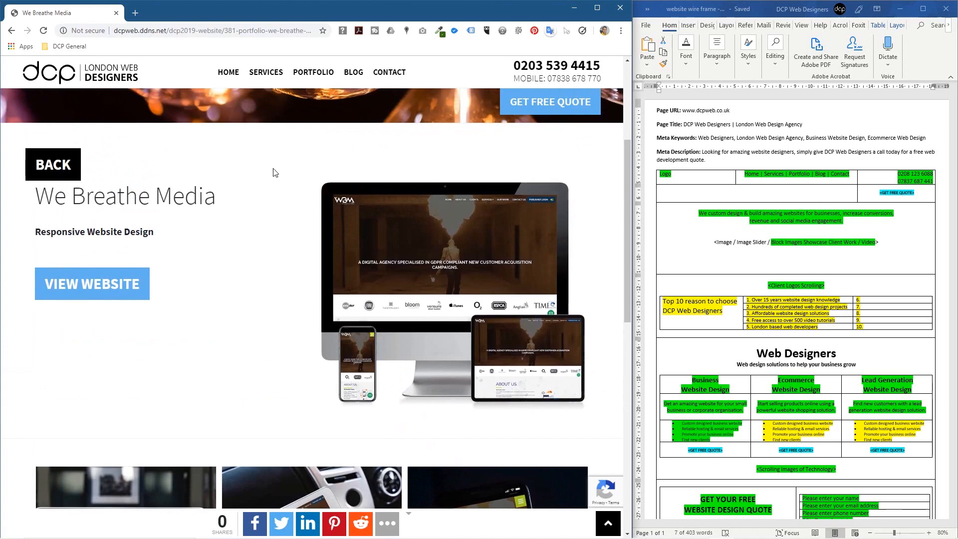
click(101, 286)
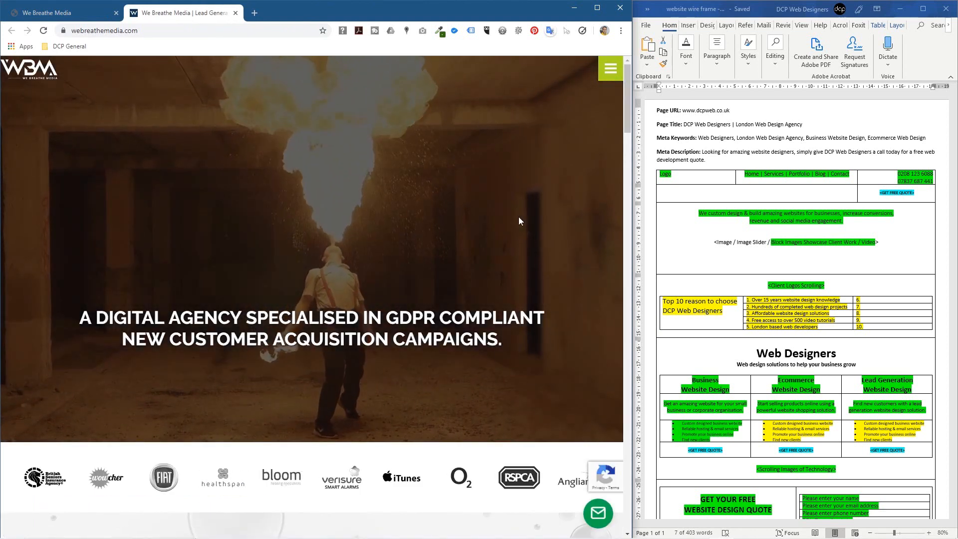
Step: Select the image slider placeholder line in the Word wireframe for comparison
click(863, 243)
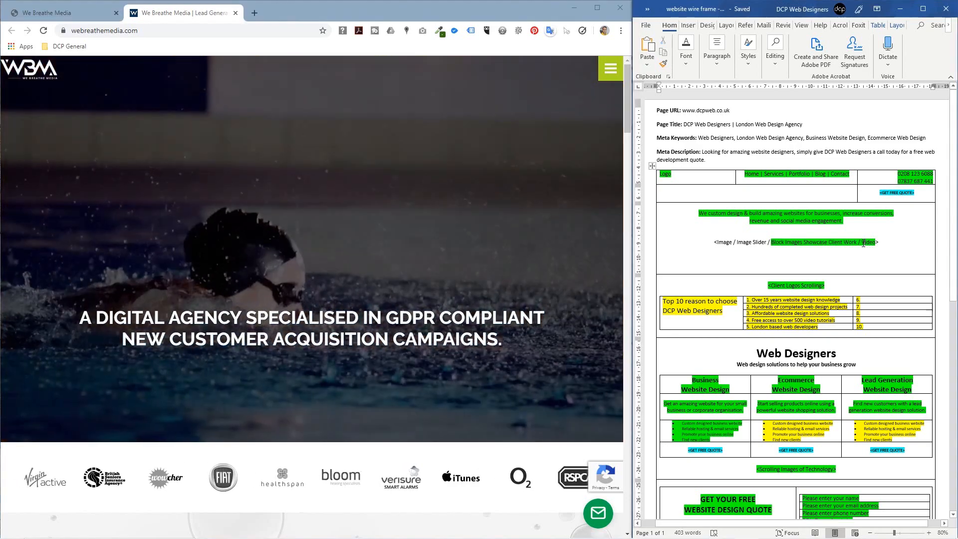
drag(858, 243, 873, 242)
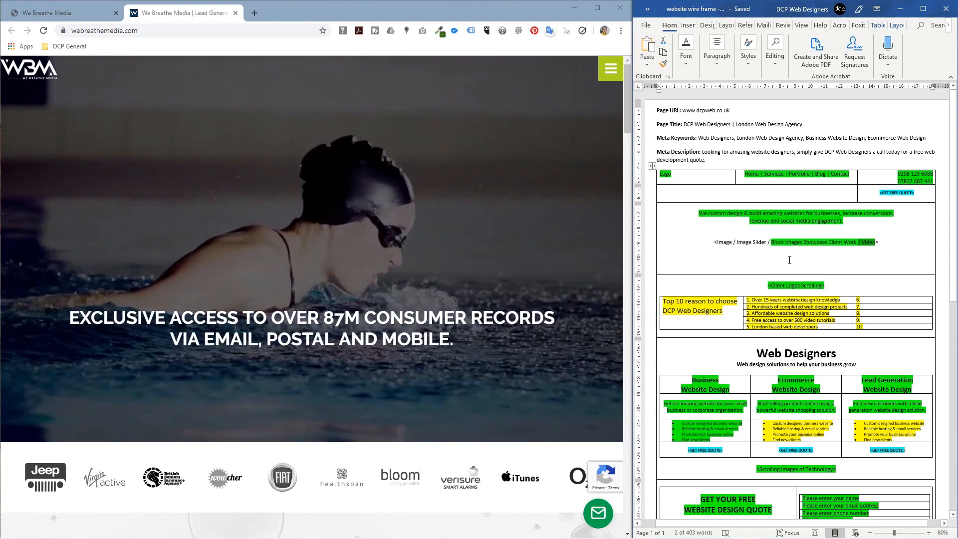
click(713, 240)
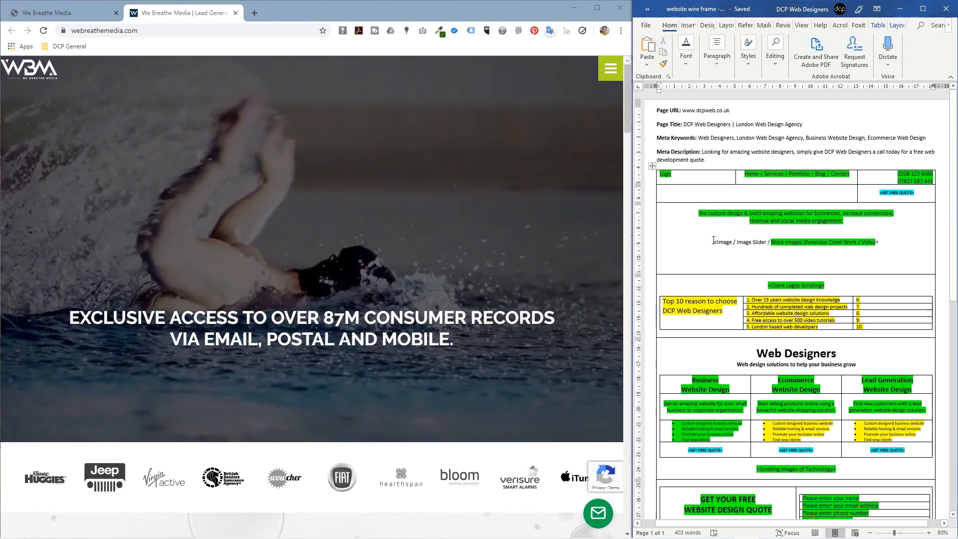
triple_click(713, 240)
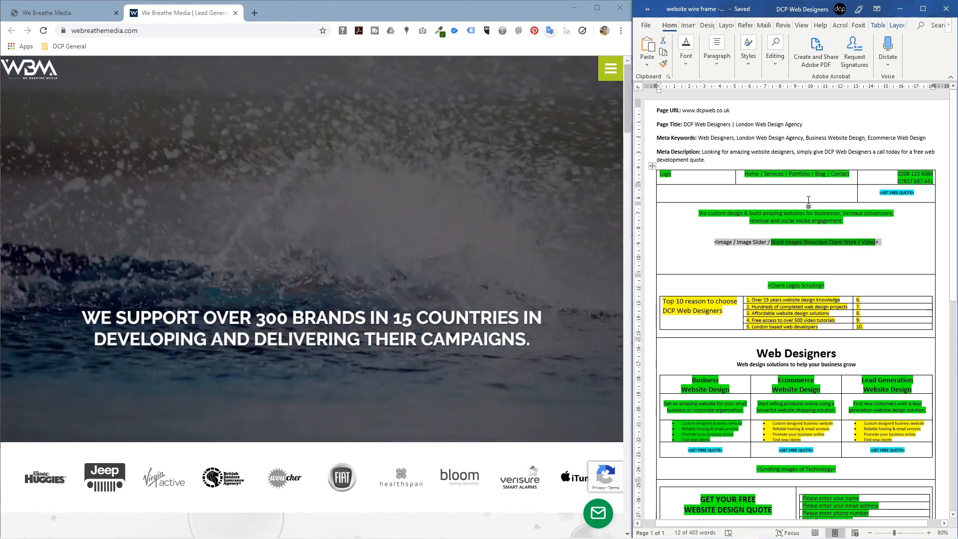
click(761, 230)
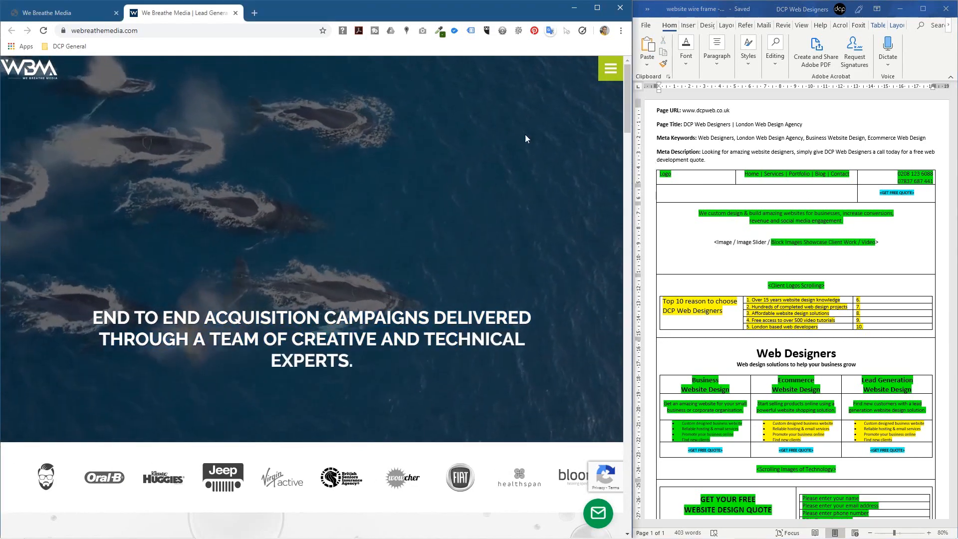
Step: Close the We Breathe Media tab and return to the DCP home page
scroll(369, 309, down, 3)
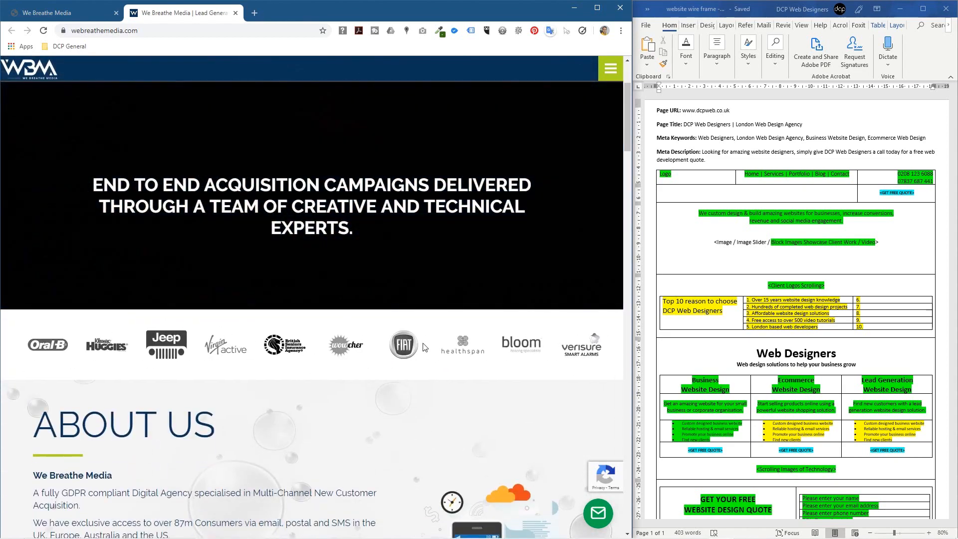
click(235, 13)
click(229, 73)
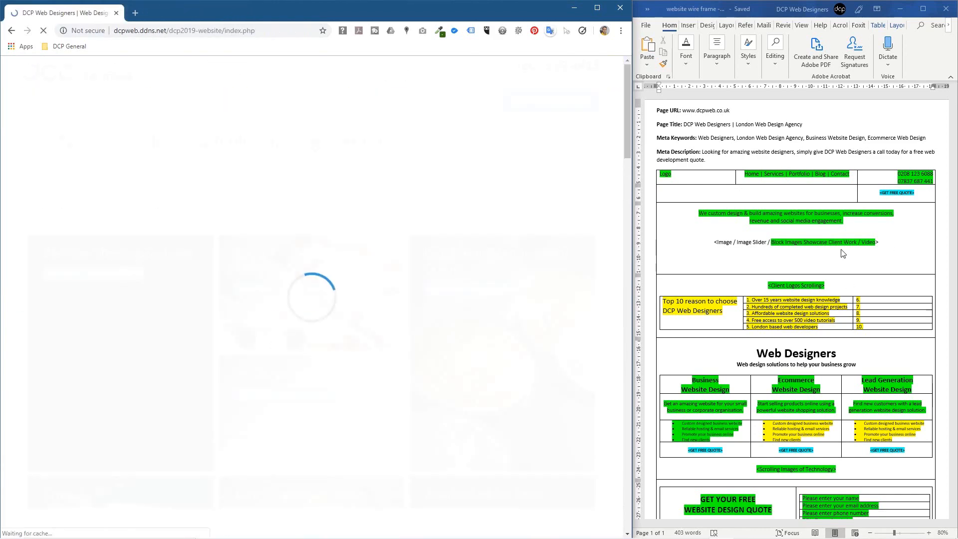
scroll(487, 217, down, 8)
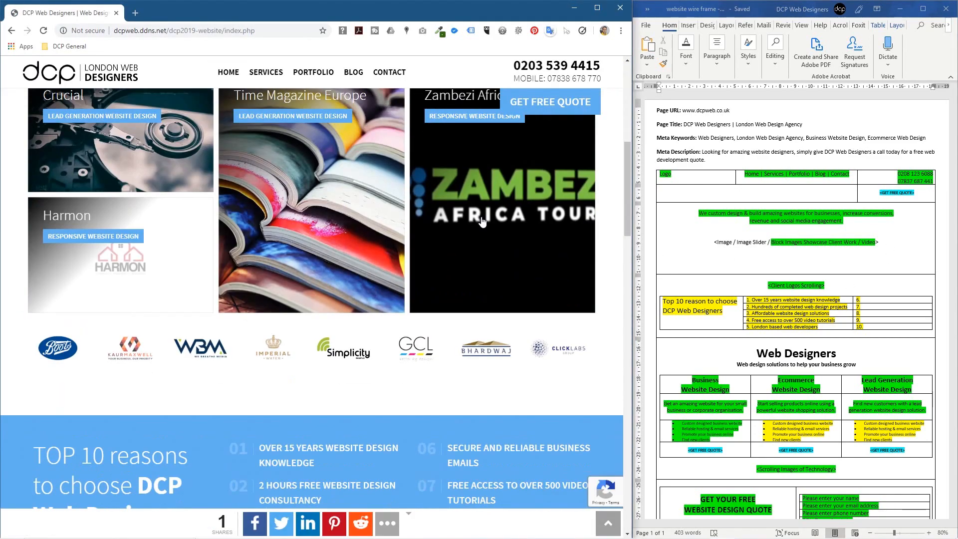
click(748, 235)
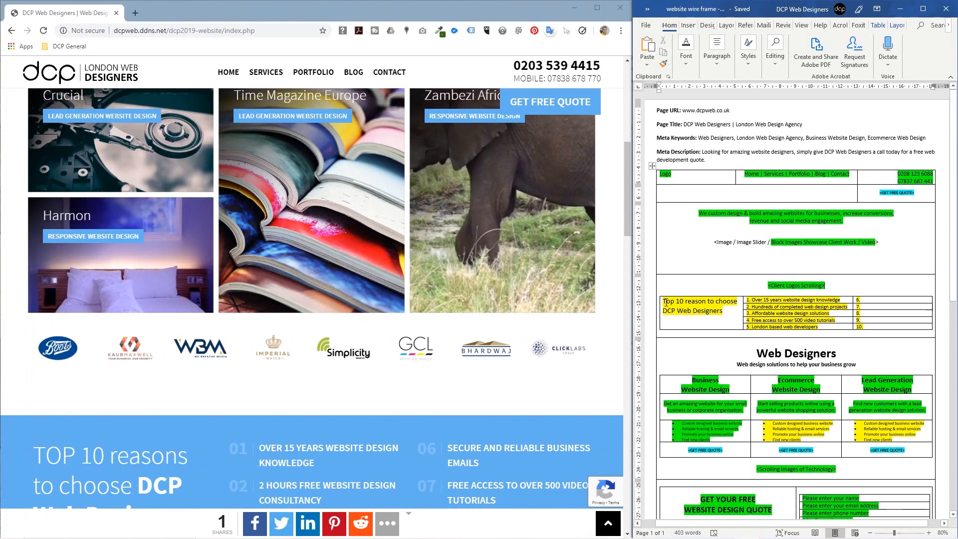
scroll(699, 319, down, 3)
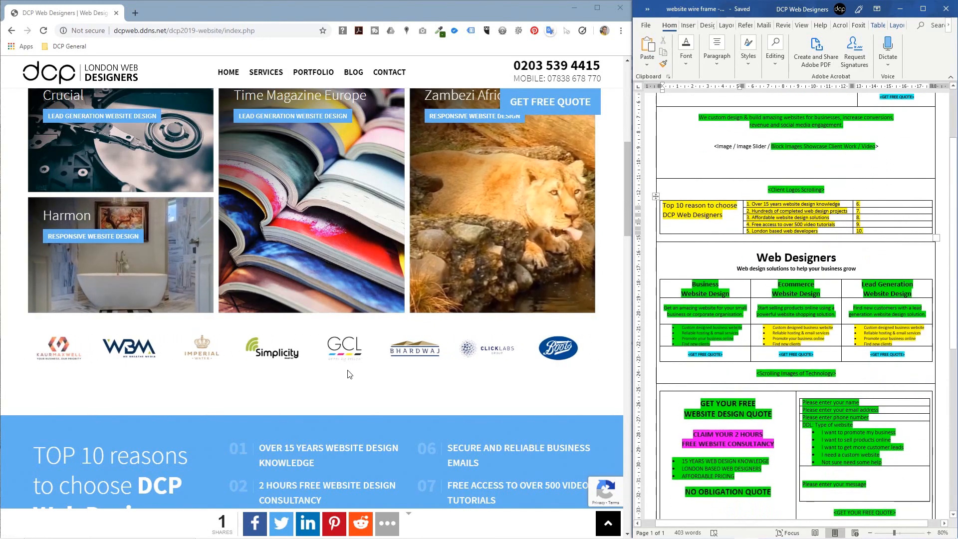
scroll(361, 376, down, 5)
drag(27, 188, 202, 244)
drag(295, 182, 446, 293)
drag(504, 184, 503, 342)
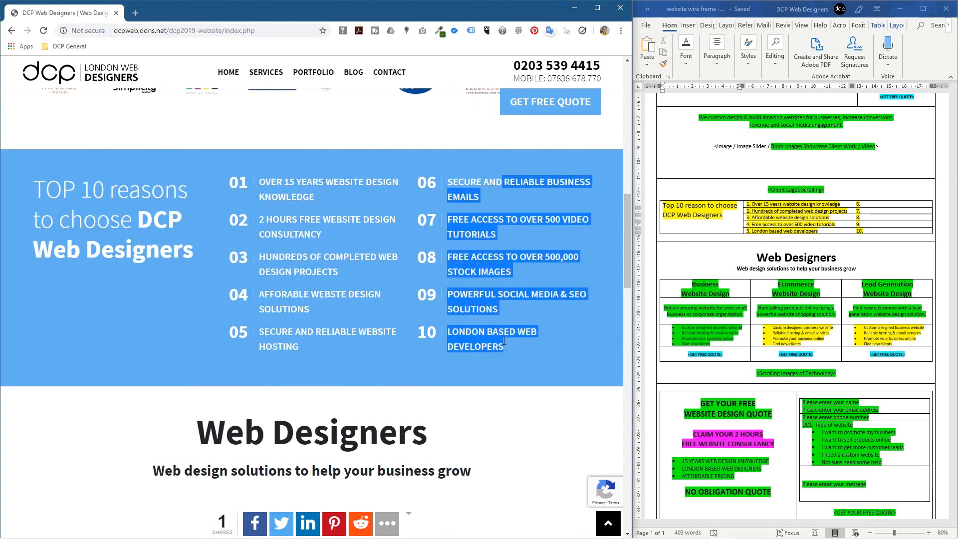
click(504, 342)
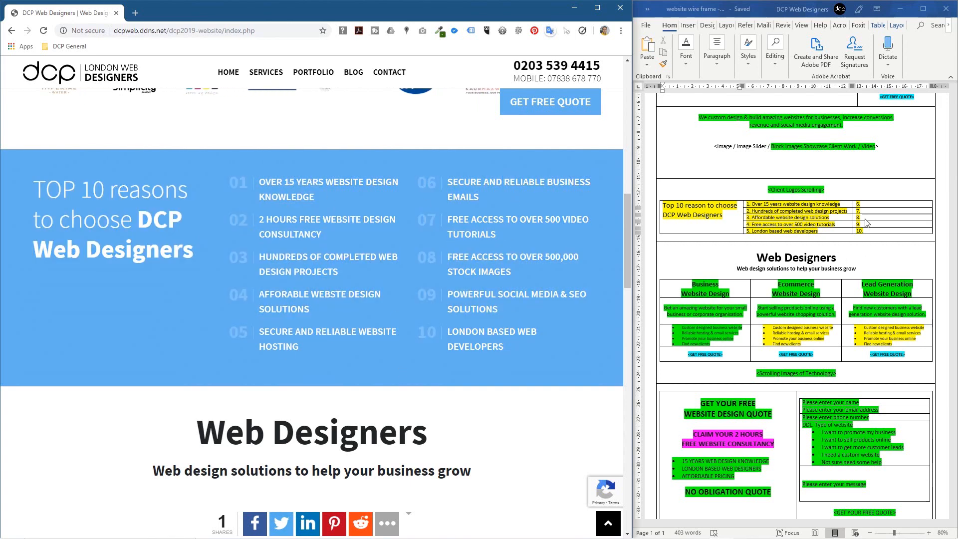
drag(873, 204, 878, 231)
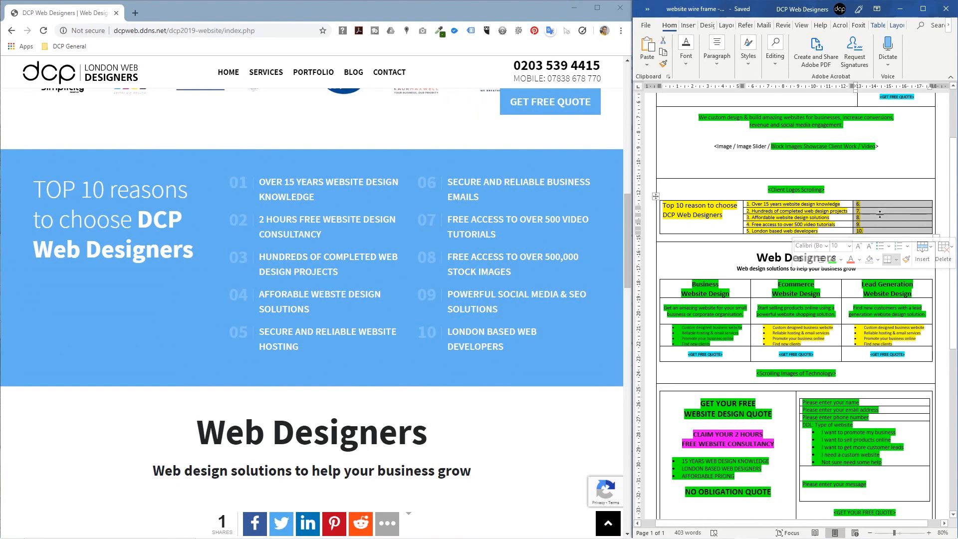
click(656, 205)
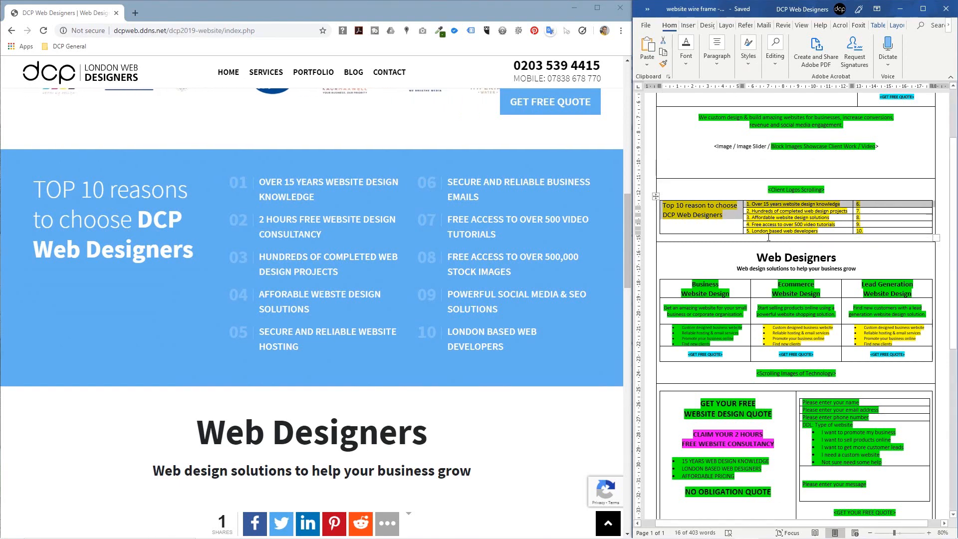
click(818, 224)
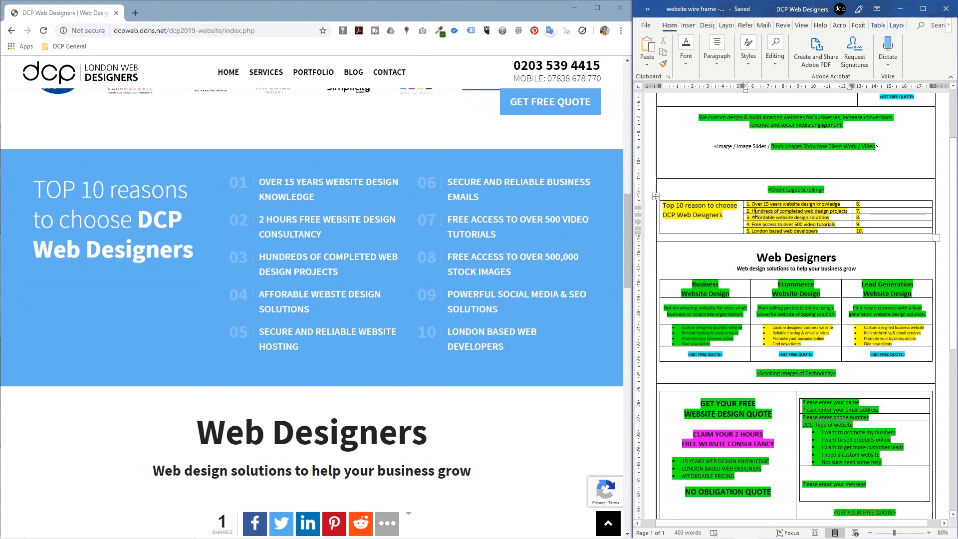
drag(482, 181, 501, 331)
click(501, 331)
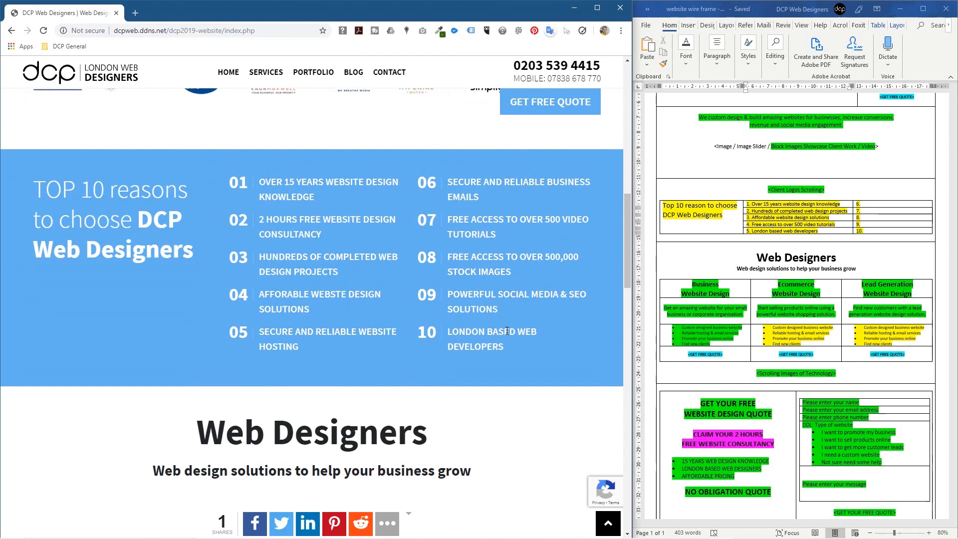
drag(756, 257, 854, 263)
click(516, 373)
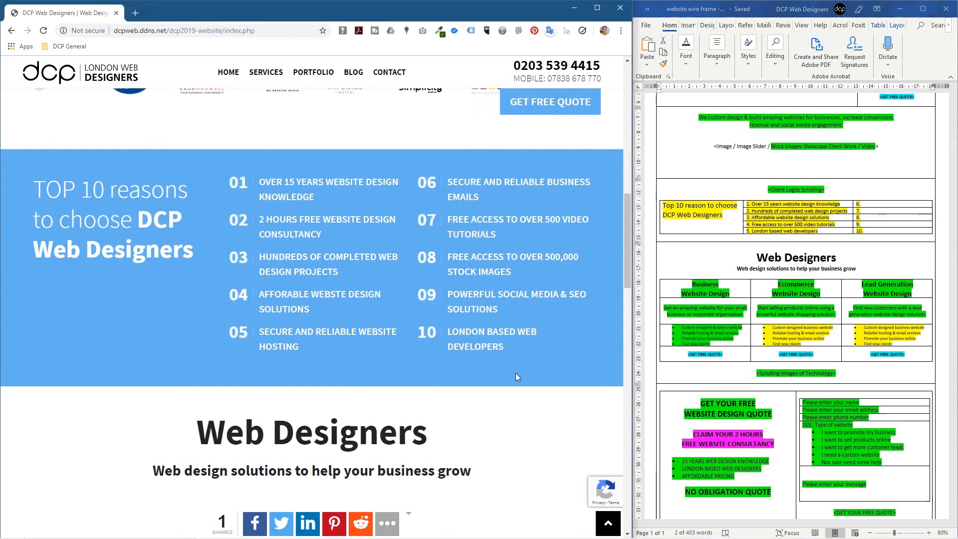
scroll(515, 372, down, 5)
drag(199, 166, 470, 216)
click(535, 234)
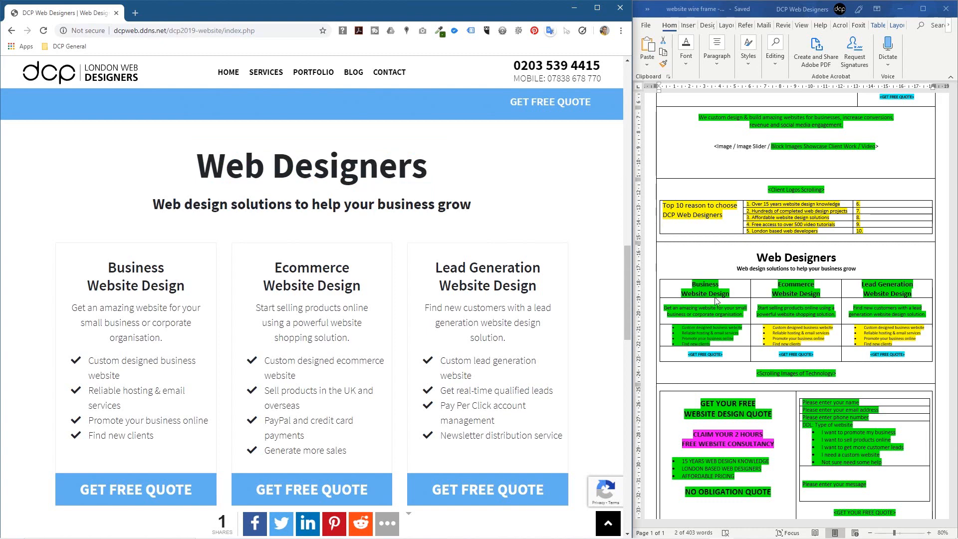
drag(158, 269, 566, 394)
click(566, 394)
drag(123, 285, 193, 286)
drag(298, 285, 344, 287)
drag(474, 285, 531, 296)
click(544, 301)
click(724, 294)
drag(678, 289, 893, 293)
click(532, 224)
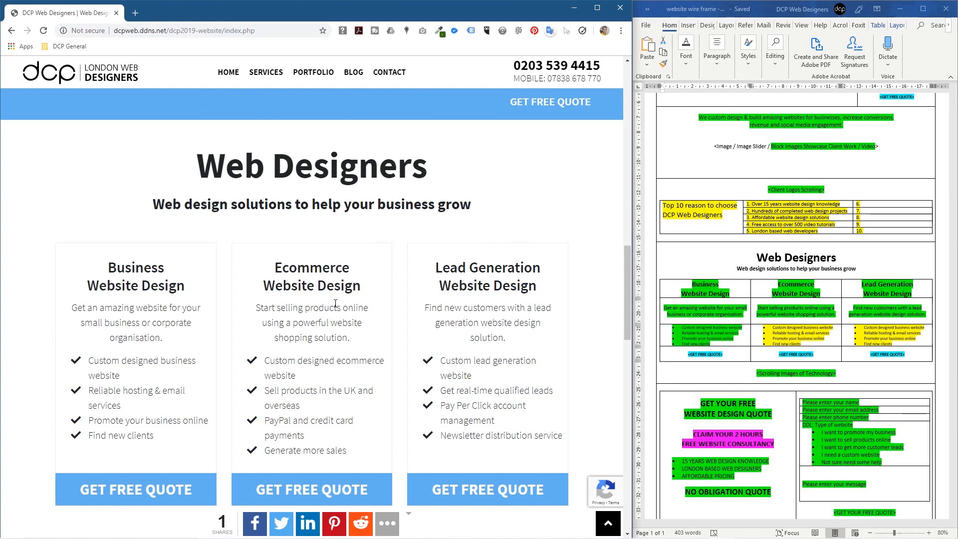
scroll(564, 236, down, 8)
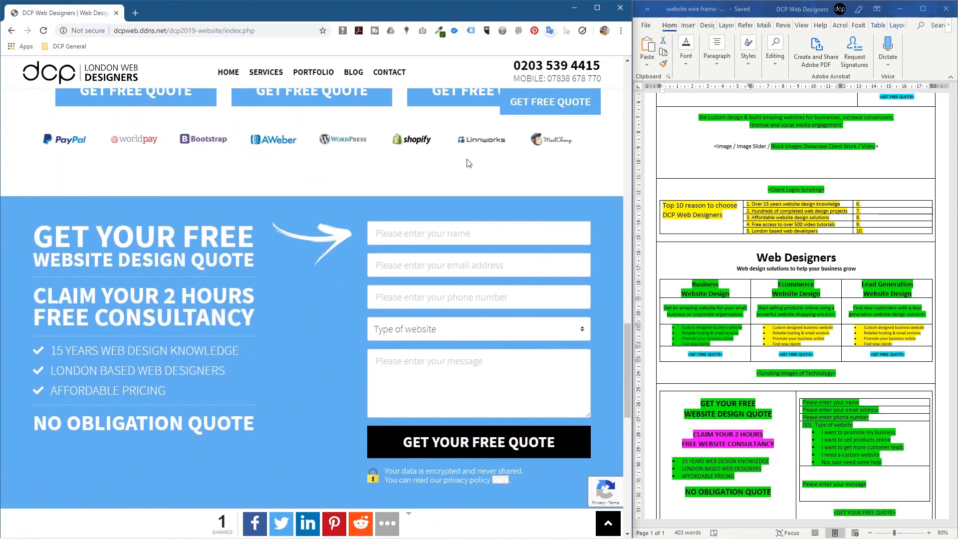
drag(755, 374, 839, 371)
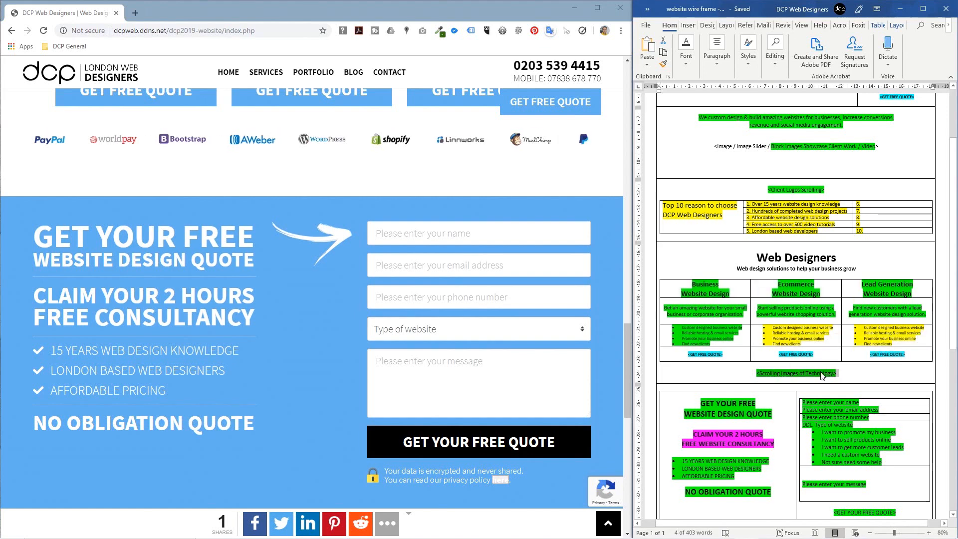
click(195, 239)
drag(63, 227, 243, 424)
click(819, 427)
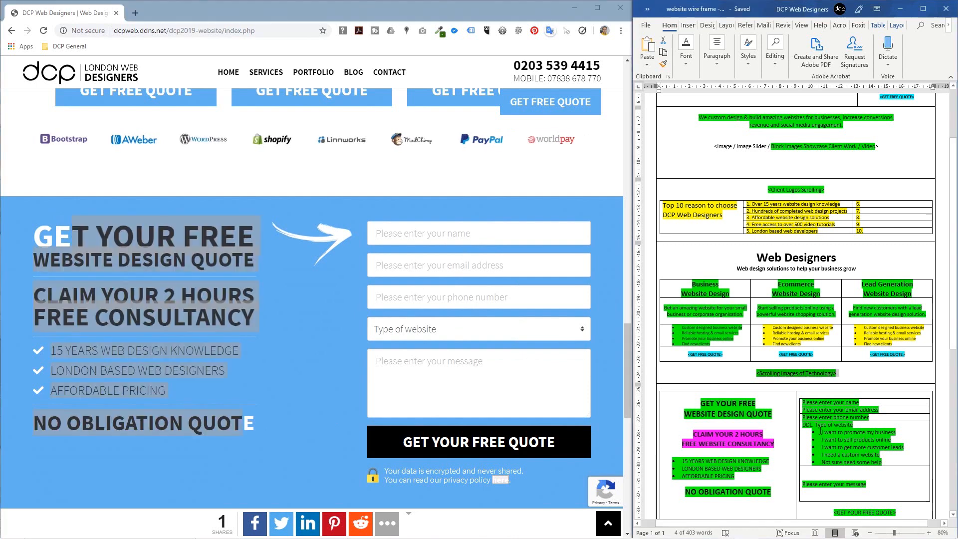
drag(811, 430, 898, 459)
click(478, 329)
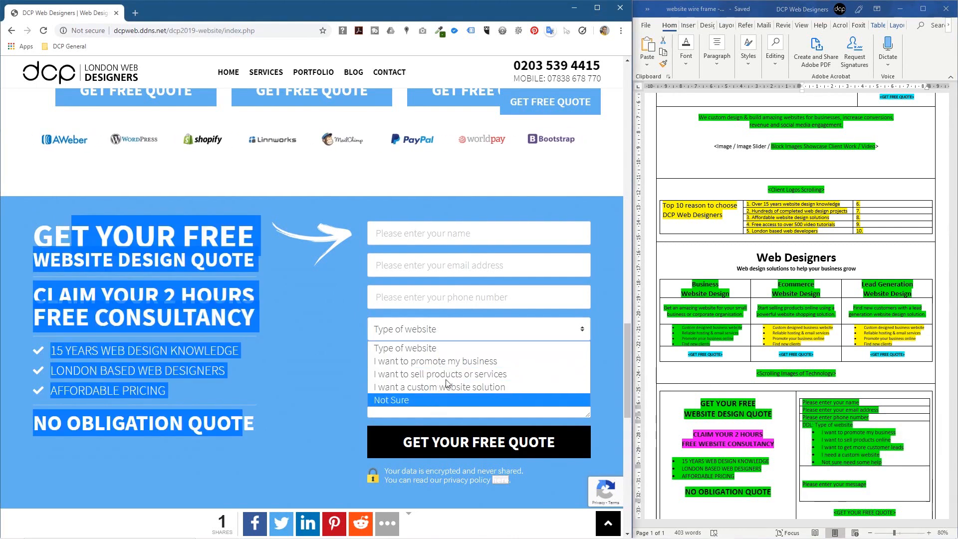
click(422, 223)
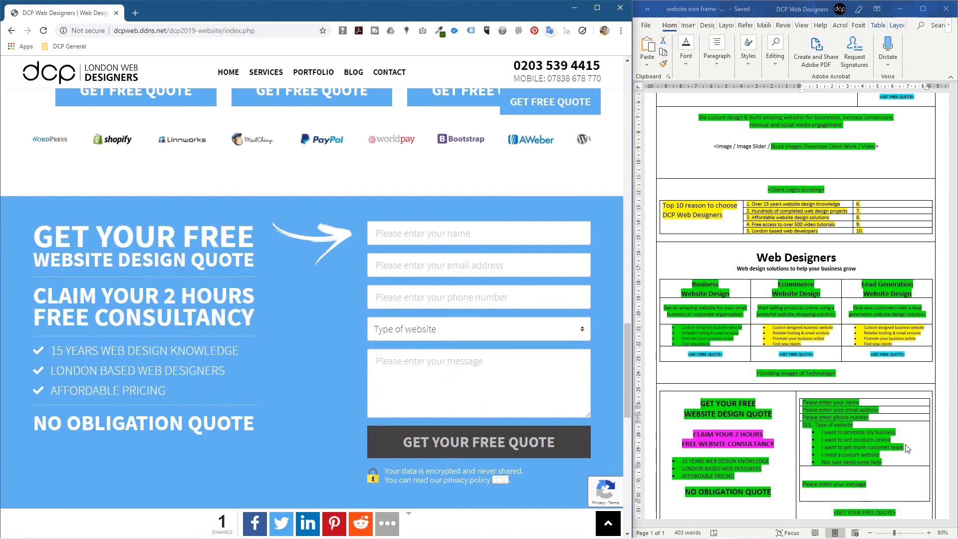
click(865, 483)
scroll(874, 486, down, 3)
drag(836, 442, 890, 444)
drag(390, 475, 490, 480)
click(849, 454)
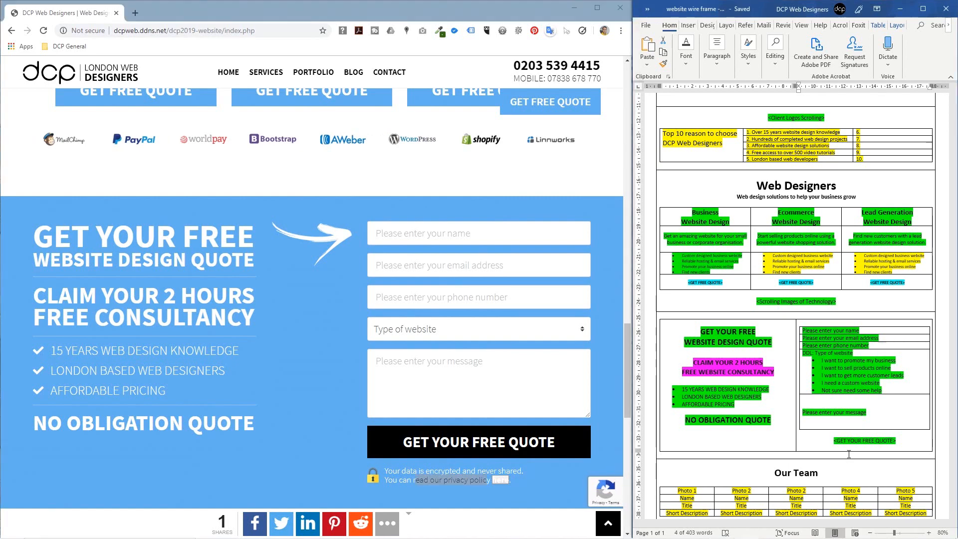
click(577, 483)
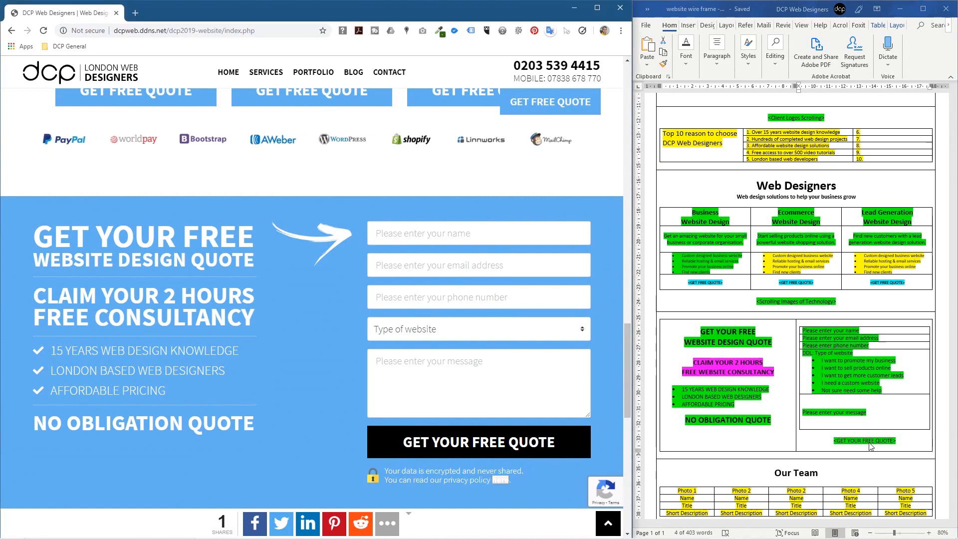
scroll(294, 448, down, 10)
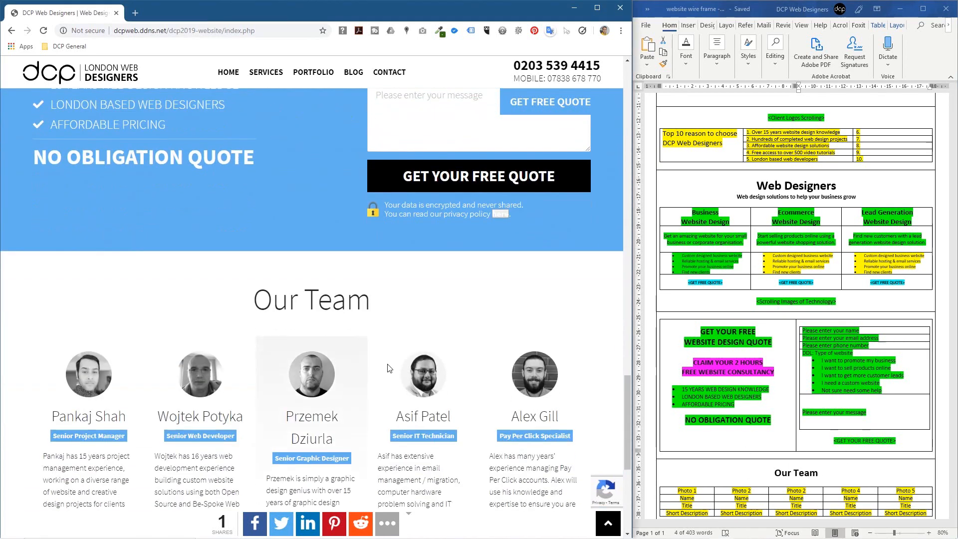
Step: Scroll the live page and the wireframe side by side, selecting page text to compare sections
scroll(223, 226, up, 3)
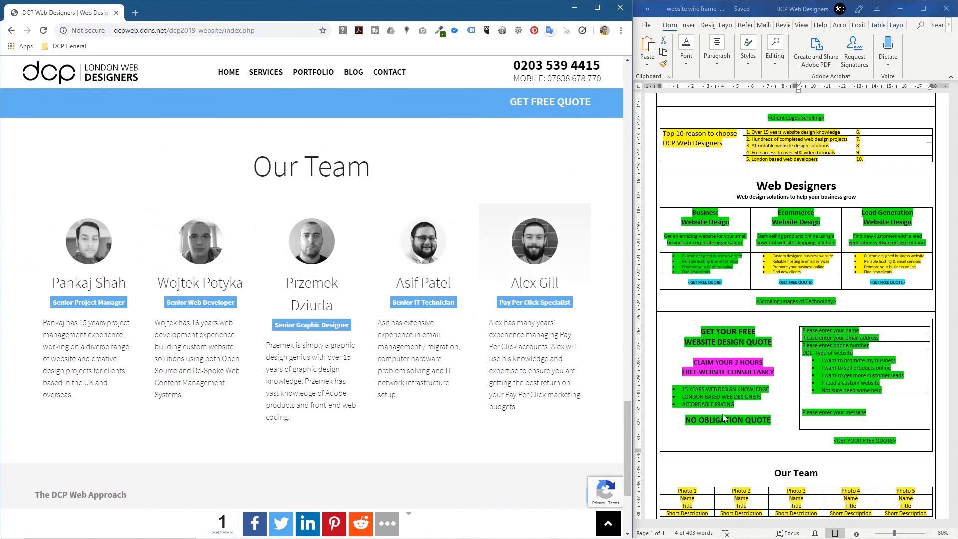
scroll(638, 352, down, 3)
click(385, 158)
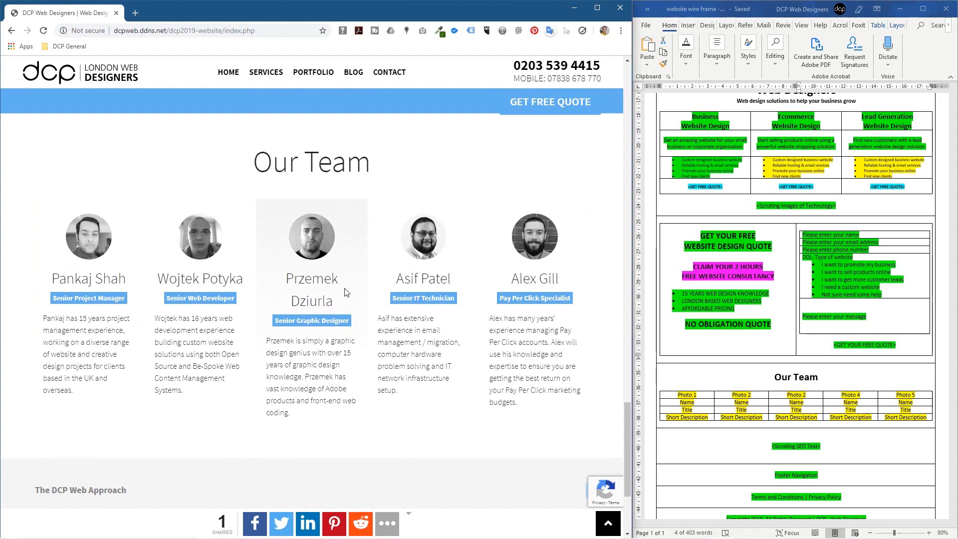
scroll(299, 254, down, 3)
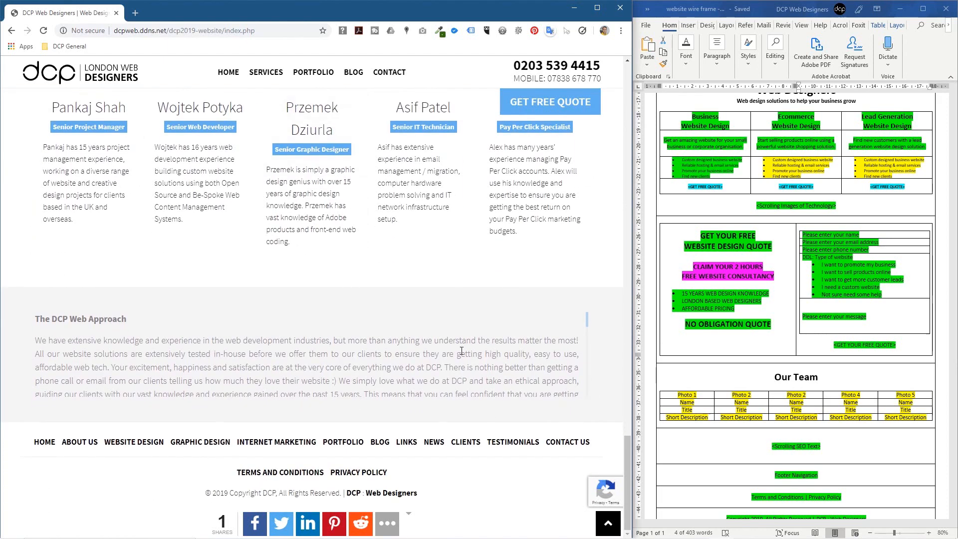
click(745, 437)
scroll(785, 311, down, 5)
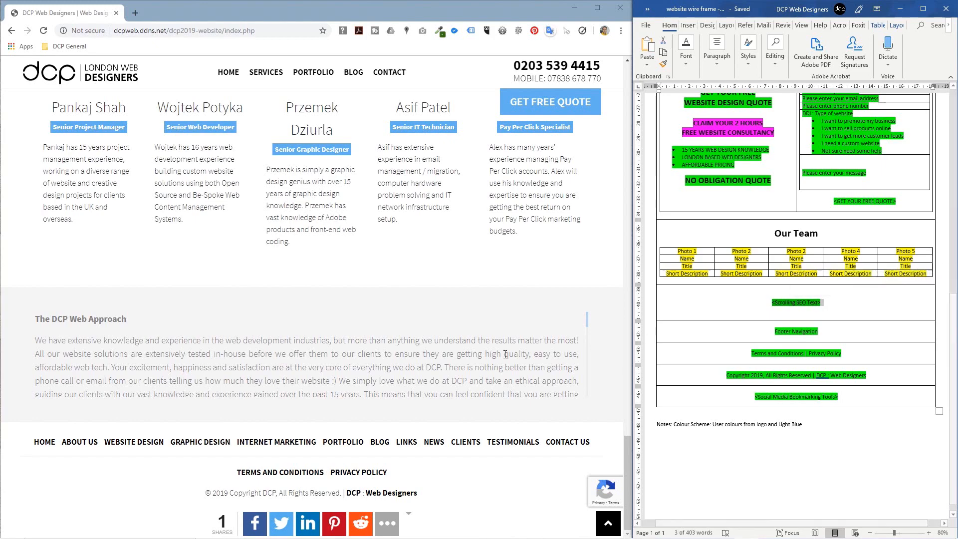
click(573, 337)
mouse_move(587, 321)
mouse_down()
mouse_move(587, 368)
mouse_move(587, 322)
mouse_up()
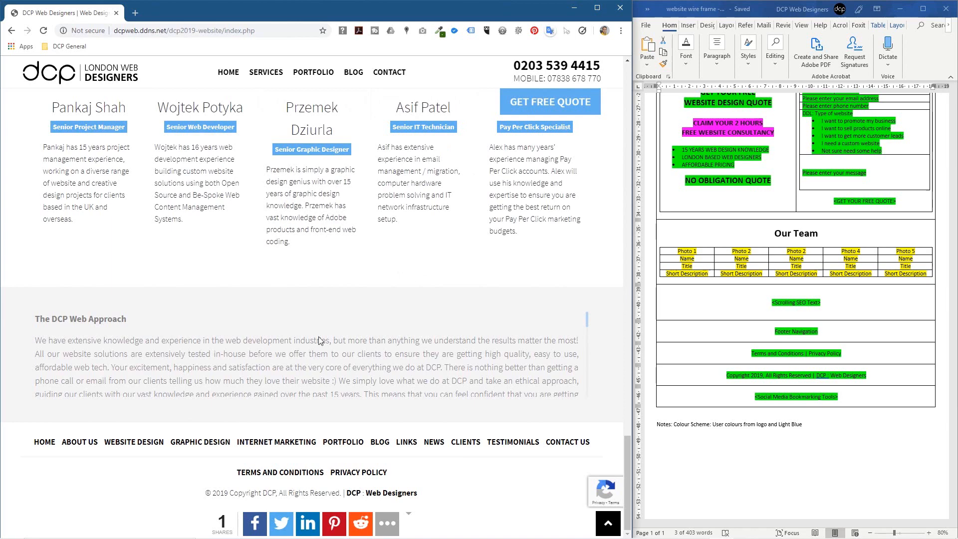
drag(87, 339, 349, 380)
click(353, 378)
Step: Scroll down the live page and select The DCP Web Approach paragraph
scroll(399, 378, down, 3)
scroll(455, 377, down, 3)
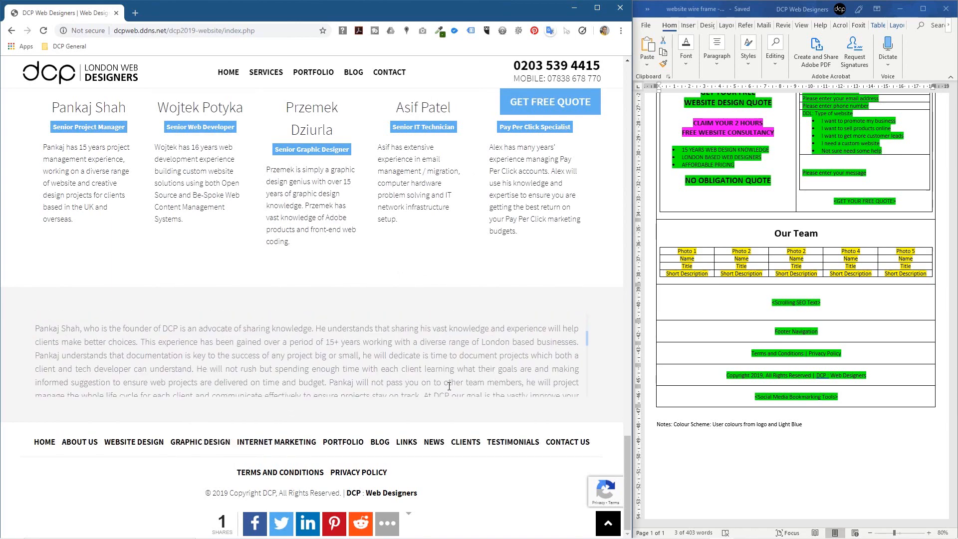
scroll(448, 385, down, 10)
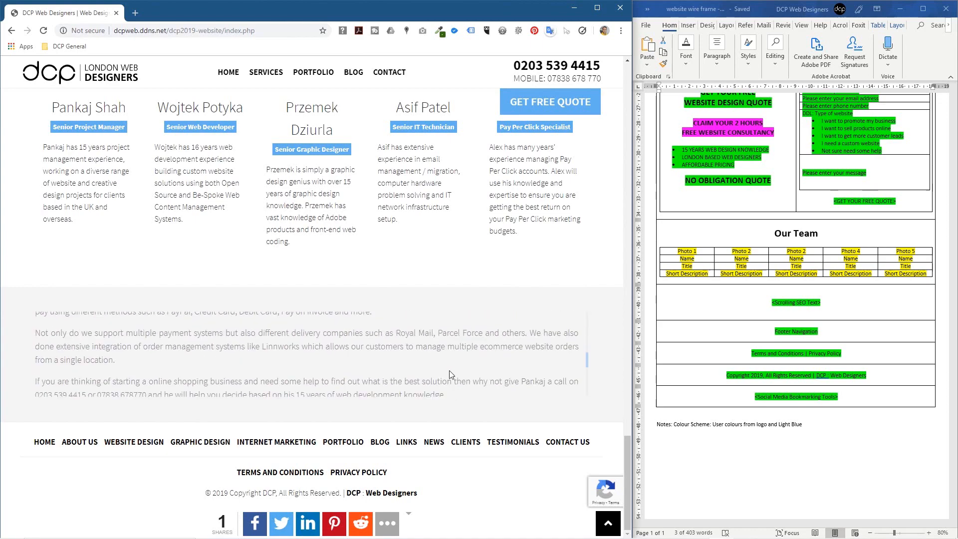
scroll(396, 379, down, 2)
scroll(378, 346, down, 6)
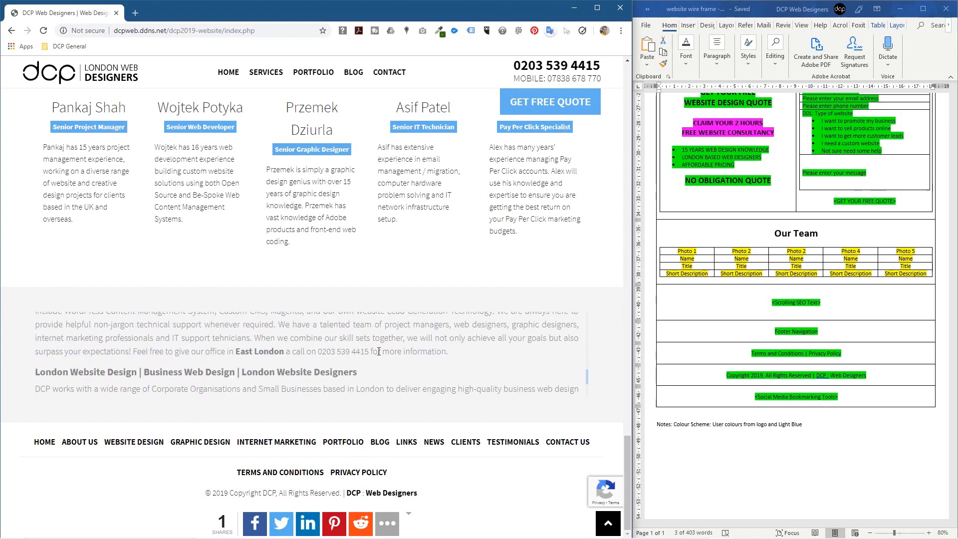
scroll(378, 352, down, 5)
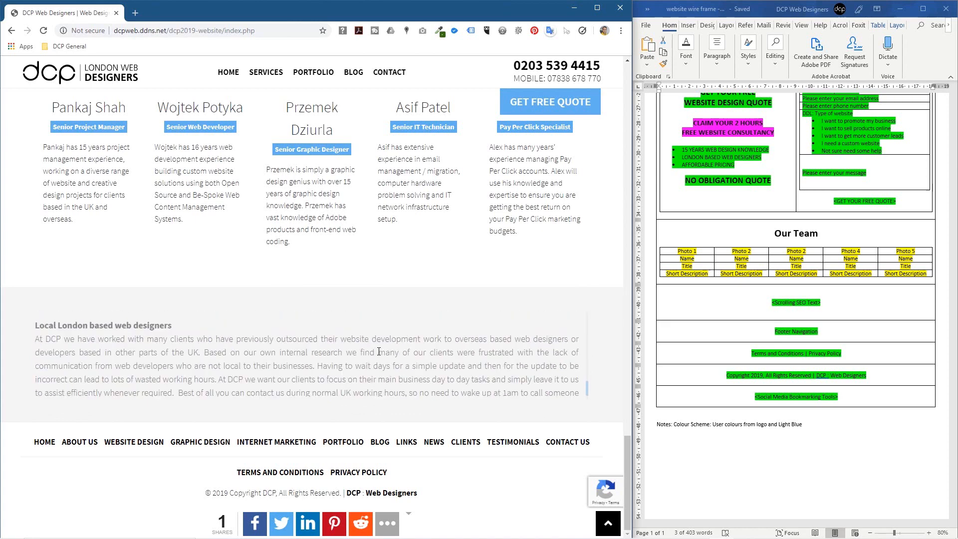
scroll(378, 351, down, 8)
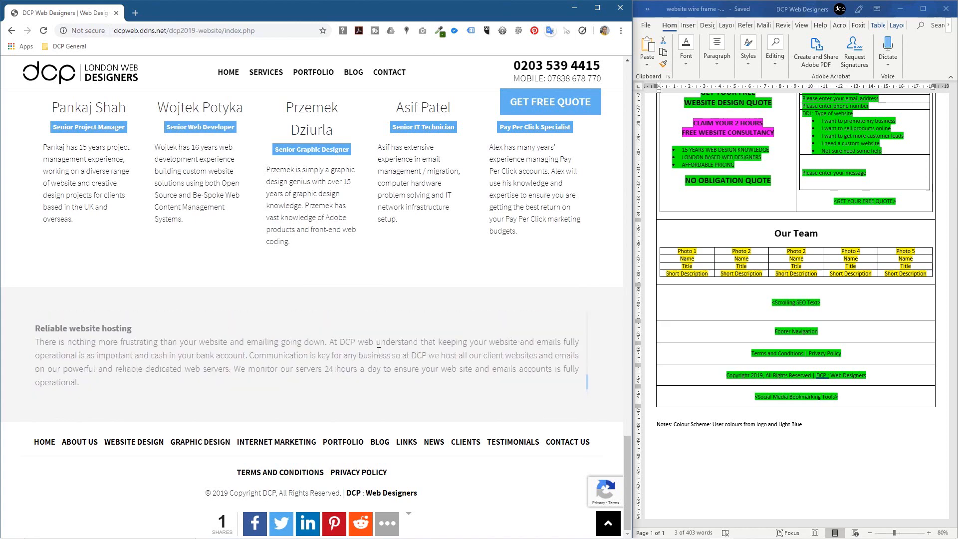
drag(587, 381, 589, 321)
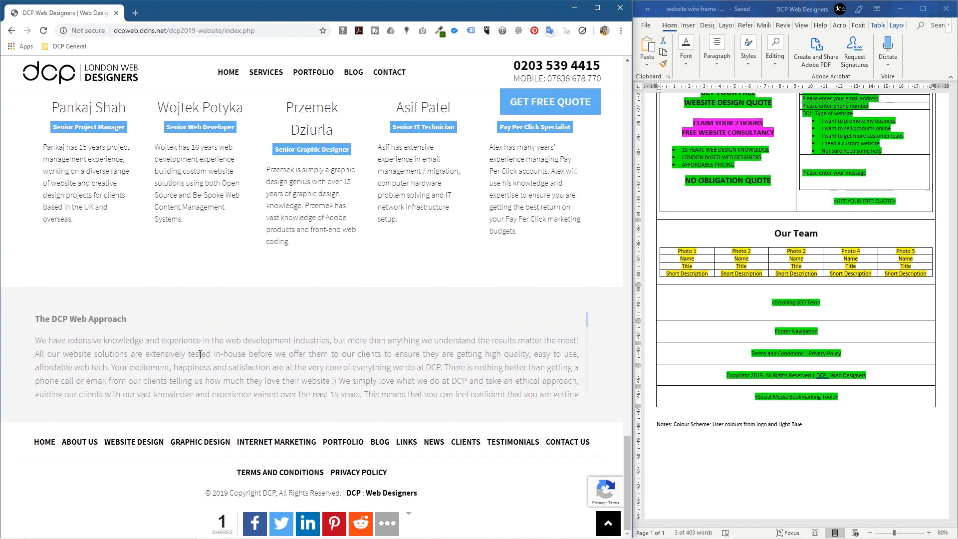
drag(62, 339, 547, 391)
click(345, 345)
Step: Match the wireframe's Footer Navigation and Social Media rows to the site footer, then open a new tab
click(787, 374)
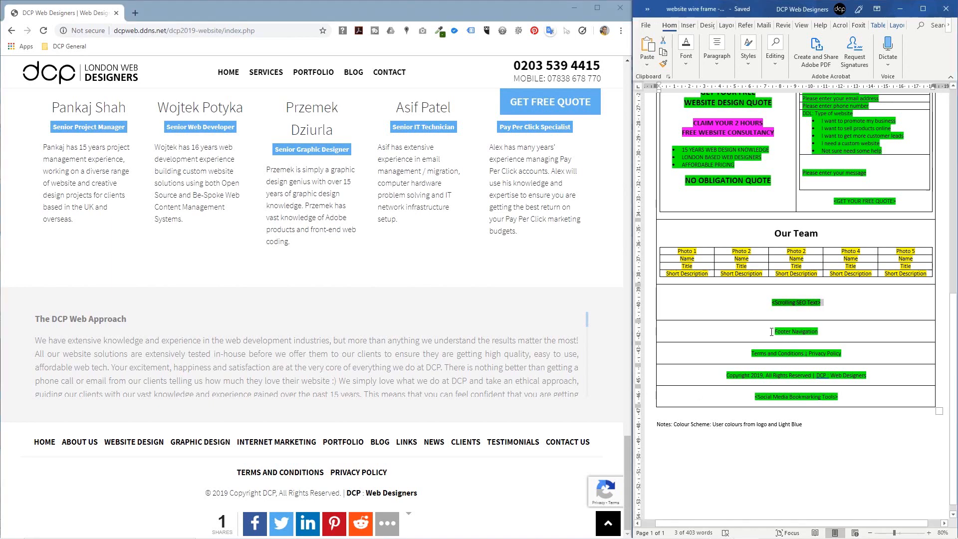
drag(774, 332, 818, 332)
drag(31, 442, 593, 447)
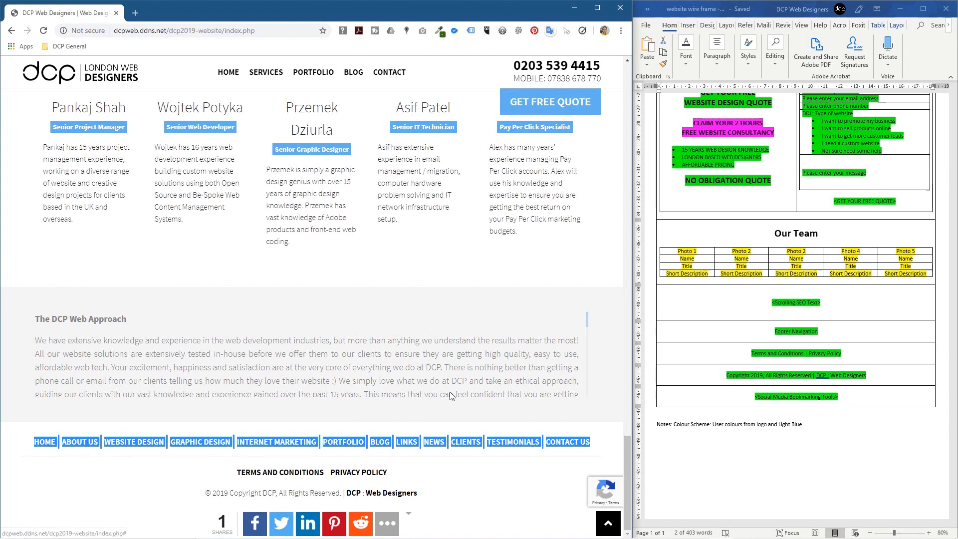
click(737, 259)
scroll(737, 260, up, 10)
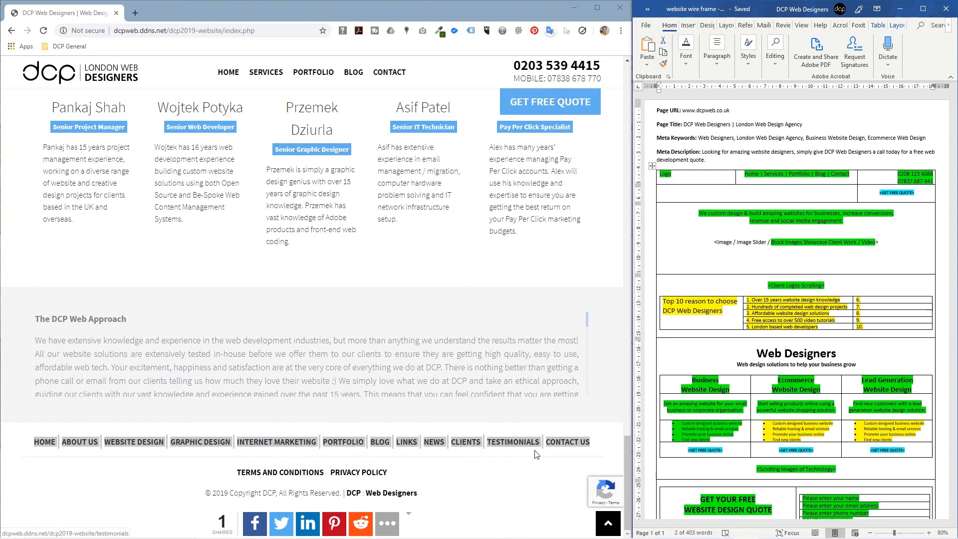
click(433, 458)
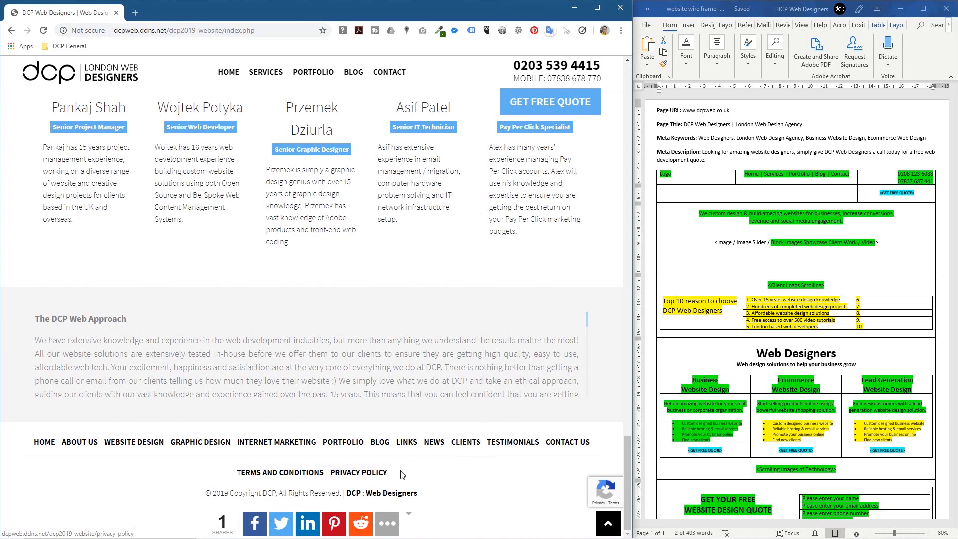
drag(223, 494, 309, 494)
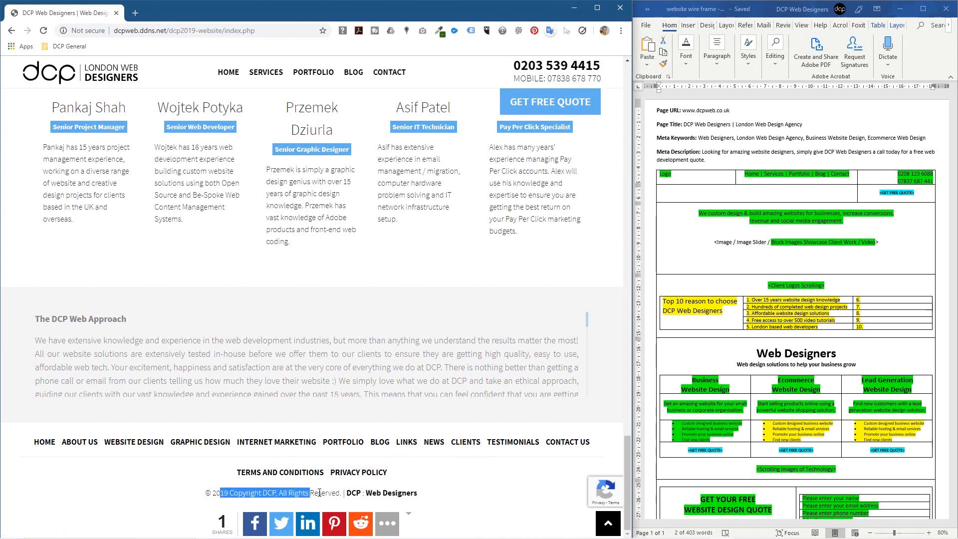
scroll(802, 407, down, 15)
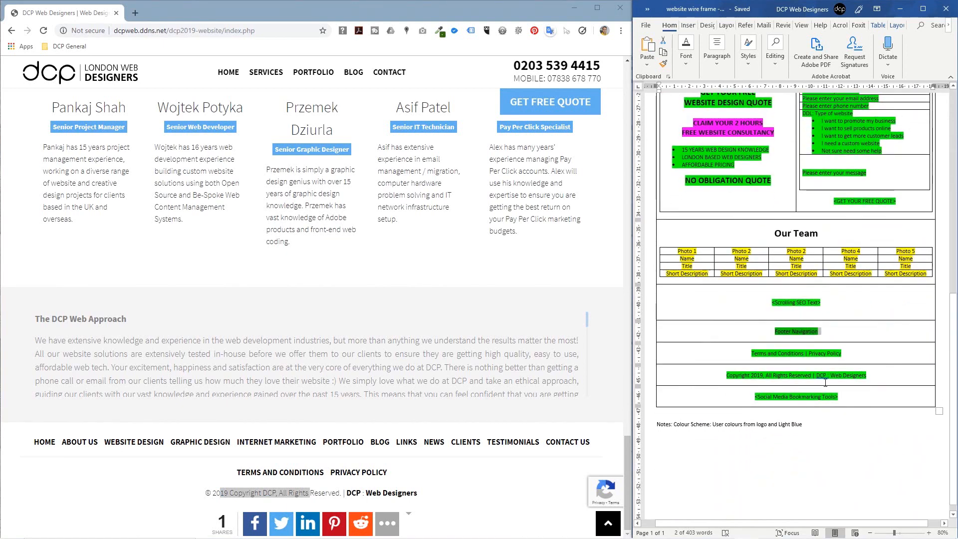
drag(755, 398, 843, 392)
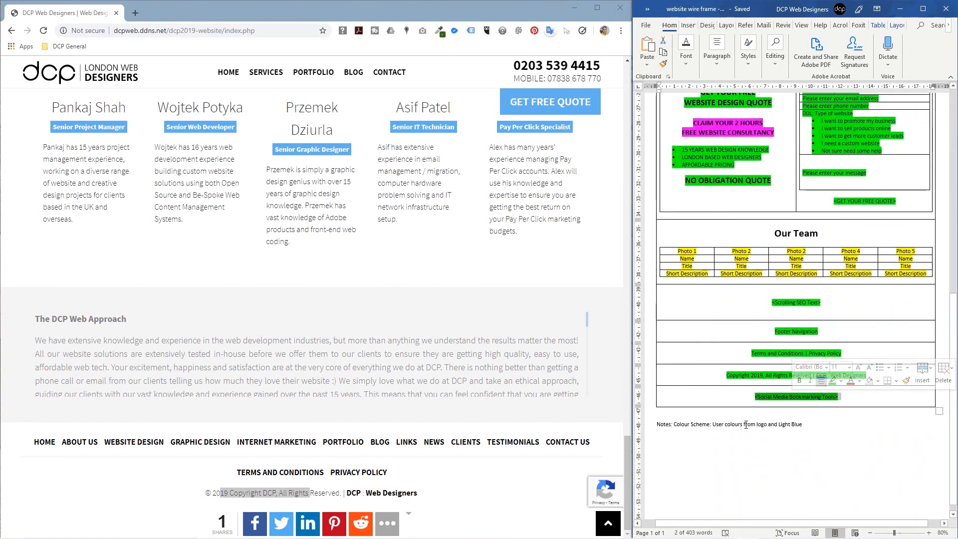
click(213, 493)
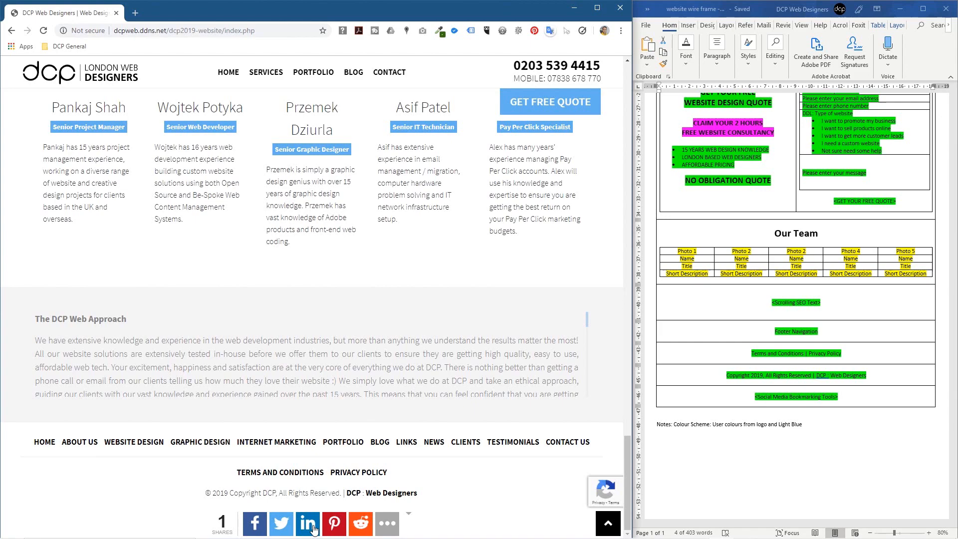
click(135, 12)
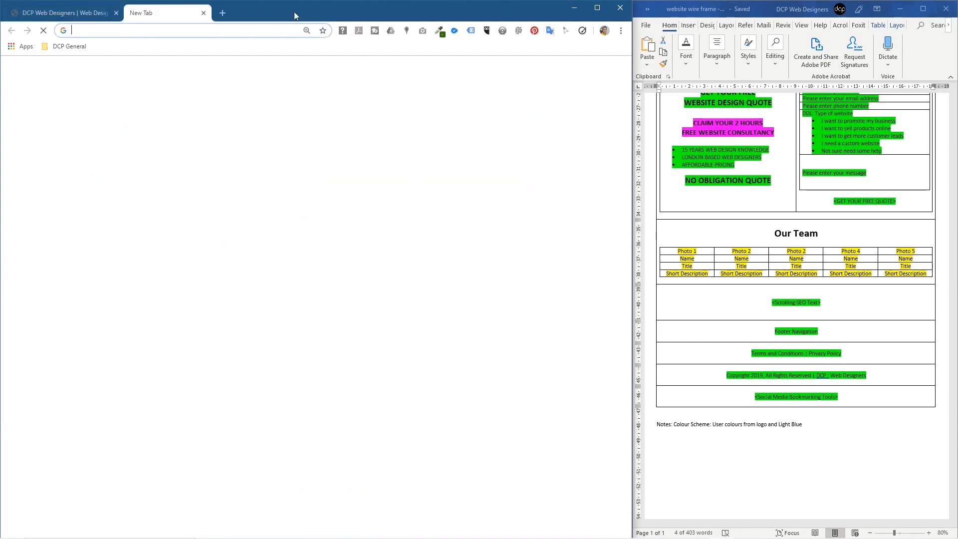
Step: Maximise Chrome and load dcpweb.co.uk in the new tab
click(597, 8)
text(dcpweb.co.uk)
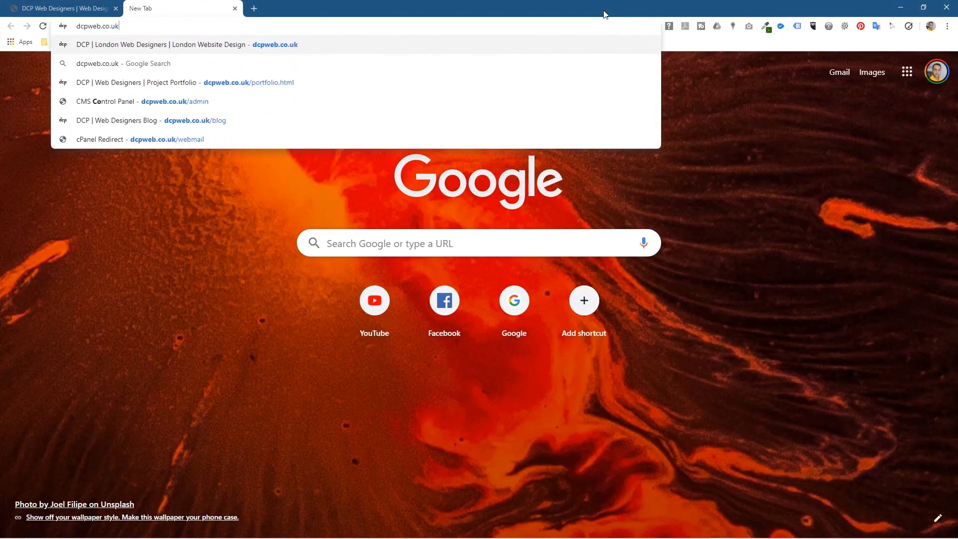
key(Return)
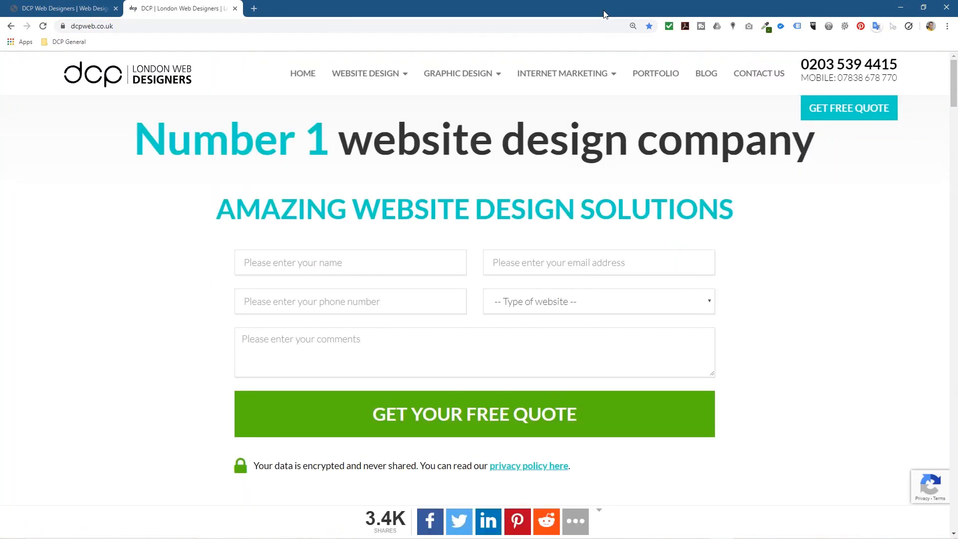
Step: Scroll the live site down to its 3.4K share count, then switch back to the DCP 2019 tab
scroll(118, 199, down, 20)
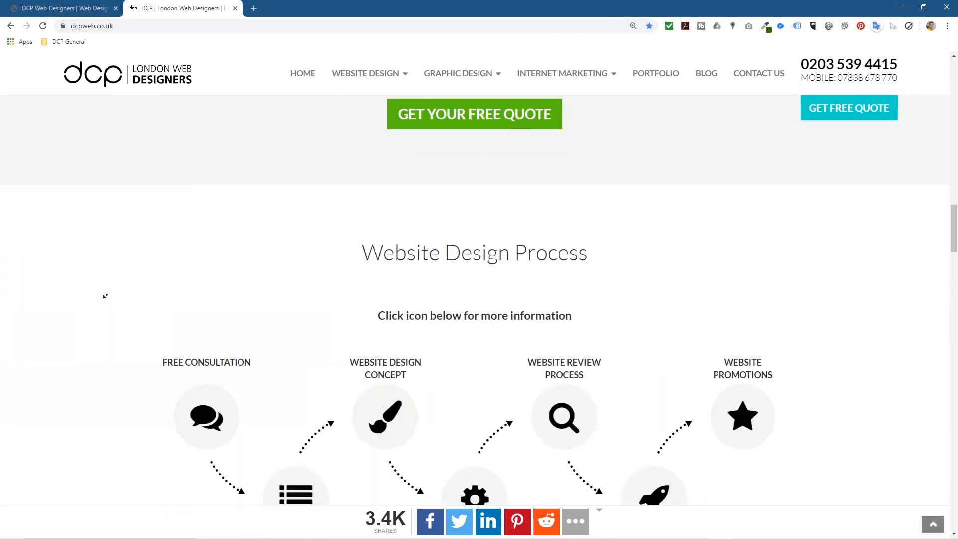
scroll(117, 271, down, 20)
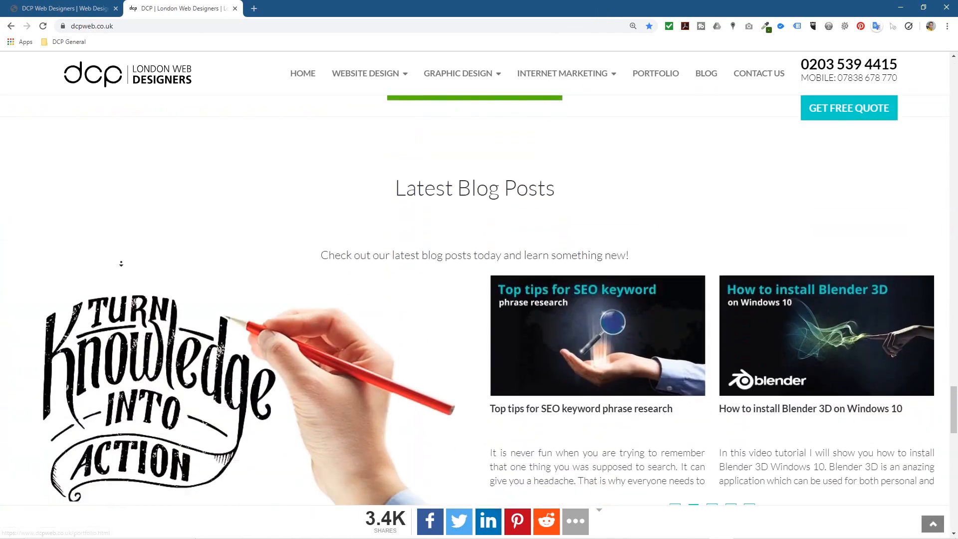
scroll(141, 339, up, 20)
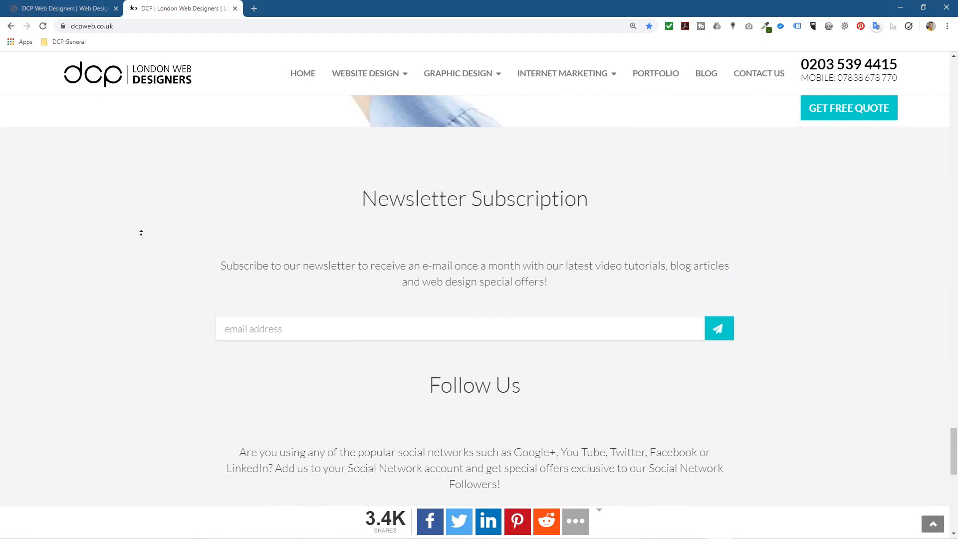
scroll(170, 451, down, 20)
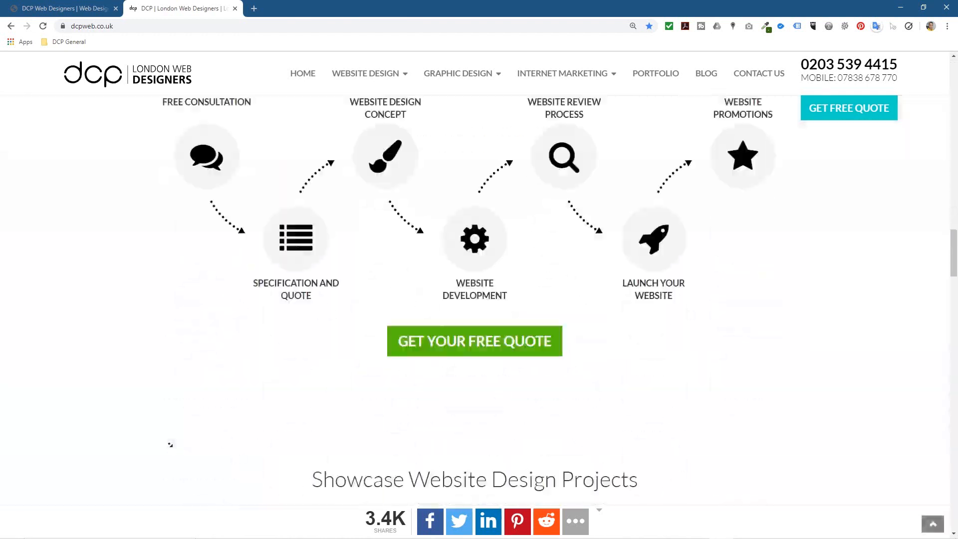
scroll(163, 432, down, 10)
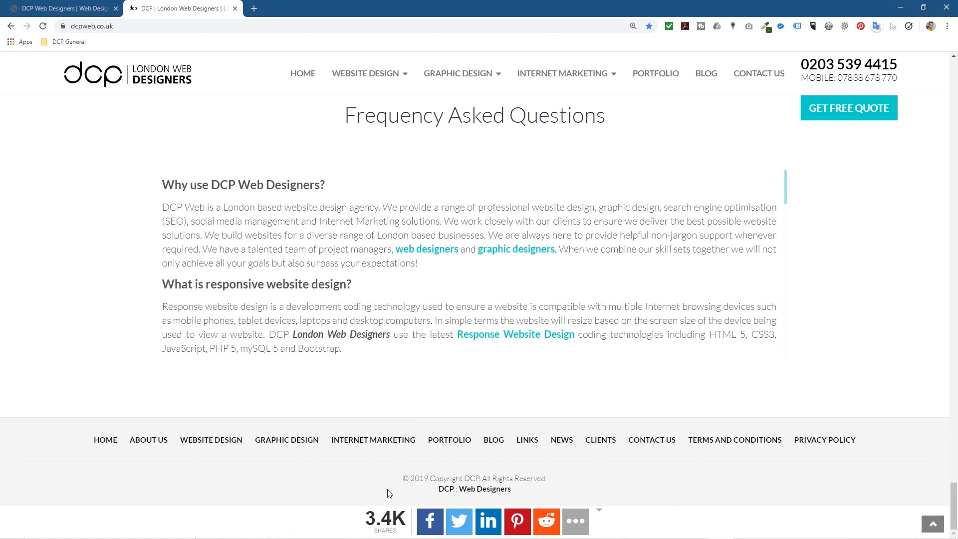
drag(367, 517, 407, 519)
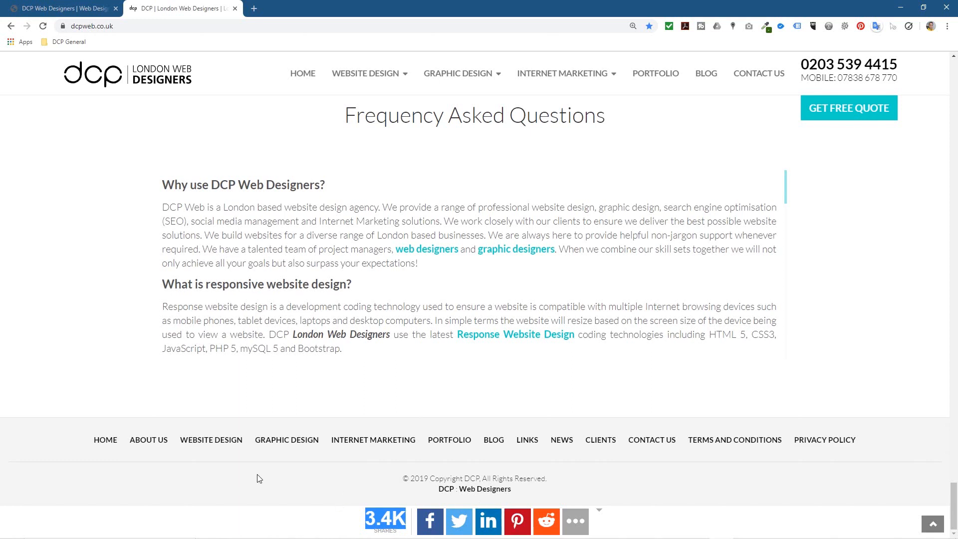
click(267, 492)
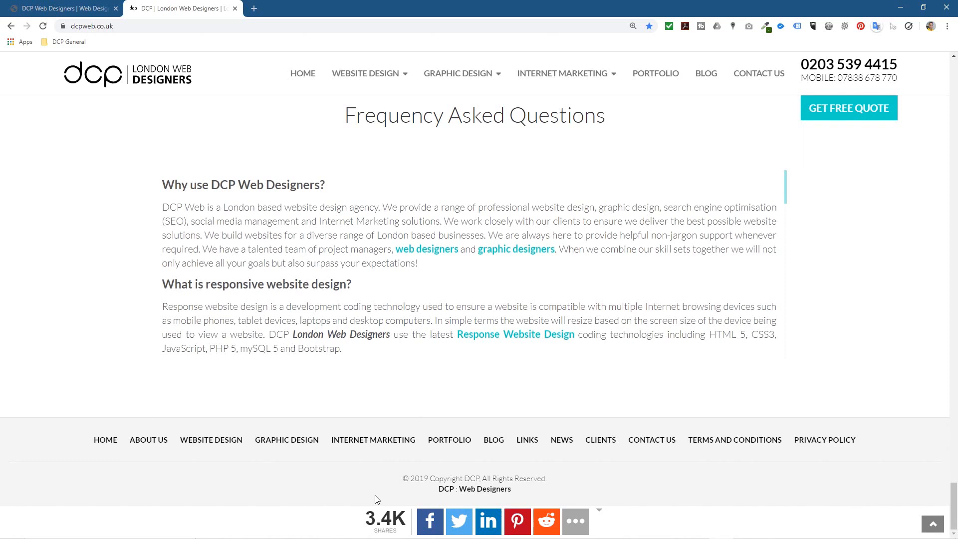
click(52, 8)
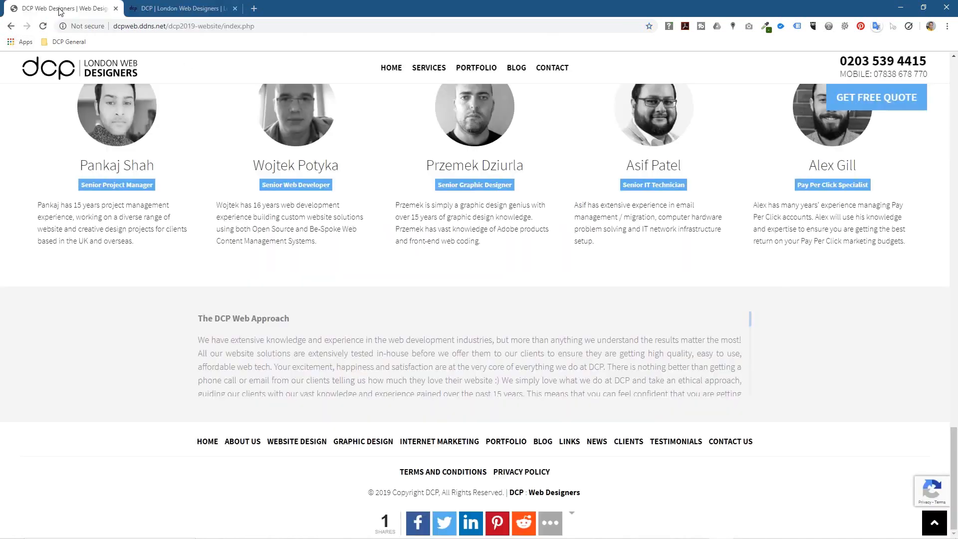
Step: Open the Portfolio page on both the new and live sites and scroll through the live one
scroll(135, 299, up, 15)
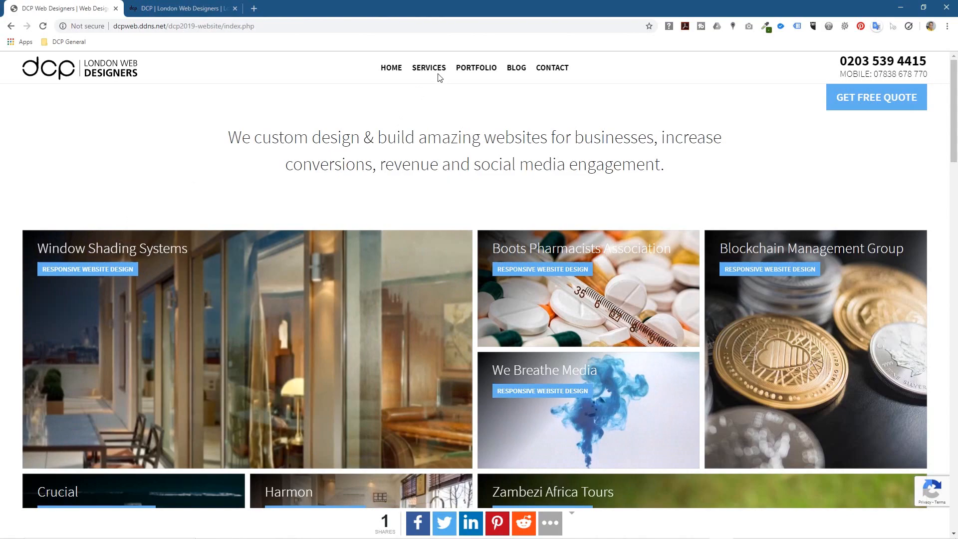
click(472, 69)
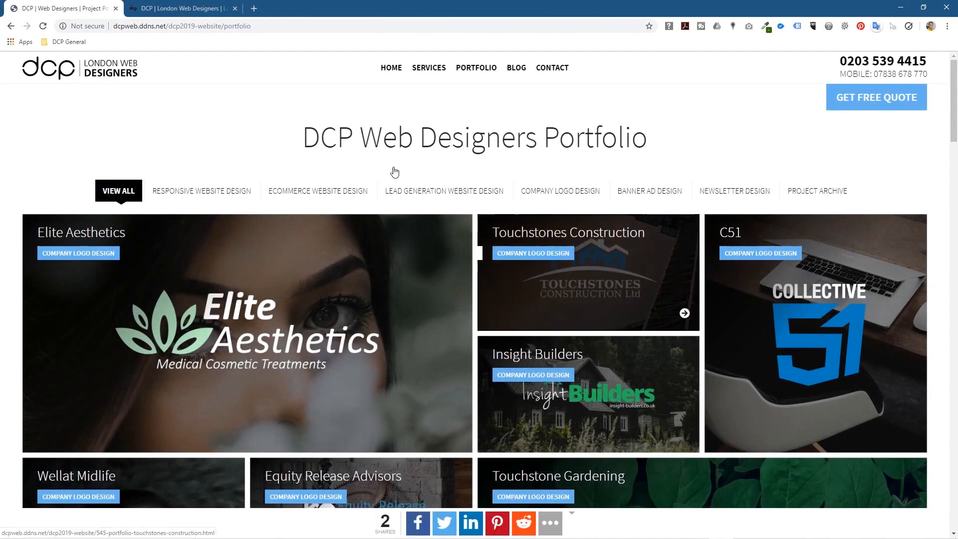
key(ctrl+Tab)
click(656, 73)
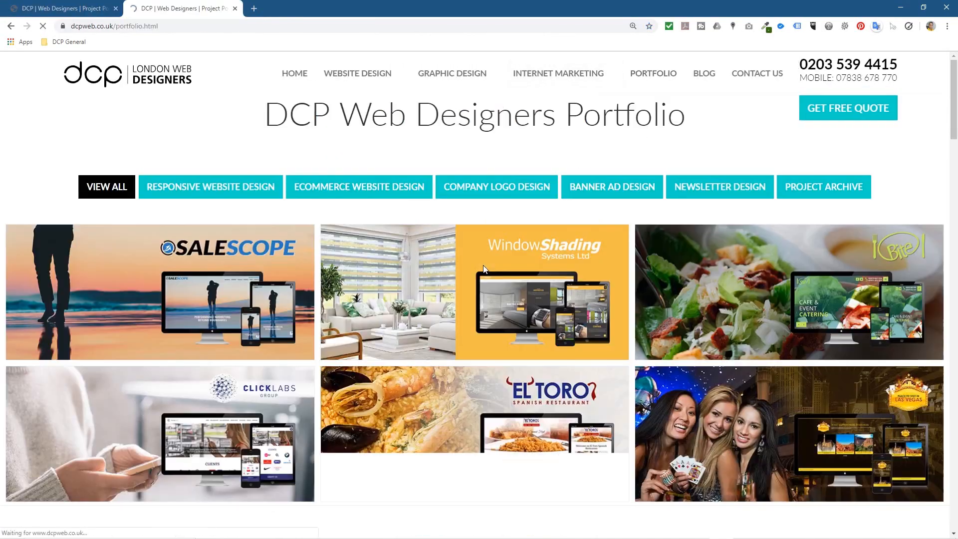
scroll(355, 271, down, 5)
scroll(355, 271, down, 20)
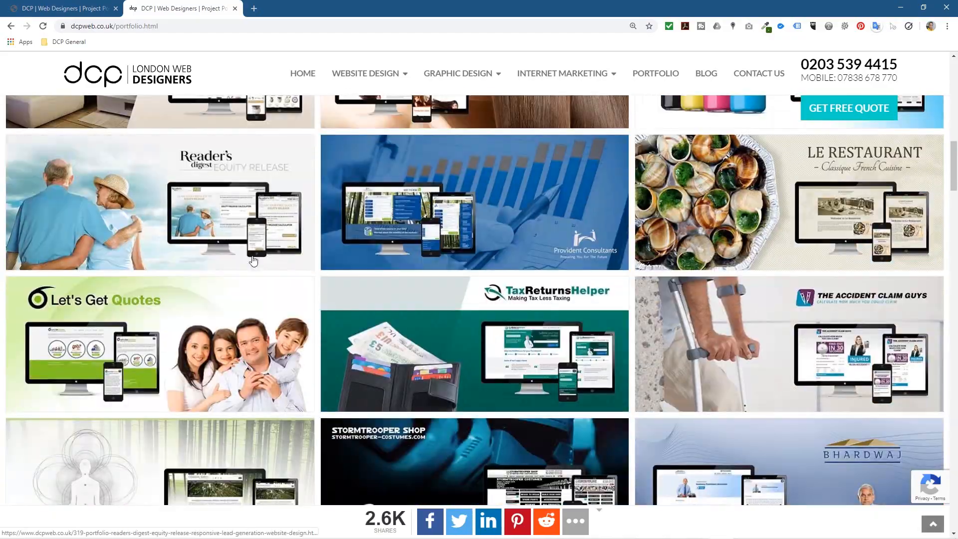
scroll(297, 254, down, 20)
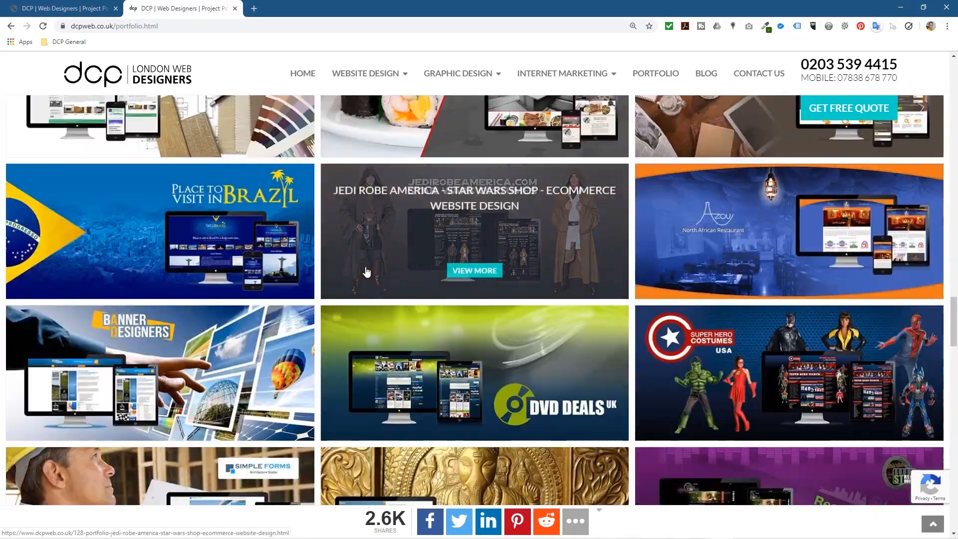
scroll(432, 273, down, 9)
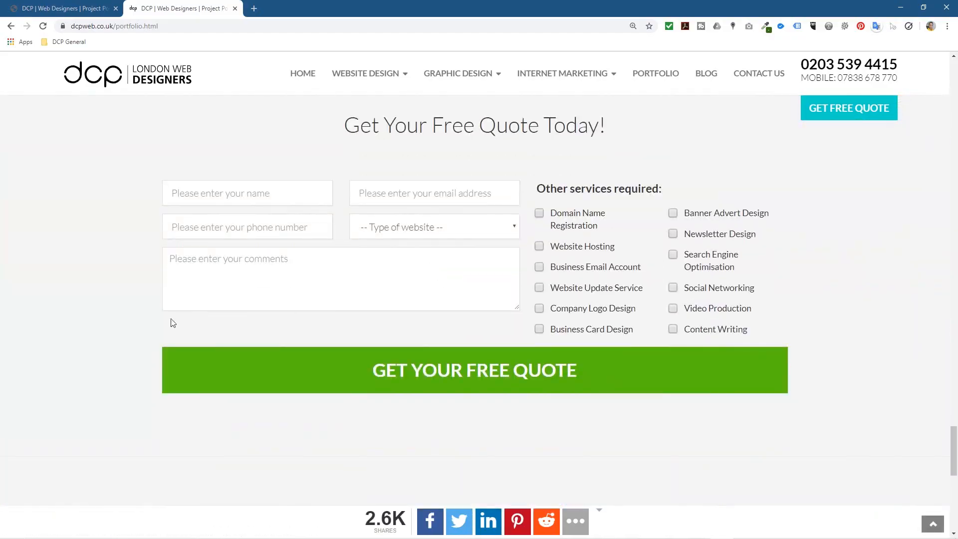
key(Home)
Step: On the new site's portfolio, repeatedly load more tiles while scrolling down the page
click(88, 9)
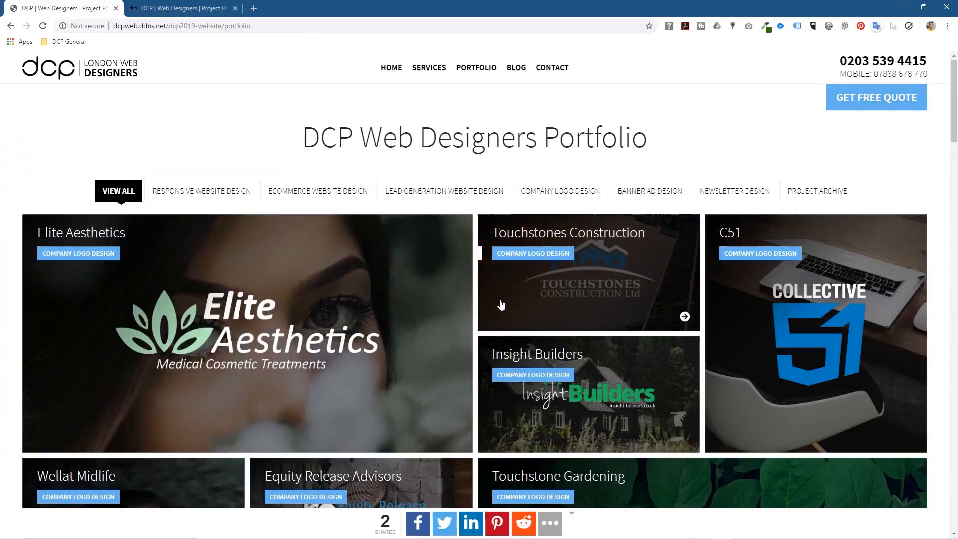
scroll(462, 255, down, 5)
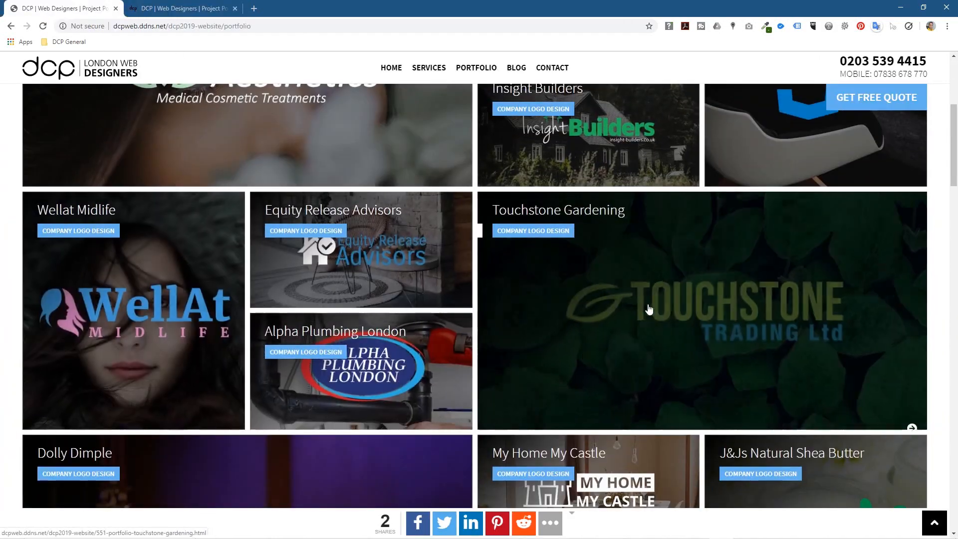
scroll(698, 290, down, 5)
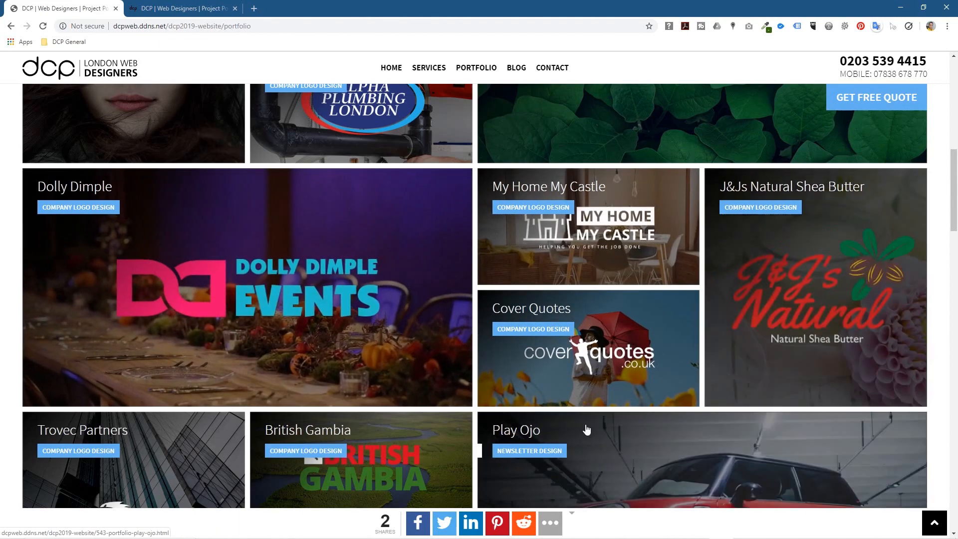
scroll(432, 343, down, 20)
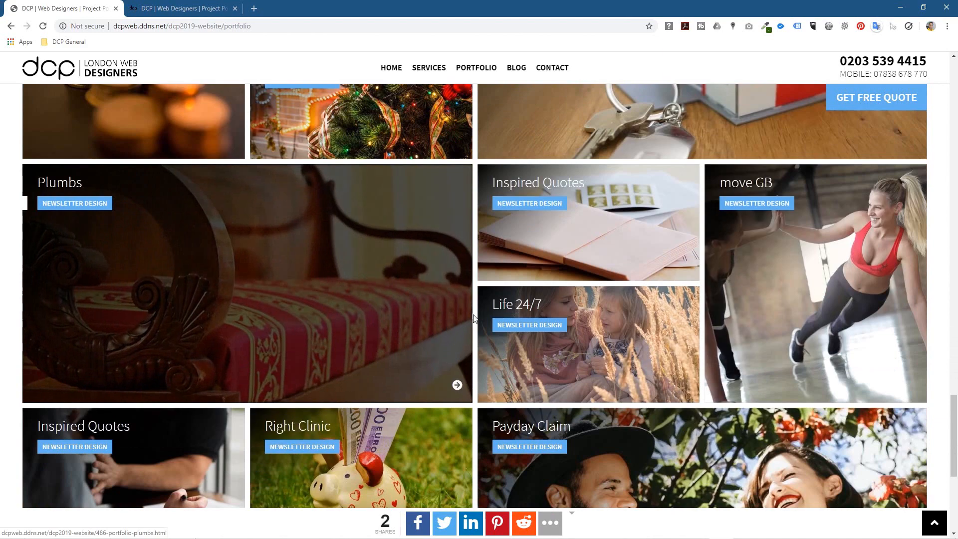
scroll(474, 319, down, 6)
click(474, 364)
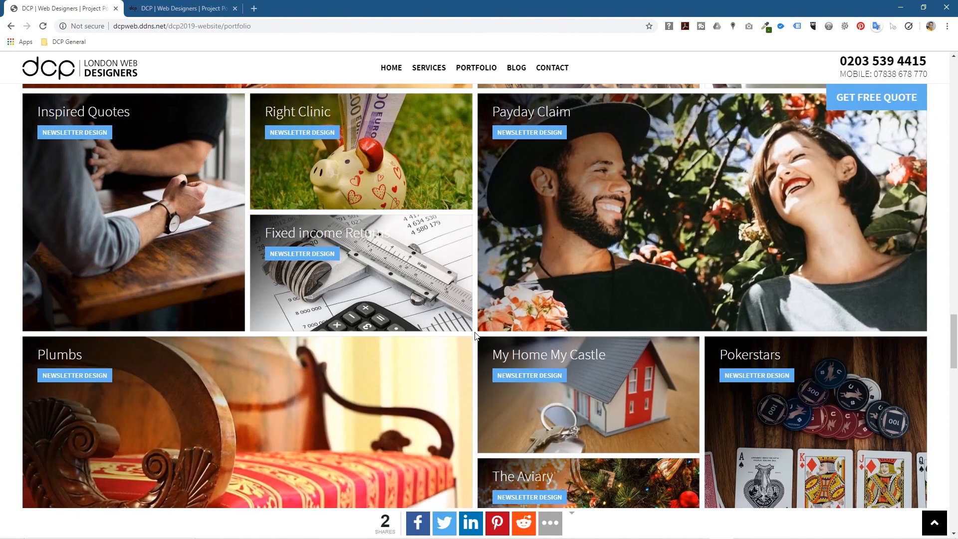
scroll(475, 343, down, 15)
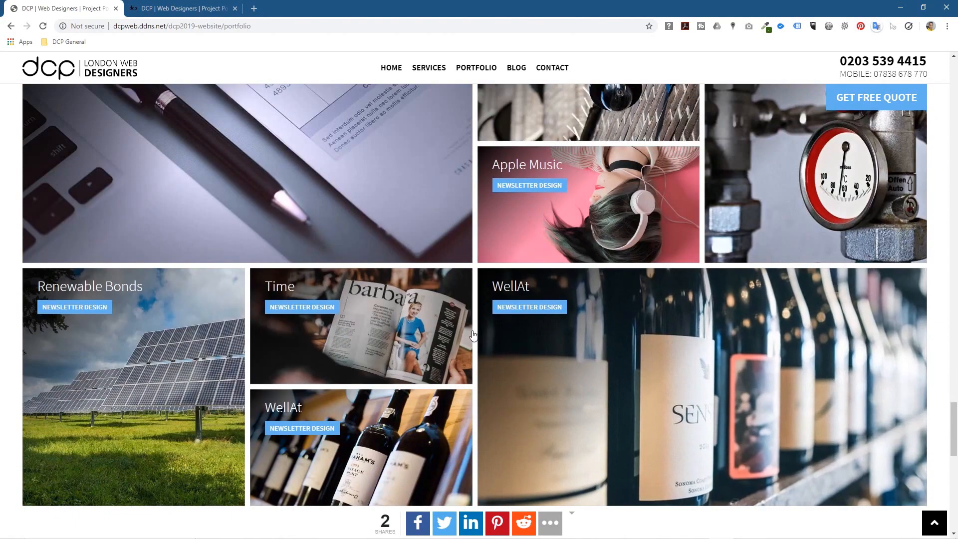
scroll(474, 336, down, 5)
scroll(473, 336, down, 2)
click(475, 364)
scroll(473, 363, down, 5)
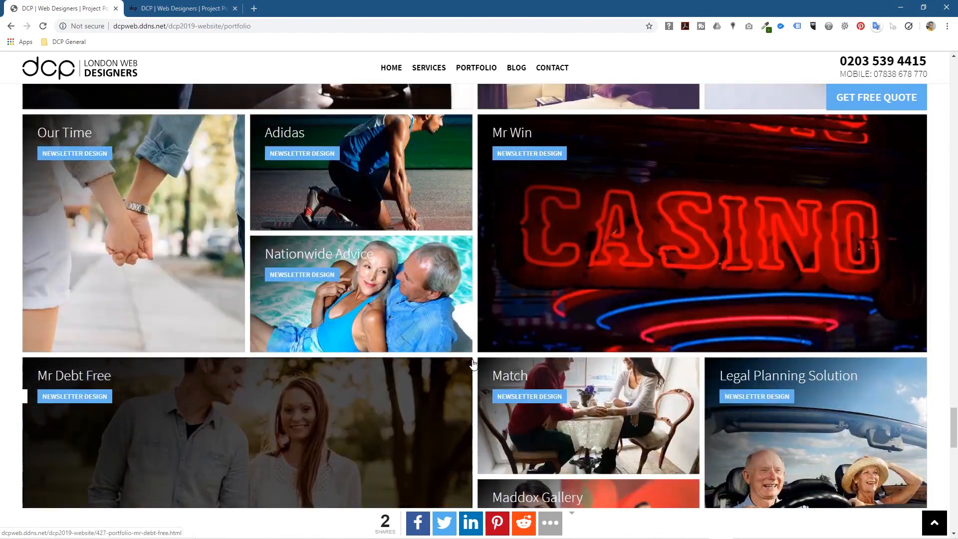
scroll(473, 362, down, 10)
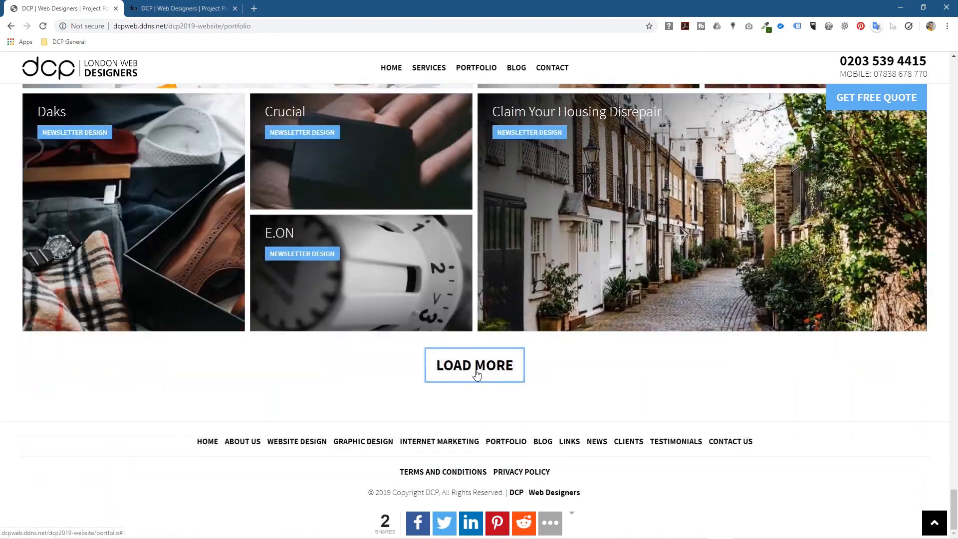
click(475, 368)
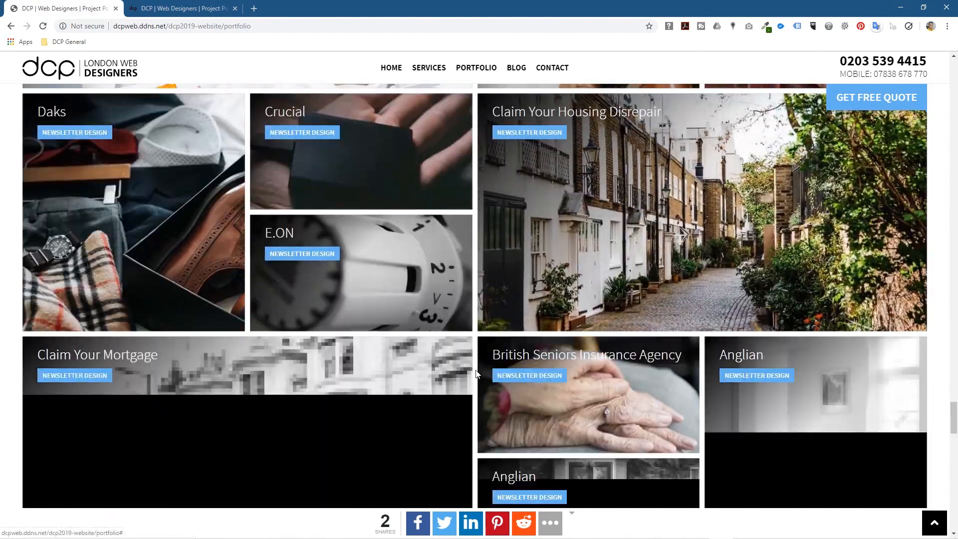
scroll(477, 373, down, 10)
click(475, 369)
scroll(476, 373, down, 10)
click(475, 369)
scroll(476, 373, down, 10)
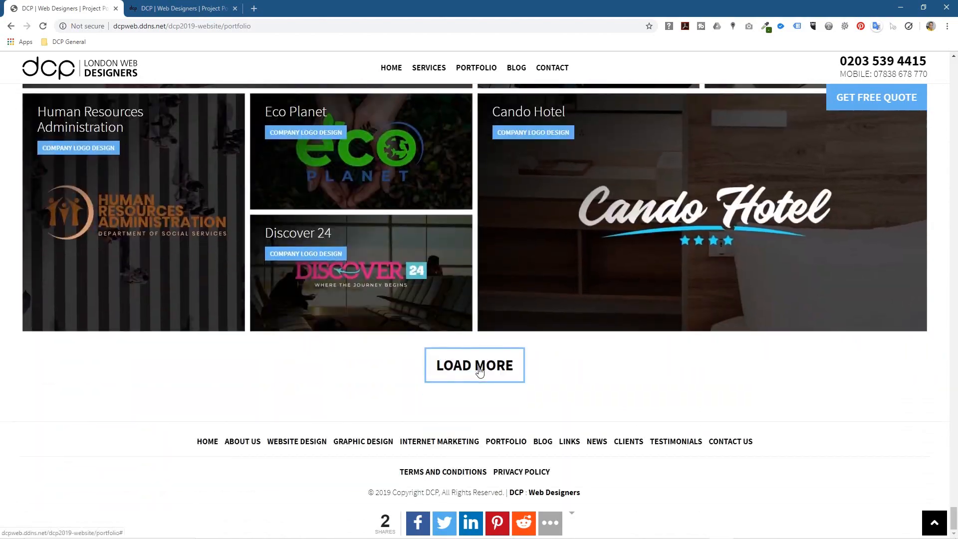
Step: Return to the new site's home page and snap Chrome to the left half beside Word
click(391, 68)
drag(578, 5, 0, 93)
click(765, 307)
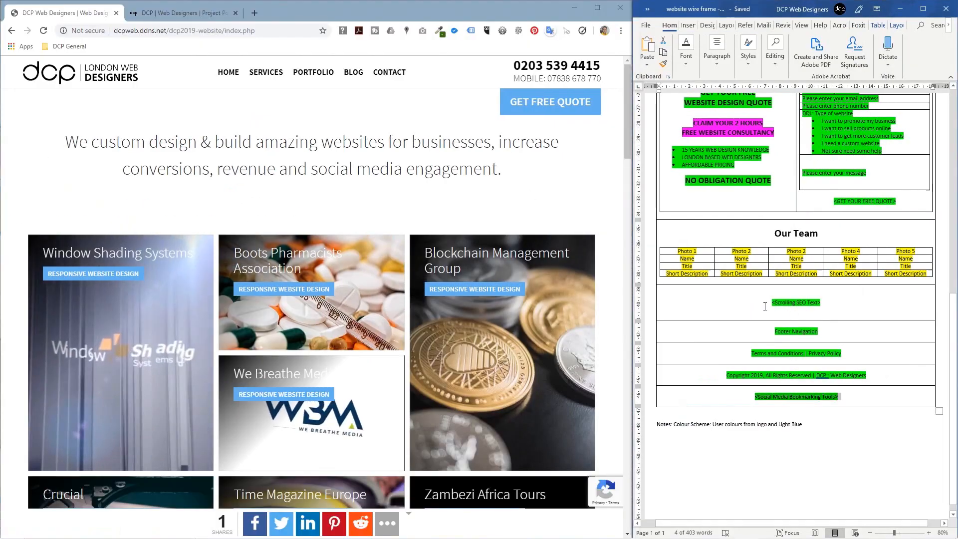
Step: Save the wireframe and widen the Word window over the browser
click(647, 26)
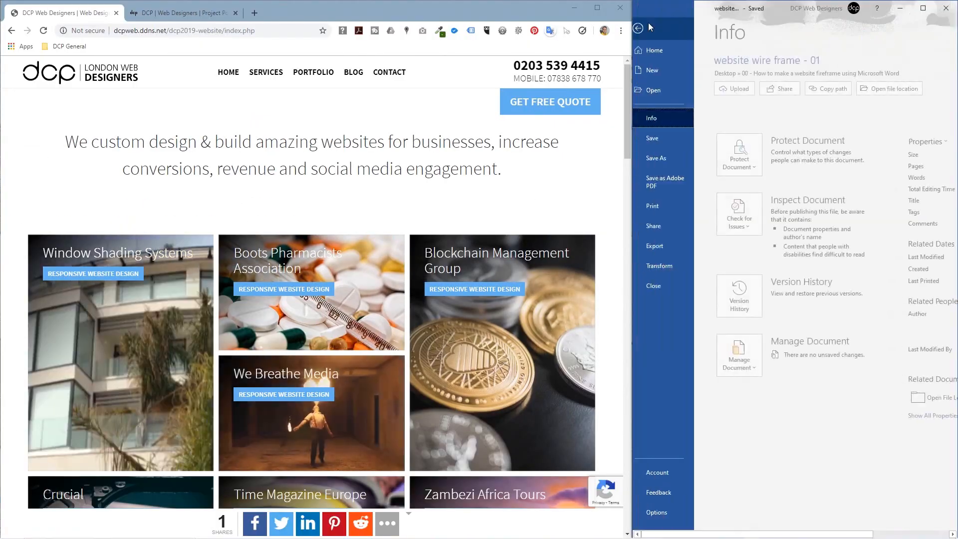
click(663, 139)
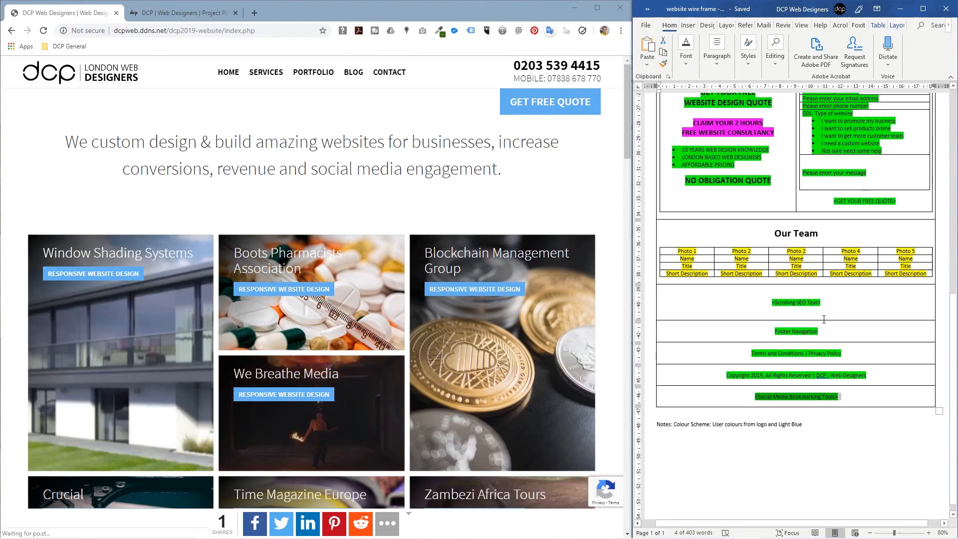
drag(632, 188, 322, 188)
Step: Bring the wireframe to its top and narrow Chrome so the site shows its mobile layout
scroll(531, 274, up, 3)
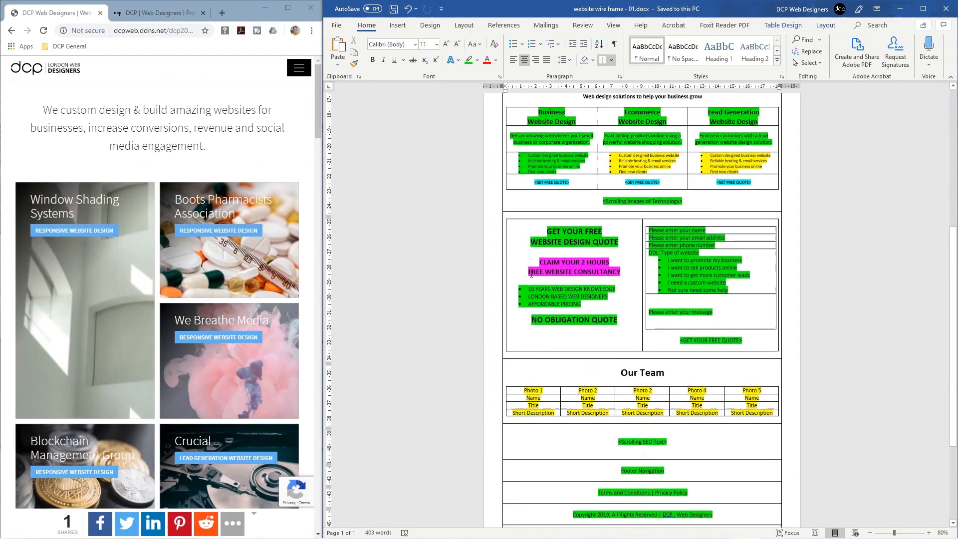
scroll(532, 273, up, 10)
ctrl+scroll(532, 274, up, 7)
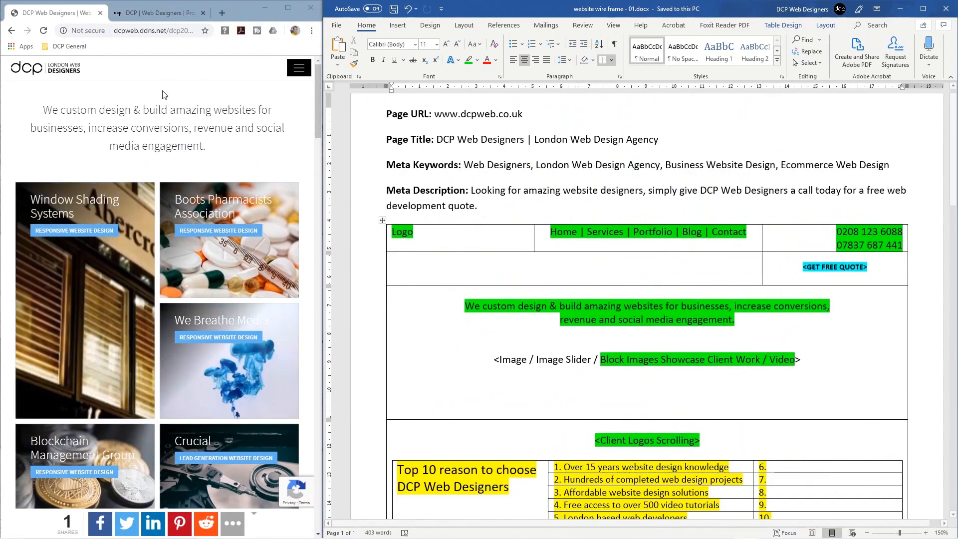
scroll(280, 167, down, 6)
scroll(283, 153, up, 4)
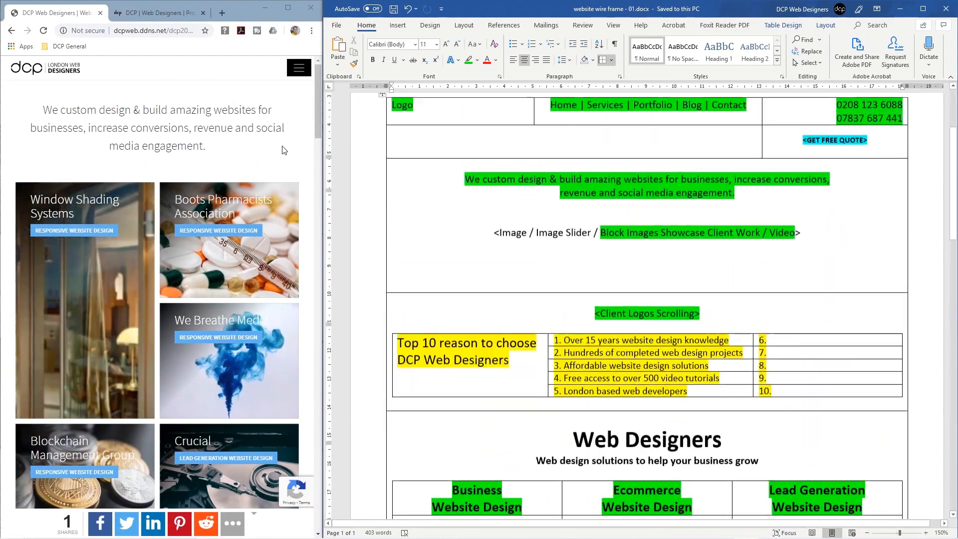
scroll(282, 150, up, 3)
scroll(283, 155, down, 8)
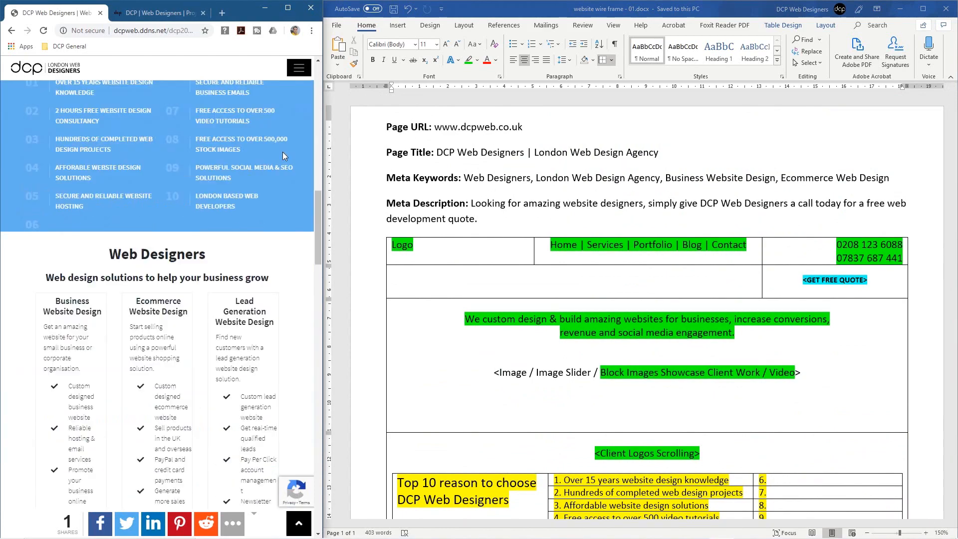
scroll(283, 155, down, 10)
drag(317, 178, 250, 179)
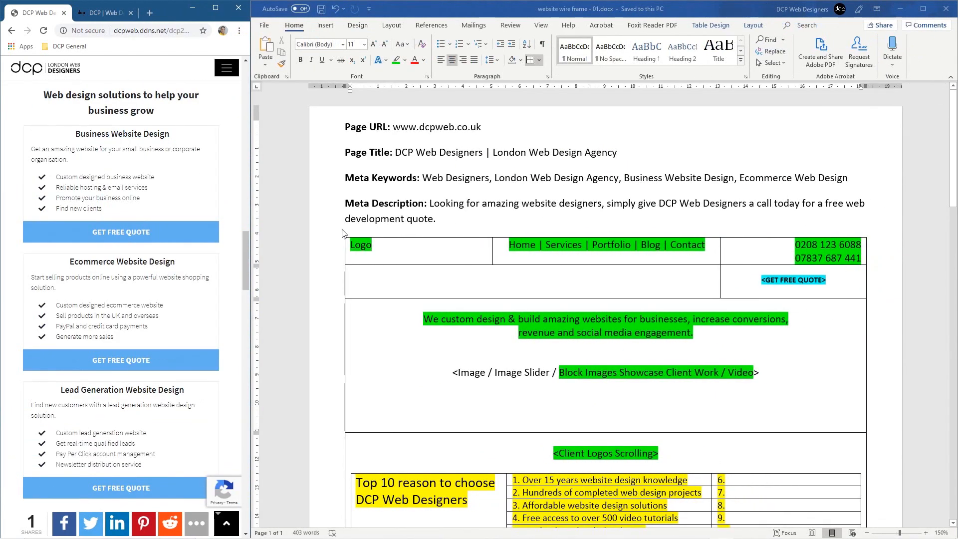
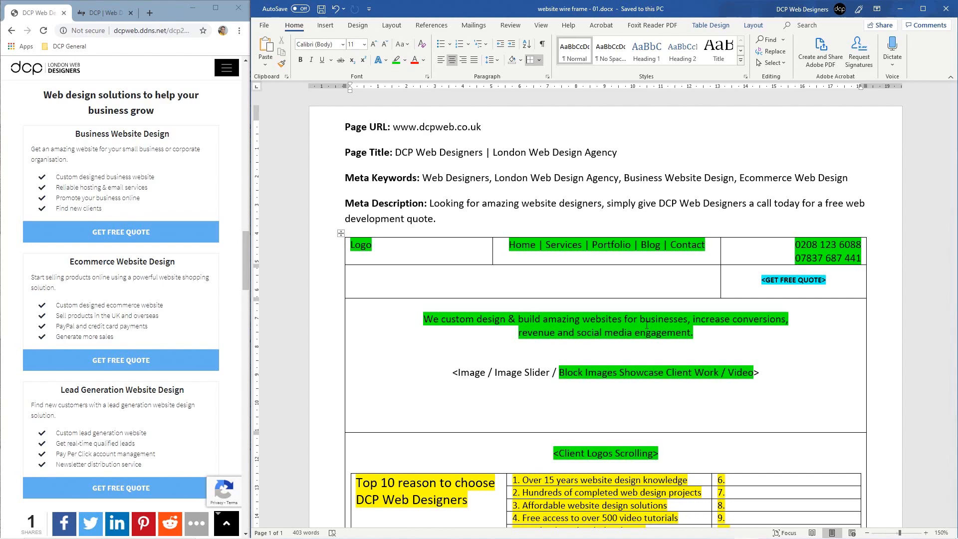
Step: Close the Home page wireframe in Word and bring the project folder onto the desktop
click(946, 8)
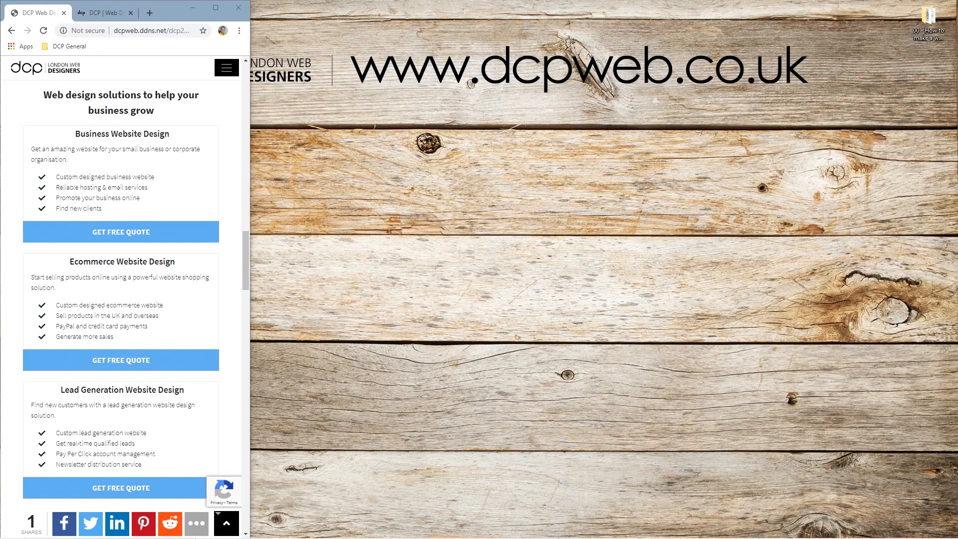
drag(957, 149, 382, 63)
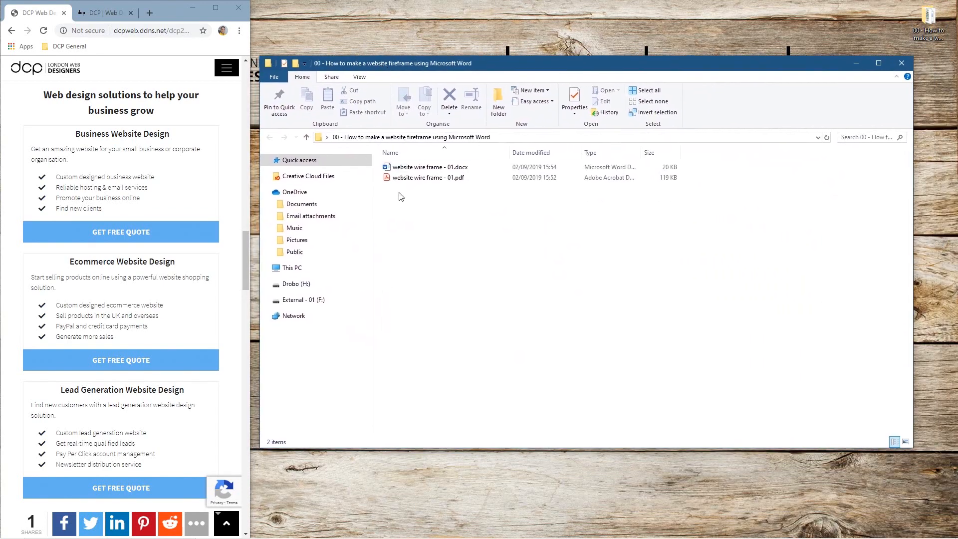
Step: Delete the wireframe PDF and prefix the Word file's name with 'Home page -'
click(413, 179)
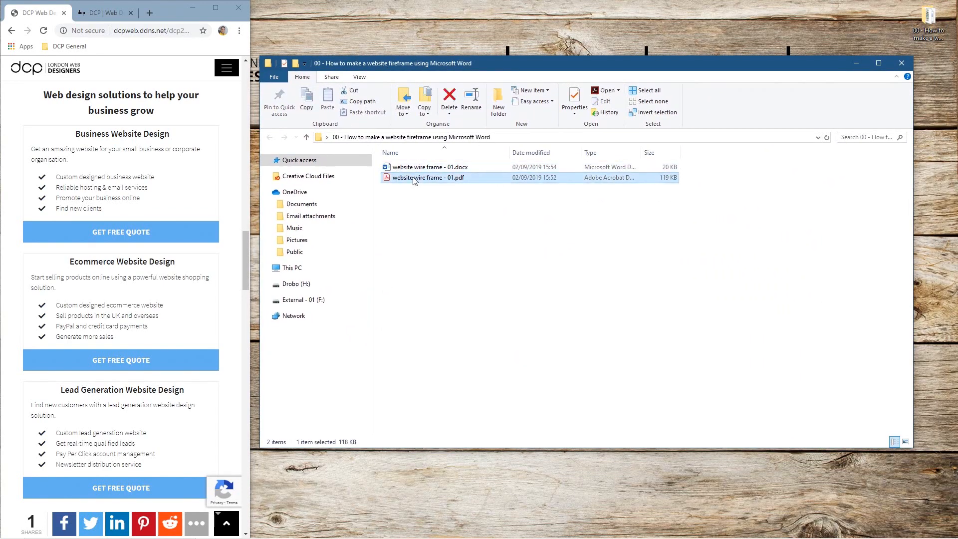
key(Delete)
key(F2)
key(Home)
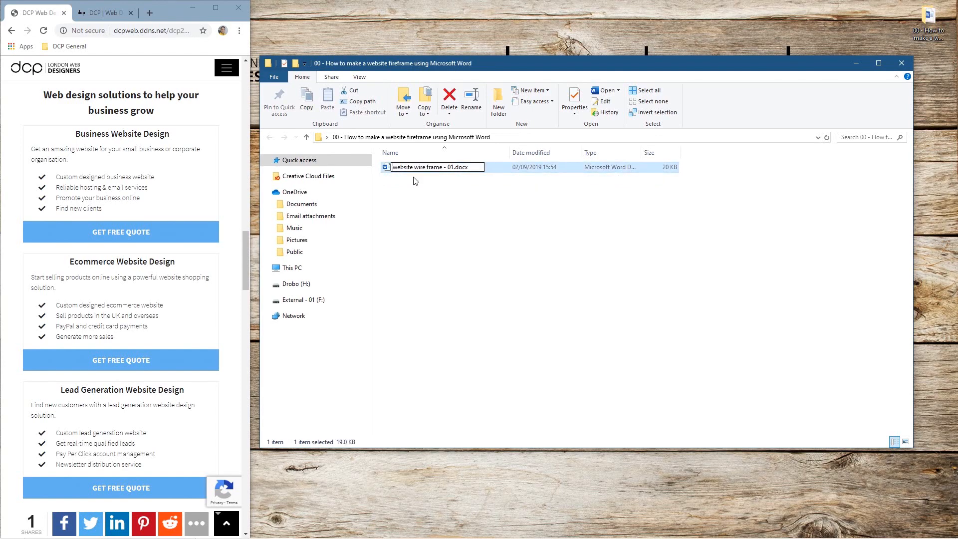
text(Home p)
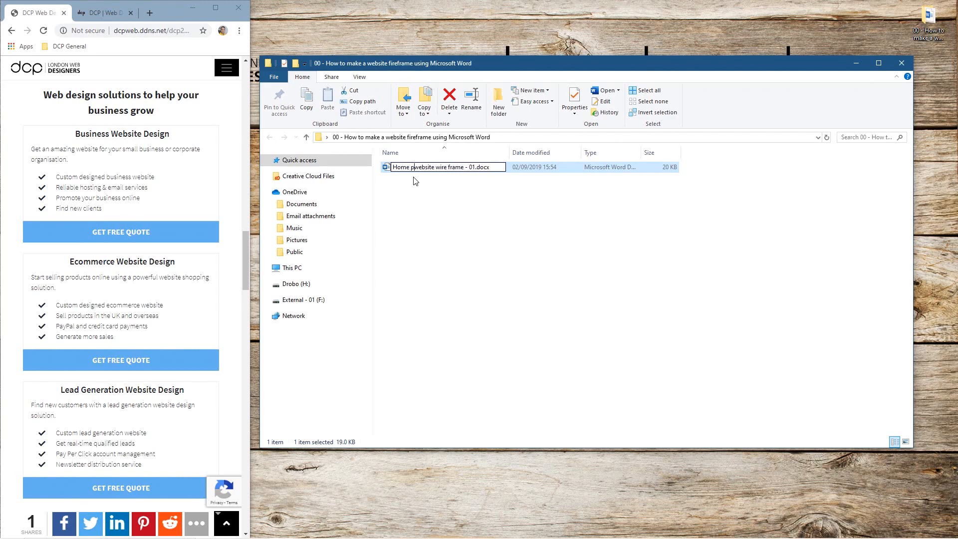
text(age -)
key(Return)
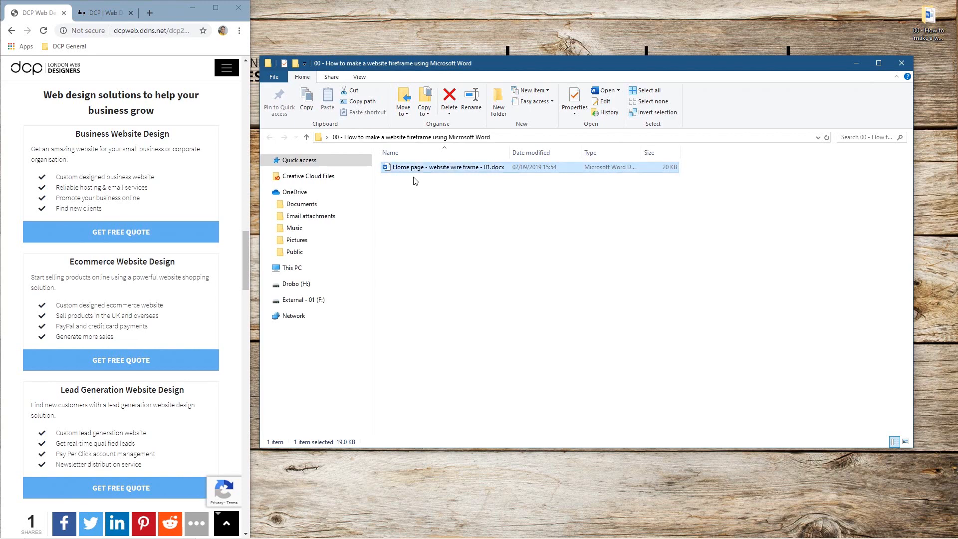
Step: Make a copy of the Home page wireframe file in the same folder
drag(472, 169, 478, 241)
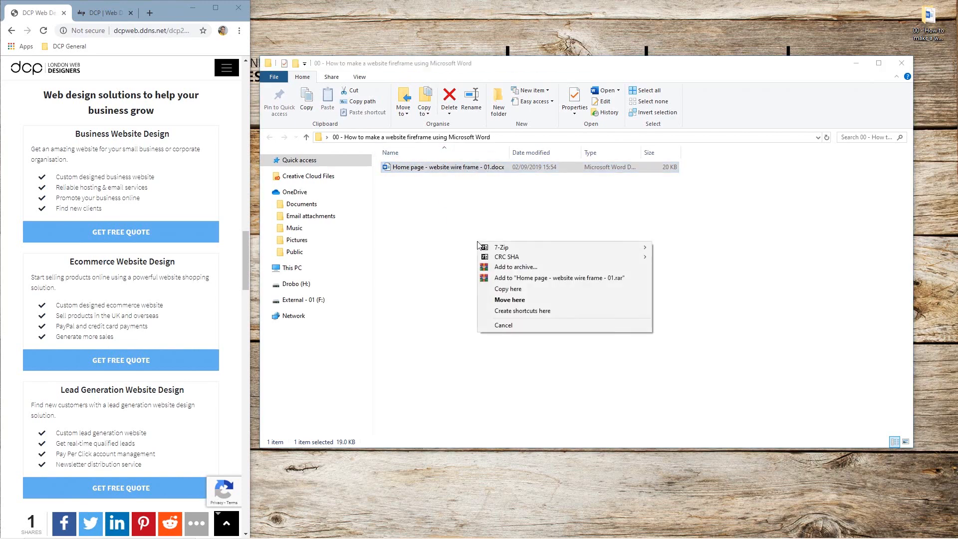
click(463, 188)
drag(449, 169, 449, 216)
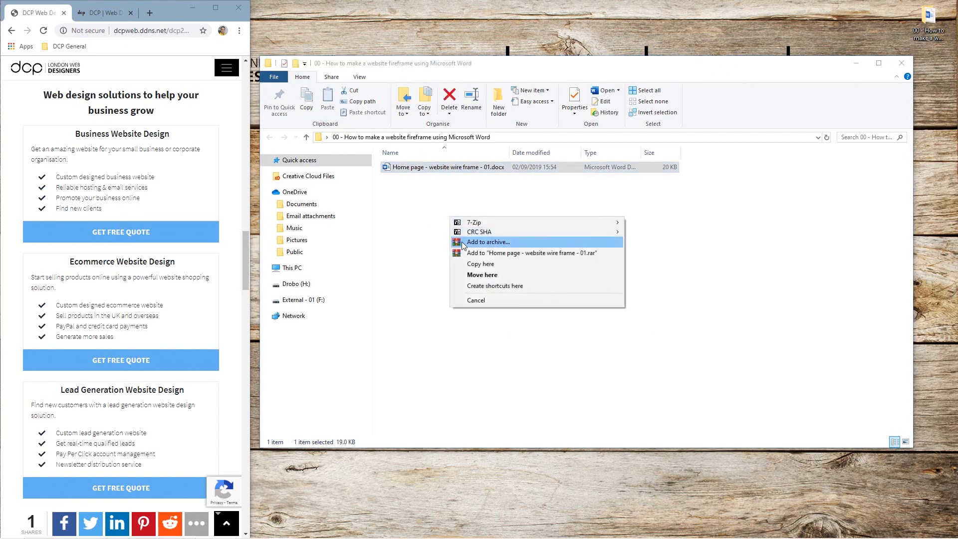
click(476, 267)
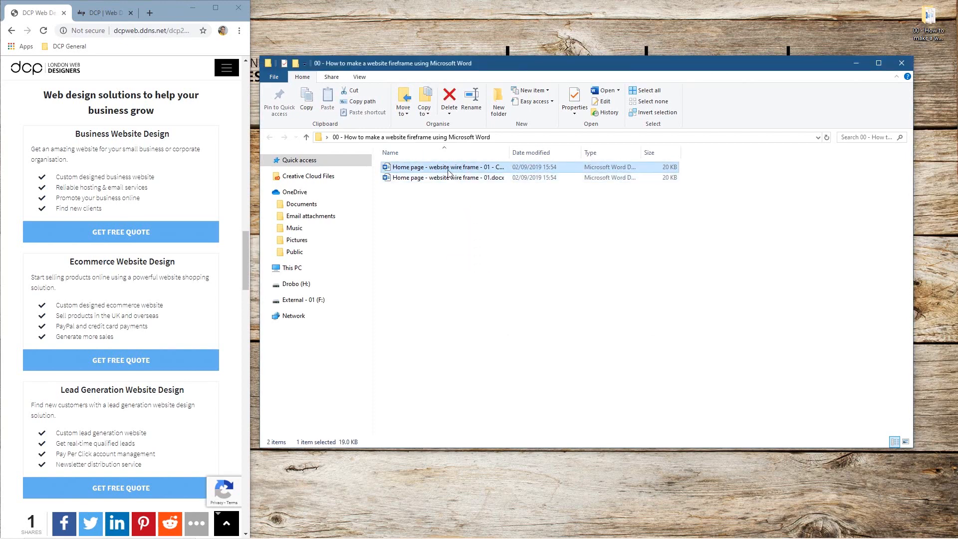
Step: Rename the copy to begin 'Business Website Design page' and open it in Word
key(F2)
key(BackSpace)
key(BackSpace)
key(BackSpace)
key(BackSpace)
key(BackSpace)
key(BackSpace)
key(BackSpace)
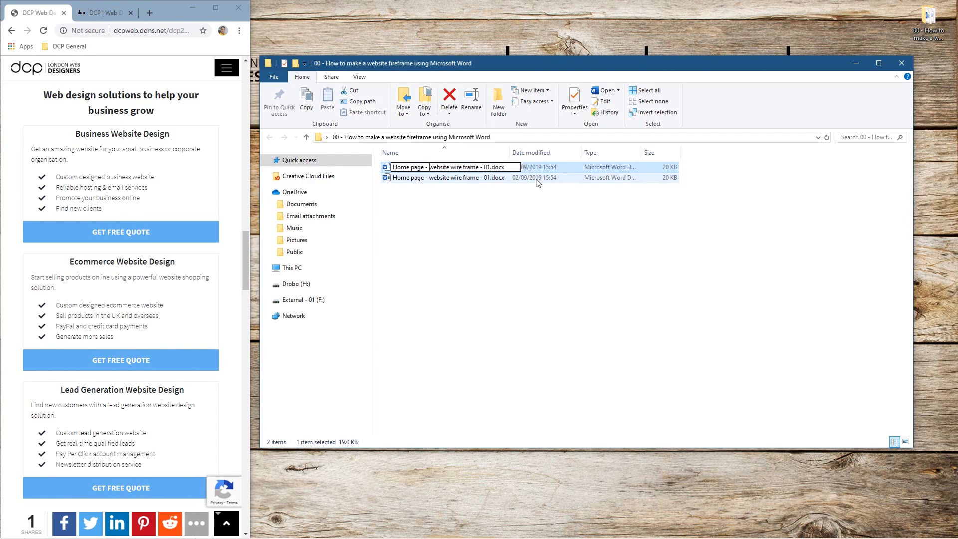
key(ctrl+shift+Left)
text(Business Wbrste)
key(BackSpace)
key(BackSpace)
key(BackSpace)
key(BackSpace)
key(BackSpace)
text(ebsie)
key(BackSpace)
text(te Design)
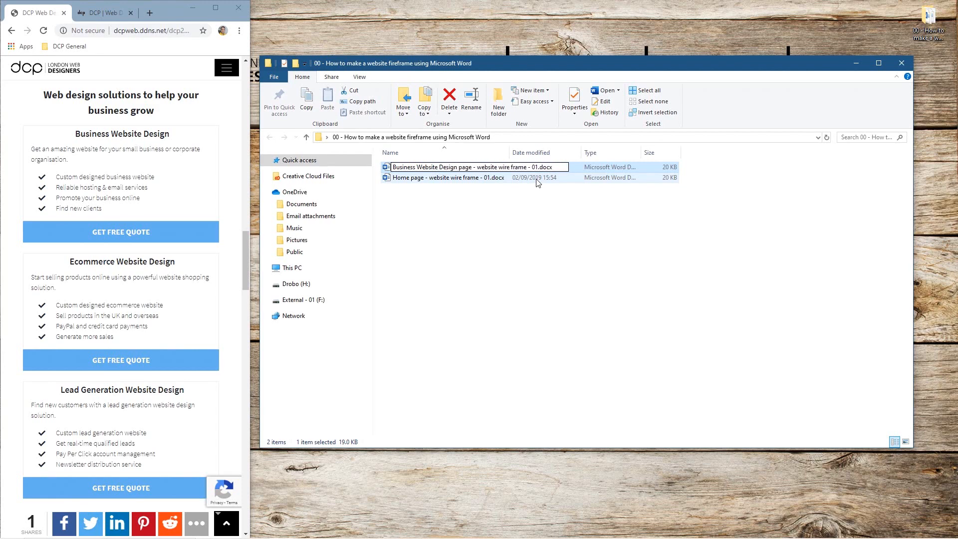
key(Return)
key(Return)
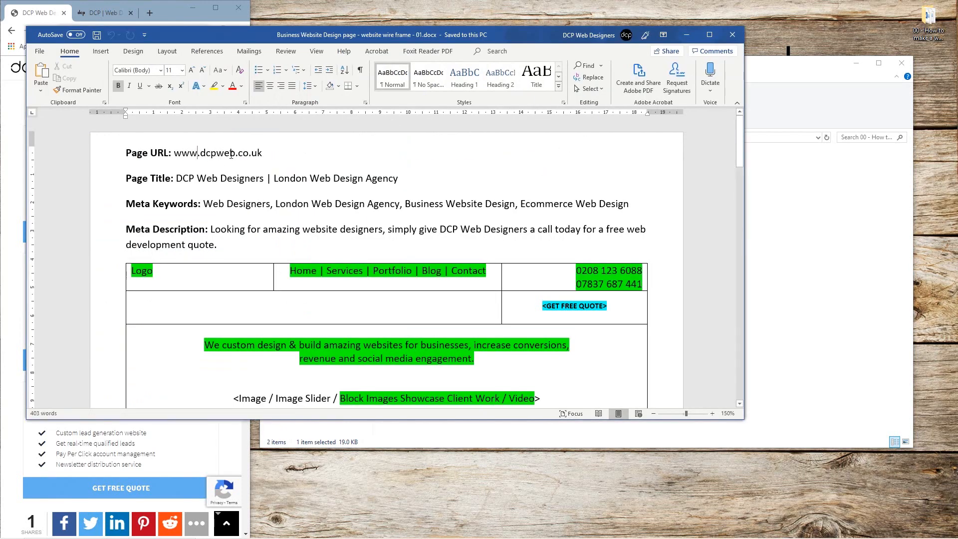
Step: Append /business-website-design to the Page URL and save the document
click(263, 152)
text(/business-website-design)
key(ctrl+s)
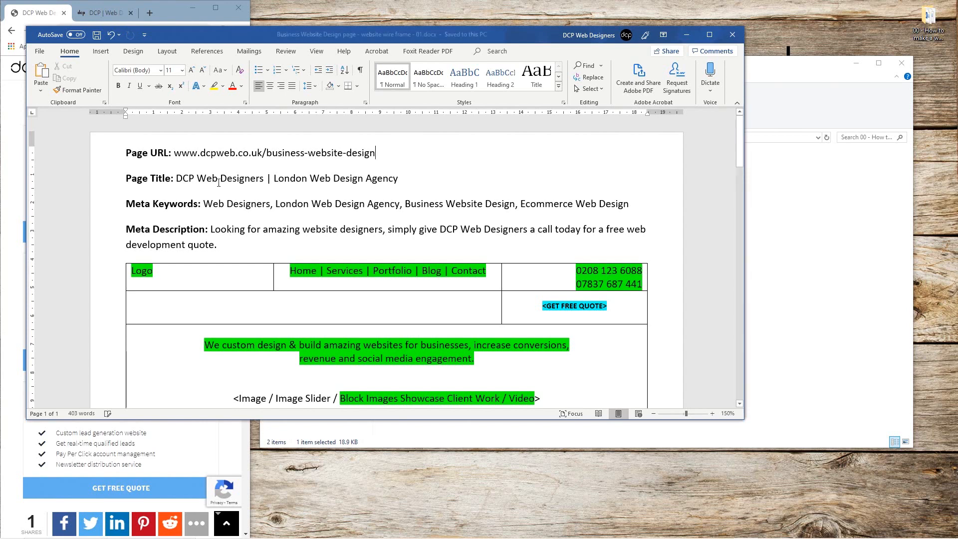
Step: Review the copied wireframe's title, keywords and layout tables
drag(303, 195, 179, 180)
click(300, 229)
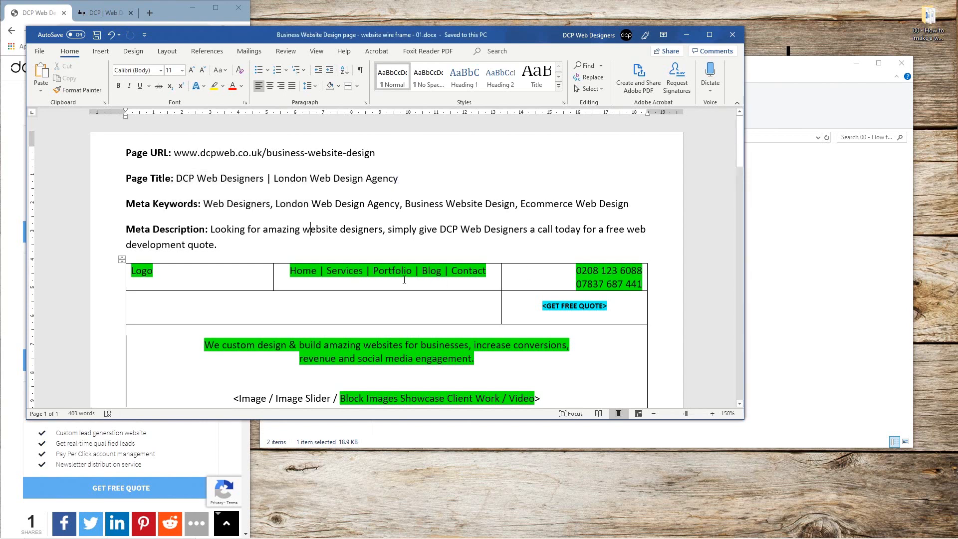
scroll(404, 280, down, 5)
scroll(299, 216, up, 1)
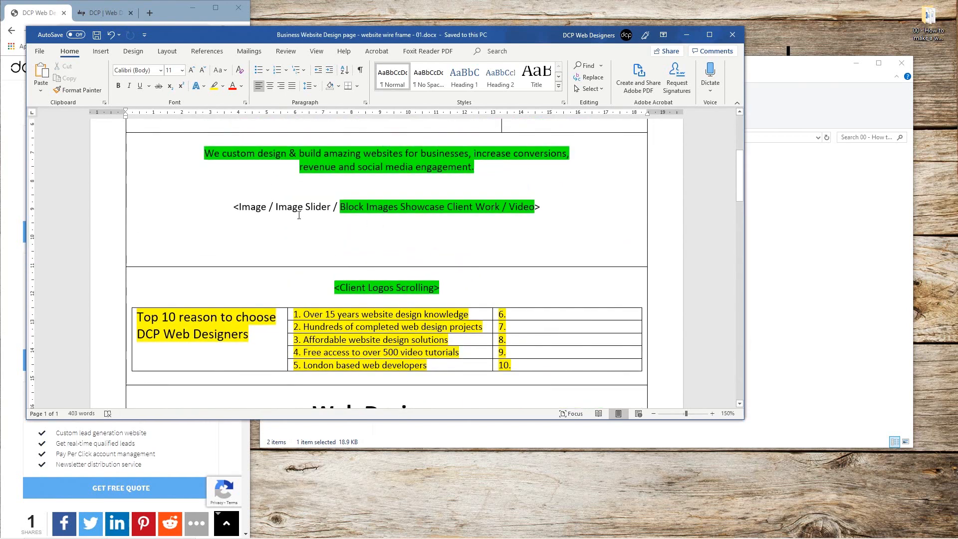
click(390, 219)
scroll(419, 201, down, 6)
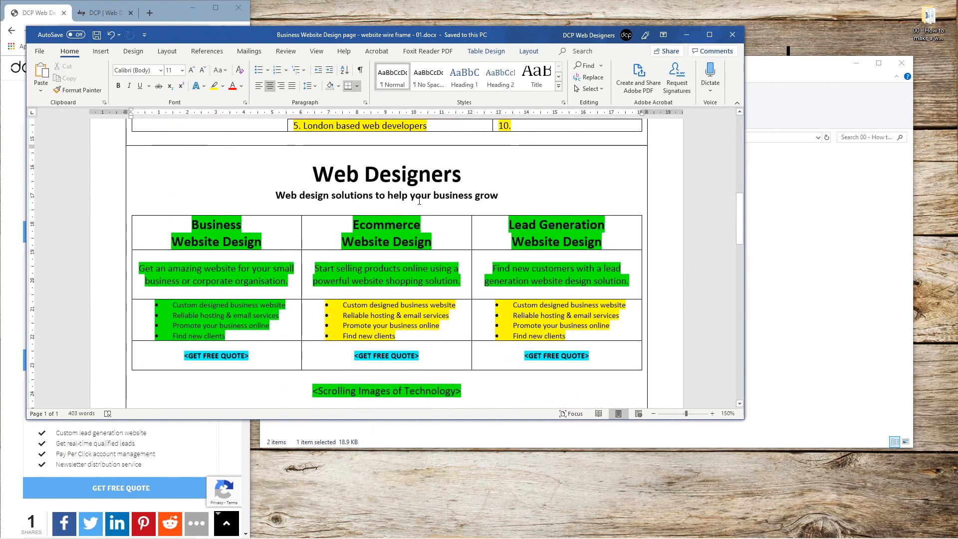
scroll(419, 201, up, 4)
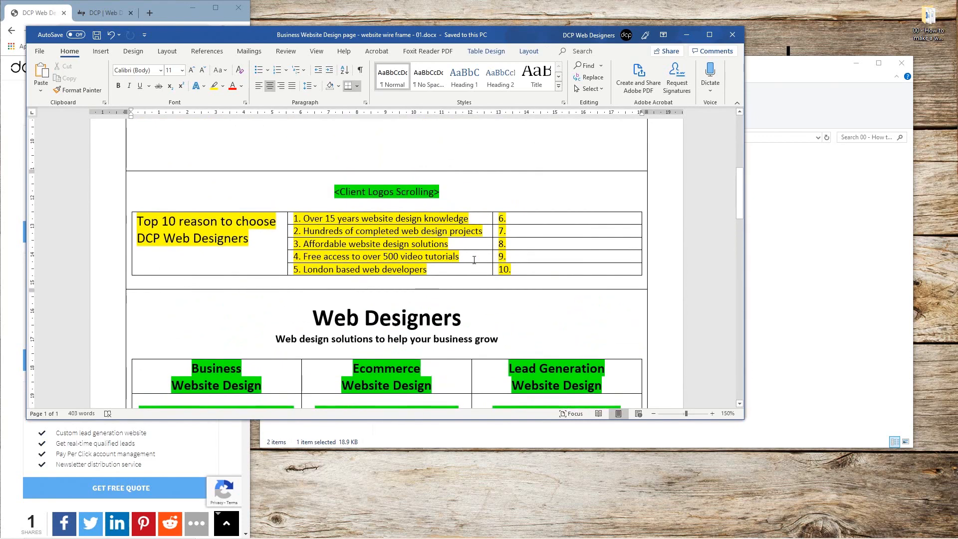
scroll(474, 259, down, 6)
drag(142, 172, 455, 268)
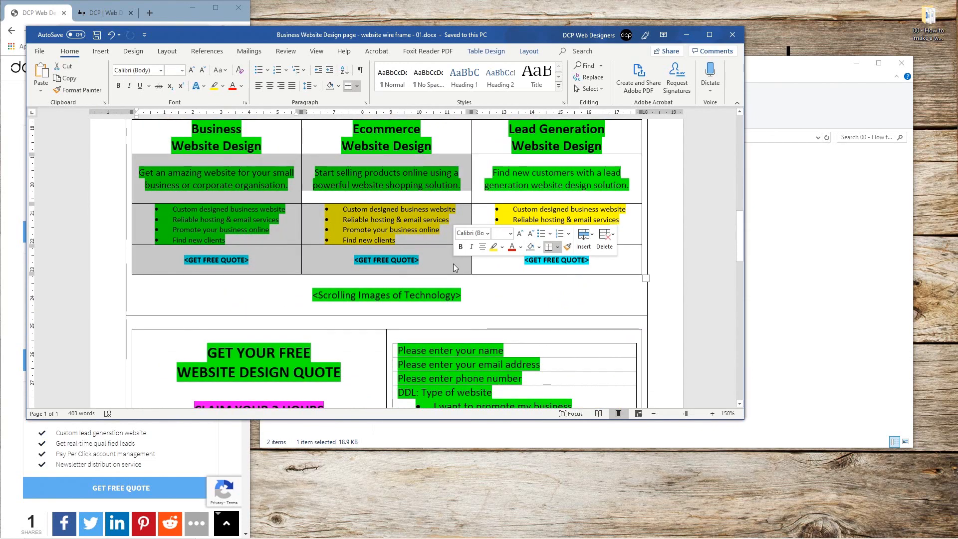
click(455, 267)
scroll(391, 316, down, 9)
scroll(391, 316, up, 3)
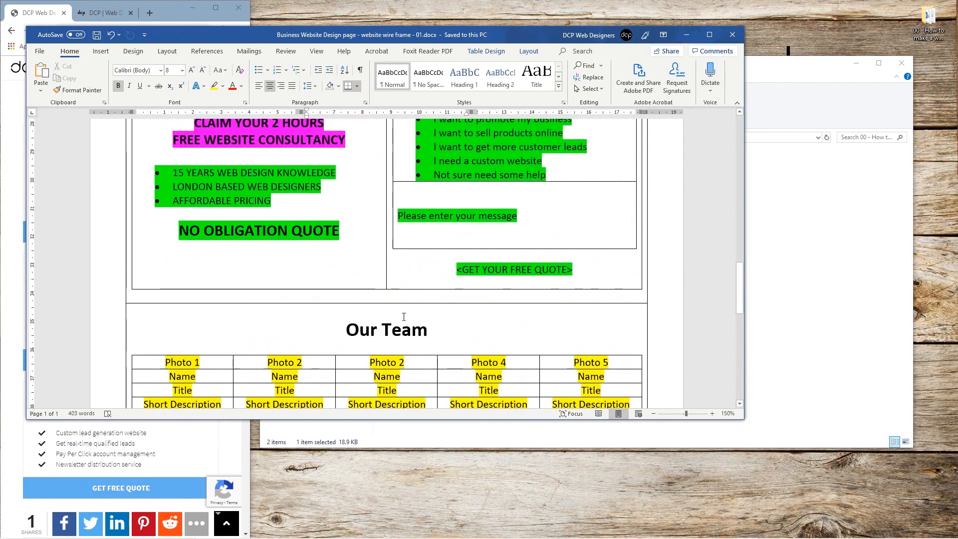
scroll(391, 316, down, 4)
drag(344, 185, 482, 276)
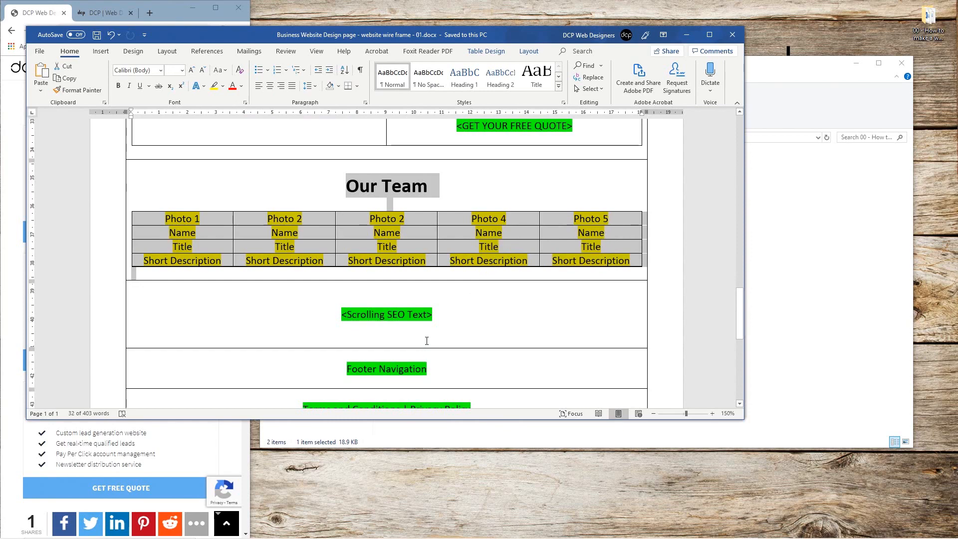
scroll(427, 340, down, 9)
scroll(428, 340, up, 4)
scroll(429, 340, up, 20)
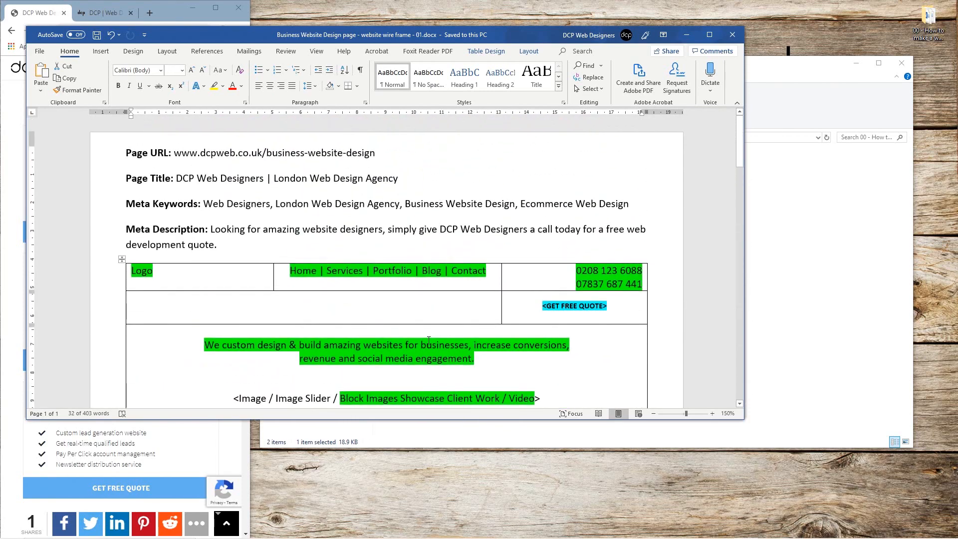
Step: Close the Business Website Design wireframe, widen the folder's Name column, and maximise Chrome
click(732, 35)
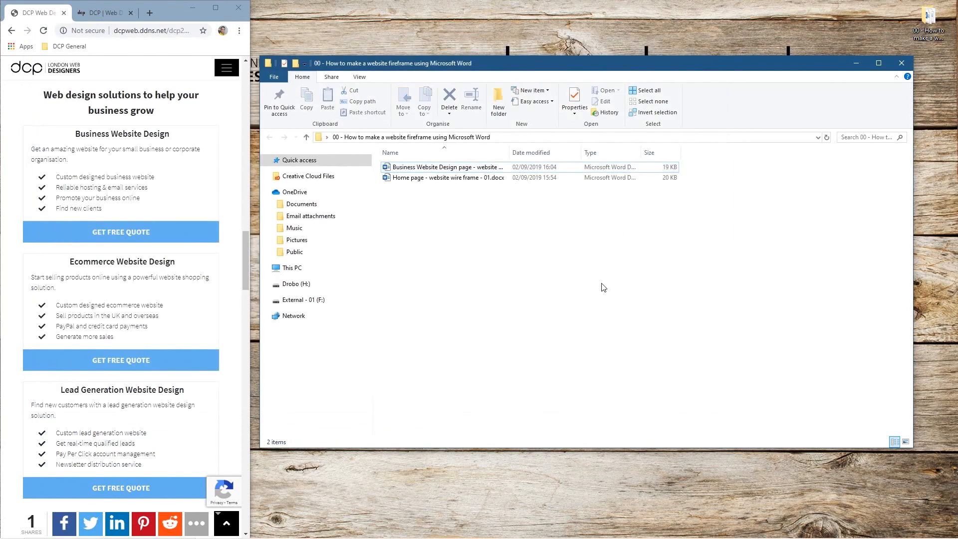
double_click(510, 152)
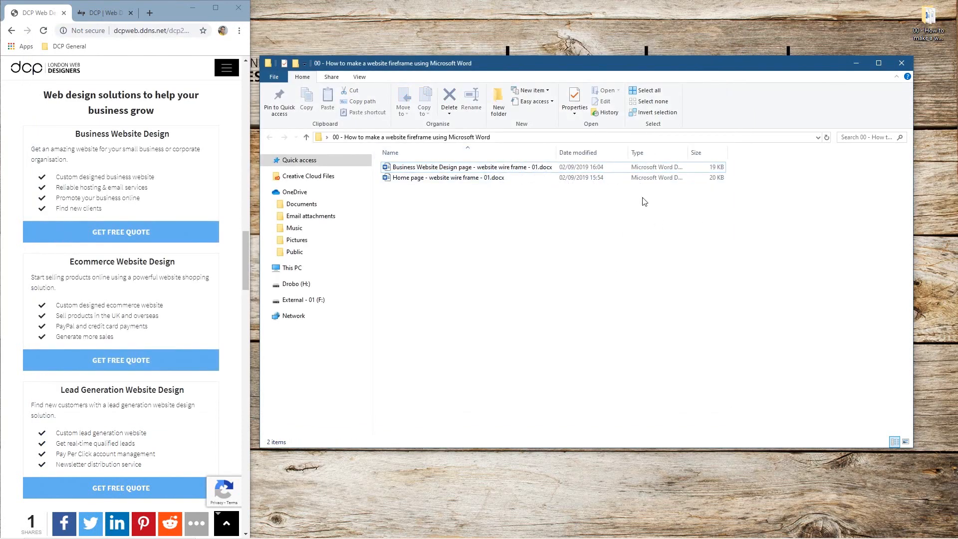
click(216, 7)
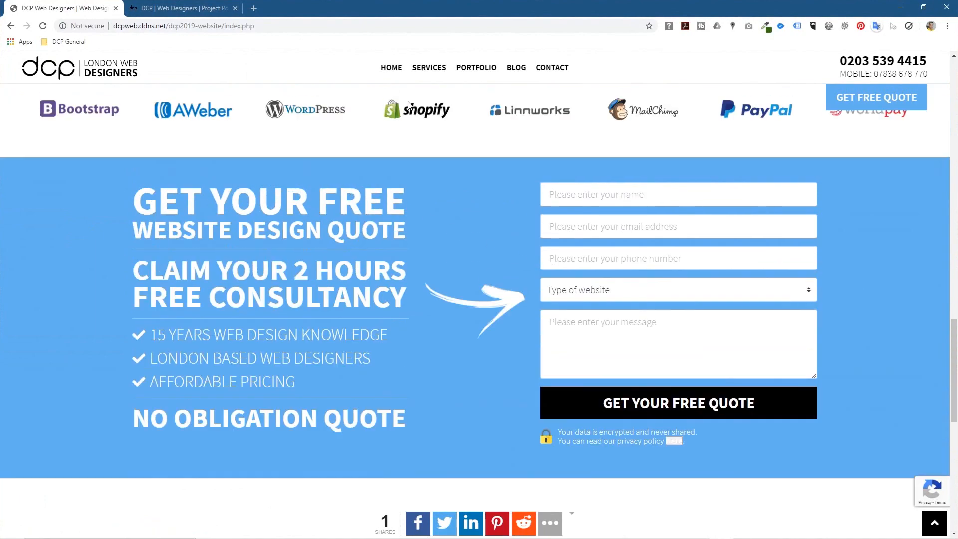
Step: Navigate through Home and Services to the site's Website Design service page
scroll(408, 105, up, 5)
click(429, 68)
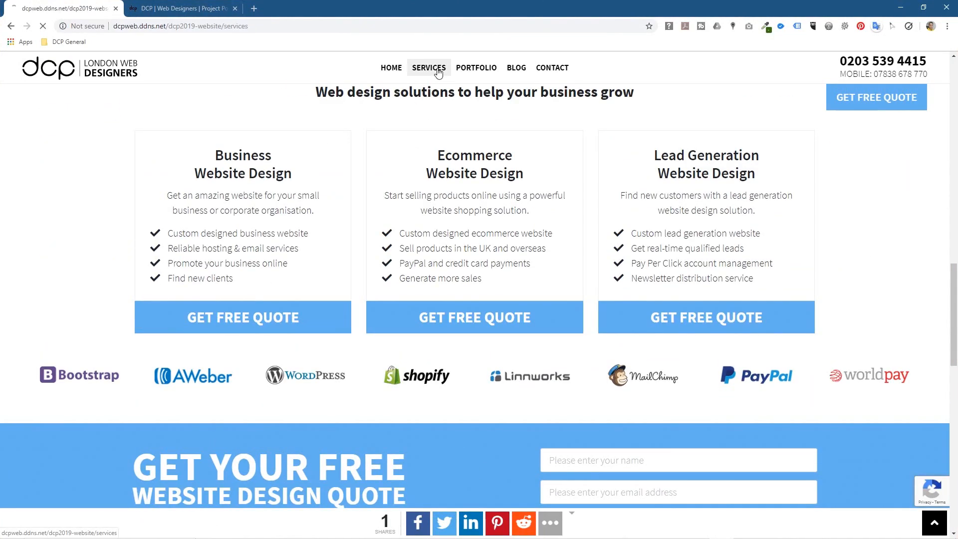
click(667, 241)
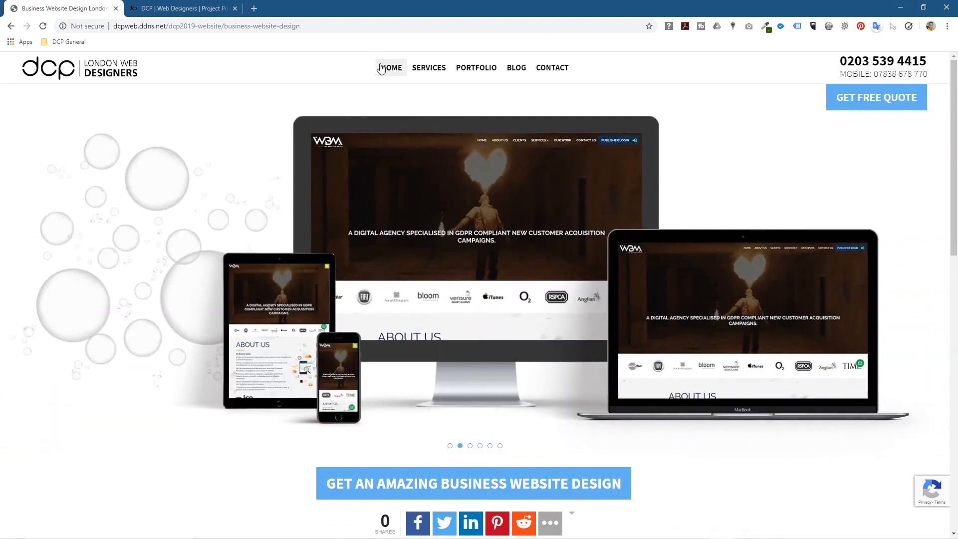
click(381, 69)
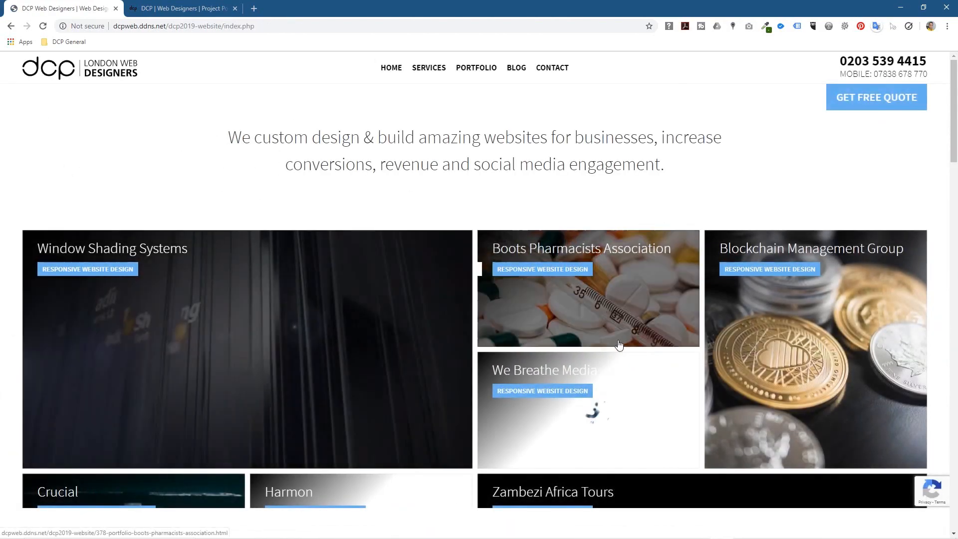
click(428, 67)
click(560, 232)
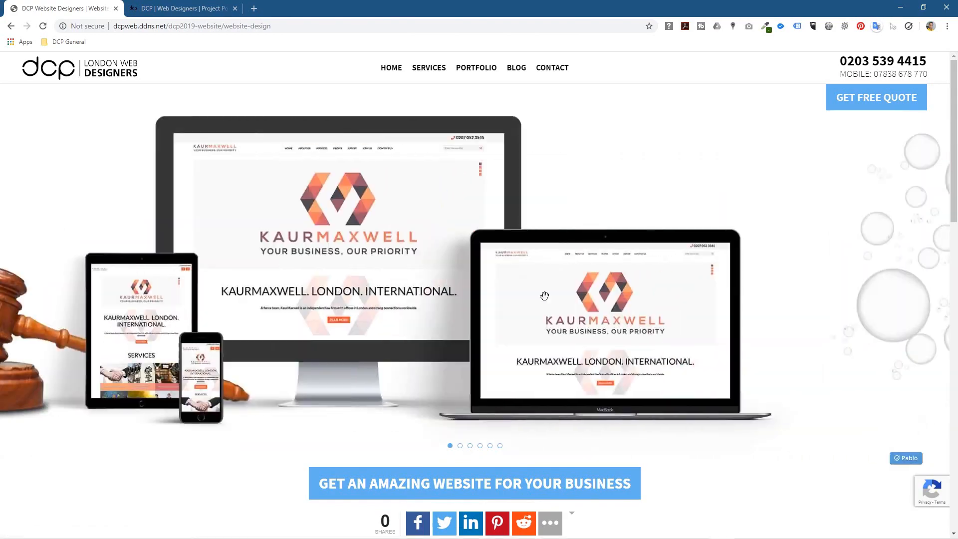
Step: Swipe the showcase carousel through its slides to the Simplicity slide
drag(544, 295, 491, 289)
drag(677, 299, 419, 273)
drag(729, 305, 524, 272)
drag(683, 285, 557, 268)
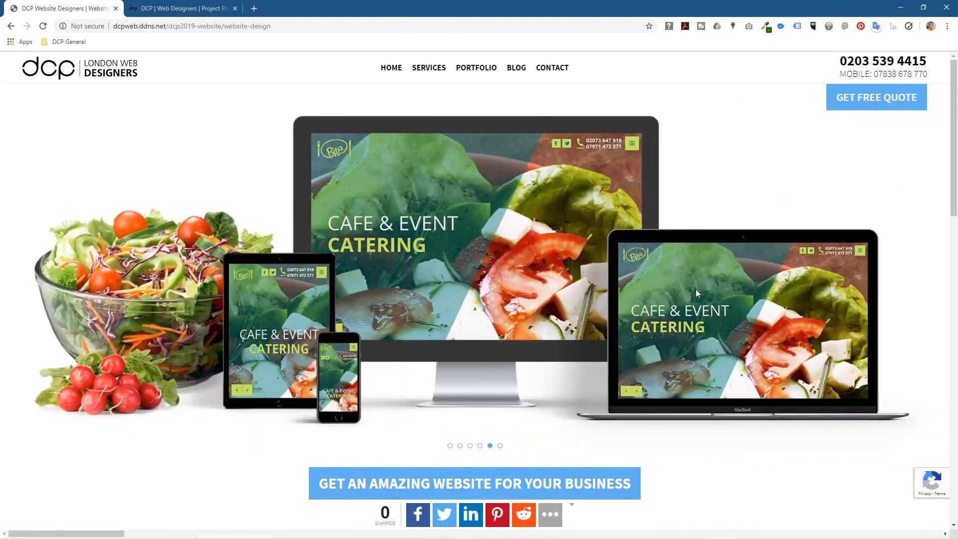
drag(687, 288, 543, 287)
drag(687, 306, 439, 279)
drag(668, 291, 479, 269)
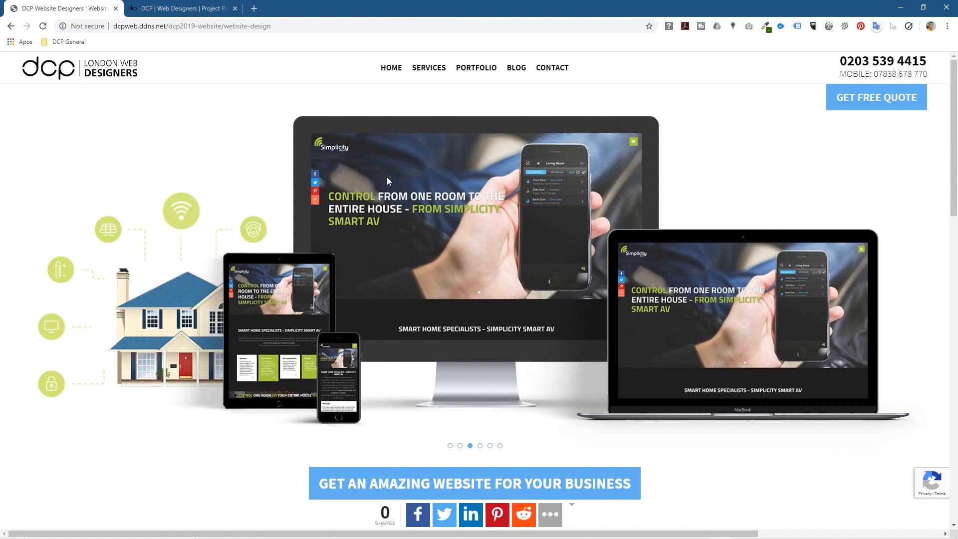
Step: Scroll down to review the text of the three service cards
scroll(373, 278, down, 4)
scroll(488, 293, down, 4)
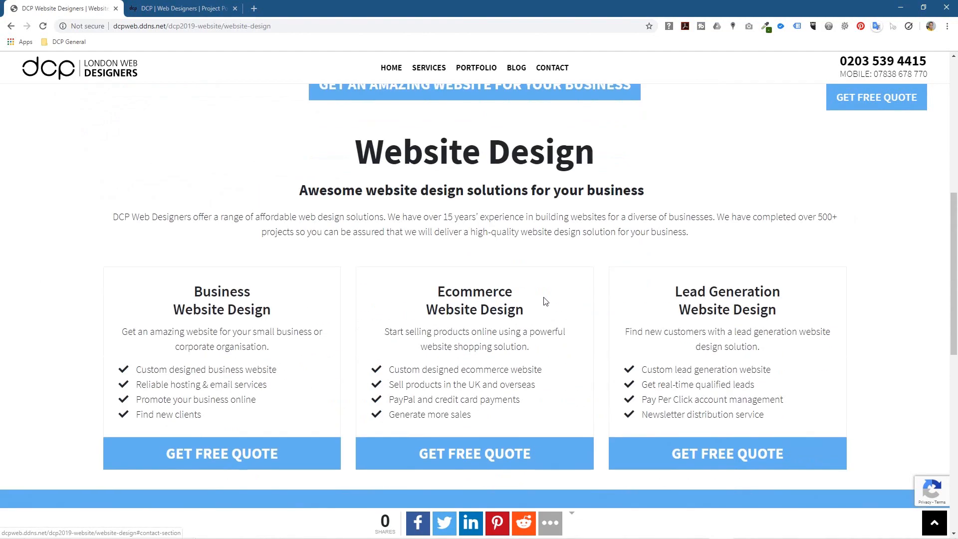
drag(225, 285, 723, 421)
click(724, 427)
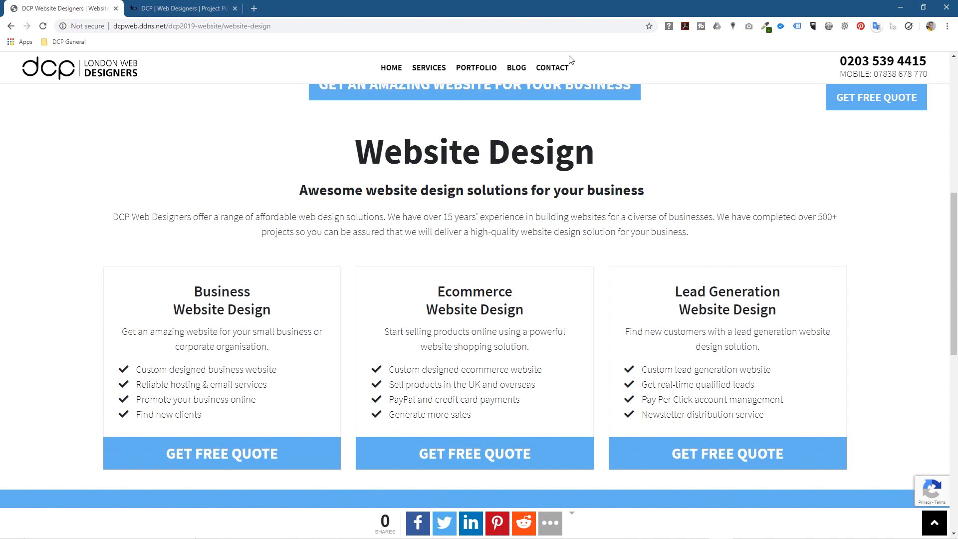
Step: Jump to the free quote form and review the Website Design intro and service cards
click(441, 102)
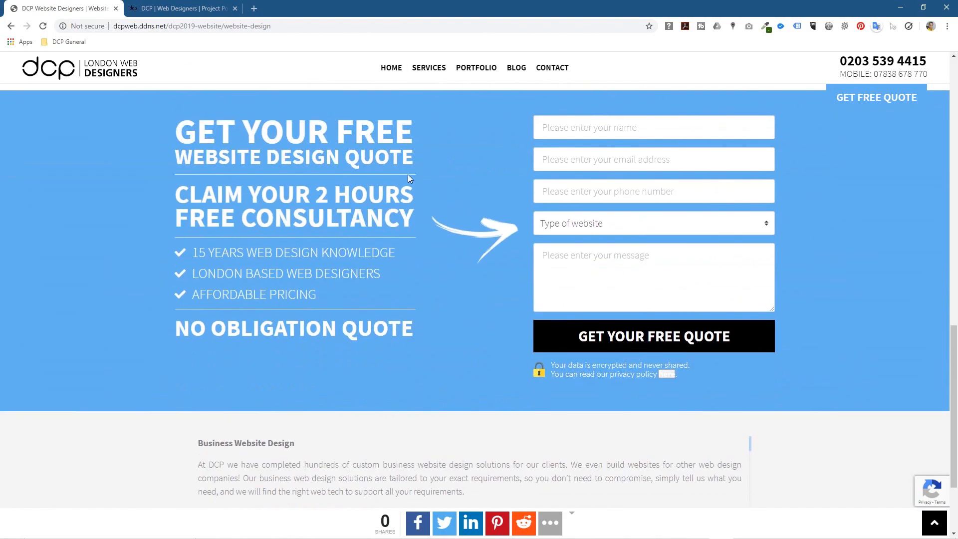
scroll(408, 178, up, 10)
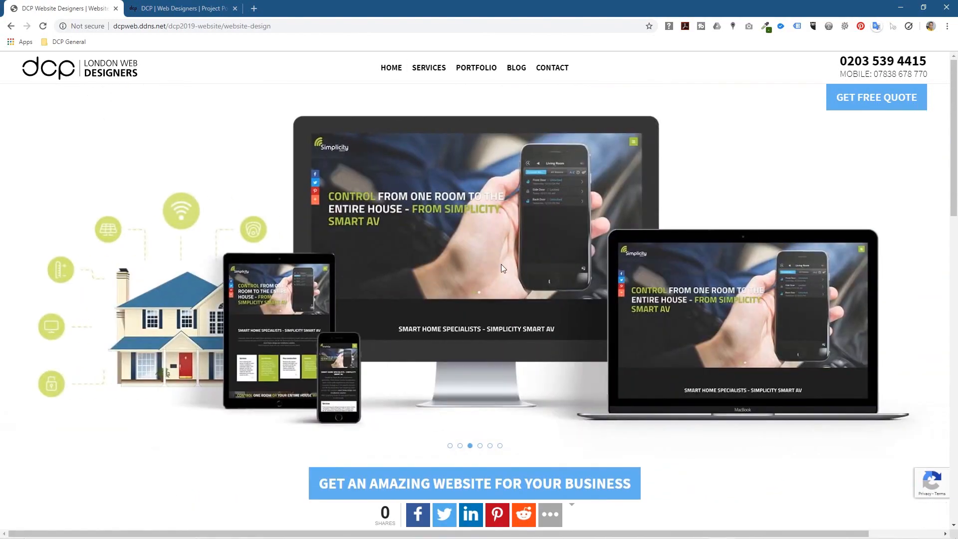
scroll(528, 327, down, 5)
drag(346, 214, 603, 279)
click(430, 278)
drag(347, 282, 454, 327)
drag(243, 398, 627, 435)
click(627, 435)
Step: Scroll to the footer and review its menu, links and copyright line
scroll(517, 385, down, 8)
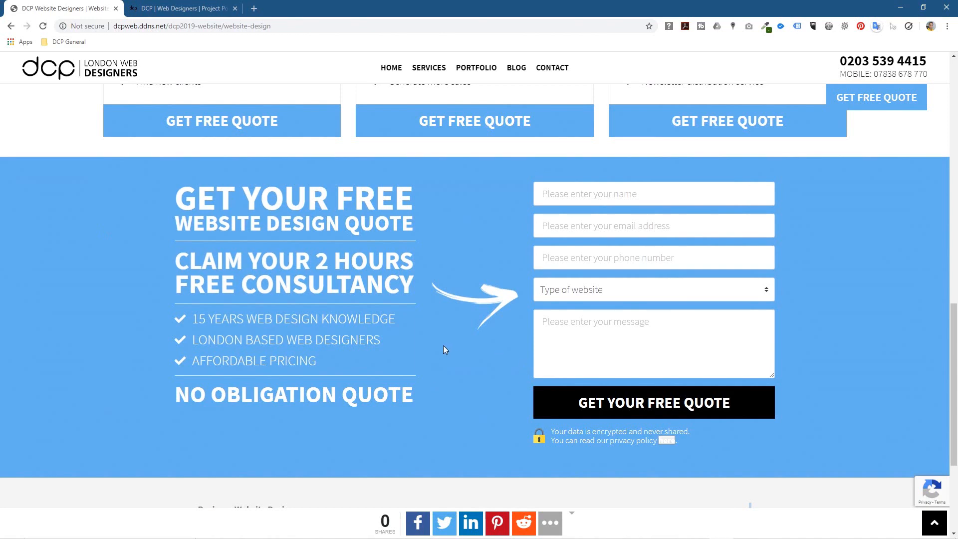
scroll(443, 349, down, 4)
scroll(537, 389, down, 3)
scroll(539, 389, up, 3)
drag(690, 511, 187, 430)
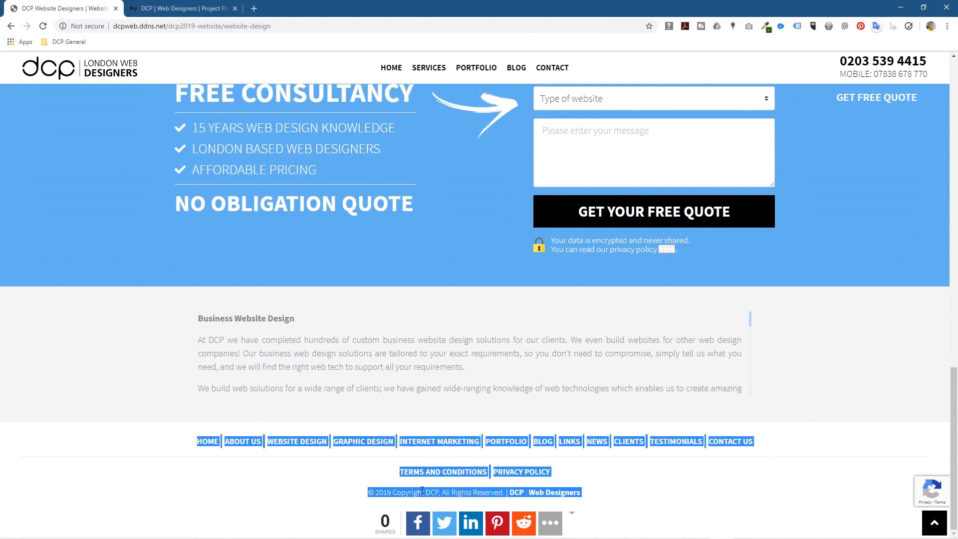
click(177, 455)
scroll(186, 454, up, 15)
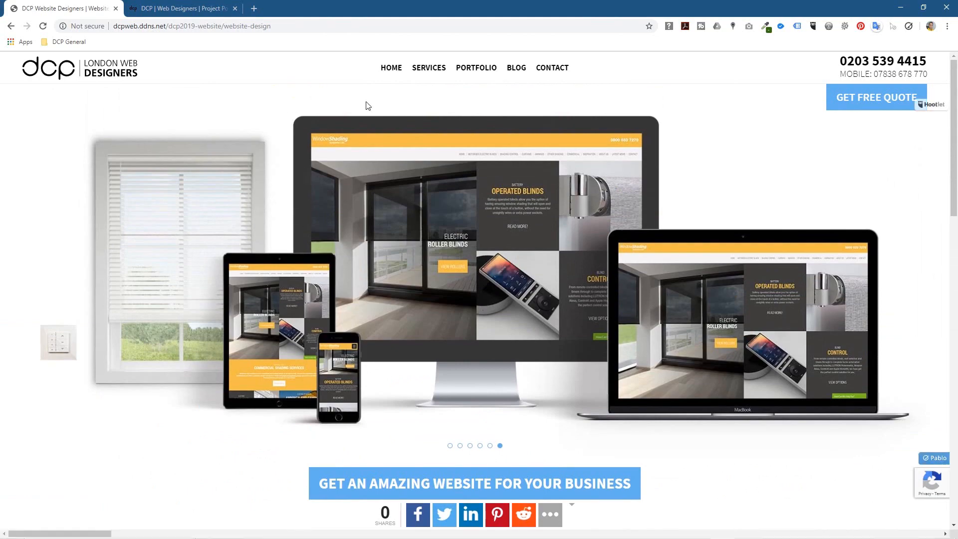
Step: Return to the site's home page and review its tagline paragraph
click(391, 67)
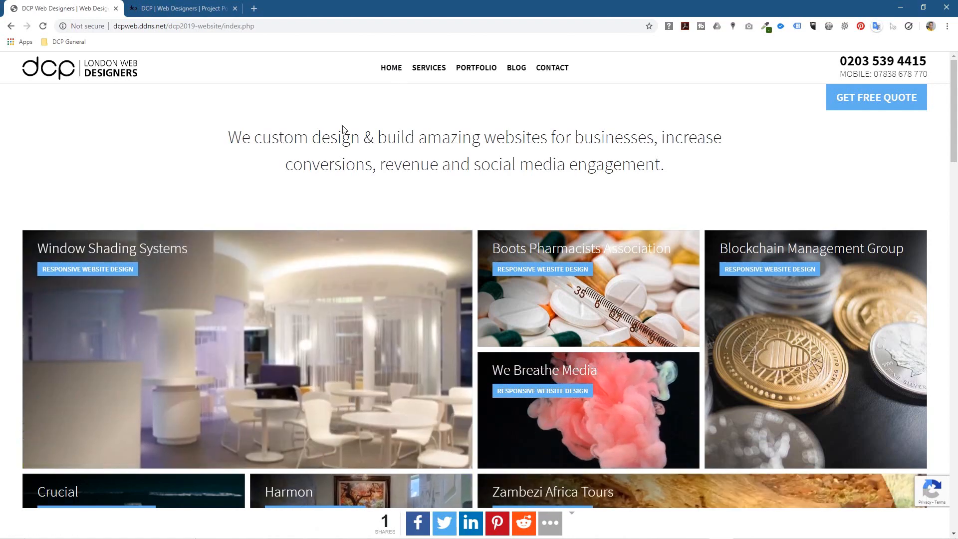
drag(224, 142, 603, 184)
click(602, 185)
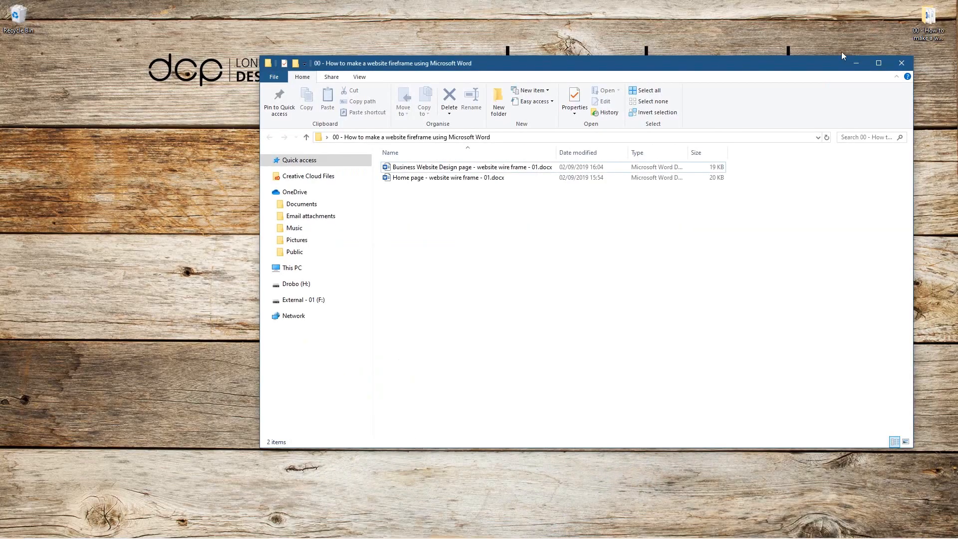
Step: Open Home page - website wire frame - 01.docx from the project folder
click(464, 168)
click(464, 179)
double_click(464, 178)
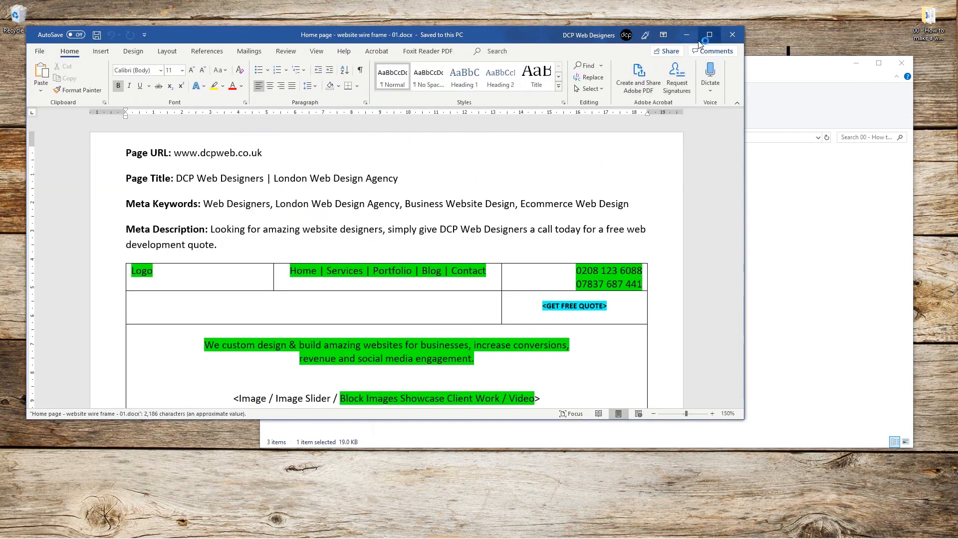
Step: Maximise the Home page wireframe, search it for 'website', then close it
click(709, 34)
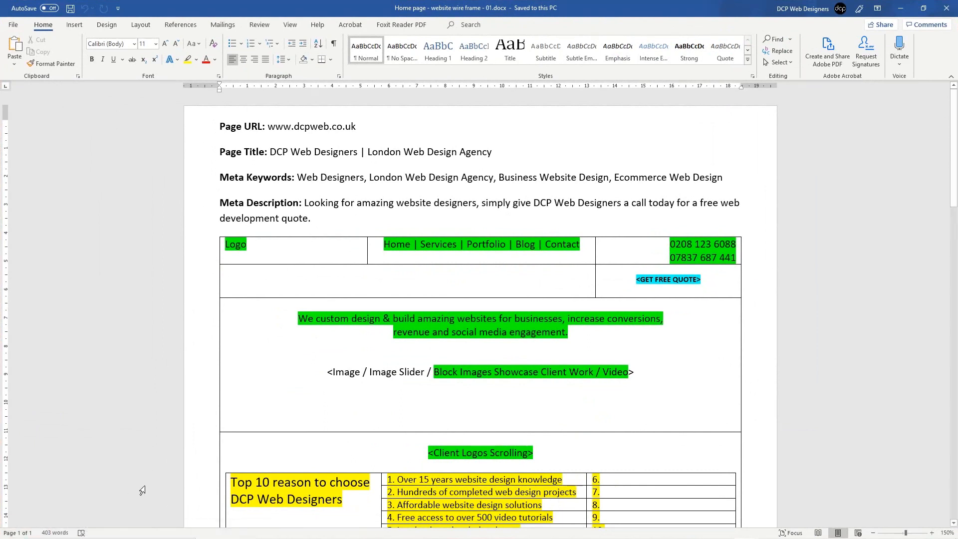
click(326, 313)
key(ctrl+f)
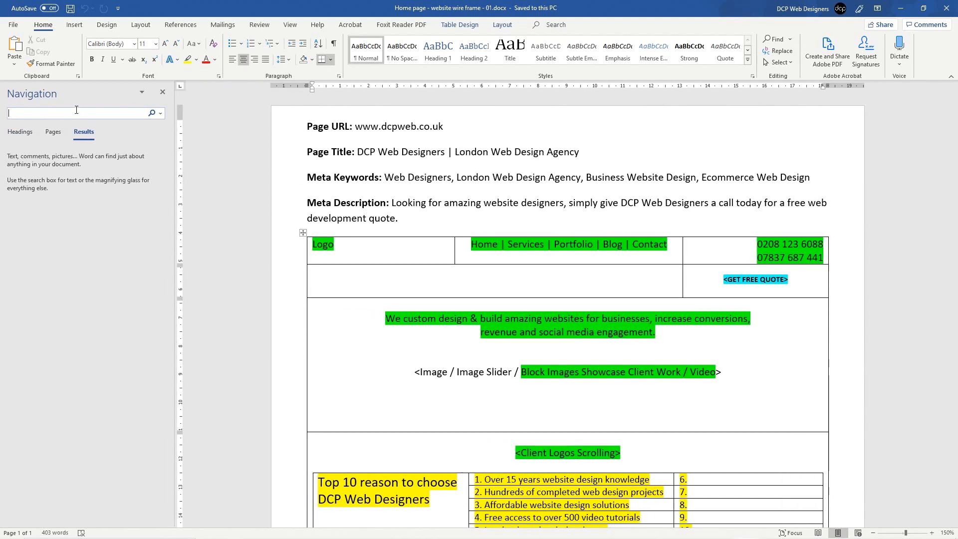
text(website)
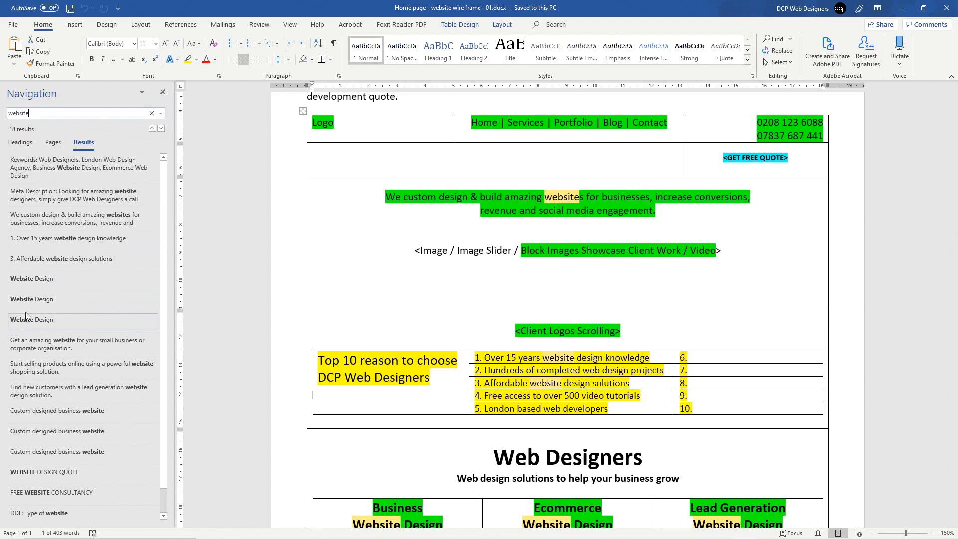
scroll(59, 302, down, 1)
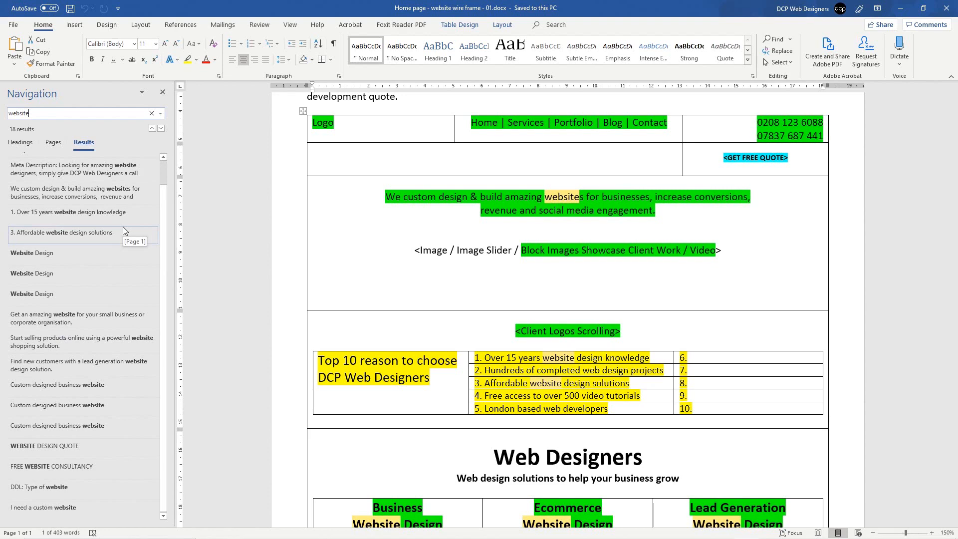
scroll(122, 227, up, 1)
click(163, 92)
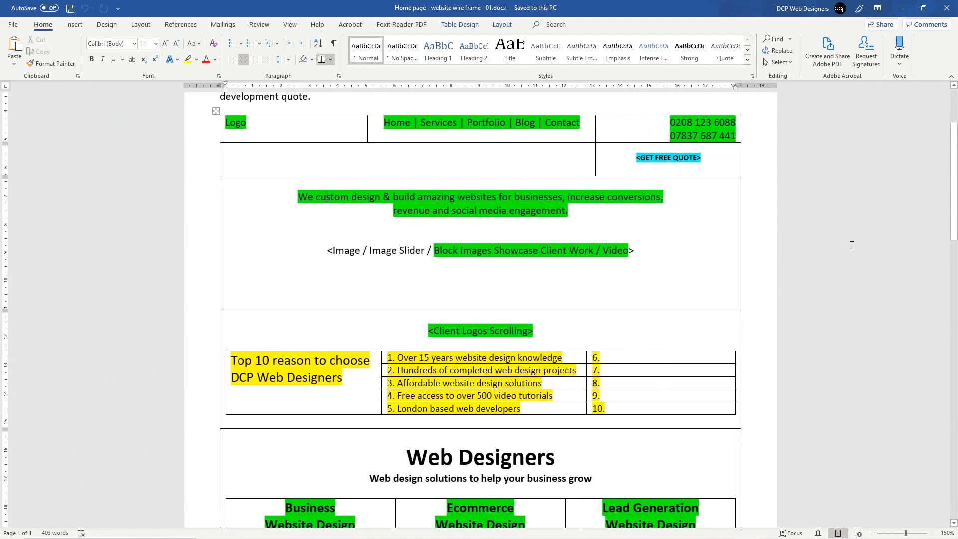
click(950, 14)
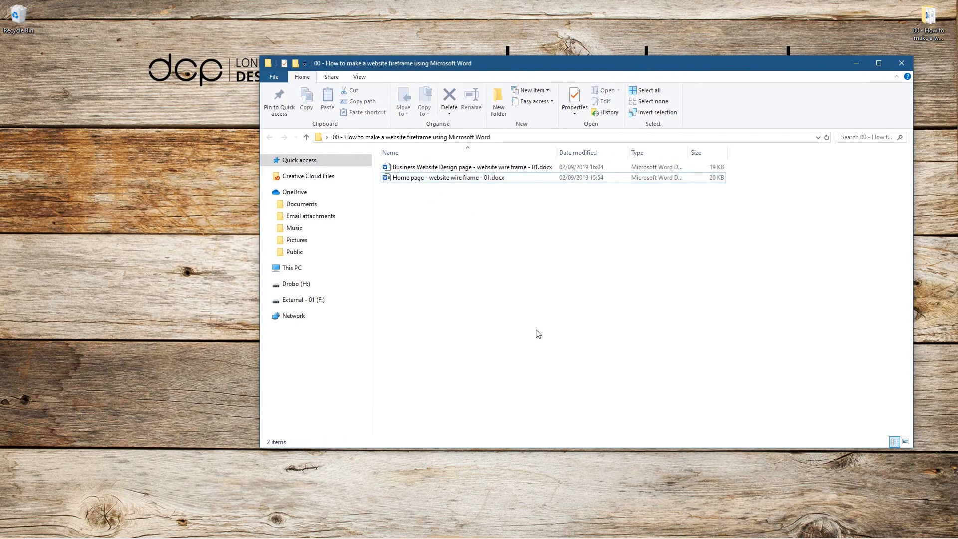
Step: Back in Chrome, enable SEOquake on the DCP home page and open its DENSITY report
click(721, 528)
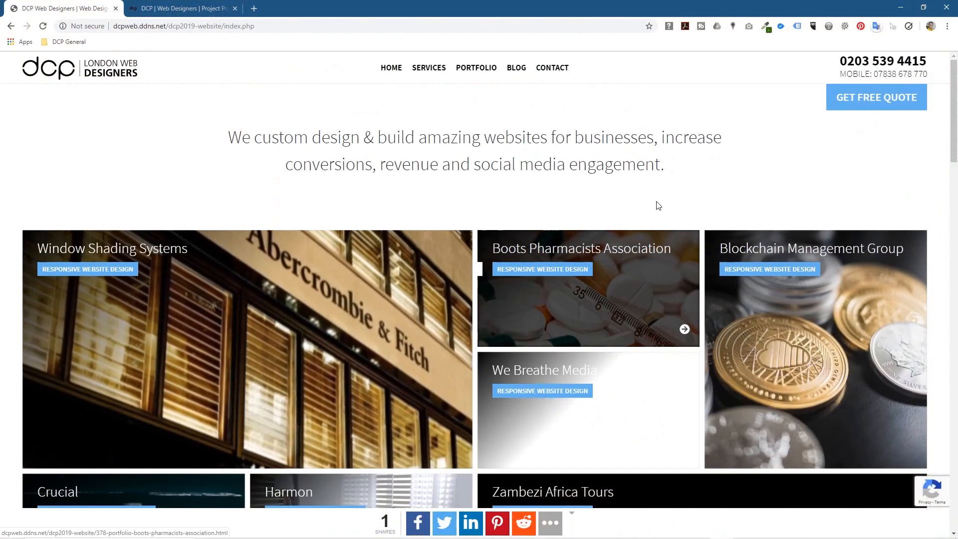
click(844, 28)
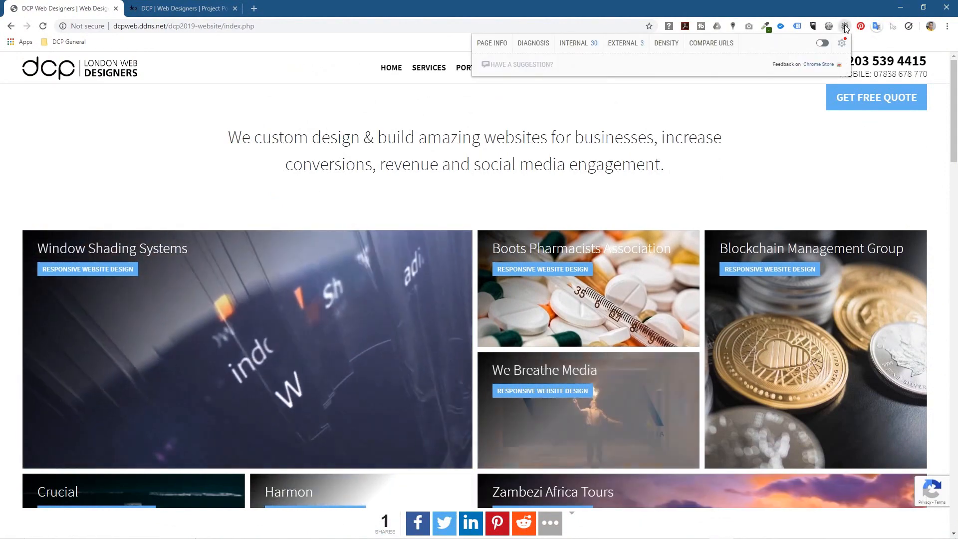
click(821, 45)
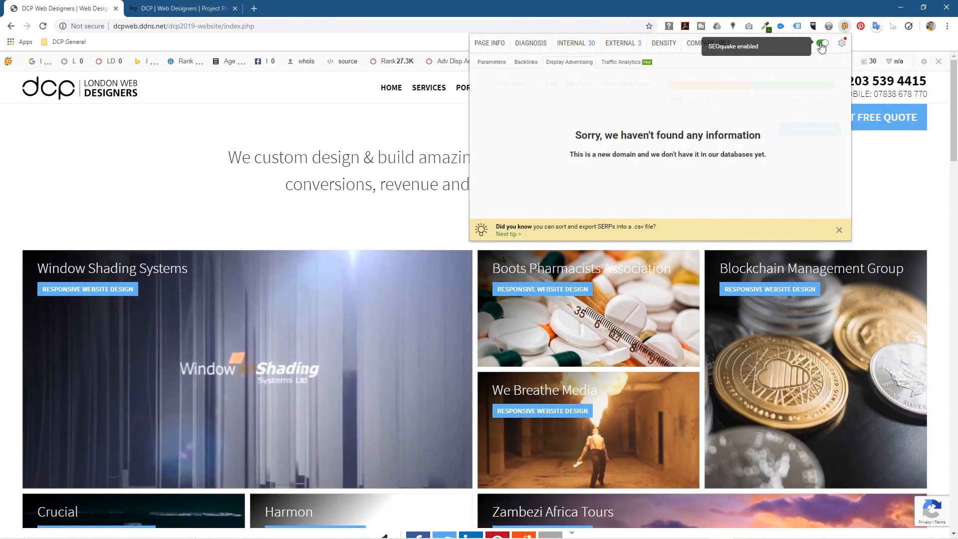
click(664, 44)
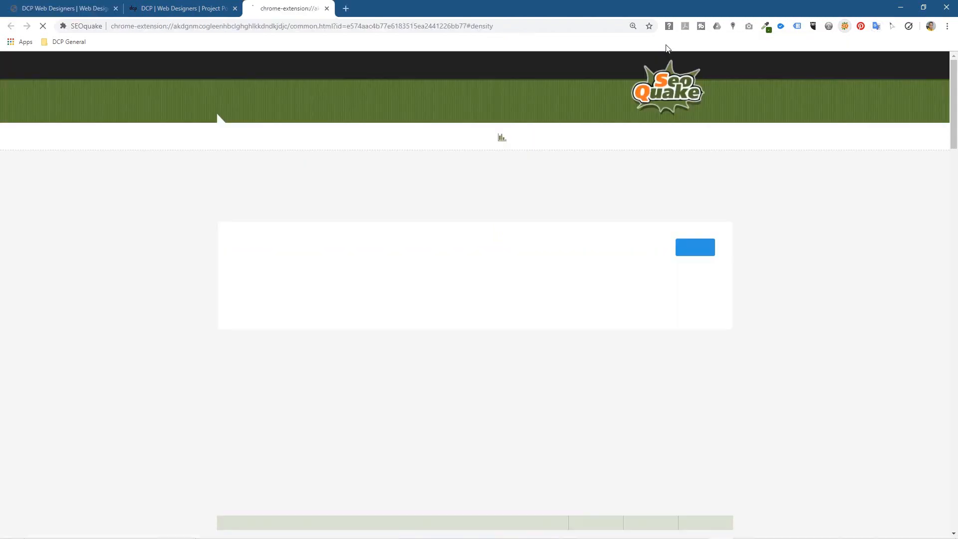
drag(214, 183, 501, 193)
click(500, 193)
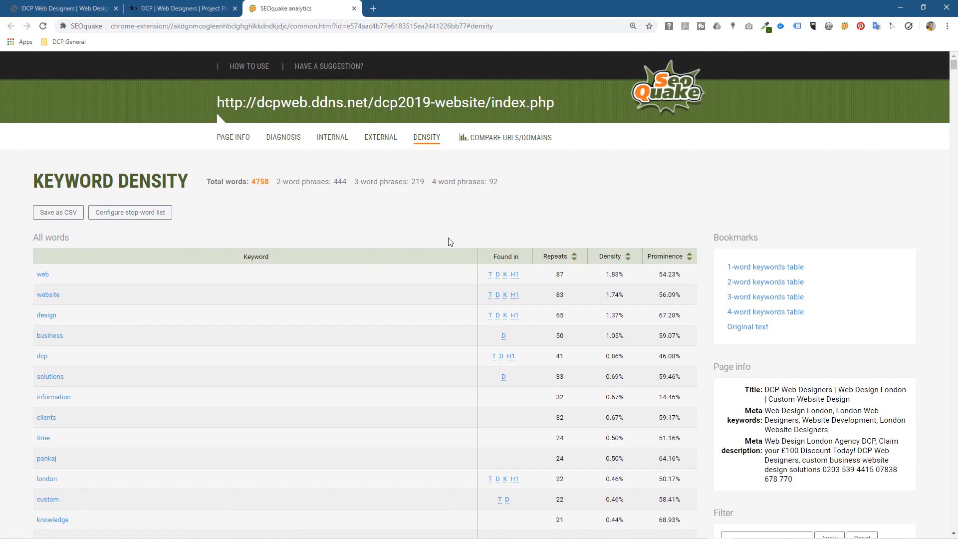
scroll(450, 242, down, 10)
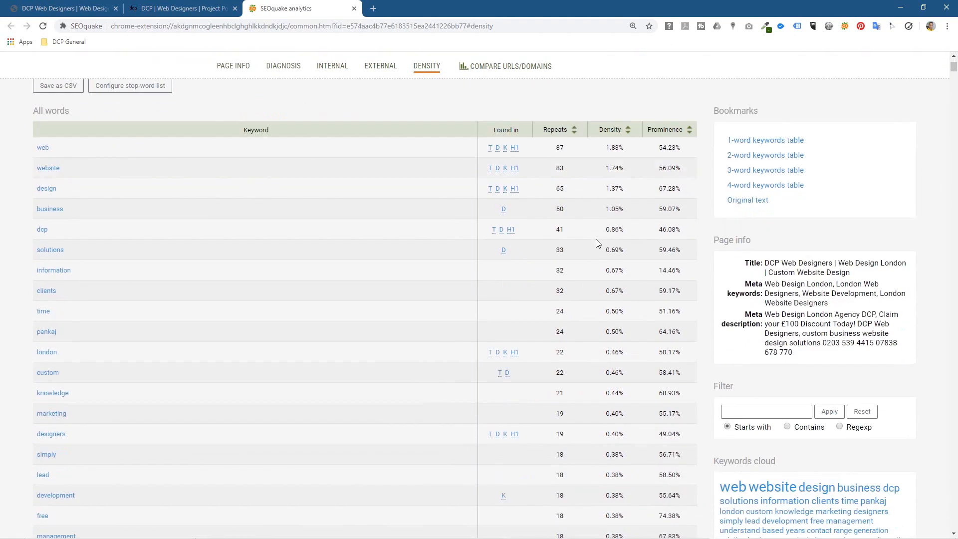
scroll(597, 242, down, 15)
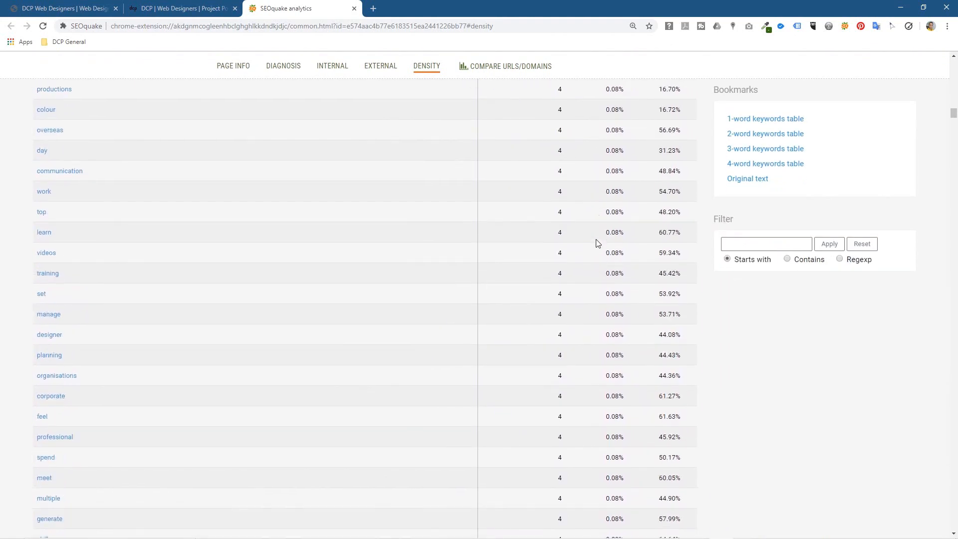
scroll(597, 243, down, 15)
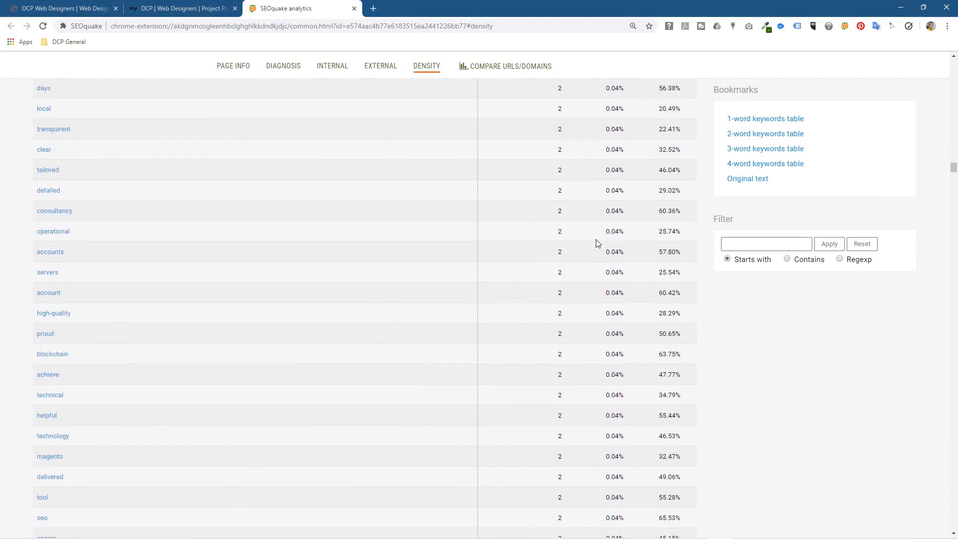
scroll(597, 243, down, 15)
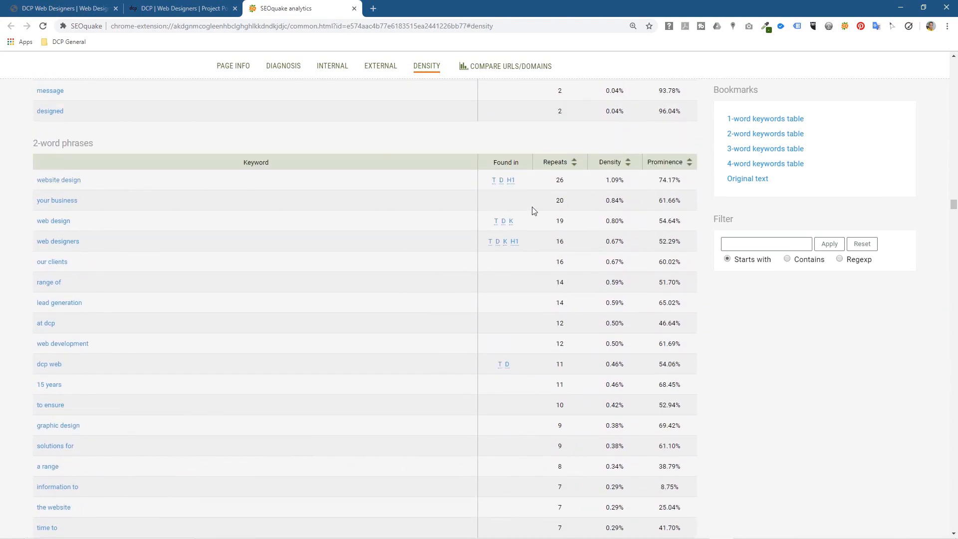
drag(609, 182, 630, 184)
scroll(621, 384, up, 20)
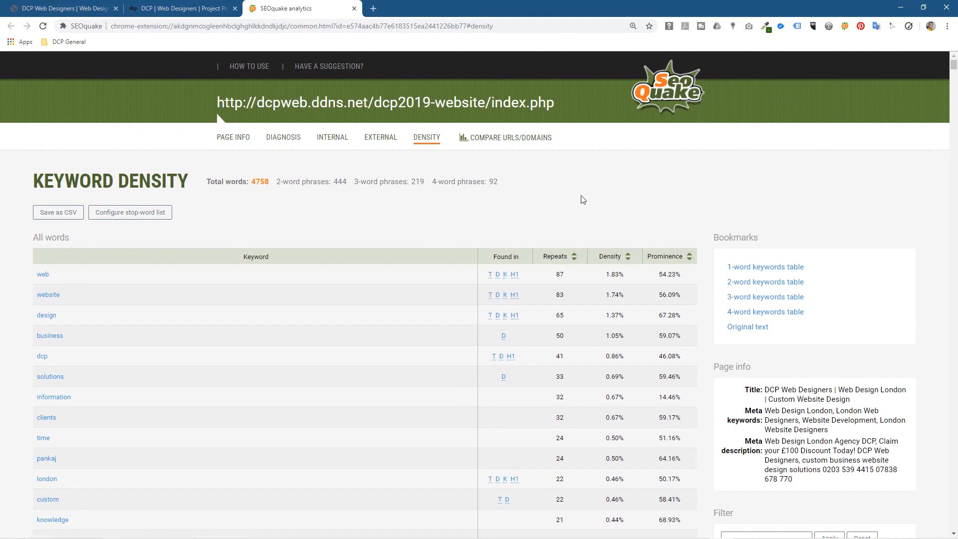
scroll(581, 198, down, 20)
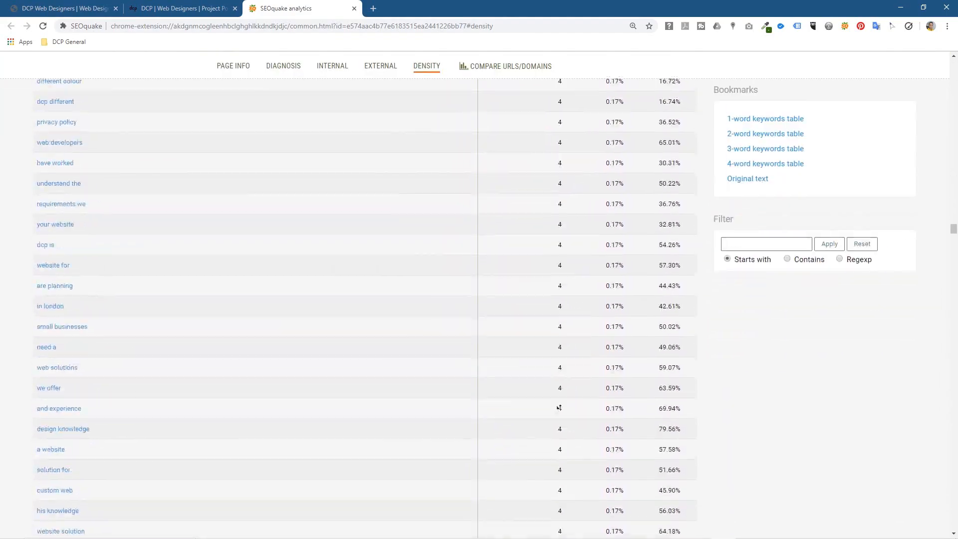
scroll(559, 407, down, 20)
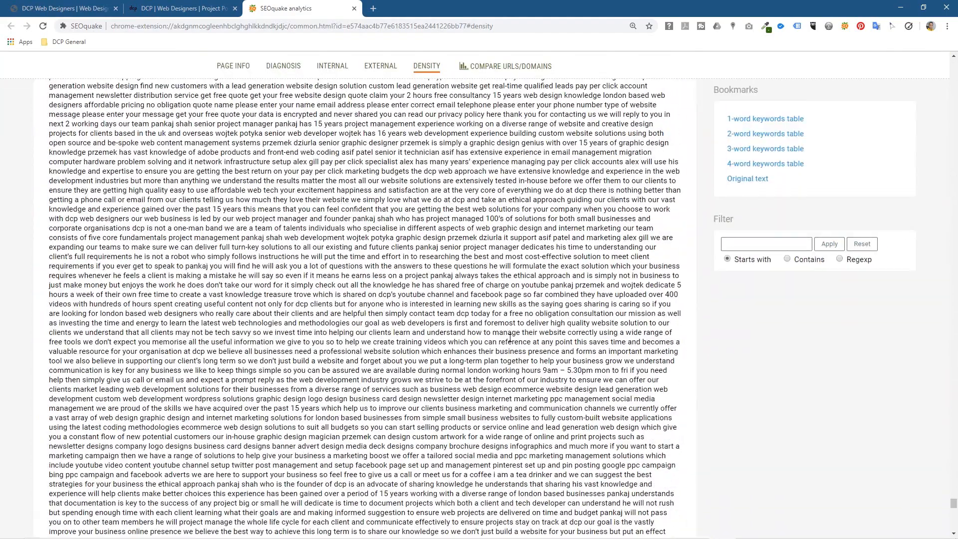
scroll(510, 338, up, 5)
drag(51, 194, 642, 247)
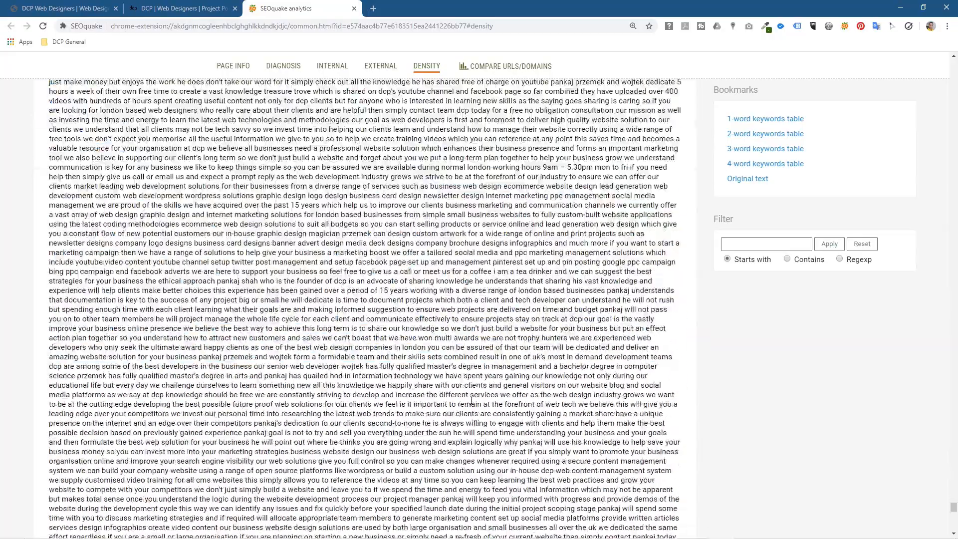
scroll(470, 400, down, 20)
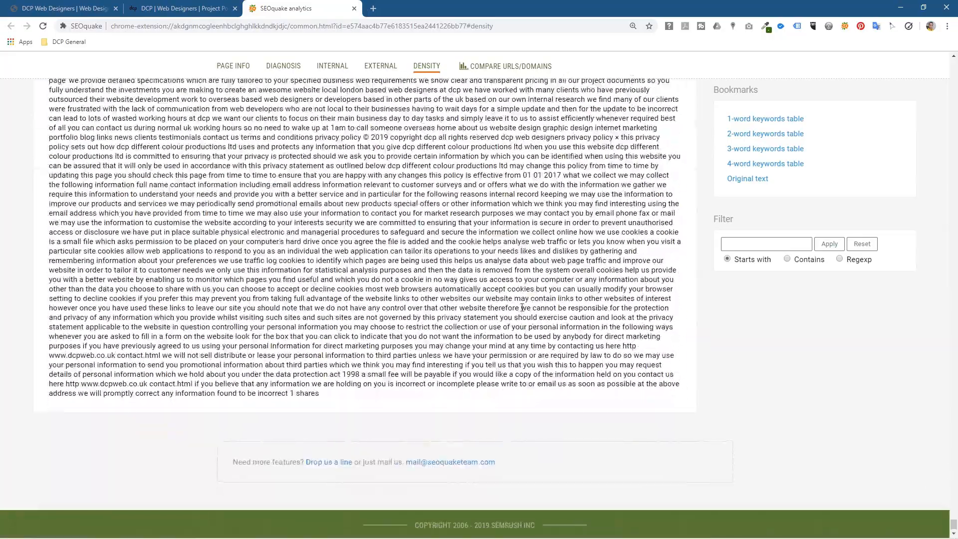
scroll(515, 303, up, 18)
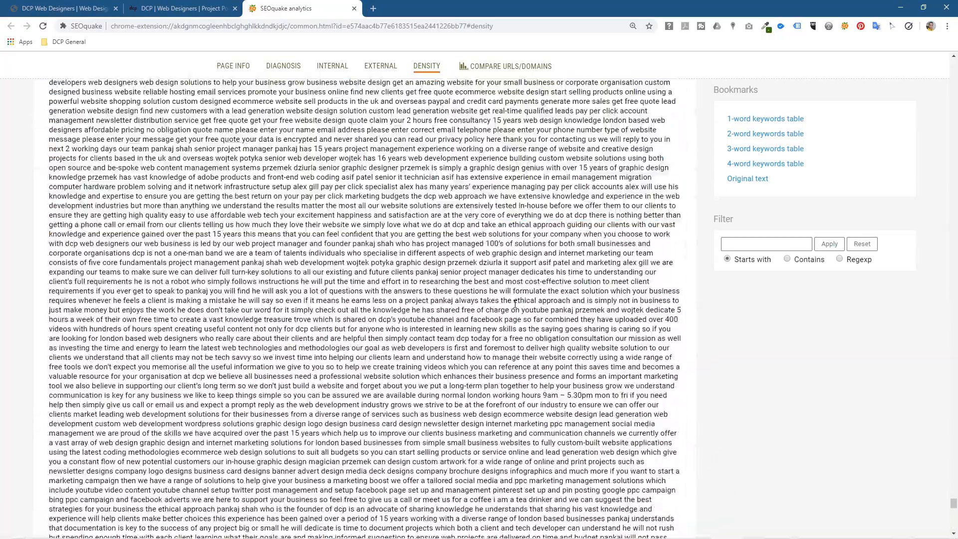
scroll(515, 303, up, 8)
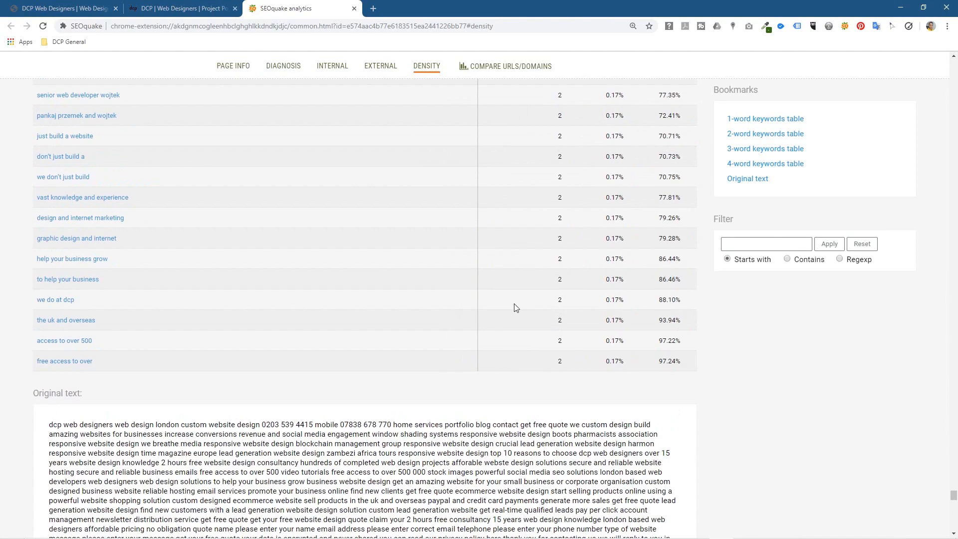
scroll(515, 308, up, 15)
scroll(480, 121, up, 20)
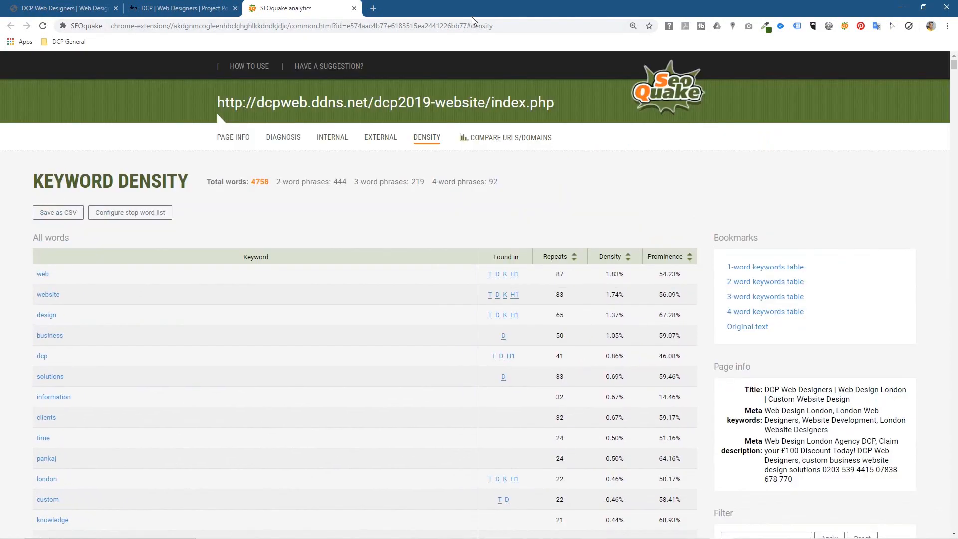
Step: Close the SEOquake analytics and DCP portfolio tabs, leaving the home page tab
click(354, 9)
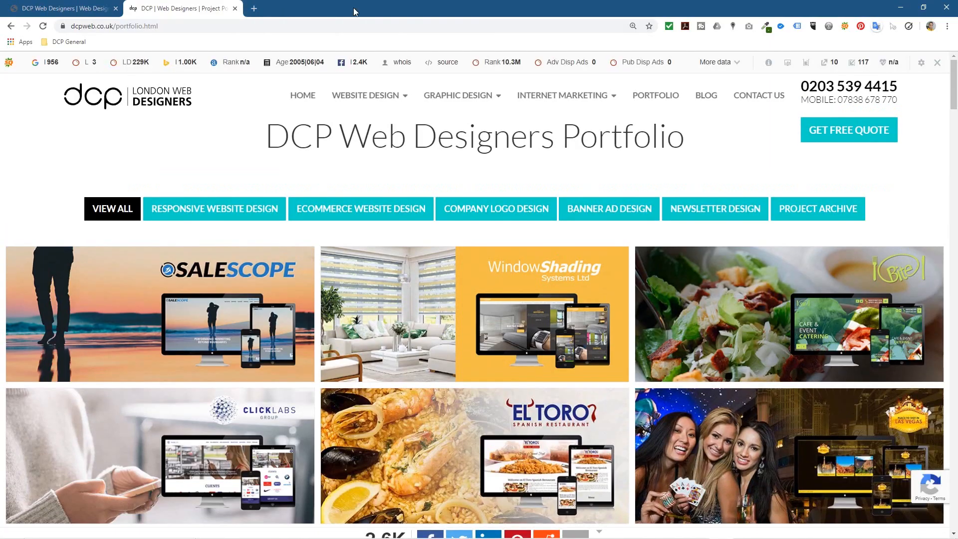
click(95, 8)
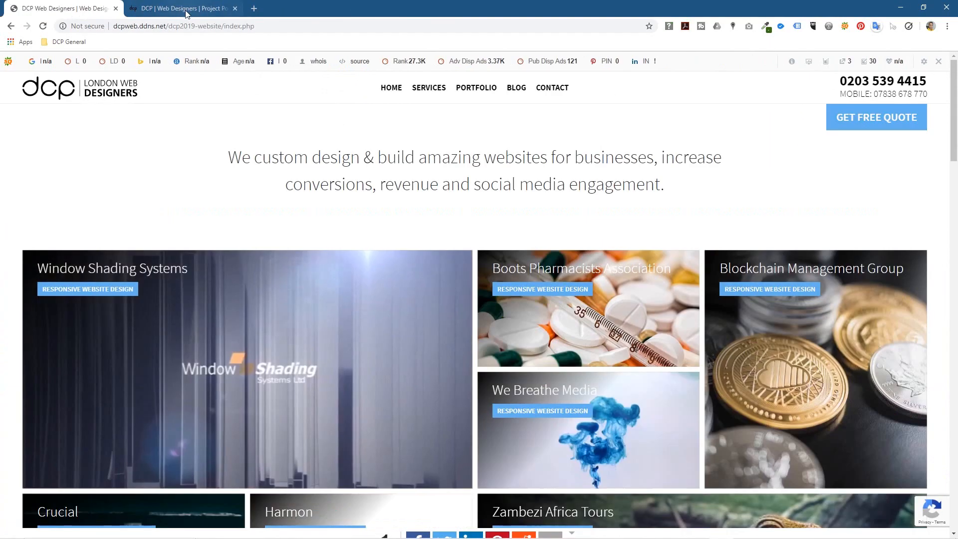
click(235, 8)
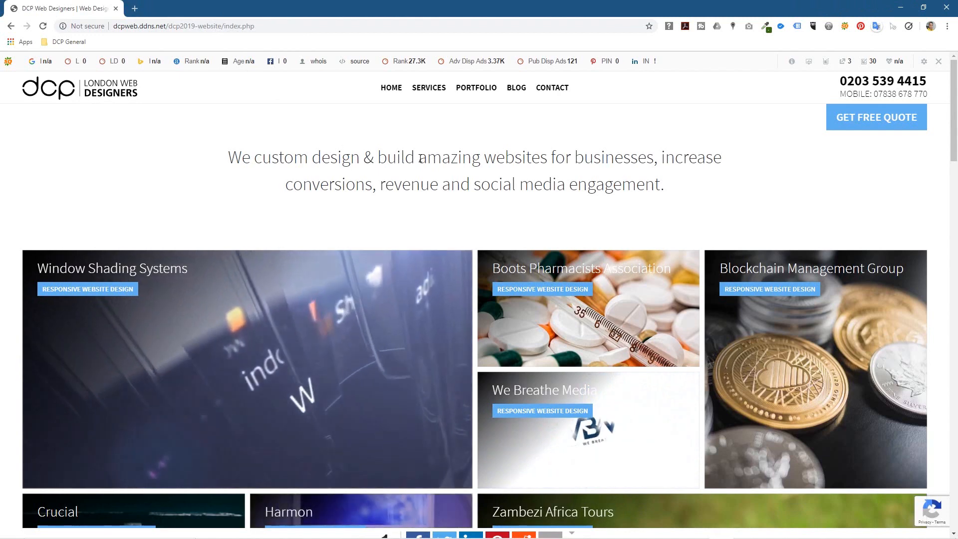
drag(418, 158, 559, 194)
click(559, 193)
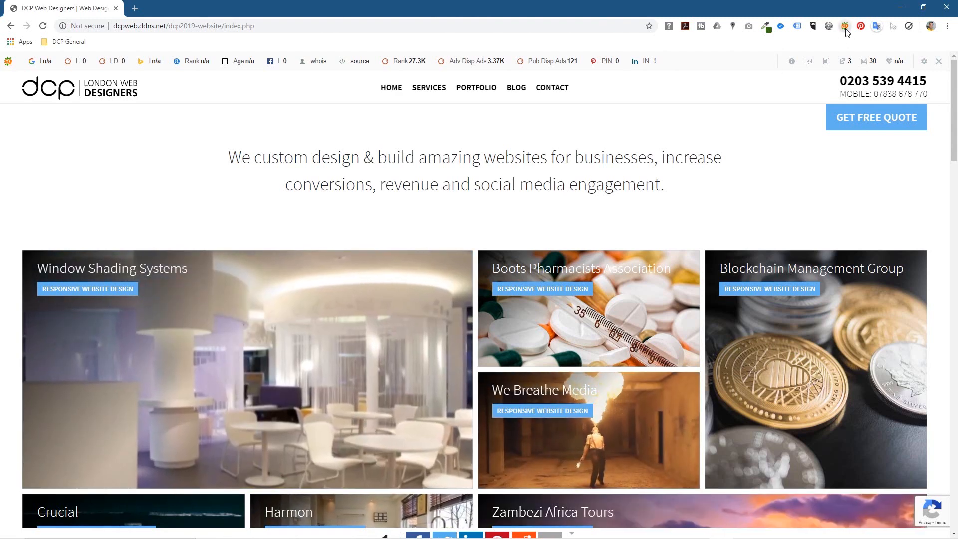
Step: Switch SEOquake off for the DCP home page
click(846, 30)
click(822, 42)
click(517, 137)
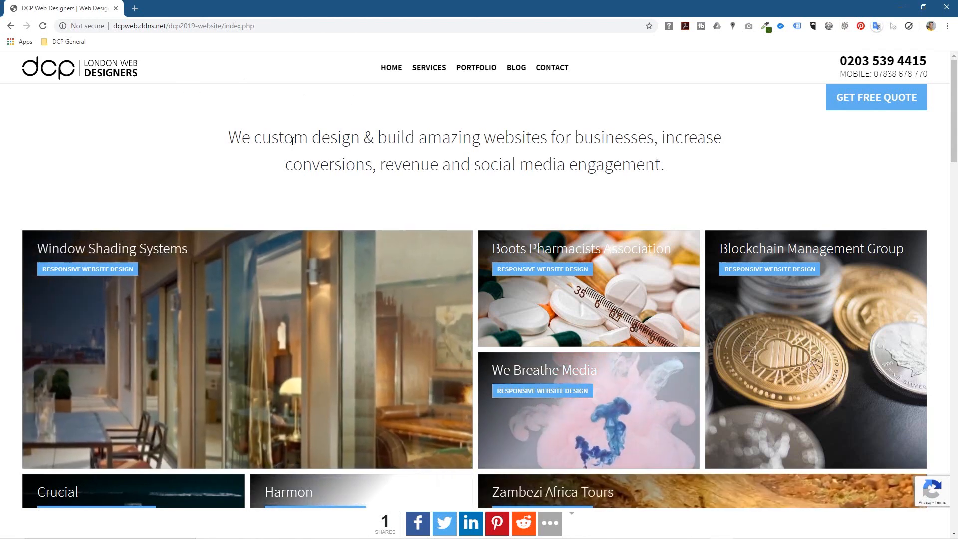
drag(293, 141, 568, 167)
click(568, 167)
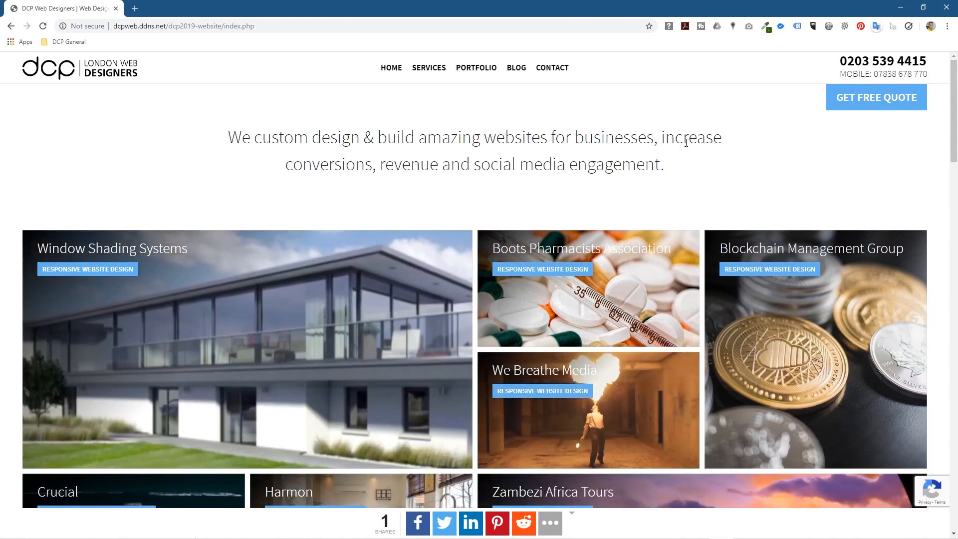
Step: Snap Chrome left at phone width and scroll through the site's mobile layout
drag(546, 5, 1, 21)
drag(479, 130, 87, 128)
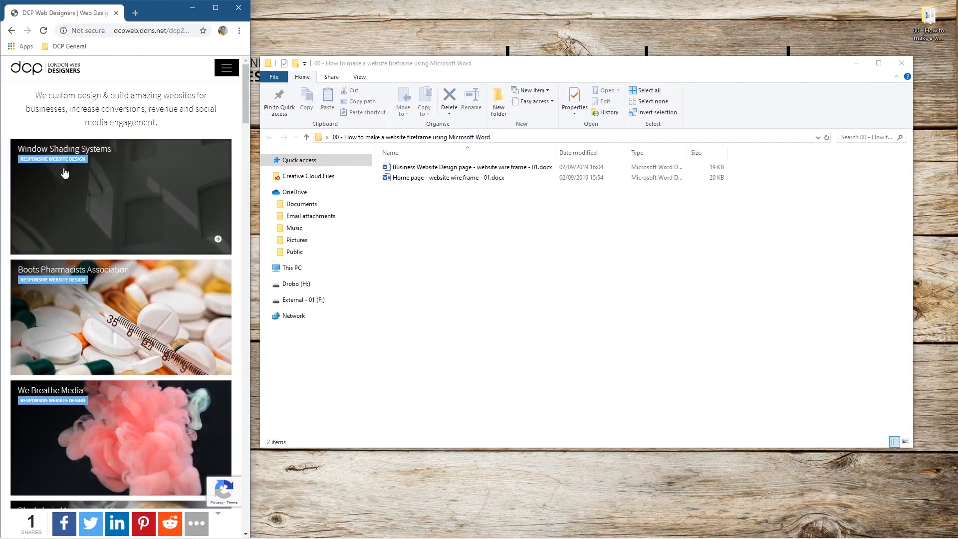
scroll(167, 261, down, 20)
scroll(167, 261, down, 10)
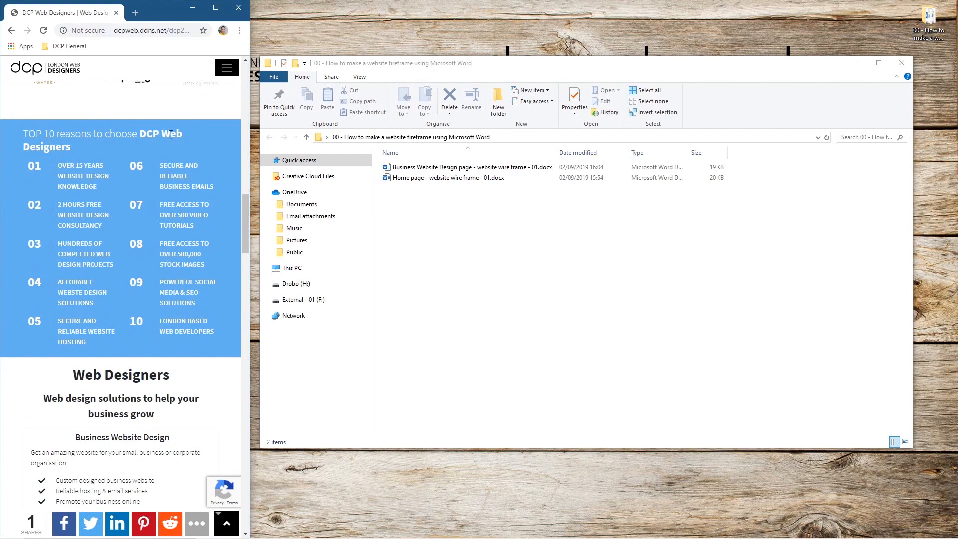
scroll(188, 292, down, 20)
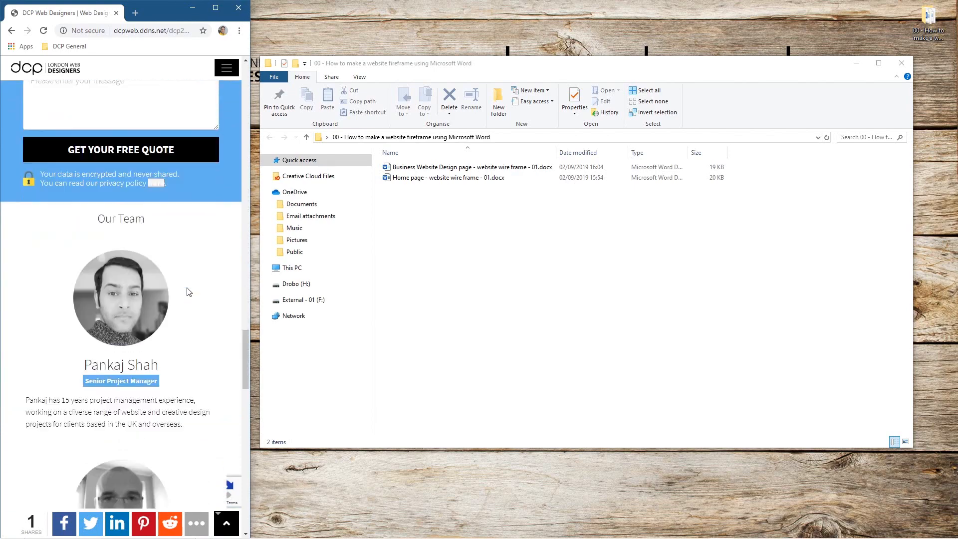
scroll(188, 284, up, 20)
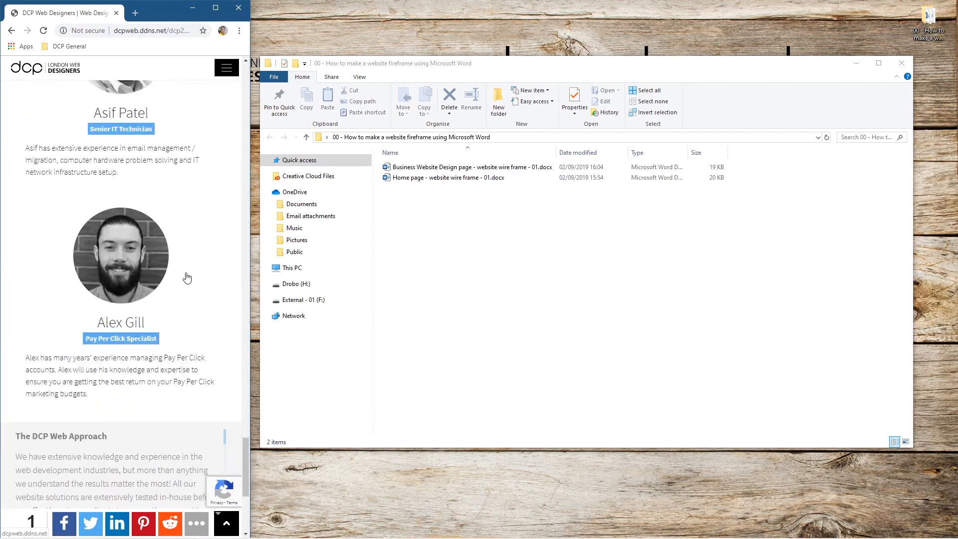
scroll(191, 244, up, 10)
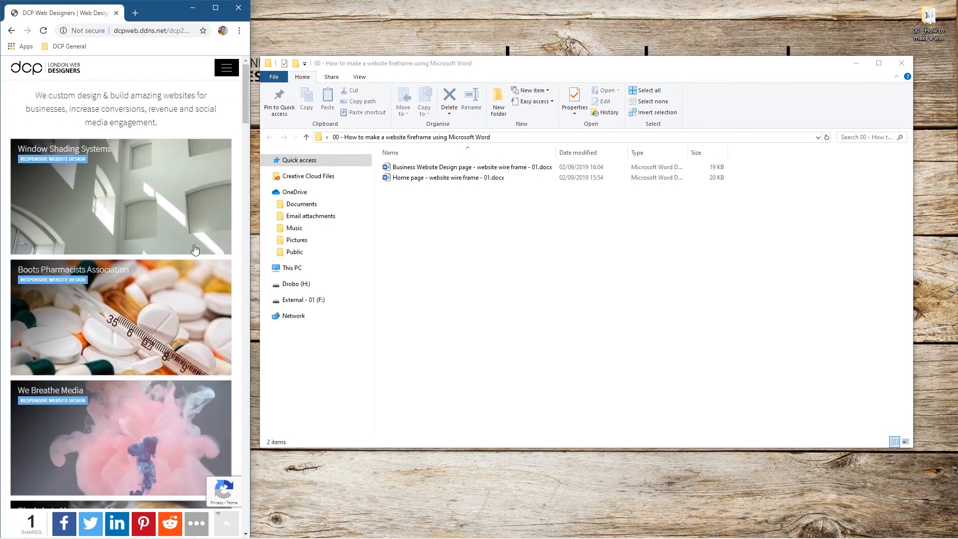
Step: Maximise and then minimise Chrome, and close File Explorer
key(super+Up)
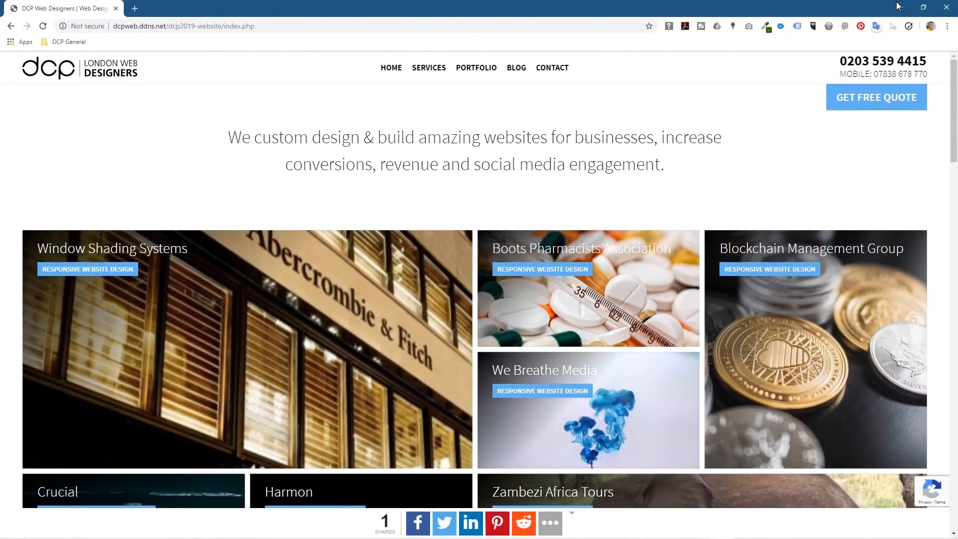
click(903, 7)
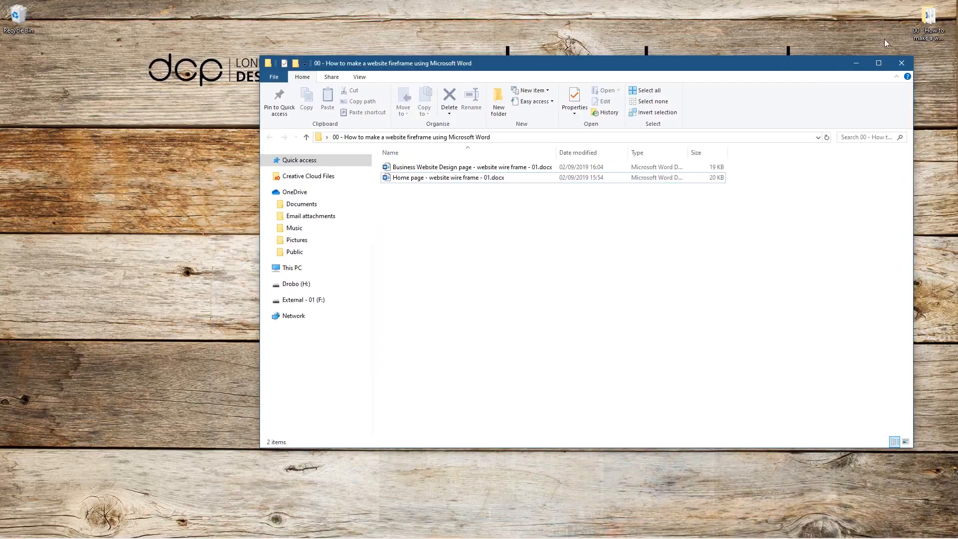
click(903, 68)
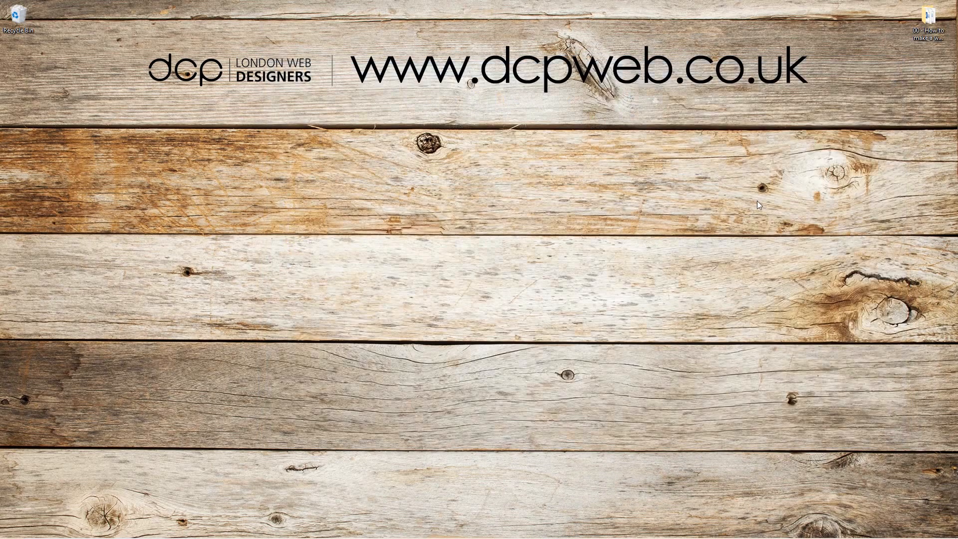